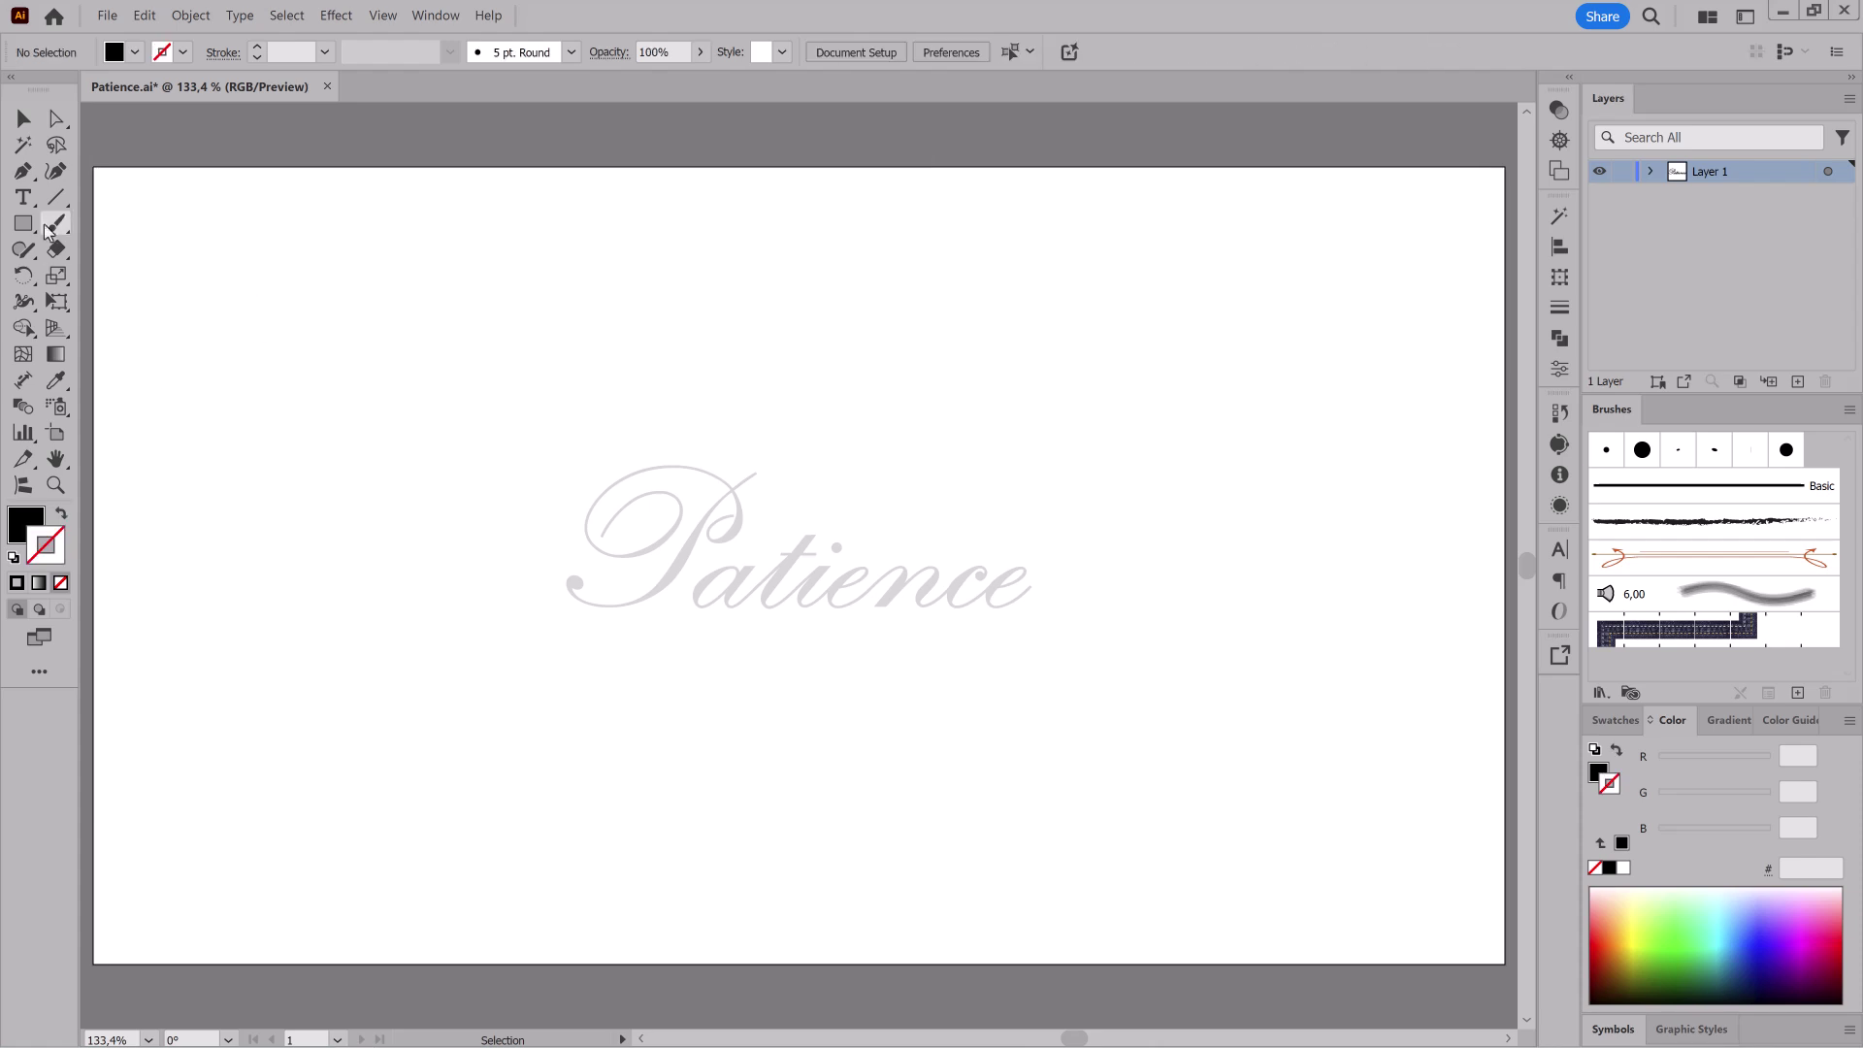
Step: Set the Blob Brush tool's default brush size to 3 pt
{"action": "left_click", "coordinate": [109, 250]}
{"action": "double_click", "coordinate": [54, 228]}
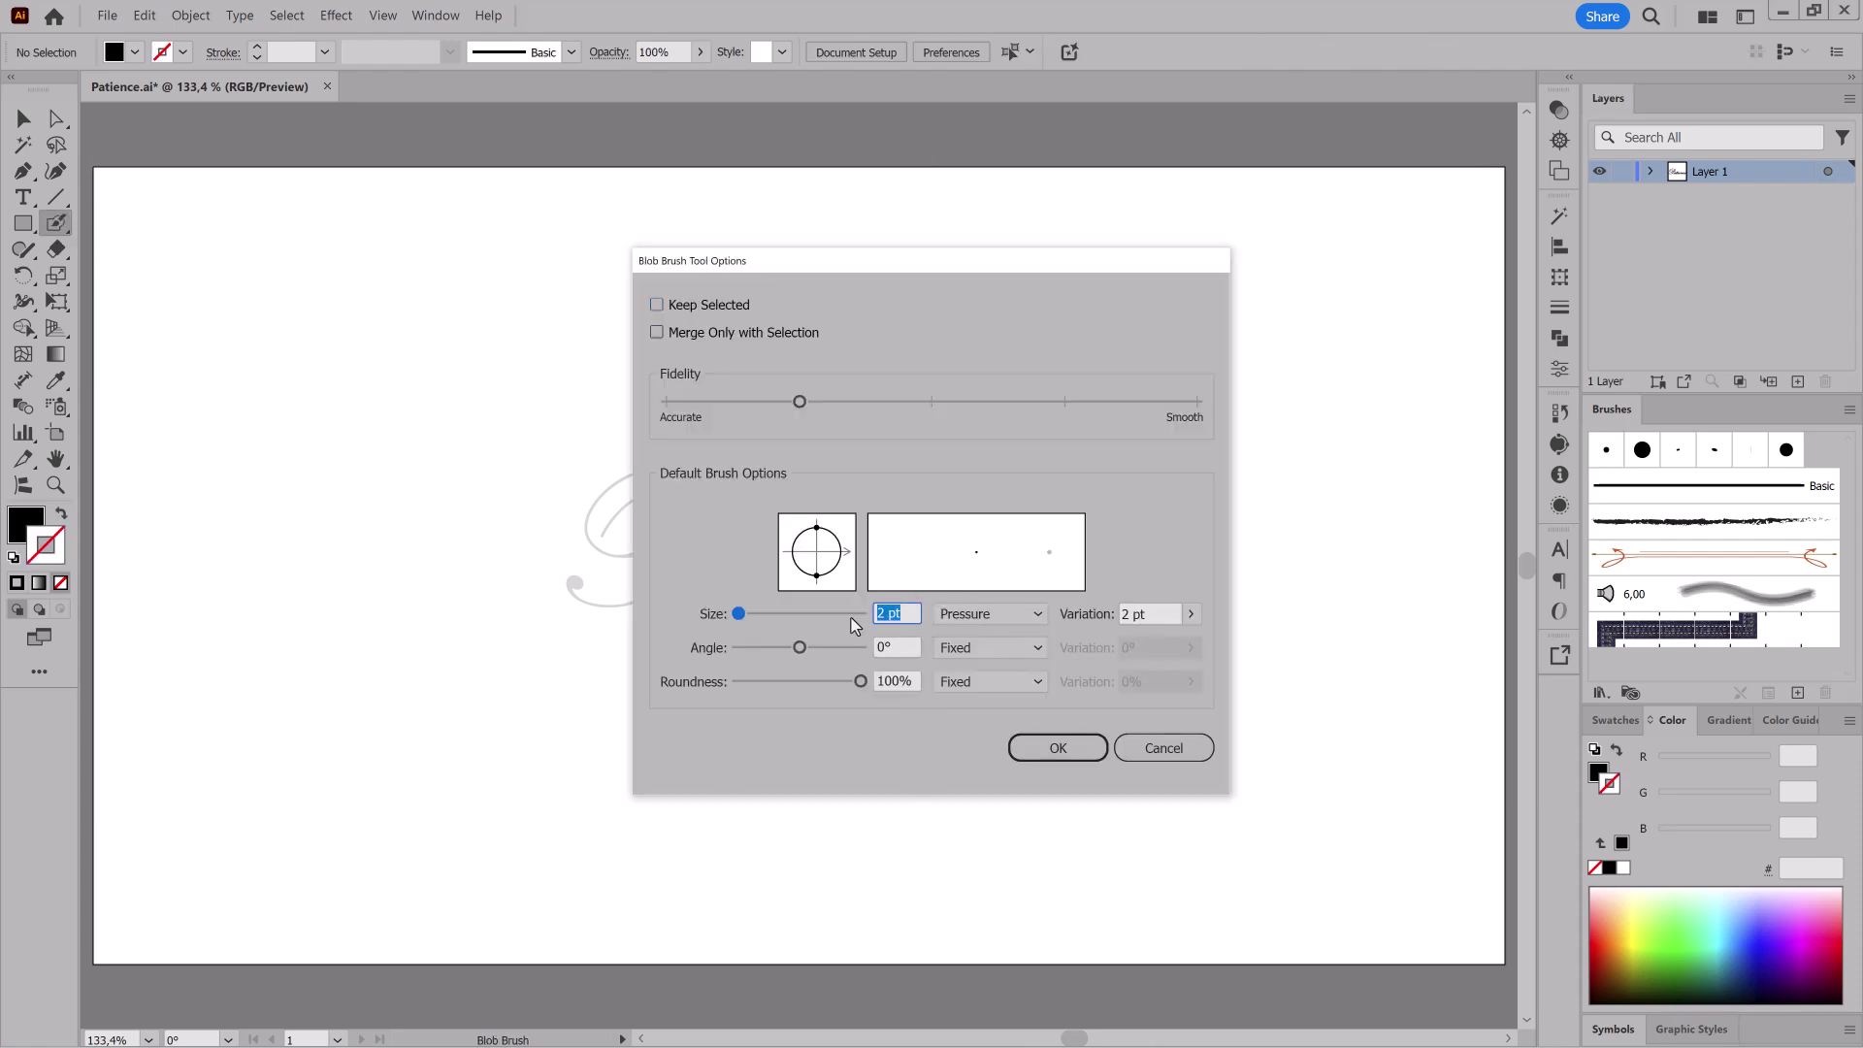
{"action": "type", "text": "3"}
{"action": "key", "text": "Tab"}
{"action": "left_click", "coordinate": [1066, 748]}
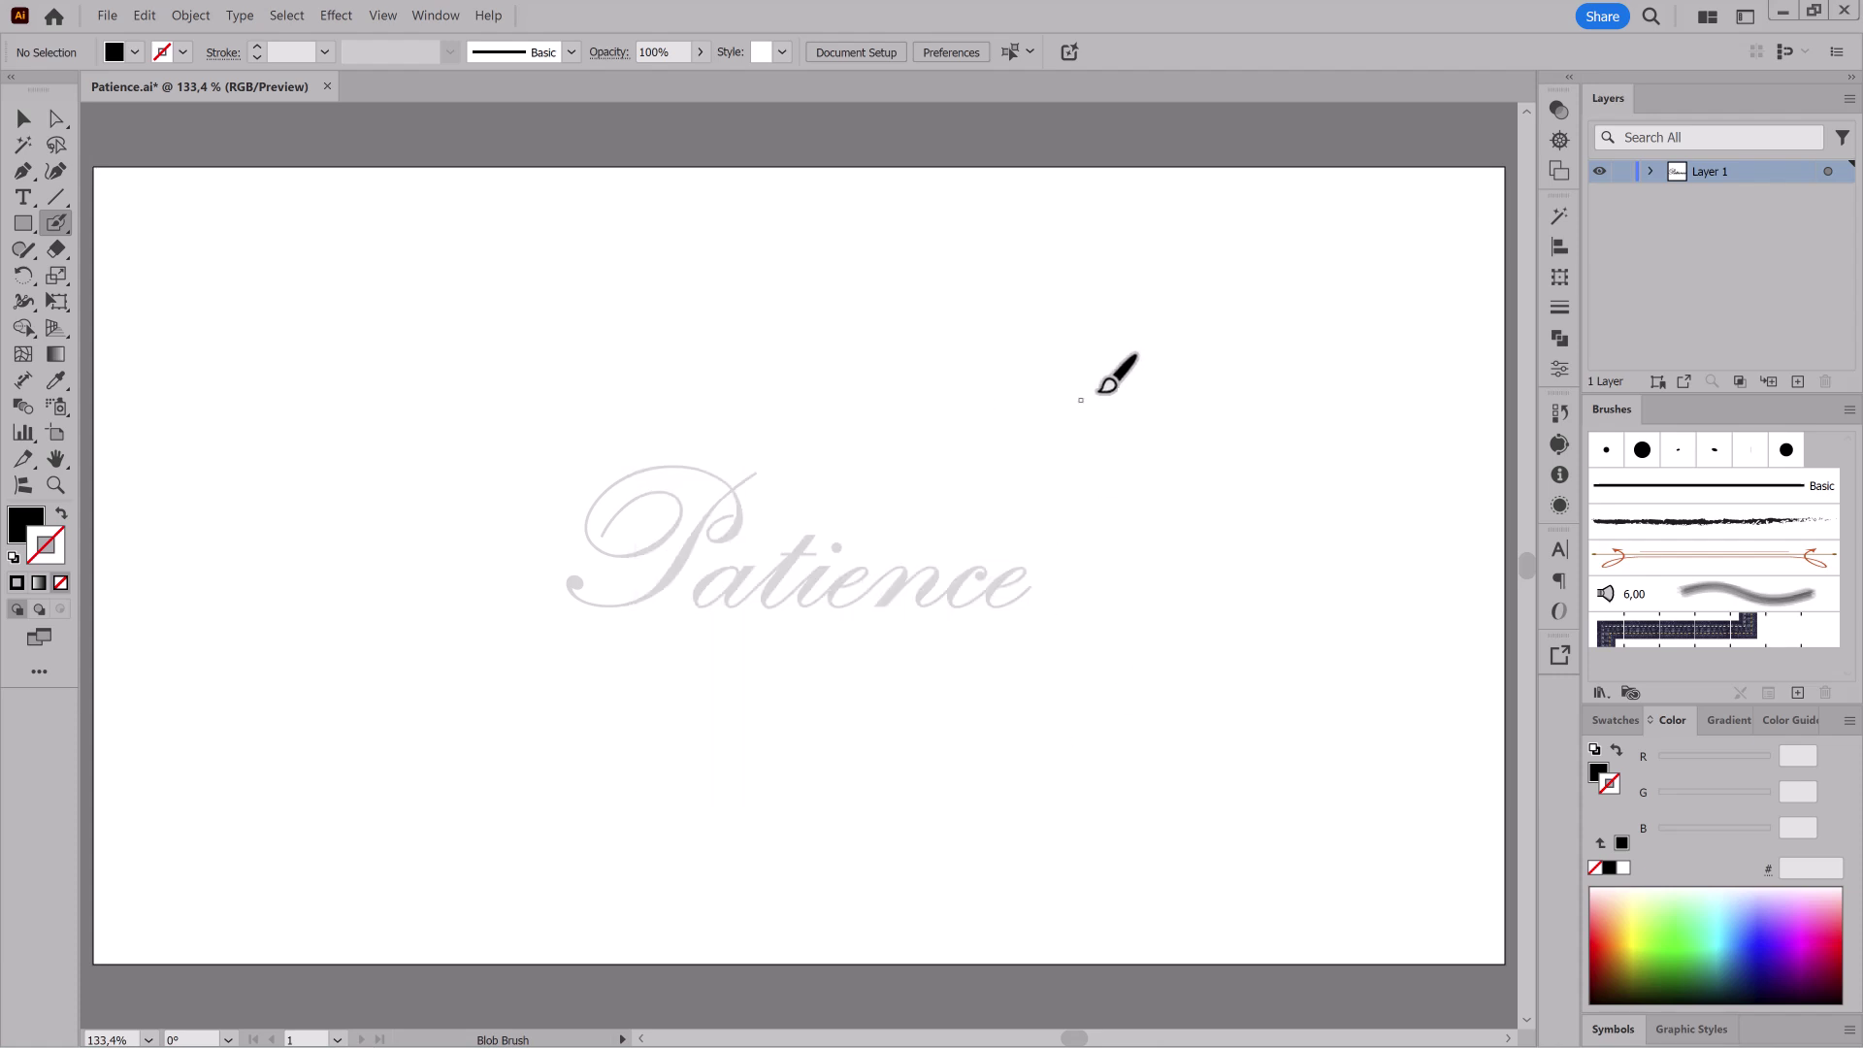
Step: Undo the test stroke, lock Layer 1 with the word Patience and add a new layer above it
{"action": "mouse_move", "coordinate": [1213, 347]}
{"action": "left_mouse_down"}
{"action": "mouse_move", "coordinate": [1060, 416]}
{"action": "mouse_move", "coordinate": [1064, 387]}
{"action": "left_mouse_up"}
{"action": "key", "text": "ctrl+z"}
{"action": "left_click", "coordinate": [1620, 172]}
{"action": "key", "text": "ctrl+l"}
Step: Lower the opacity of new Blob Brush strokes to 26% and undo the test strokes
{"action": "left_click_drag", "start_coordinate": [931, 417], "coordinate": [1025, 358]}
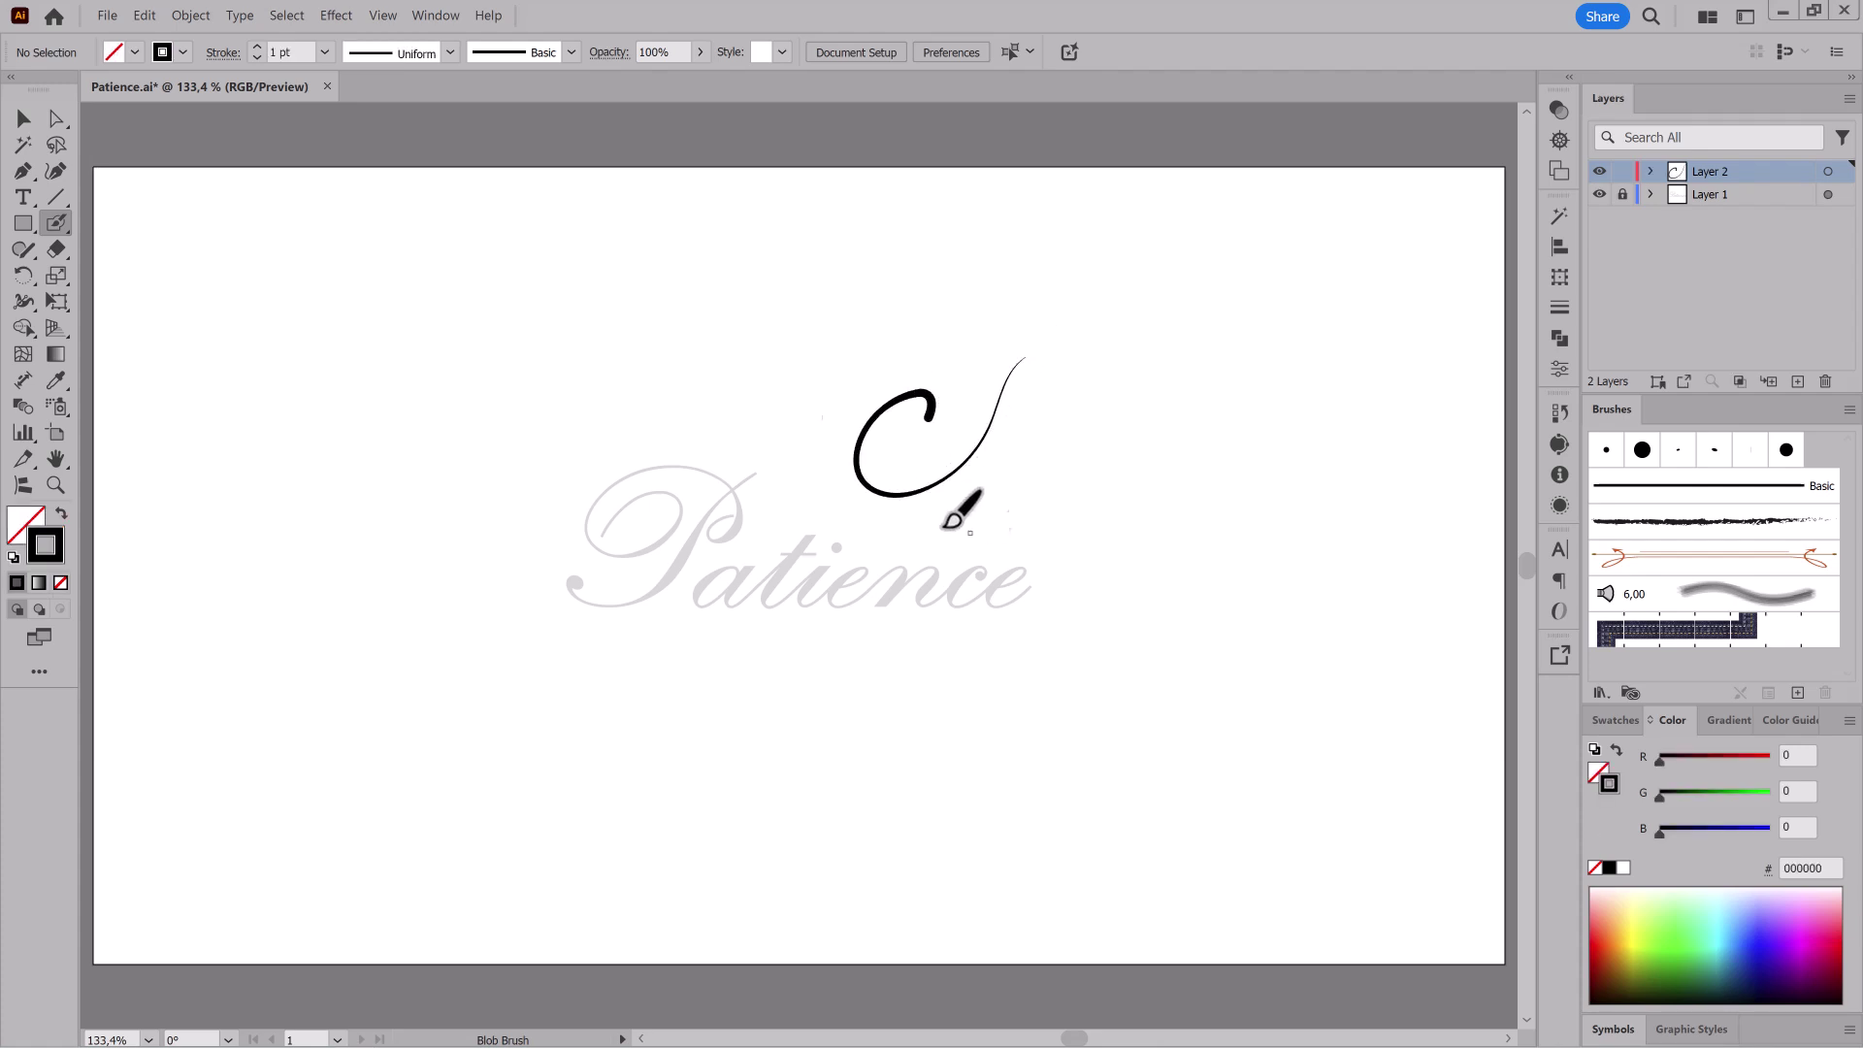
{"action": "key", "text": "ctrl+z"}
{"action": "left_click_drag", "start_coordinate": [700, 52], "coordinate": [644, 75]}
{"action": "left_click_drag", "start_coordinate": [1015, 333], "coordinate": [871, 465]}
{"action": "key", "text": "ctrl+z"}
Step: Sketch a large curl at the lower left of the P and a smaller swirl inside its upper loop
{"action": "mouse_move", "coordinate": [713, 508]}
{"action": "left_mouse_down"}
{"action": "mouse_move", "coordinate": [640, 620]}
{"action": "mouse_move", "coordinate": [558, 675]}
{"action": "mouse_move", "coordinate": [499, 638]}
{"action": "mouse_move", "coordinate": [554, 550]}
{"action": "mouse_move", "coordinate": [597, 592]}
{"action": "mouse_move", "coordinate": [513, 594]}
{"action": "mouse_move", "coordinate": [572, 554]}
{"action": "mouse_move", "coordinate": [618, 588]}
{"action": "mouse_move", "coordinate": [547, 655]}
{"action": "left_mouse_up"}
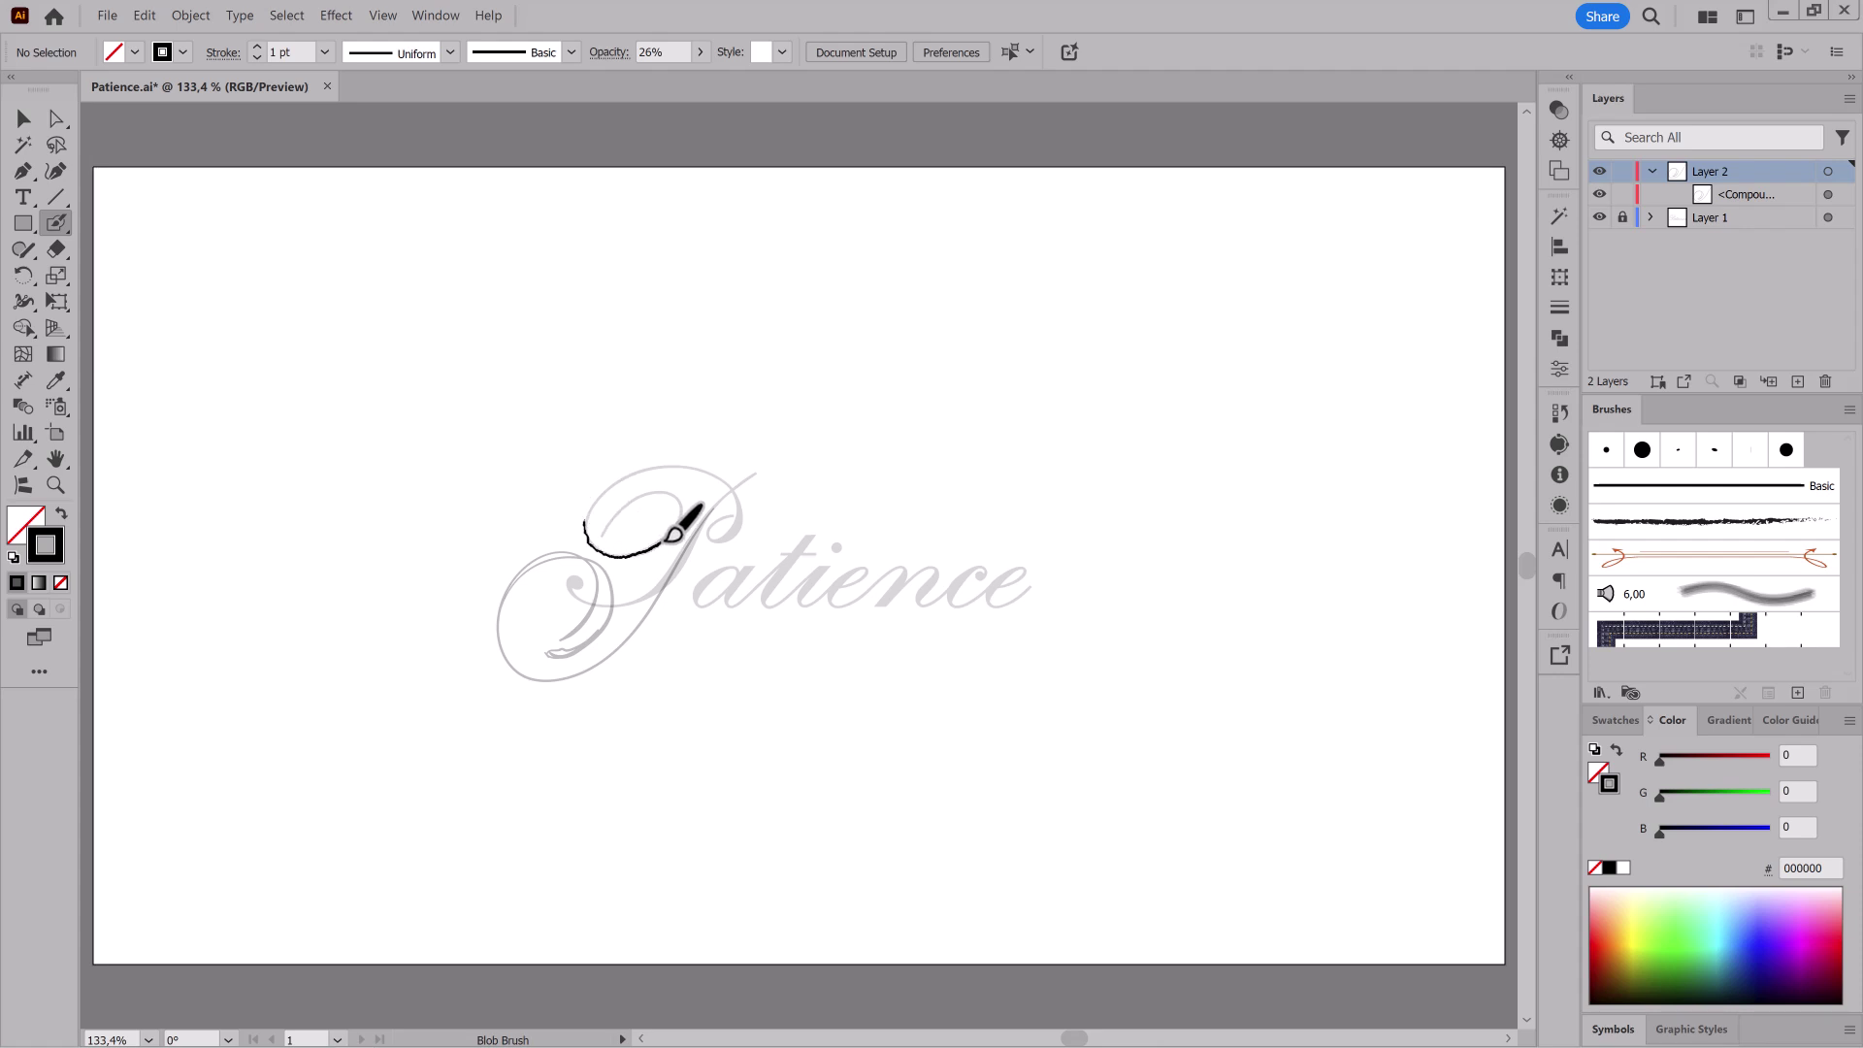
{"action": "mouse_move", "coordinate": [654, 488]}
{"action": "left_mouse_down"}
{"action": "mouse_move", "coordinate": [639, 535]}
{"action": "mouse_move", "coordinate": [735, 530]}
{"action": "mouse_move", "coordinate": [669, 558]}
{"action": "left_mouse_up"}
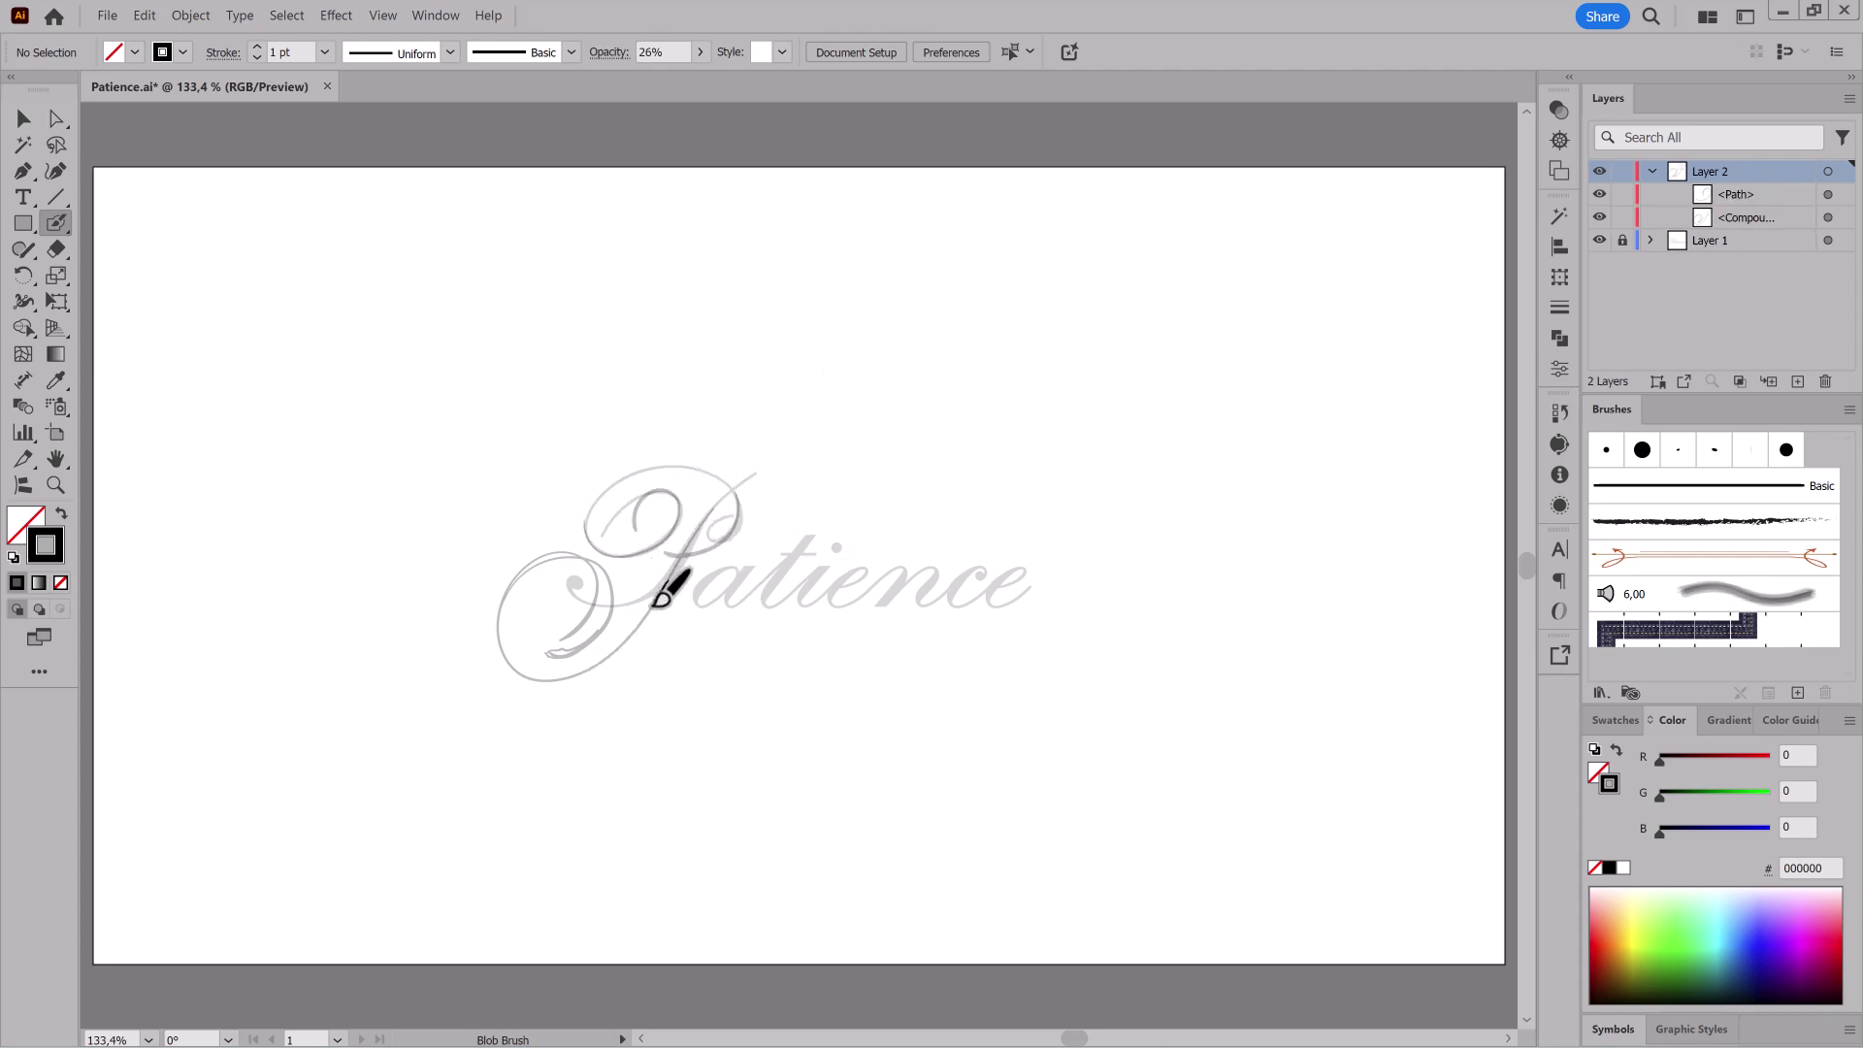
{"action": "mouse_move", "coordinate": [571, 676]}
{"action": "left_mouse_down"}
{"action": "mouse_move", "coordinate": [498, 616]}
{"action": "mouse_move", "coordinate": [539, 563]}
{"action": "mouse_move", "coordinate": [607, 560]}
{"action": "left_mouse_up"}
{"action": "left_click_drag", "start_coordinate": [565, 651], "coordinate": [566, 649]}
Step: Sketch a double-looped flourish rising from the top of the t above the lettering
{"action": "left_click_drag", "start_coordinate": [838, 500], "coordinate": [793, 558]}
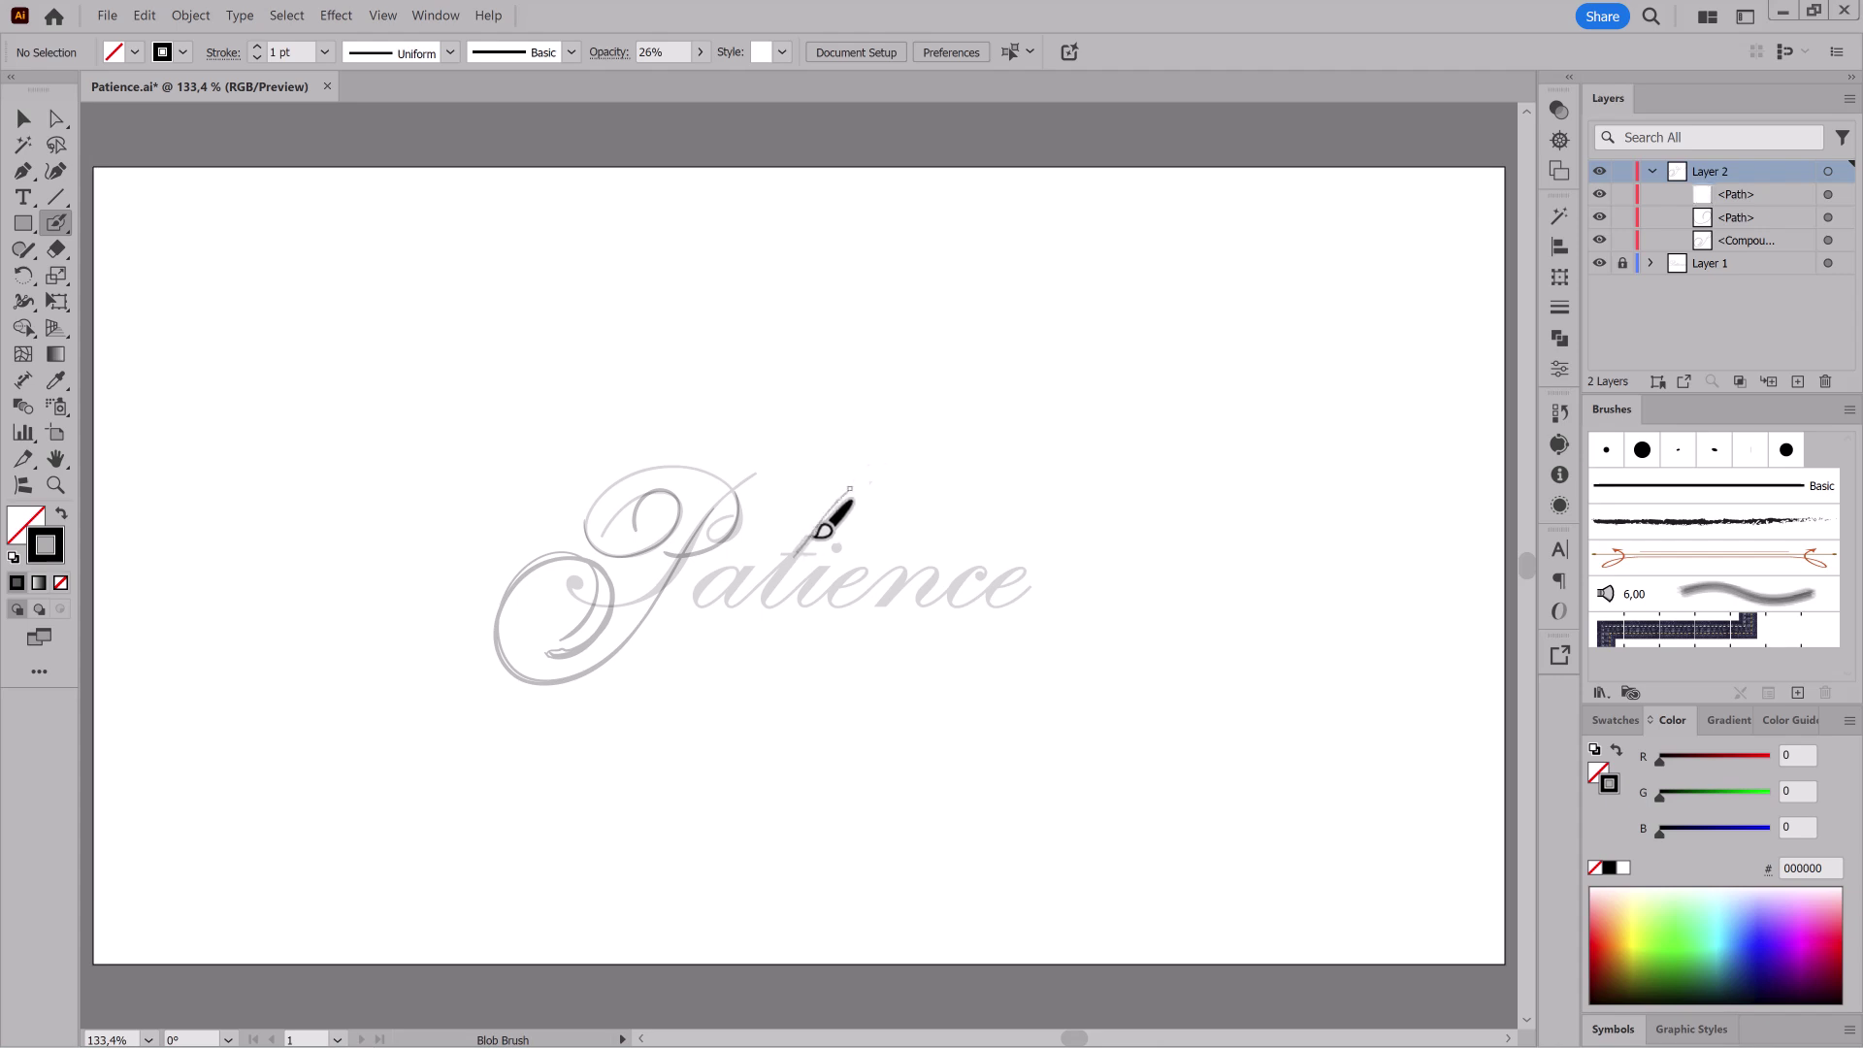
{"action": "left_click_drag", "start_coordinate": [945, 516], "coordinate": [798, 517]}
{"action": "left_click_drag", "start_coordinate": [842, 455], "coordinate": [844, 454]}
{"action": "mouse_move", "coordinate": [798, 551]}
{"action": "left_mouse_down"}
{"action": "mouse_move", "coordinate": [892, 462]}
{"action": "mouse_move", "coordinate": [955, 461]}
{"action": "mouse_move", "coordinate": [966, 499]}
{"action": "mouse_move", "coordinate": [903, 529]}
{"action": "mouse_move", "coordinate": [807, 524]}
{"action": "mouse_move", "coordinate": [771, 465]}
{"action": "left_mouse_up"}
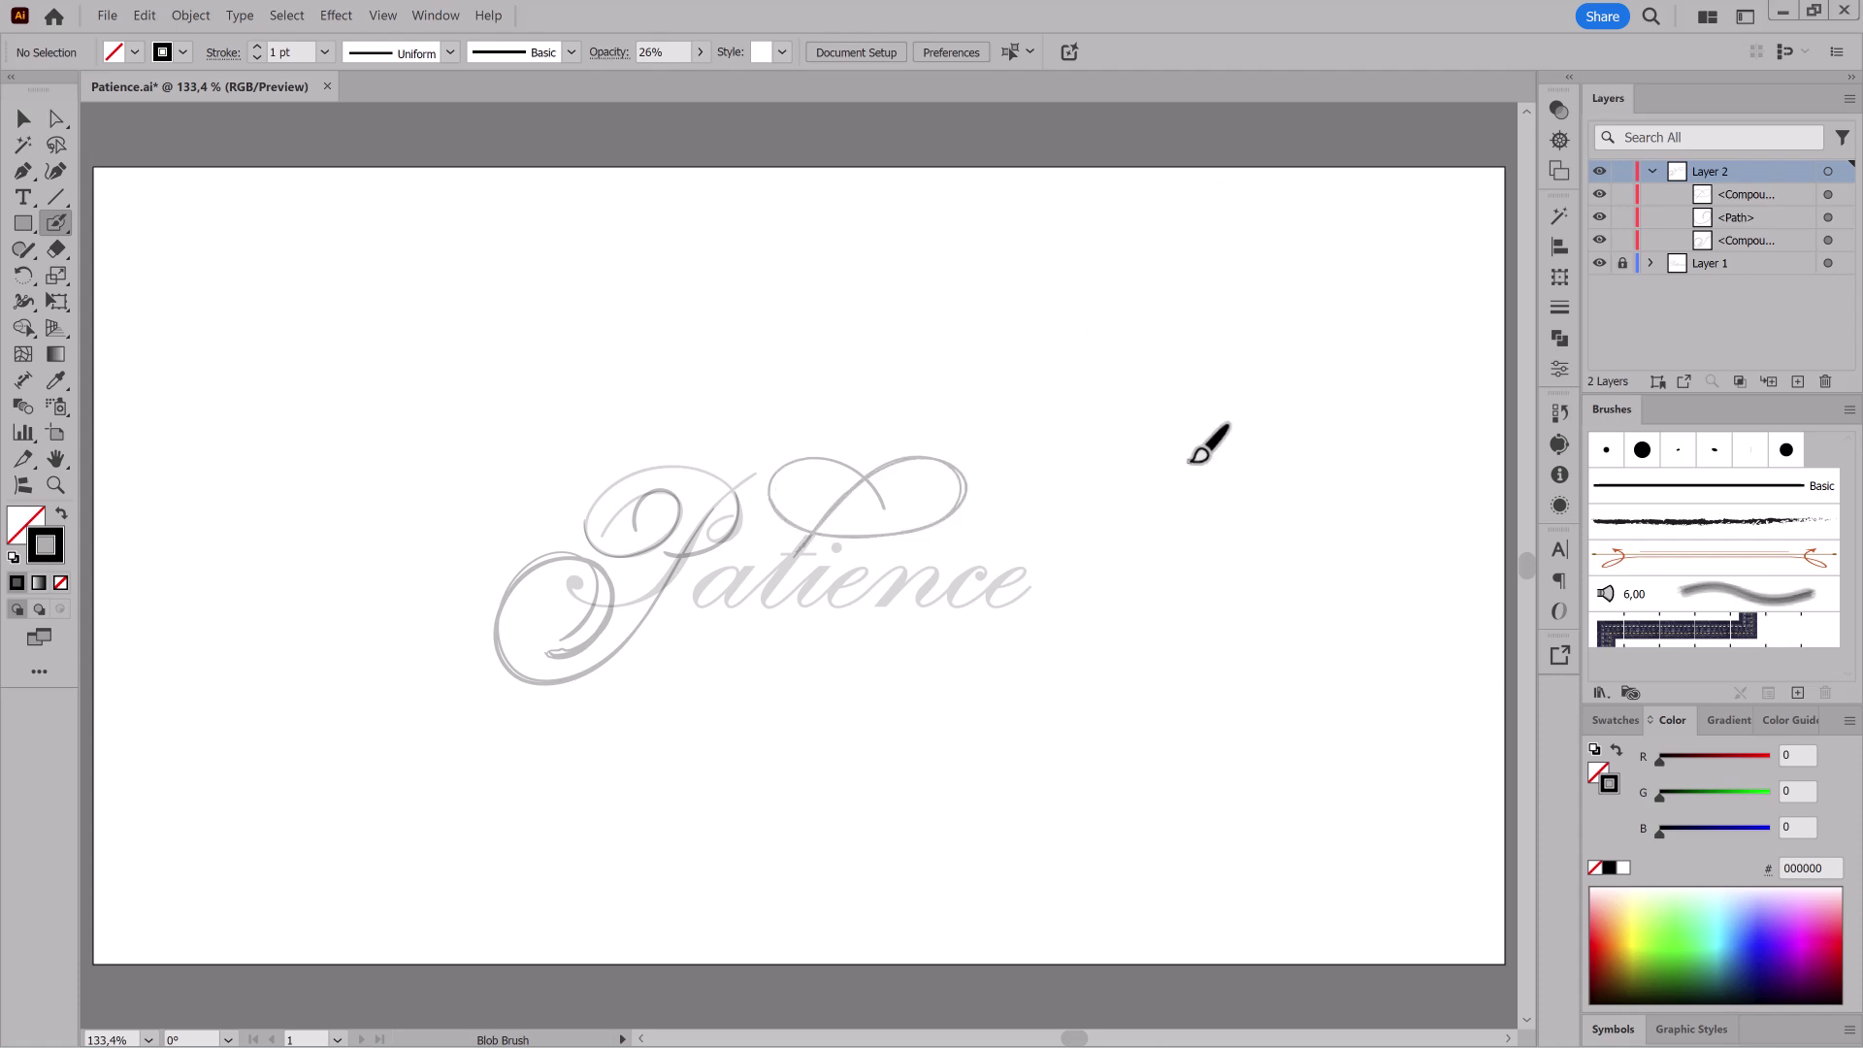
Step: Sketch a loop below the t and a large swirl extending from the final e
{"action": "mouse_move", "coordinate": [817, 581]}
{"action": "left_mouse_down"}
{"action": "mouse_move", "coordinate": [793, 614]}
{"action": "mouse_move", "coordinate": [807, 682]}
{"action": "mouse_move", "coordinate": [917, 626]}
{"action": "mouse_move", "coordinate": [830, 640]}
{"action": "left_mouse_up"}
{"action": "left_click_drag", "start_coordinate": [1004, 578], "coordinate": [982, 604]}
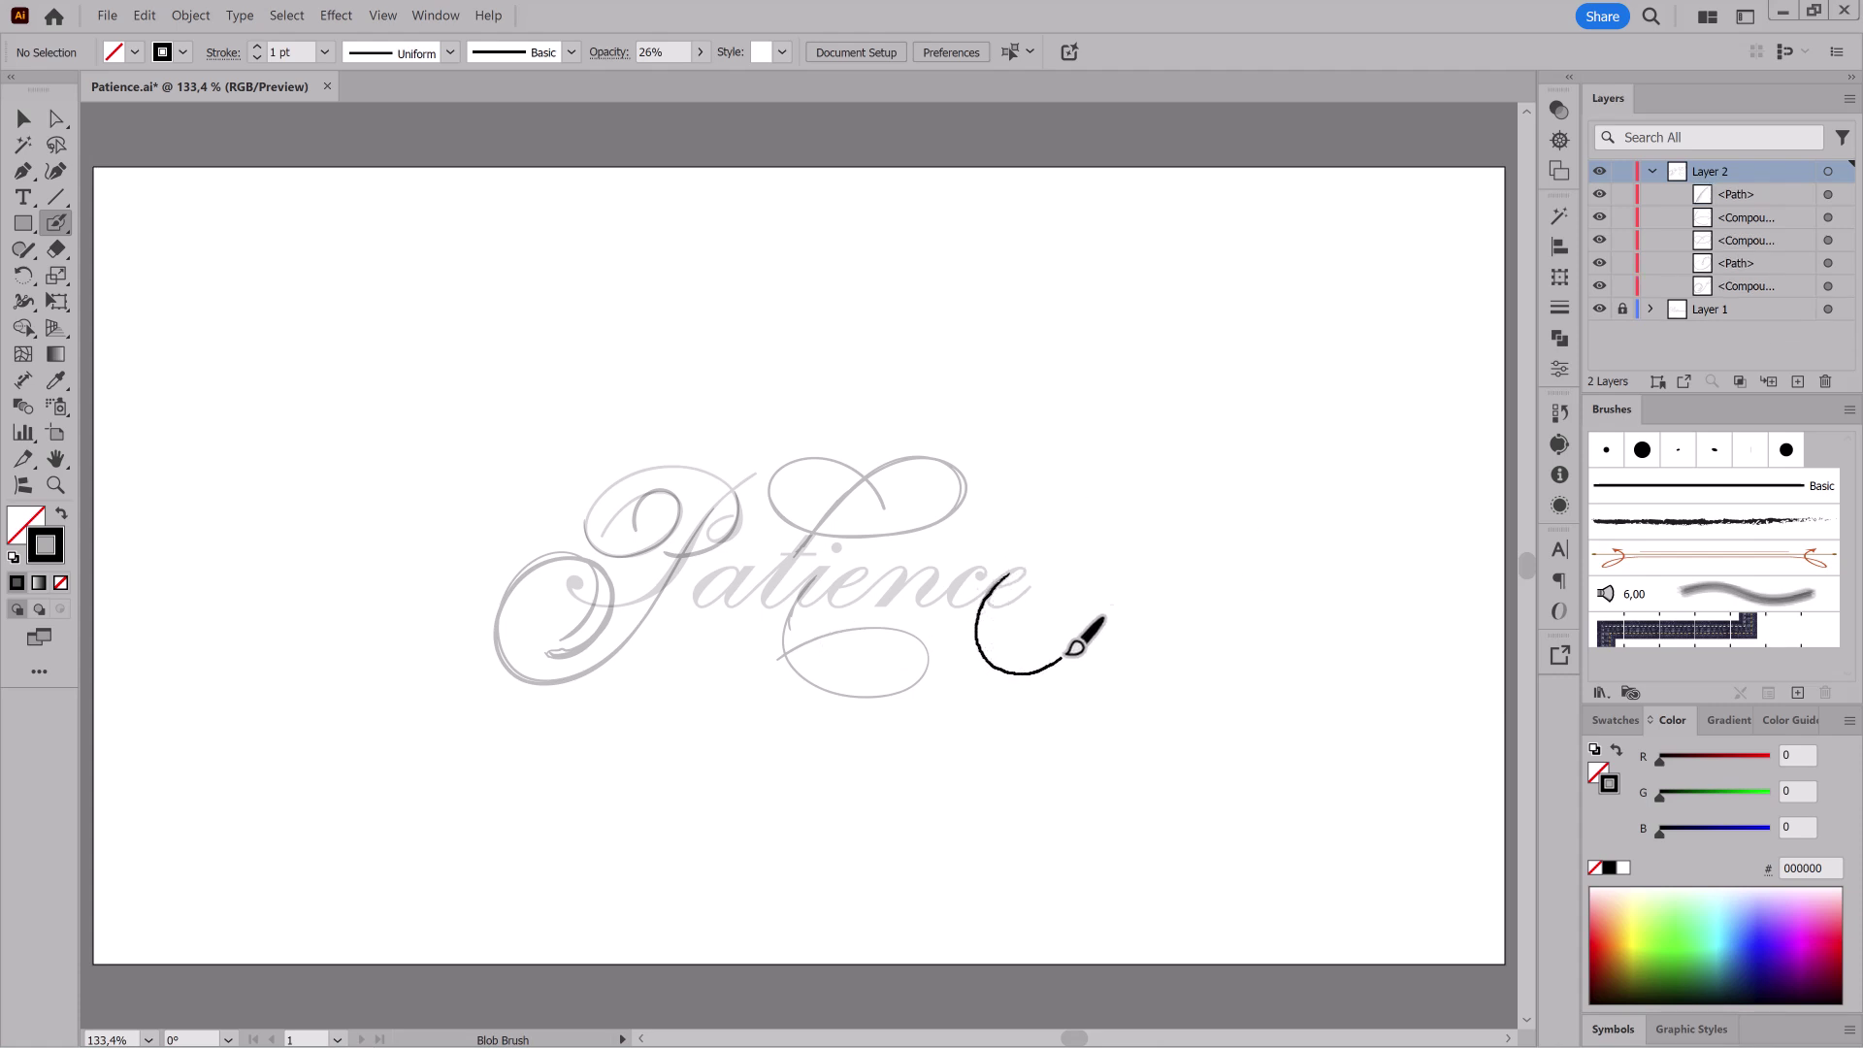
{"action": "mouse_move", "coordinate": [1116, 528]}
{"action": "left_mouse_down"}
{"action": "mouse_move", "coordinate": [1066, 526]}
{"action": "mouse_move", "coordinate": [1046, 586]}
{"action": "left_mouse_up"}
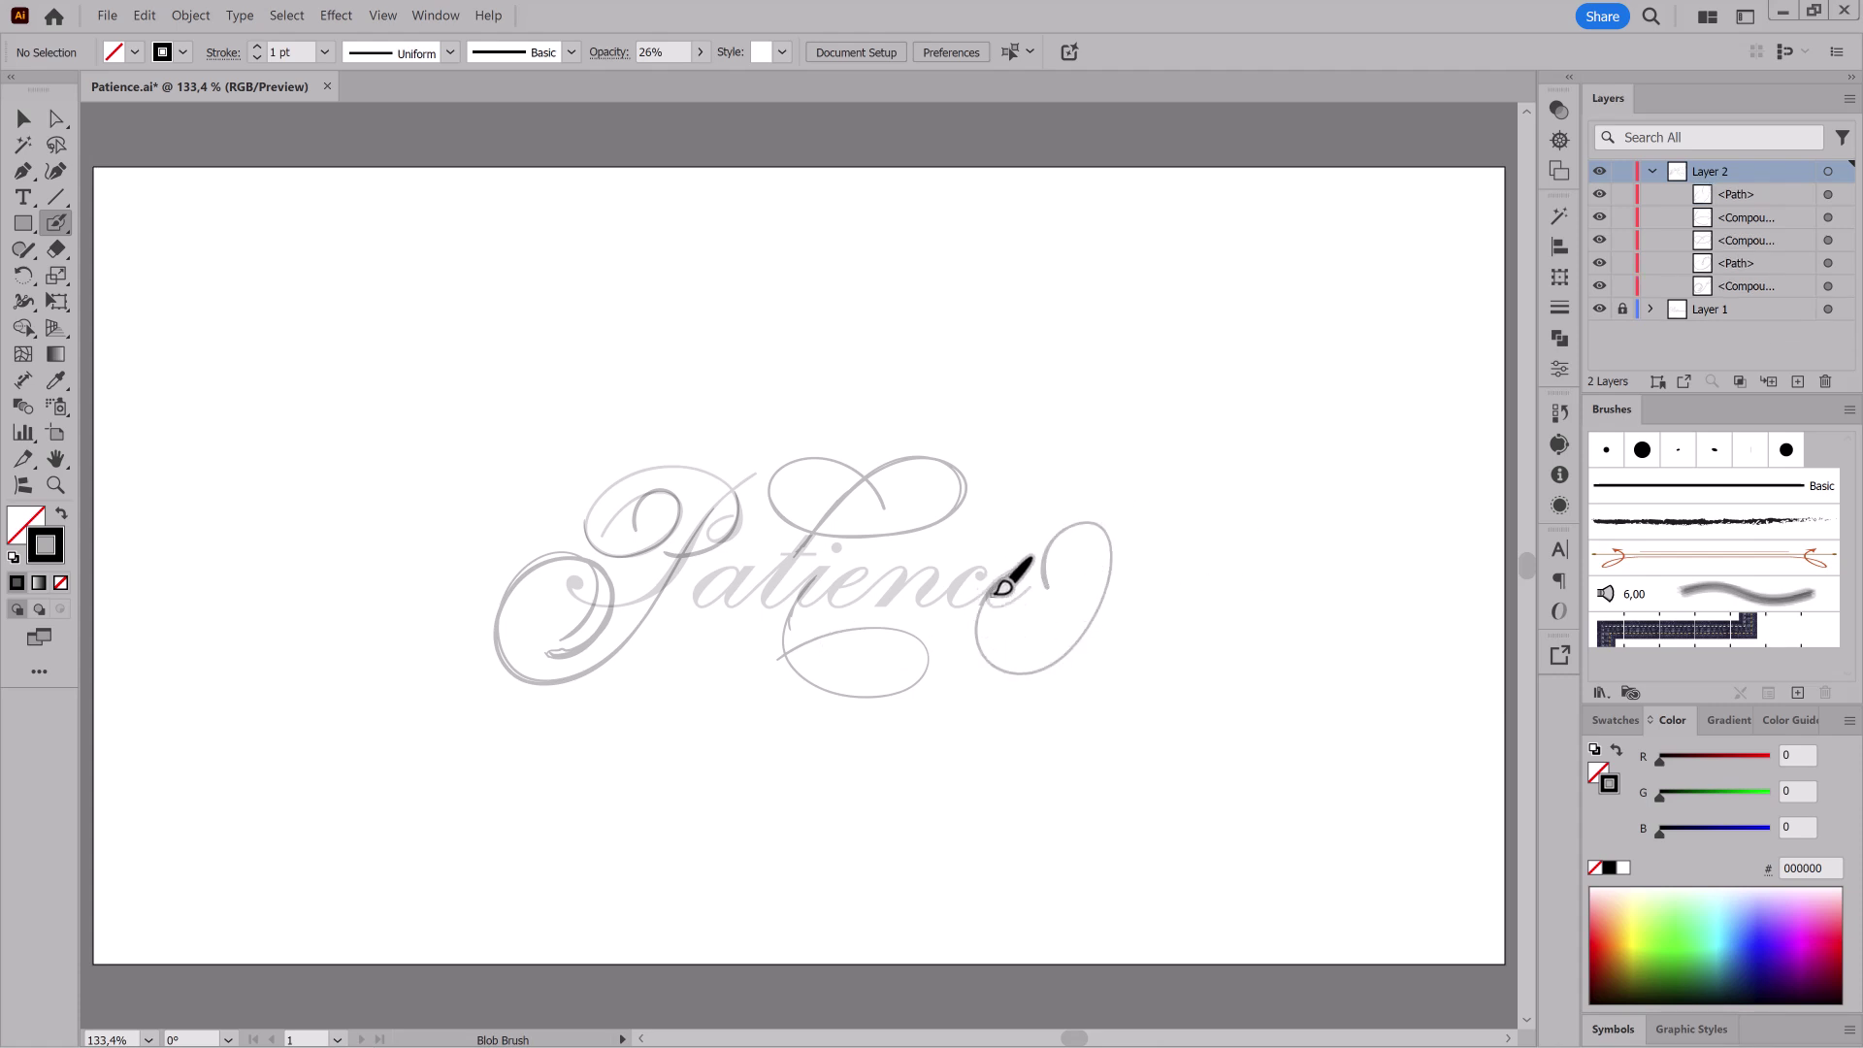
{"action": "mouse_move", "coordinate": [1022, 668]}
{"action": "left_mouse_down"}
{"action": "mouse_move", "coordinate": [1088, 638]}
{"action": "mouse_move", "coordinate": [1134, 571]}
{"action": "mouse_move", "coordinate": [1130, 522]}
{"action": "mouse_move", "coordinate": [1070, 529]}
{"action": "mouse_move", "coordinate": [1039, 579]}
{"action": "mouse_move", "coordinate": [1041, 618]}
{"action": "left_mouse_up"}
Step: Adjust the Eraser tool's size and erase the excess curl inside the e swirl and the loop below the t
{"action": "double_click", "coordinate": [57, 250]}
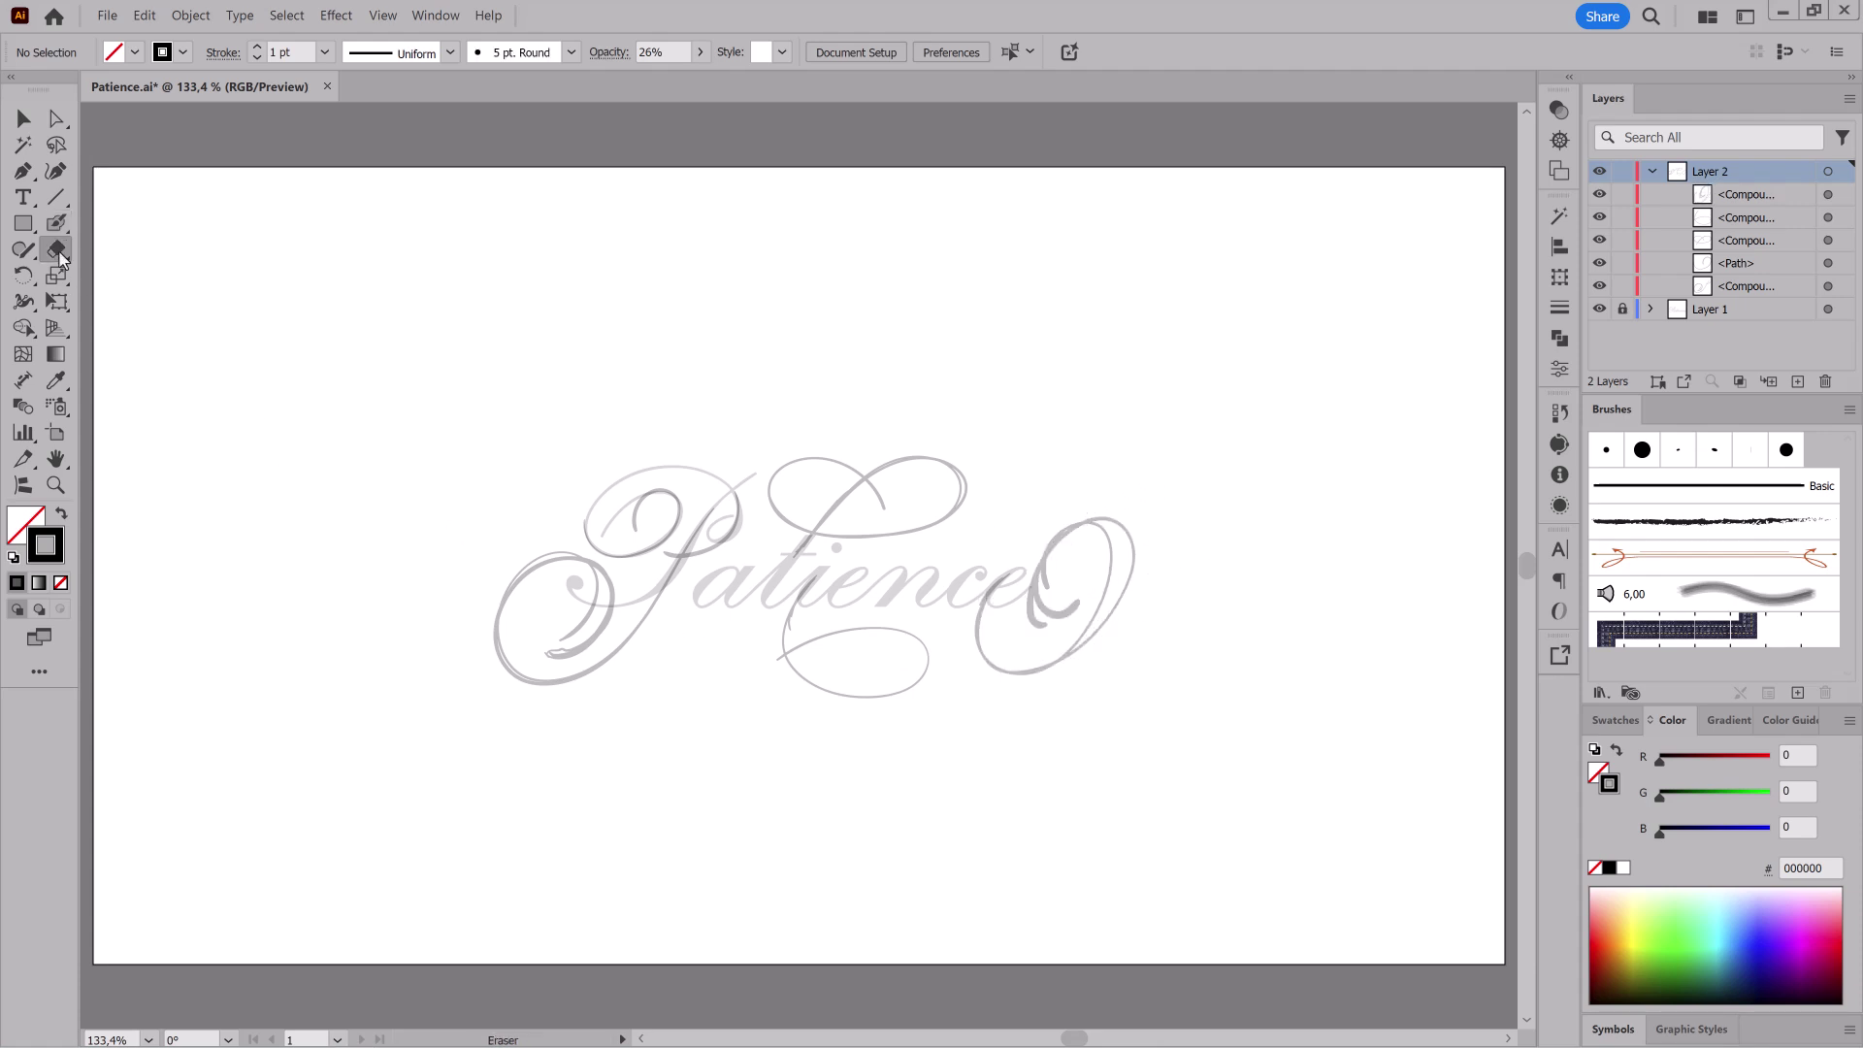
{"action": "left_click_drag", "start_coordinate": [875, 525], "coordinate": [767, 582]}
{"action": "type", "text": "2"}
{"action": "key", "text": "Return"}
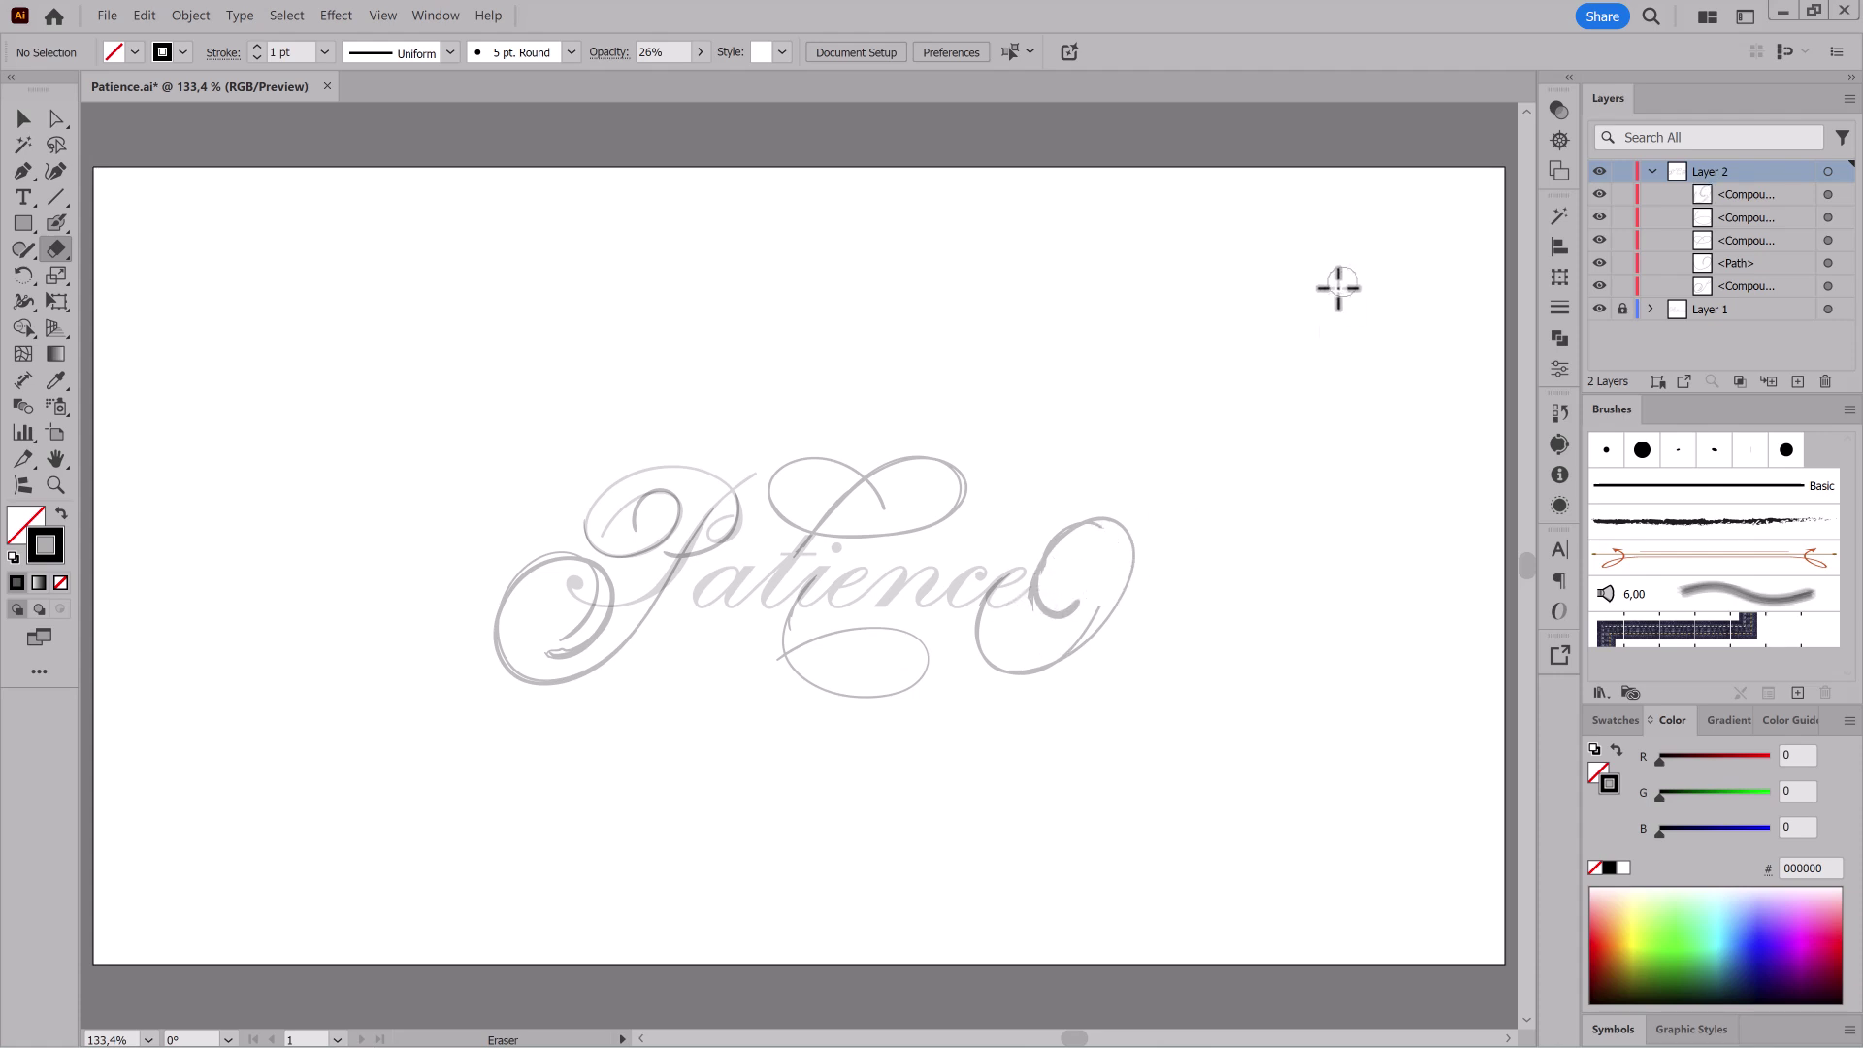
{"action": "left_click_drag", "start_coordinate": [791, 633], "coordinate": [788, 640]}
{"action": "key", "text": "shift+b"}
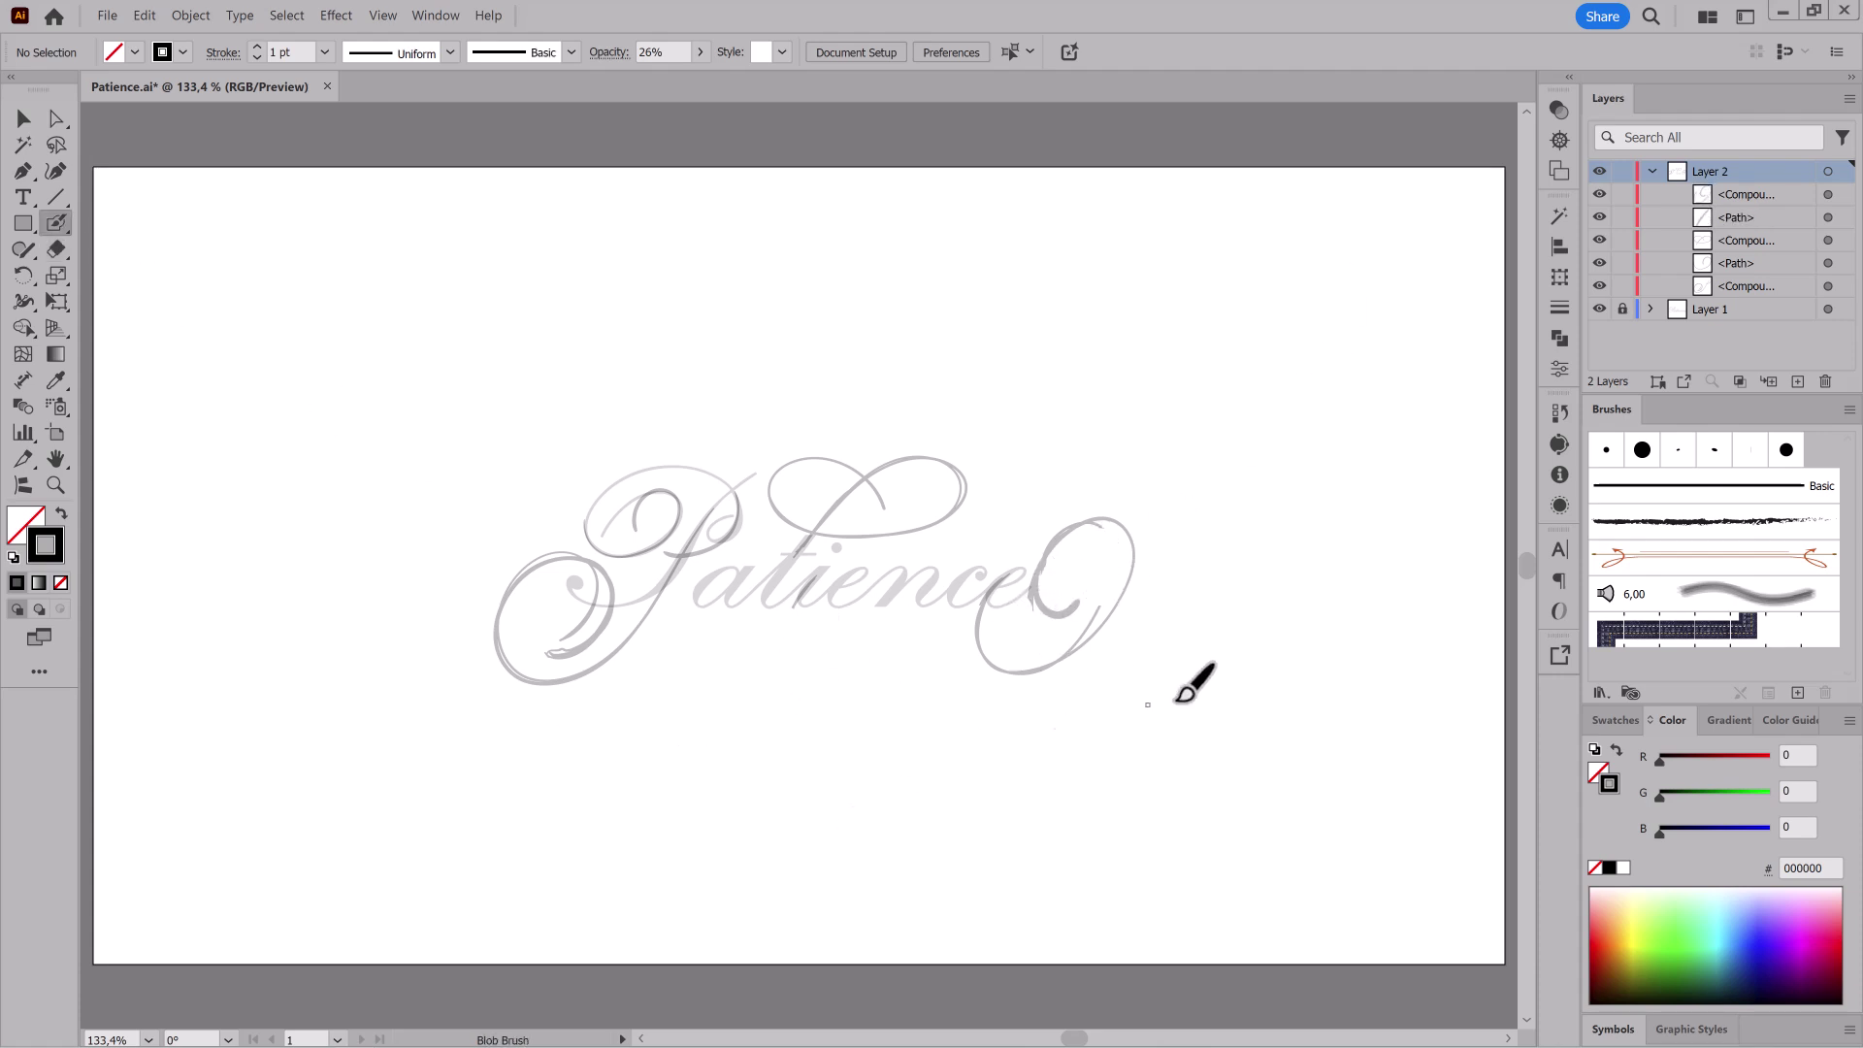
Step: Select the swirl at the final e and slightly stretch and reposition it with Free Transform
{"action": "left_click", "coordinate": [64, 130]}
{"action": "left_click", "coordinate": [1031, 587]}
{"action": "key", "text": "e"}
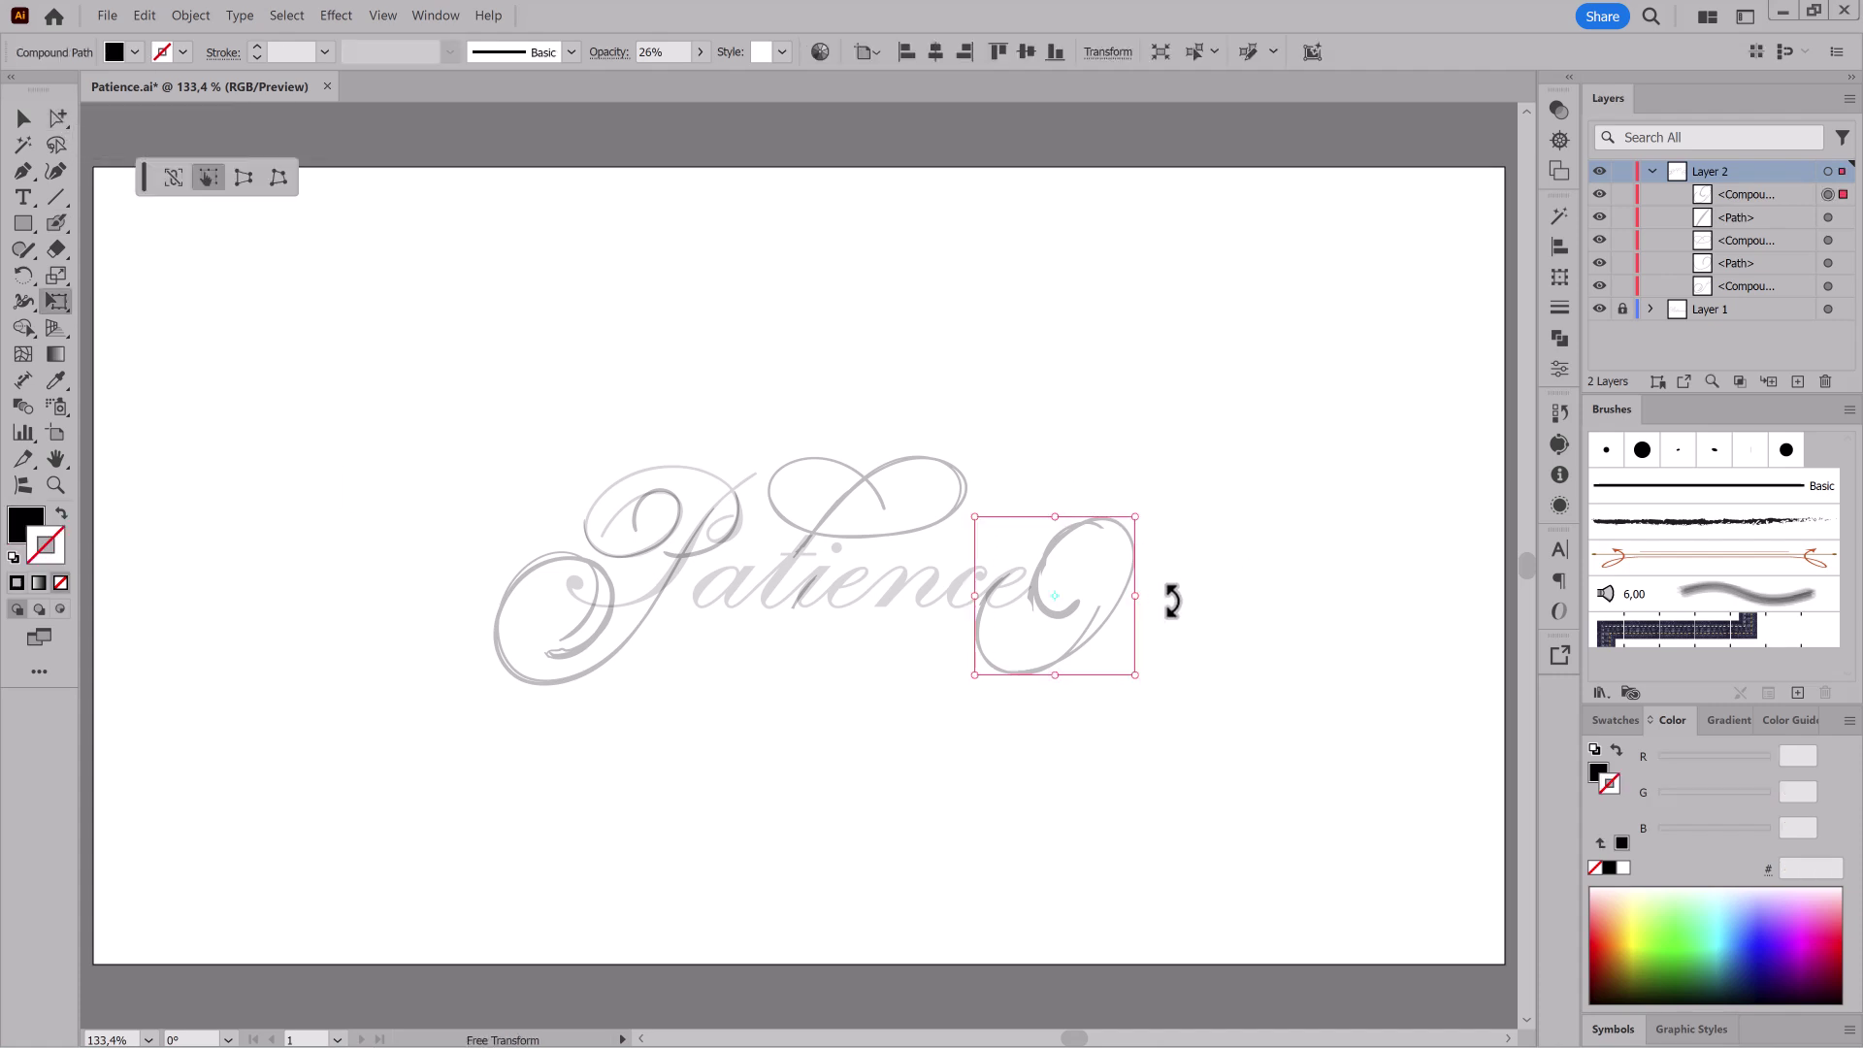
{"action": "left_click_drag", "start_coordinate": [1150, 599], "coordinate": [1151, 600]}
{"action": "left_click_drag", "start_coordinate": [1062, 676], "coordinate": [1071, 678]}
{"action": "left_click_drag", "start_coordinate": [1080, 625], "coordinate": [1074, 623]}
{"action": "key", "text": "ctrl+shift+a"}
{"action": "key", "text": "shift+b"}
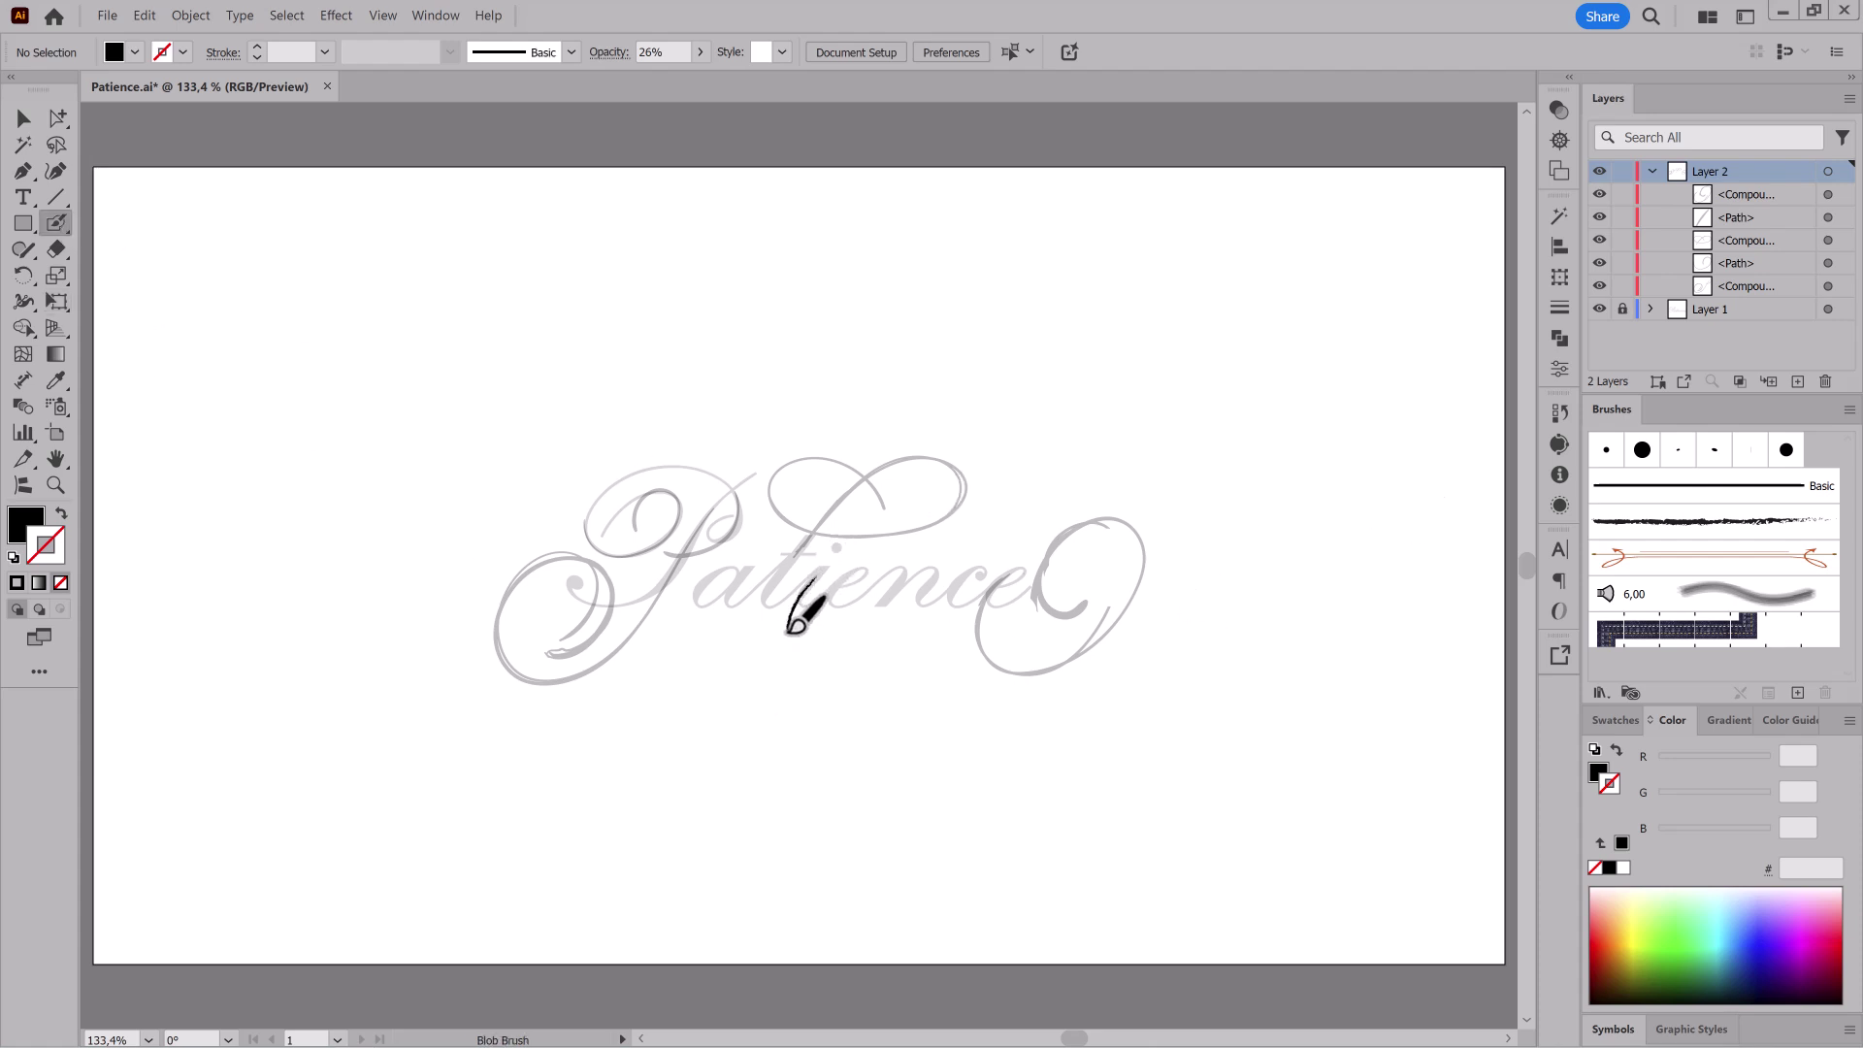
{"action": "mouse_move", "coordinate": [837, 695]}
{"action": "left_mouse_down"}
{"action": "mouse_move", "coordinate": [958, 666]}
{"action": "mouse_move", "coordinate": [932, 624]}
{"action": "mouse_move", "coordinate": [712, 683]}
{"action": "mouse_move", "coordinate": [644, 667]}
{"action": "mouse_move", "coordinate": [703, 611]}
{"action": "left_mouse_up"}
{"action": "key", "text": "ctrl+alt+["}
{"action": "left_click", "coordinate": [699, 52]}
{"action": "left_click_drag", "start_coordinate": [699, 78], "coordinate": [642, 88]}
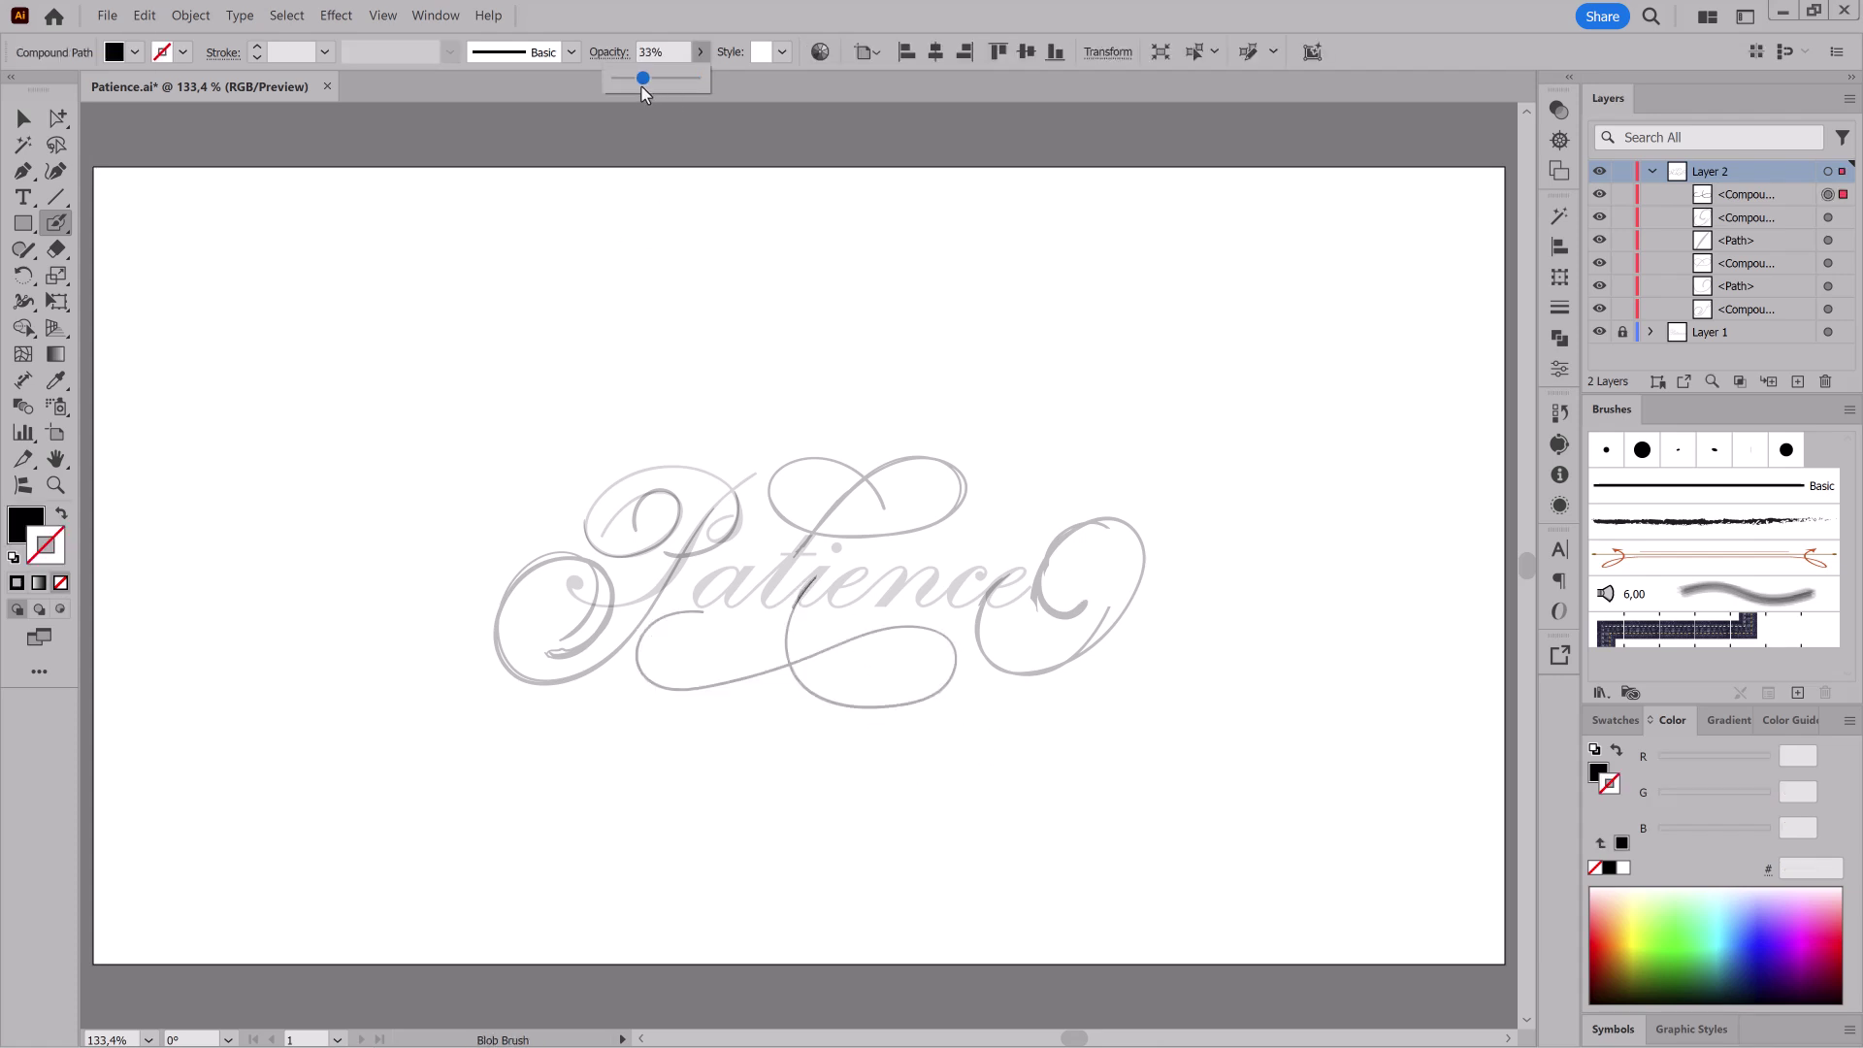
{"action": "left_click", "coordinate": [846, 756]}
{"action": "key", "text": "Delete"}
Step: Sketch a figure-eight flourish from the foot of the t below the word and set its opacity to 27%
{"action": "mouse_move", "coordinate": [811, 582]}
{"action": "left_mouse_down"}
{"action": "mouse_move", "coordinate": [797, 692]}
{"action": "mouse_move", "coordinate": [892, 717]}
{"action": "mouse_move", "coordinate": [953, 665]}
{"action": "mouse_move", "coordinate": [864, 640]}
{"action": "mouse_move", "coordinate": [765, 688]}
{"action": "mouse_move", "coordinate": [653, 697]}
{"action": "mouse_move", "coordinate": [651, 638]}
{"action": "mouse_move", "coordinate": [748, 644]}
{"action": "mouse_move", "coordinate": [773, 732]}
{"action": "left_mouse_up"}
{"action": "key", "text": "ctrl+z"}
{"action": "key", "text": "ctrl+z"}
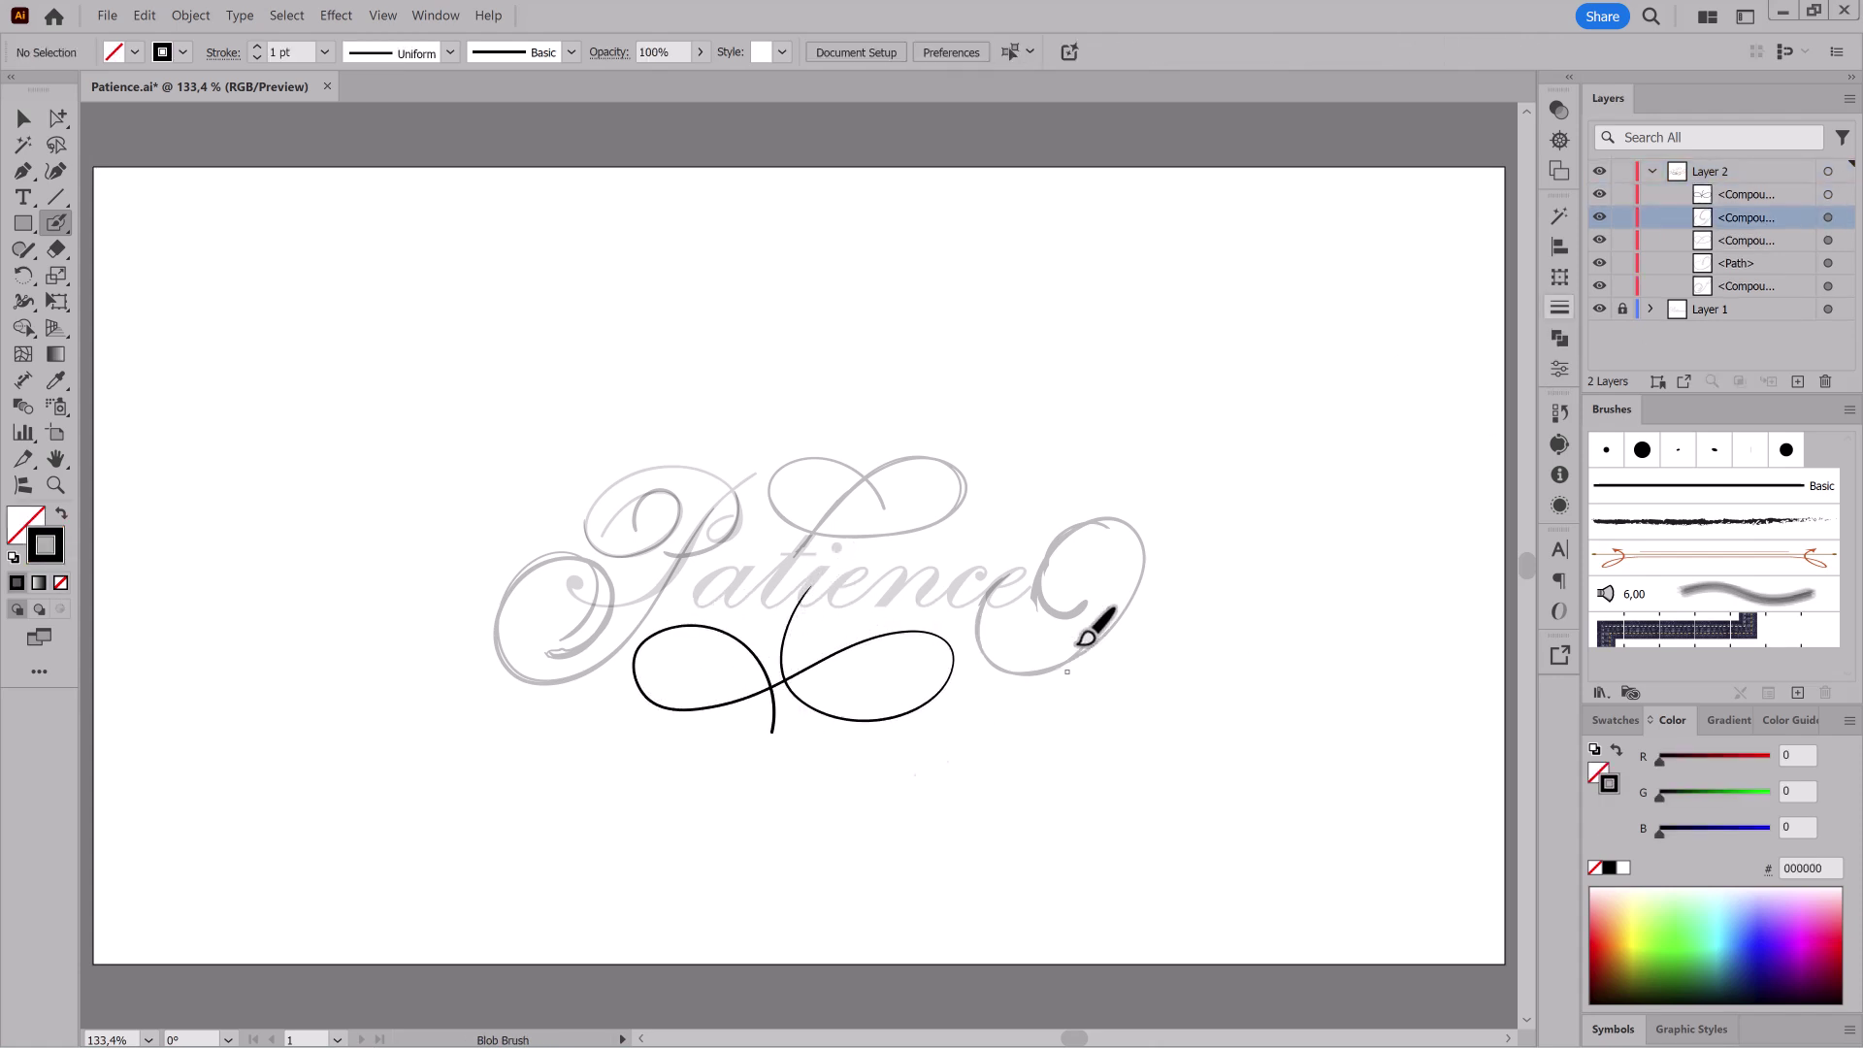
{"action": "left_click", "coordinate": [887, 720], "text": "ctrl"}
{"action": "left_click", "coordinate": [700, 52]}
{"action": "left_click_drag", "start_coordinate": [698, 78], "coordinate": [638, 87]}
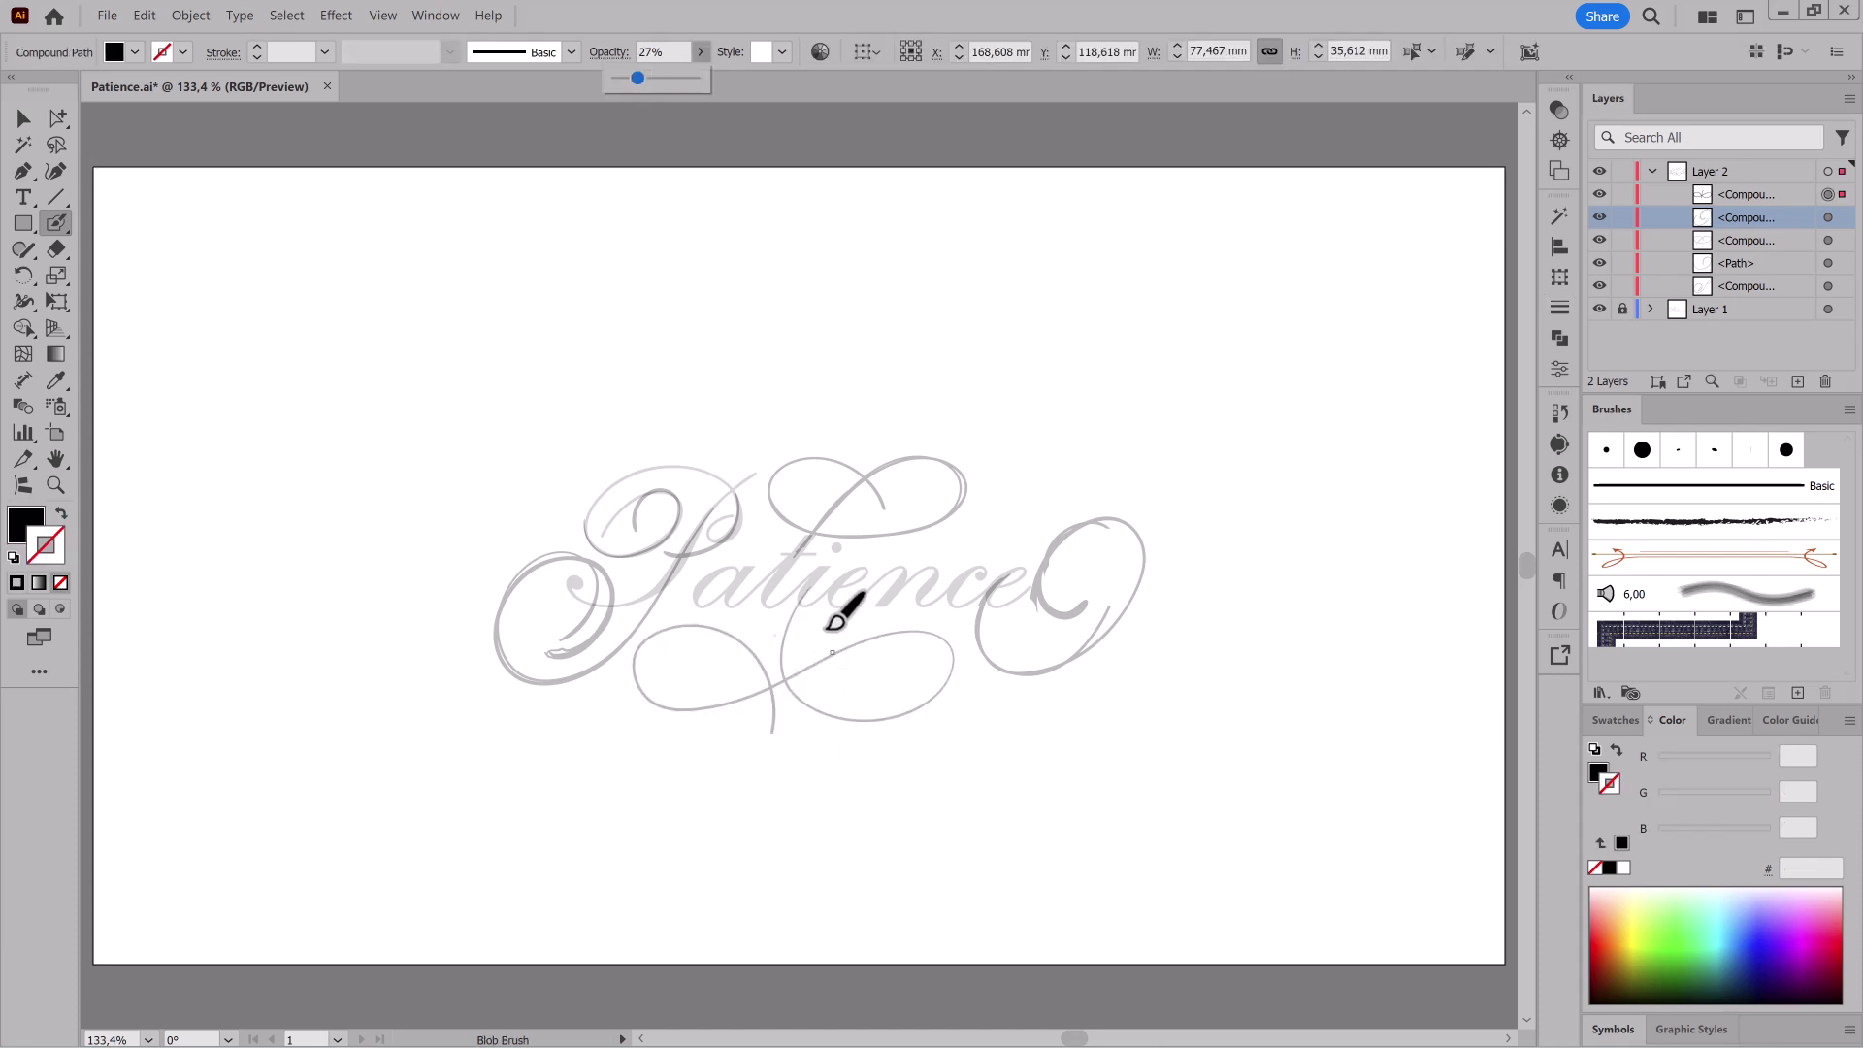
Step: Retrace the figure-eight flourish with a second line at 25% opacity and save the document
{"action": "mouse_move", "coordinate": [797, 599]}
{"action": "left_mouse_down"}
{"action": "mouse_move", "coordinate": [804, 697]}
{"action": "mouse_move", "coordinate": [878, 721]}
{"action": "mouse_move", "coordinate": [951, 688]}
{"action": "left_mouse_up"}
{"action": "mouse_move", "coordinate": [844, 647]}
{"action": "left_mouse_down"}
{"action": "mouse_move", "coordinate": [716, 700]}
{"action": "mouse_move", "coordinate": [650, 691]}
{"action": "left_mouse_up"}
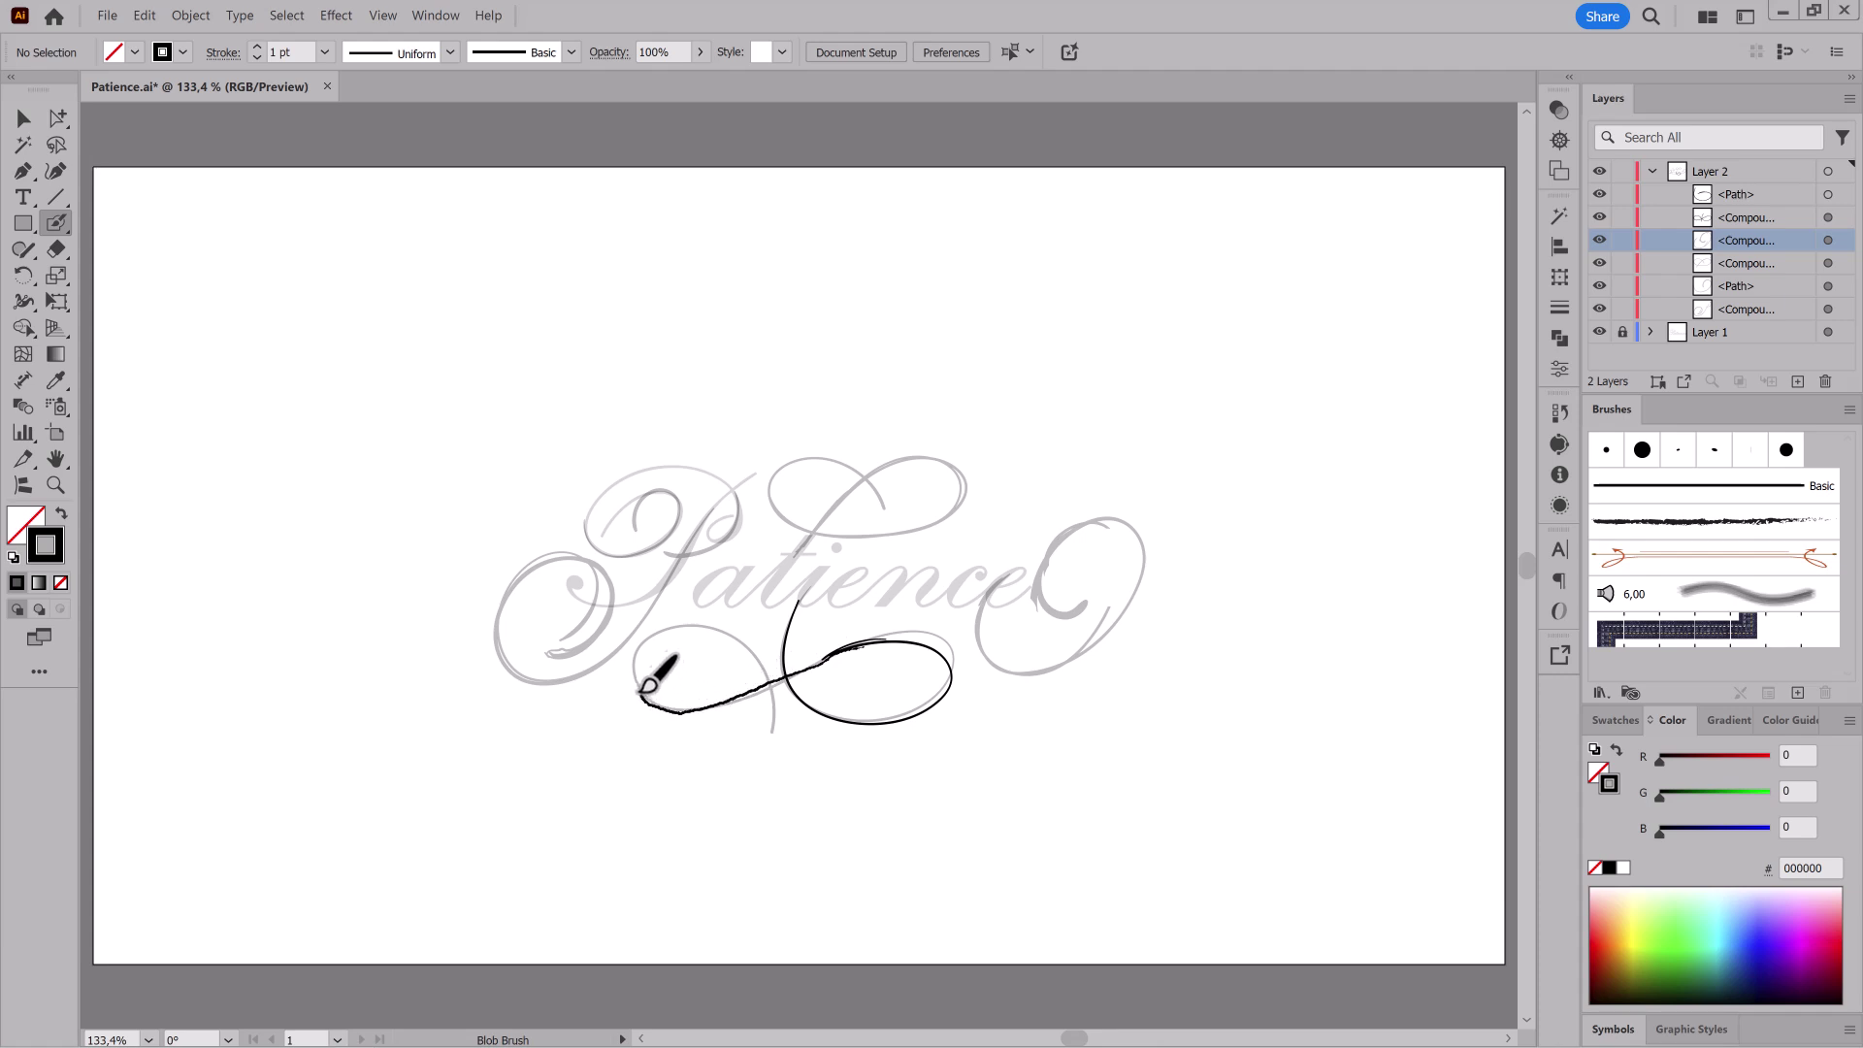
{"action": "mouse_move", "coordinate": [686, 631]}
{"action": "left_mouse_down"}
{"action": "mouse_move", "coordinate": [753, 654]}
{"action": "mouse_move", "coordinate": [784, 723]}
{"action": "left_mouse_up"}
{"action": "left_click_drag", "start_coordinate": [320, 320], "coordinate": [1236, 848]}
{"action": "left_click", "coordinate": [700, 53]}
{"action": "left_click", "coordinate": [635, 78]}
{"action": "left_click", "coordinate": [840, 233], "text": "ctrl"}
{"action": "key", "text": "ctrl+s"}
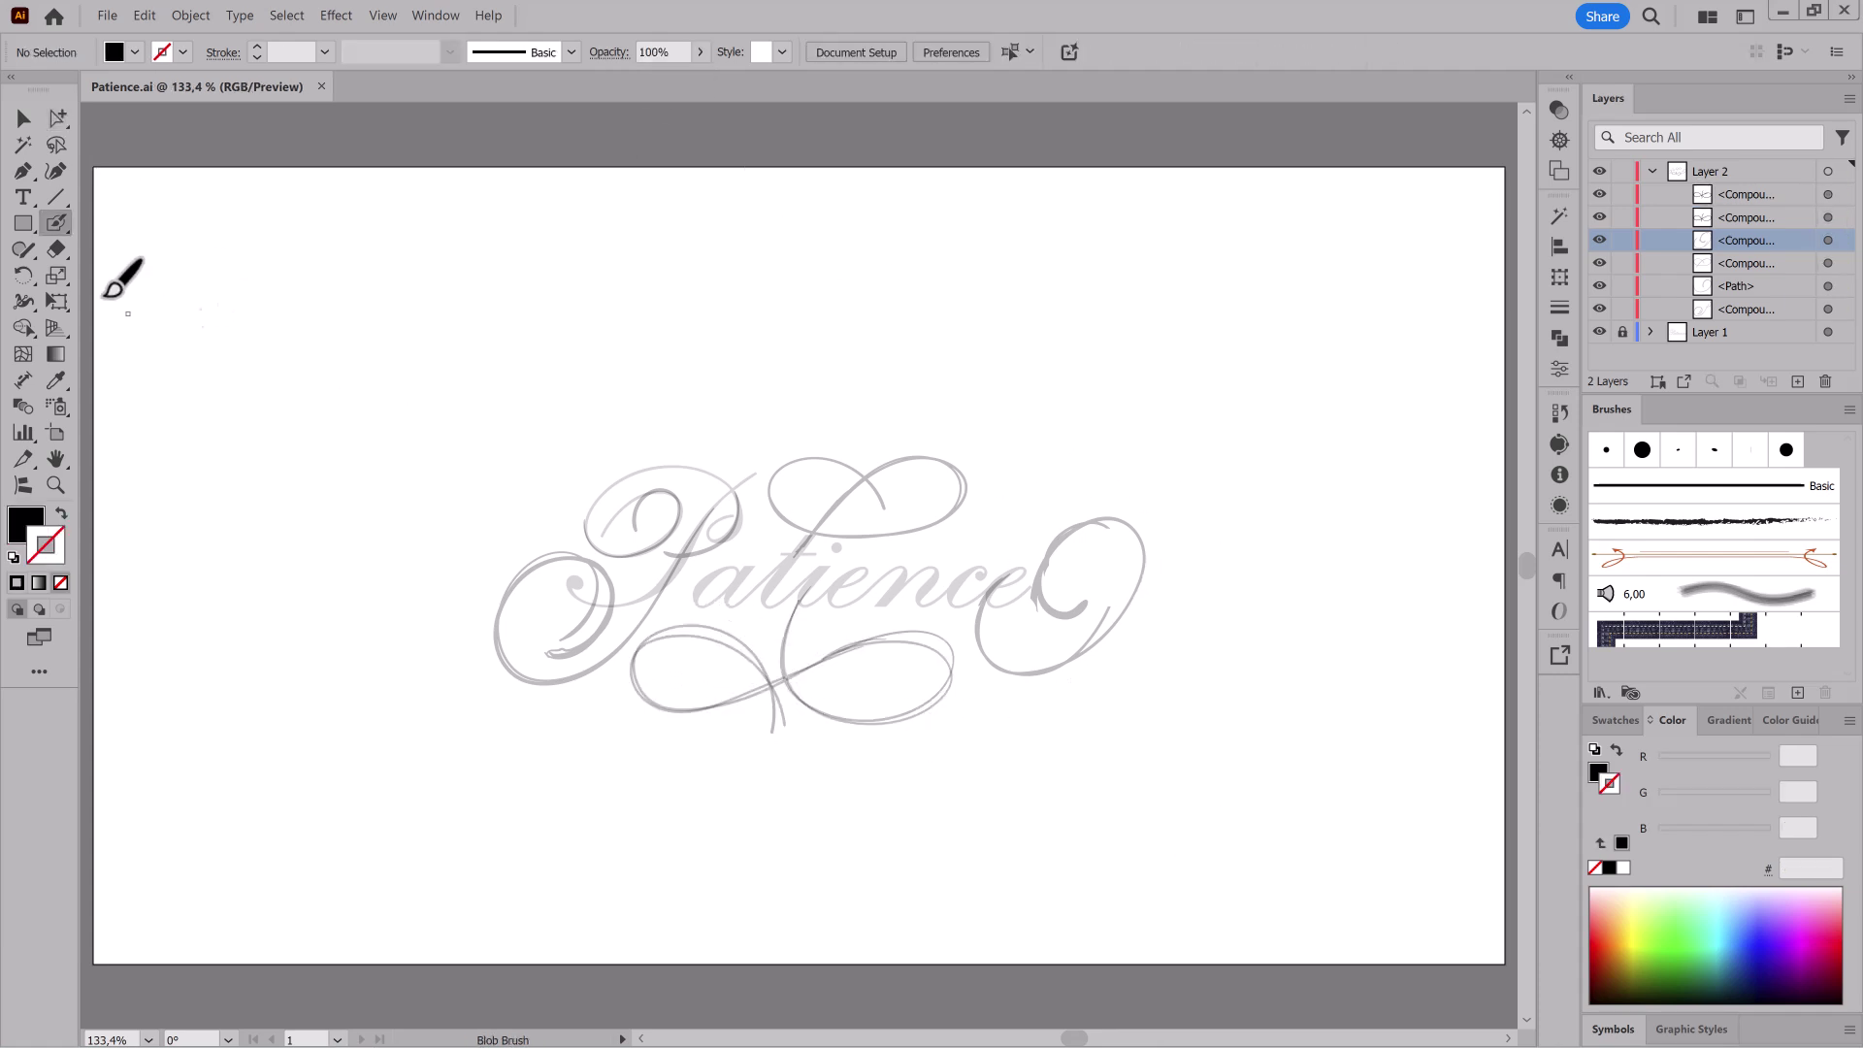
Step: Reshape the swirl at the final e and the crossing of the lower figure-eight flourish with the Warp tool
{"action": "left_click_drag", "start_coordinate": [21, 306], "coordinate": [97, 324]}
{"action": "double_click", "coordinate": [23, 302]}
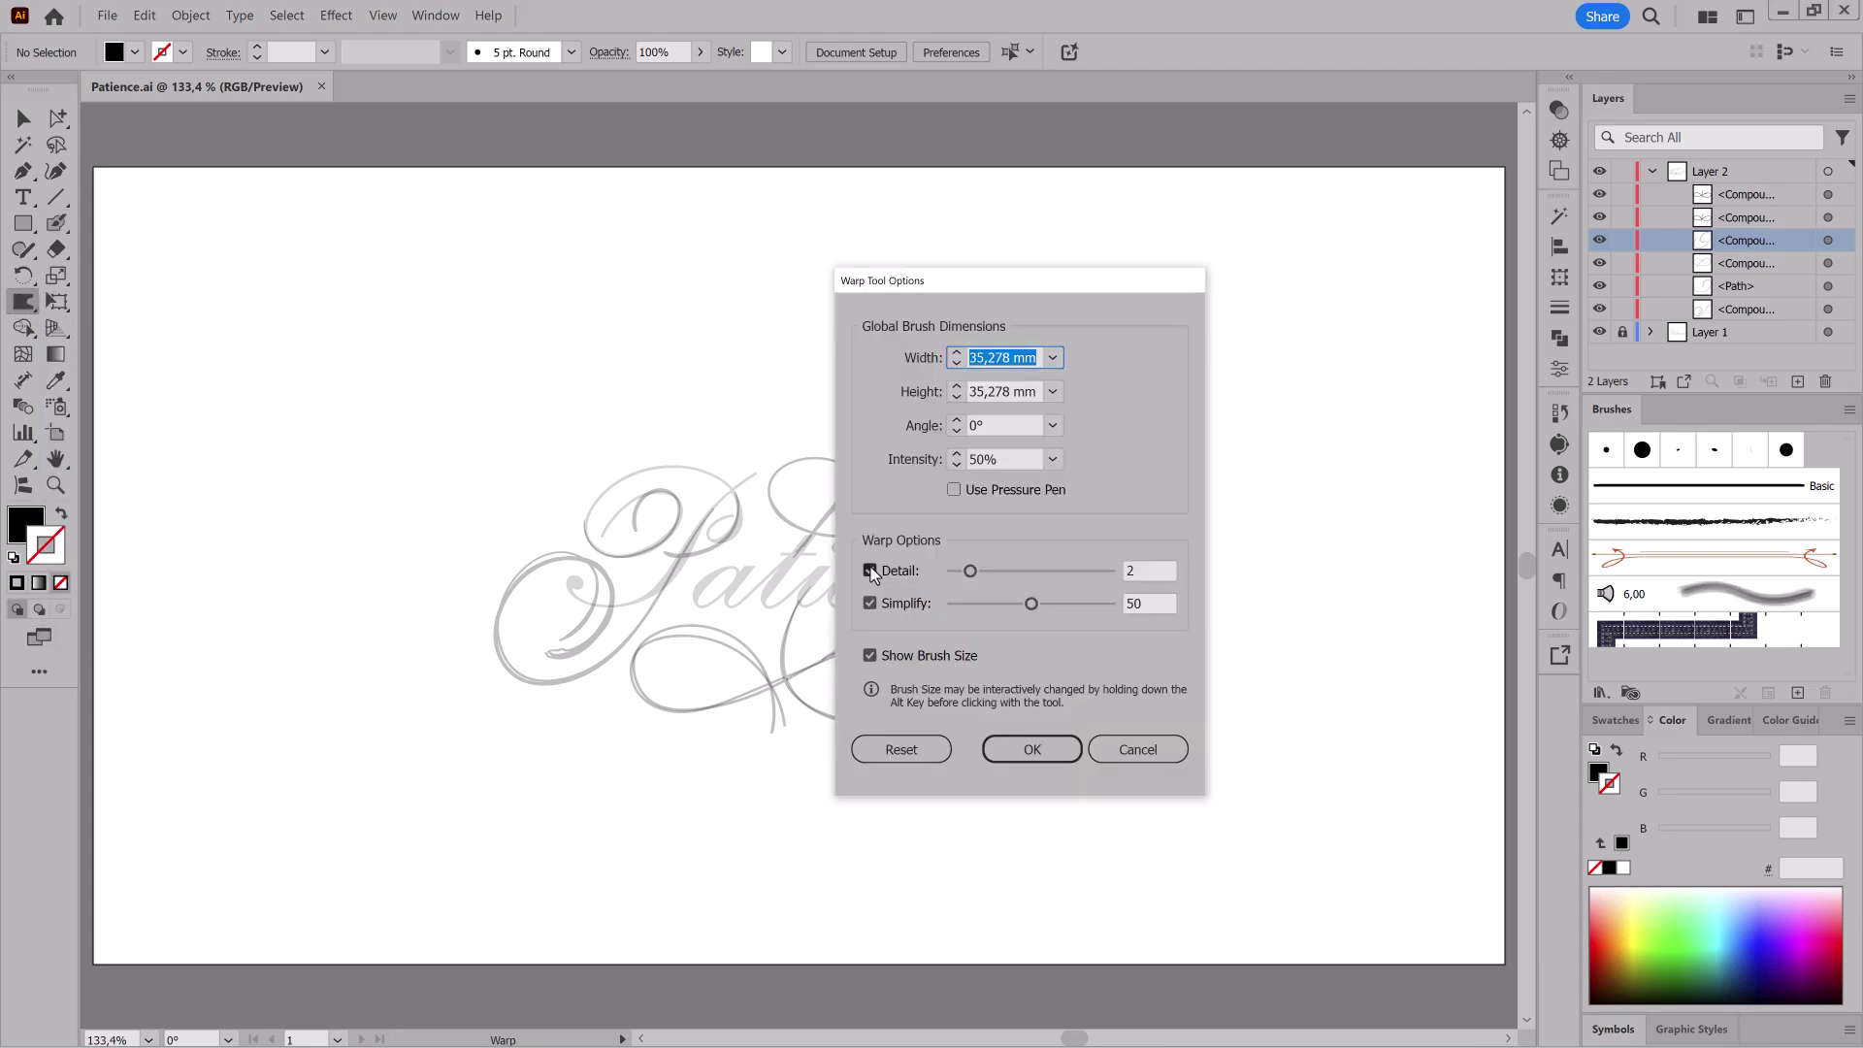
{"action": "mouse_move", "coordinate": [1156, 531]}
{"action": "left_mouse_down"}
{"action": "mouse_move", "coordinate": [1121, 514]}
{"action": "mouse_move", "coordinate": [1178, 563]}
{"action": "left_mouse_up"}
{"action": "mouse_move", "coordinate": [1098, 675]}
{"action": "left_mouse_down"}
{"action": "mouse_move", "coordinate": [1072, 685]}
{"action": "mouse_move", "coordinate": [1107, 684]}
{"action": "mouse_move", "coordinate": [1084, 696]}
{"action": "left_mouse_up"}
{"action": "mouse_move", "coordinate": [798, 710]}
{"action": "left_mouse_down"}
{"action": "mouse_move", "coordinate": [813, 703]}
{"action": "mouse_move", "coordinate": [796, 691]}
{"action": "left_mouse_up"}
{"action": "left_click_drag", "start_coordinate": [777, 645], "coordinate": [799, 635]}
{"action": "left_click_drag", "start_coordinate": [790, 607], "coordinate": [832, 578]}
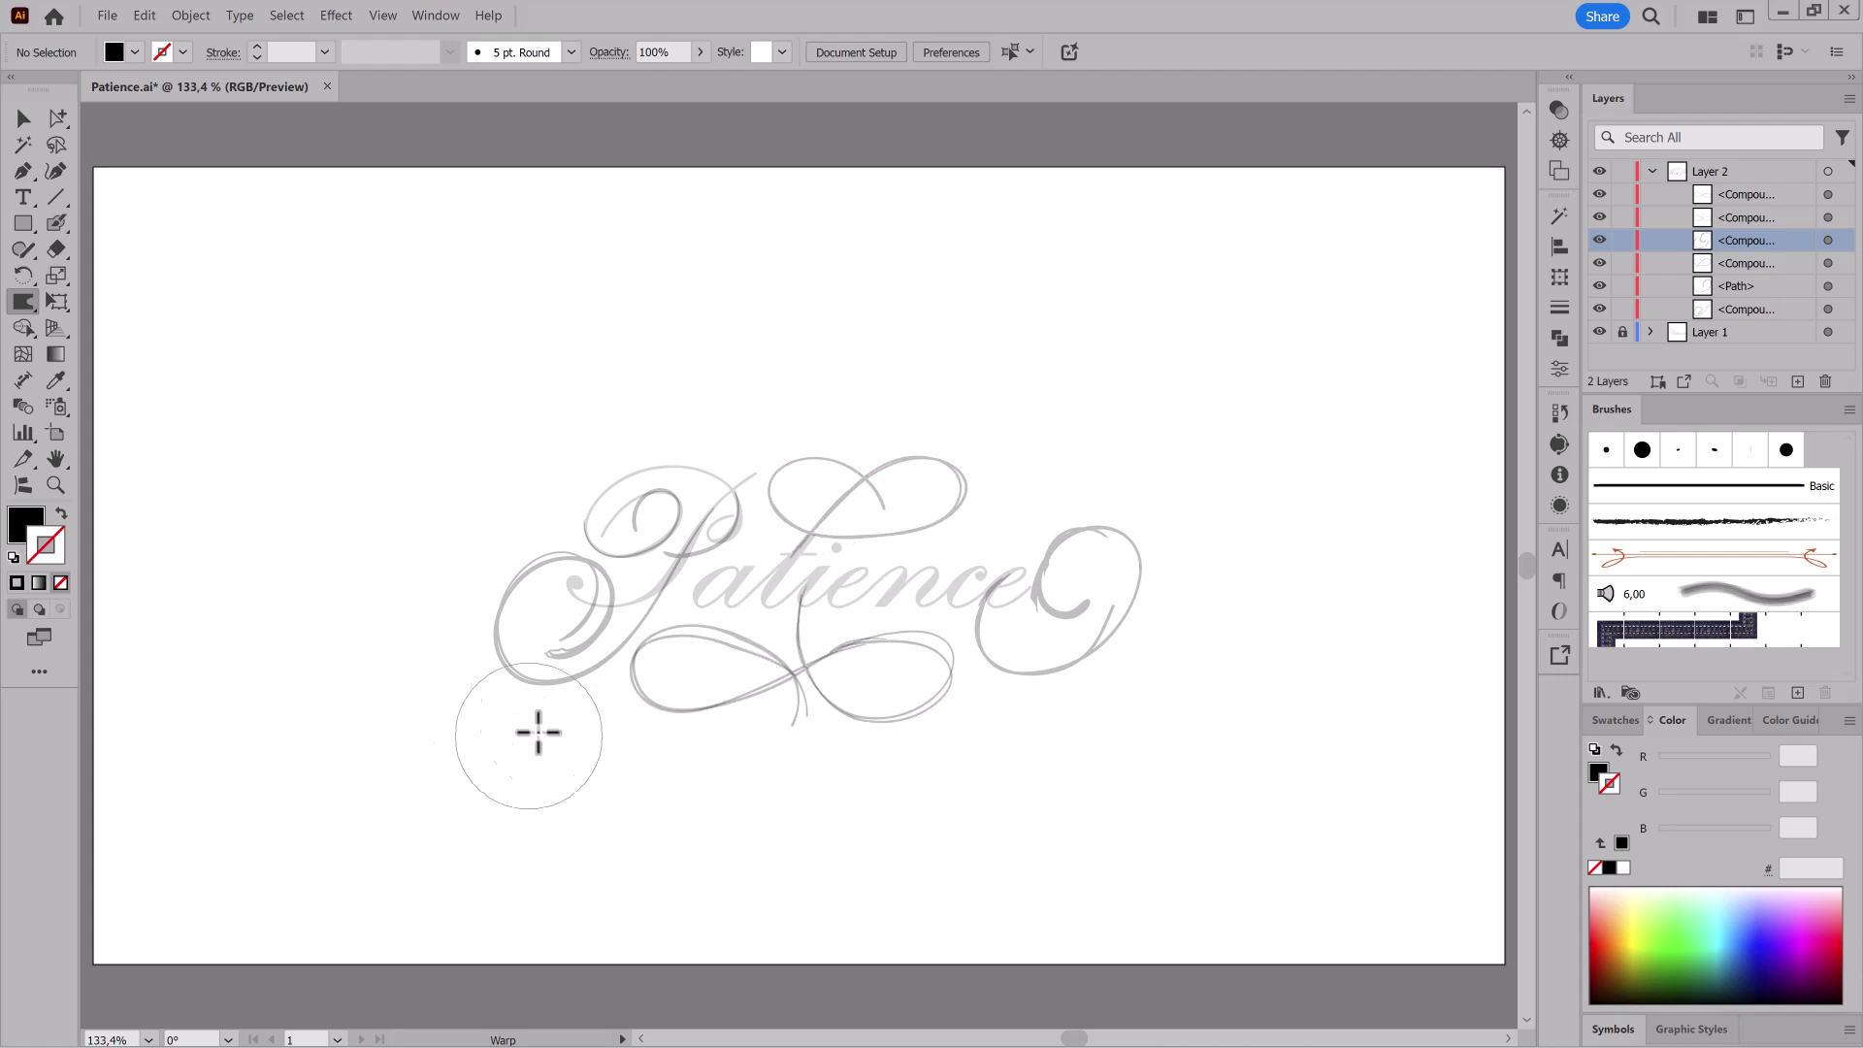
Step: Flatten the Warp brush, widen the flourish above the t and nudge the tail of the lower flourish
{"action": "mouse_move", "coordinate": [951, 509]}
{"action": "left_mouse_down"}
{"action": "mouse_move", "coordinate": [983, 481]}
{"action": "mouse_move", "coordinate": [883, 467]}
{"action": "left_mouse_up"}
{"action": "mouse_move", "coordinate": [1035, 394]}
{"action": "left_mouse_down", "text": "alt"}
{"action": "mouse_move", "coordinate": [982, 444]}
{"action": "mouse_move", "coordinate": [1069, 400]}
{"action": "left_mouse_up", "text": "alt"}
{"action": "left_click_drag", "start_coordinate": [917, 533], "coordinate": [873, 543]}
{"action": "left_click_drag", "start_coordinate": [954, 449], "coordinate": [956, 439]}
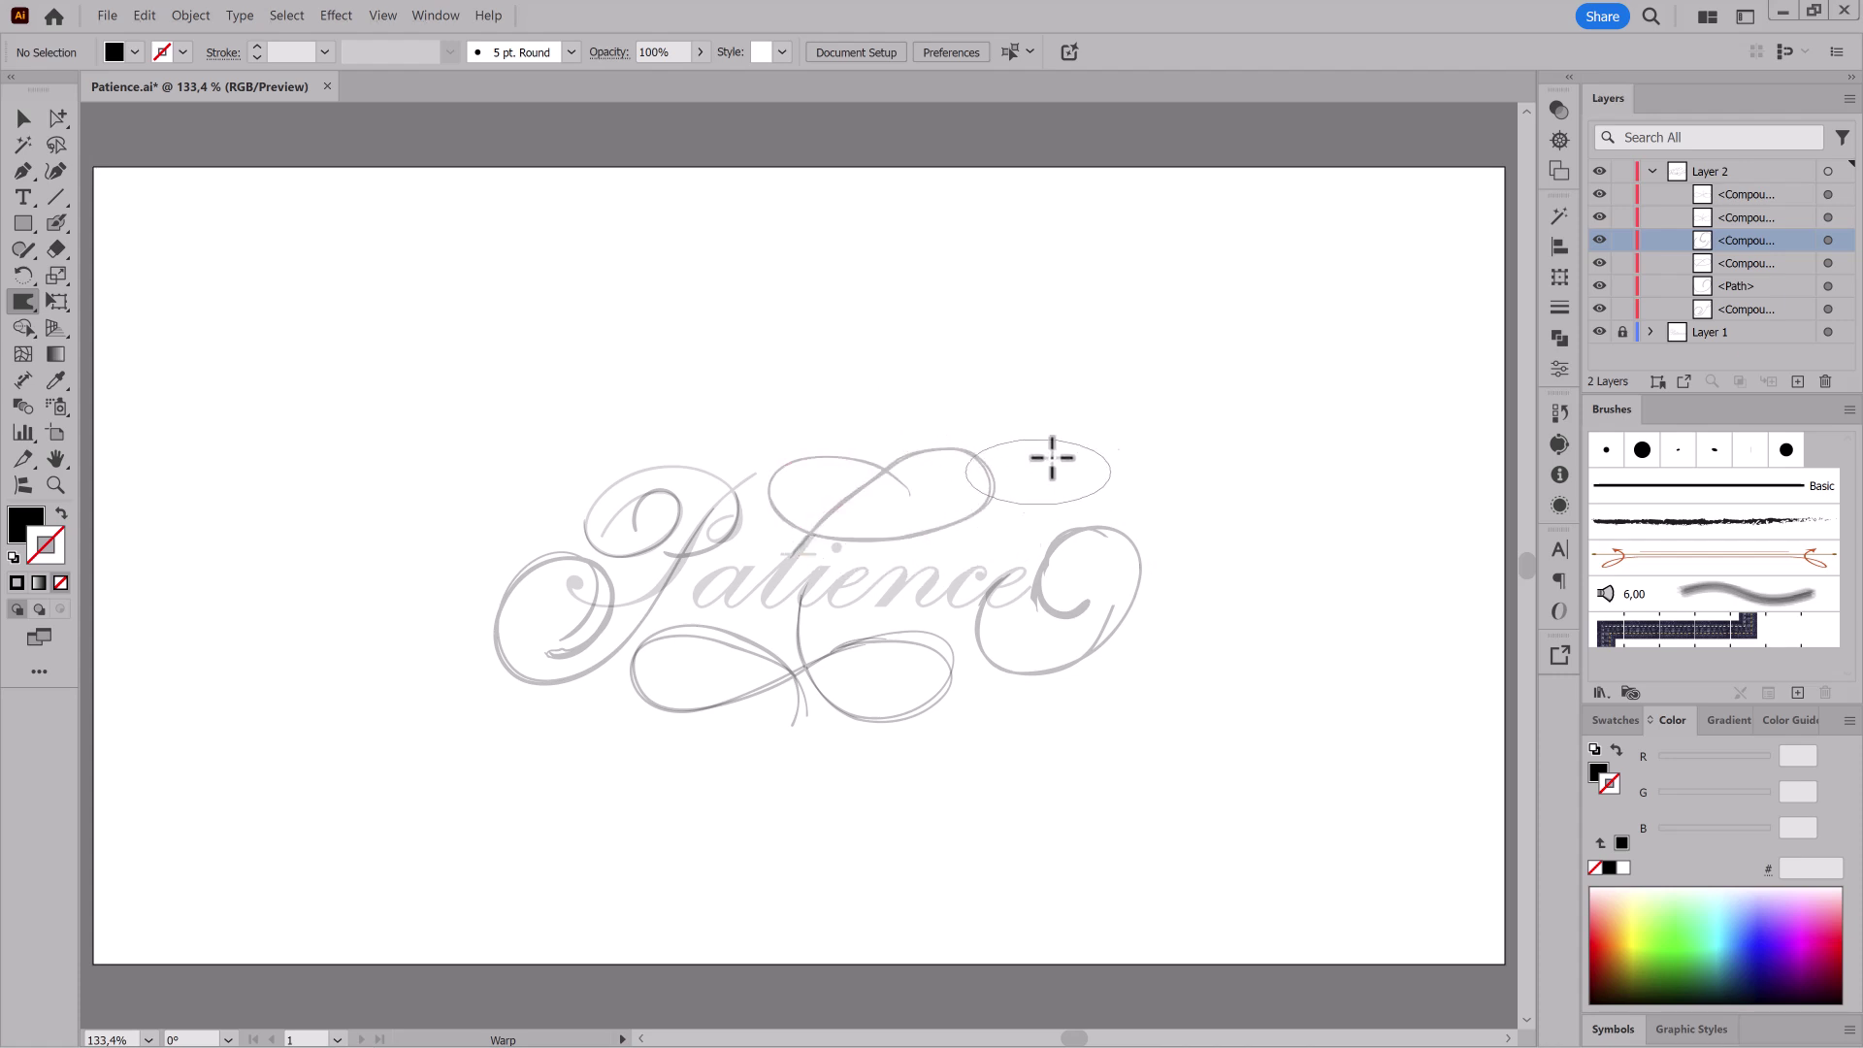
{"action": "left_click_drag", "start_coordinate": [769, 754], "coordinate": [780, 741]}
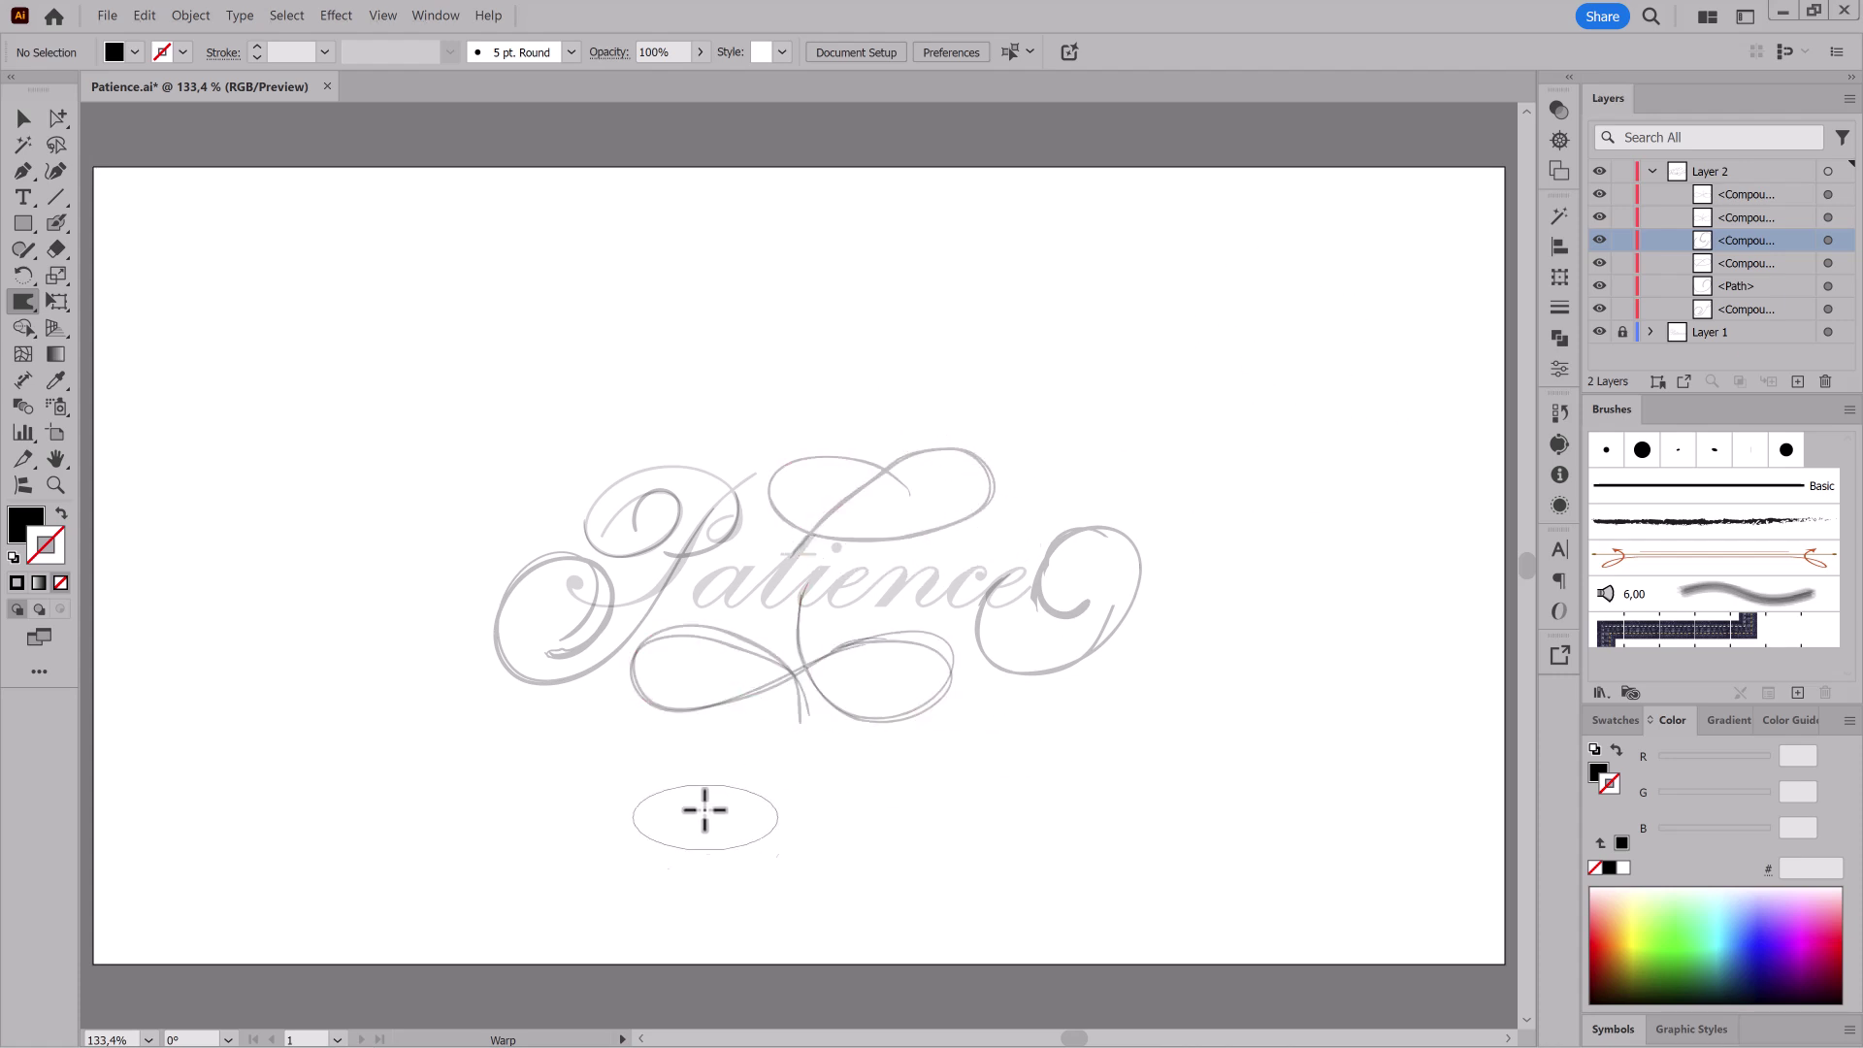
Step: Sketch short curved accent strokes with the Blob Brush below and beside the swirl at the final e
{"action": "key", "text": "shift+b"}
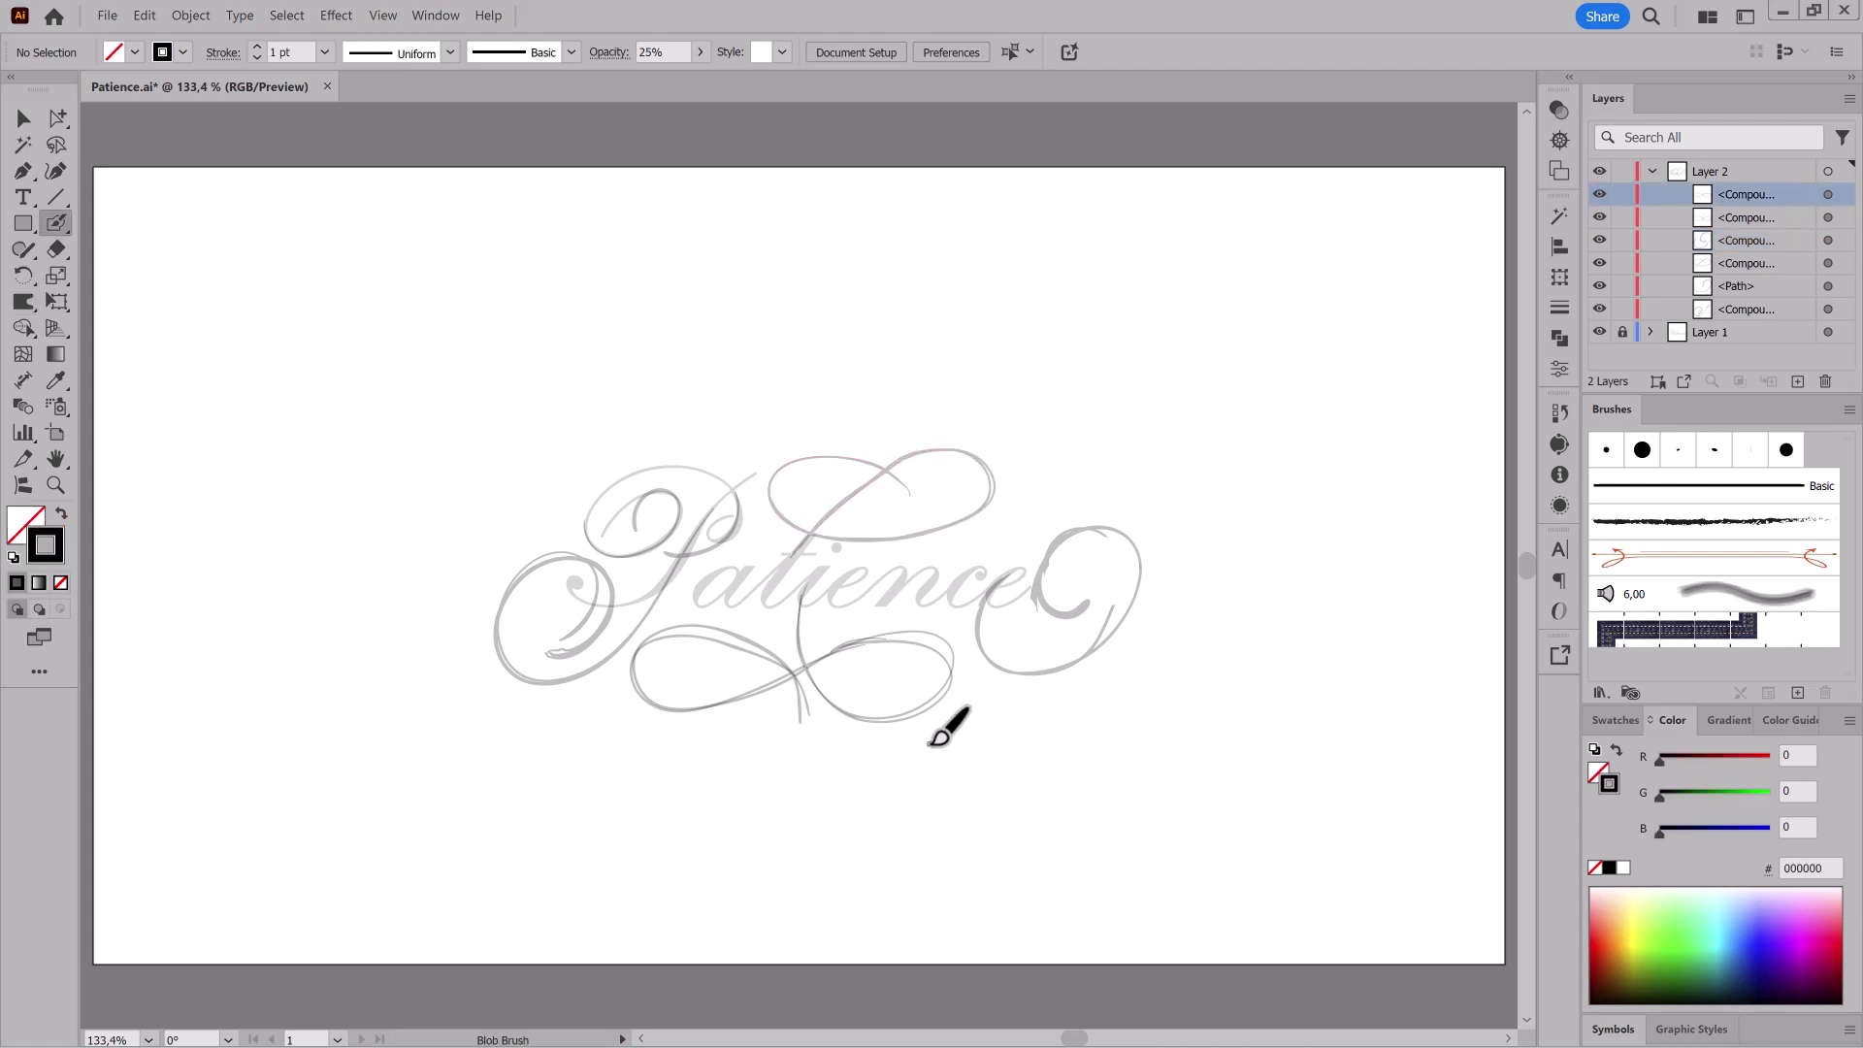
{"action": "mouse_move", "coordinate": [1015, 681]}
{"action": "left_mouse_down"}
{"action": "mouse_move", "coordinate": [1038, 730]}
{"action": "mouse_move", "coordinate": [1020, 695]}
{"action": "mouse_move", "coordinate": [1167, 612]}
{"action": "left_mouse_up"}
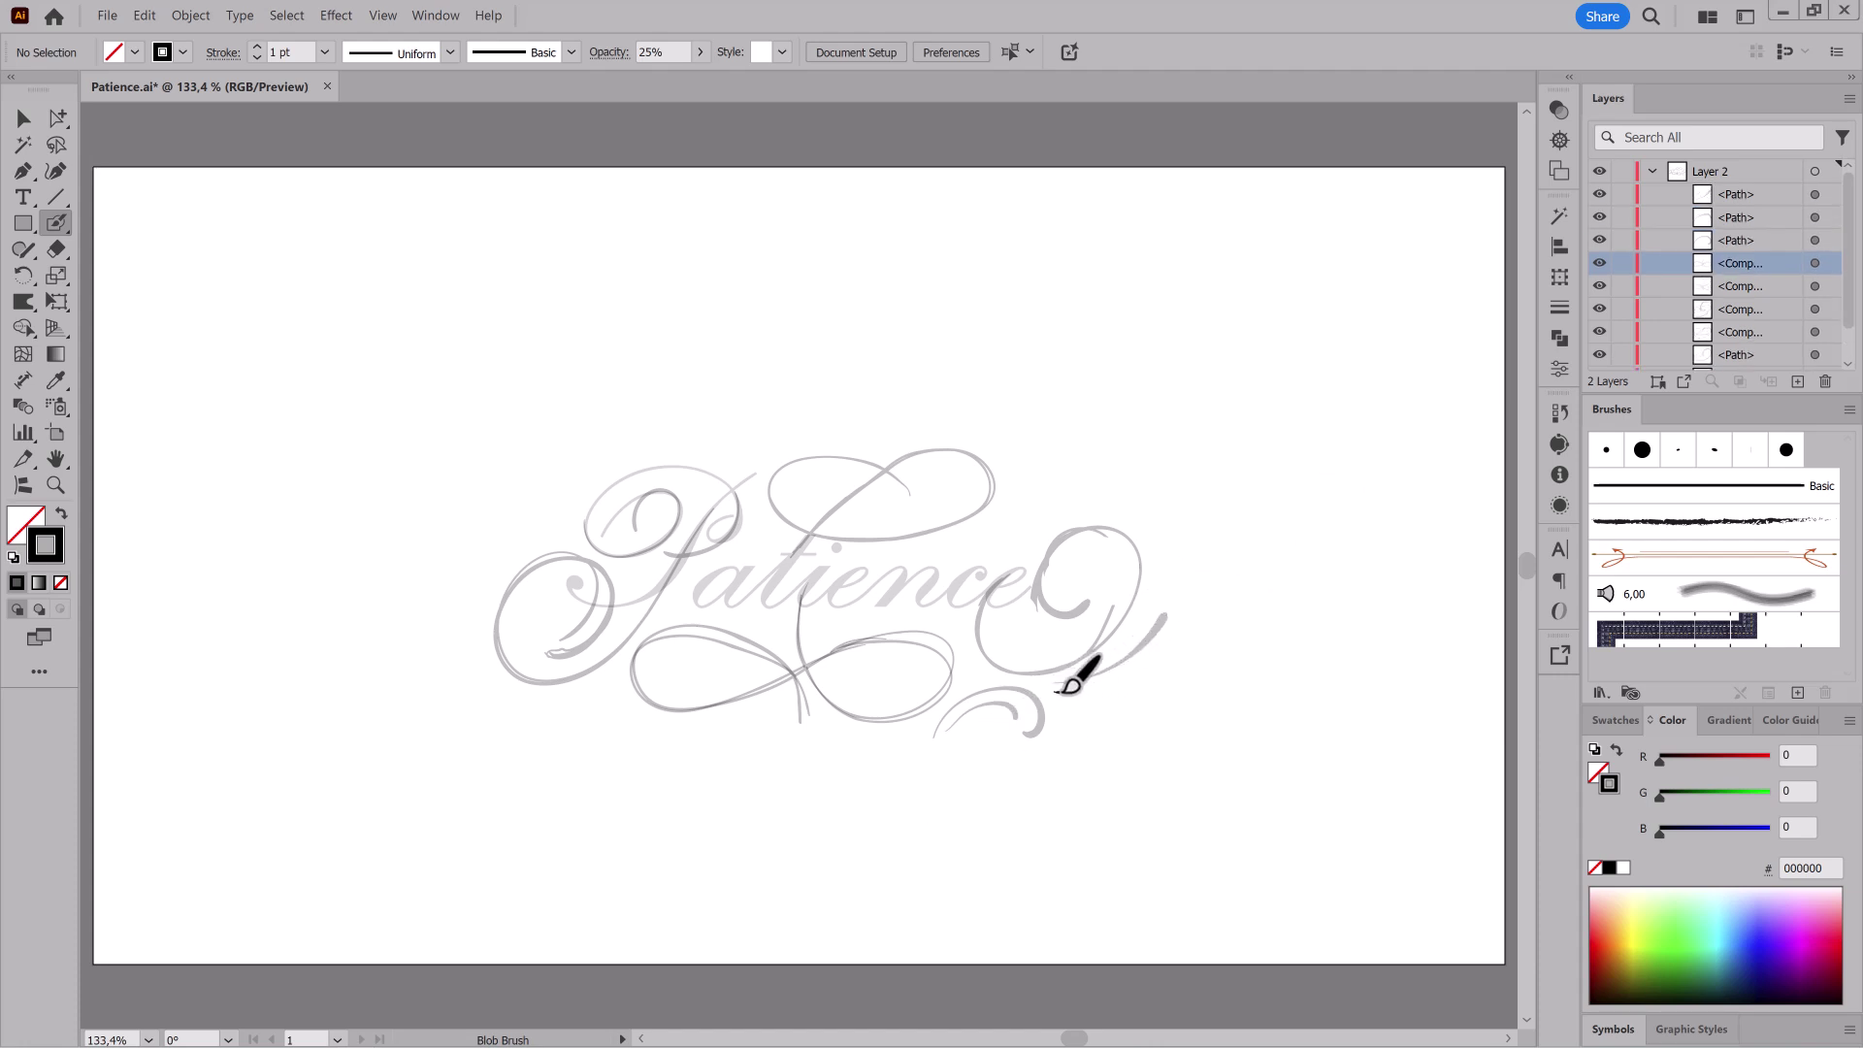
{"action": "left_click_drag", "start_coordinate": [1055, 690], "coordinate": [1143, 681]}
{"action": "left_click_drag", "start_coordinate": [1067, 731], "coordinate": [1069, 734]}
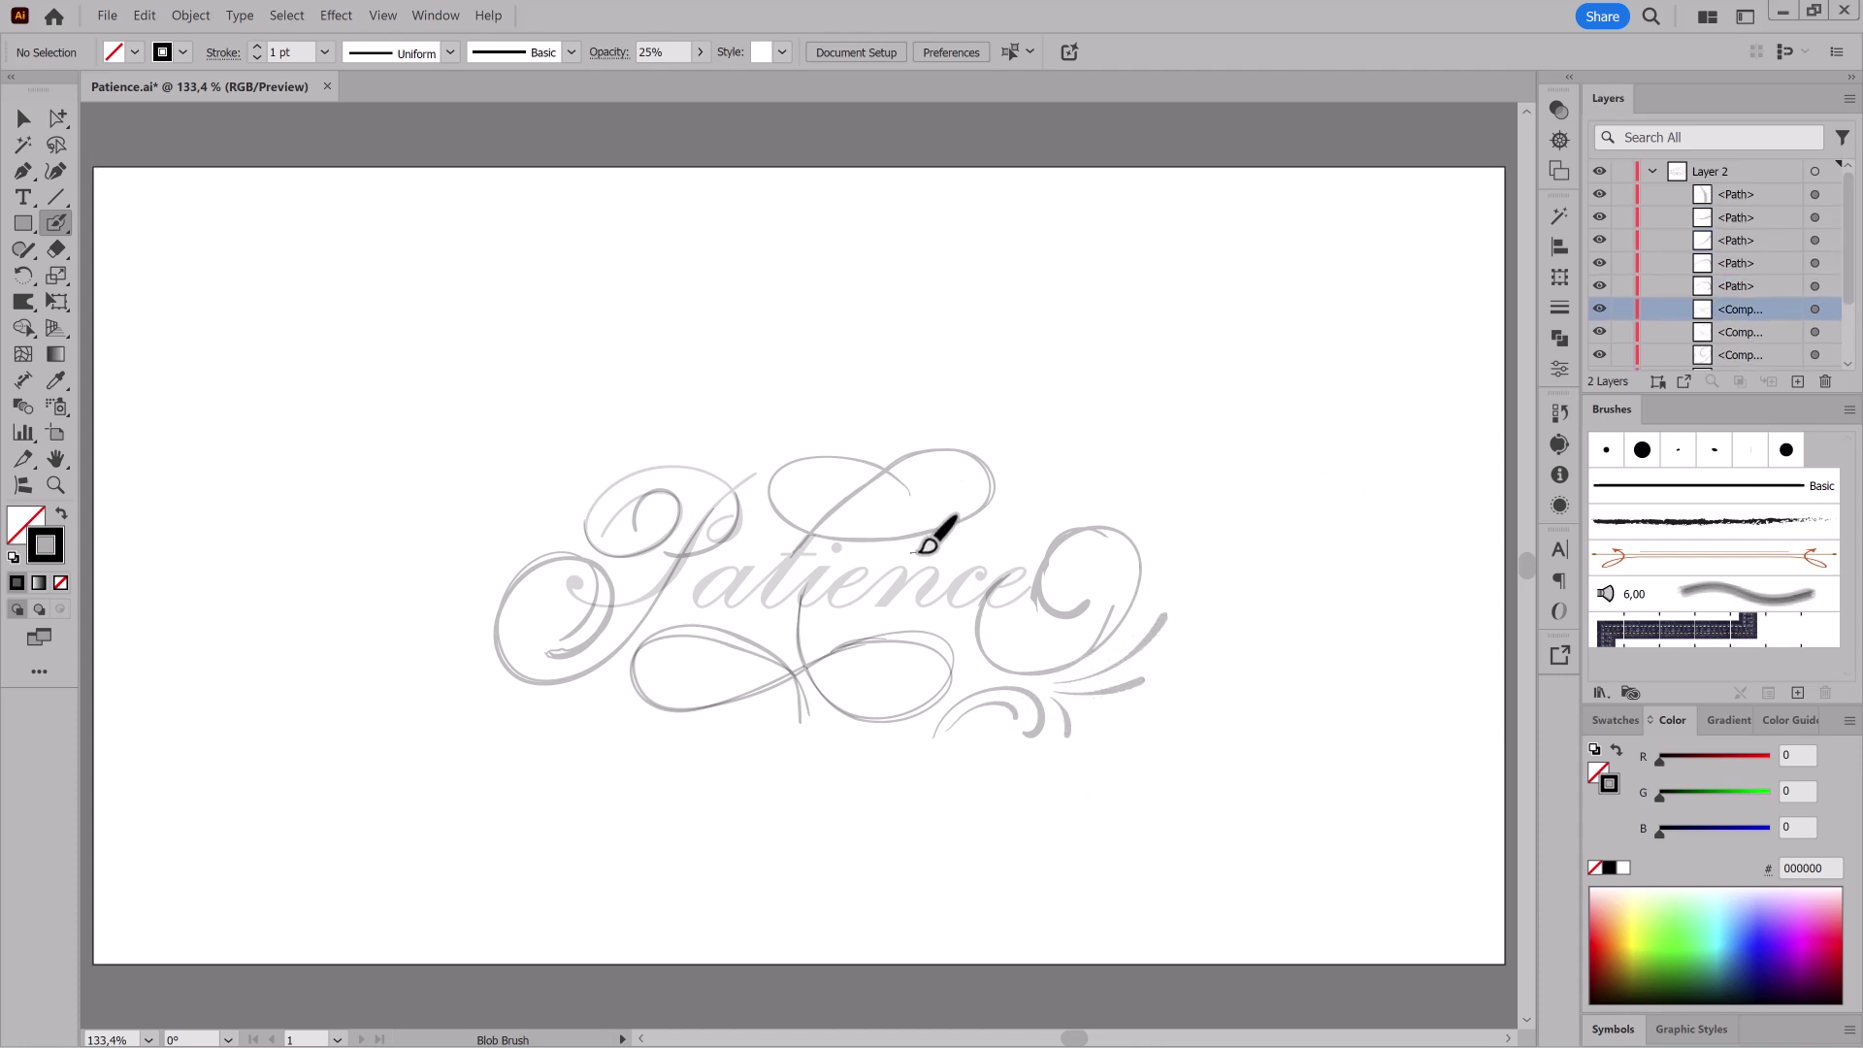
Step: Sketch accent strokes to the right of the upper loop and a long curved stroke above the P
{"action": "mouse_move", "coordinate": [1029, 493]}
{"action": "left_mouse_down"}
{"action": "mouse_move", "coordinate": [1030, 453]}
{"action": "mouse_move", "coordinate": [1082, 453]}
{"action": "left_mouse_up"}
{"action": "mouse_move", "coordinate": [750, 448]}
{"action": "left_mouse_down"}
{"action": "mouse_move", "coordinate": [854, 433]}
{"action": "mouse_move", "coordinate": [876, 390]}
{"action": "left_mouse_up"}
{"action": "left_click", "coordinate": [802, 427], "text": "ctrl+alt"}
{"action": "key", "text": "e"}
{"action": "key", "text": "ctrl+shift+a"}
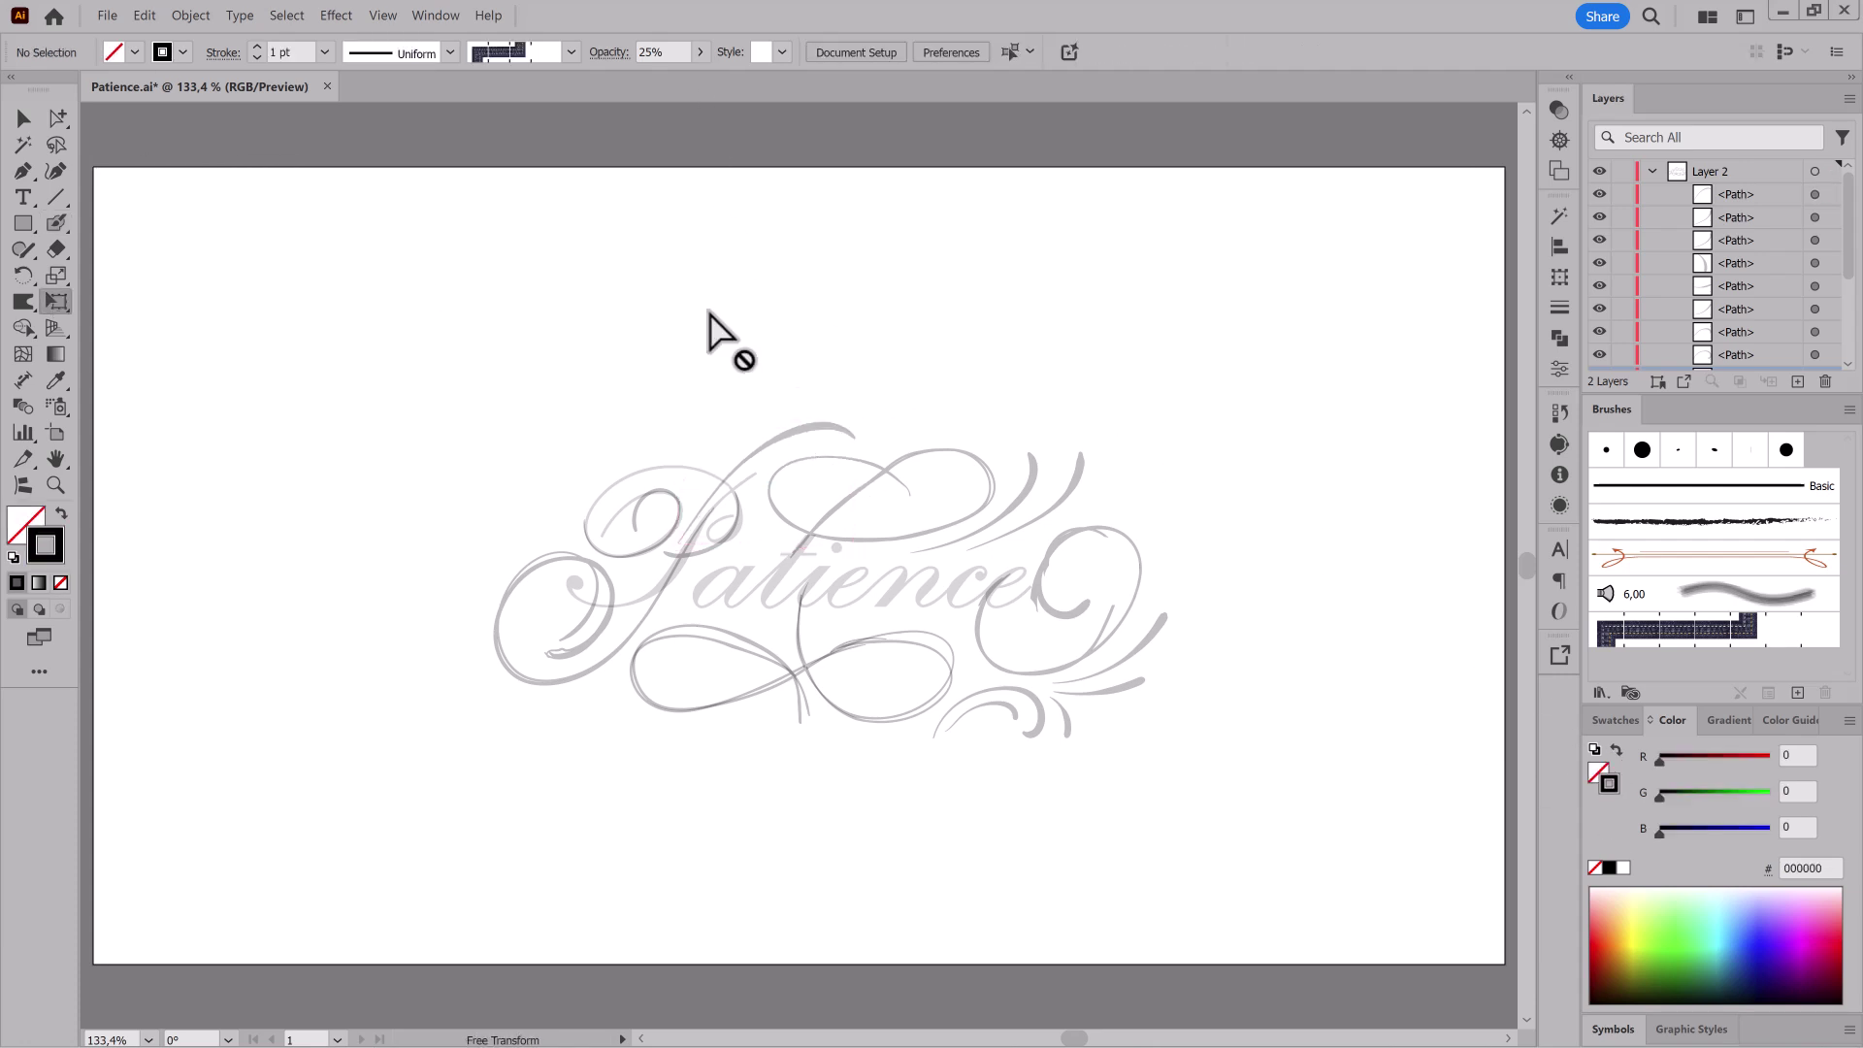
Step: Sketch a second curved stroke above the P with the Blob Brush and set its opacity to 25%
{"action": "left_click", "coordinate": [56, 225]}
{"action": "left_click_drag", "start_coordinate": [724, 457], "coordinate": [794, 413]}
{"action": "left_click", "coordinate": [765, 417], "text": "ctrl+alt"}
{"action": "left_click", "coordinate": [700, 55]}
{"action": "left_click_drag", "start_coordinate": [700, 79], "coordinate": [636, 82]}
{"action": "left_click", "coordinate": [685, 277], "text": "ctrl+alt"}
Step: Sketch a wavy crossbar through the t and set the opacity for new strokes to 29%
{"action": "left_click", "coordinate": [1615, 750]}
{"action": "left_click", "coordinate": [700, 54]}
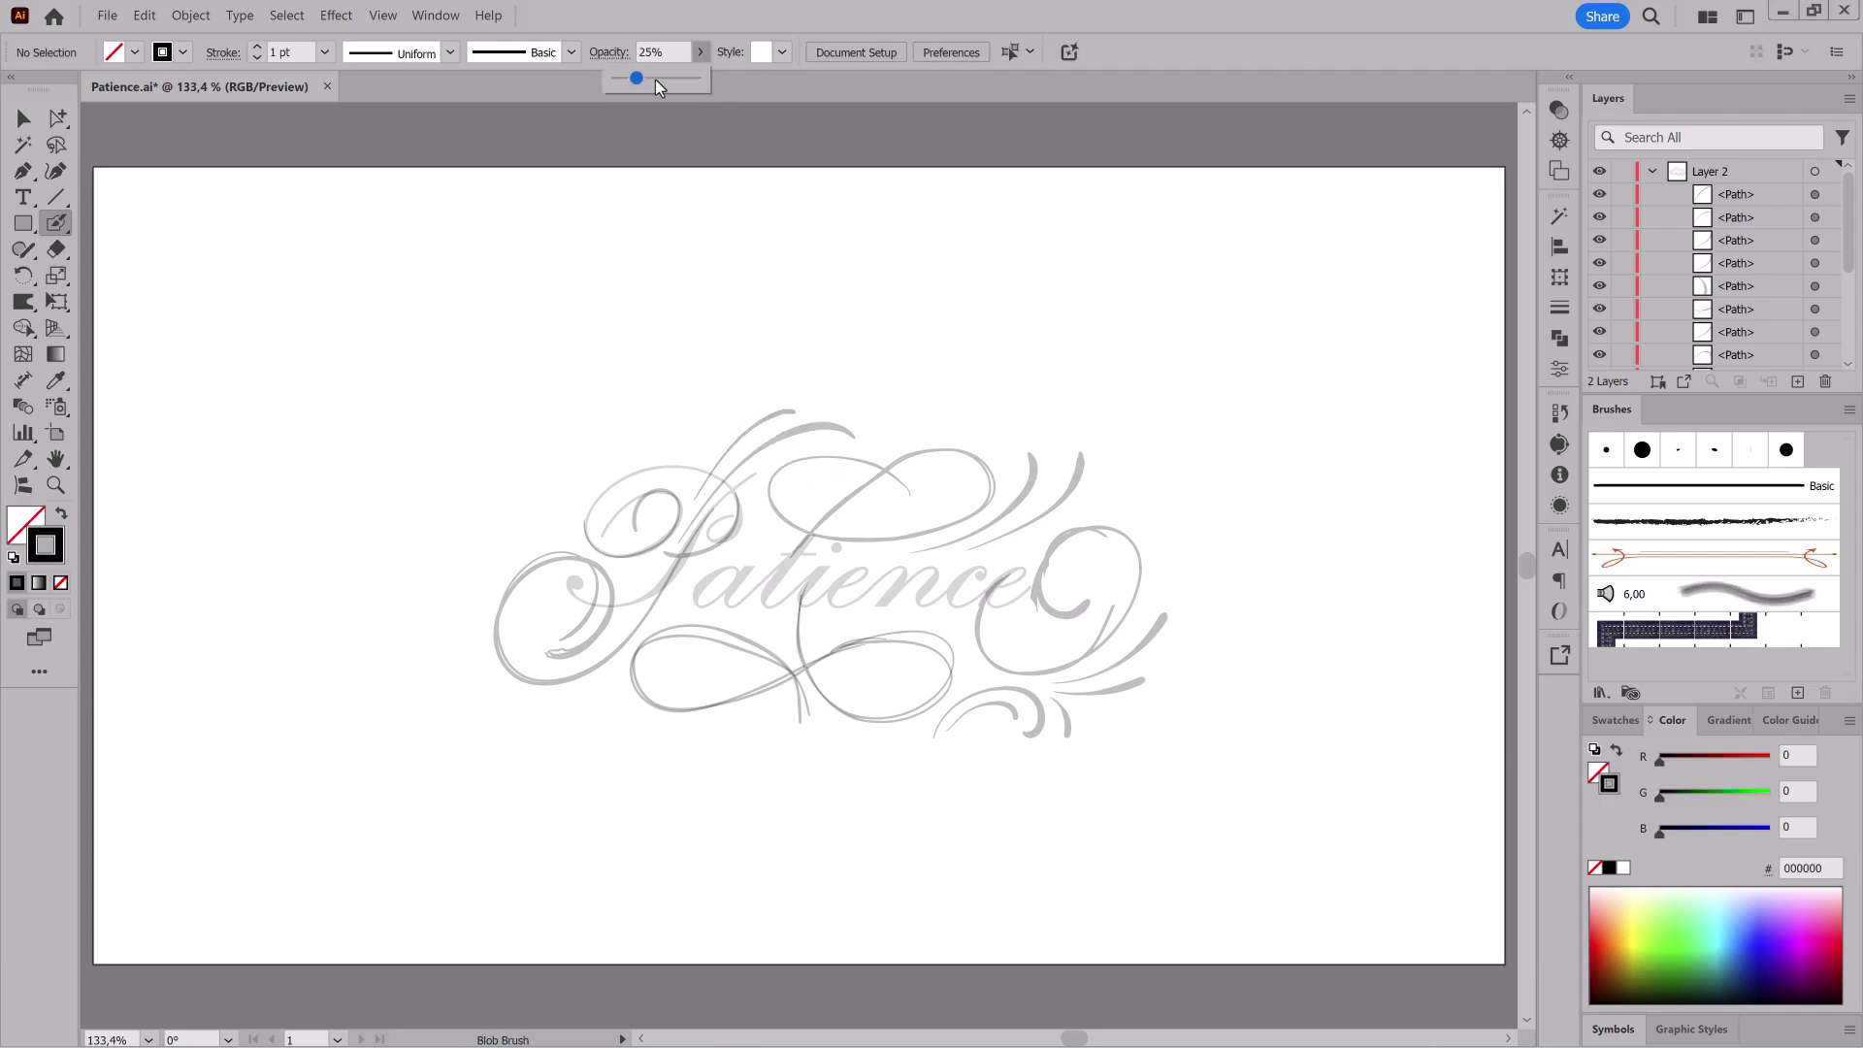
{"action": "left_click_drag", "start_coordinate": [763, 557], "coordinate": [868, 551]}
{"action": "left_click", "coordinate": [700, 55]}
{"action": "left_click_drag", "start_coordinate": [699, 79], "coordinate": [639, 81]}
Step: Sketch curved accent strokes below and across the centre of the figure-eight flourish
{"action": "left_click_drag", "start_coordinate": [750, 641], "coordinate": [782, 656]}
{"action": "mouse_move", "coordinate": [817, 717]}
{"action": "left_mouse_down"}
{"action": "mouse_move", "coordinate": [782, 699]}
{"action": "mouse_move", "coordinate": [803, 762]}
{"action": "mouse_move", "coordinate": [878, 727]}
{"action": "mouse_move", "coordinate": [959, 773]}
{"action": "left_mouse_up"}
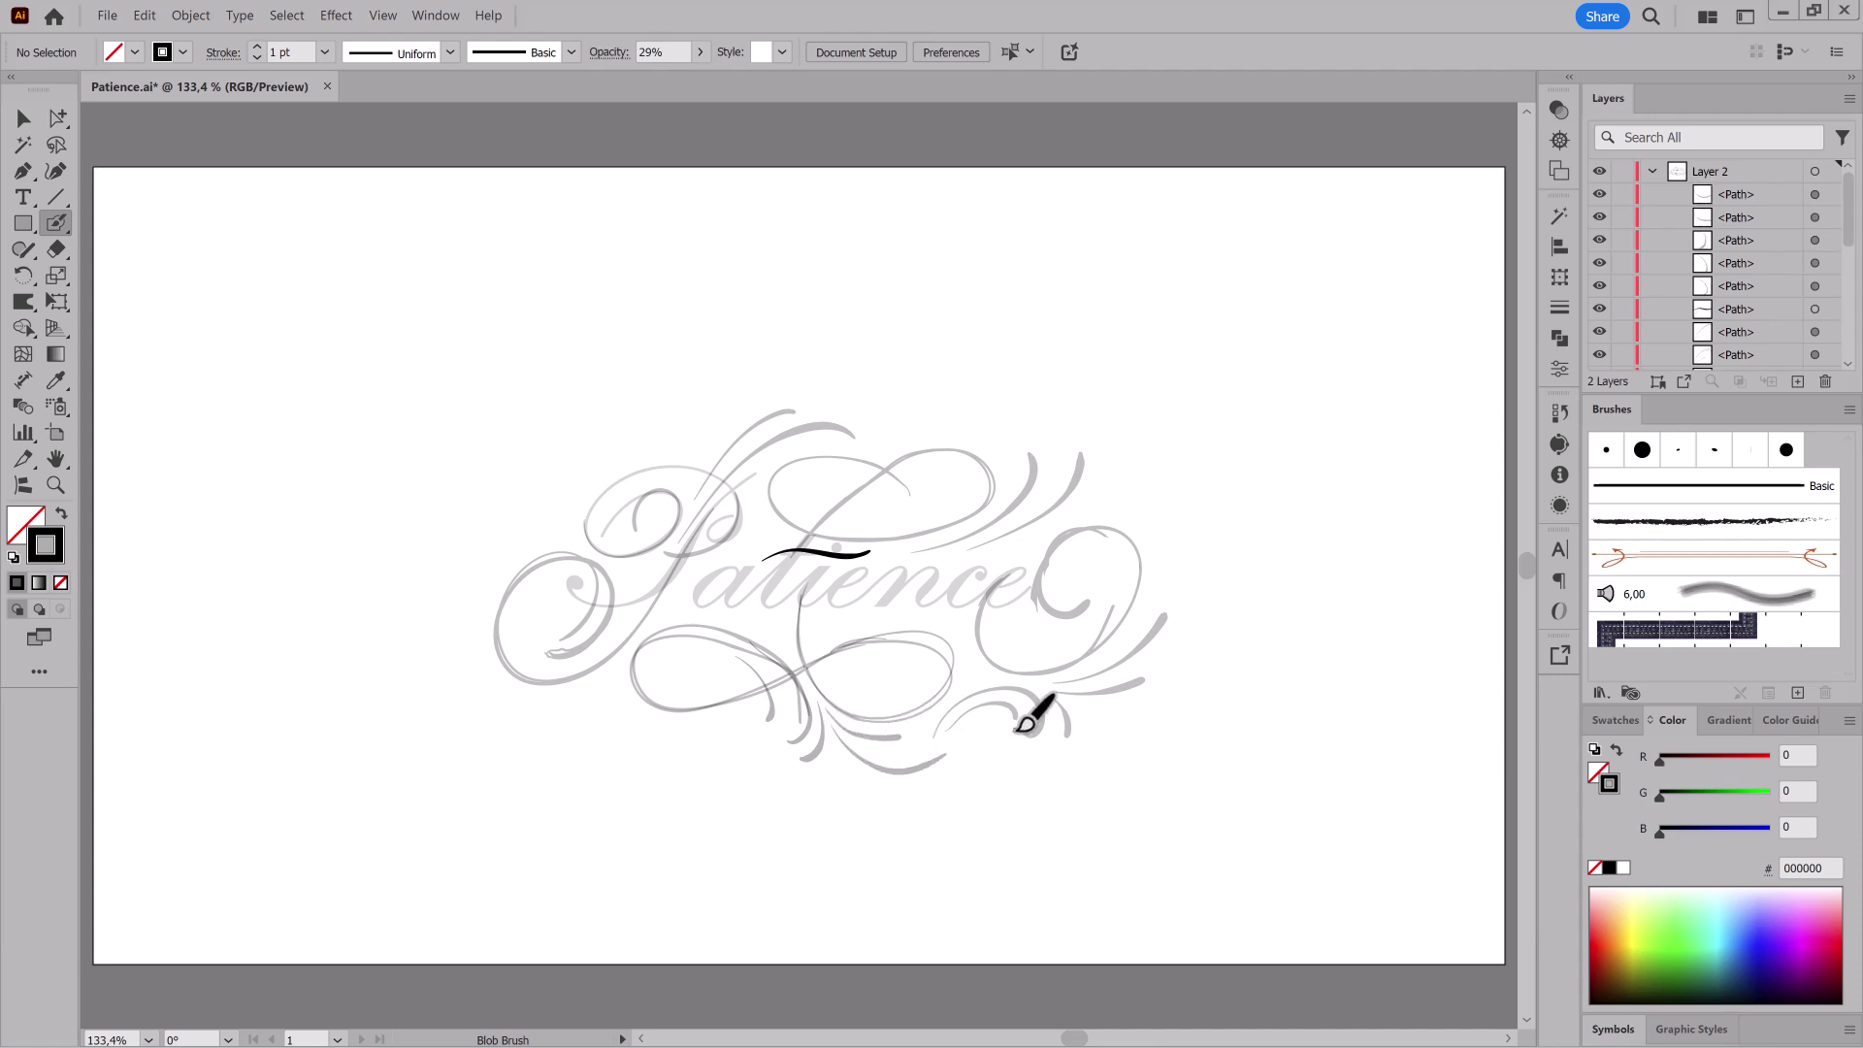
{"action": "left_click_drag", "start_coordinate": [831, 637], "coordinate": [878, 621]}
{"action": "left_click_drag", "start_coordinate": [703, 626], "coordinate": [923, 689]}
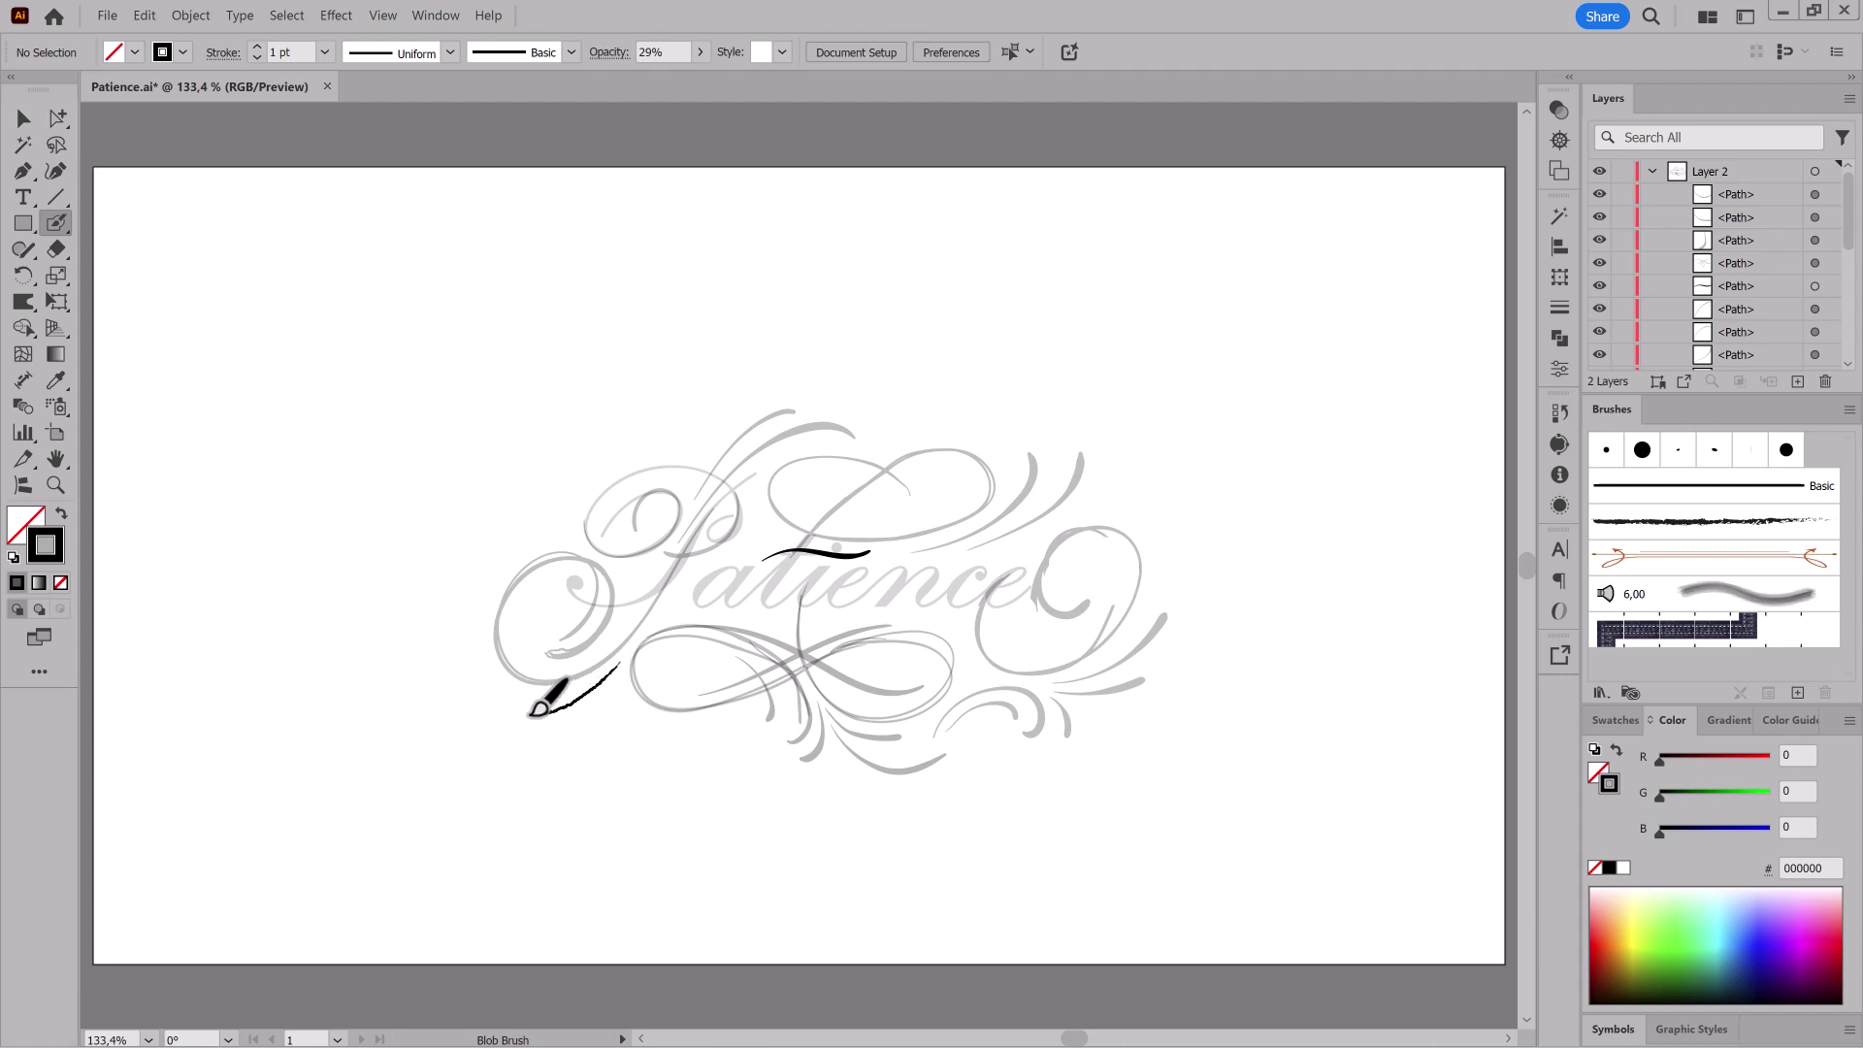
Step: Sketch an outer swirl and accent strokes around the left curl, plus a small curl inside the e swirl
{"action": "left_click_drag", "start_coordinate": [517, 588], "coordinate": [554, 609]}
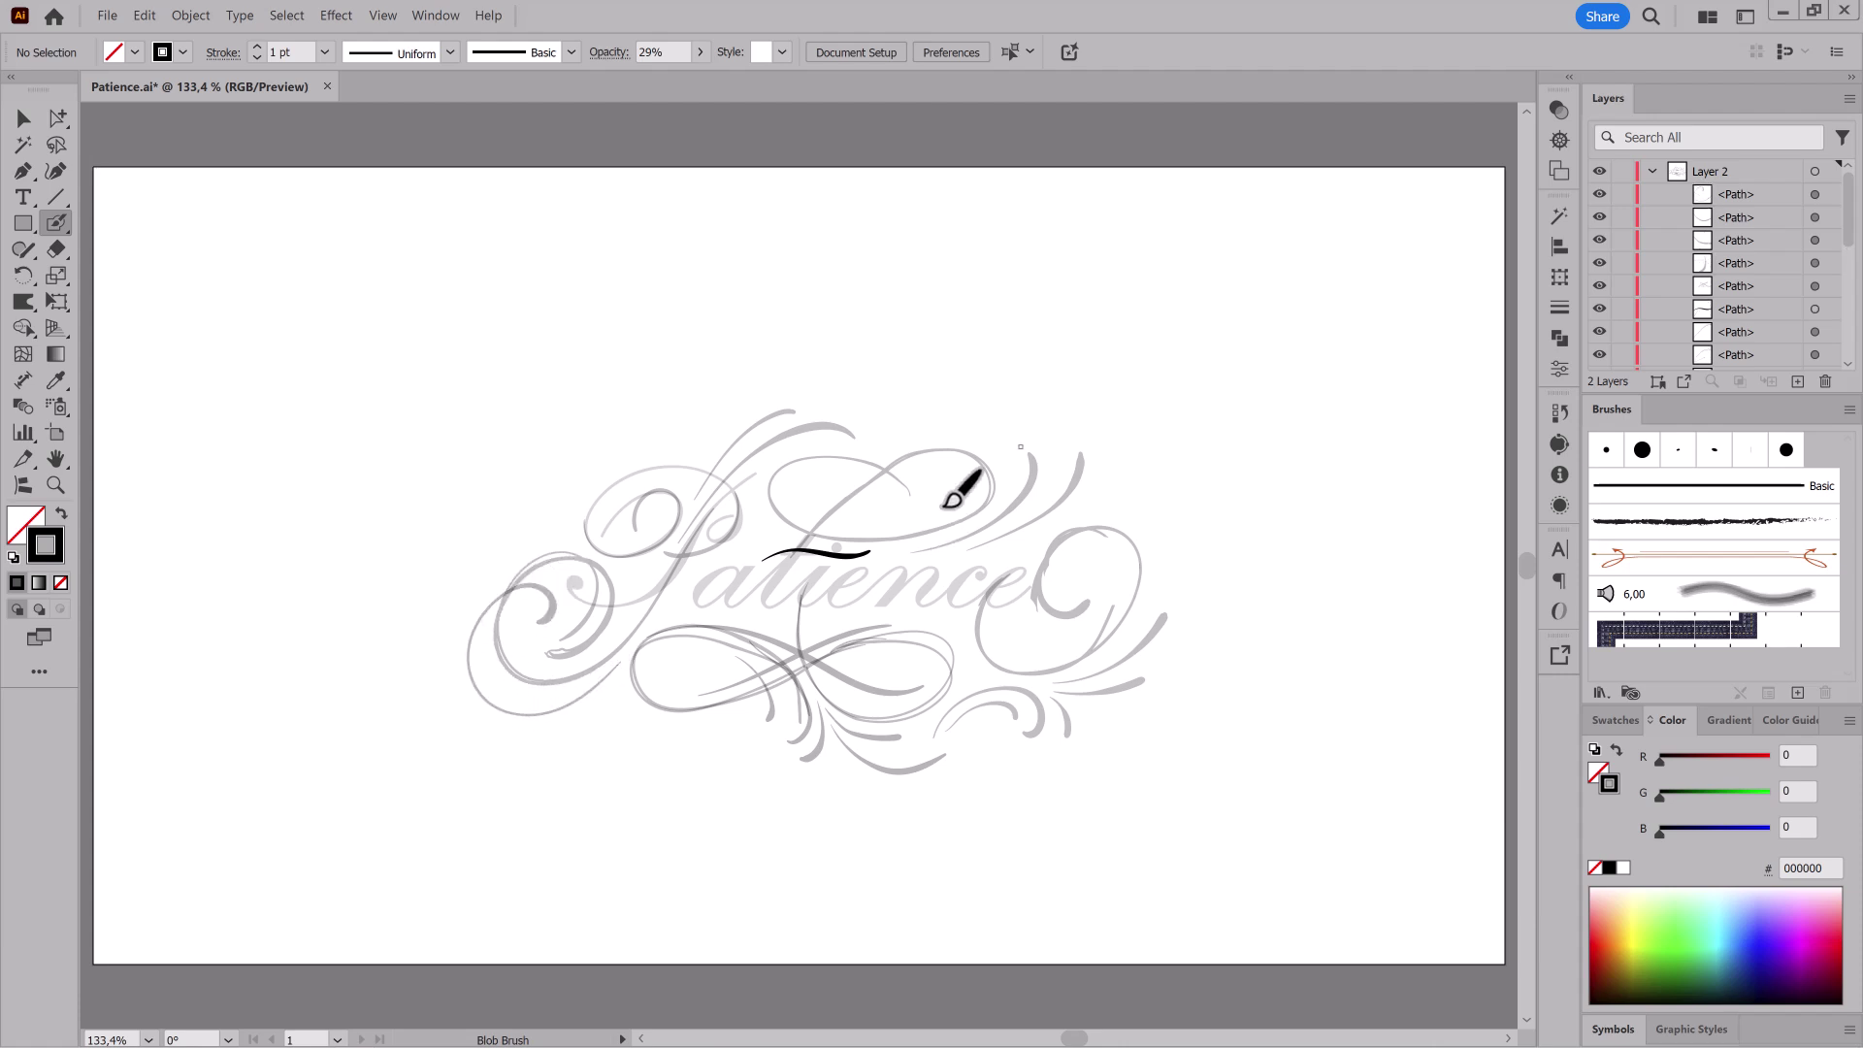
{"action": "mouse_move", "coordinate": [500, 688]}
{"action": "left_mouse_down"}
{"action": "mouse_move", "coordinate": [470, 574]}
{"action": "mouse_move", "coordinate": [555, 531]}
{"action": "left_mouse_up"}
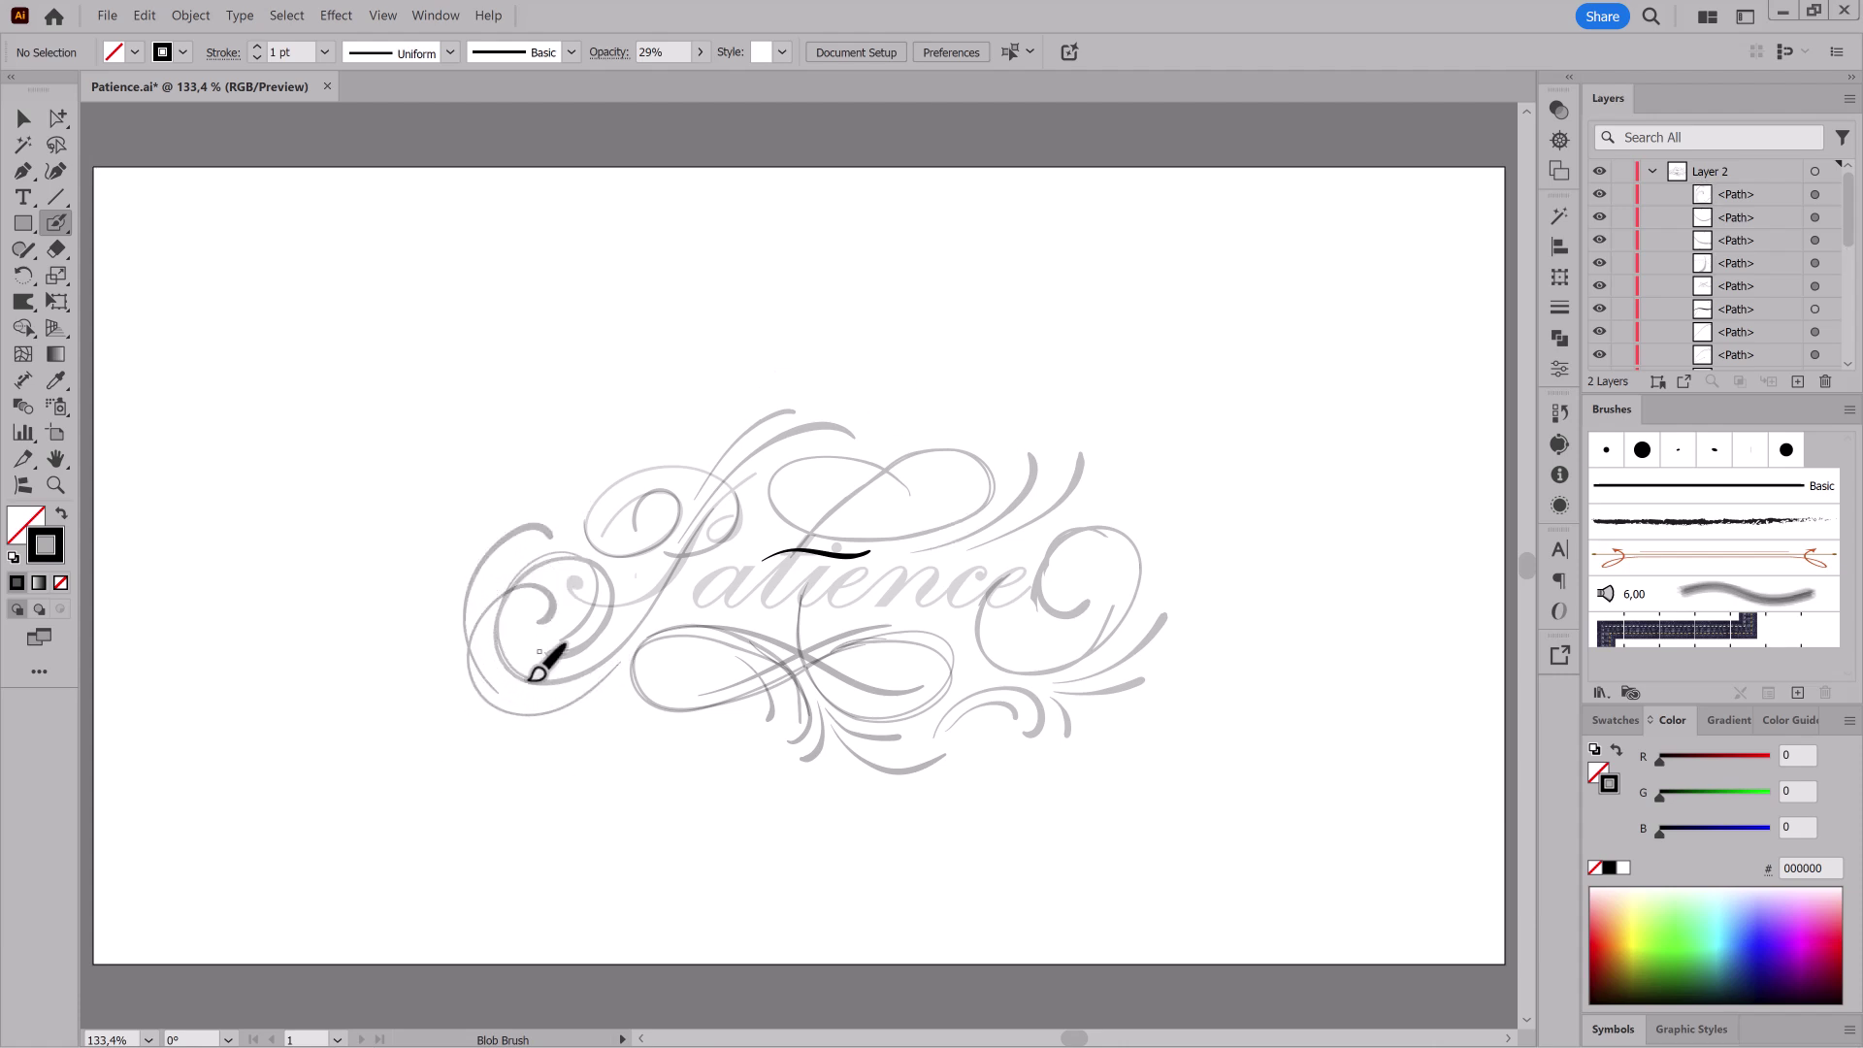
{"action": "left_click_drag", "start_coordinate": [602, 702], "coordinate": [551, 731]}
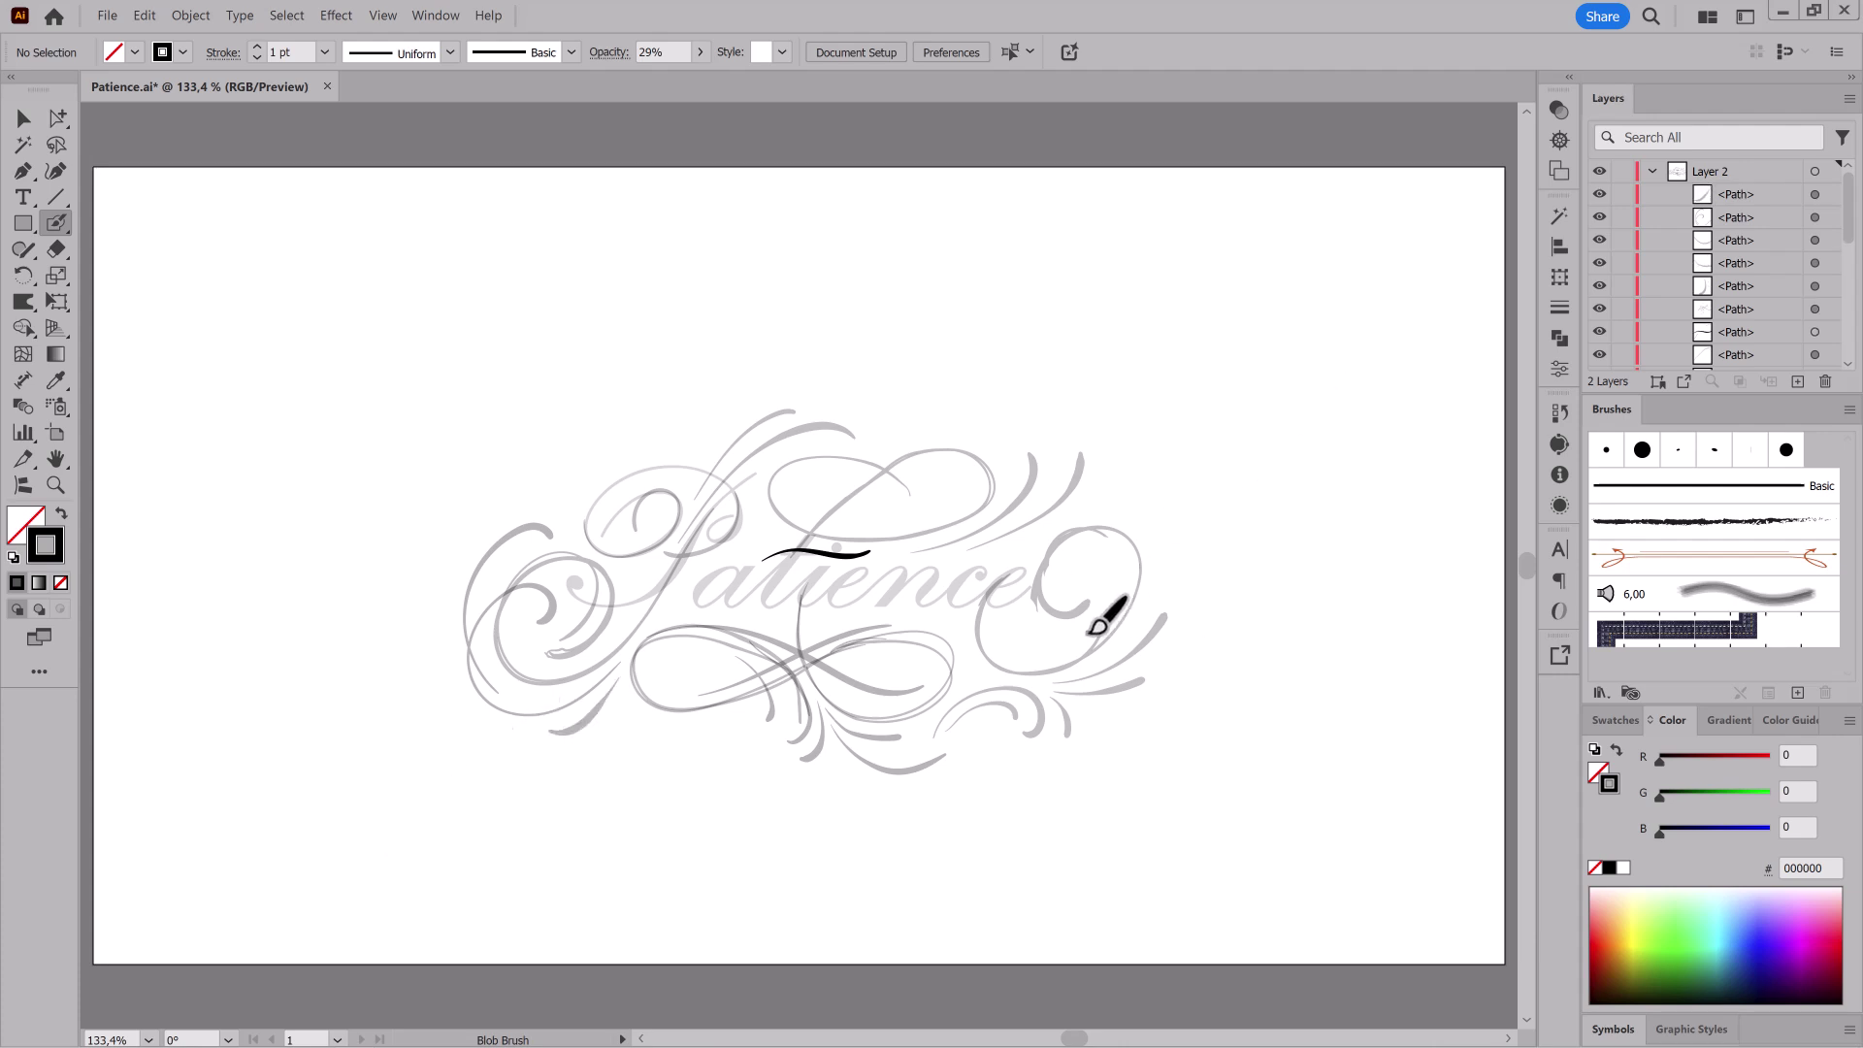
{"action": "left_click_drag", "start_coordinate": [1095, 546], "coordinate": [1102, 577]}
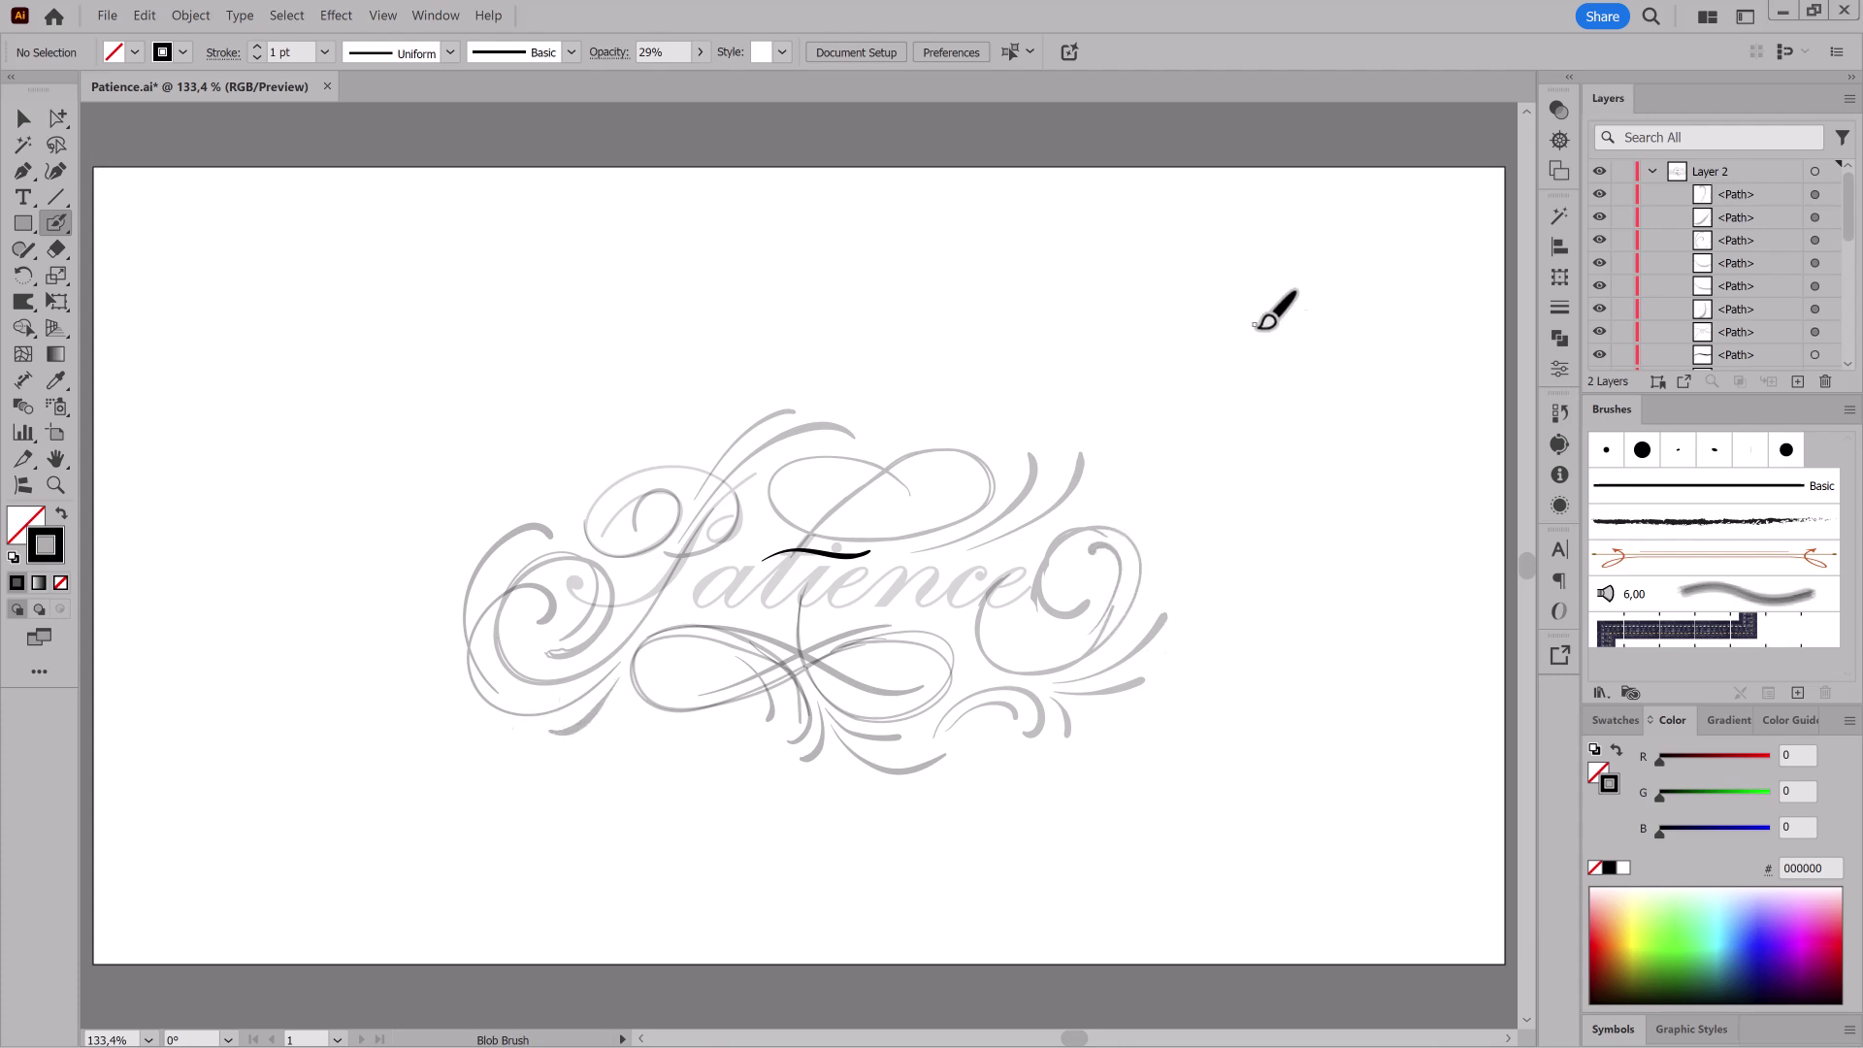
Step: Select the wavy crossbar on the t, set its opacity to 28% and deselect it
{"action": "mouse_move", "coordinate": [818, 655]}
{"action": "left_mouse_down"}
{"action": "mouse_move", "coordinate": [869, 644]}
{"action": "mouse_move", "coordinate": [1007, 533]}
{"action": "left_mouse_up"}
{"action": "left_click_drag", "start_coordinate": [1007, 533], "coordinate": [1010, 573]}
{"action": "left_click", "coordinate": [875, 541], "text": "ctrl"}
{"action": "left_click", "coordinate": [699, 53]}
{"action": "left_click", "coordinate": [638, 80]}
{"action": "left_click", "coordinate": [1132, 204], "text": "ctrl"}
Step: Recolour the Patience lettering on Layer 1 to reddish brown b83e00 and set the layer's opacity to 50%
{"action": "scroll", "coordinate": [1740, 287], "scroll_direction": "down", "scroll_amount": 5}
{"action": "left_click", "coordinate": [1735, 223]}
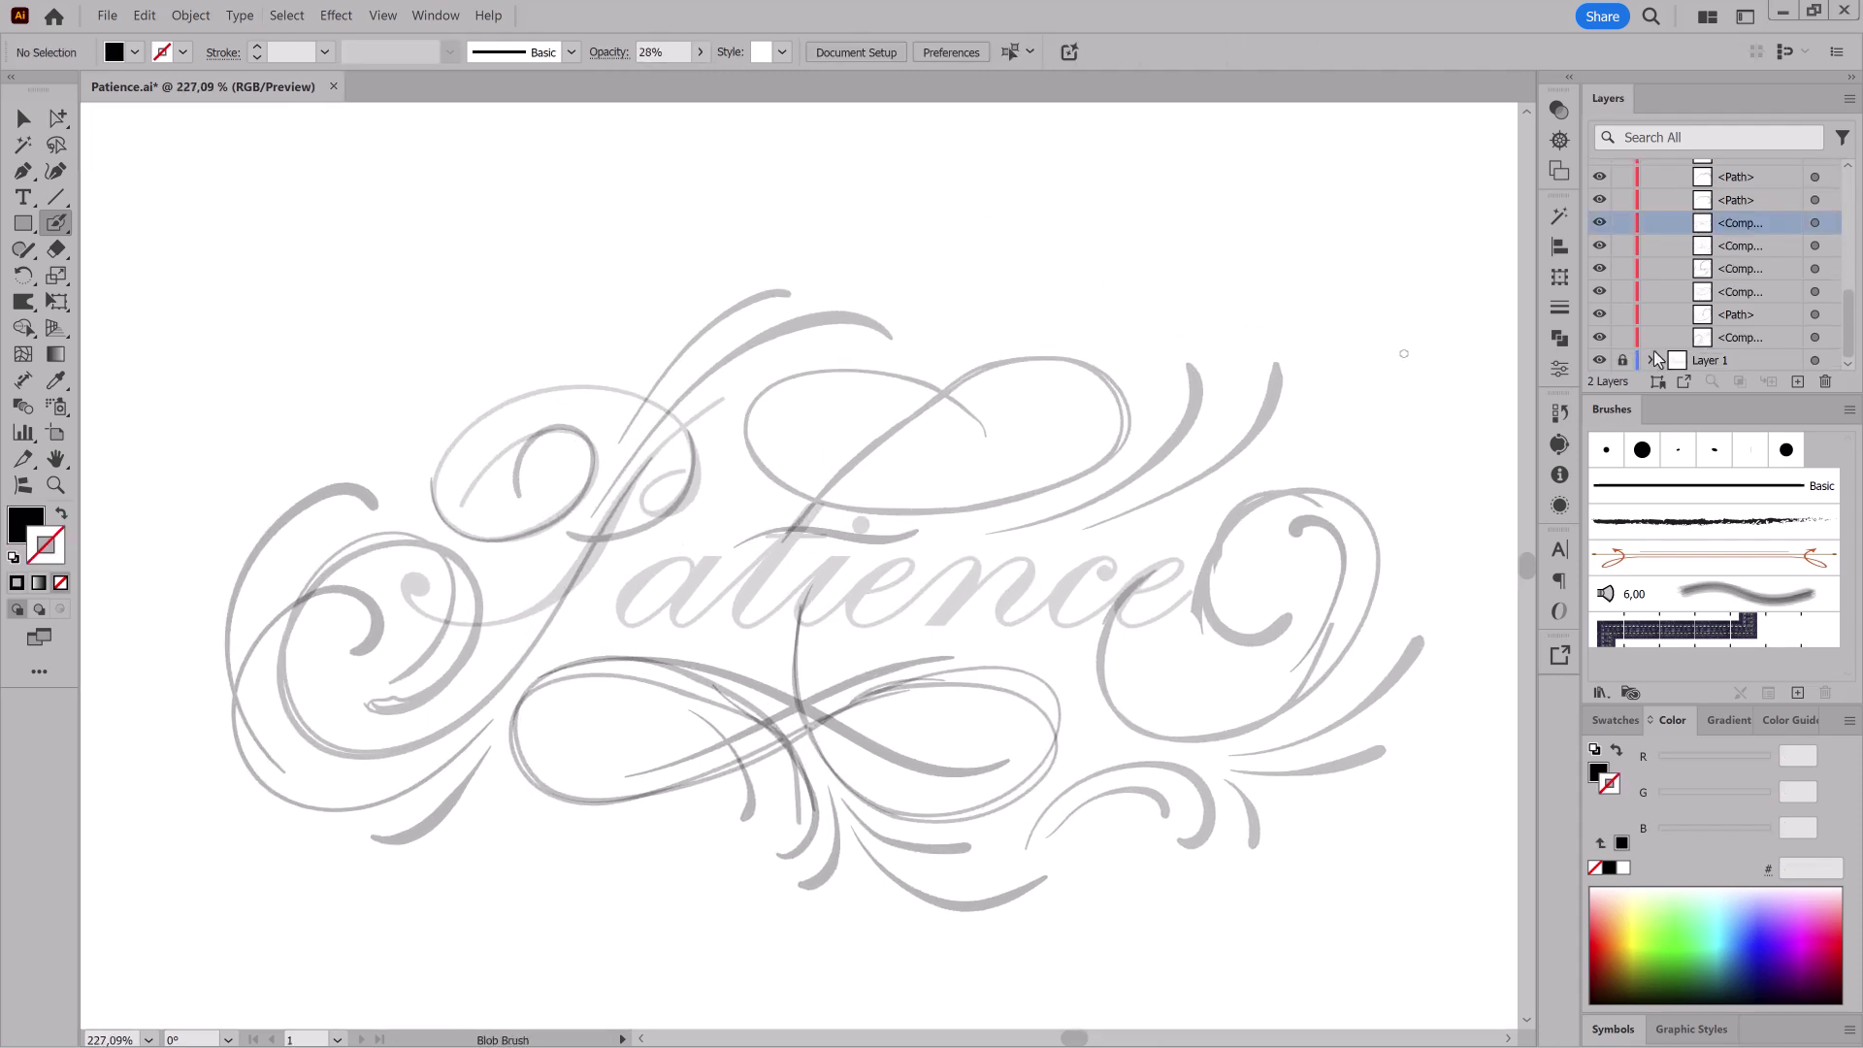
{"action": "left_click", "coordinate": [1814, 360]}
{"action": "left_click", "coordinate": [1605, 904]}
{"action": "left_click_drag", "start_coordinate": [1603, 949], "coordinate": [1605, 959]}
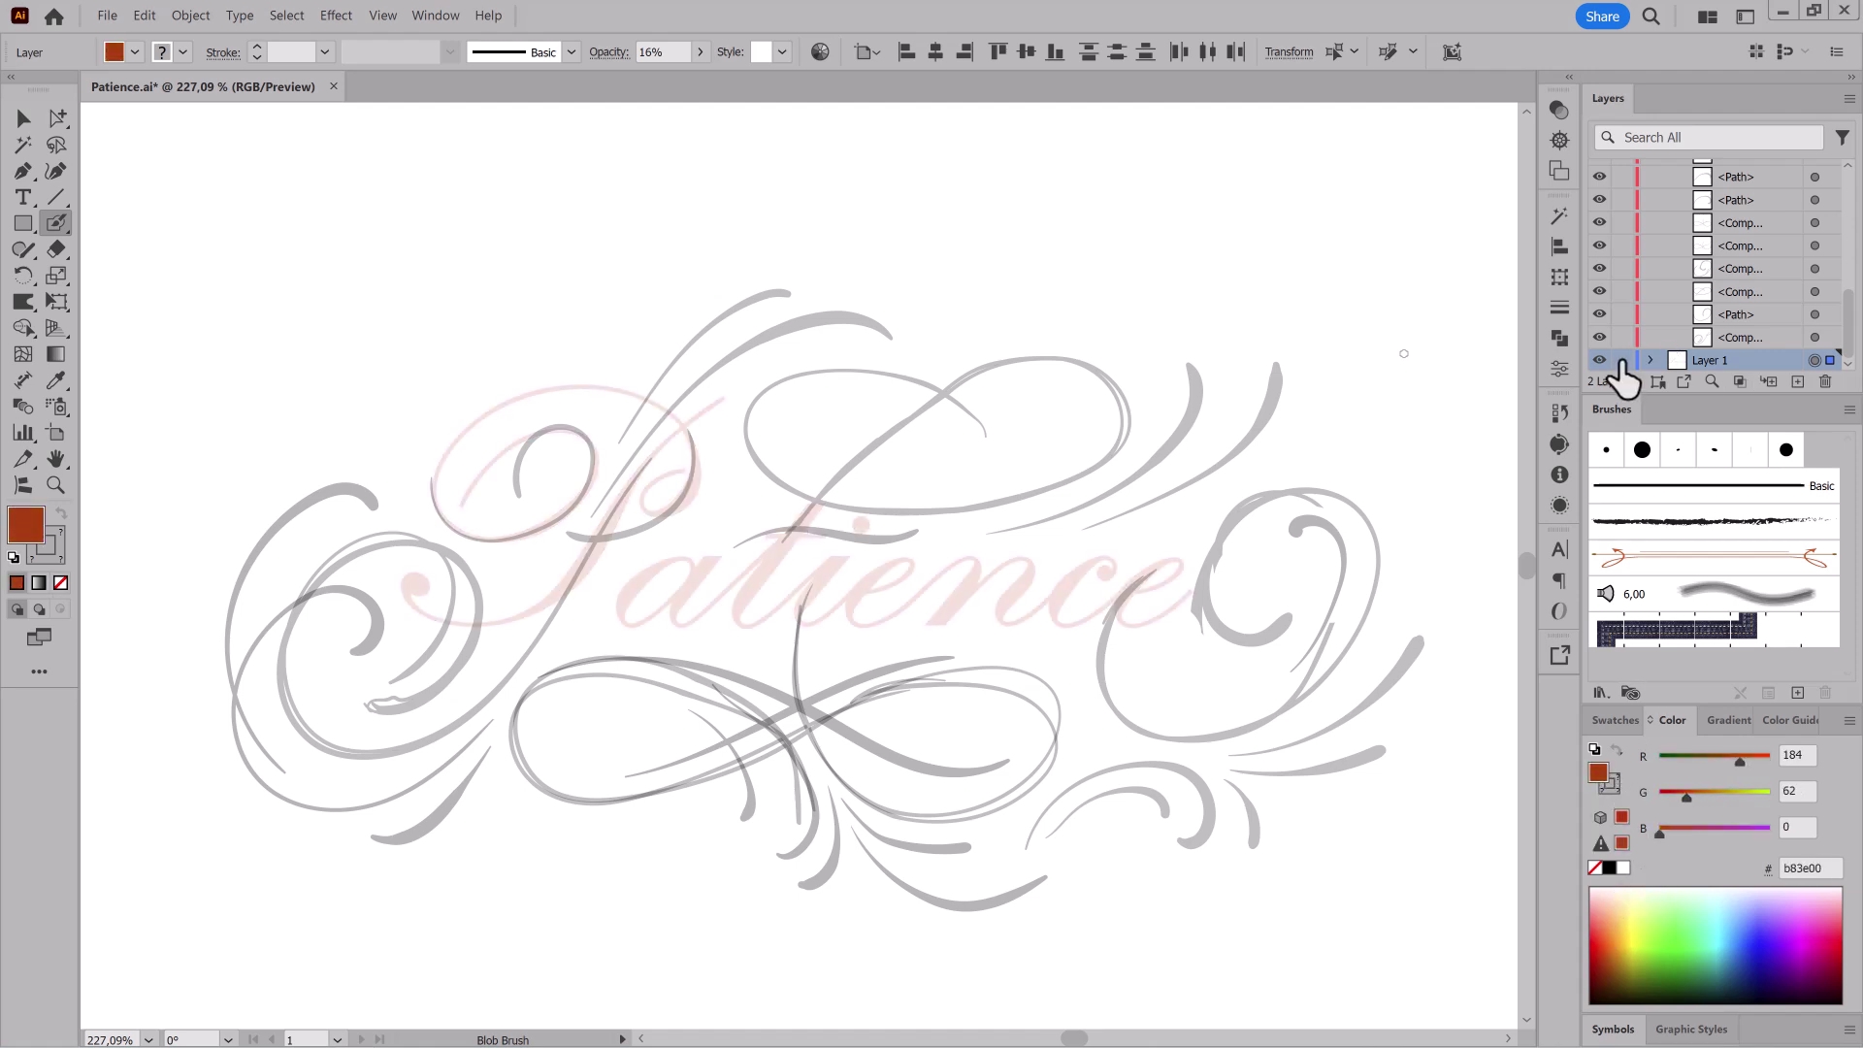
{"action": "left_click", "coordinate": [1558, 110]}
{"action": "left_click", "coordinate": [1505, 134]}
{"action": "left_click", "coordinate": [1462, 161]}
{"action": "left_click", "coordinate": [1470, 16]}
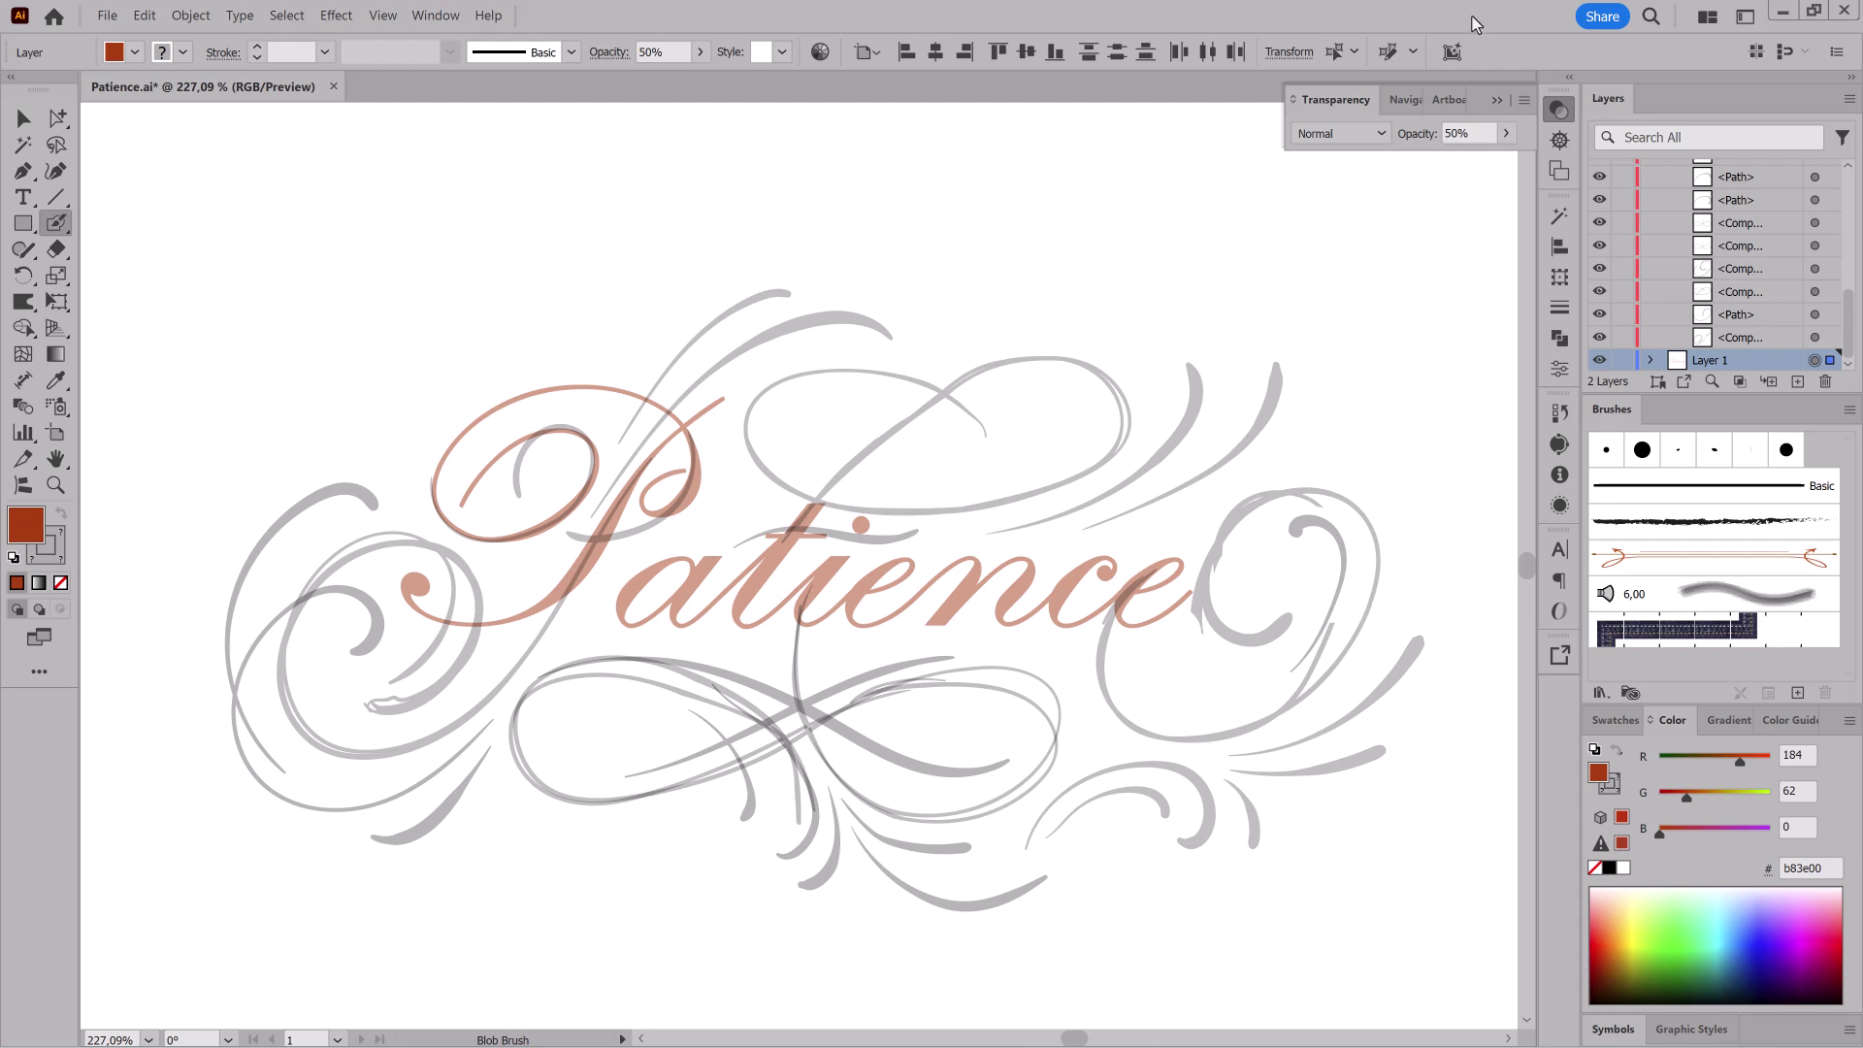
Step: Lock Layer 1, add a new layer between the lettering and the sketch, and lock the sketch layer
{"action": "left_click", "coordinate": [1624, 360]}
{"action": "scroll", "coordinate": [1639, 291], "scroll_direction": "up", "scroll_amount": 10}
{"action": "left_click", "coordinate": [1650, 171]}
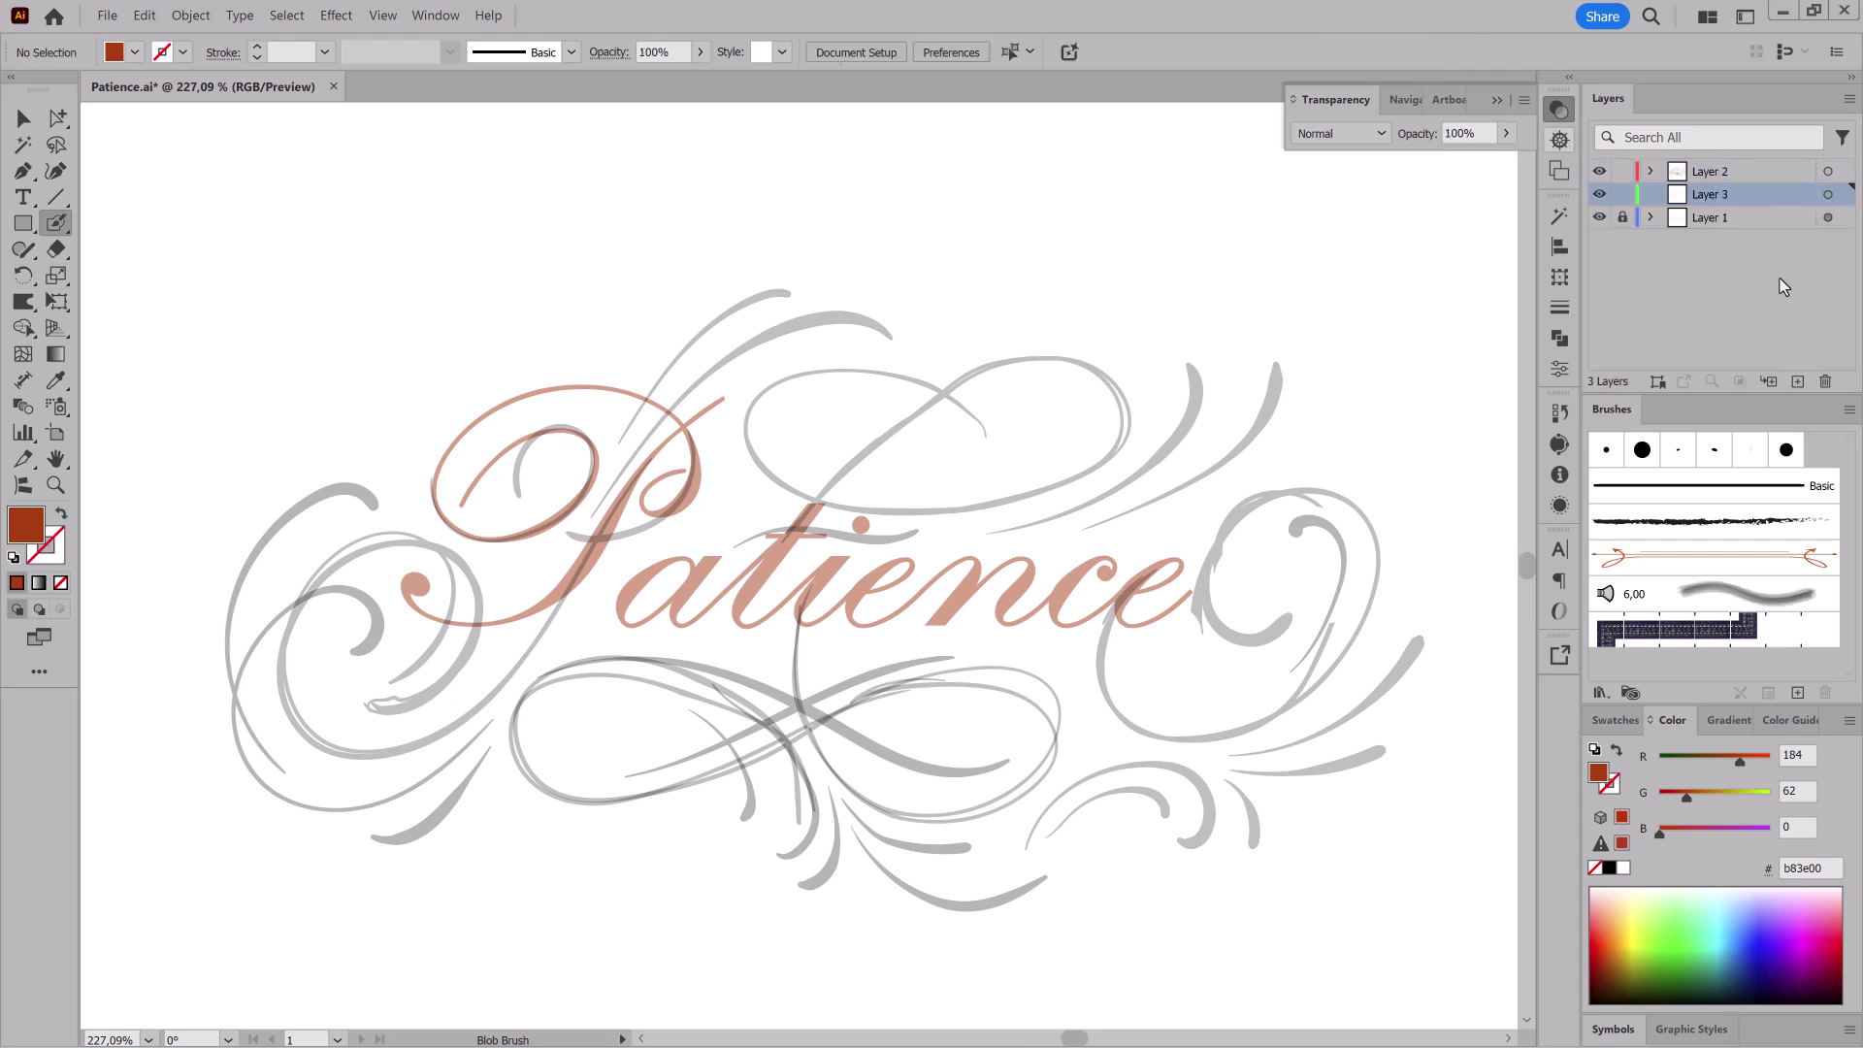
{"action": "left_click", "coordinate": [37, 173]}
{"action": "left_click", "coordinate": [1622, 171]}
Step: Trace the sketched double loop above the t with the Pen tool and swap its reddish brown fill to the stroke
{"action": "left_click", "coordinate": [786, 539]}
{"action": "left_click_drag", "start_coordinate": [1045, 344], "coordinate": [1164, 344]}
{"action": "left_click_drag", "start_coordinate": [920, 511], "coordinate": [659, 515]}
{"action": "left_click_drag", "start_coordinate": [854, 370], "coordinate": [960, 370]}
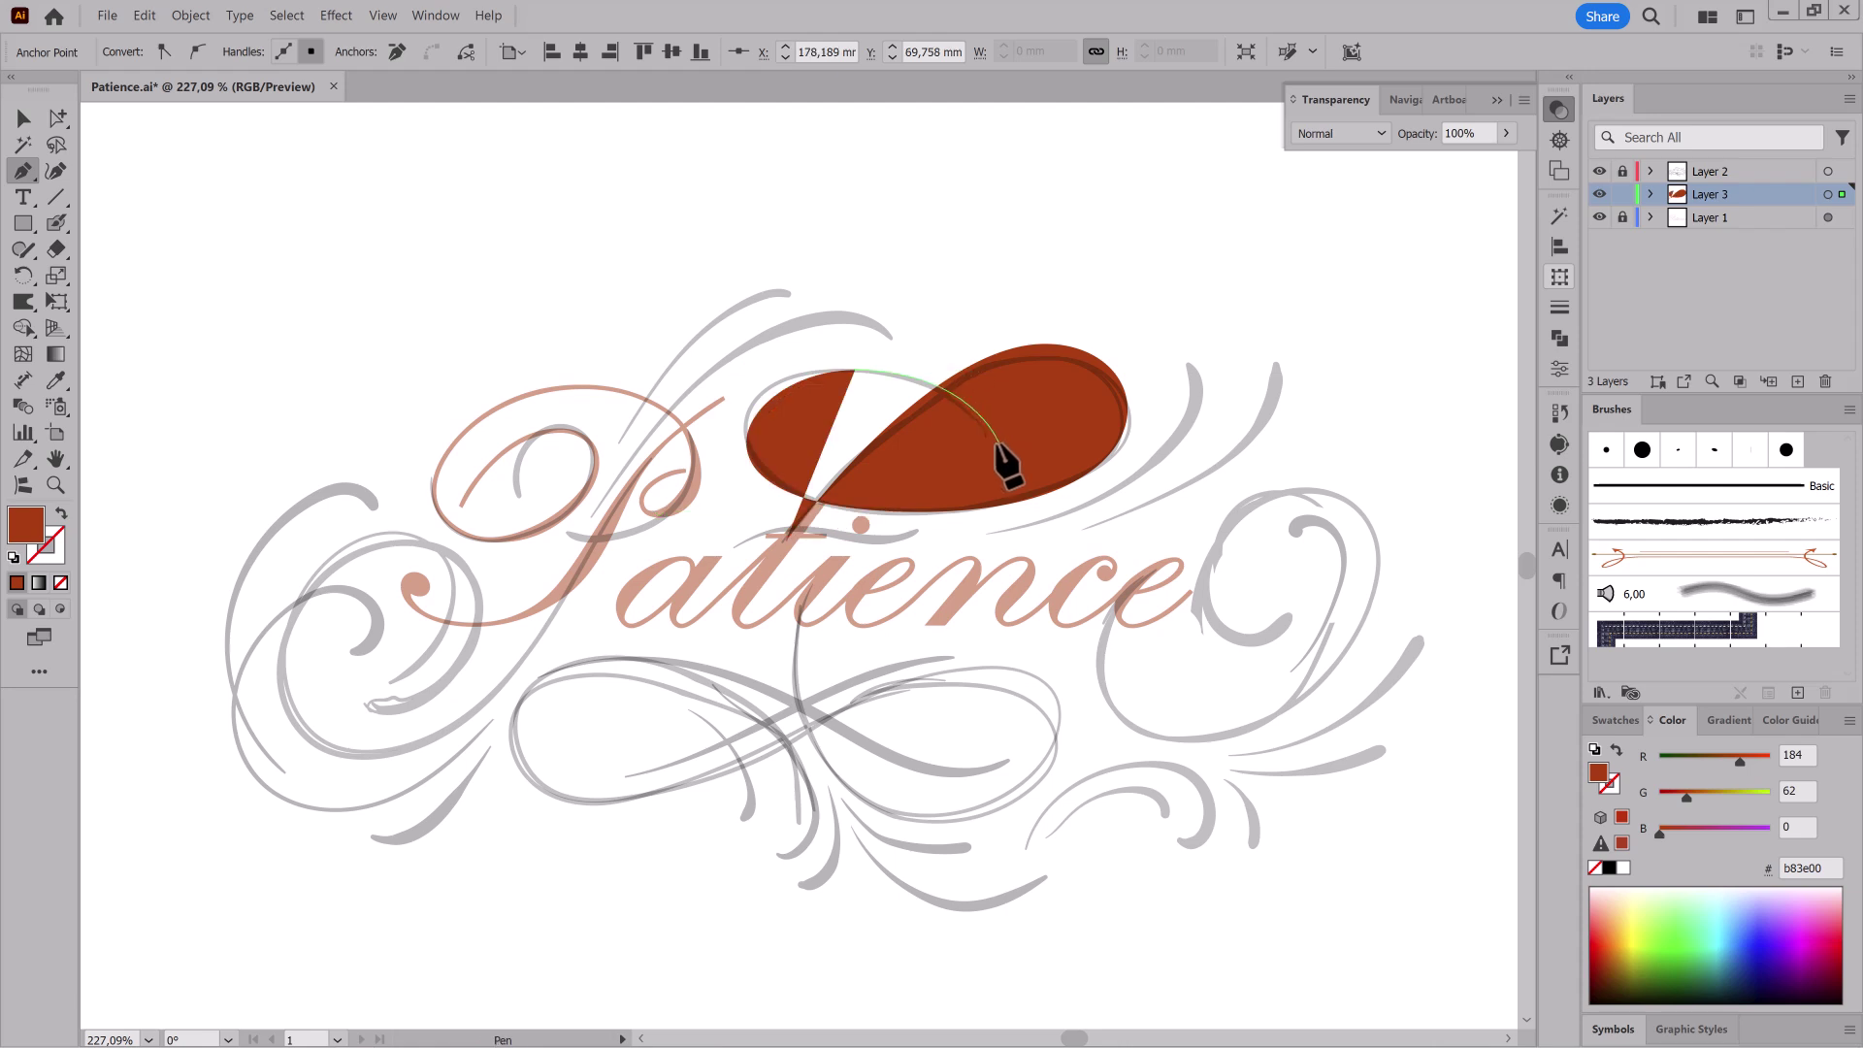
{"action": "left_click_drag", "start_coordinate": [985, 452], "coordinate": [987, 450]}
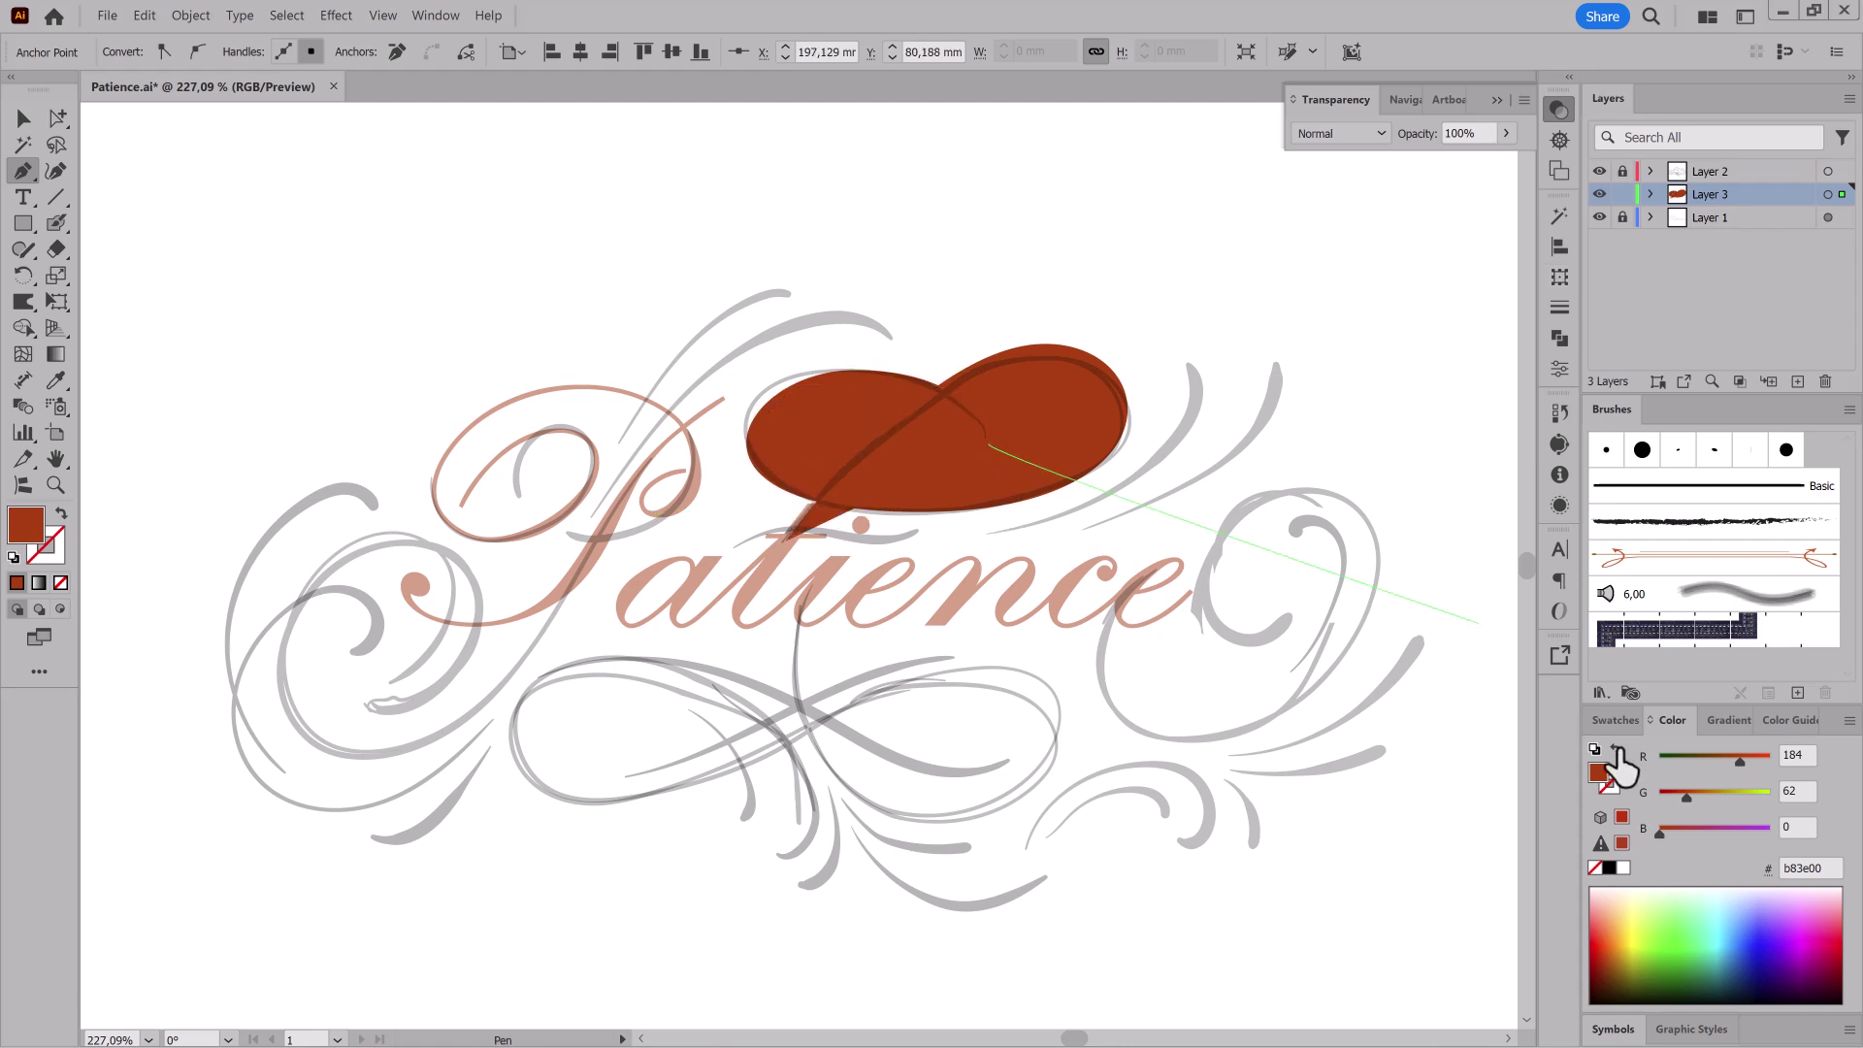
{"action": "left_click", "coordinate": [1615, 749]}
Step: Move the start point and the upper-right anchor of the t loop onto the sketch with Direct Selection
{"action": "left_click", "coordinate": [56, 119]}
{"action": "left_click", "coordinate": [1045, 344]}
{"action": "left_click", "coordinate": [382, 16]}
{"action": "left_click", "coordinate": [433, 440]}
{"action": "left_click_drag", "start_coordinate": [1045, 345], "coordinate": [1049, 351]}
{"action": "left_click", "coordinate": [377, 16]}
{"action": "left_click", "coordinate": [427, 642]}
{"action": "left_click_drag", "start_coordinate": [786, 540], "coordinate": [798, 530]}
{"action": "left_click_drag", "start_coordinate": [1049, 351], "coordinate": [1050, 357]}
Step: Adjust the handles of the t loop's lower and upper-left anchors to round out its left curve
{"action": "left_click", "coordinate": [918, 511]}
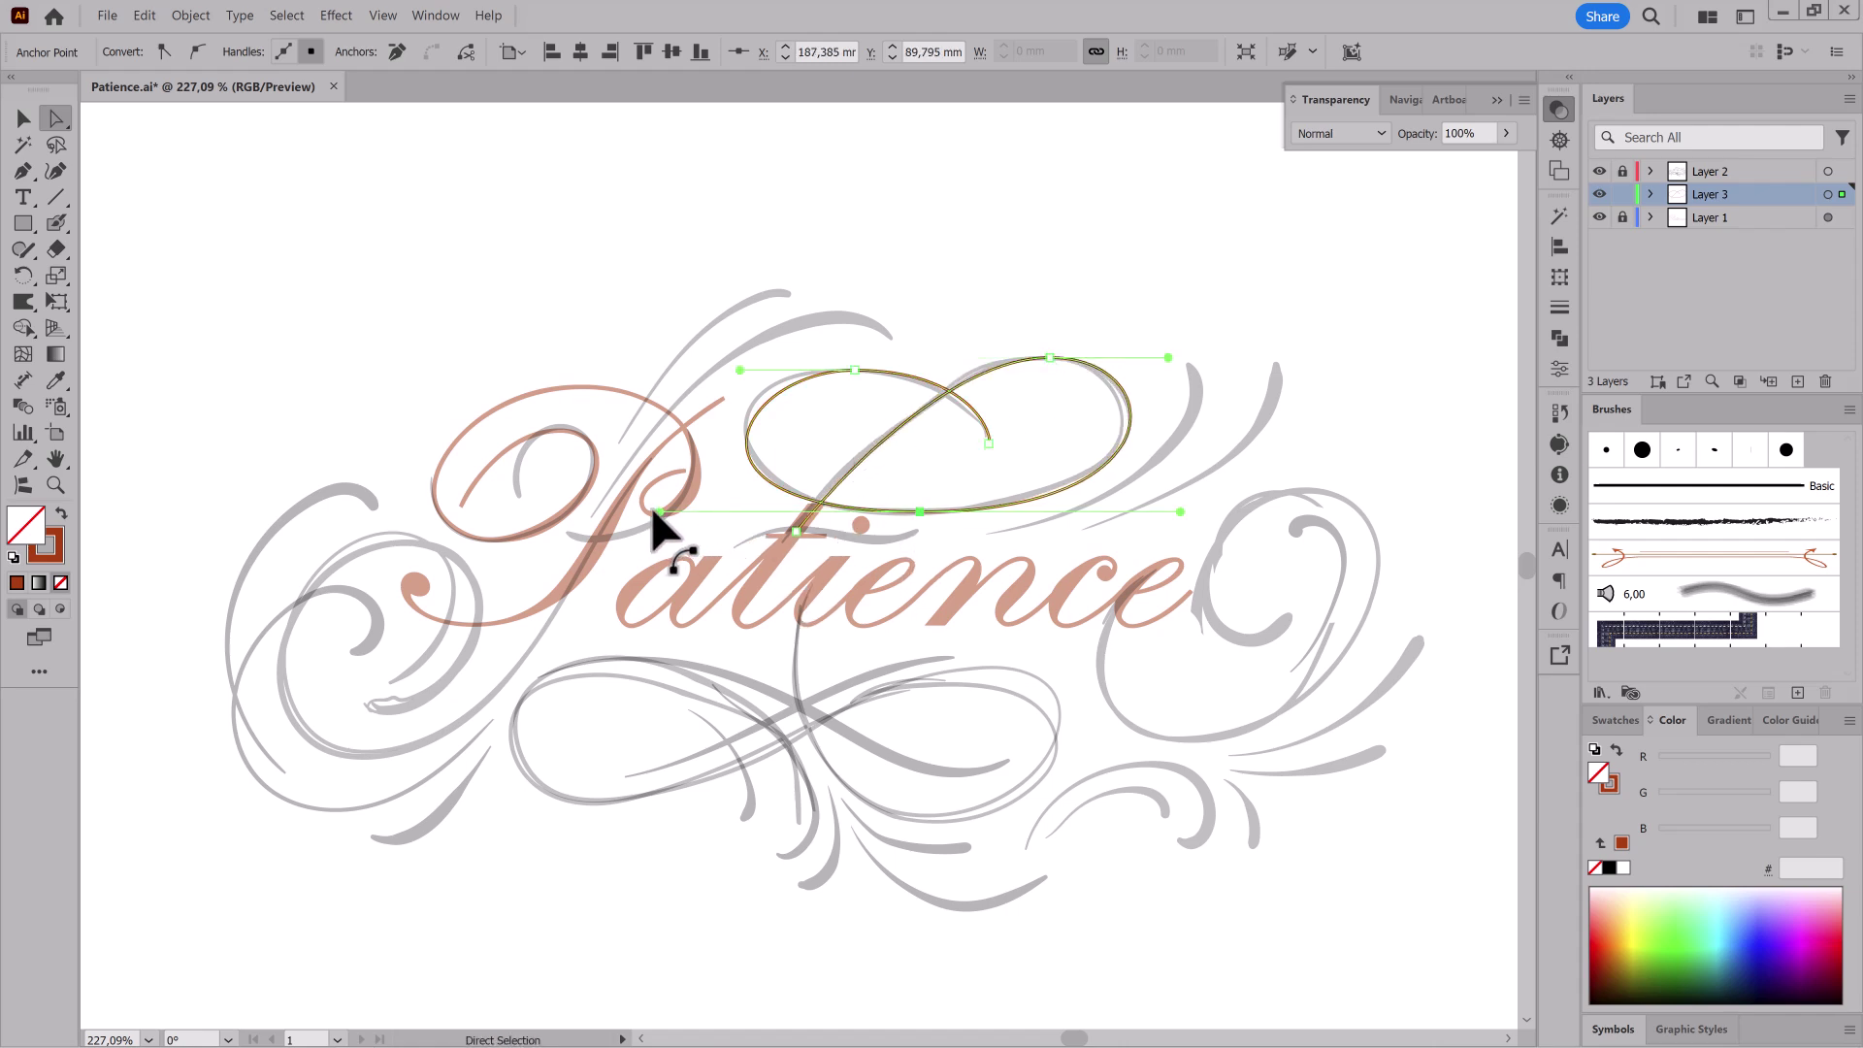
{"action": "left_click", "coordinate": [640, 510]}
{"action": "left_click", "coordinate": [920, 512]}
{"action": "left_click_drag", "start_coordinate": [651, 510], "coordinate": [680, 509]}
{"action": "left_click_drag", "start_coordinate": [739, 369], "coordinate": [711, 369]}
Step: Trace the spiral swirl extending from the final e with the Pen tool, ending inside the curl
{"action": "key", "text": "p"}
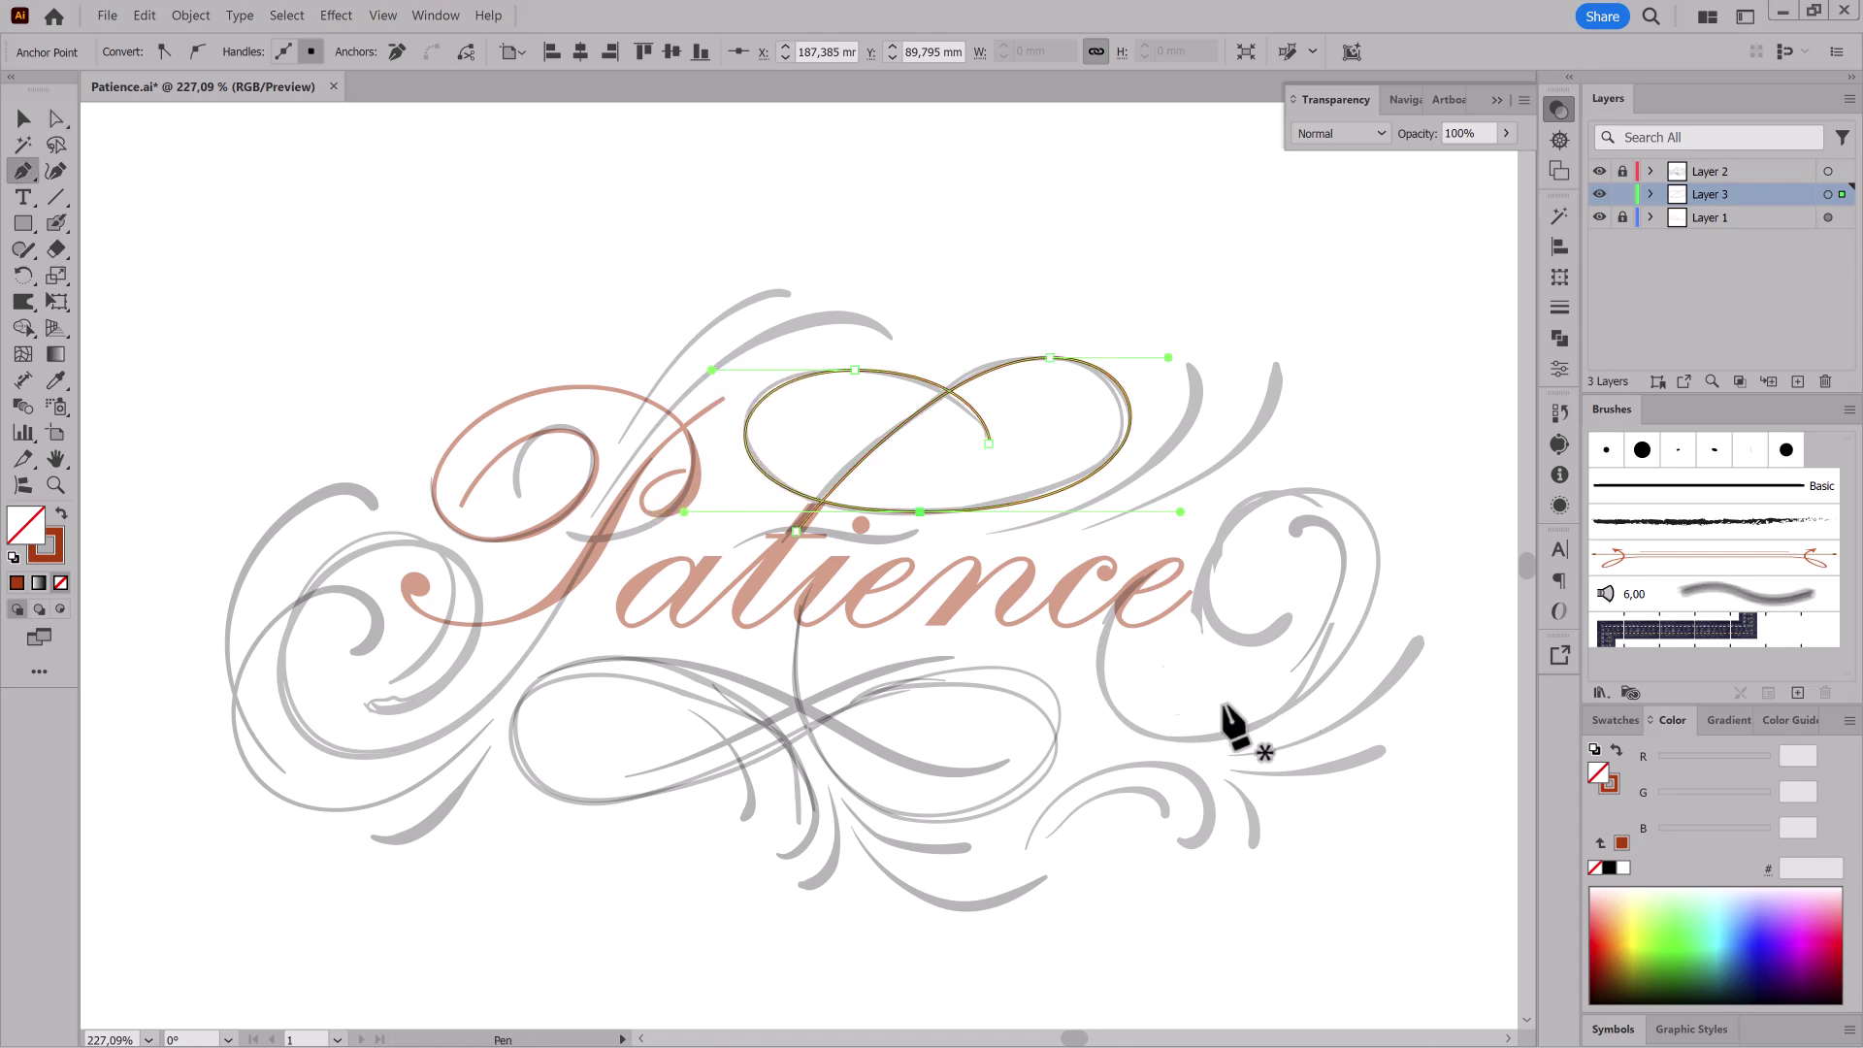
{"action": "left_click", "coordinate": [1134, 585]}
{"action": "key", "text": "ctrl+z"}
{"action": "left_click_drag", "start_coordinate": [1134, 585], "coordinate": [1111, 626]}
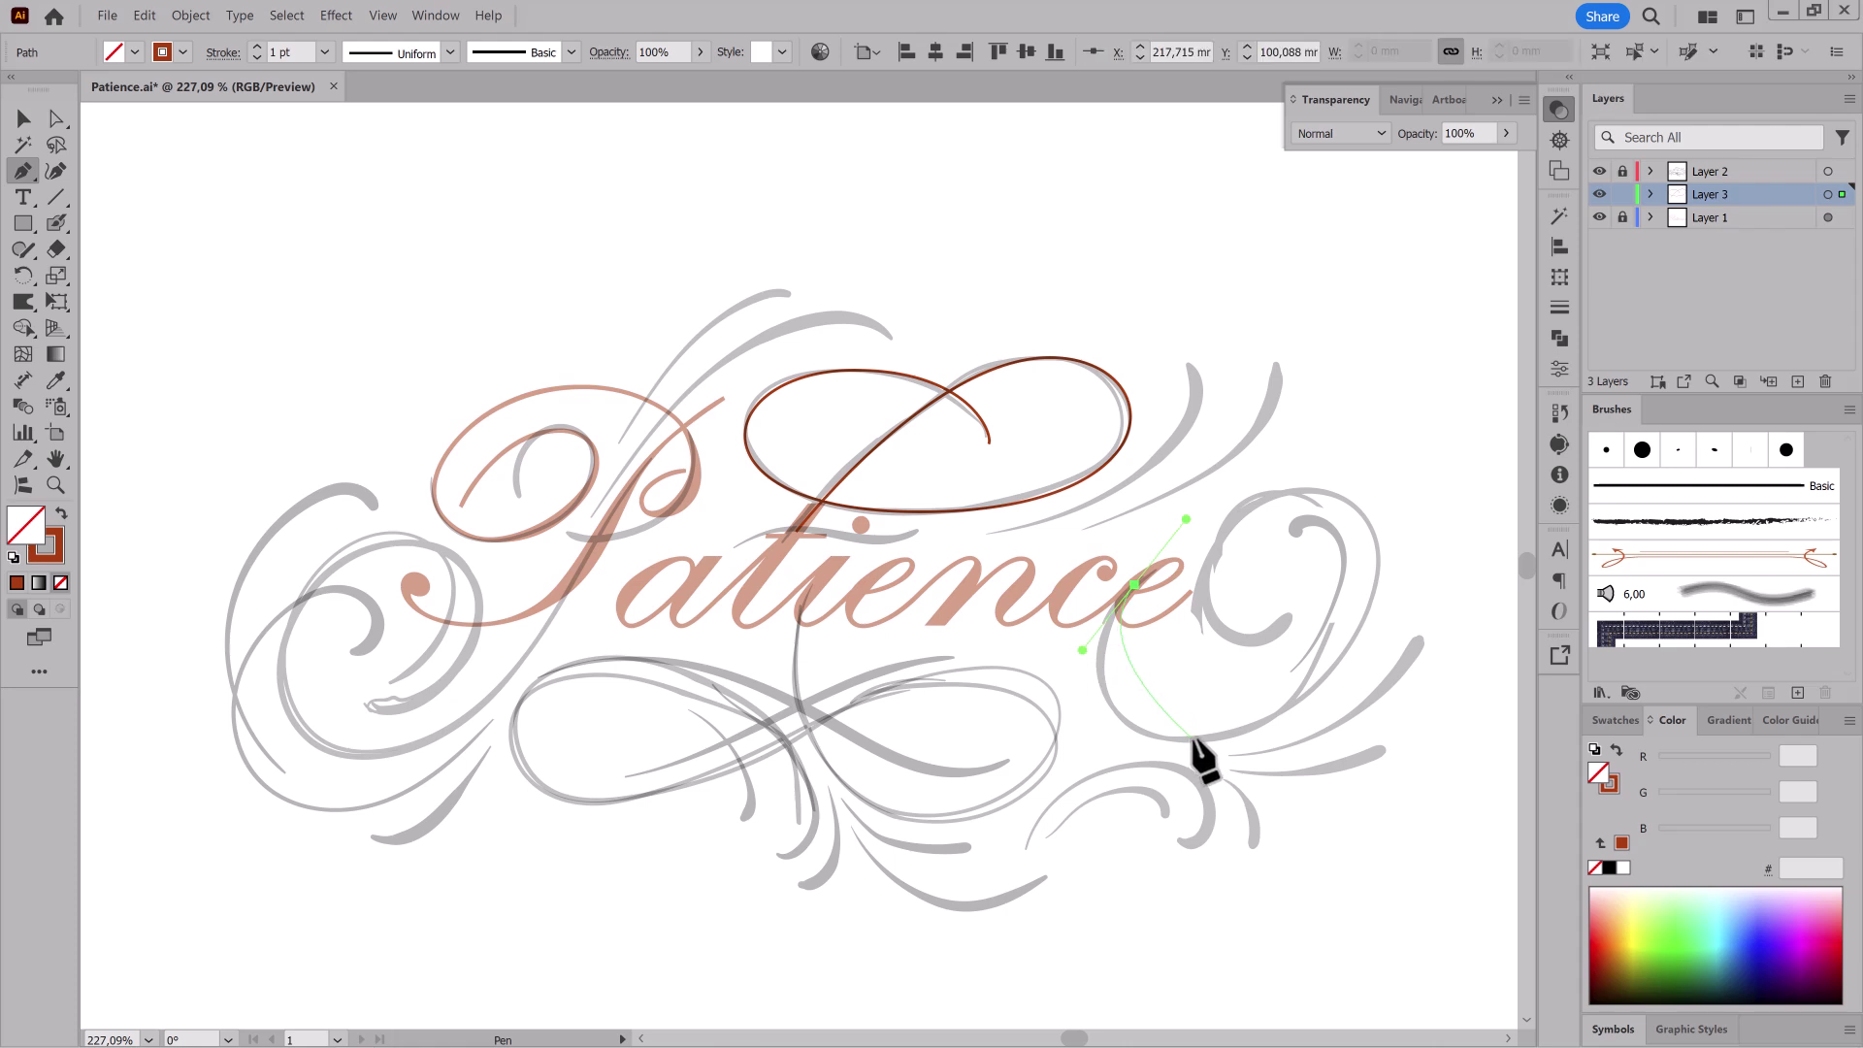
{"action": "left_click_drag", "start_coordinate": [1304, 735], "coordinate": [1305, 736]}
{"action": "left_click_drag", "start_coordinate": [1301, 488], "coordinate": [1164, 492]}
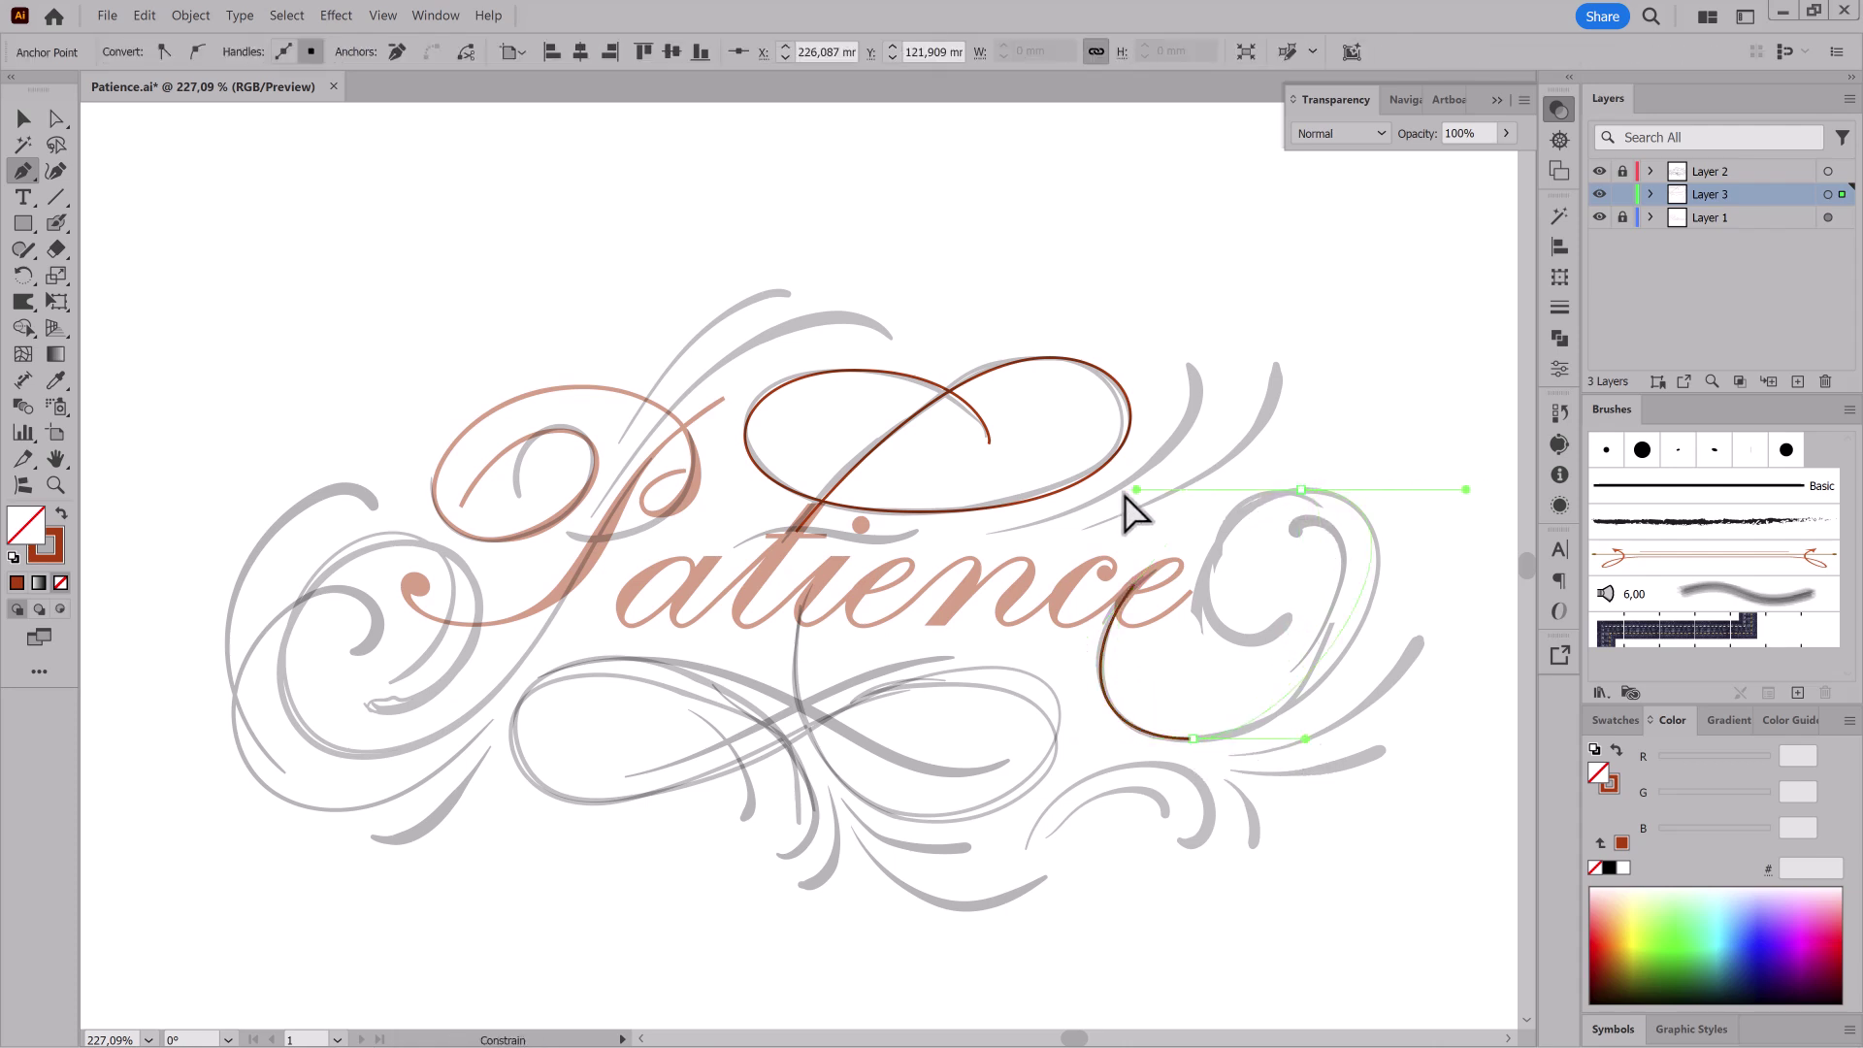
{"action": "left_click", "coordinate": [1242, 639]}
{"action": "left_click_drag", "start_coordinate": [1297, 637], "coordinate": [1296, 638]}
{"action": "left_click", "coordinate": [1296, 590]}
Step: Adjust the handles of the e swirl's top and bottom anchors to smooth its outer curve
{"action": "key", "text": "a"}
{"action": "left_click", "coordinate": [1300, 490]}
{"action": "left_click_drag", "start_coordinate": [1136, 489], "coordinate": [1189, 489]}
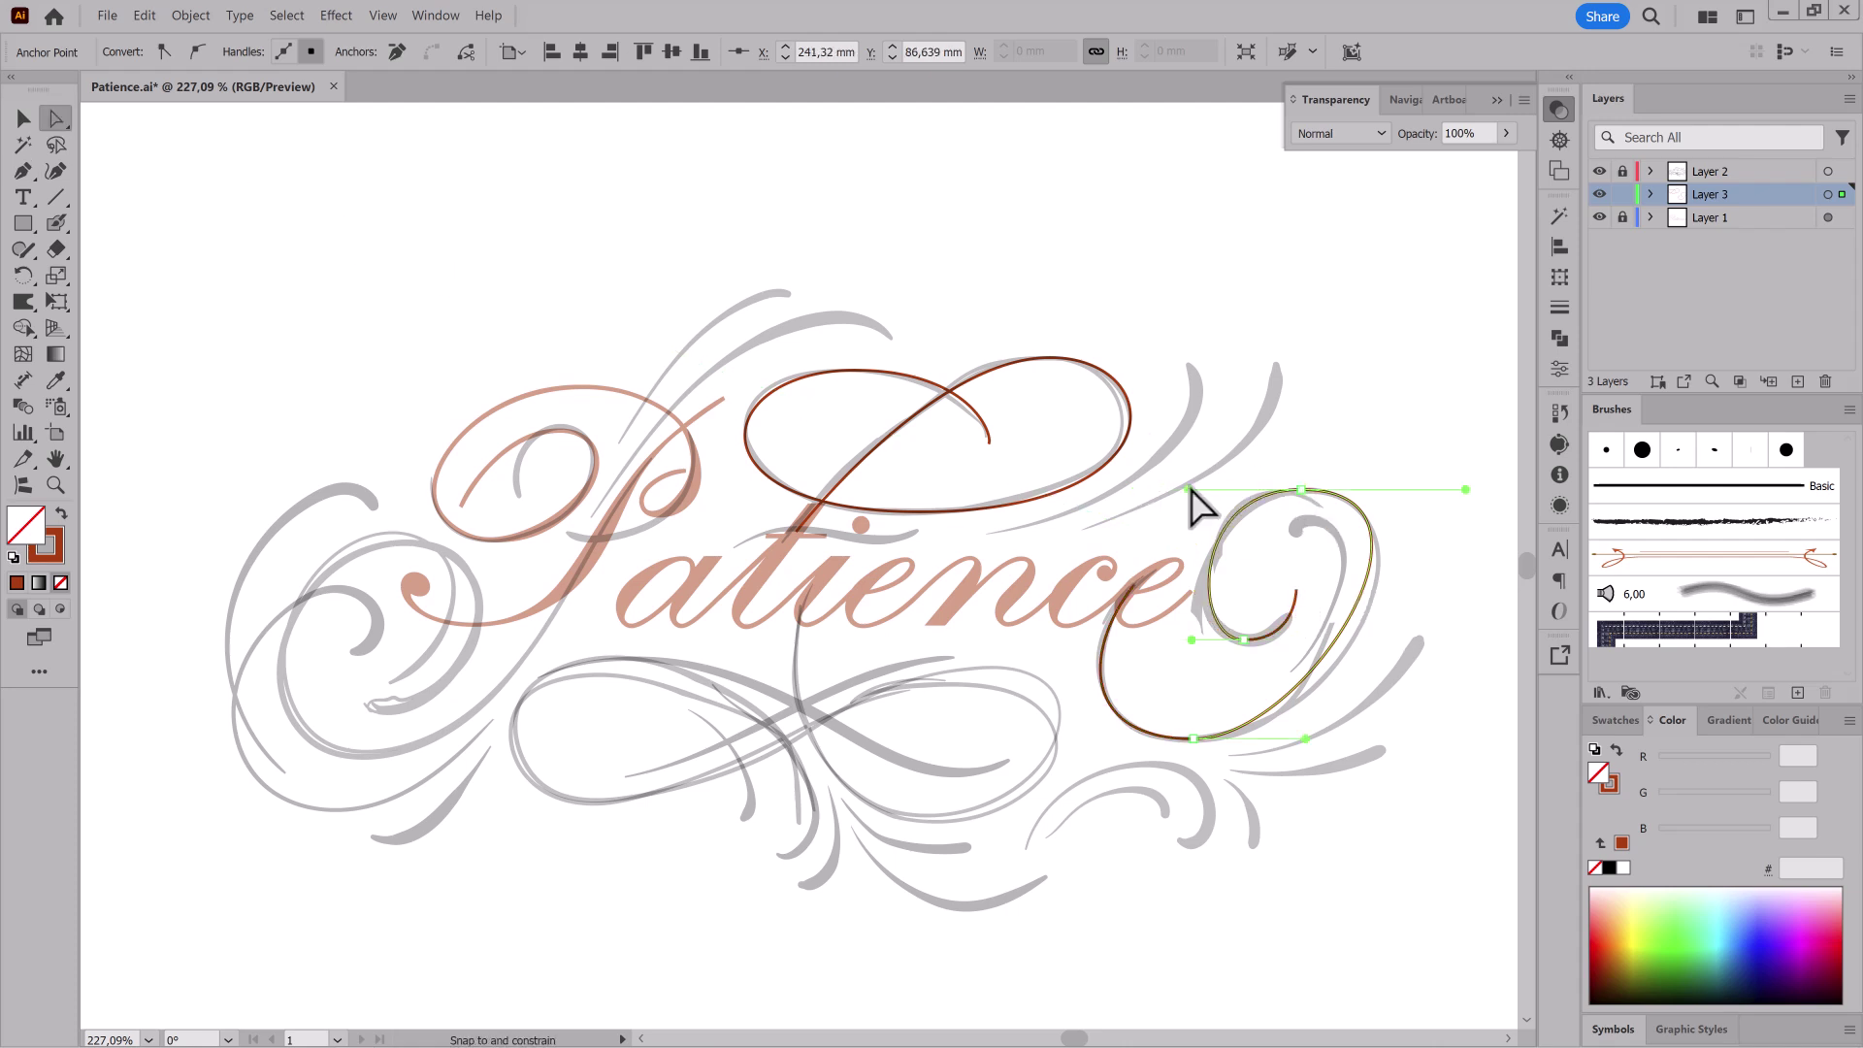
{"action": "left_click_drag", "start_coordinate": [1306, 738], "coordinate": [1347, 738]}
{"action": "left_click_drag", "start_coordinate": [1465, 489], "coordinate": [1445, 489]}
Step: Shift the e swirl's top and inner anchors slightly and adjust their handles to refine the inner curl
{"action": "left_click", "coordinate": [1296, 590], "text": "shift"}
{"action": "left_click", "coordinate": [1243, 639], "text": "shift"}
{"action": "left_click_drag", "start_coordinate": [1243, 639], "coordinate": [1235, 648]}
{"action": "left_click", "coordinate": [1292, 498]}
{"action": "left_click_drag", "start_coordinate": [1180, 498], "coordinate": [1205, 498]}
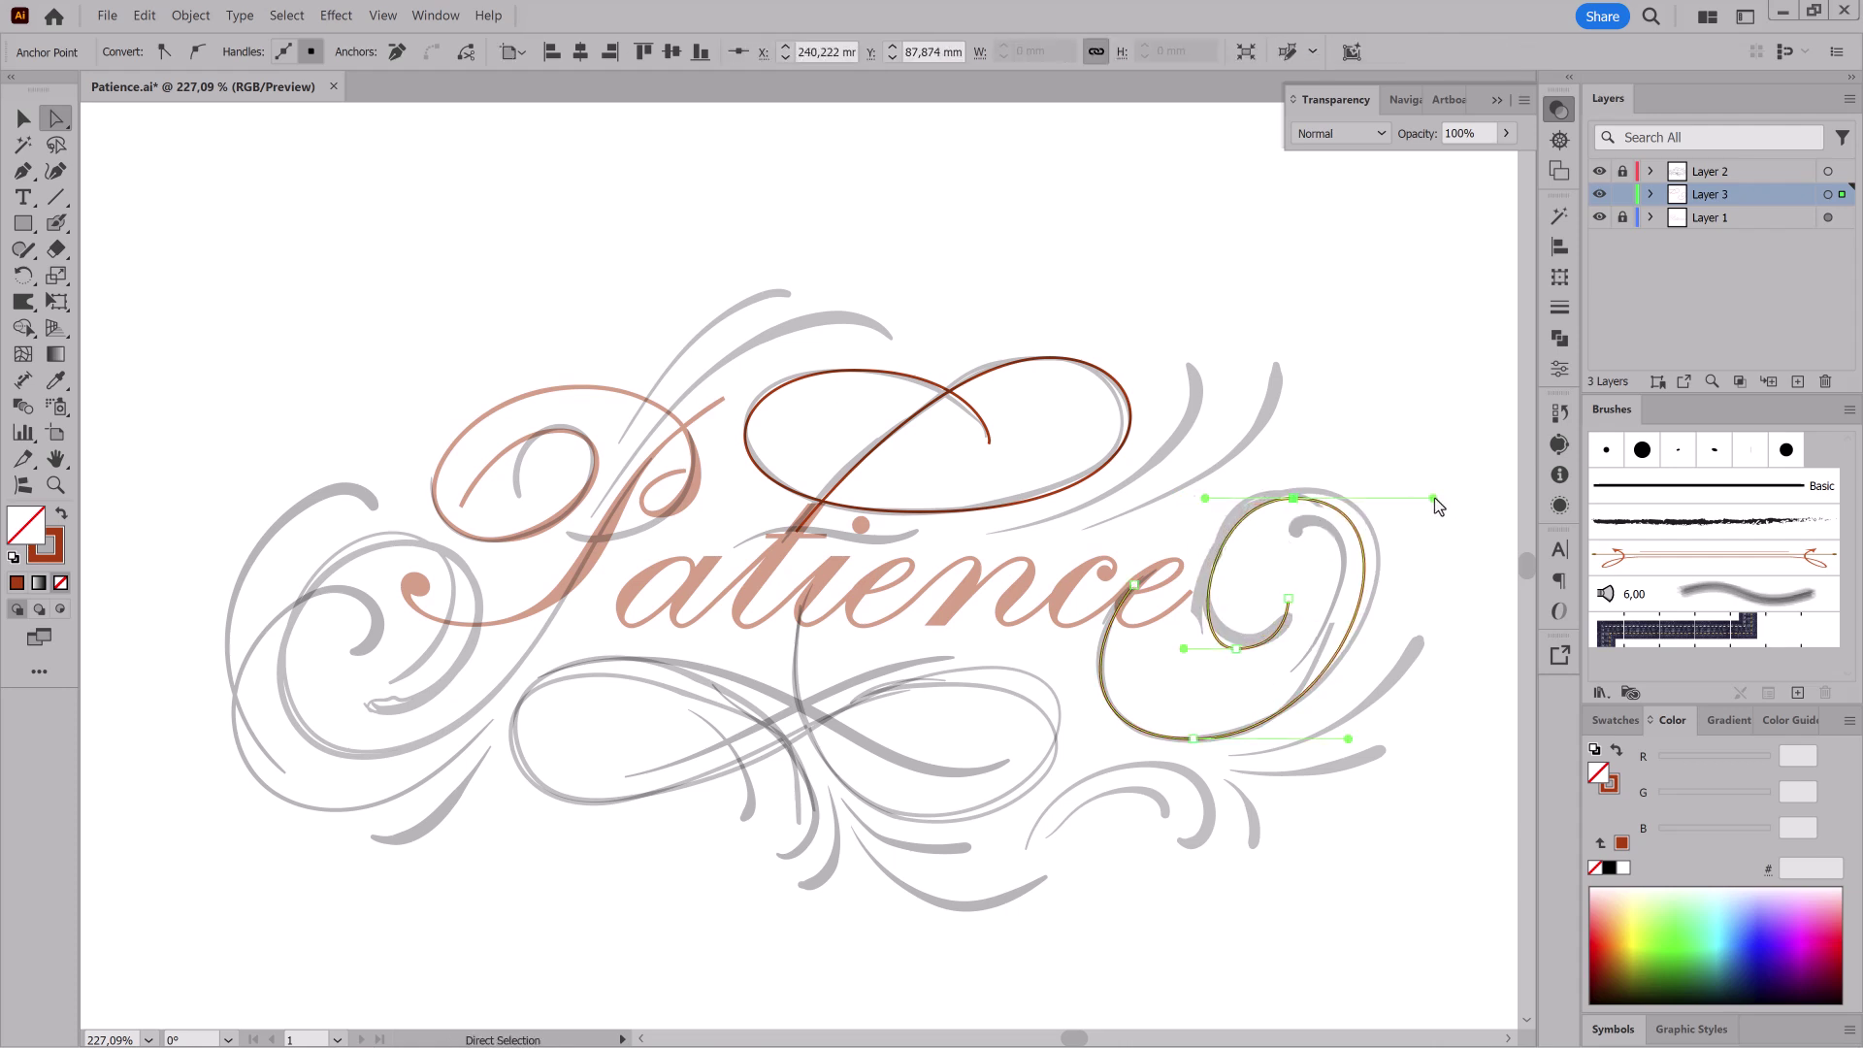
{"action": "left_click_drag", "start_coordinate": [1437, 497], "coordinate": [1419, 498]}
{"action": "left_click_drag", "start_coordinate": [1205, 497], "coordinate": [1193, 499]}
{"action": "left_click_drag", "start_coordinate": [1184, 648], "coordinate": [1168, 648]}
Step: Trace the large curl extending from the stem of the P with the Pen tool and adjust its top handle
{"action": "key", "text": "p"}
{"action": "left_click", "coordinate": [600, 533]}
{"action": "left_click_drag", "start_coordinate": [358, 753], "coordinate": [232, 754]}
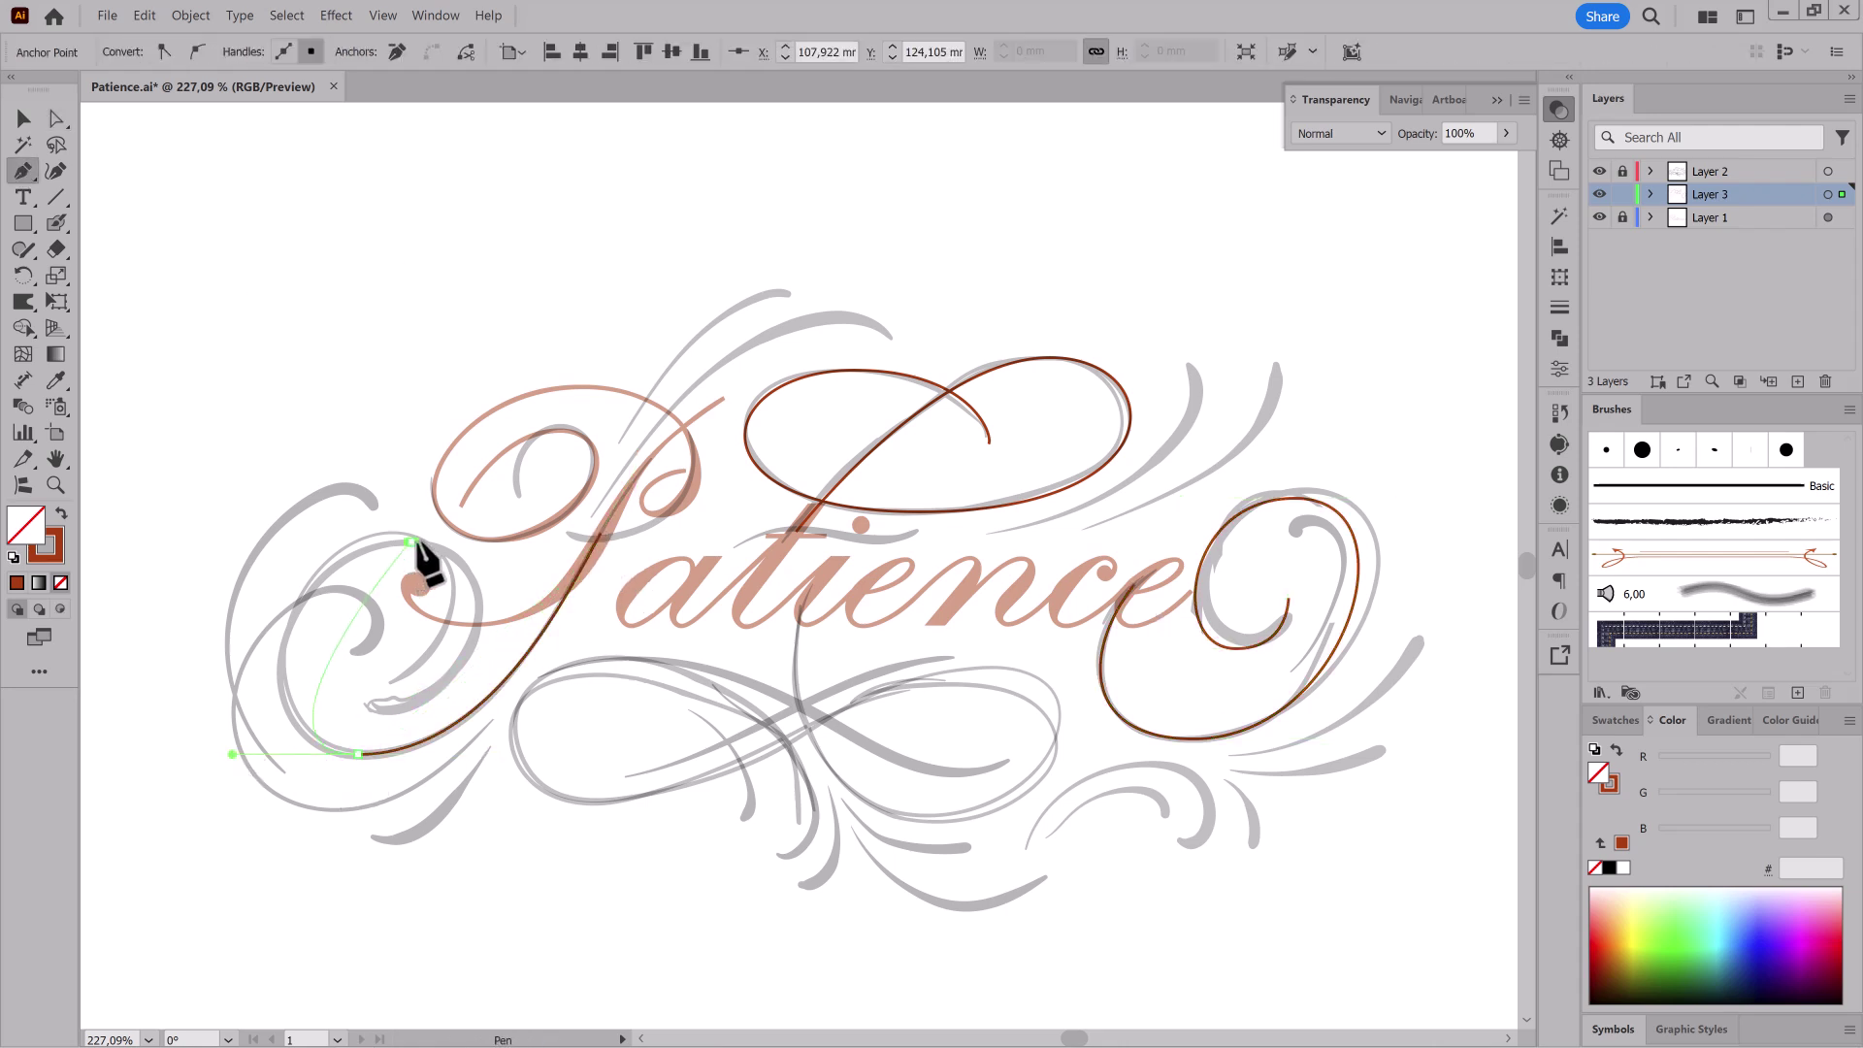
{"action": "left_click_drag", "start_coordinate": [376, 705], "coordinate": [276, 704]}
{"action": "left_click", "coordinate": [56, 120]}
{"action": "left_click_drag", "start_coordinate": [552, 541], "coordinate": [523, 550]}
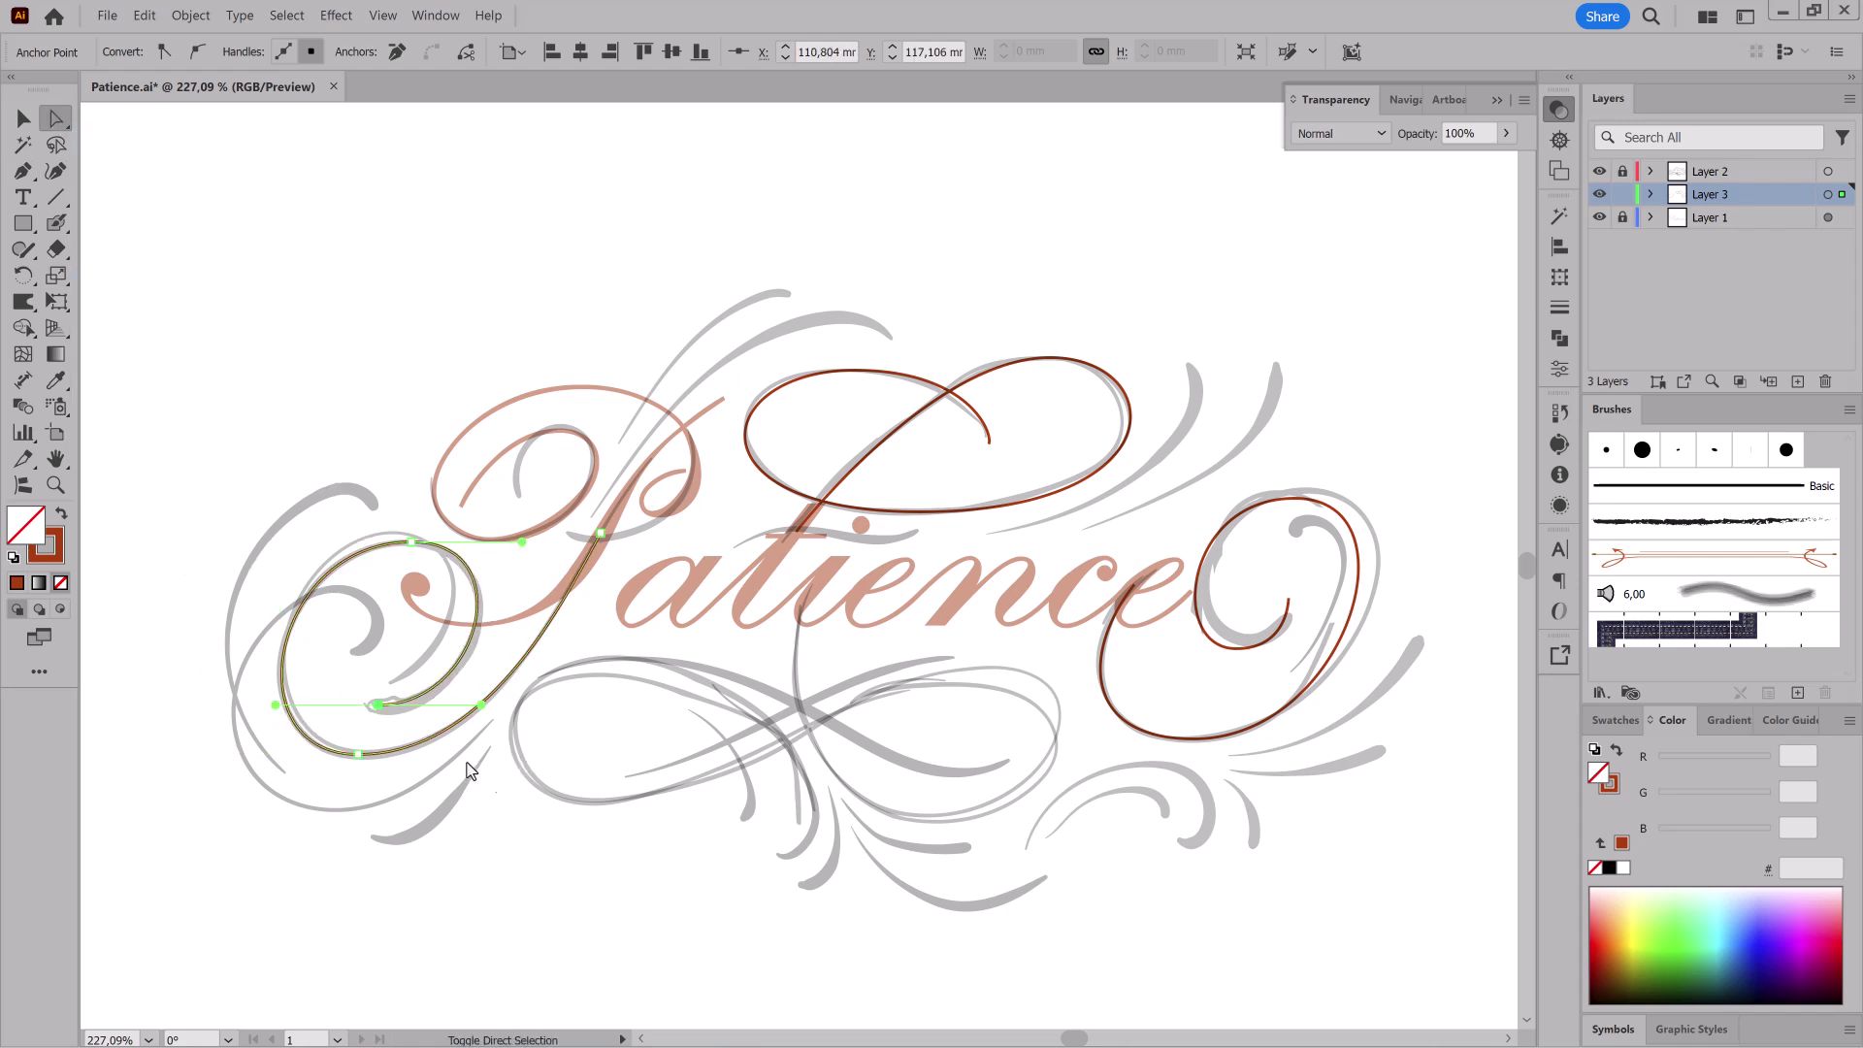
Step: Trace the figure-eight flourish below the word with the Pen tool, ending in a small hook in the right loop
{"action": "left_click_drag", "start_coordinate": [815, 585], "coordinate": [767, 645]}
{"action": "left_click_drag", "start_coordinate": [924, 804], "coordinate": [1071, 805]}
{"action": "left_click_drag", "start_coordinate": [962, 669], "coordinate": [819, 670]}
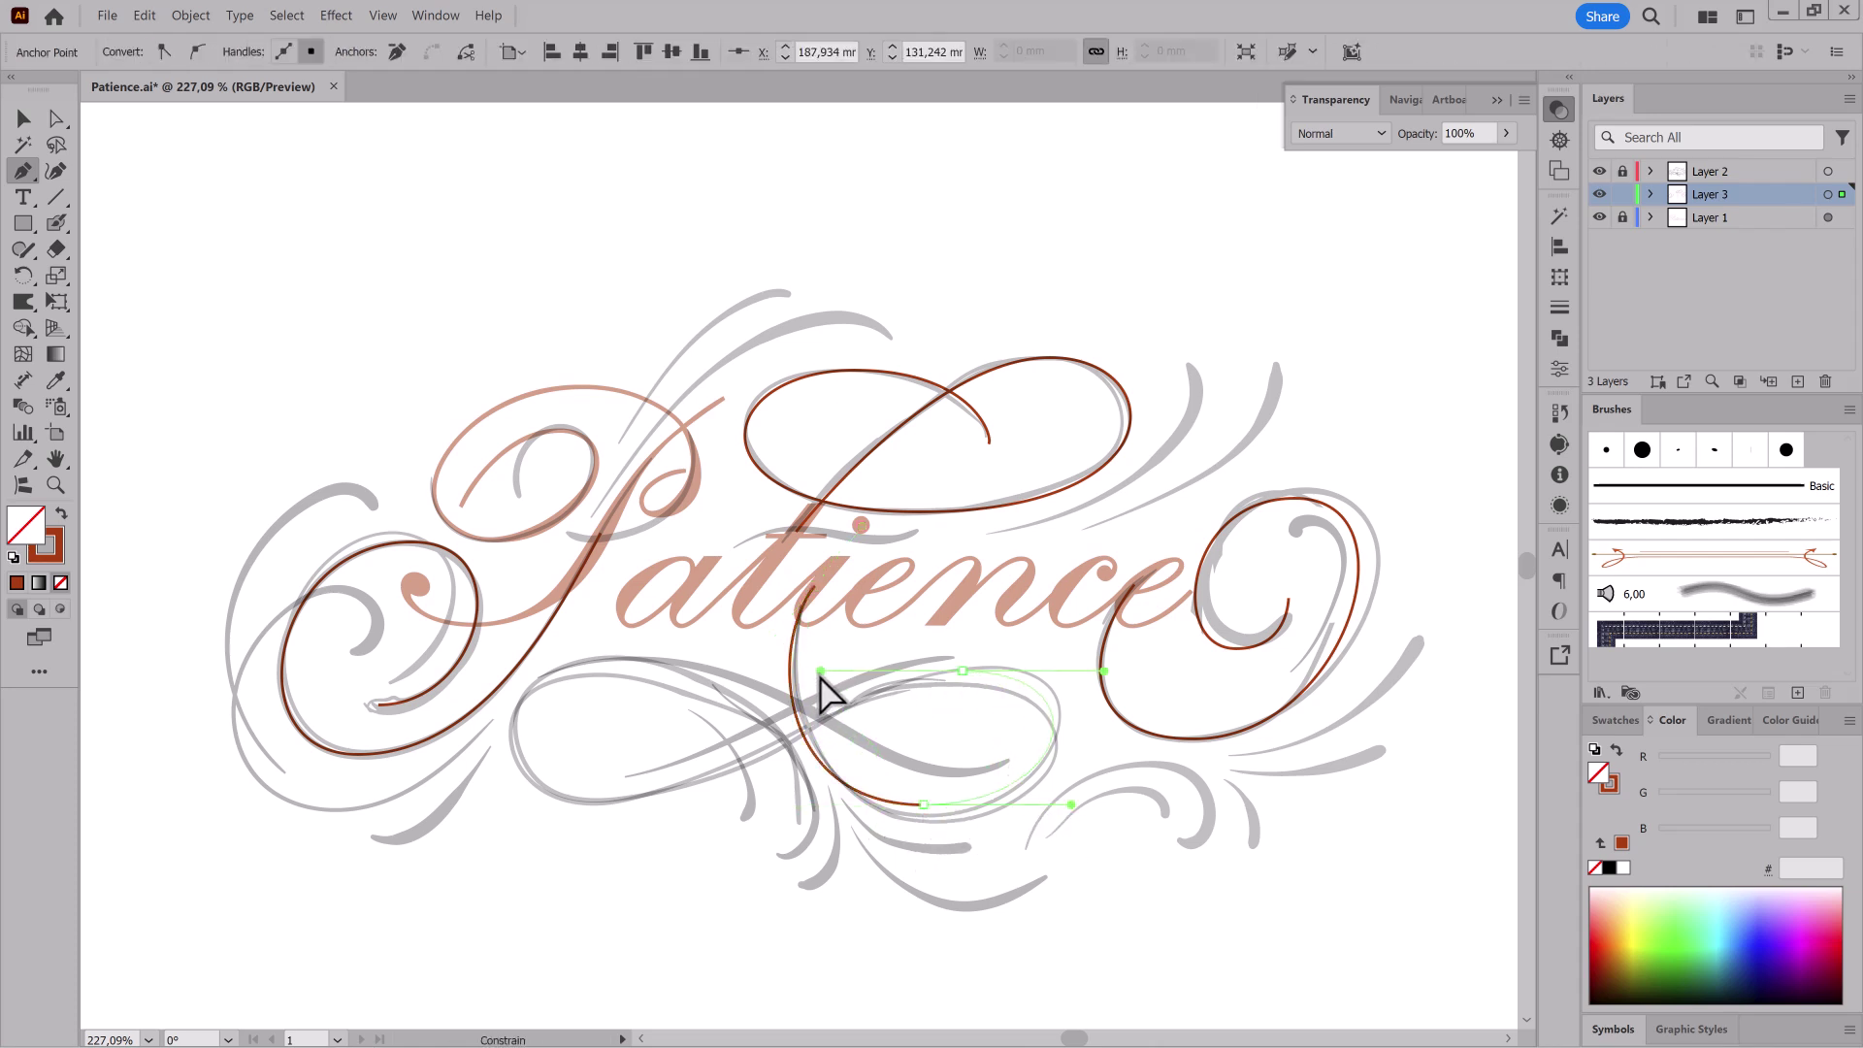
{"action": "left_click_drag", "start_coordinate": [602, 801], "coordinate": [470, 801]}
{"action": "left_click_drag", "start_coordinate": [638, 656], "coordinate": [814, 665]}
{"action": "left_click_drag", "start_coordinate": [946, 771], "coordinate": [1051, 771]}
{"action": "left_click", "coordinate": [1024, 724]}
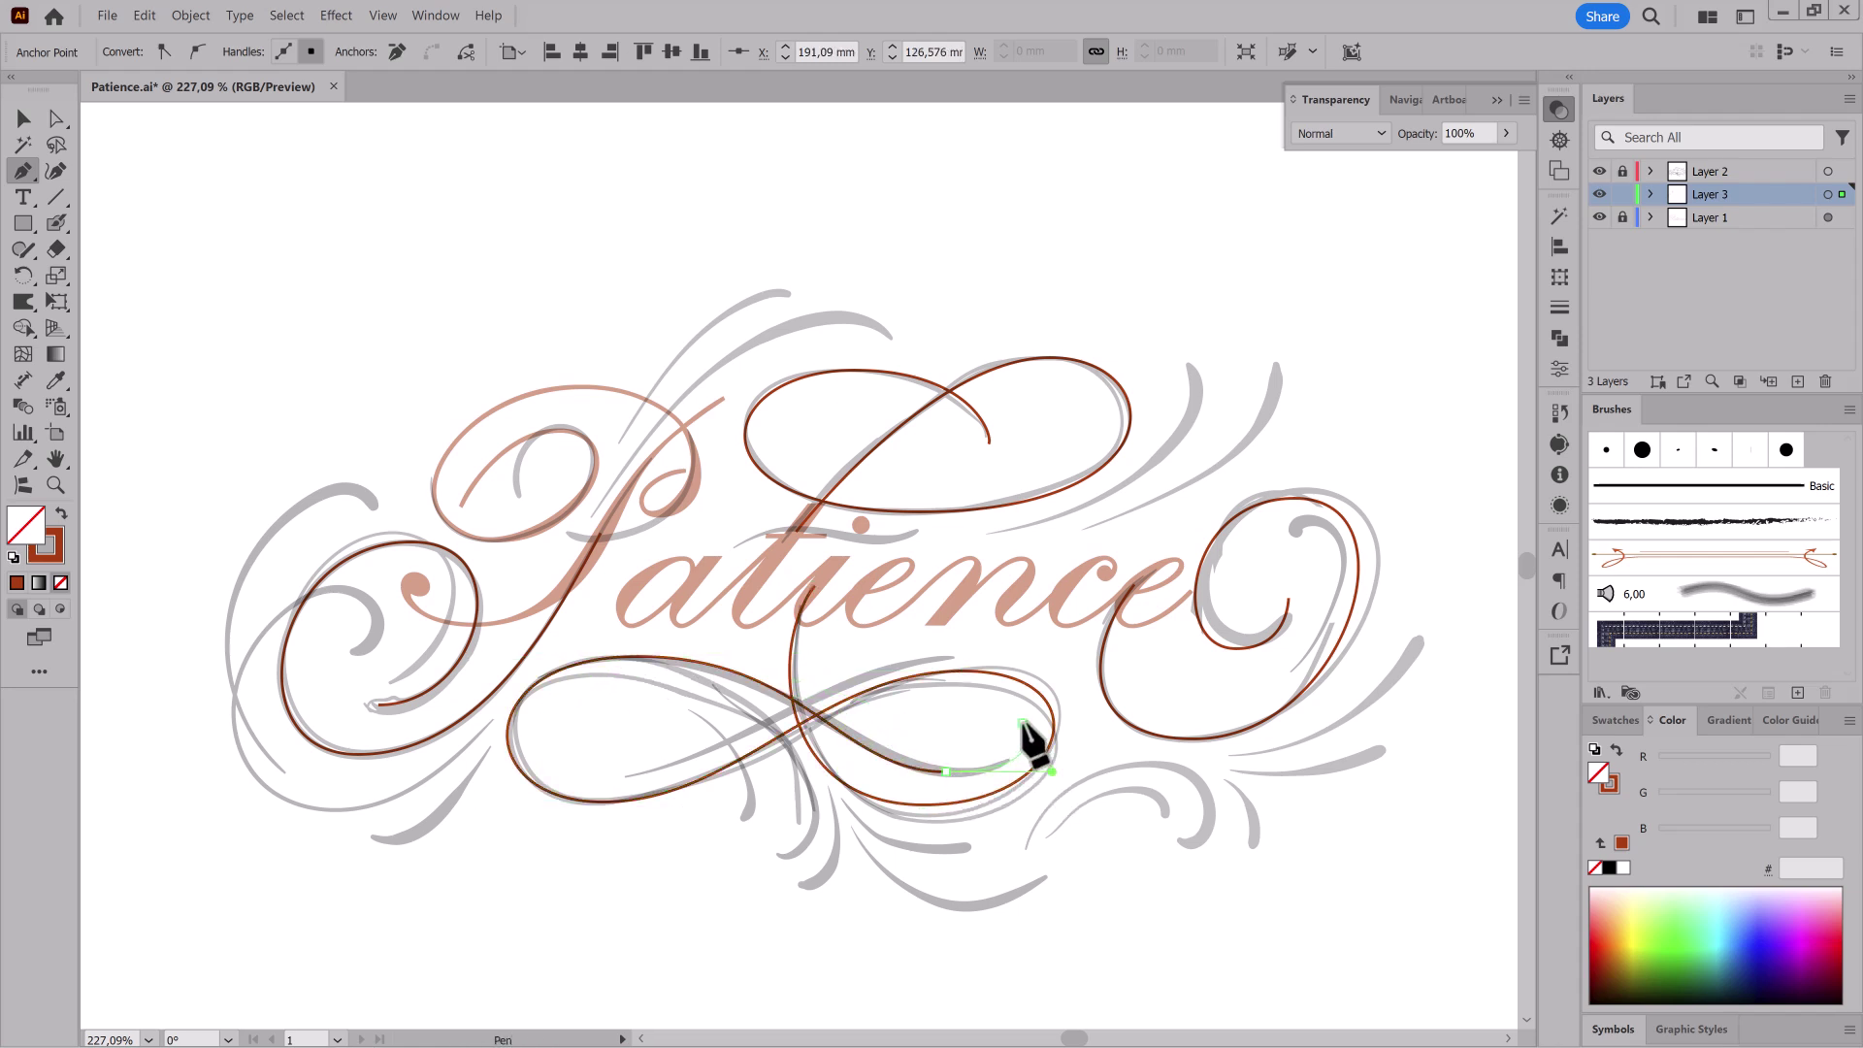
{"action": "left_click", "coordinate": [1071, 737], "text": "ctrl"}
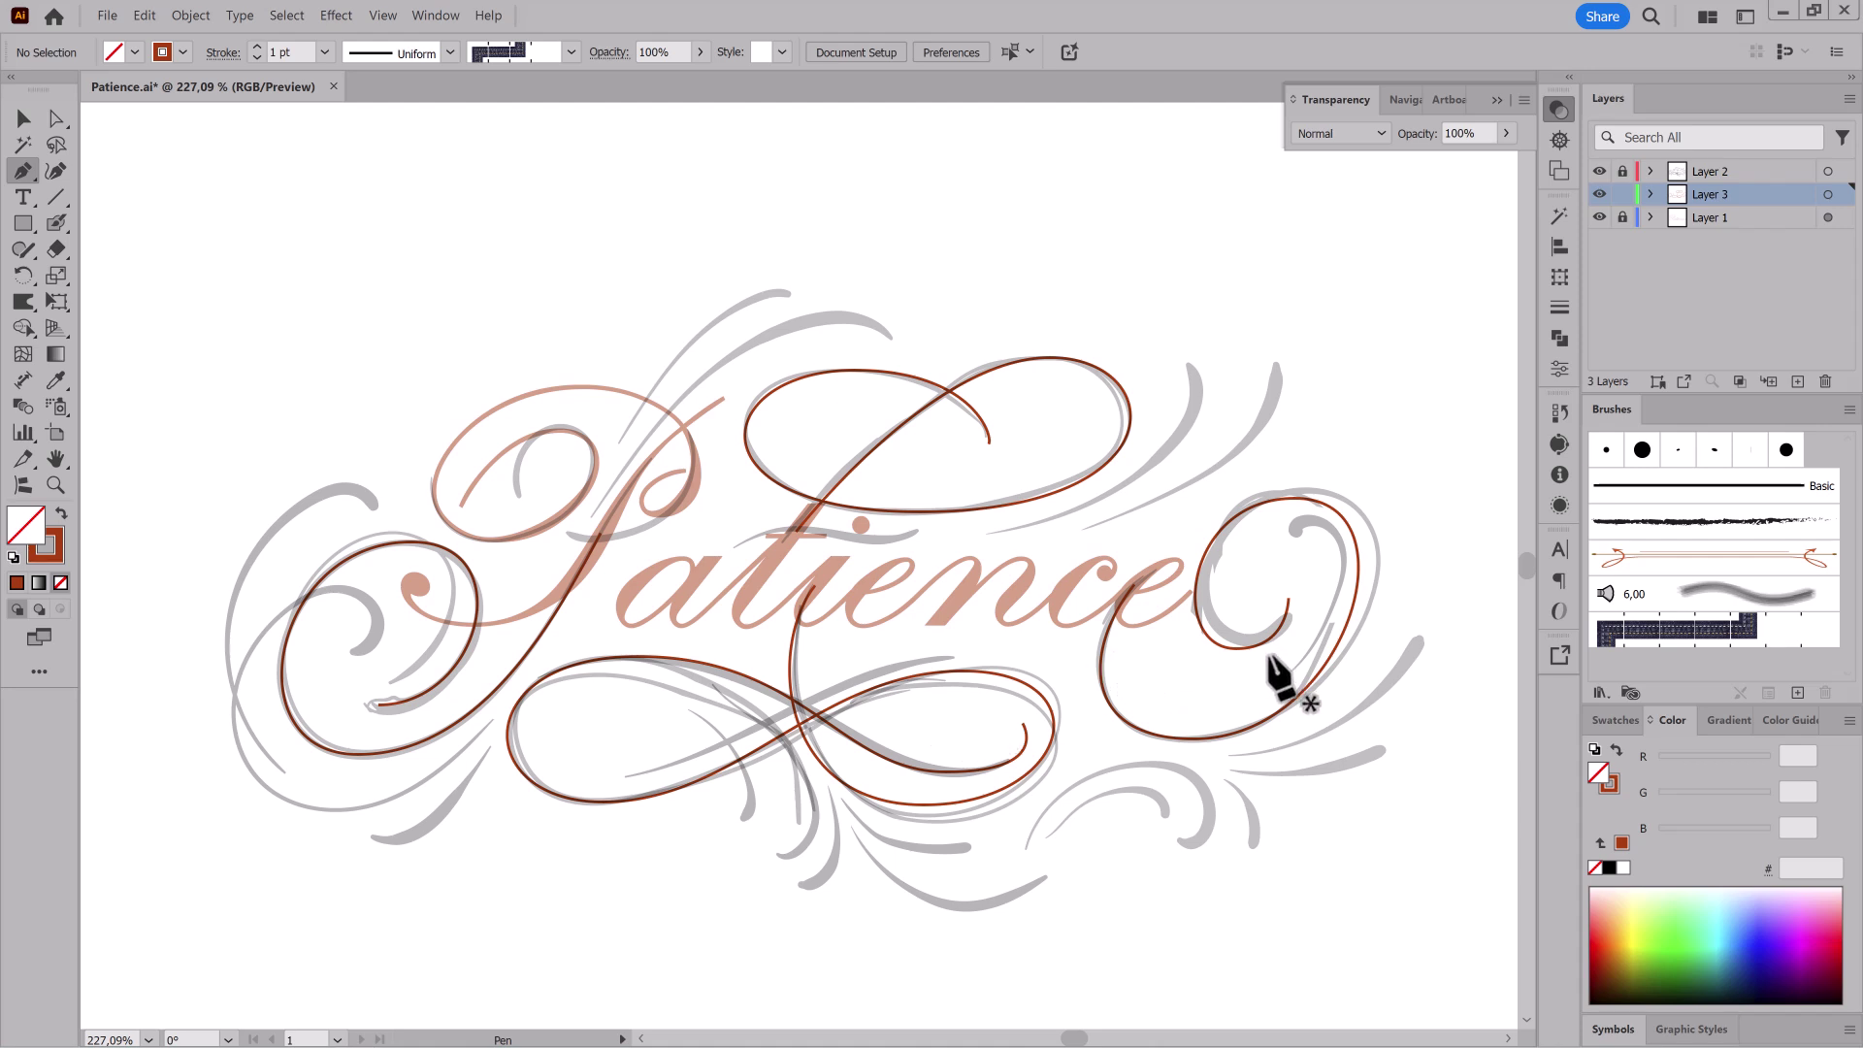
Step: Shift the figure-eight's lower-right anchor slightly right and shorten the right handle of its upper-left anchor
{"action": "left_click", "coordinate": [55, 117]}
{"action": "left_click", "coordinate": [803, 686]}
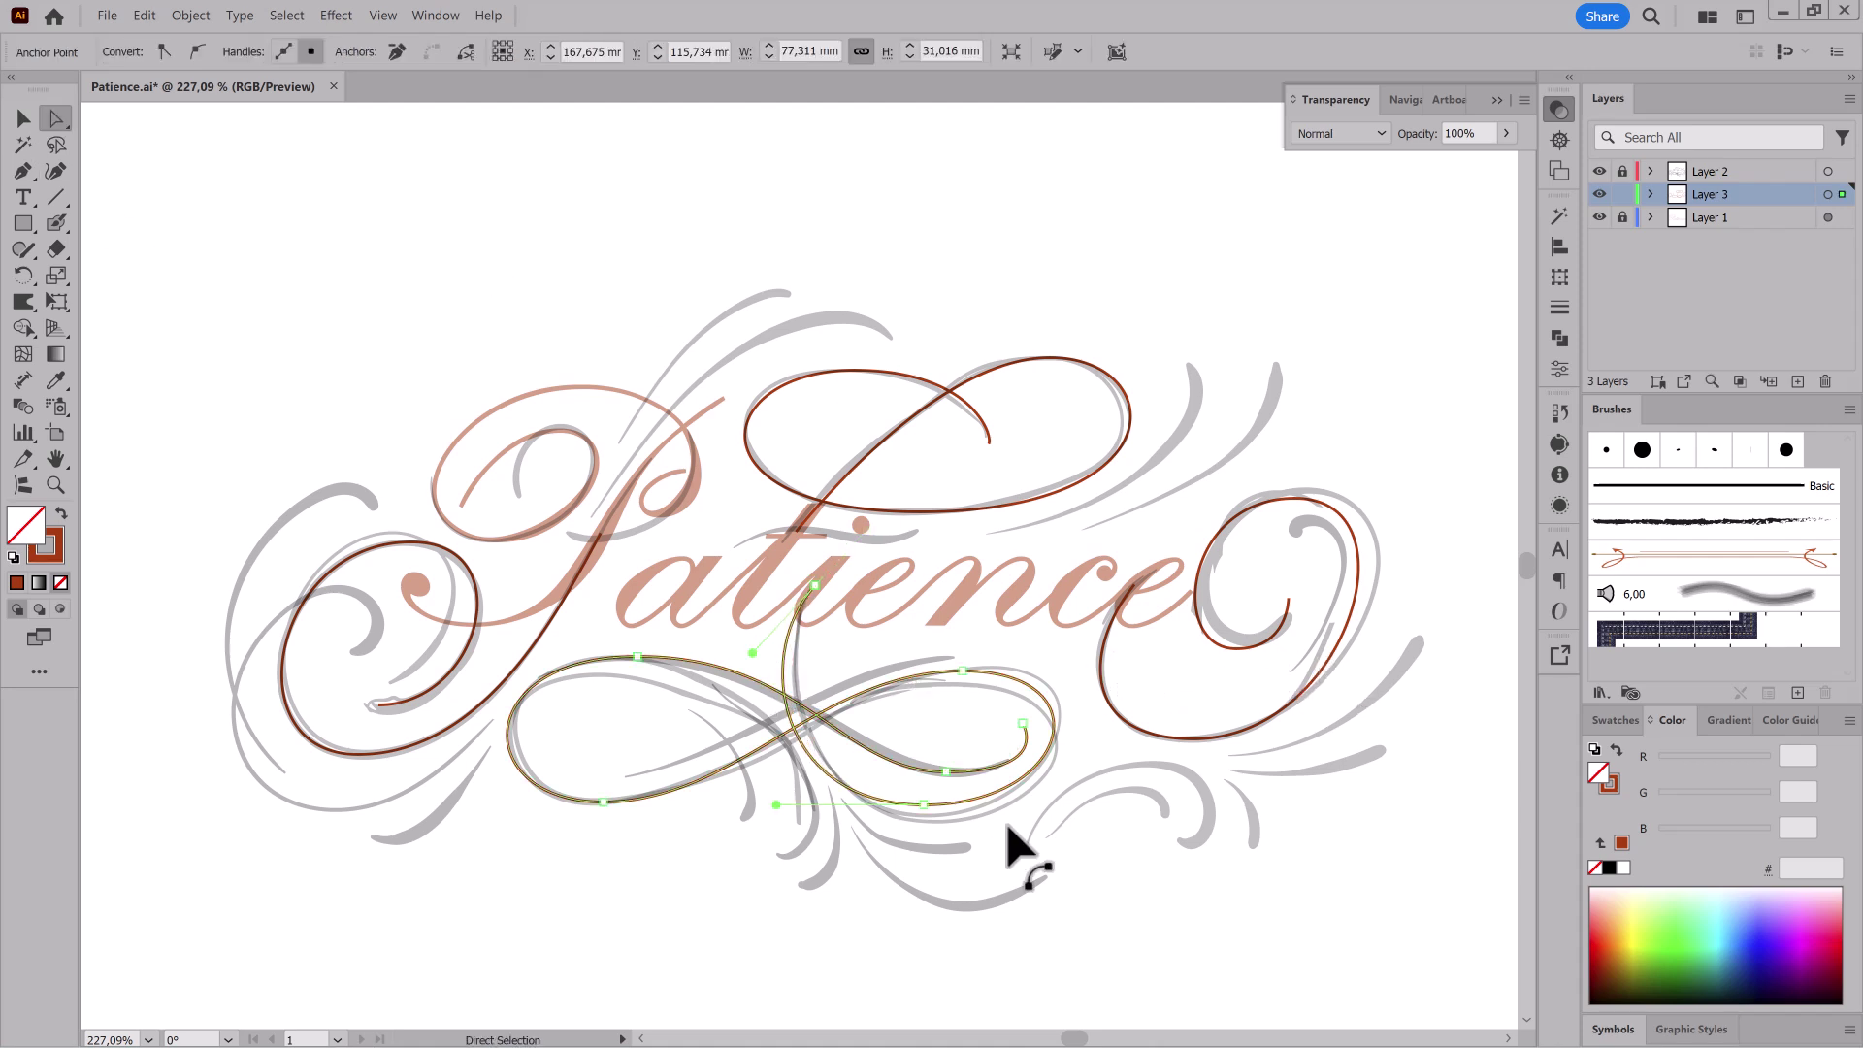
{"action": "left_click", "coordinate": [923, 805]}
{"action": "left_click_drag", "start_coordinate": [923, 804], "coordinate": [934, 805]}
{"action": "left_click", "coordinate": [637, 657]}
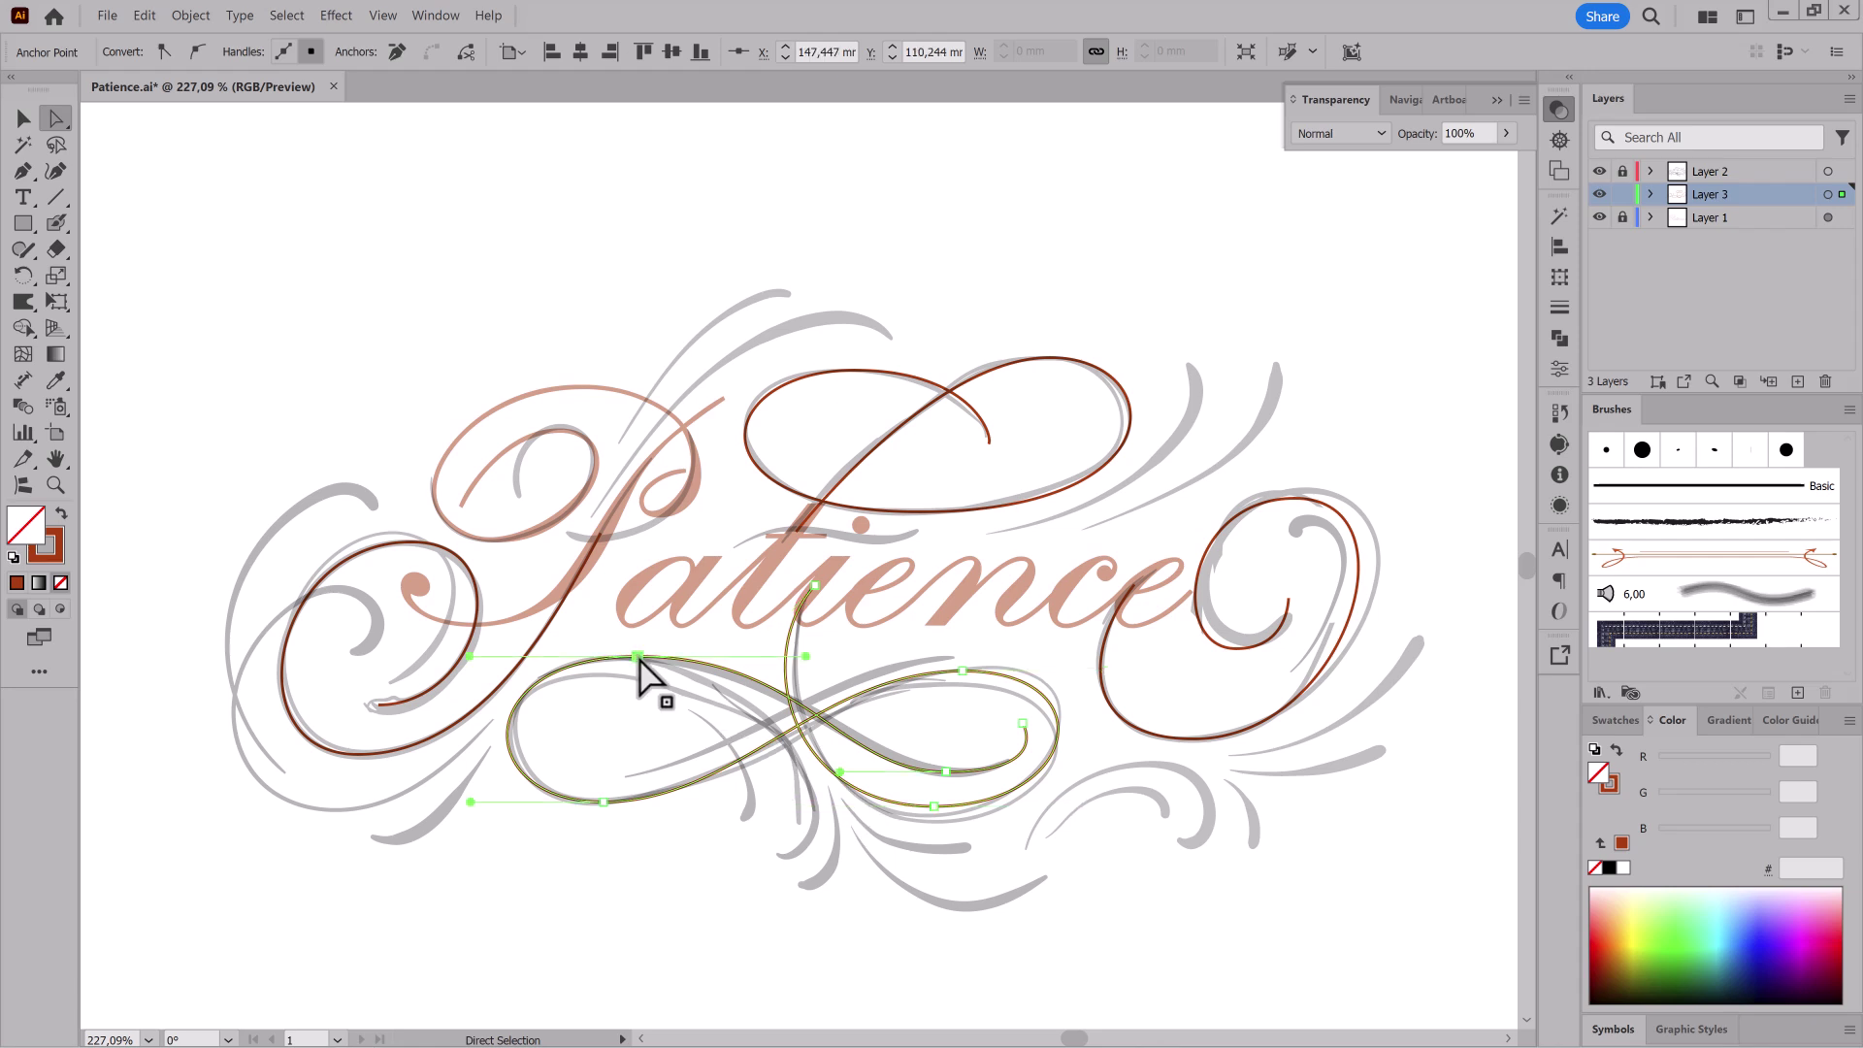
{"action": "left_click_drag", "start_coordinate": [805, 656], "coordinate": [745, 656]}
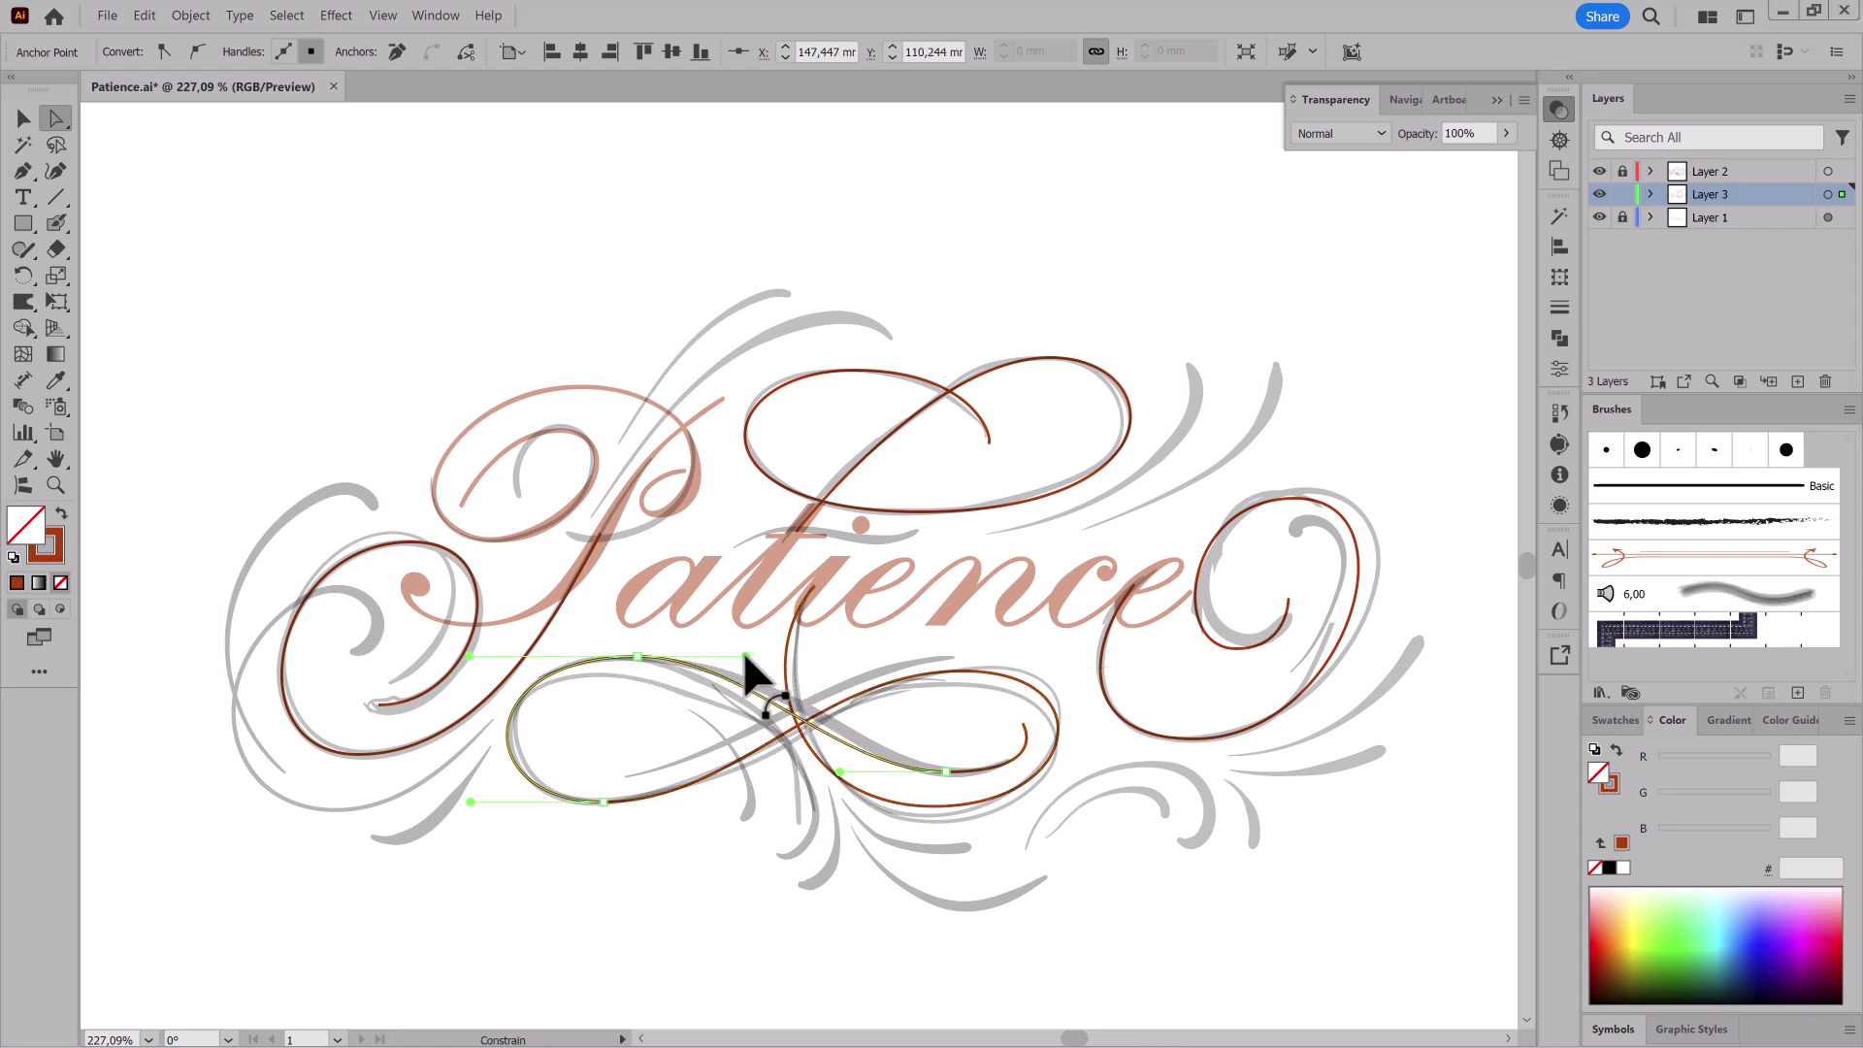
Step: Remove the figure-eight's end inside the right loop and redraw it as a curved tail hanging below the crossing
{"action": "left_click", "coordinate": [1022, 723]}
{"action": "left_click", "coordinate": [396, 53]}
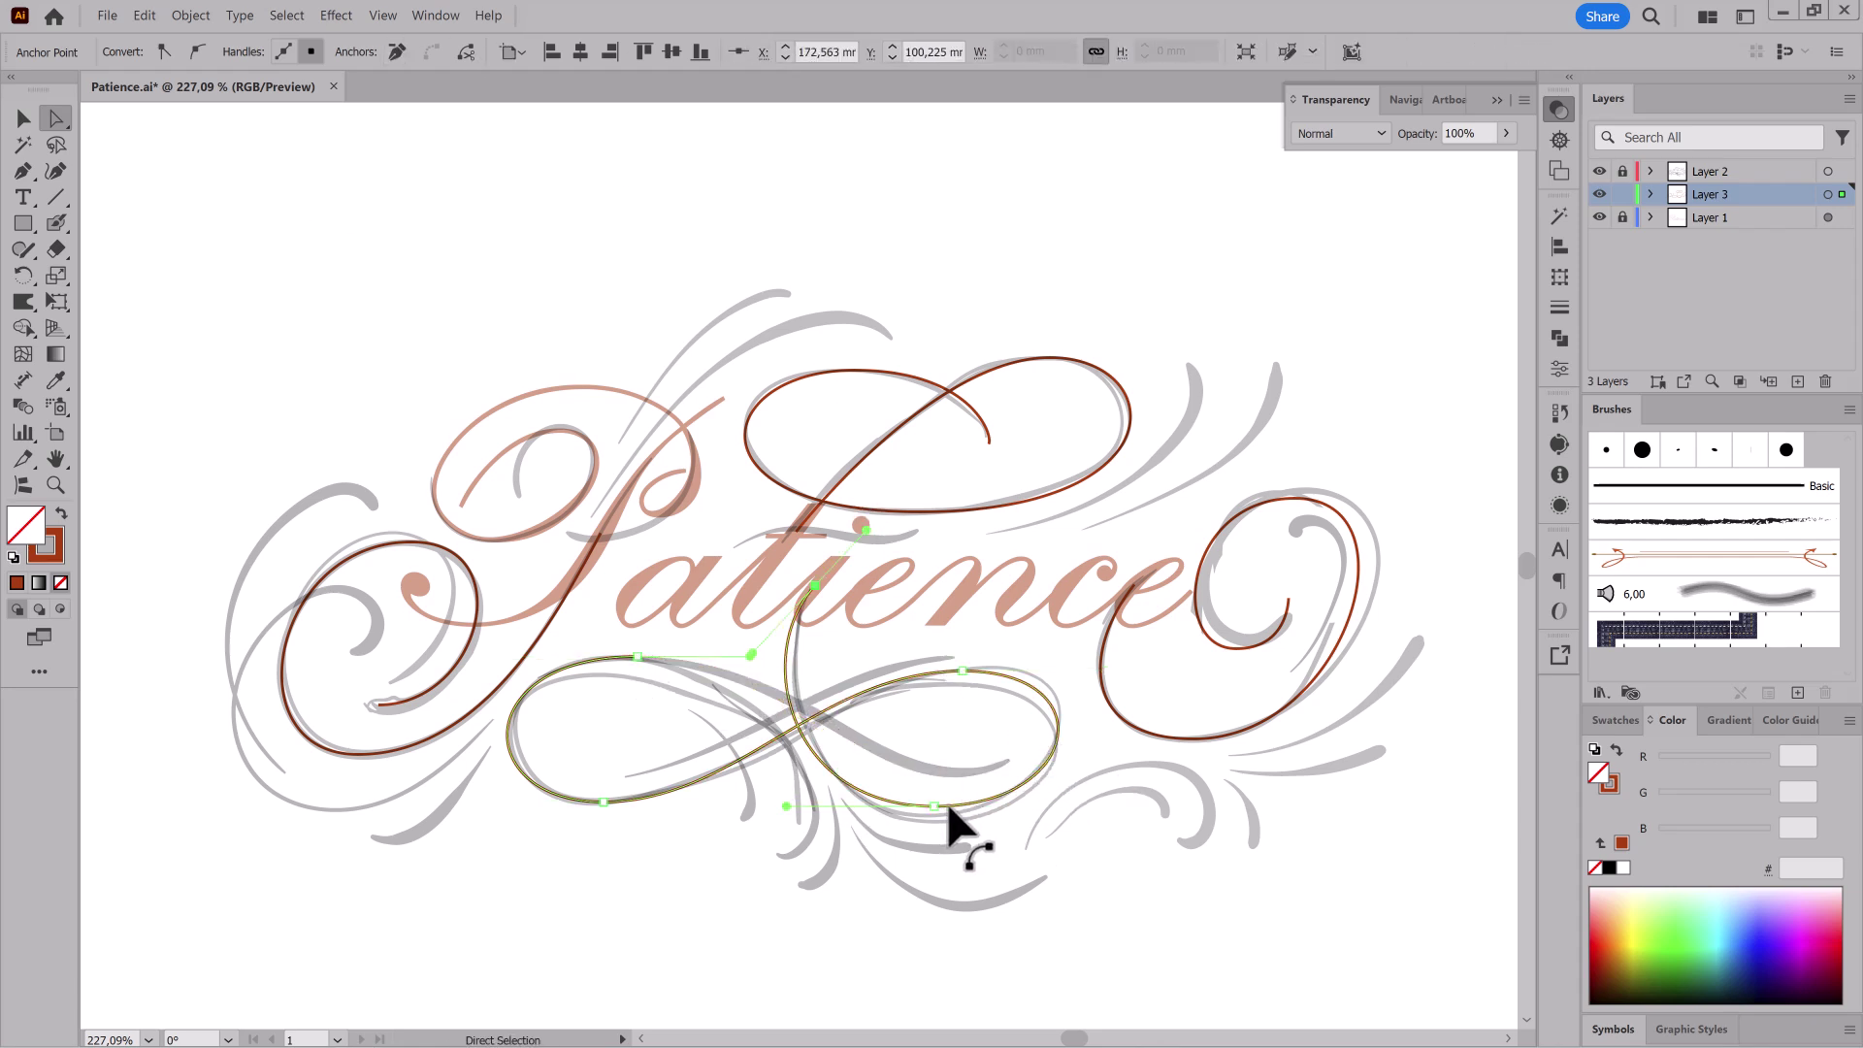
{"action": "left_click", "coordinate": [23, 171]}
{"action": "left_click_drag", "start_coordinate": [637, 657], "coordinate": [706, 656]}
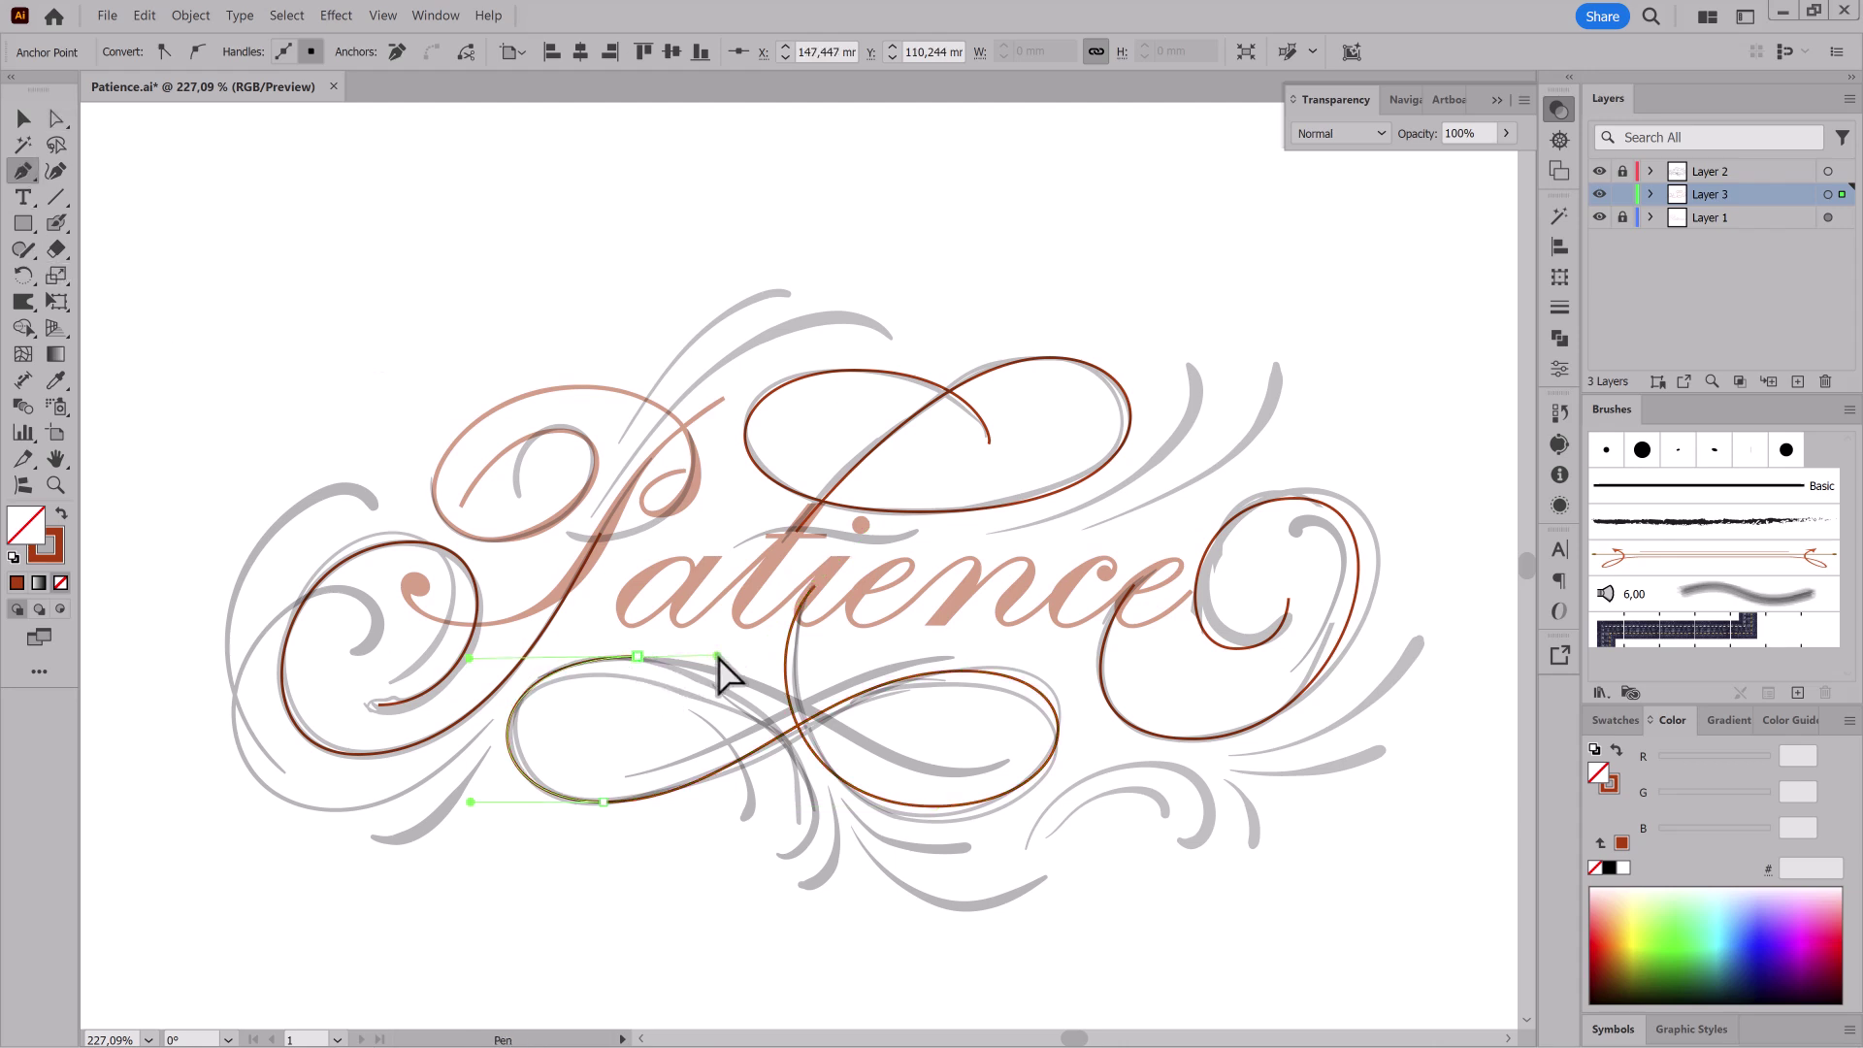
{"action": "left_click_drag", "start_coordinate": [787, 854], "coordinate": [710, 890]}
{"action": "left_click", "coordinate": [609, 920], "text": "ctrl"}
Step: Hide the sketch layer and reshape the e swirl by shifting its top anchor and adjusting its handles
{"action": "left_click", "coordinate": [1600, 172]}
{"action": "left_click_drag", "start_coordinate": [1103, 784], "coordinate": [843, 700]}
{"action": "left_click_drag", "start_coordinate": [843, 700], "coordinate": [884, 732]}
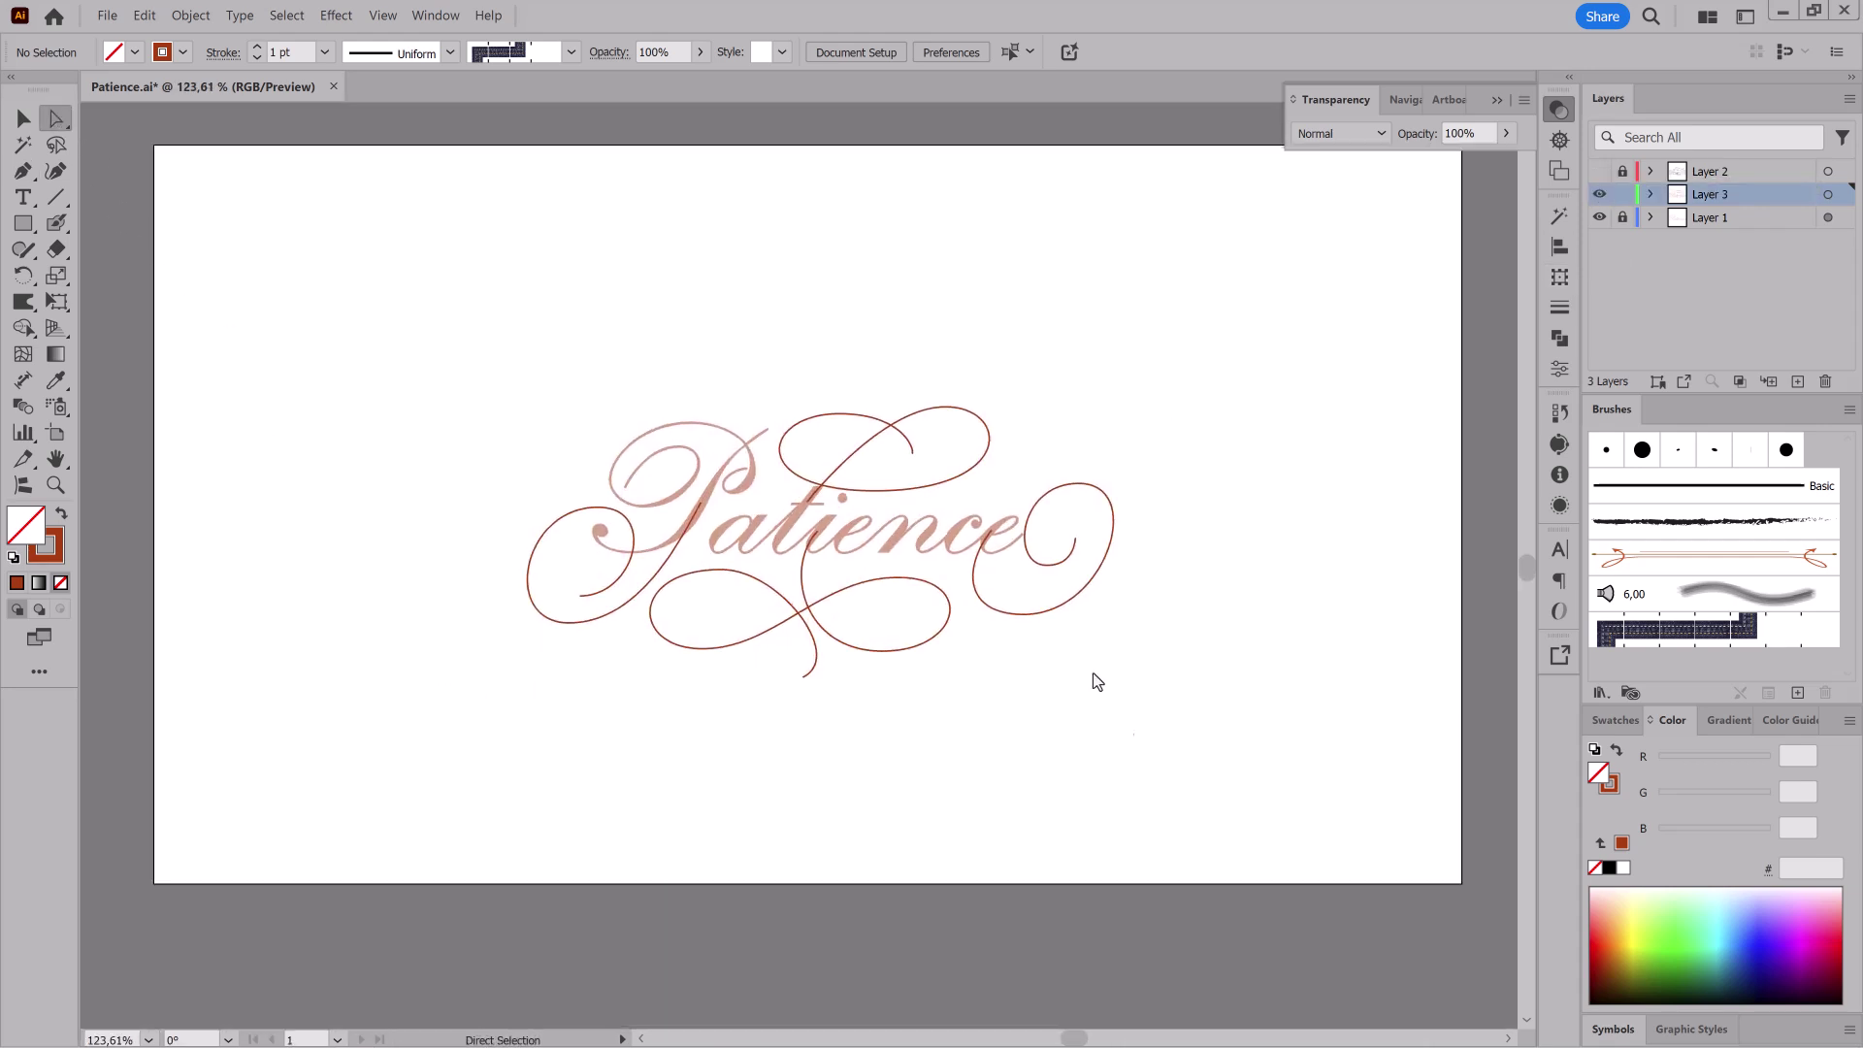
{"action": "left_click_drag", "start_coordinate": [1068, 448], "coordinate": [1238, 488]}
{"action": "left_click_drag", "start_coordinate": [1076, 482], "coordinate": [1085, 489]}
{"action": "left_click_drag", "start_coordinate": [1048, 566], "coordinate": [1014, 490]}
{"action": "left_click", "coordinate": [1083, 490]}
{"action": "left_click", "coordinate": [1023, 614]}
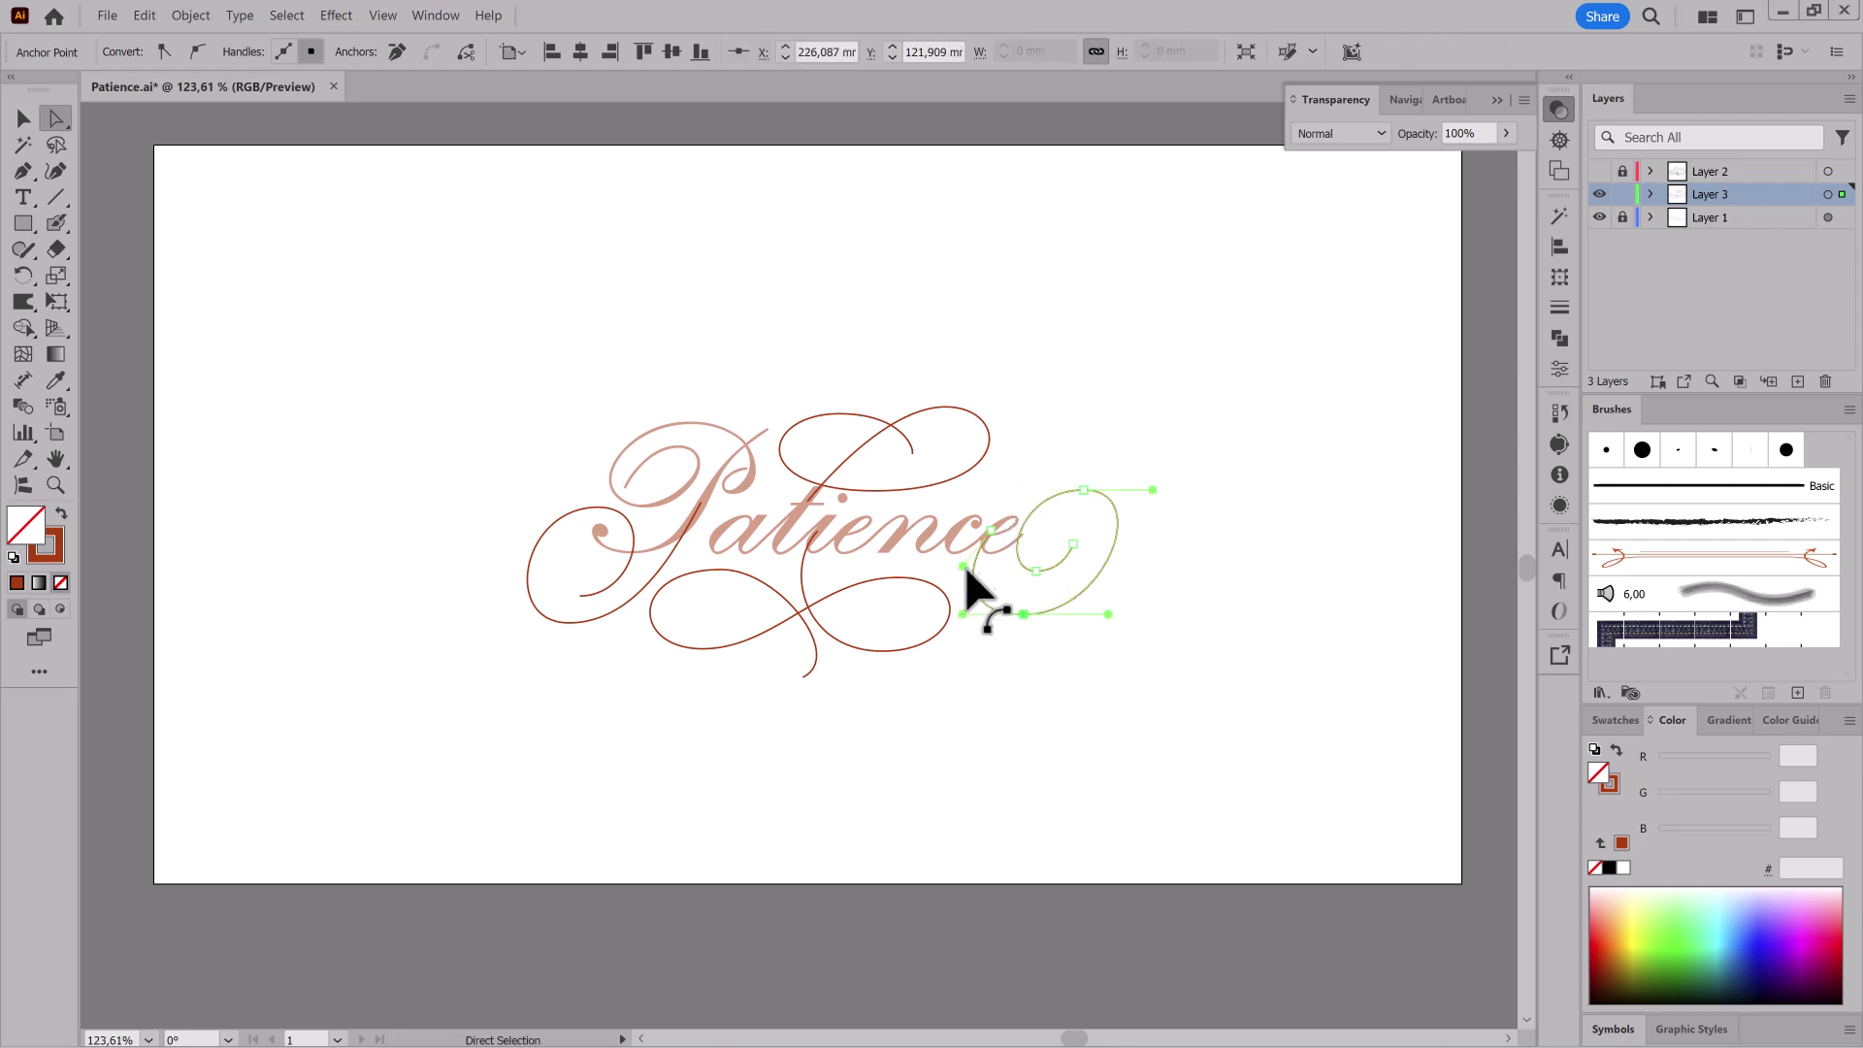
{"action": "left_click", "coordinate": [1078, 696]}
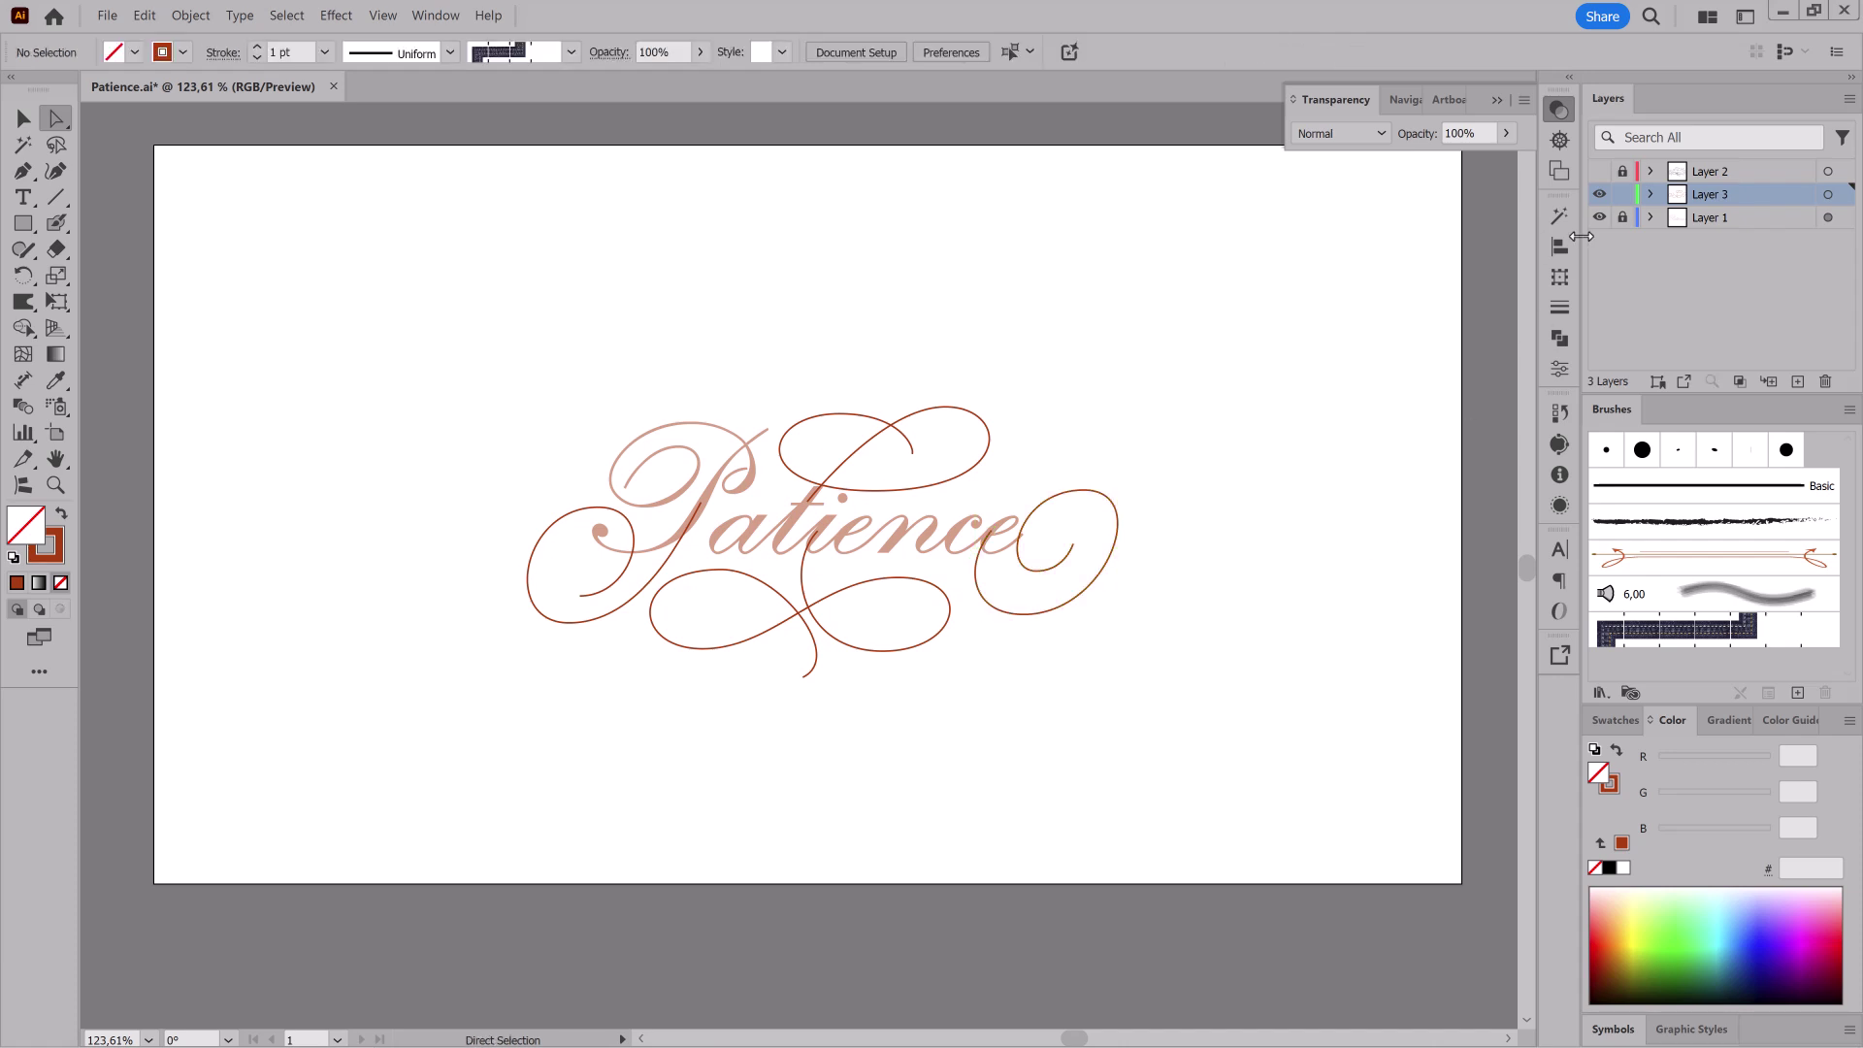
Step: Compare the paths with and without the lettering, and enlarge the P's left curl outward with its anchors and handles
{"action": "left_click", "coordinate": [1601, 218]}
{"action": "left_click", "coordinate": [1602, 218]}
{"action": "left_click", "coordinate": [1602, 218]}
{"action": "left_click", "coordinate": [1600, 218]}
{"action": "left_click_drag", "start_coordinate": [577, 614], "coordinate": [479, 632]}
{"action": "left_click", "coordinate": [596, 508]}
{"action": "left_click_drag", "start_coordinate": [521, 506], "coordinate": [506, 505]}
{"action": "left_click_drag", "start_coordinate": [574, 779], "coordinate": [1027, 579]}
Step: Shift the figure-eight's upper-left anchor and move its tail end with its handle slightly outward
{"action": "left_click", "coordinate": [694, 591]}
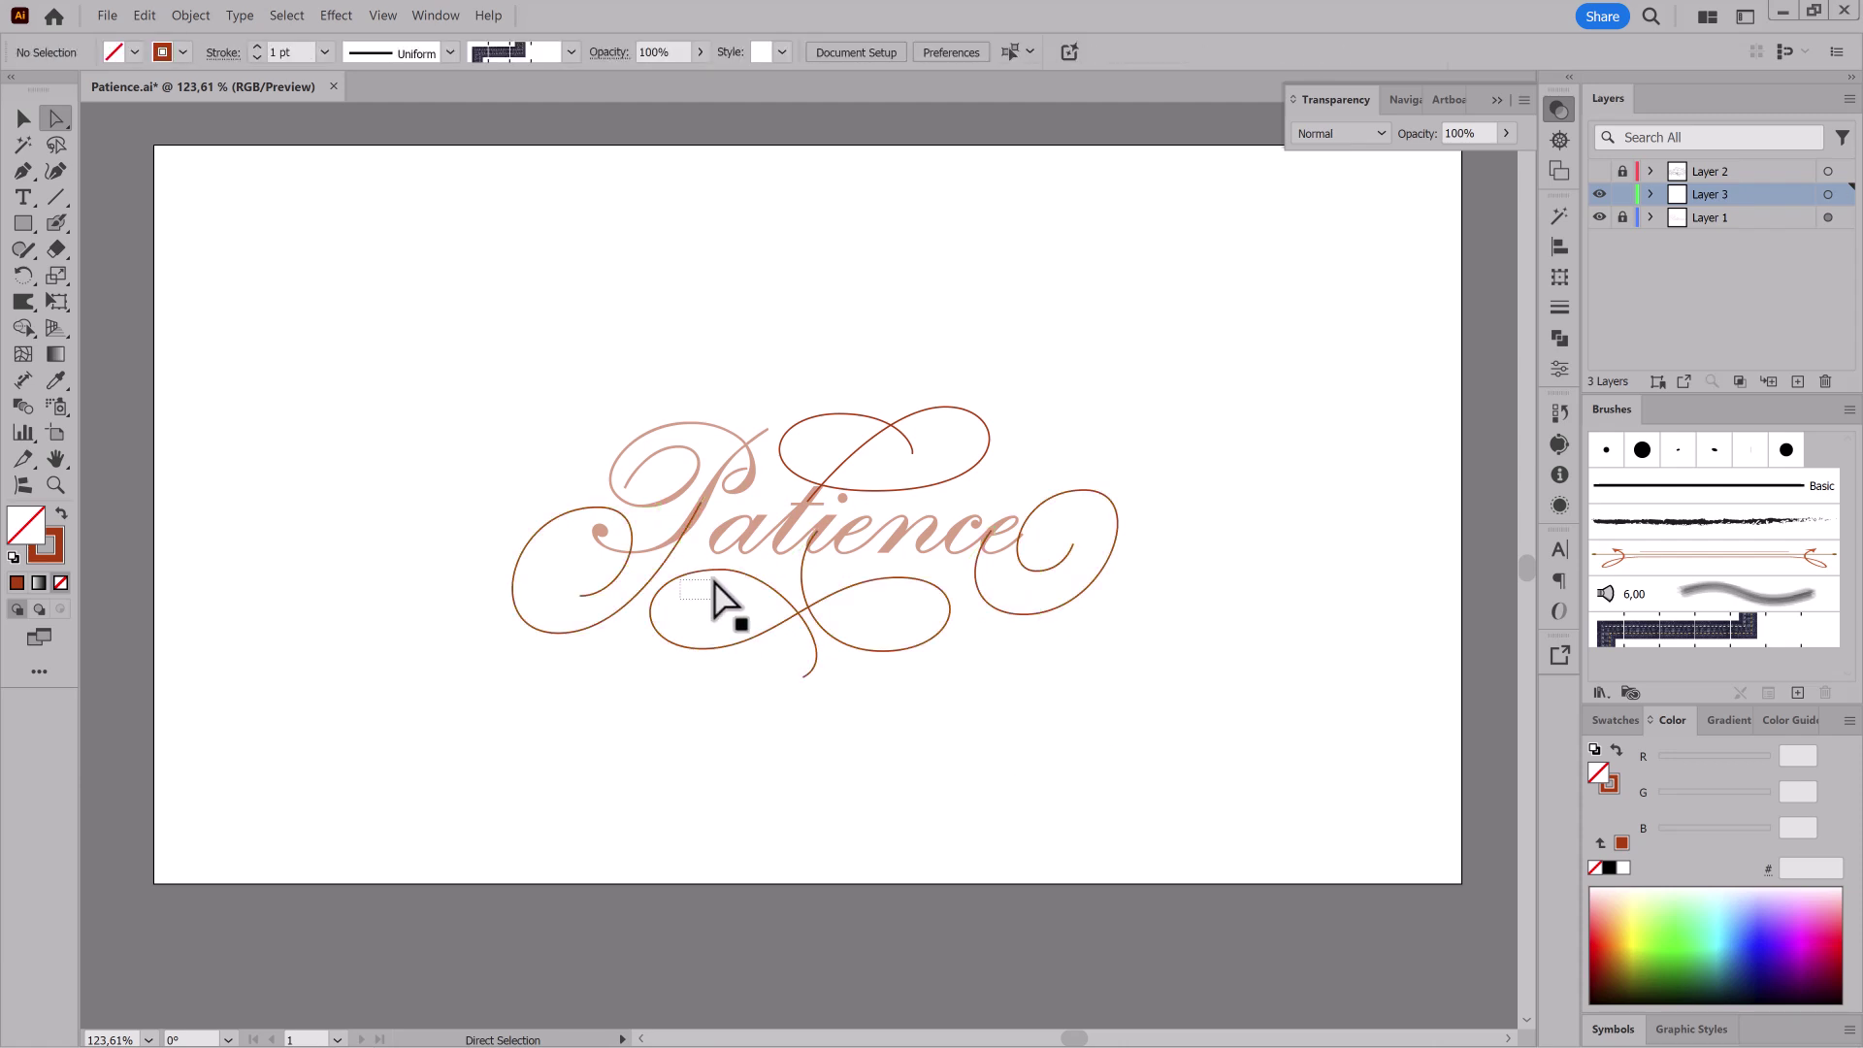
{"action": "left_click", "coordinate": [721, 571]}
{"action": "left_click_drag", "start_coordinate": [721, 571], "coordinate": [714, 575]}
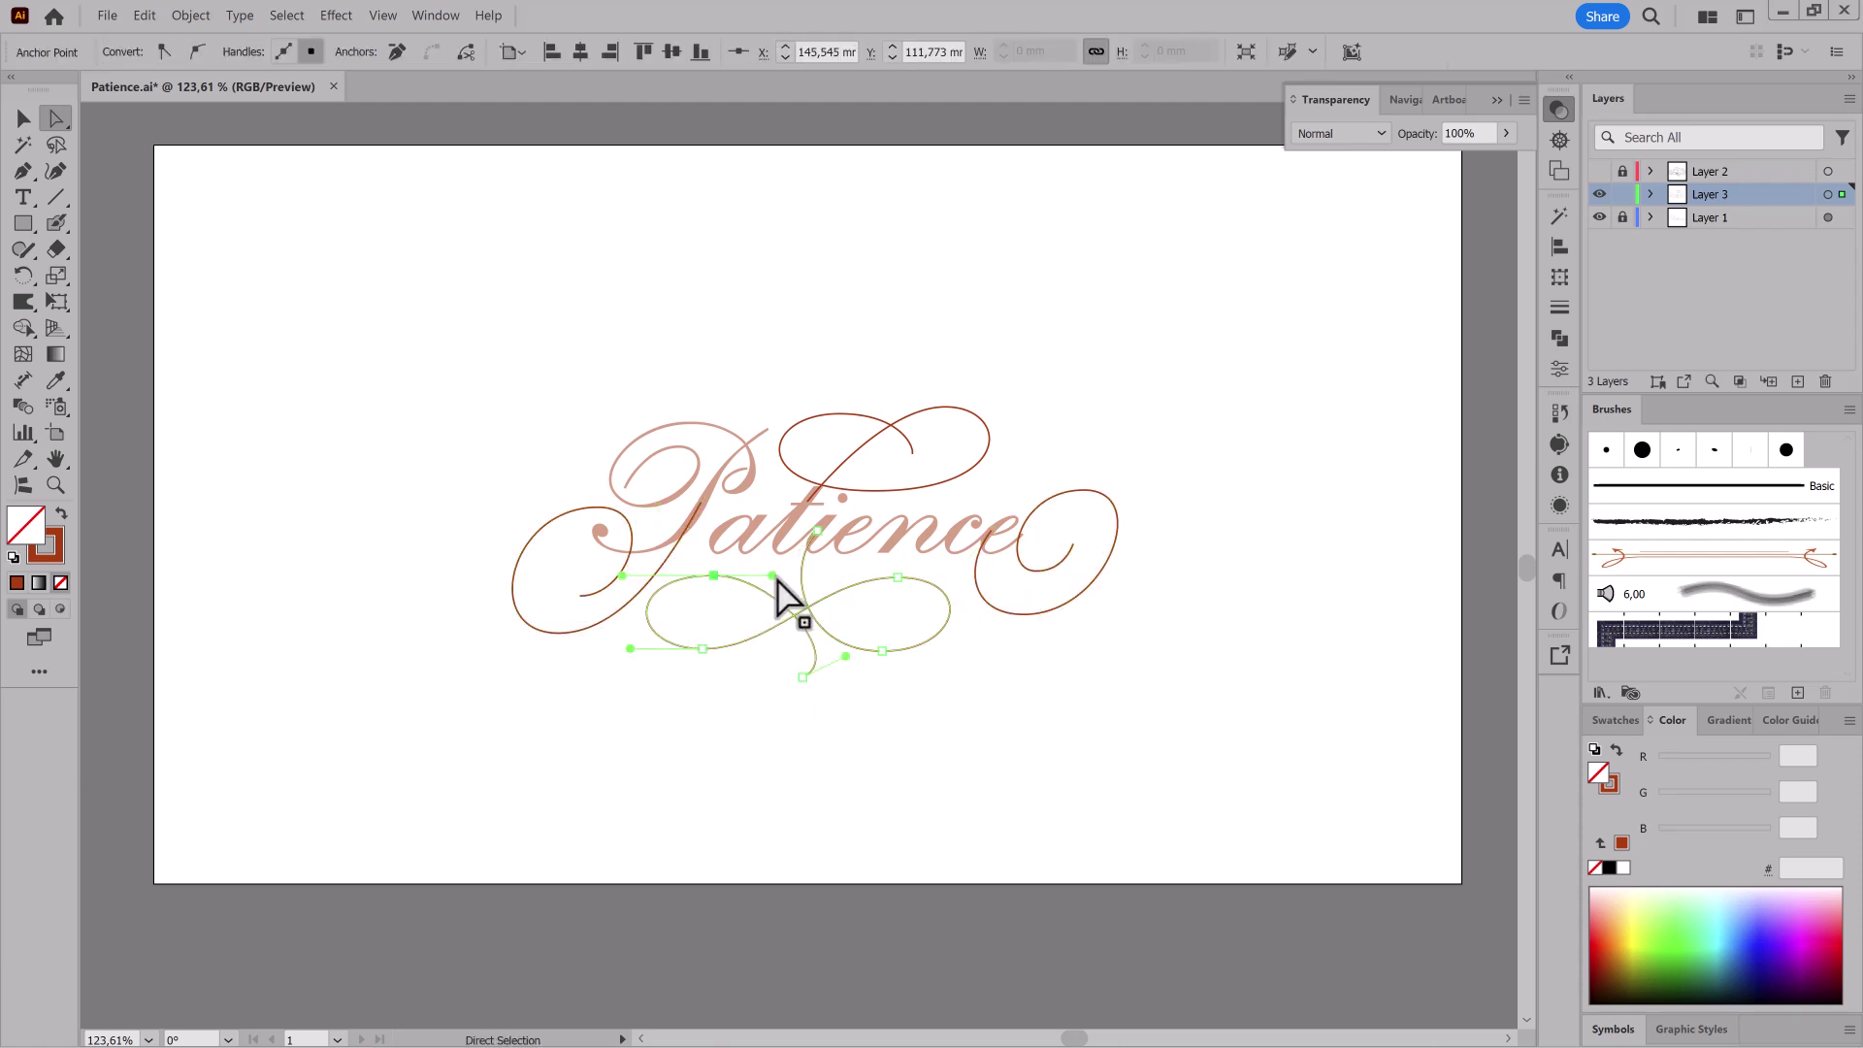
{"action": "left_click_drag", "start_coordinate": [802, 677], "coordinate": [792, 678]}
{"action": "left_click_drag", "start_coordinate": [835, 657], "coordinate": [831, 655]}
{"action": "left_click", "coordinate": [943, 772]}
{"action": "left_click_drag", "start_coordinate": [535, 777], "coordinate": [950, 652]}
Step: Compare the traced flourishes with the Layer 2 sketch, leaving the sketch hidden
{"action": "left_click", "coordinate": [1598, 172]}
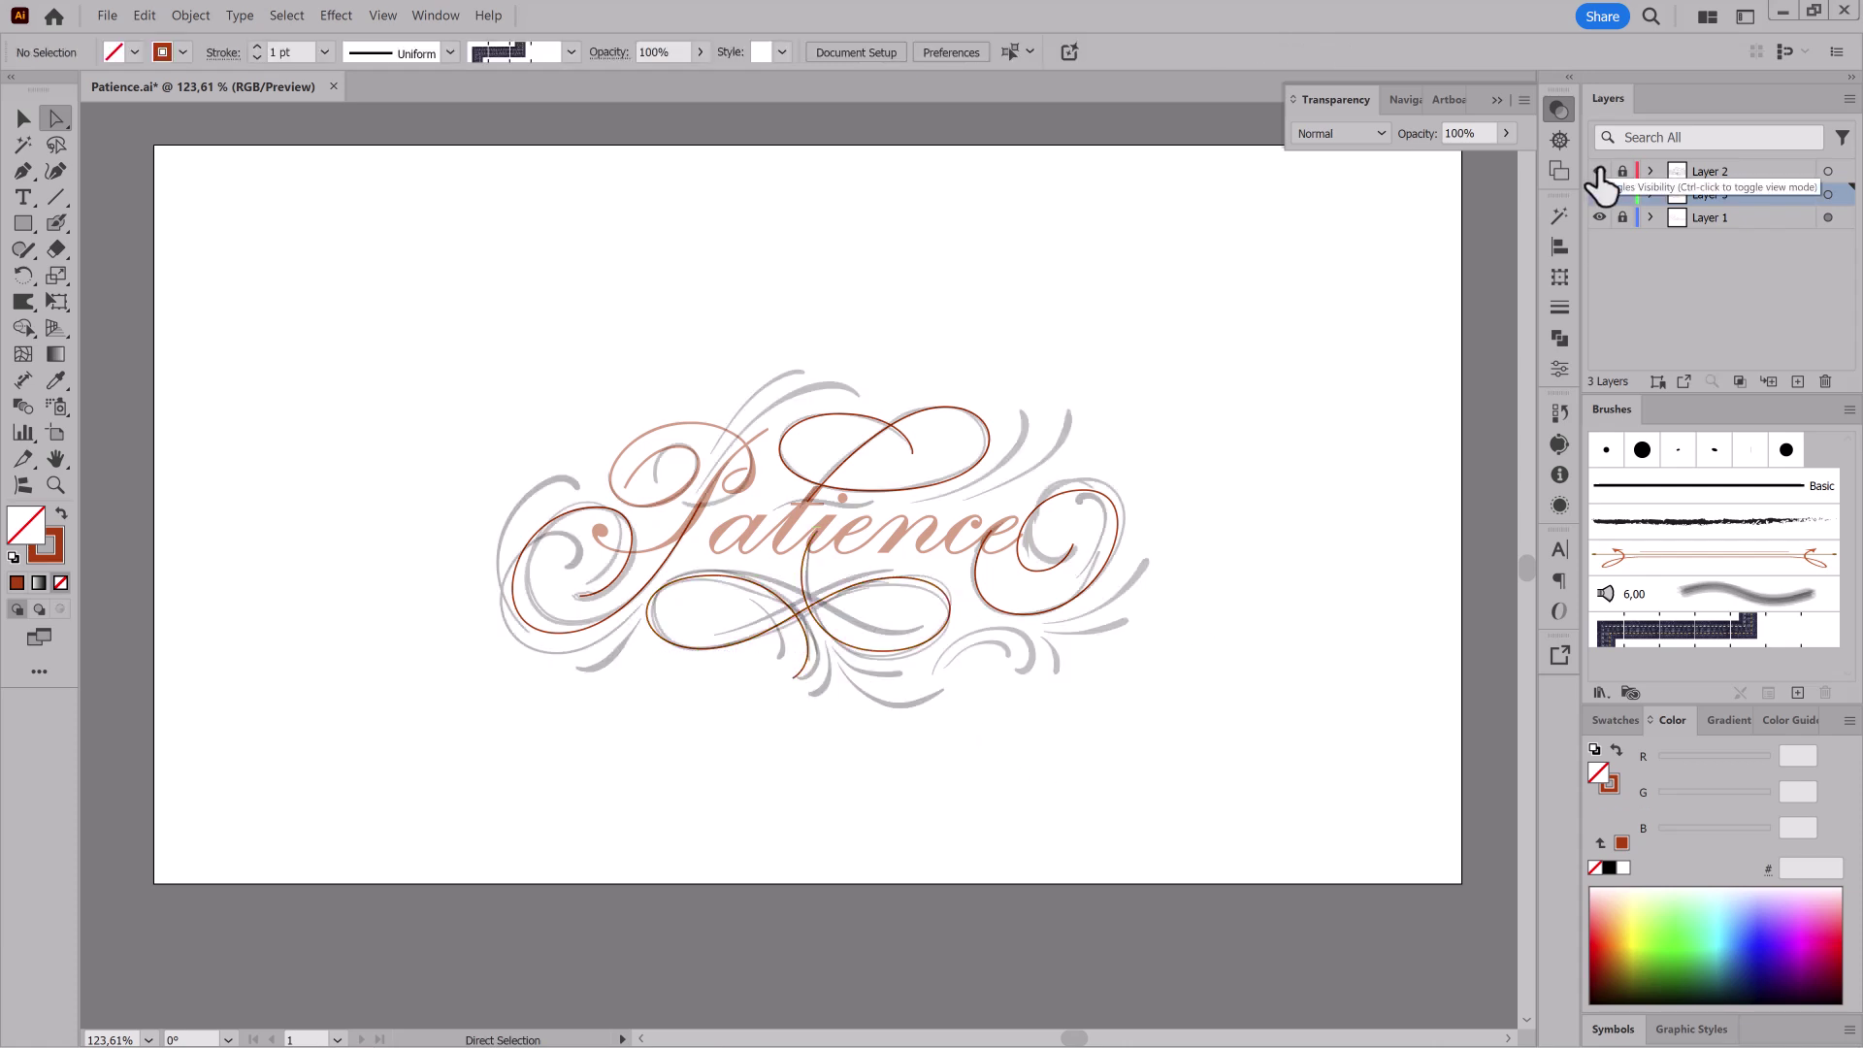
{"action": "left_click", "coordinate": [1599, 171]}
{"action": "left_click", "coordinate": [1599, 171]}
{"action": "left_click", "coordinate": [1598, 172]}
{"action": "left_click", "coordinate": [1599, 172]}
{"action": "left_click", "coordinate": [1599, 172]}
Step: Select all the traced paths and increase their stroke weight
{"action": "left_click_drag", "start_coordinate": [468, 563], "coordinate": [650, 616]}
{"action": "left_click_drag", "start_coordinate": [528, 463], "coordinate": [606, 545]}
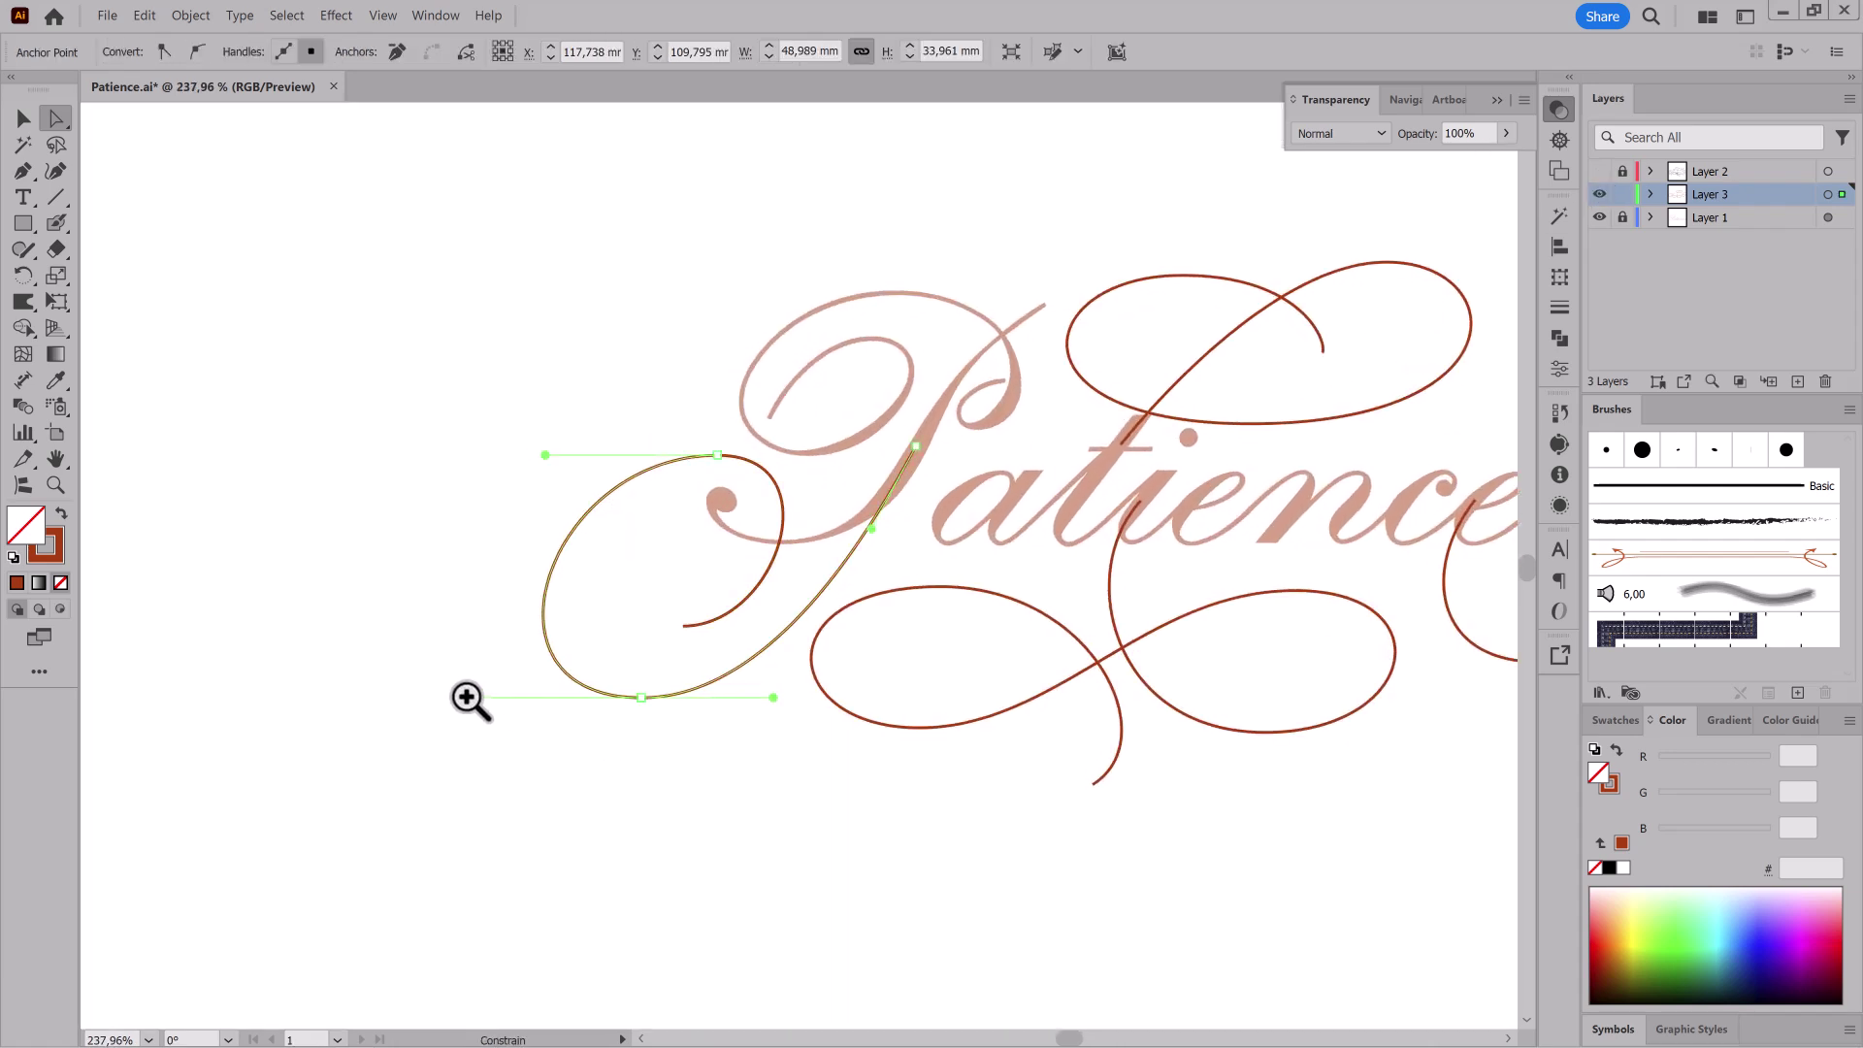
{"action": "key", "text": "ctrl+shift+a"}
{"action": "key", "text": "ctrl+a"}
{"action": "left_click", "coordinate": [257, 47]}
{"action": "left_click", "coordinate": [1152, 580]}
{"action": "left_click_drag", "start_coordinate": [1154, 586], "coordinate": [1329, 577]}
{"action": "left_click_drag", "start_coordinate": [1358, 570], "coordinate": [1194, 584]}
{"action": "left_click_drag", "start_coordinate": [1035, 649], "coordinate": [1172, 680]}
{"action": "key", "text": "ctrl+z"}
{"action": "key", "text": "v"}
{"action": "left_click", "coordinate": [994, 862]}
{"action": "left_click", "coordinate": [974, 680]}
{"action": "key", "text": "ctrl+z"}
Step: Reduce the stroke weight of the figure-eight flourish to 1.6 pt in 0.1 pt steps
{"action": "left_click", "coordinate": [256, 58], "text": "ctrl"}
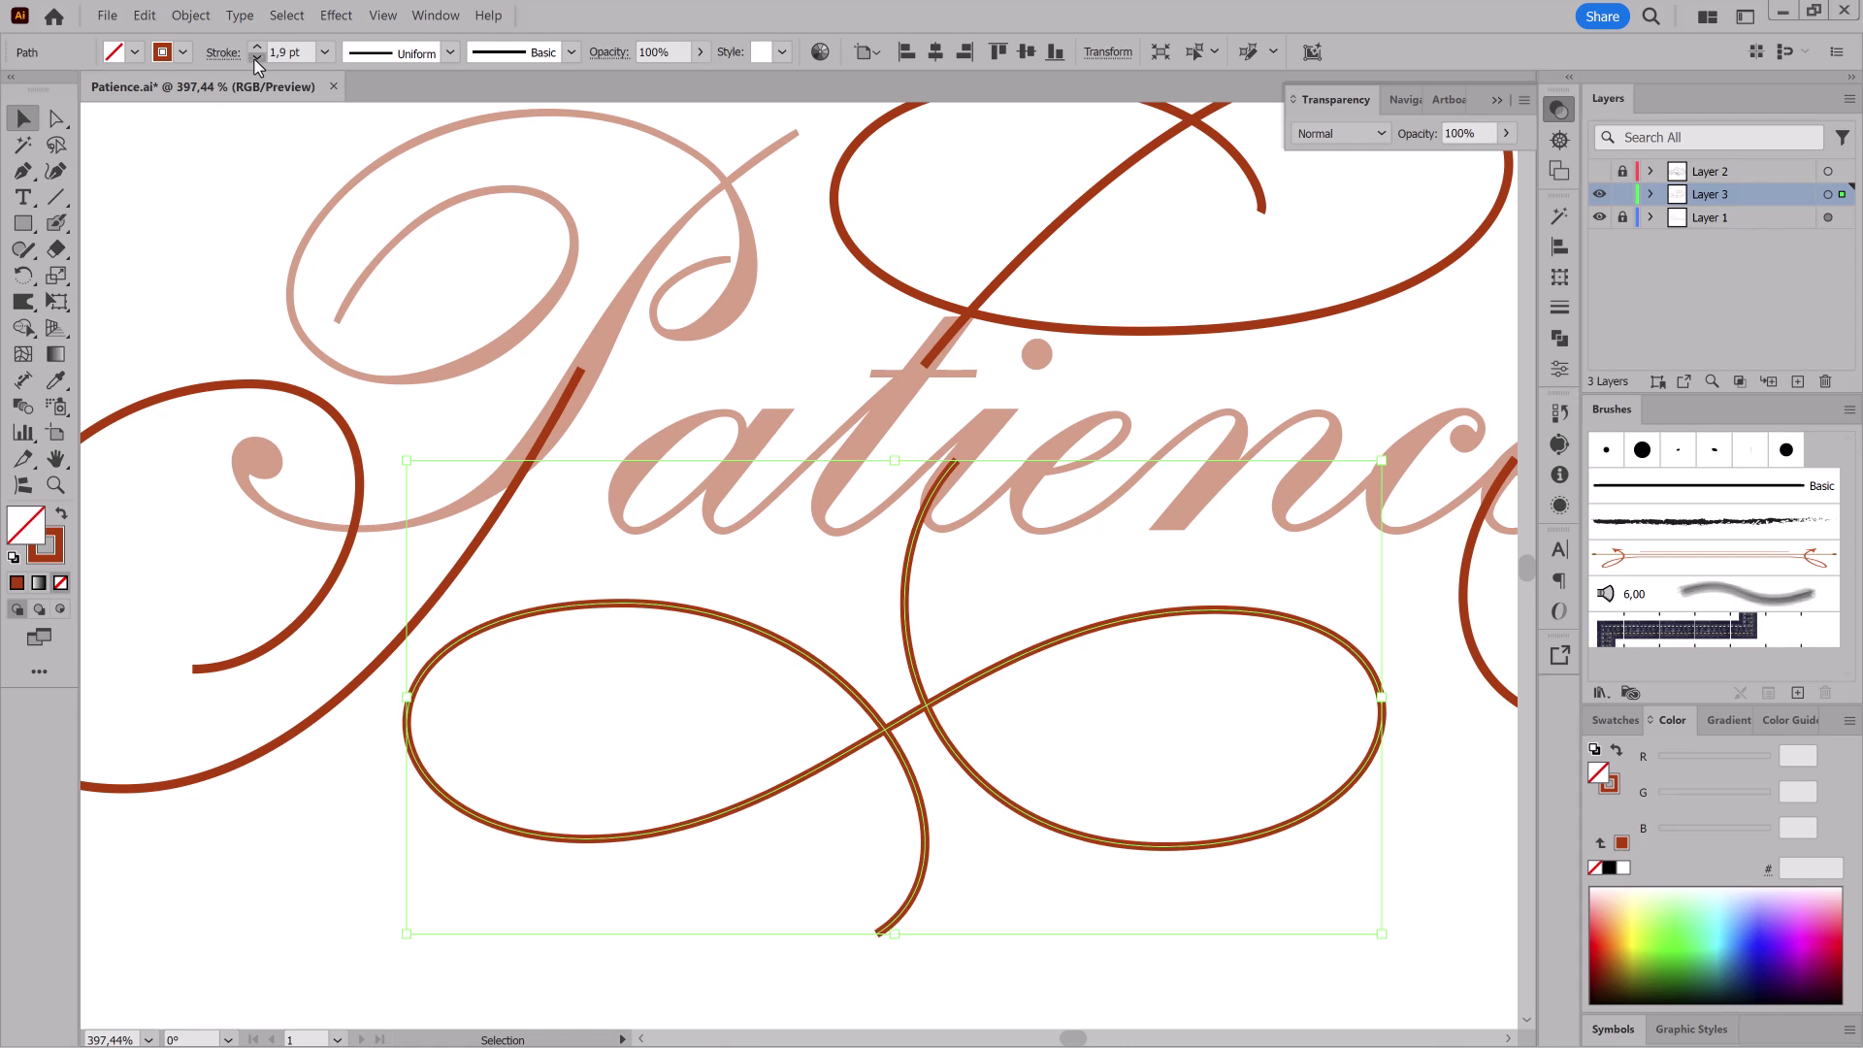
{"action": "left_click", "coordinate": [257, 60], "text": "ctrl"}
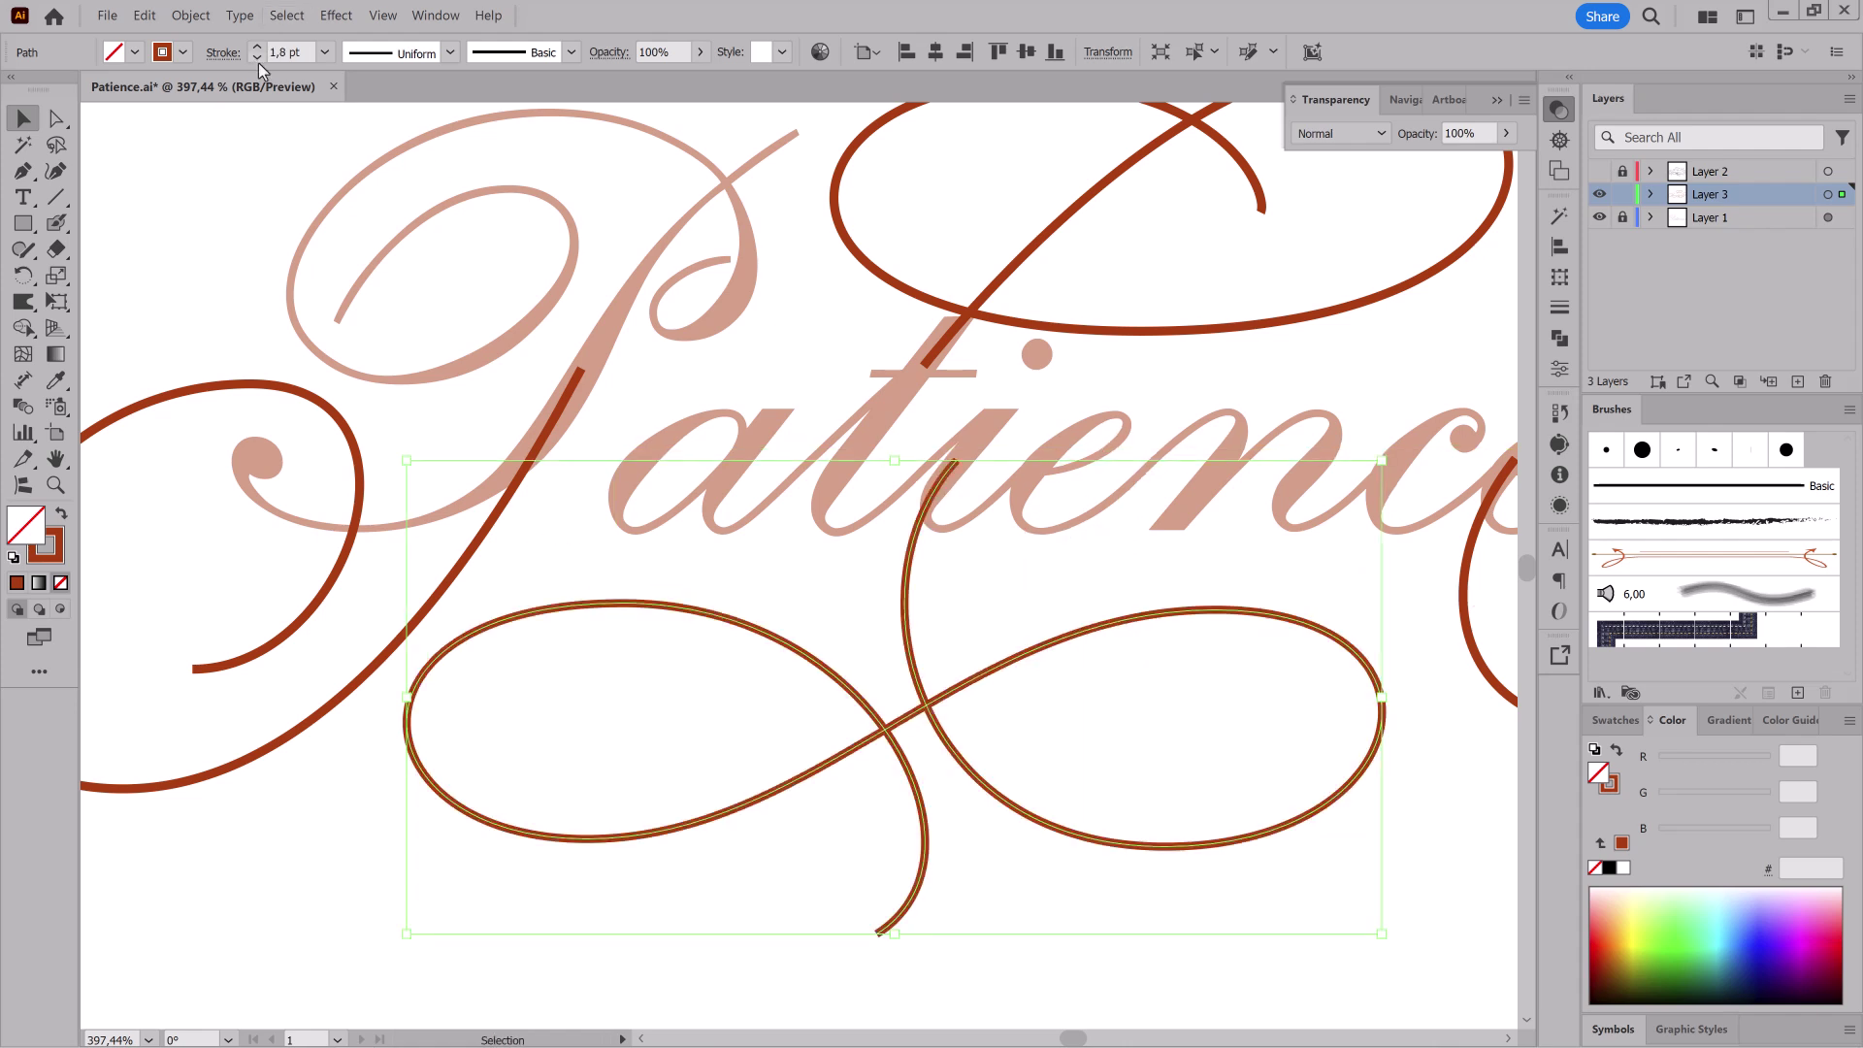
{"action": "left_click", "coordinate": [257, 59], "text": "ctrl"}
{"action": "left_click", "coordinate": [258, 59], "text": "ctrl"}
Step: Set the stroke weight of all paths on Layer 3 to 1.6 pt and deselect them
{"action": "left_click", "coordinate": [1827, 195]}
{"action": "left_click", "coordinate": [325, 54]}
{"action": "left_click", "coordinate": [339, 171]}
{"action": "left_click", "coordinate": [257, 59], "text": "ctrl"}
{"action": "left_click", "coordinate": [257, 60], "text": "ctrl"}
{"action": "left_click", "coordinate": [257, 59], "text": "ctrl"}
{"action": "left_click", "coordinate": [257, 59], "text": "ctrl"}
{"action": "left_click", "coordinate": [242, 176], "text": "ctrl"}
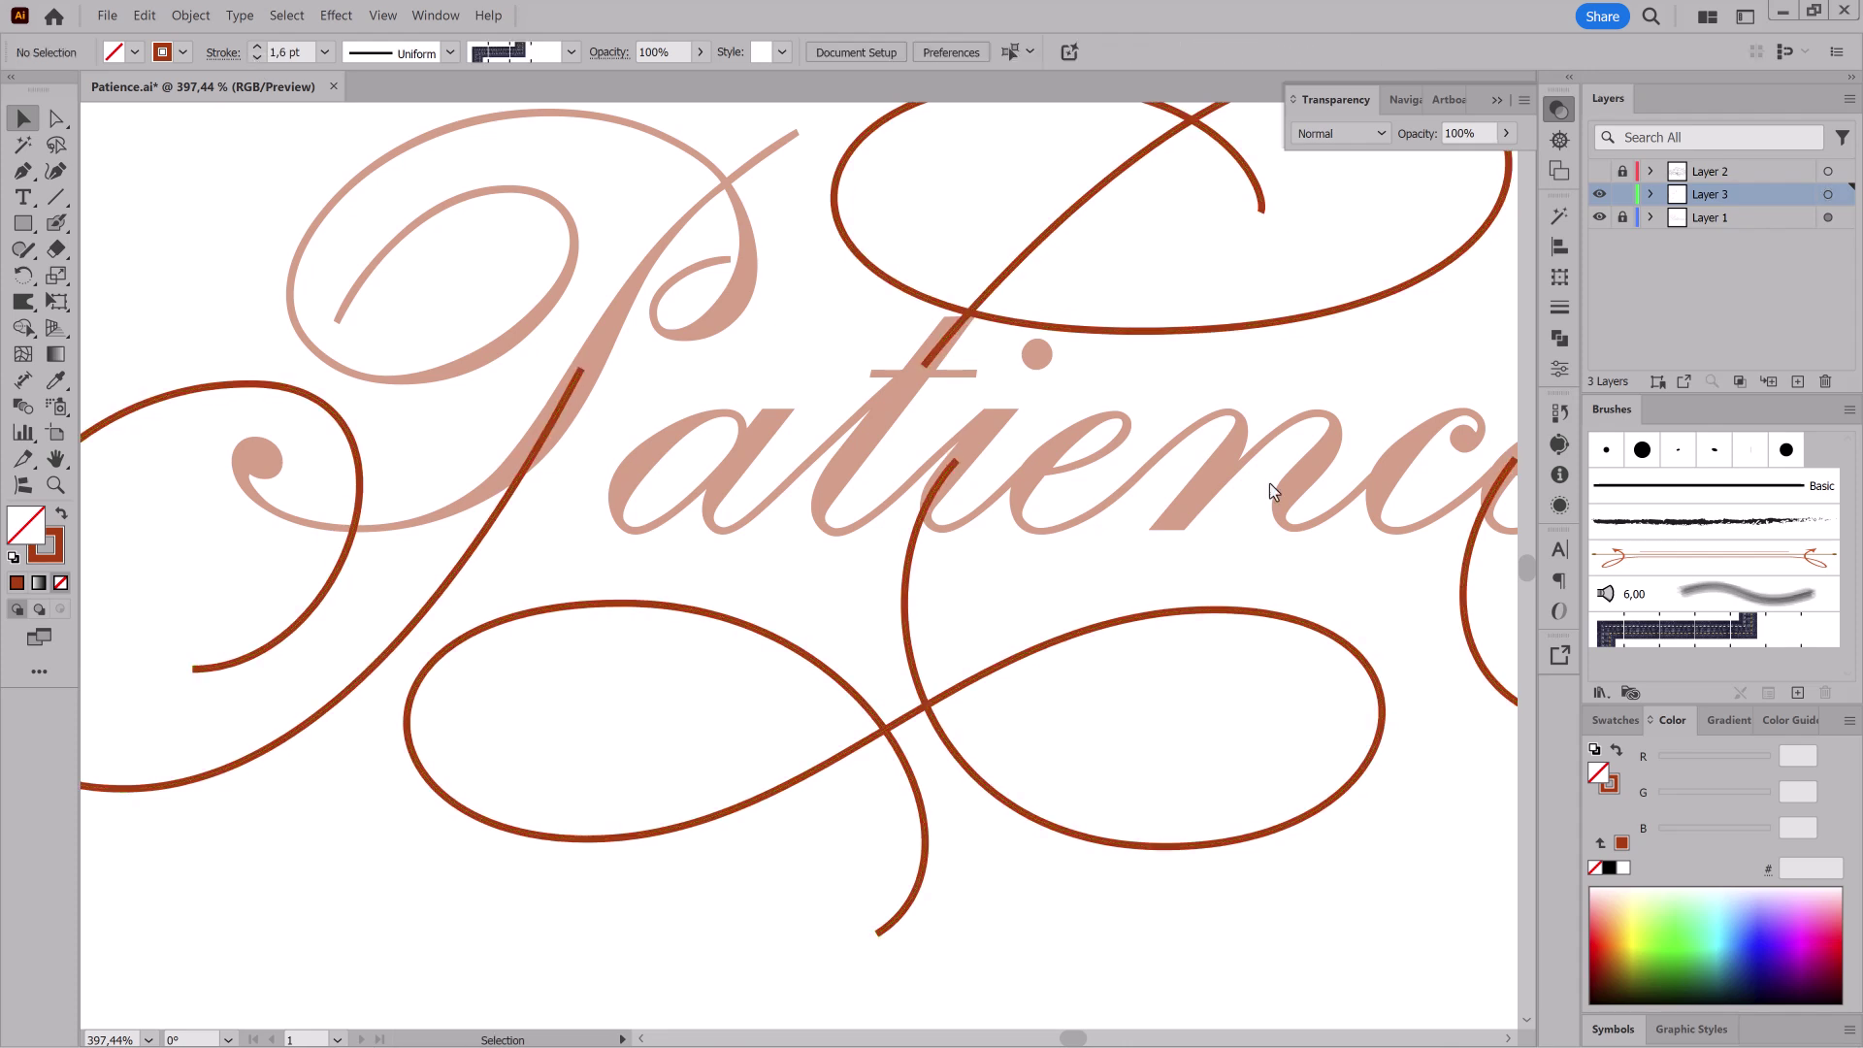
Step: Check the stroke options of all the traced paths and look over the left curl
{"action": "key", "text": "ctrl+a"}
{"action": "left_click", "coordinate": [1559, 307]}
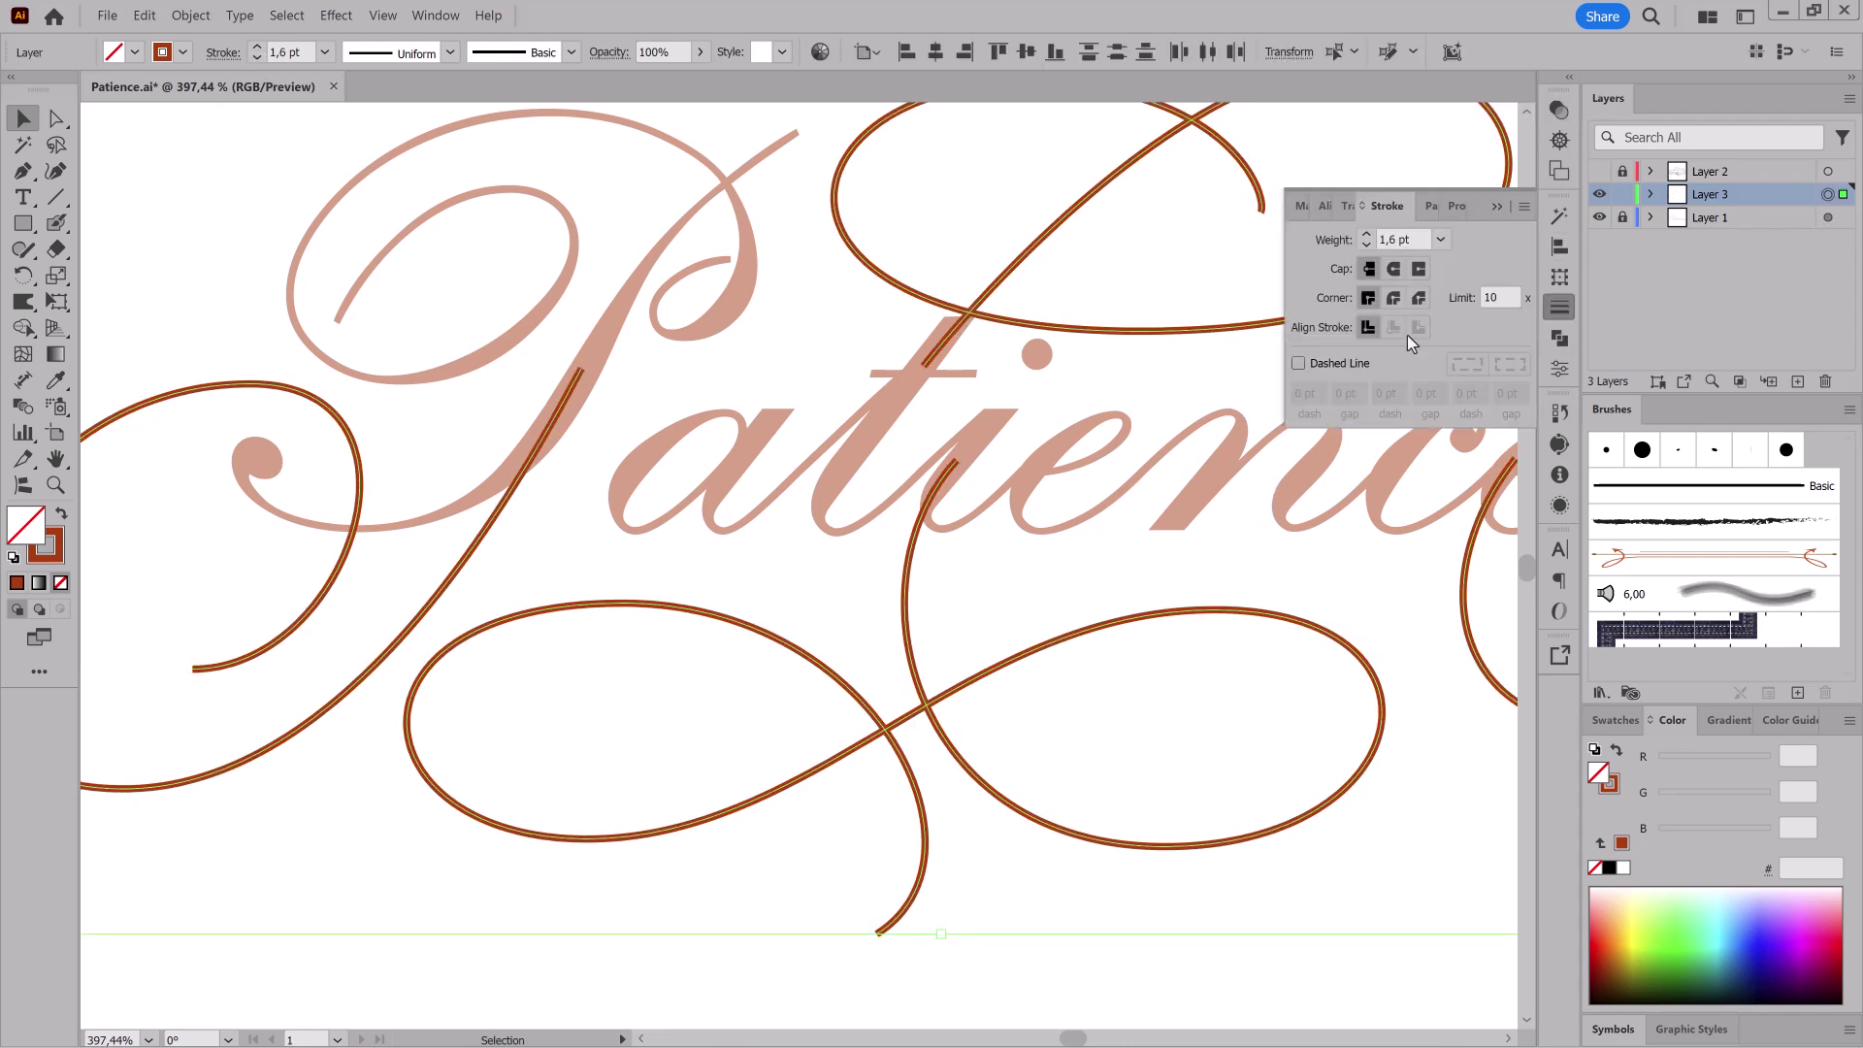
{"action": "left_click", "coordinate": [1499, 206]}
{"action": "left_click_drag", "start_coordinate": [621, 507], "coordinate": [998, 528]}
{"action": "left_click", "coordinate": [191, 252]}
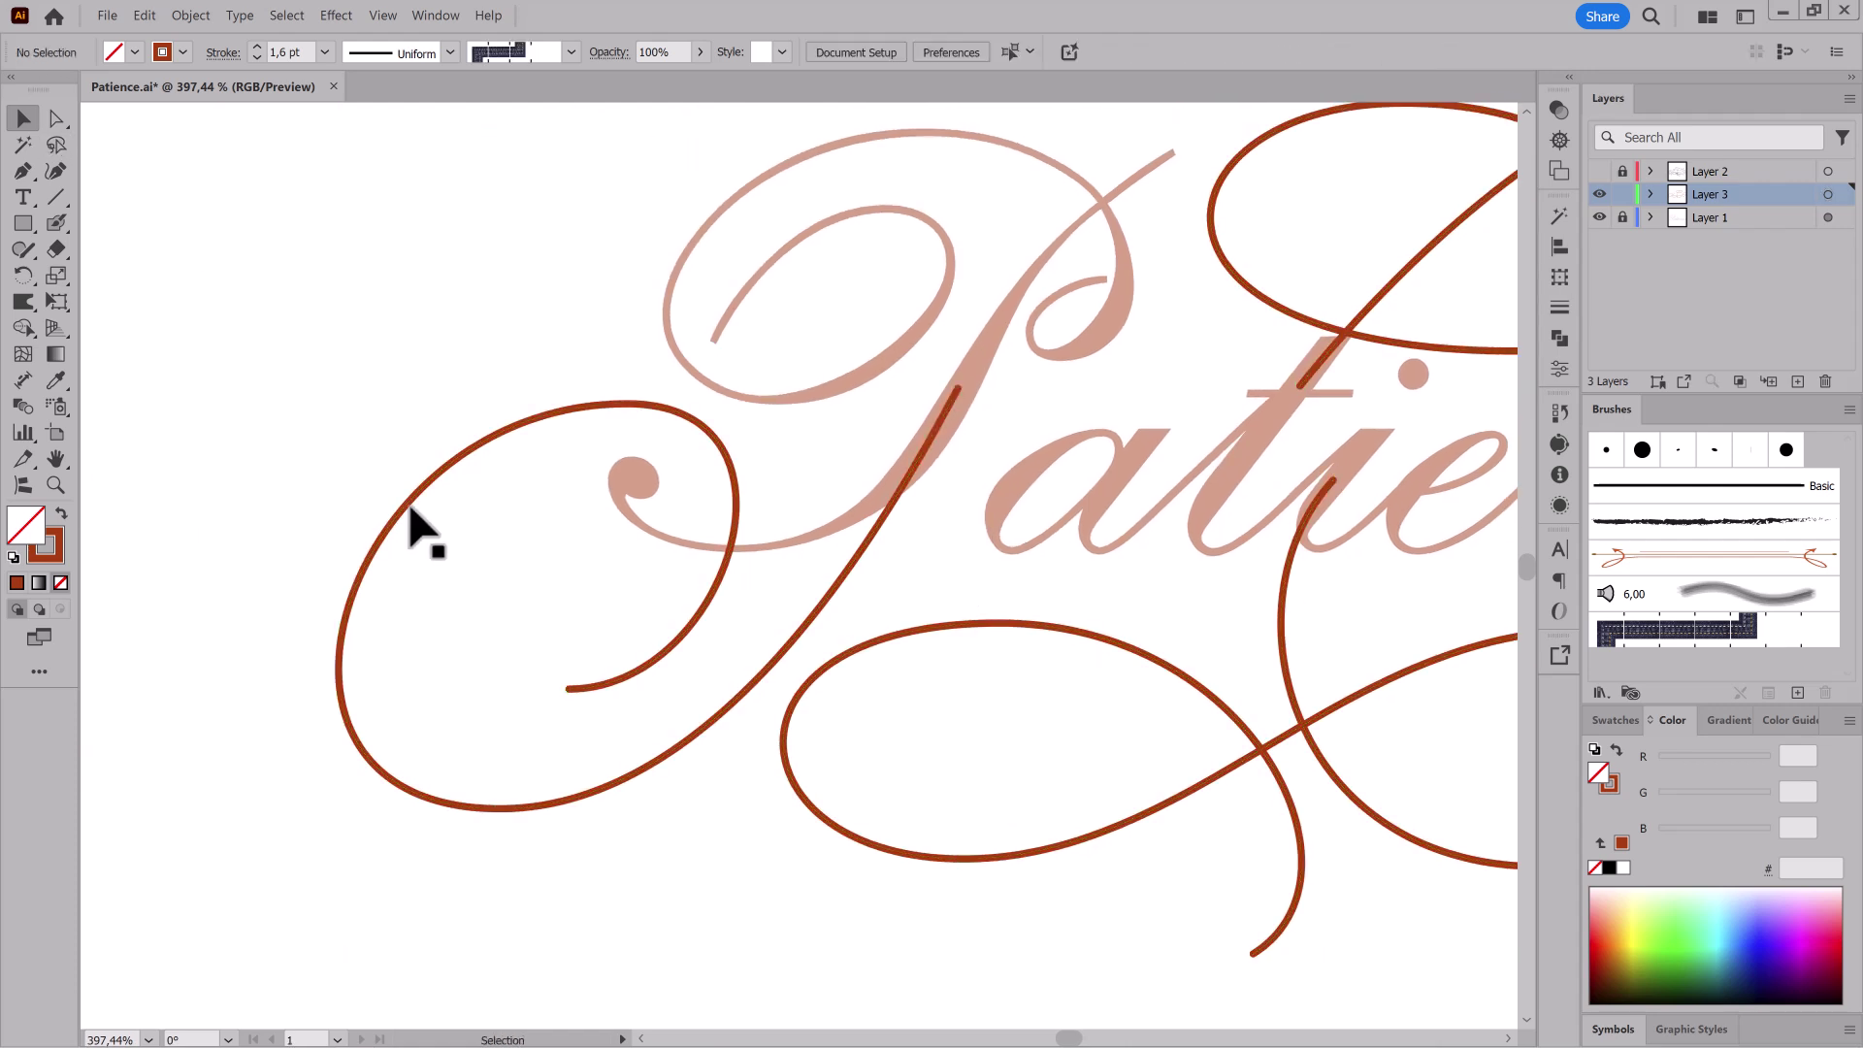
Step: Duplicate Layer 3 and select all the artwork on the copy
{"action": "left_click_drag", "start_coordinate": [1763, 201], "coordinate": [1798, 382]}
{"action": "left_click", "coordinate": [1827, 194]}
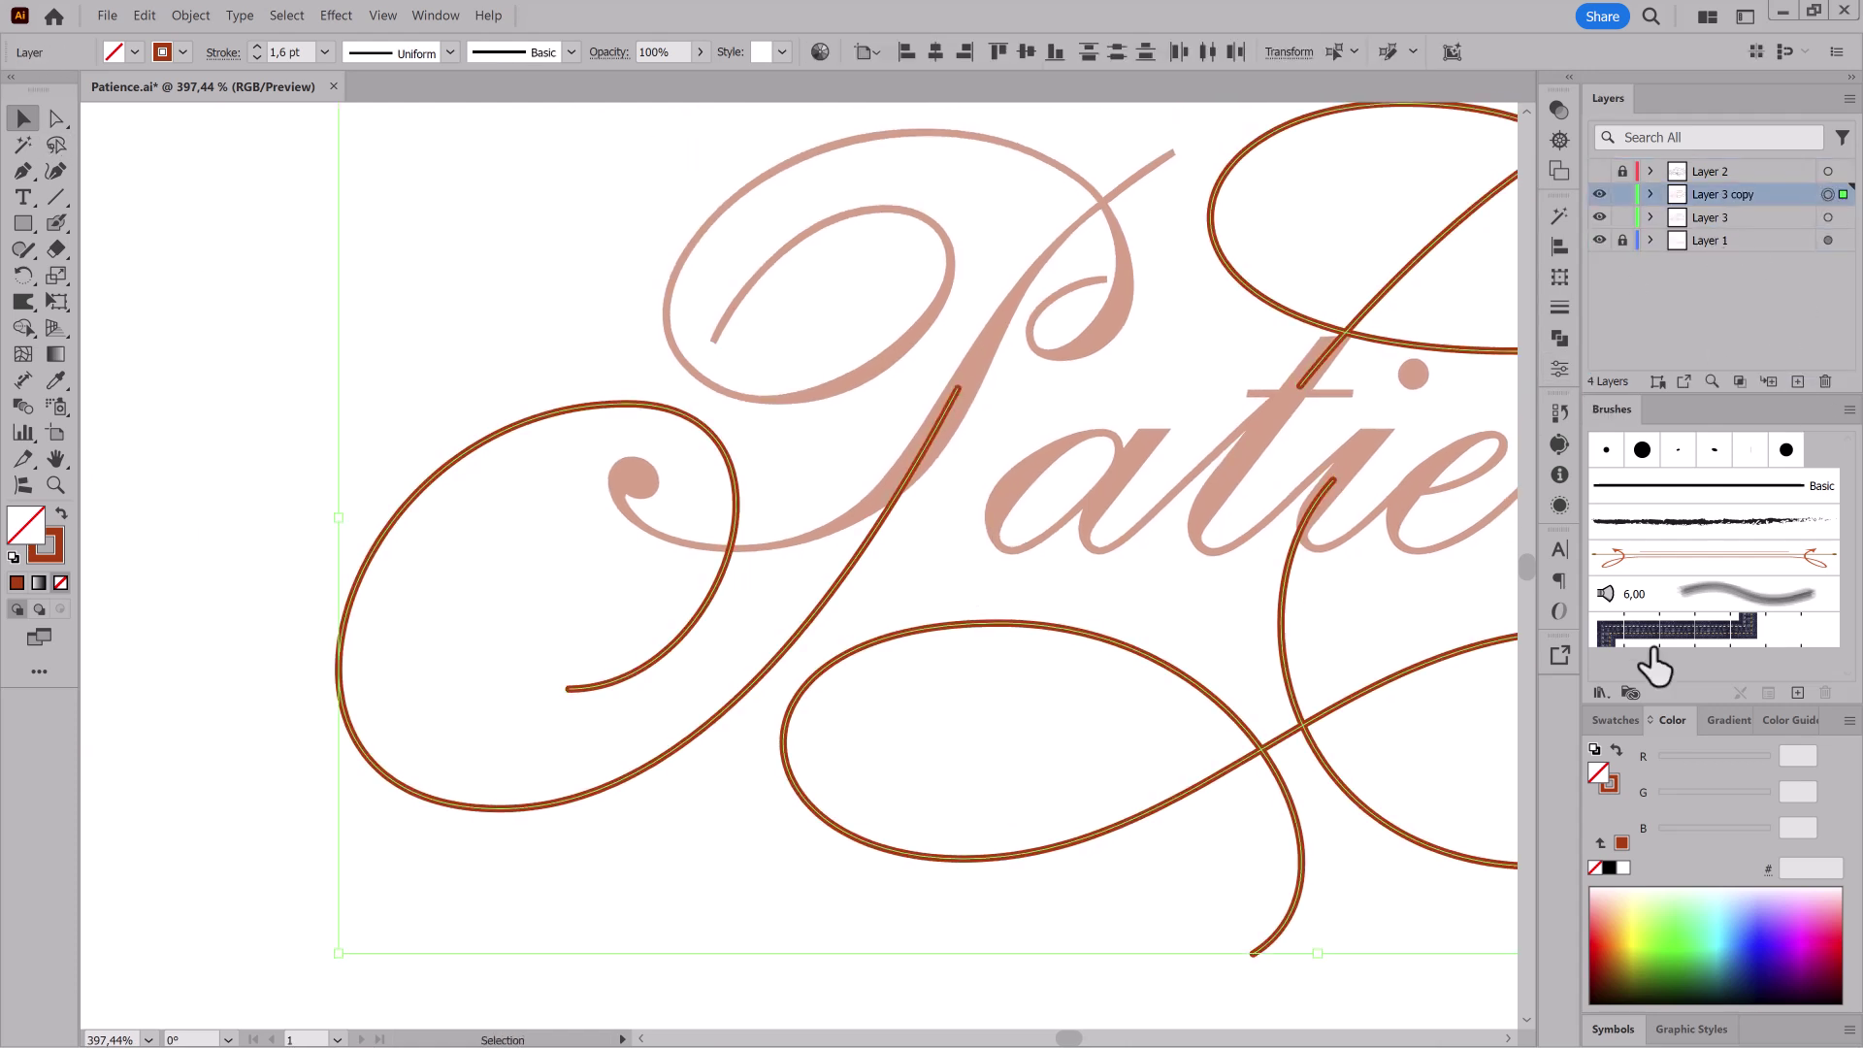
Step: Set the stroke colour of the flourishes on Layer 3 copy to black and lock the original Layer 3
{"action": "left_click", "coordinate": [1609, 867]}
{"action": "key", "text": "a"}
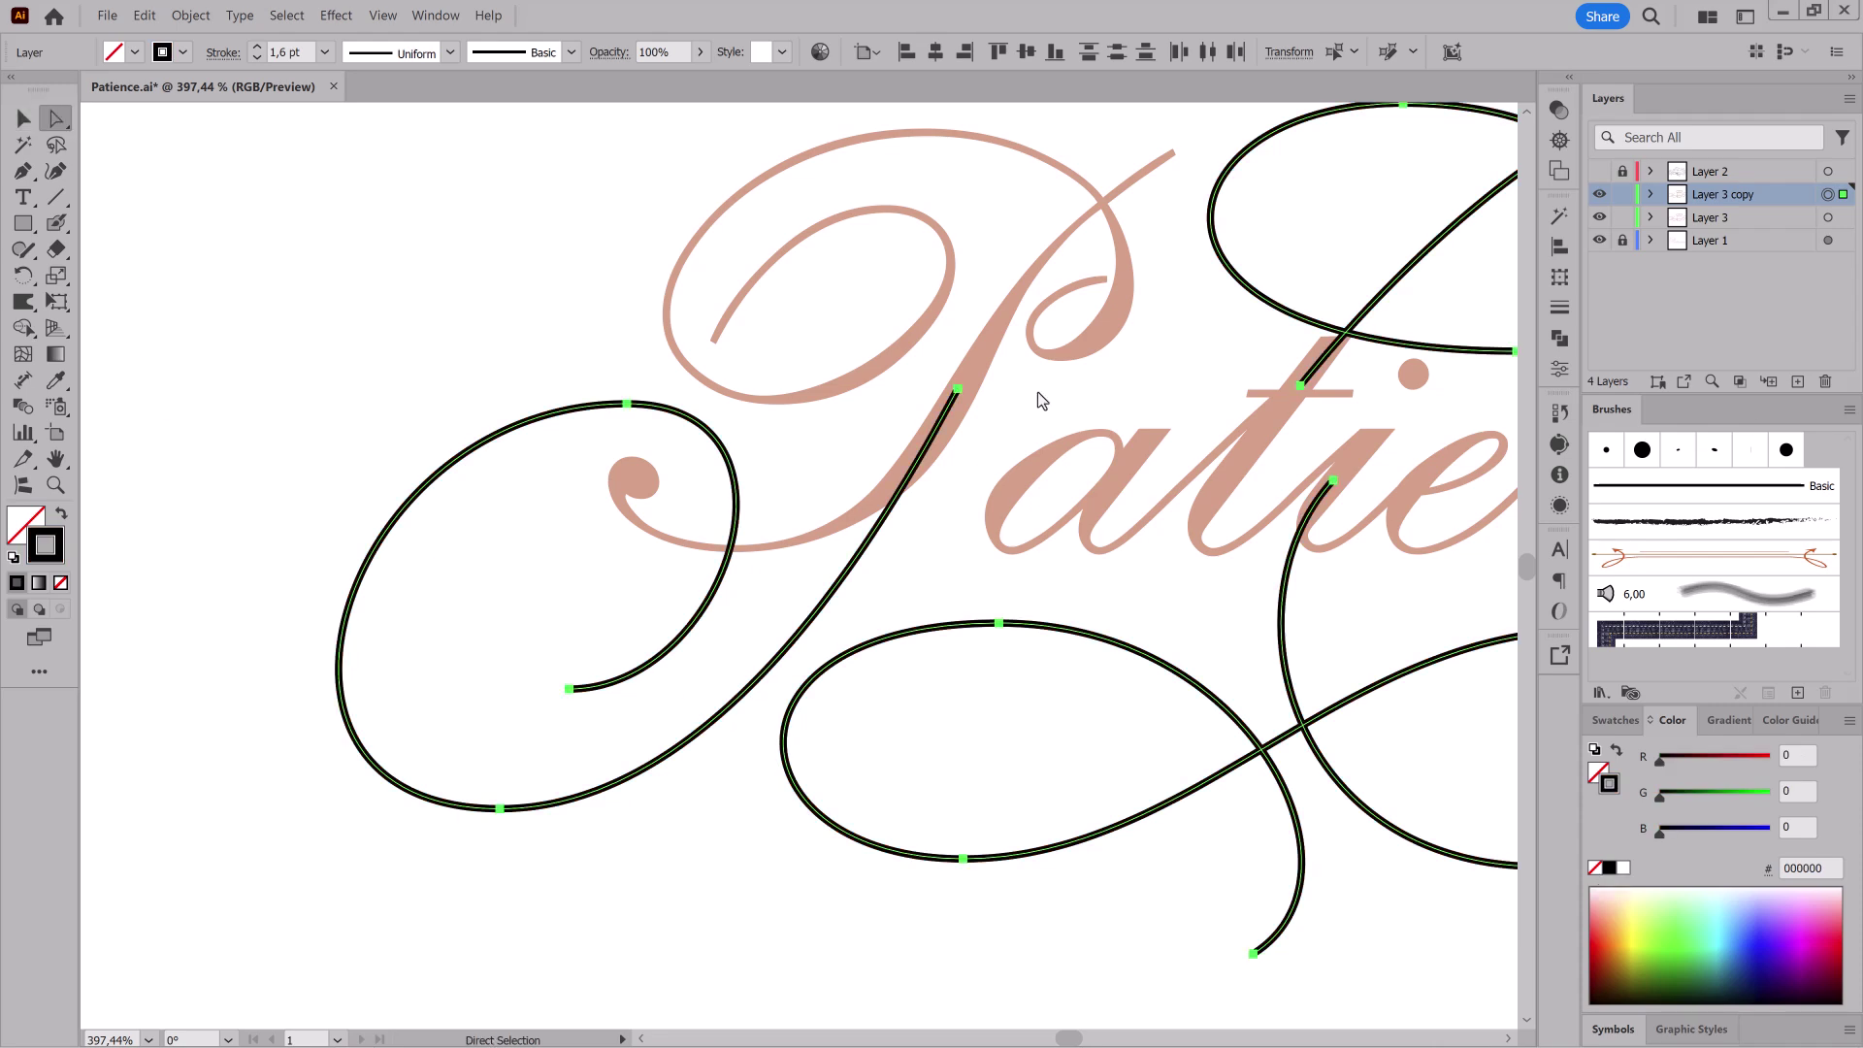
{"action": "left_click", "coordinate": [958, 389]}
{"action": "scroll", "coordinate": [961, 391], "scroll_direction": "up", "scroll_amount": 5}
{"action": "scroll", "coordinate": [993, 394], "scroll_direction": "down", "scroll_amount": 4}
{"action": "left_click_drag", "start_coordinate": [856, 557], "coordinate": [923, 489]}
{"action": "left_click", "coordinate": [1622, 218]}
Step: Vary the left curl's stroke width with the Width tool, thickening both ends and the left side and thinning the right side
{"action": "left_click", "coordinate": [23, 302]}
{"action": "left_click", "coordinate": [120, 302]}
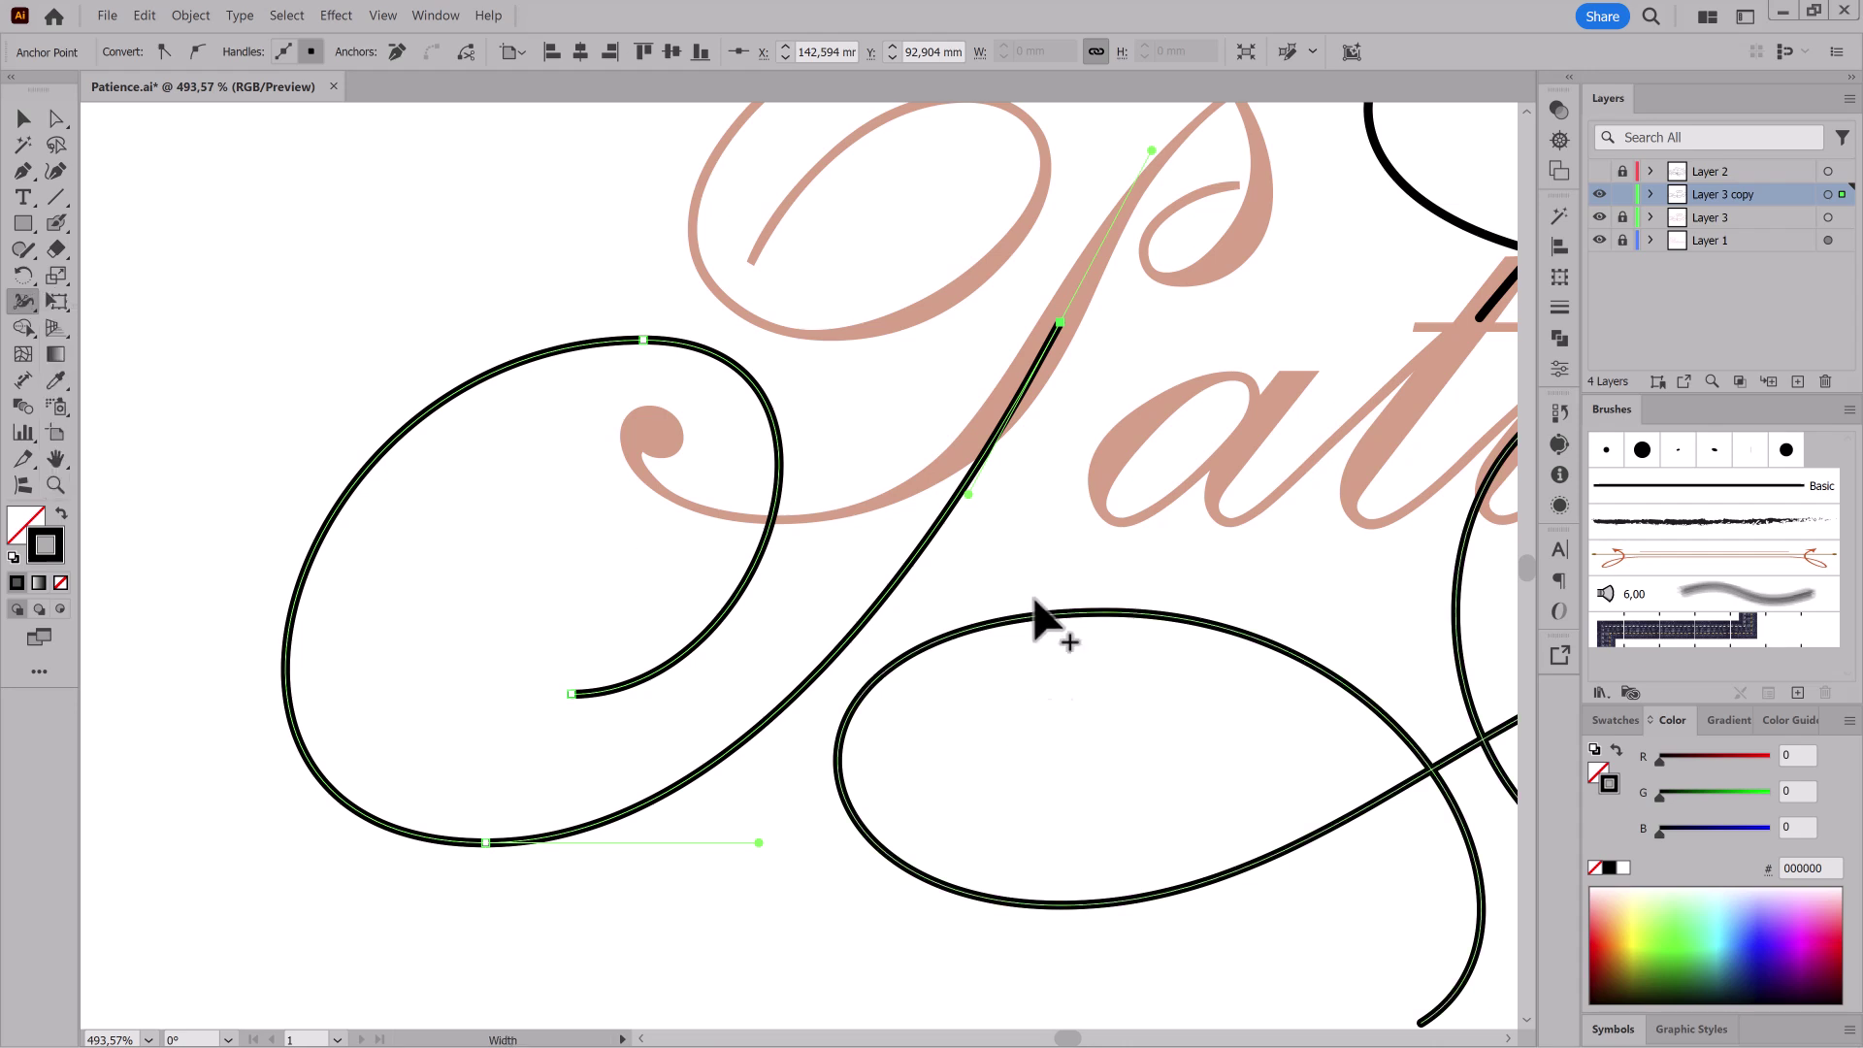
{"action": "key", "text": "ctrl+shift+a"}
{"action": "left_click", "coordinate": [1059, 322], "text": "ctrl"}
{"action": "left_click_drag", "start_coordinate": [1060, 322], "coordinate": [1078, 350]}
{"action": "left_click_drag", "start_coordinate": [571, 695], "coordinate": [572, 705]}
{"action": "left_click_drag", "start_coordinate": [782, 480], "coordinate": [776, 479]}
{"action": "left_click_drag", "start_coordinate": [339, 506], "coordinate": [349, 513]}
{"action": "left_click_drag", "start_coordinate": [547, 351], "coordinate": [550, 358]}
Step: Move the upper flourish's lower end anchor onto the stem of the t on both layers, then lock Layer 3
{"action": "left_click_drag", "start_coordinate": [999, 798], "coordinate": [873, 776]}
{"action": "left_click_drag", "start_coordinate": [1098, 730], "coordinate": [713, 745]}
{"action": "left_click_drag", "start_coordinate": [922, 485], "coordinate": [1078, 635]}
{"action": "key", "text": "a"}
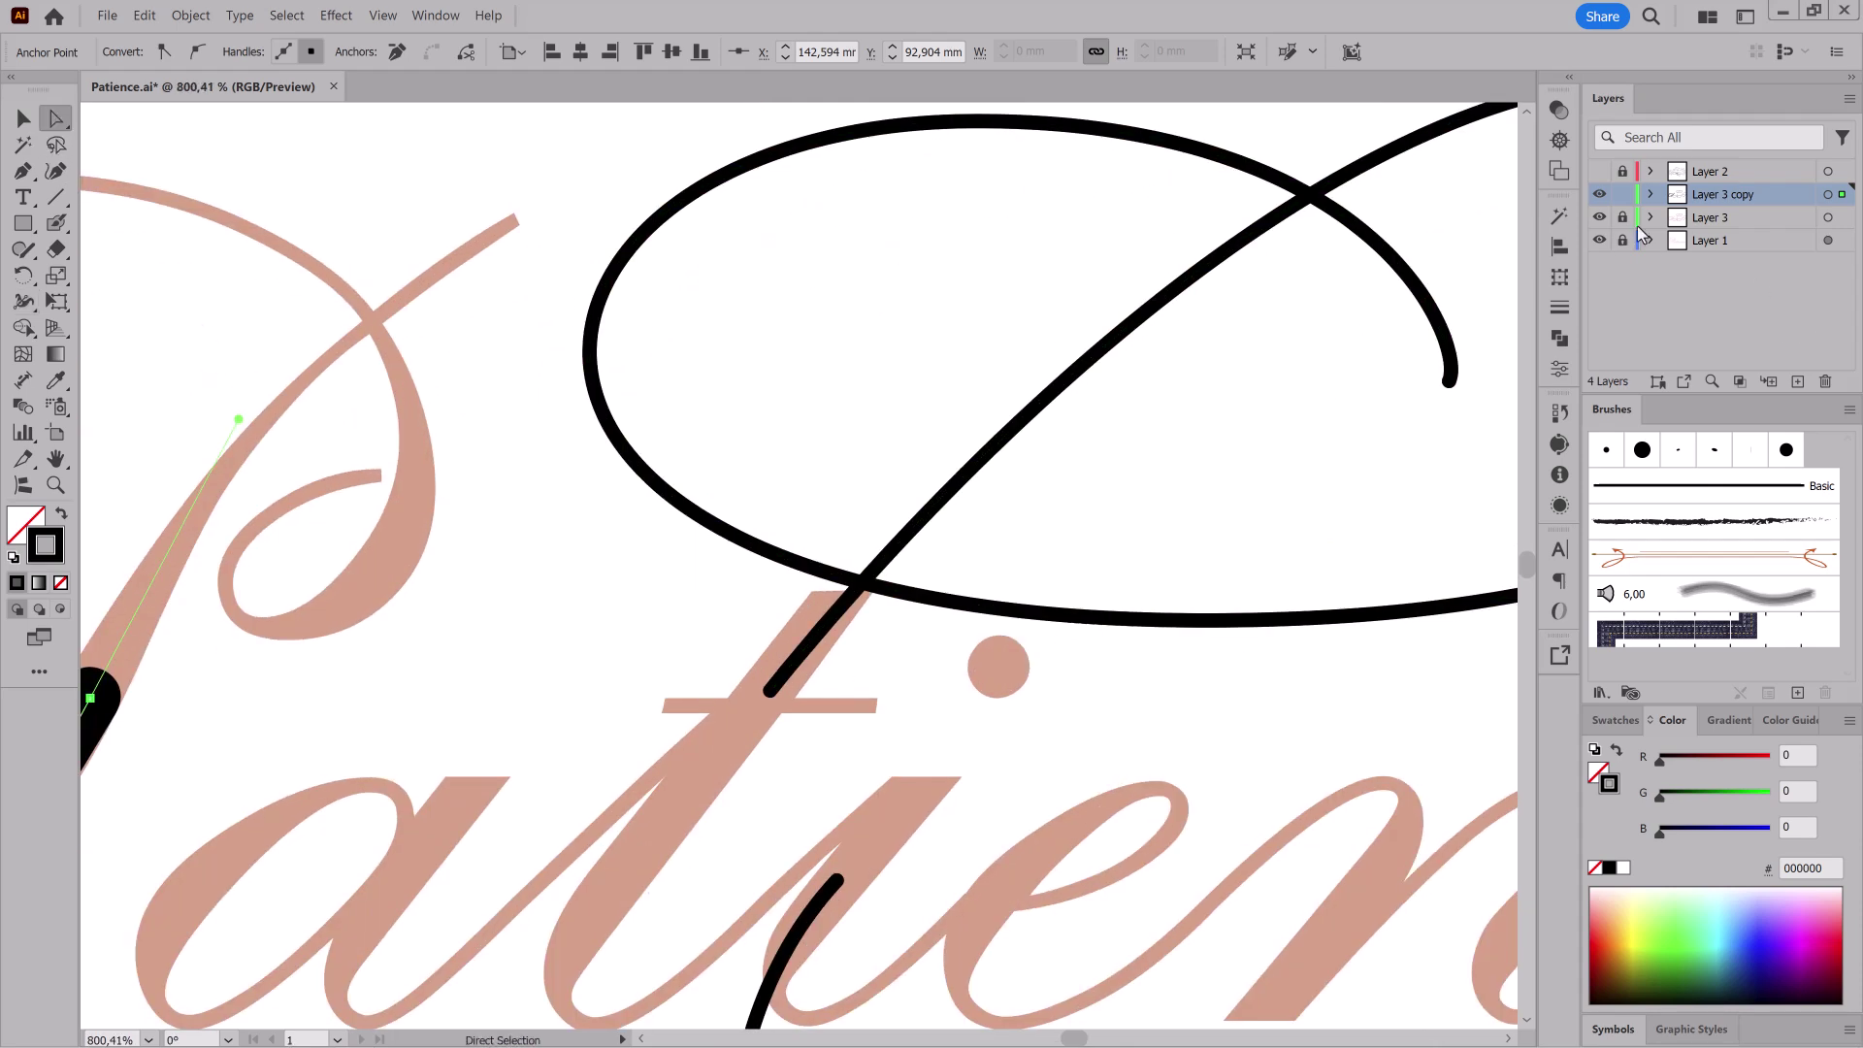
{"action": "left_click_drag", "start_coordinate": [795, 735], "coordinate": [796, 735]}
{"action": "left_click_drag", "start_coordinate": [770, 691], "coordinate": [762, 696]}
{"action": "left_click", "coordinate": [1622, 218]}
{"action": "scroll", "coordinate": [1052, 631], "scroll_direction": "down", "scroll_amount": 2}
Step: Vary the upper flourish's stroke width with the Width tool, thickening both ends and the left side of its loop
{"action": "key", "text": "shift+w"}
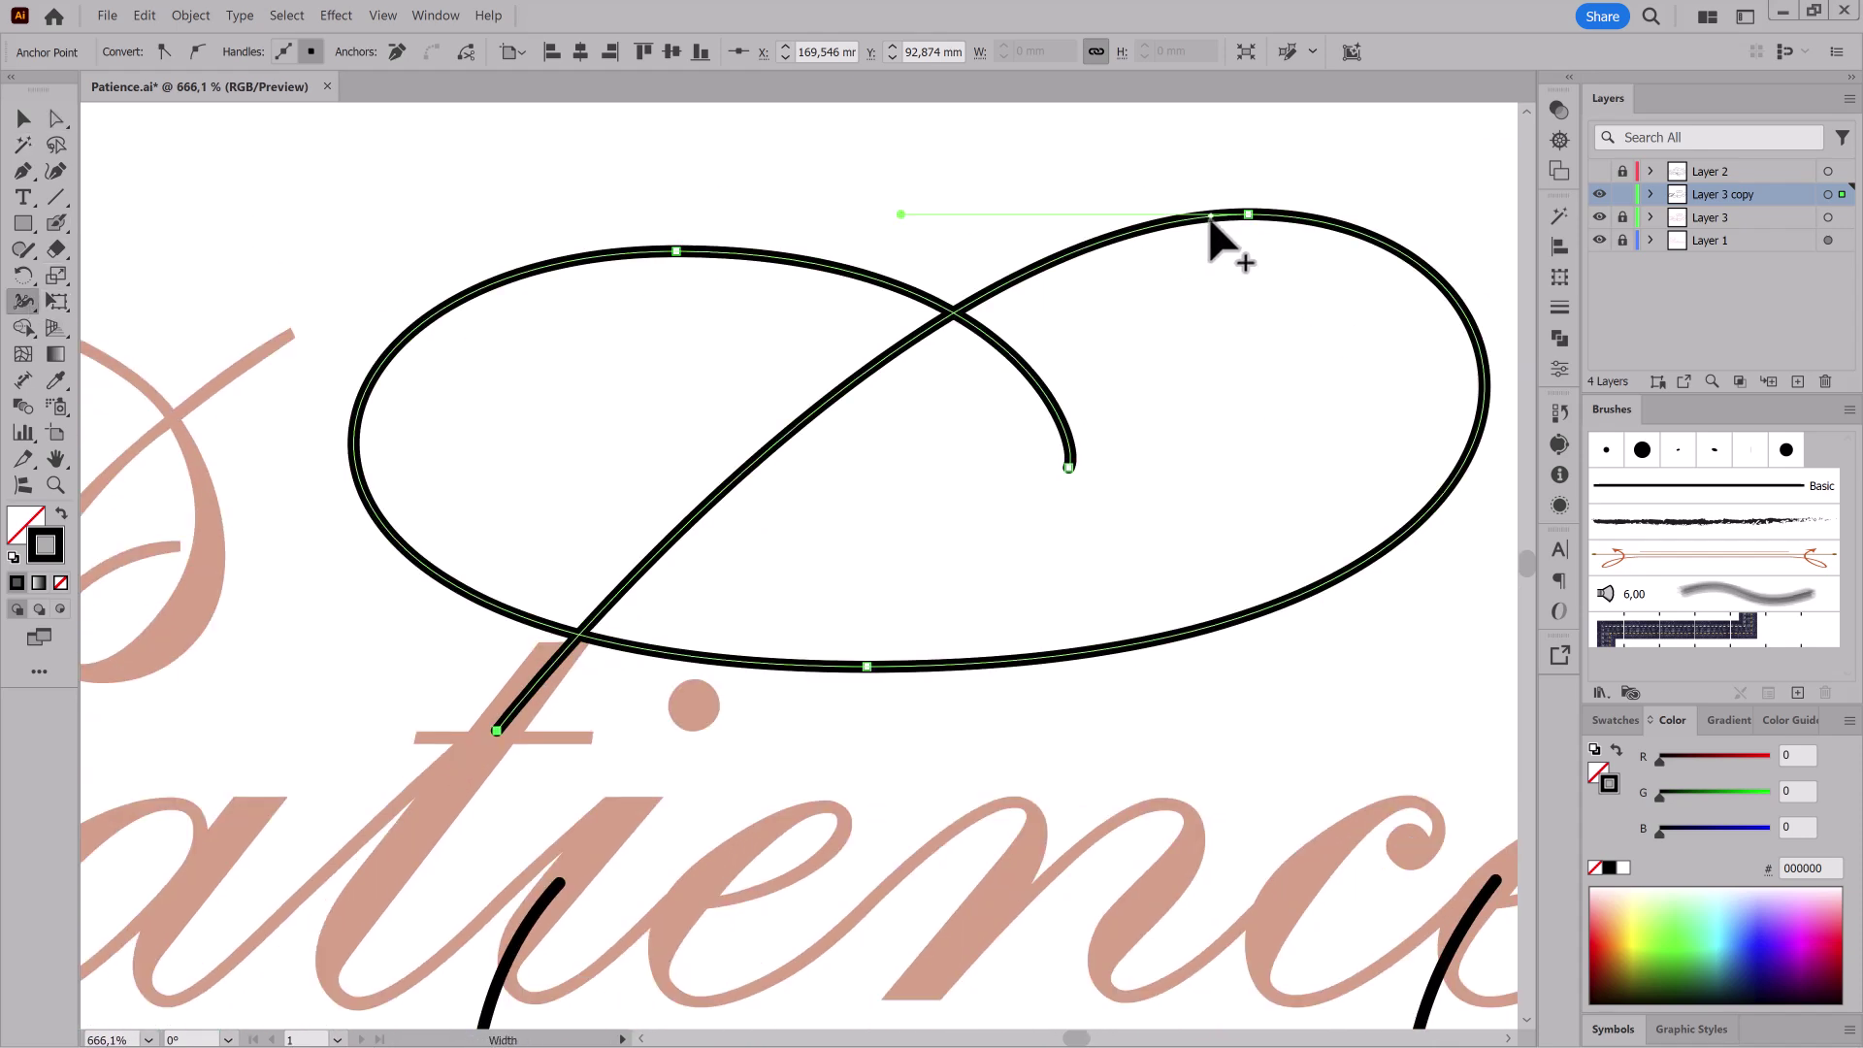
{"action": "key", "text": "ctrl+z"}
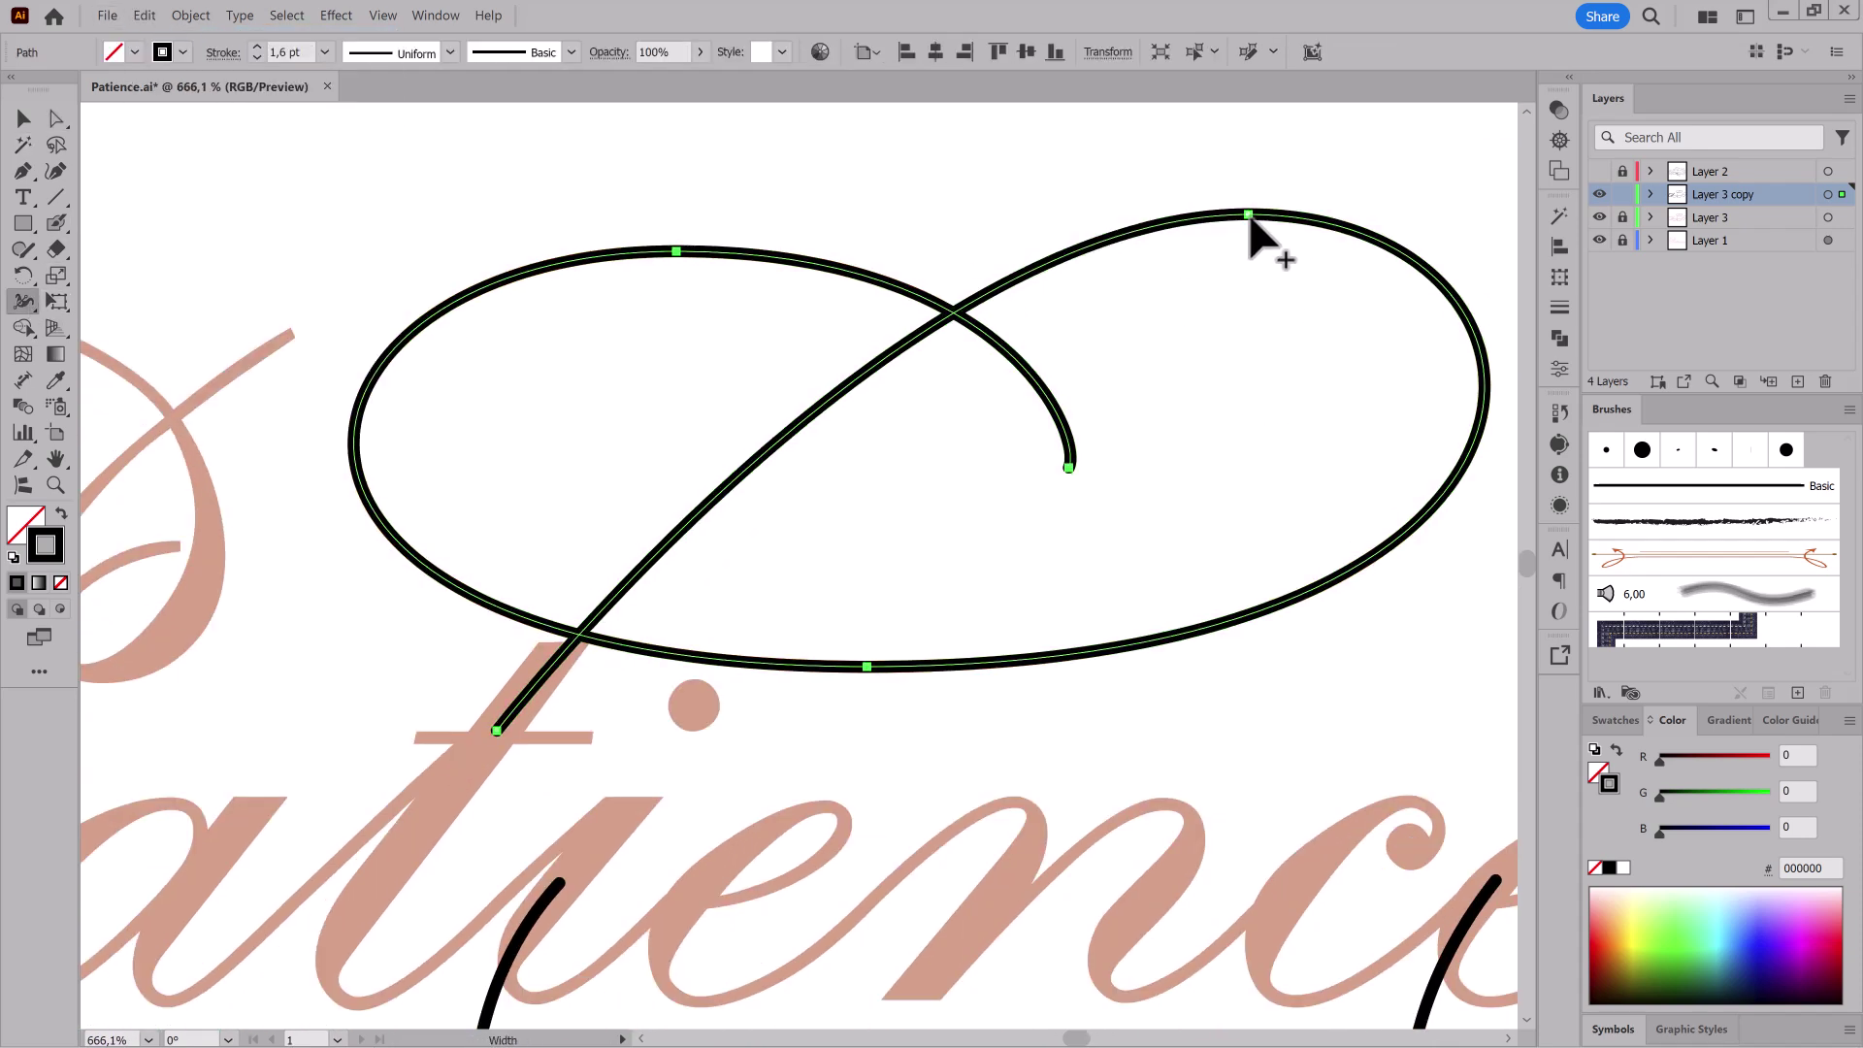
{"action": "left_click_drag", "start_coordinate": [1248, 215], "coordinate": [1250, 222]}
{"action": "left_click_drag", "start_coordinate": [497, 730], "coordinate": [520, 755]}
{"action": "left_click_drag", "start_coordinate": [1070, 468], "coordinate": [1079, 473]}
{"action": "left_click_drag", "start_coordinate": [878, 281], "coordinate": [881, 298]}
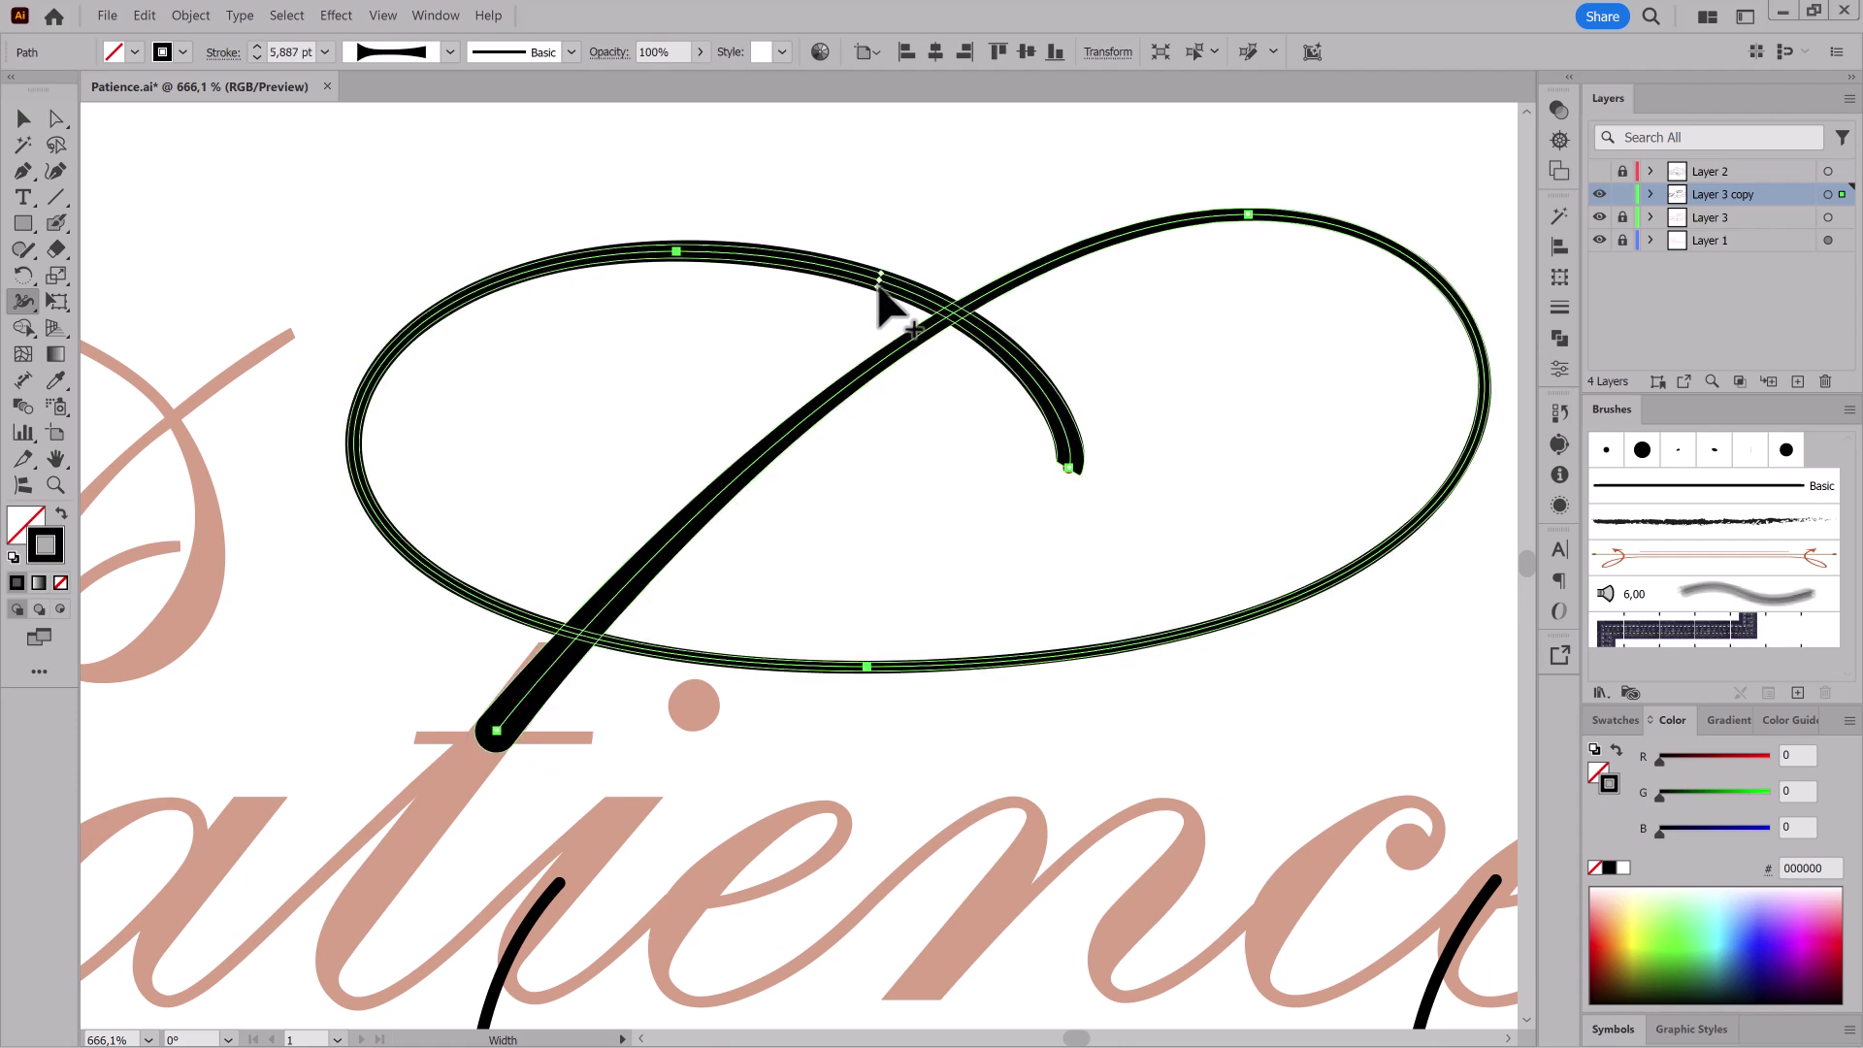
{"action": "left_click_drag", "start_coordinate": [496, 608], "coordinate": [498, 611]}
{"action": "left_click_drag", "start_coordinate": [370, 385], "coordinate": [382, 392]}
{"action": "left_click_drag", "start_coordinate": [866, 669], "coordinate": [874, 671]}
Step: Adjust the direction handle of the anchor at the upper flourish's inner end
{"action": "left_click_drag", "start_coordinate": [1078, 480], "coordinate": [1335, 558]}
{"action": "key", "text": "a"}
{"action": "left_click", "coordinate": [1019, 406]}
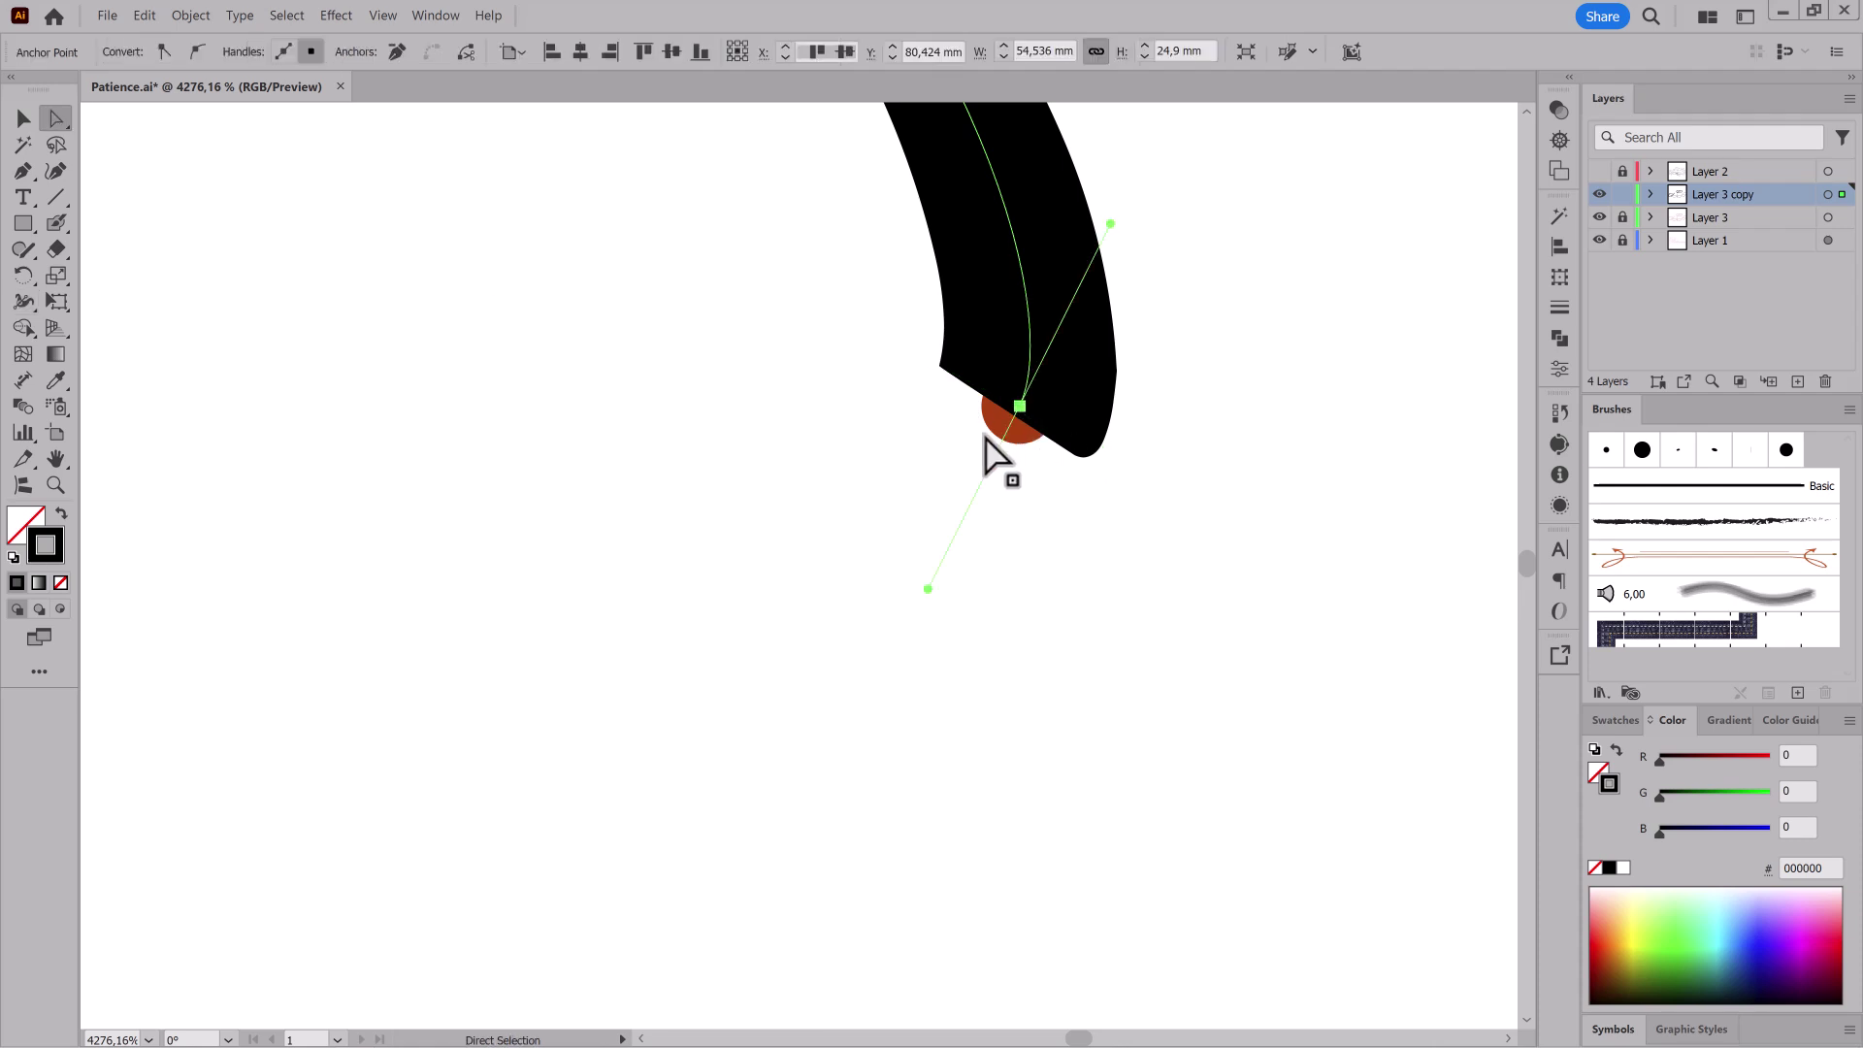
{"action": "left_click_drag", "start_coordinate": [1110, 224], "coordinate": [1097, 229]}
Step: Move the right curl's starting anchor onto the stroke of the final e on both layers, then lock Layer 3
{"action": "left_click_drag", "start_coordinate": [1198, 711], "coordinate": [869, 707]}
{"action": "left_click_drag", "start_coordinate": [1154, 742], "coordinate": [1019, 765]}
{"action": "left_click_drag", "start_coordinate": [1206, 836], "coordinate": [1143, 732]}
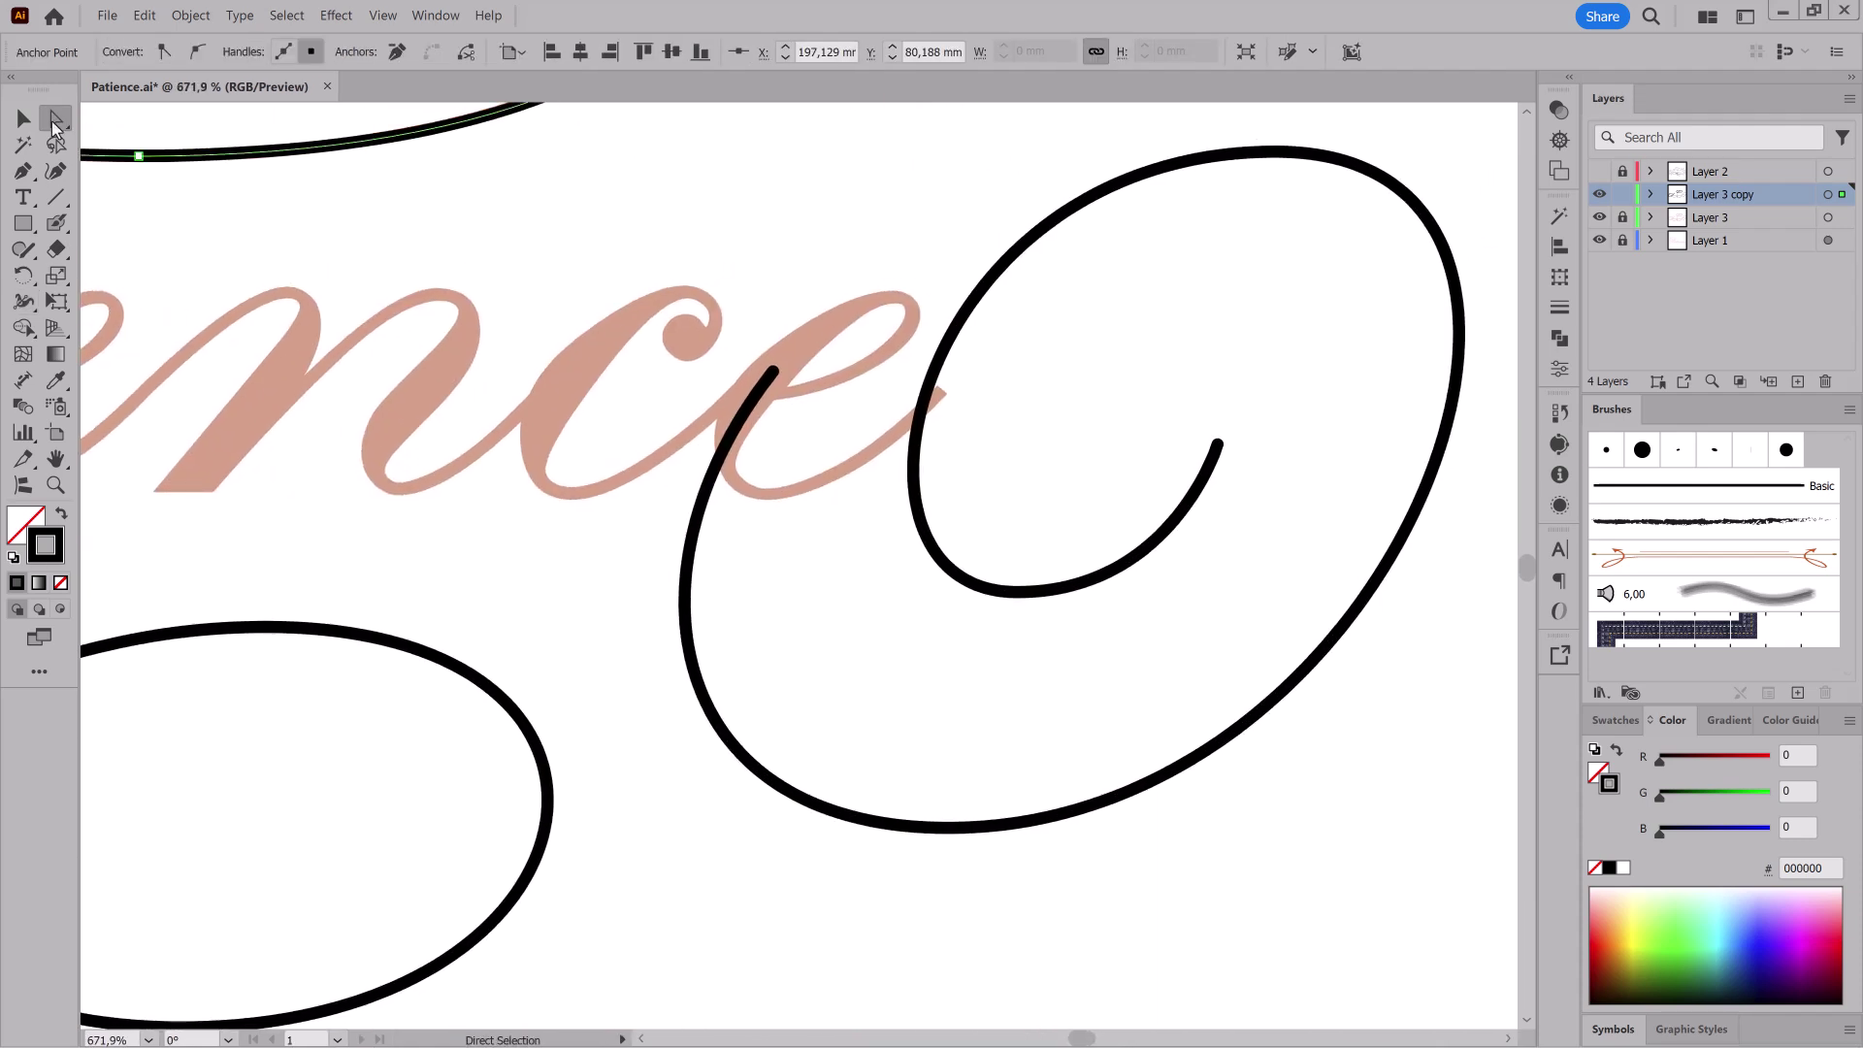
{"action": "mouse_move", "coordinate": [794, 401]}
{"action": "left_mouse_down"}
{"action": "mouse_move", "coordinate": [756, 354]}
{"action": "mouse_move", "coordinate": [763, 383]}
{"action": "left_mouse_up"}
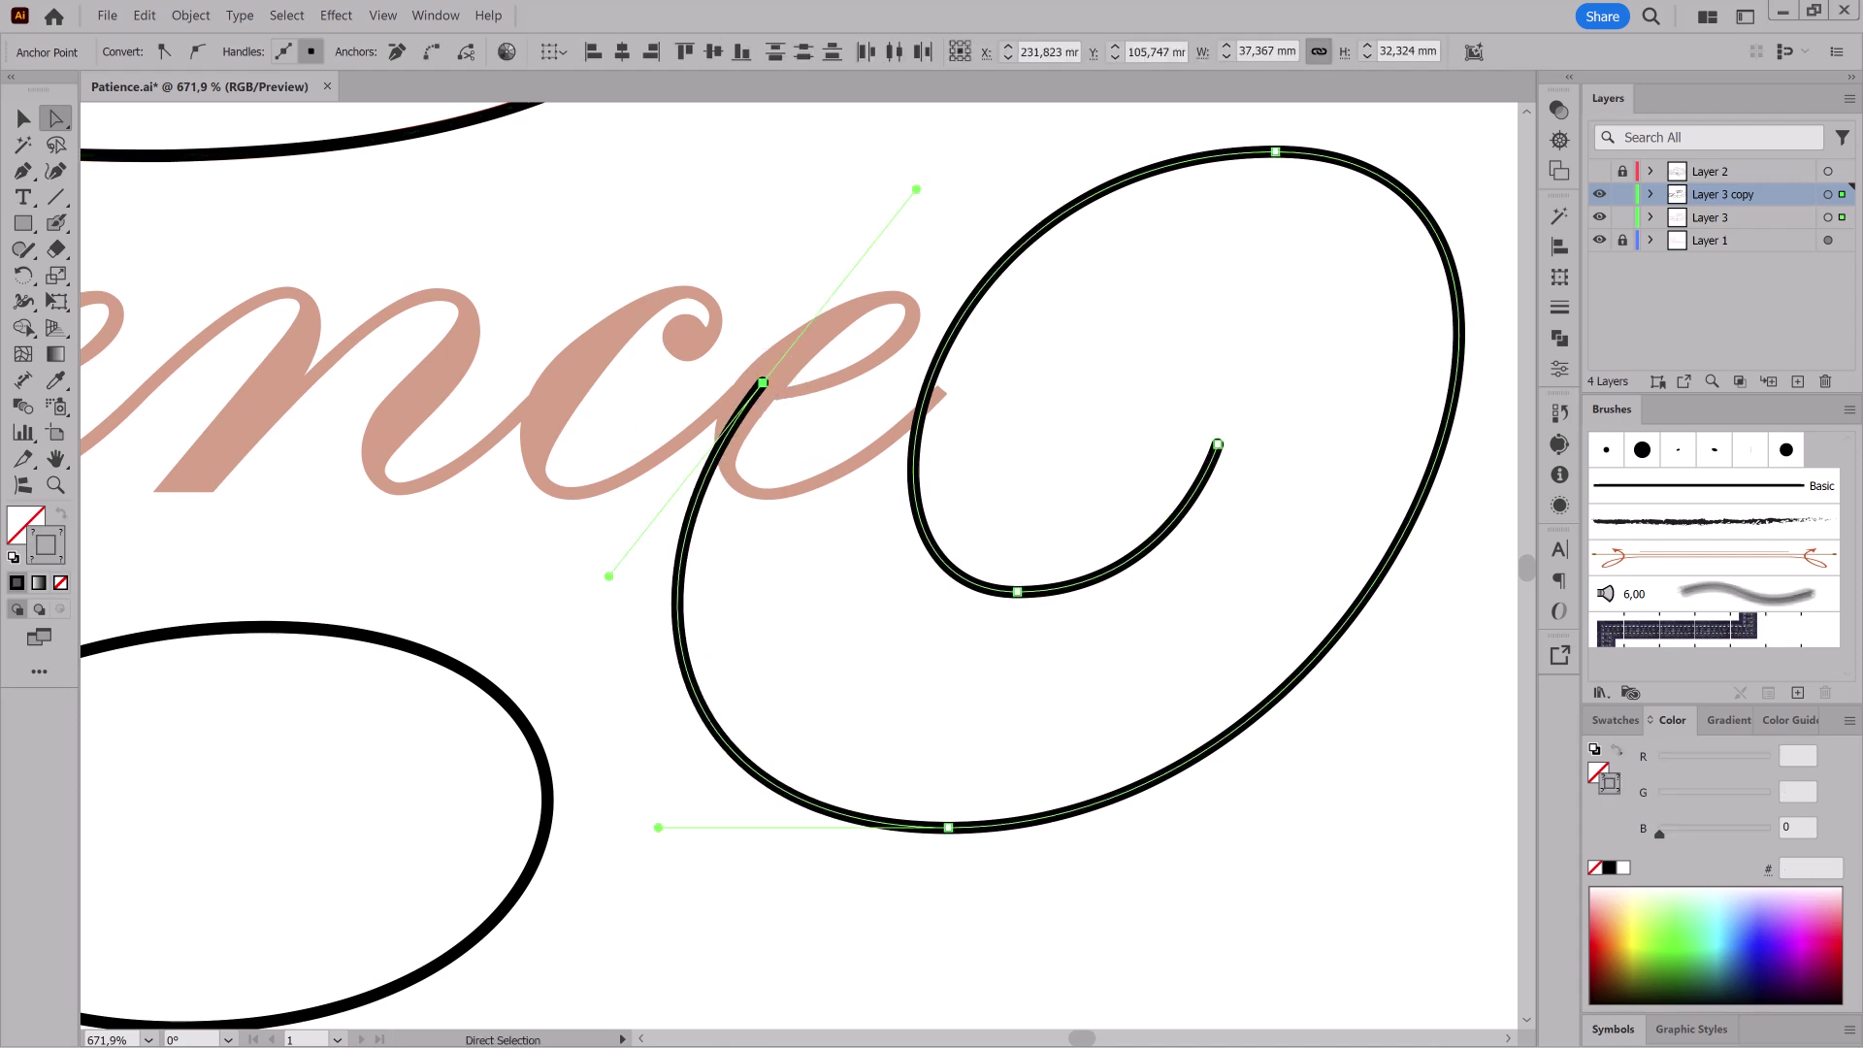
{"action": "left_click", "coordinate": [1622, 217]}
Step: Vary the right curl's stroke width with the Width tool, thickening both ends and the left side of the inner loop
{"action": "key", "text": "shift+w"}
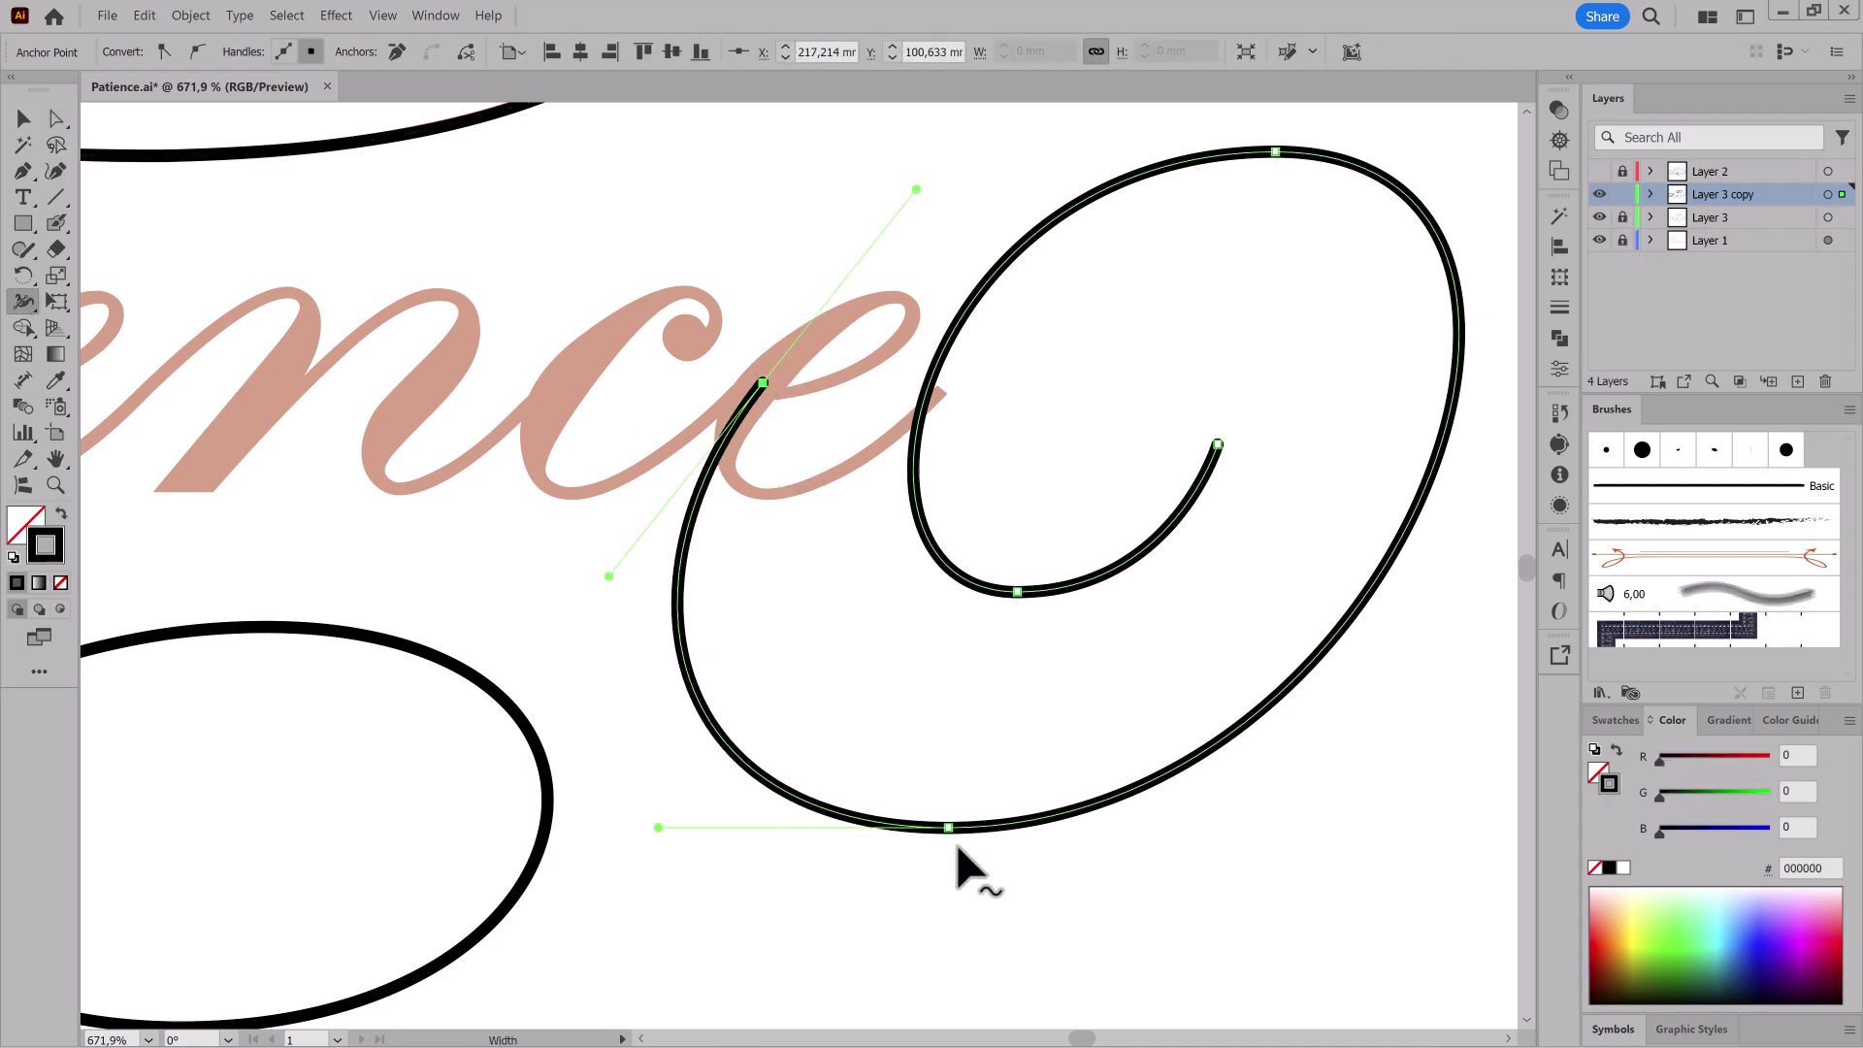
{"action": "left_click_drag", "start_coordinate": [773, 395], "coordinate": [778, 396]}
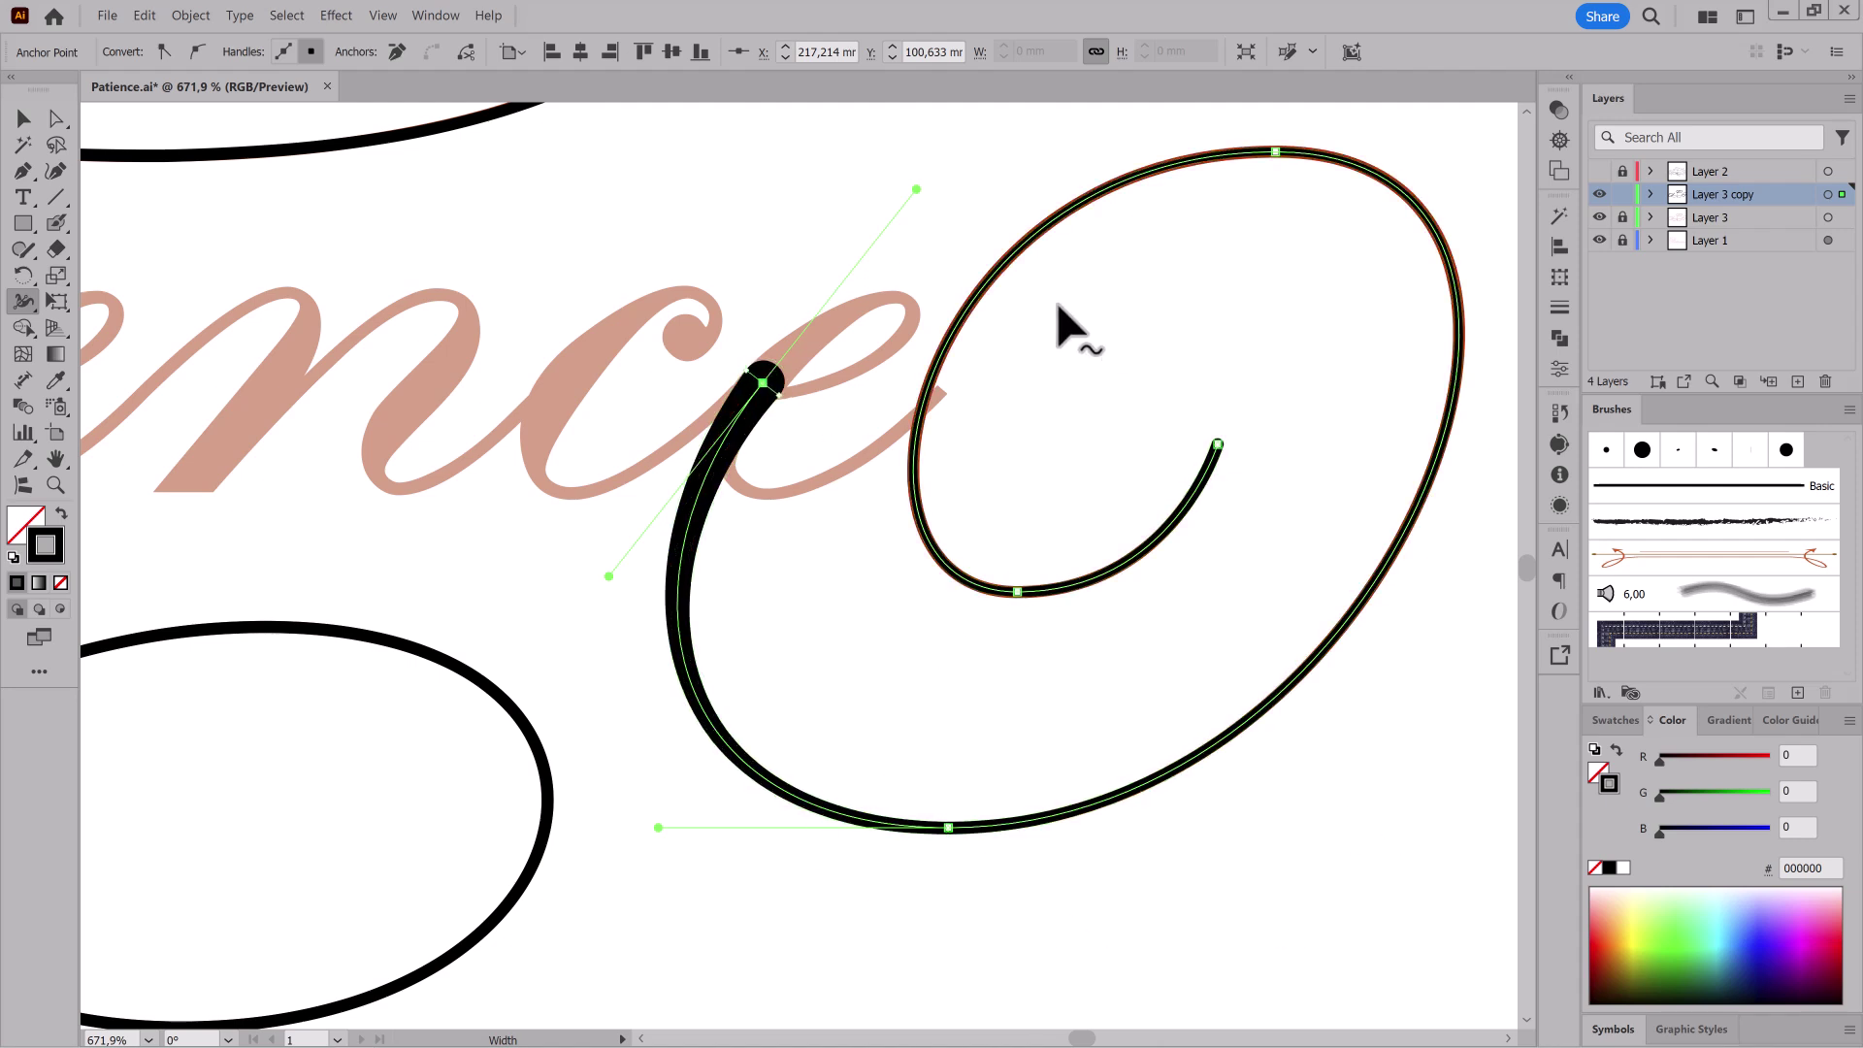
{"action": "left_click_drag", "start_coordinate": [1017, 591], "coordinate": [1019, 598]}
{"action": "left_click_drag", "start_coordinate": [1219, 445], "coordinate": [1233, 451]}
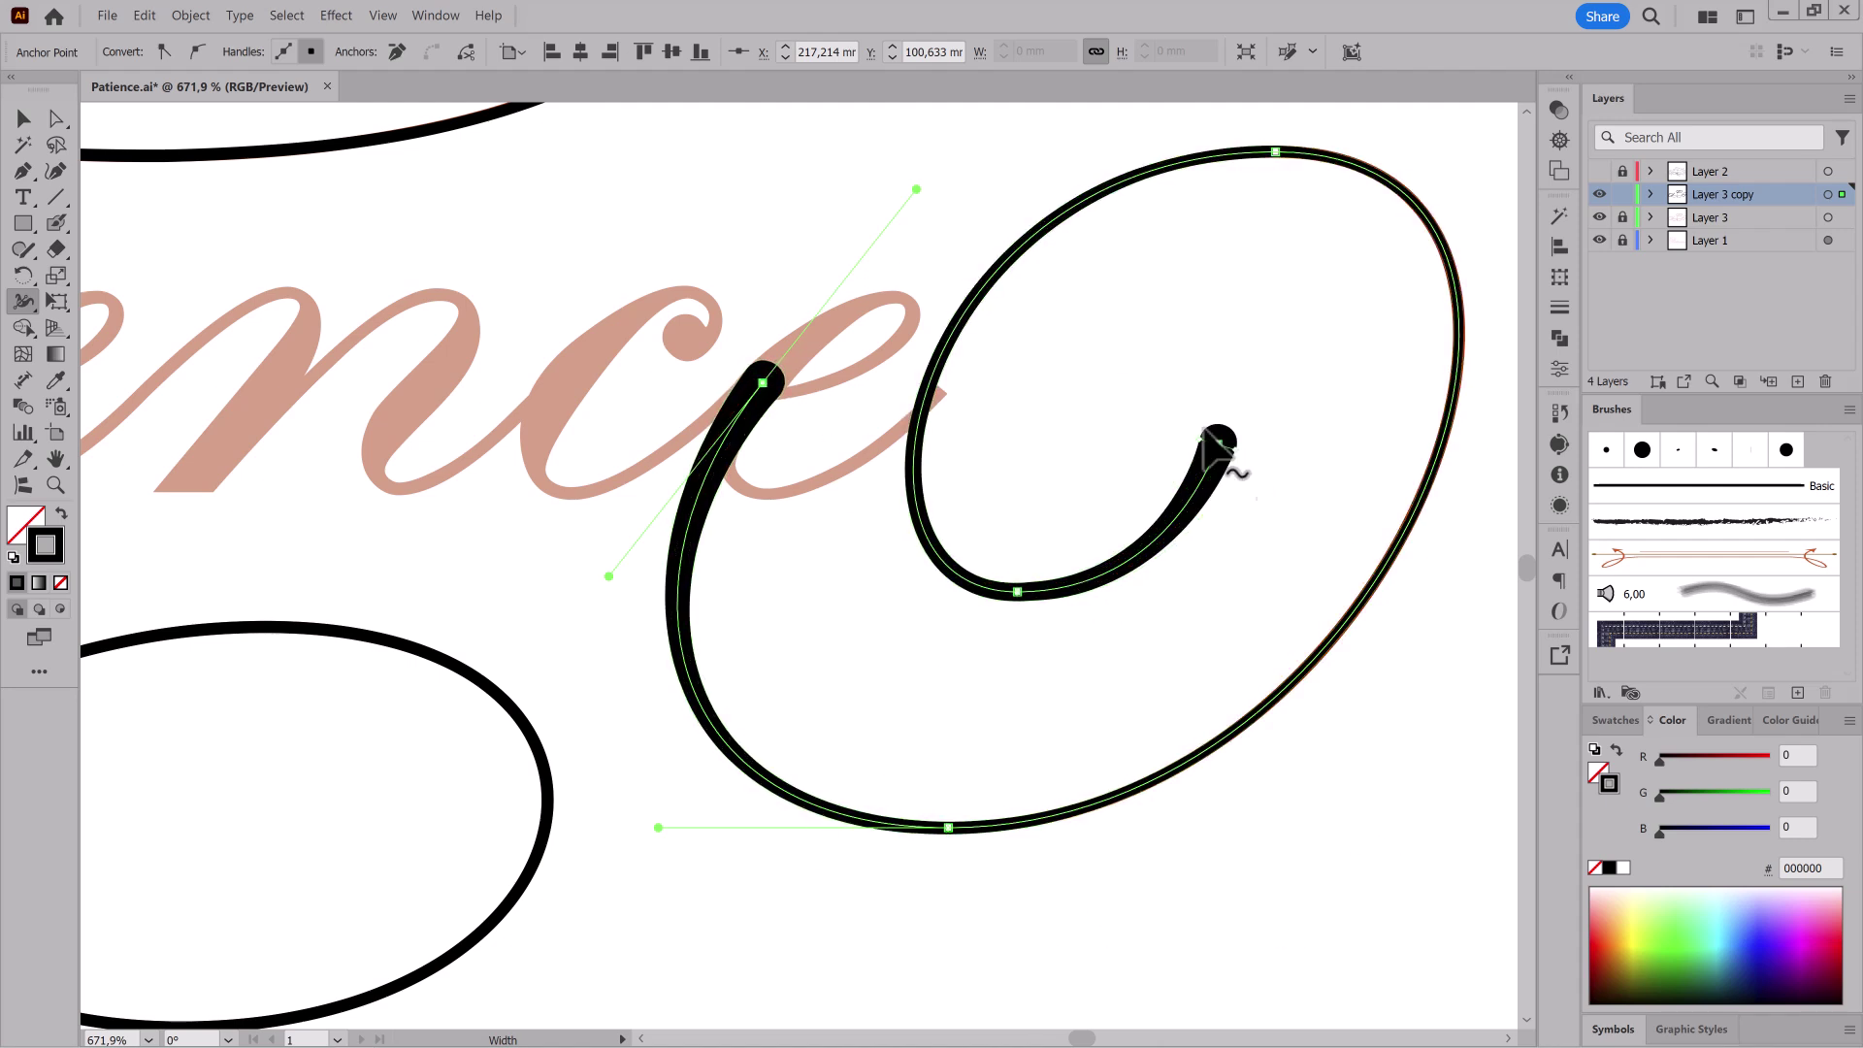
{"action": "mouse_move", "coordinate": [1007, 258]}
{"action": "left_mouse_down"}
{"action": "mouse_move", "coordinate": [1027, 282]}
{"action": "mouse_move", "coordinate": [1016, 272]}
{"action": "left_mouse_up"}
{"action": "left_click_drag", "start_coordinate": [1362, 780], "coordinate": [1287, 813]}
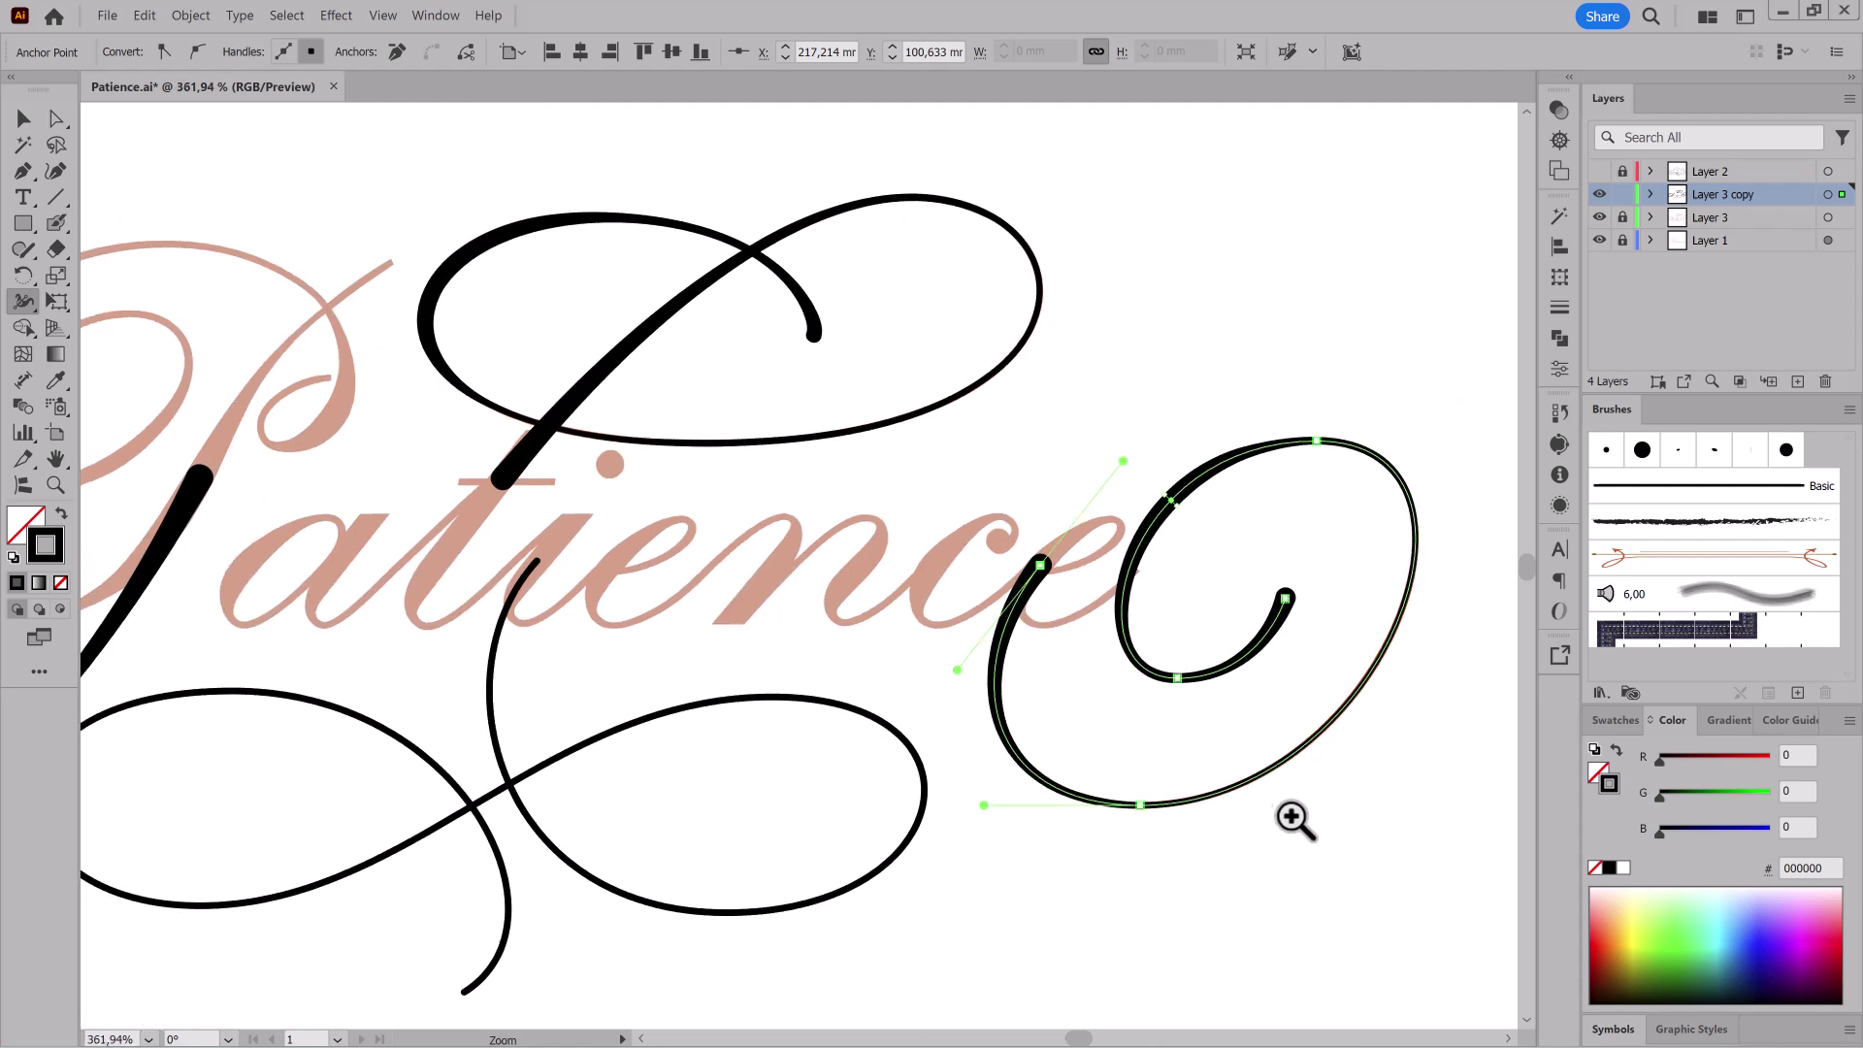
Step: Reshape the right curl on both layers by repositioning its upper and inner anchors
{"action": "left_click_drag", "start_coordinate": [1401, 867], "coordinate": [1134, 810]}
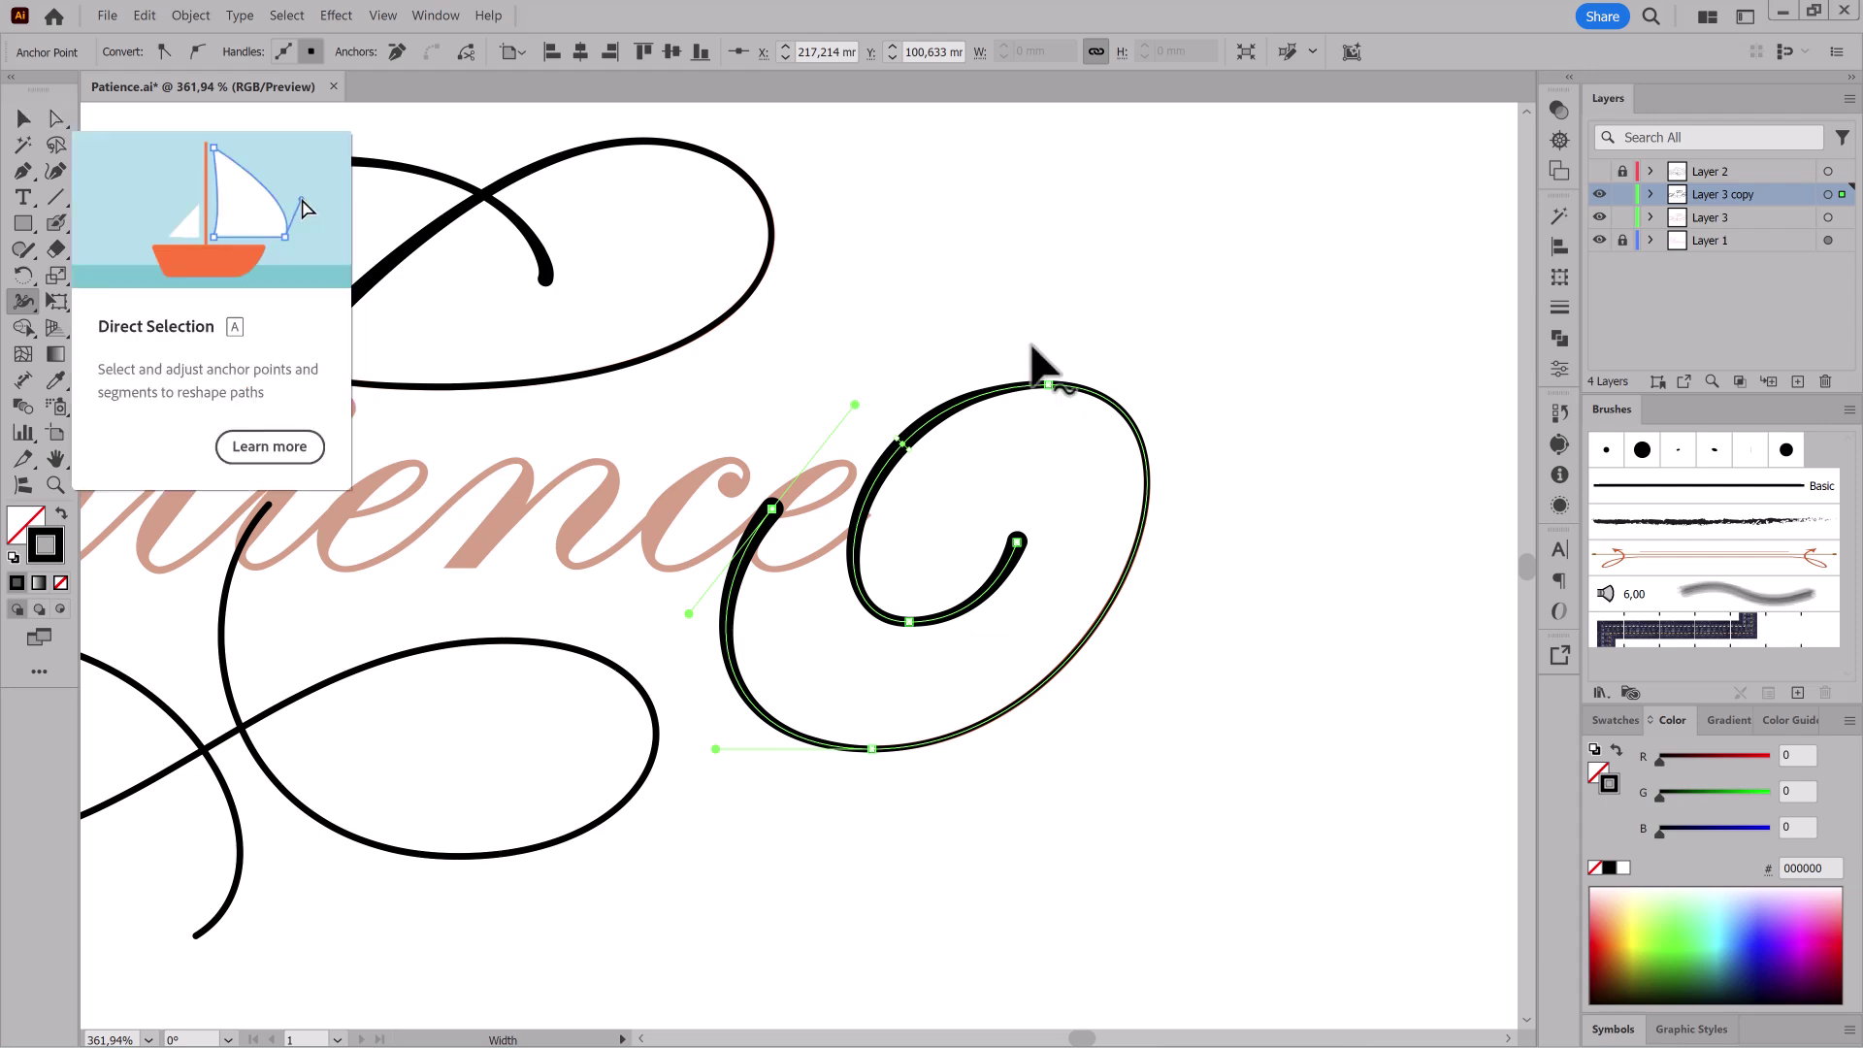
{"action": "left_click_drag", "start_coordinate": [1077, 414], "coordinate": [1079, 416]}
{"action": "left_click_drag", "start_coordinate": [854, 727], "coordinate": [947, 802]}
{"action": "left_click_drag", "start_coordinate": [1036, 654], "coordinate": [1037, 654]}
{"action": "mouse_move", "coordinate": [1016, 542]}
{"action": "left_mouse_down"}
{"action": "mouse_move", "coordinate": [1041, 545]}
{"action": "mouse_move", "coordinate": [1038, 564]}
{"action": "left_mouse_up"}
Step: Move the figure-eight flourish's top end anchor onto the stem of the i on both layers, then lock Layer 3
{"action": "left_click_drag", "start_coordinate": [442, 807], "coordinate": [1005, 716]}
{"action": "left_click_drag", "start_coordinate": [797, 539], "coordinate": [866, 581]}
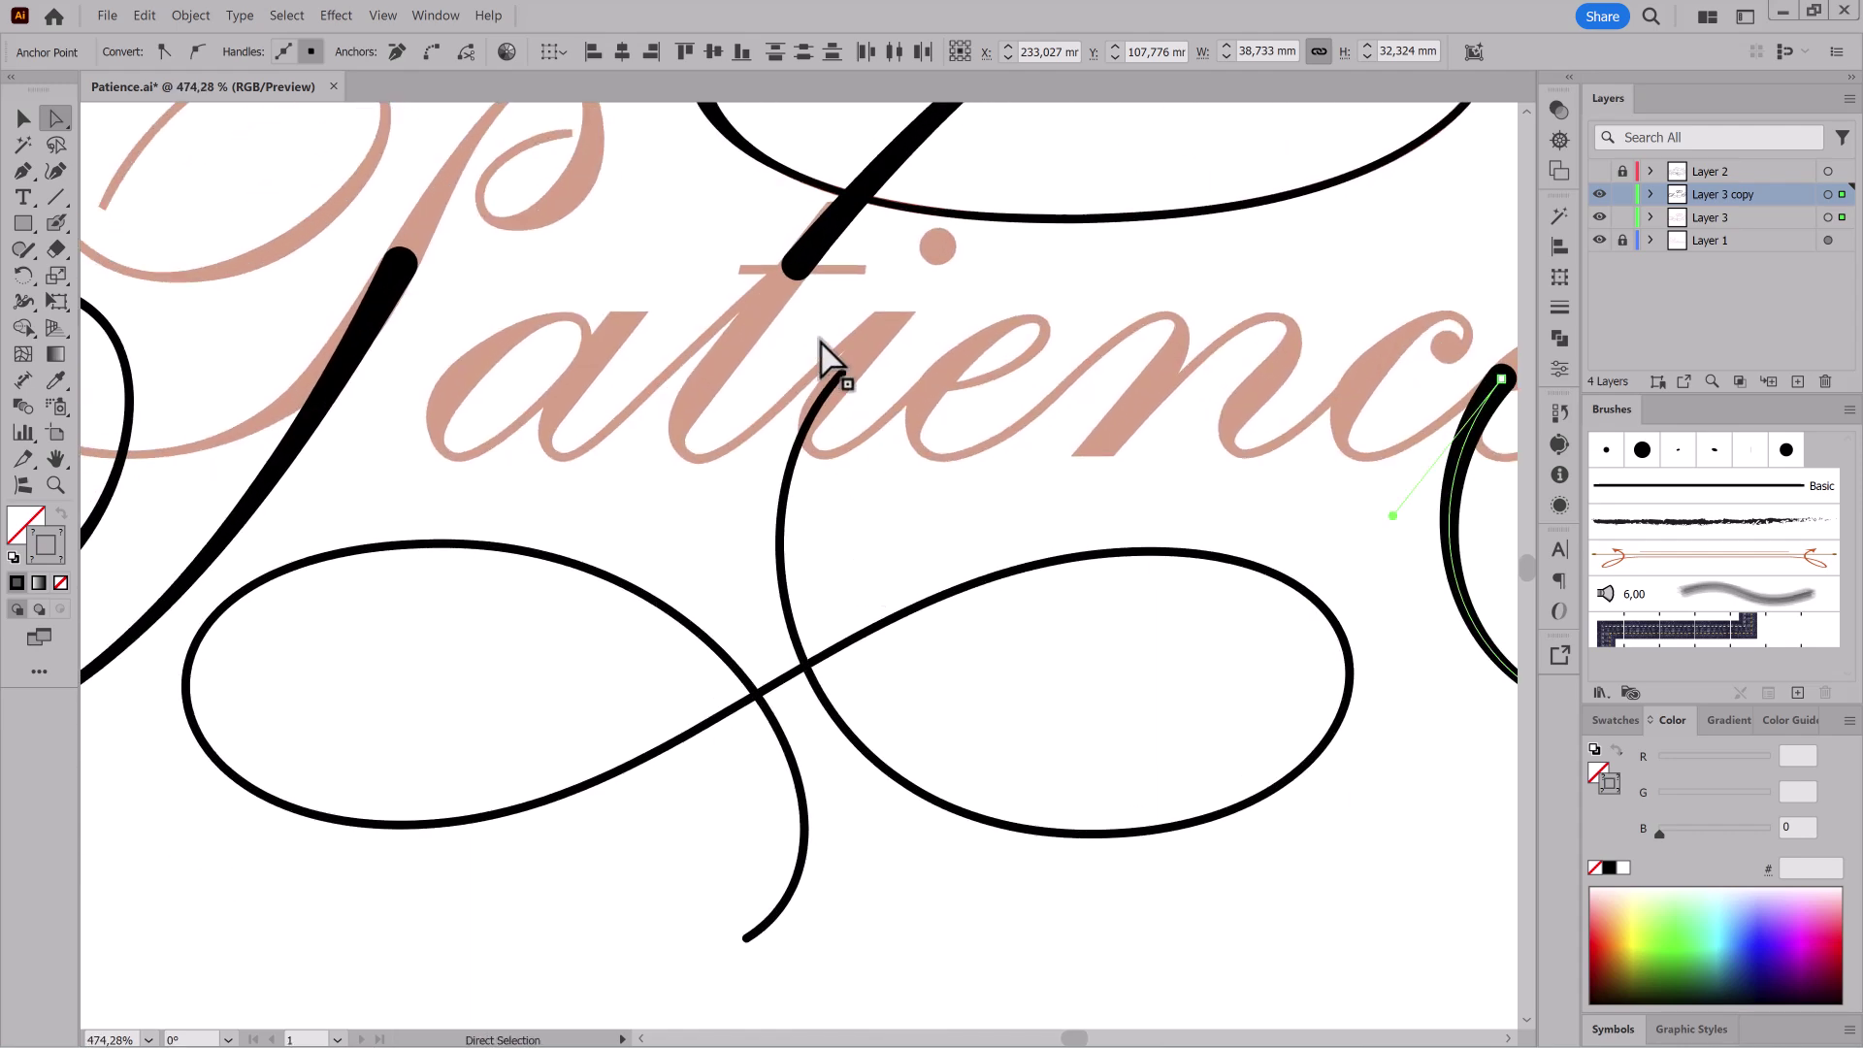
{"action": "left_click", "coordinate": [831, 358]}
{"action": "left_click_drag", "start_coordinate": [832, 361], "coordinate": [882, 399]}
{"action": "left_click_drag", "start_coordinate": [1048, 679], "coordinate": [1028, 752]}
{"action": "left_click_drag", "start_coordinate": [1031, 761], "coordinate": [1019, 544]}
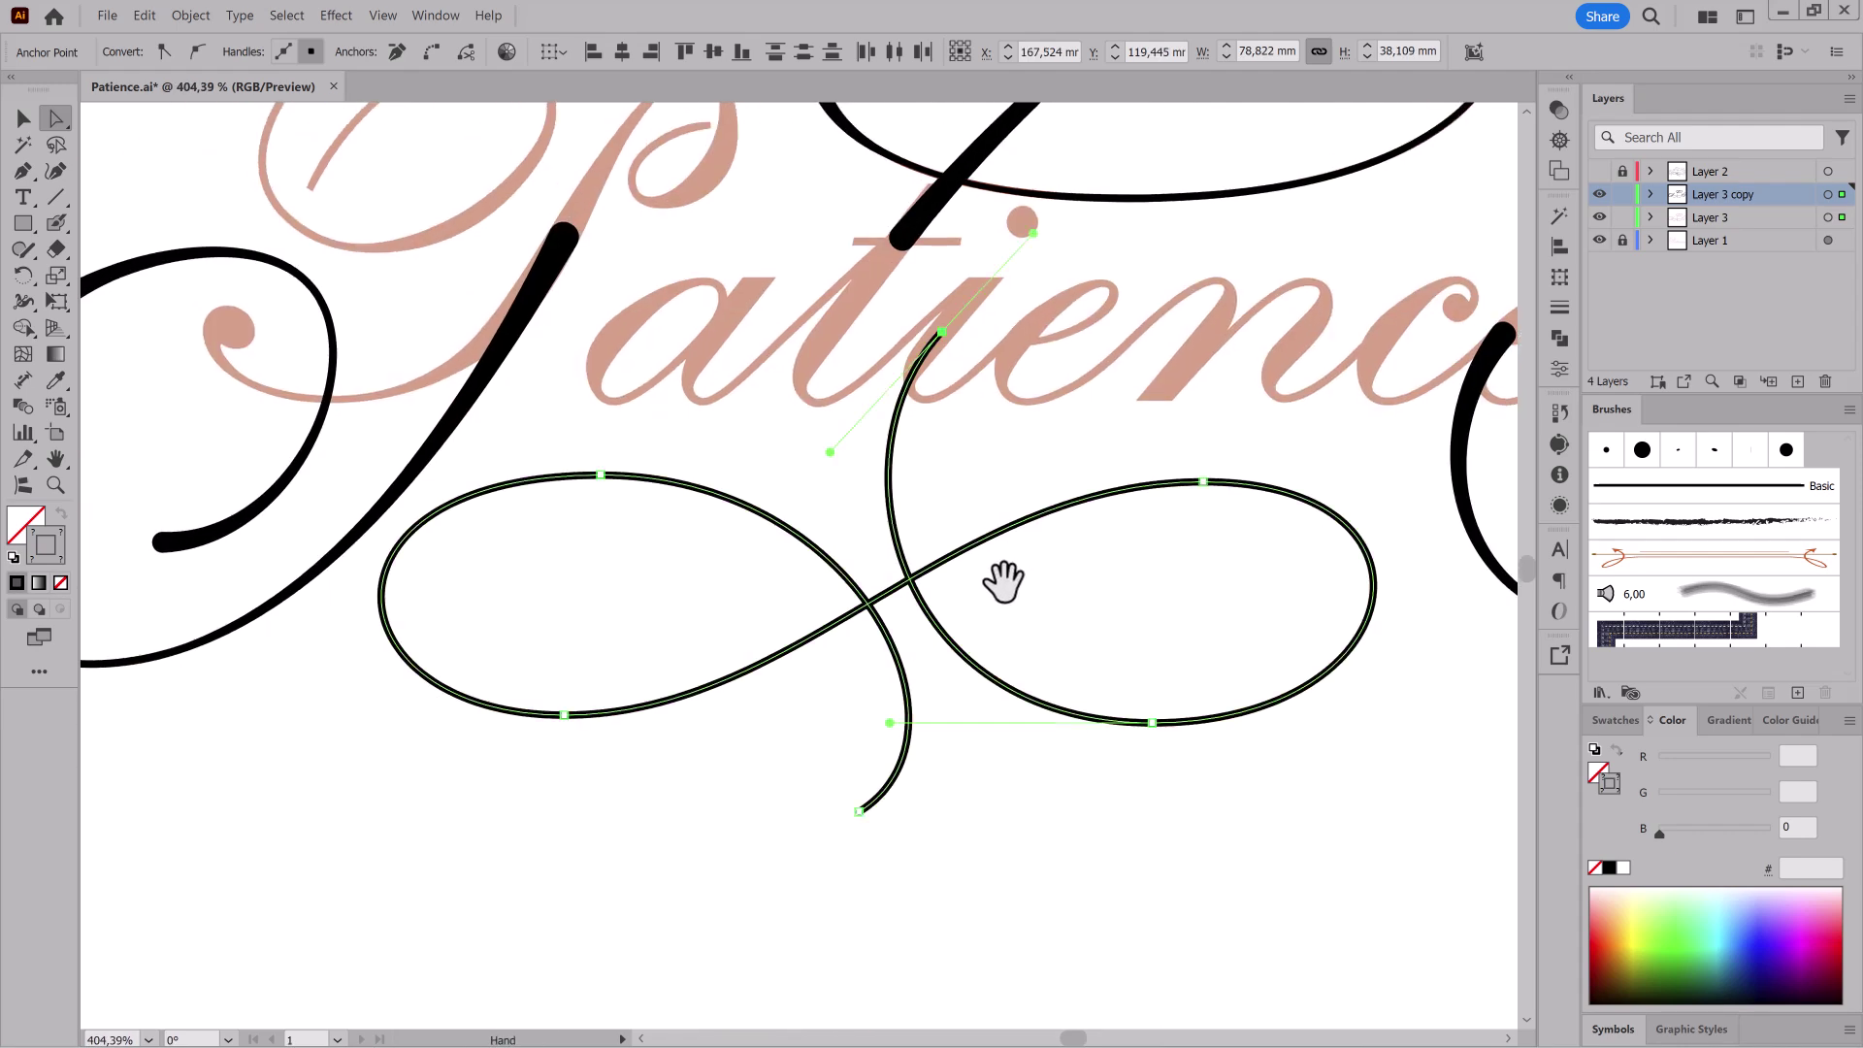
{"action": "left_click", "coordinate": [1622, 217]}
Step: Vary the figure-eight flourish's stroke width with the Width tool, thickening both ends and the left side of the left loop
{"action": "scroll", "coordinate": [1087, 529], "scroll_direction": "up", "scroll_amount": 3}
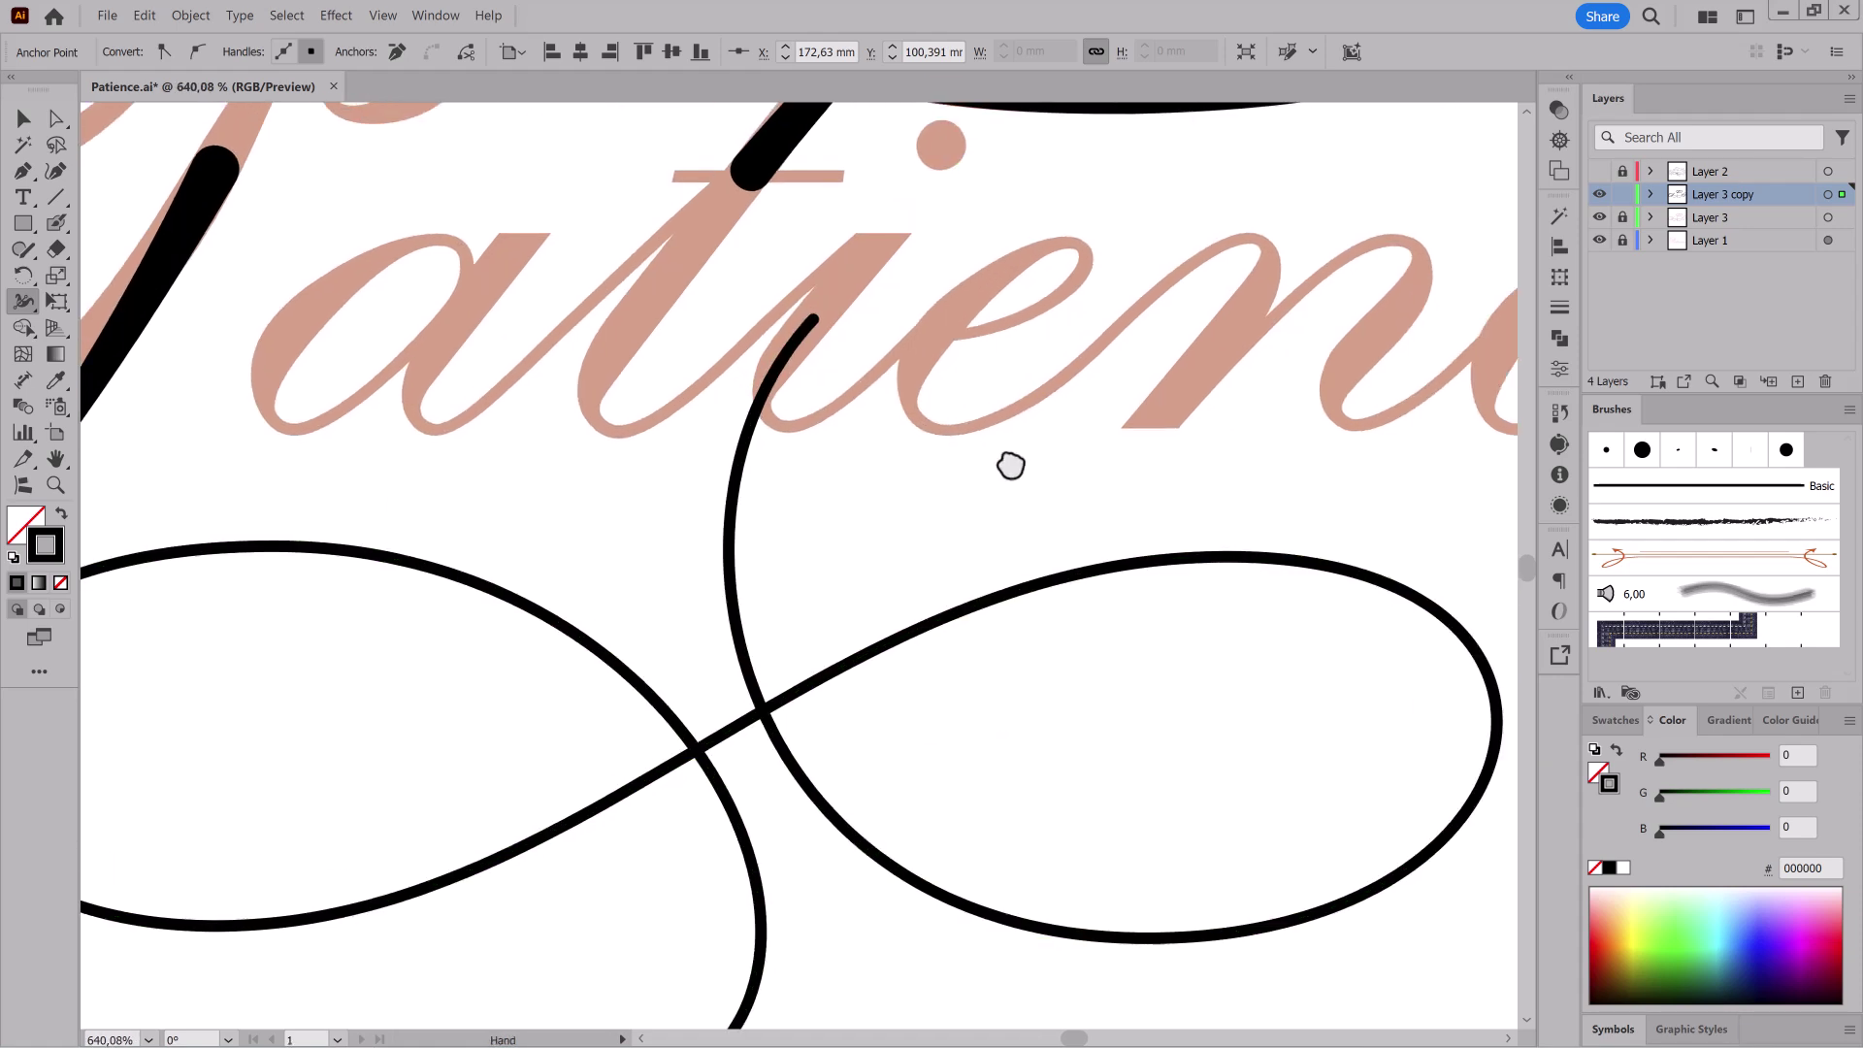
{"action": "left_click_drag", "start_coordinate": [813, 319], "coordinate": [826, 333]}
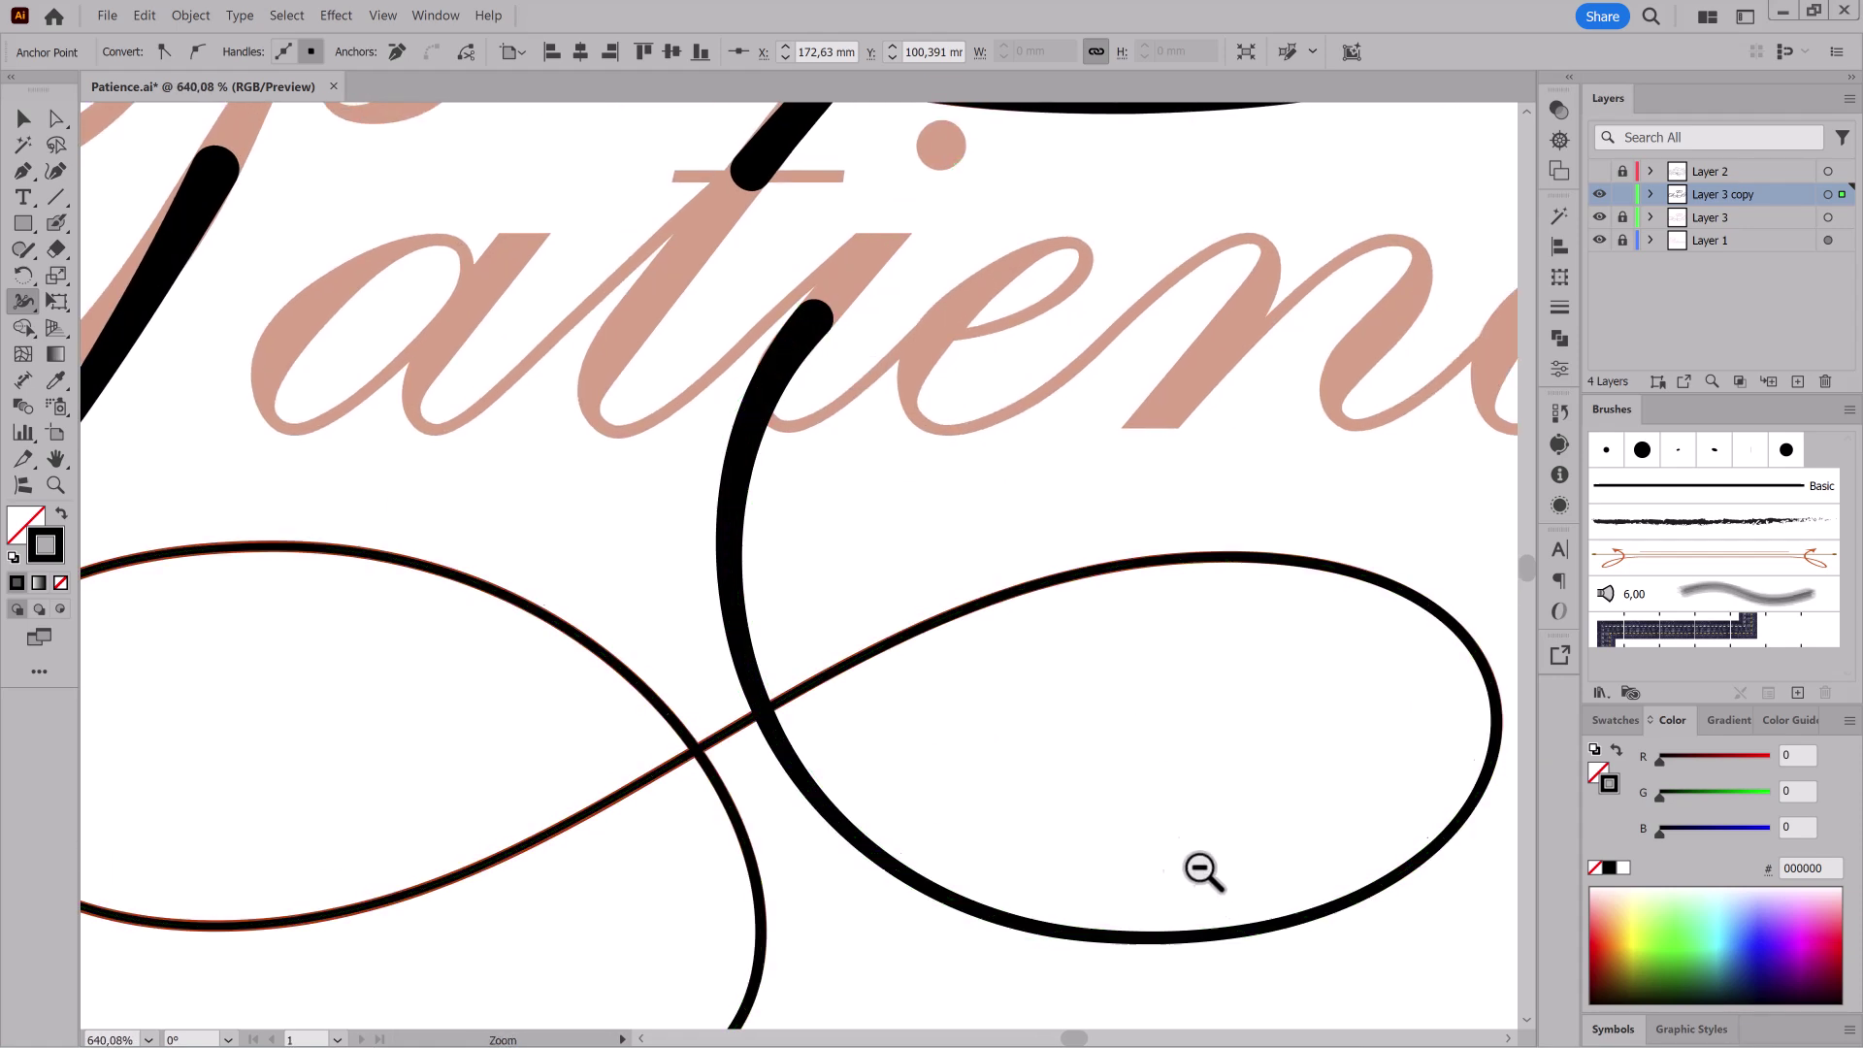
{"action": "left_click_drag", "start_coordinate": [1212, 871], "coordinate": [1031, 853]}
{"action": "left_click_drag", "start_coordinate": [1031, 854], "coordinate": [1098, 664]}
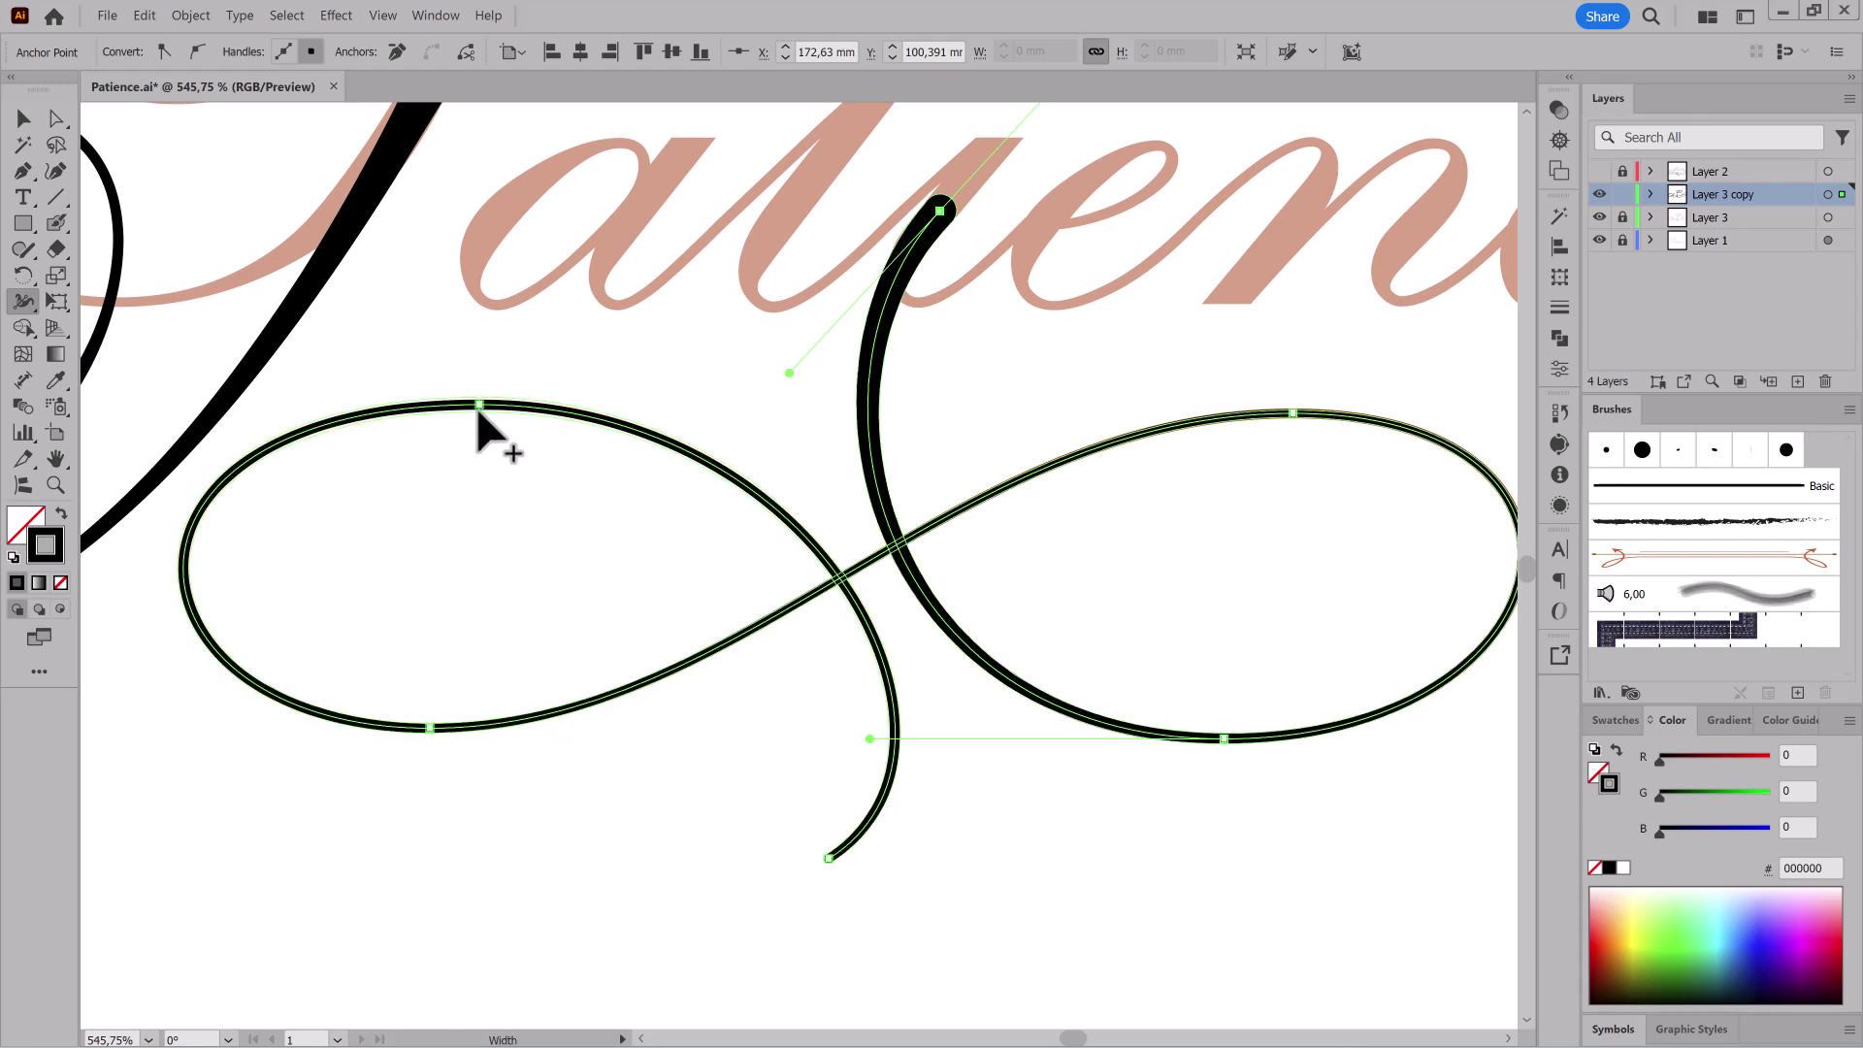
{"action": "left_click_drag", "start_coordinate": [184, 564], "coordinate": [200, 564]}
{"action": "left_click_drag", "start_coordinate": [829, 858], "coordinate": [842, 867]}
Step: Hide Layer 3 and the Layer 1 lettering to leave only the variable-width flourishes
{"action": "left_click_drag", "start_coordinate": [1171, 917], "coordinate": [1064, 793]}
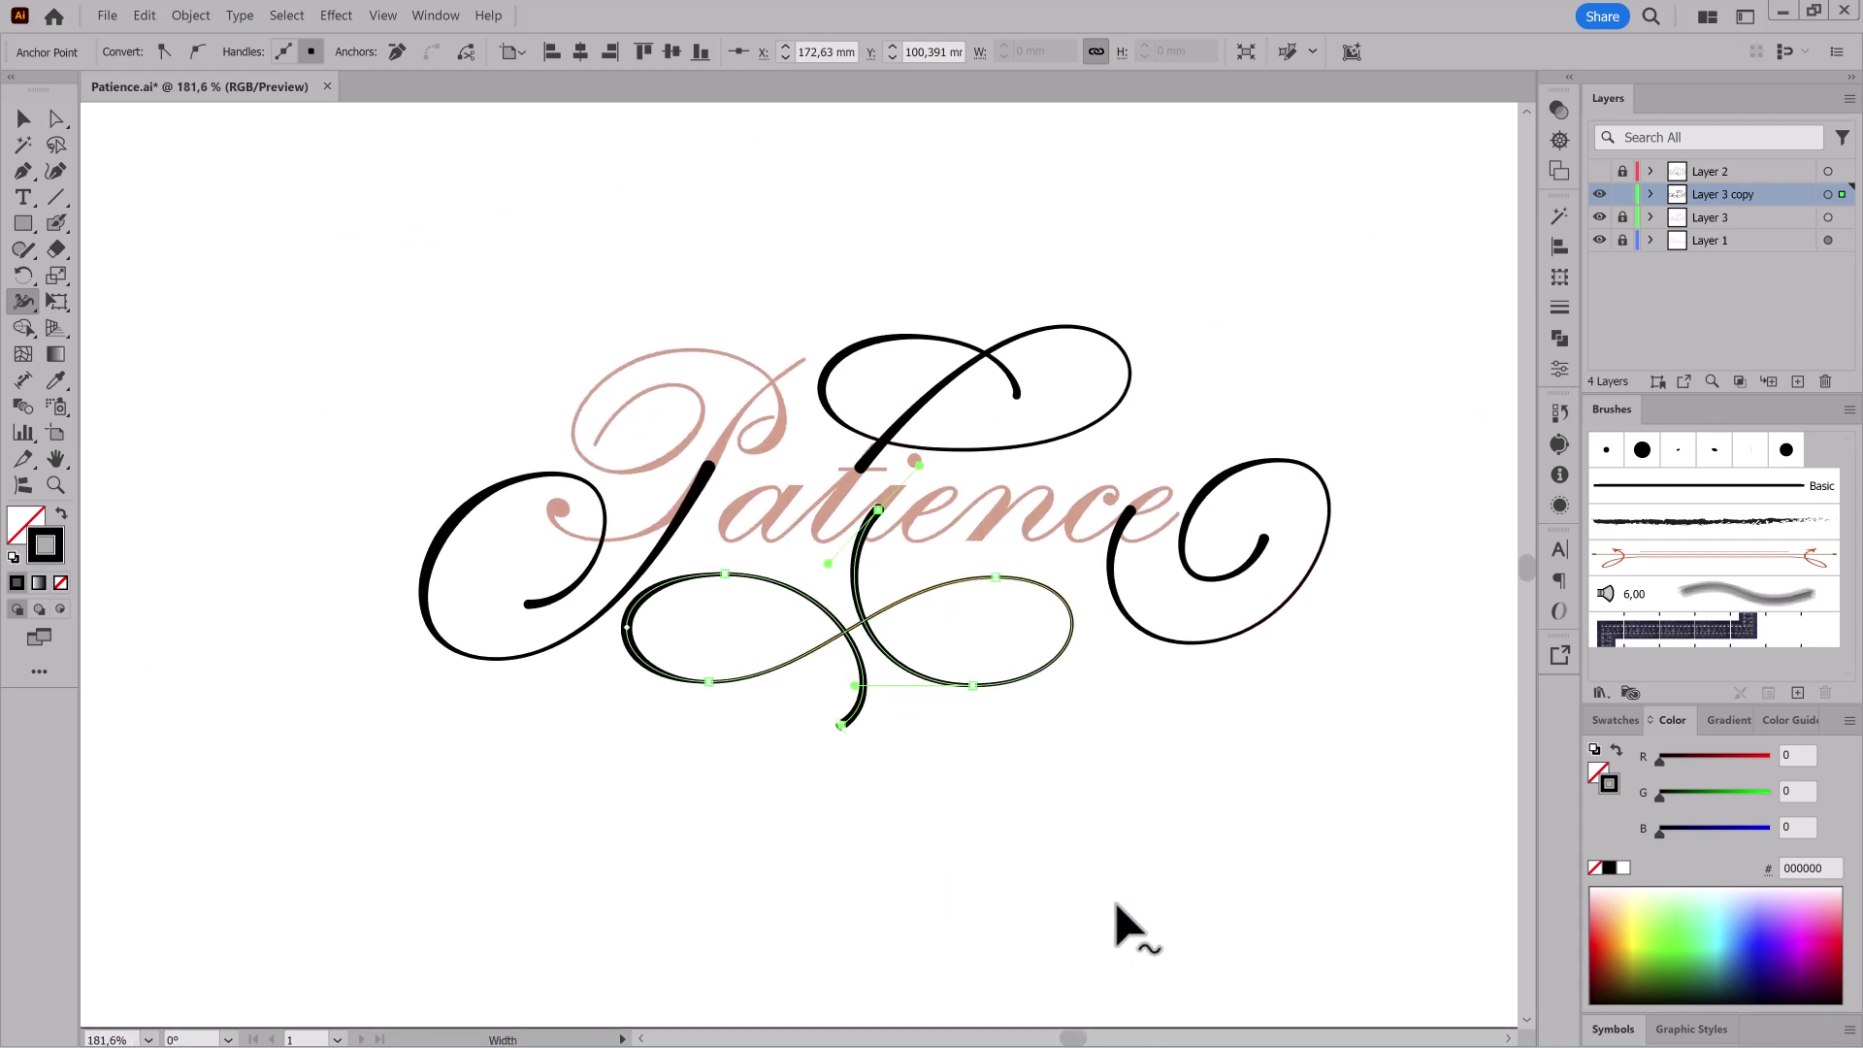
{"action": "left_click", "coordinate": [1599, 219]}
{"action": "left_click", "coordinate": [1599, 241]}
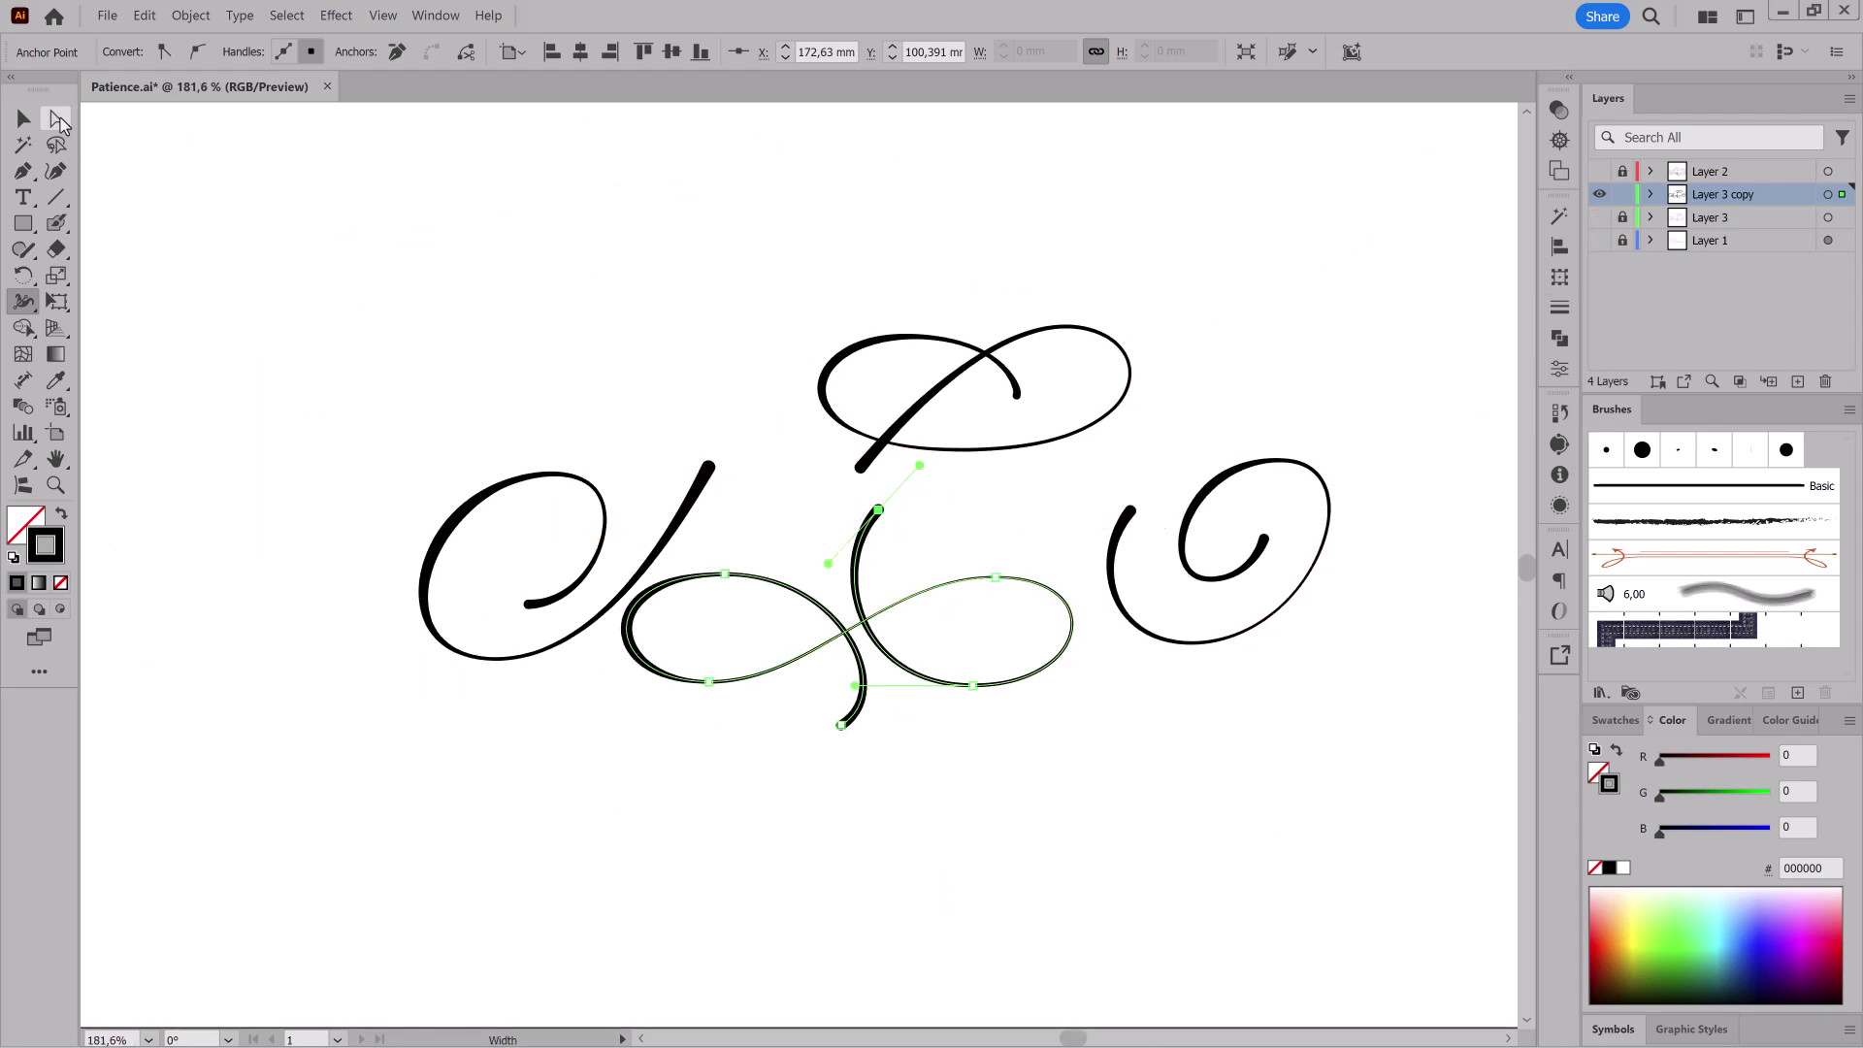
Step: Refine the right curl's inner spiral by adjusting the handles of its bottom anchor near the inner end
{"action": "left_click", "coordinate": [59, 120]}
{"action": "left_click", "coordinate": [1247, 987]}
{"action": "left_click_drag", "start_coordinate": [1338, 592], "coordinate": [1541, 713]}
{"action": "left_click_drag", "start_coordinate": [1232, 473], "coordinate": [1019, 485]}
{"action": "left_click_drag", "start_coordinate": [932, 295], "coordinate": [1109, 375]}
{"action": "mouse_move", "coordinate": [1009, 327]}
{"action": "left_mouse_down"}
{"action": "mouse_move", "coordinate": [1130, 418]}
{"action": "mouse_move", "coordinate": [1000, 334]}
{"action": "left_mouse_up"}
{"action": "left_click", "coordinate": [758, 757]}
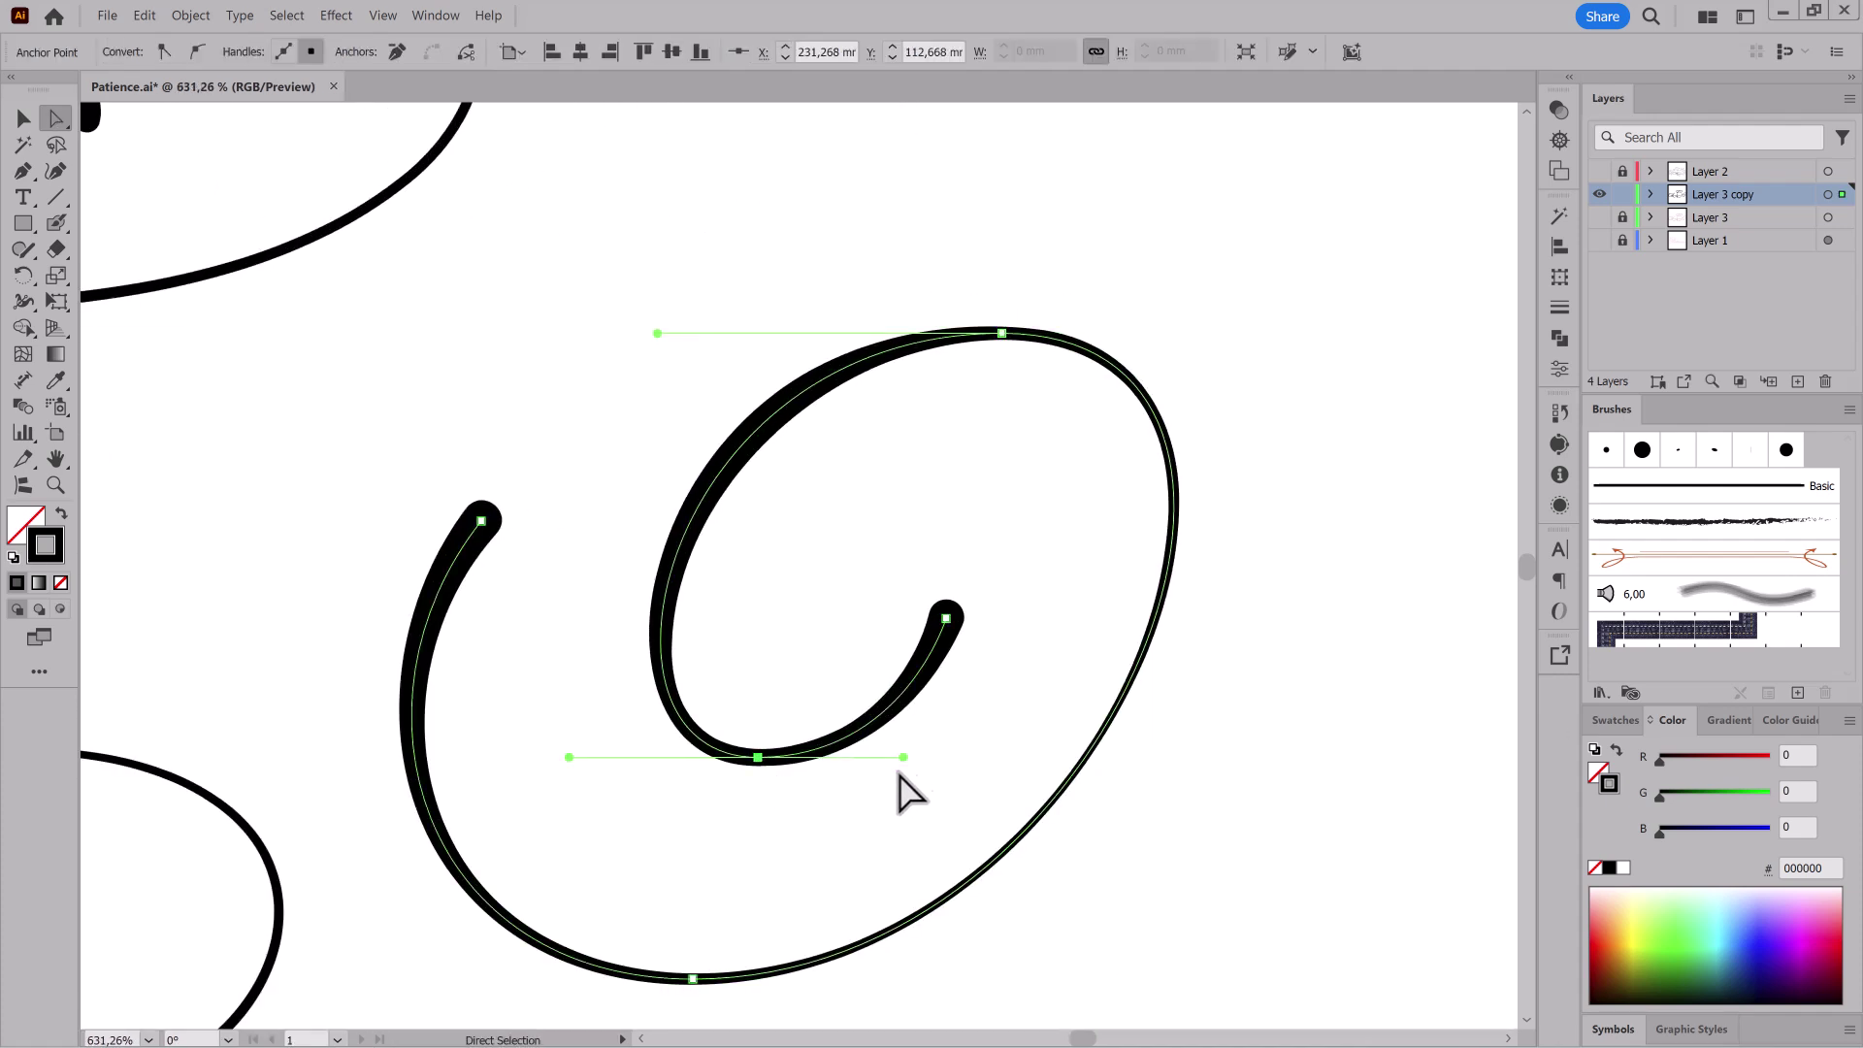
{"action": "left_click_drag", "start_coordinate": [566, 756], "coordinate": [580, 757]}
{"action": "left_click", "coordinate": [947, 619]}
{"action": "mouse_move", "coordinate": [904, 757]}
{"action": "left_mouse_down"}
{"action": "mouse_move", "coordinate": [921, 758]}
{"action": "mouse_move", "coordinate": [905, 771]}
{"action": "left_mouse_up"}
Step: Widen the figure-eight flourish's right loop by extending the outer handles of its top and bottom anchors
{"action": "scroll", "coordinate": [1174, 907], "scroll_direction": "down", "scroll_amount": 3}
{"action": "left_click_drag", "start_coordinate": [739, 834], "coordinate": [1178, 785]}
{"action": "left_click_drag", "start_coordinate": [1046, 722], "coordinate": [1244, 511]}
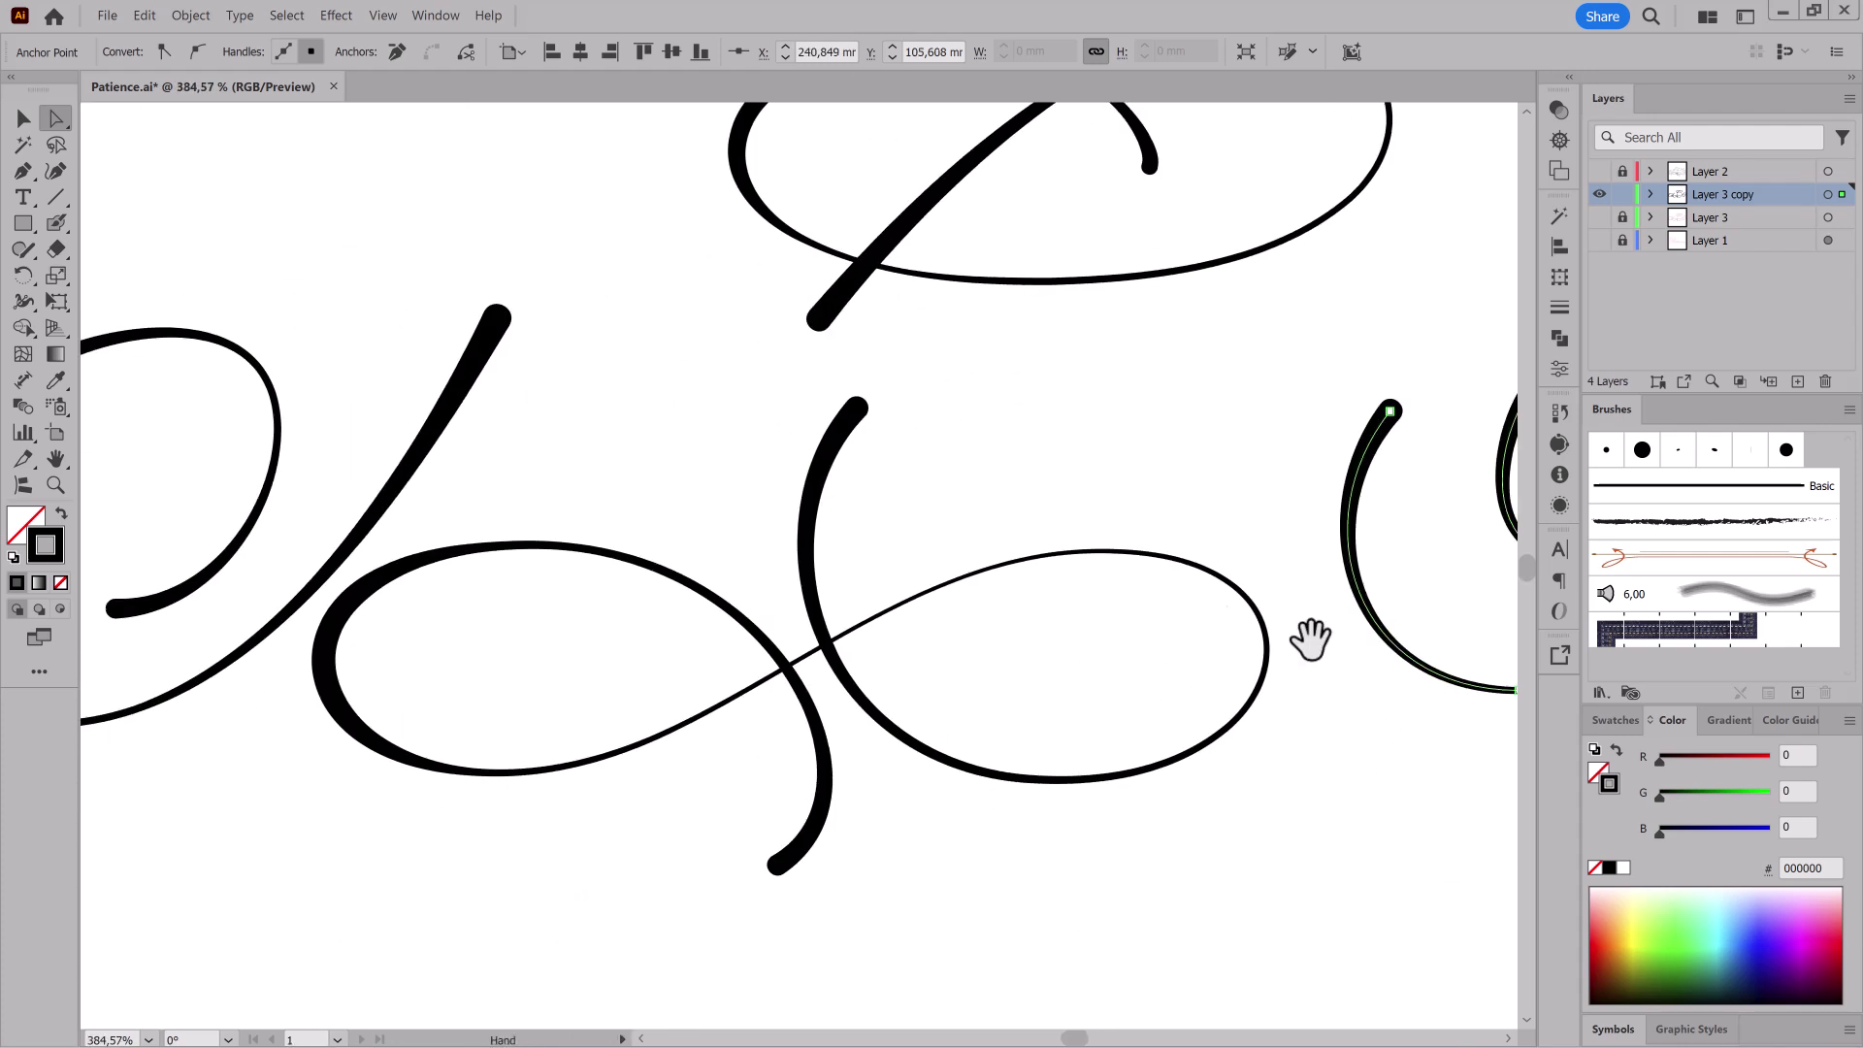
{"action": "left_click", "coordinate": [1261, 681]}
{"action": "left_click_drag", "start_coordinate": [1344, 551], "coordinate": [1381, 551]}
{"action": "left_click_drag", "start_coordinate": [1305, 780], "coordinate": [1340, 780]}
{"action": "left_click_drag", "start_coordinate": [1381, 551], "coordinate": [1372, 551]}
Step: Duplicate Layer 3 copy and outline the strokes of all flourishes on the duplicate
{"action": "left_click_drag", "start_coordinate": [627, 669], "coordinate": [1155, 689]}
{"action": "left_click_drag", "start_coordinate": [1089, 679], "coordinate": [1052, 639]}
{"action": "scroll", "coordinate": [1052, 639], "scroll_direction": "down", "scroll_amount": 3}
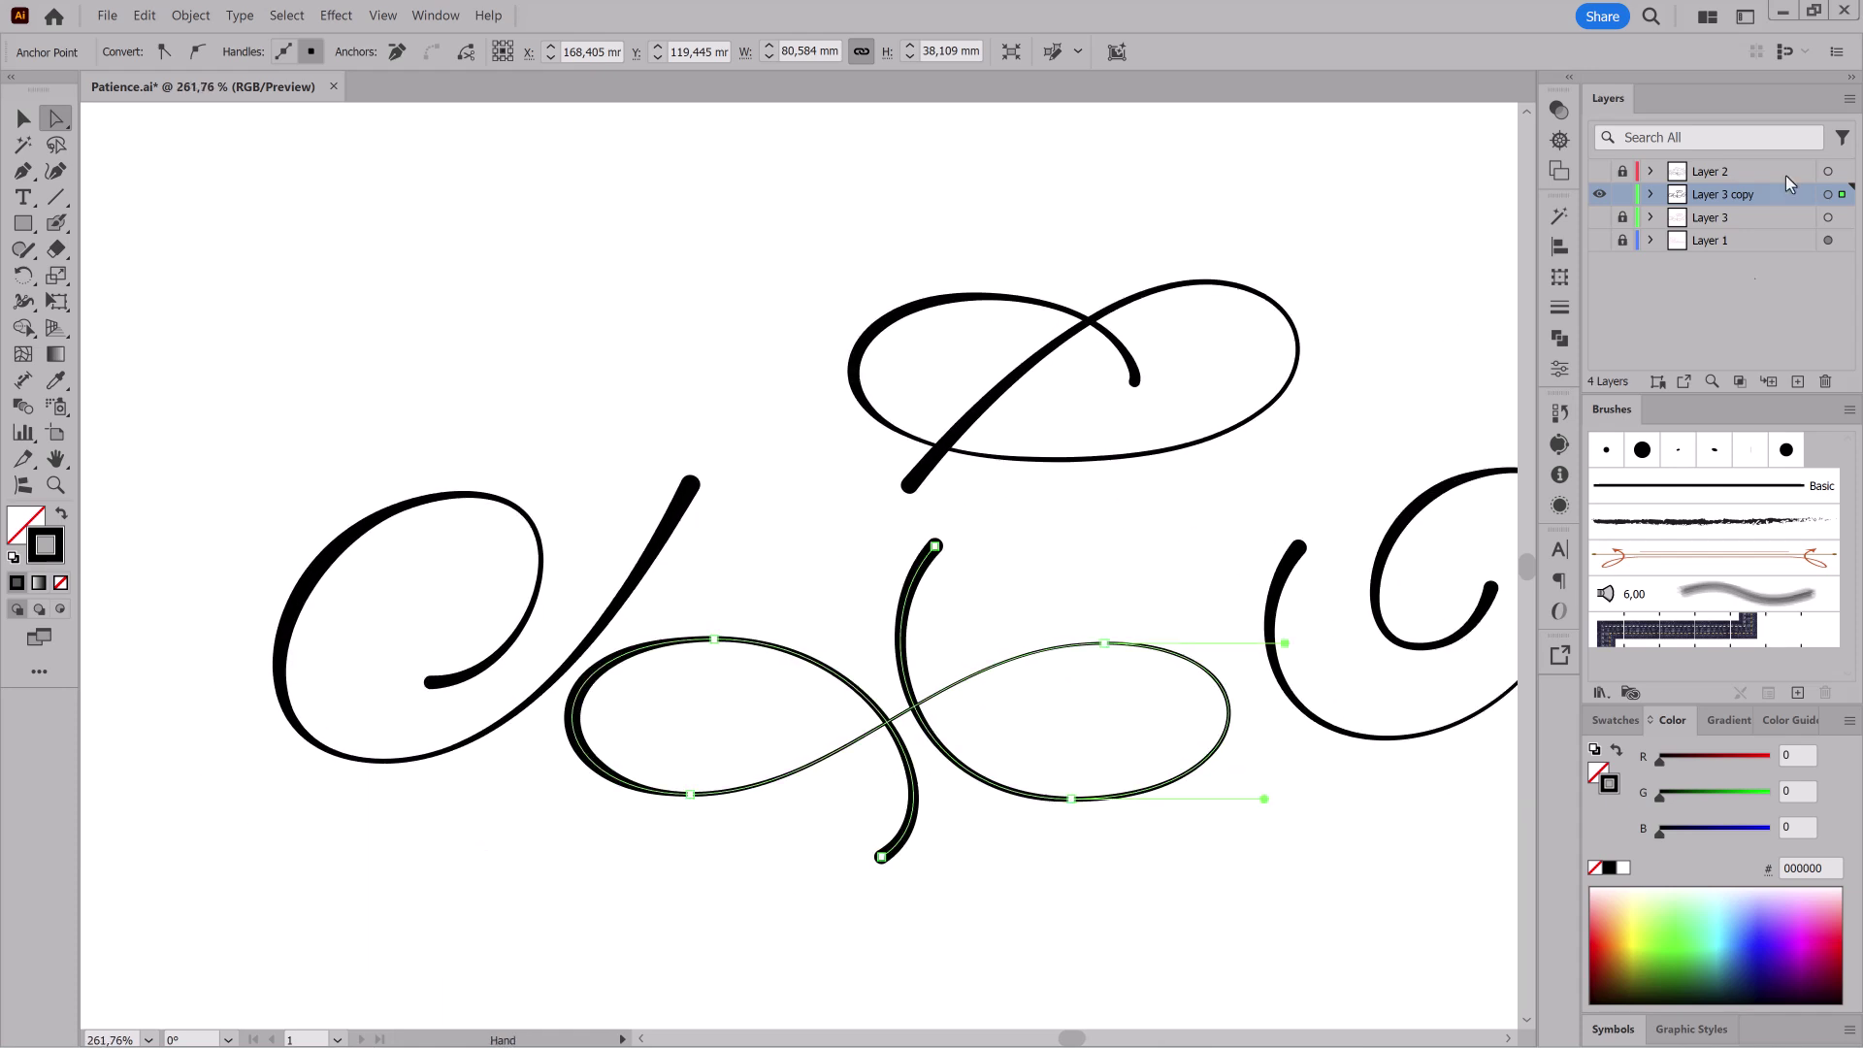
{"action": "left_click", "coordinate": [1828, 196]}
{"action": "left_click", "coordinate": [192, 16]}
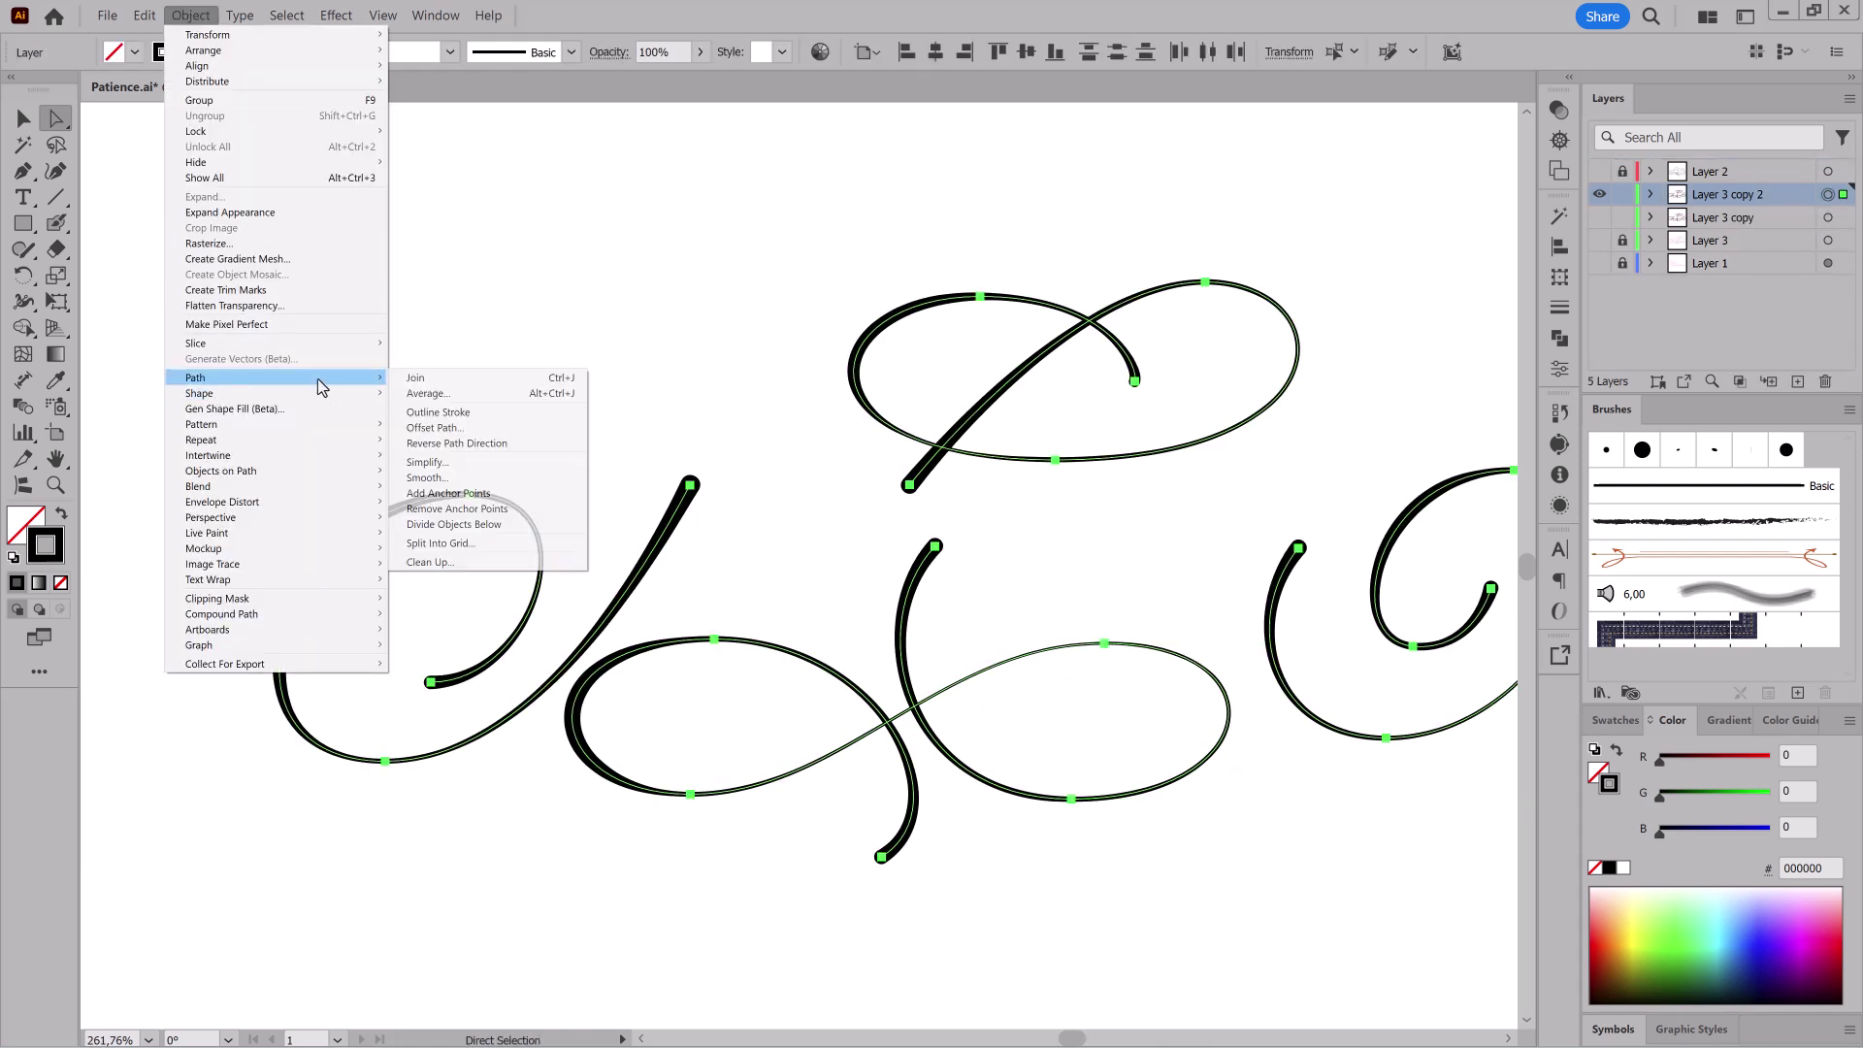
{"action": "mouse_move", "coordinate": [215, 381]}
{"action": "left_click", "coordinate": [451, 418]}
Step: Simplify the outlined flourish paths to reduce their anchor points
{"action": "left_click", "coordinate": [191, 16]}
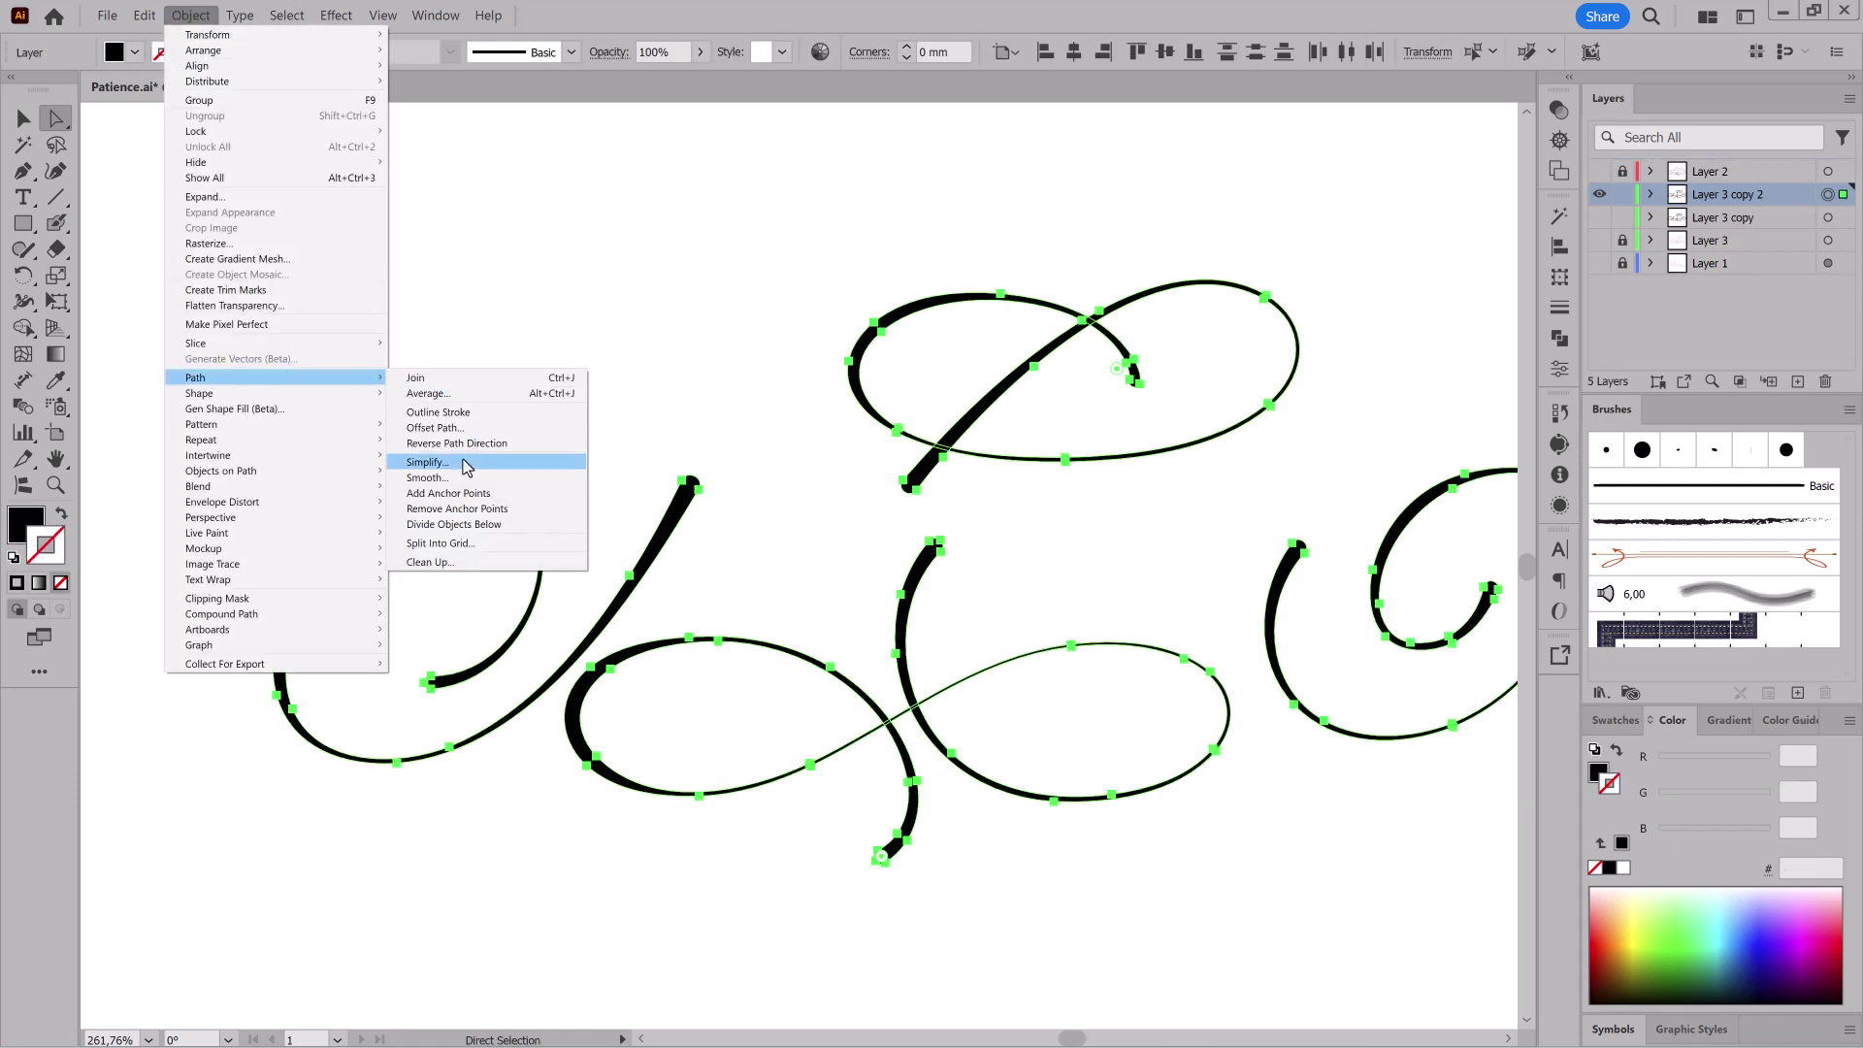
{"action": "left_click", "coordinate": [468, 466]}
{"action": "left_click_drag", "start_coordinate": [1559, 186], "coordinate": [1641, 166]}
{"action": "left_click", "coordinate": [1639, 592]}
Step: Show and unlock Layer 1, duplicate it below Layer 3 copy 2, and delete the item under the group in the duplicate
{"action": "left_click", "coordinate": [1599, 264]}
{"action": "left_click", "coordinate": [1622, 264]}
{"action": "left_click_drag", "start_coordinate": [1754, 266], "coordinate": [1723, 206]}
{"action": "left_click", "coordinate": [1600, 286]}
{"action": "left_click", "coordinate": [1651, 218]}
{"action": "left_click", "coordinate": [1741, 263]}
{"action": "left_click", "coordinate": [1824, 382]}
Step: Fill the lettering group on Layer 1 copy with dark red, 840000
{"action": "left_click", "coordinate": [1827, 241]}
{"action": "left_click", "coordinate": [1608, 869]}
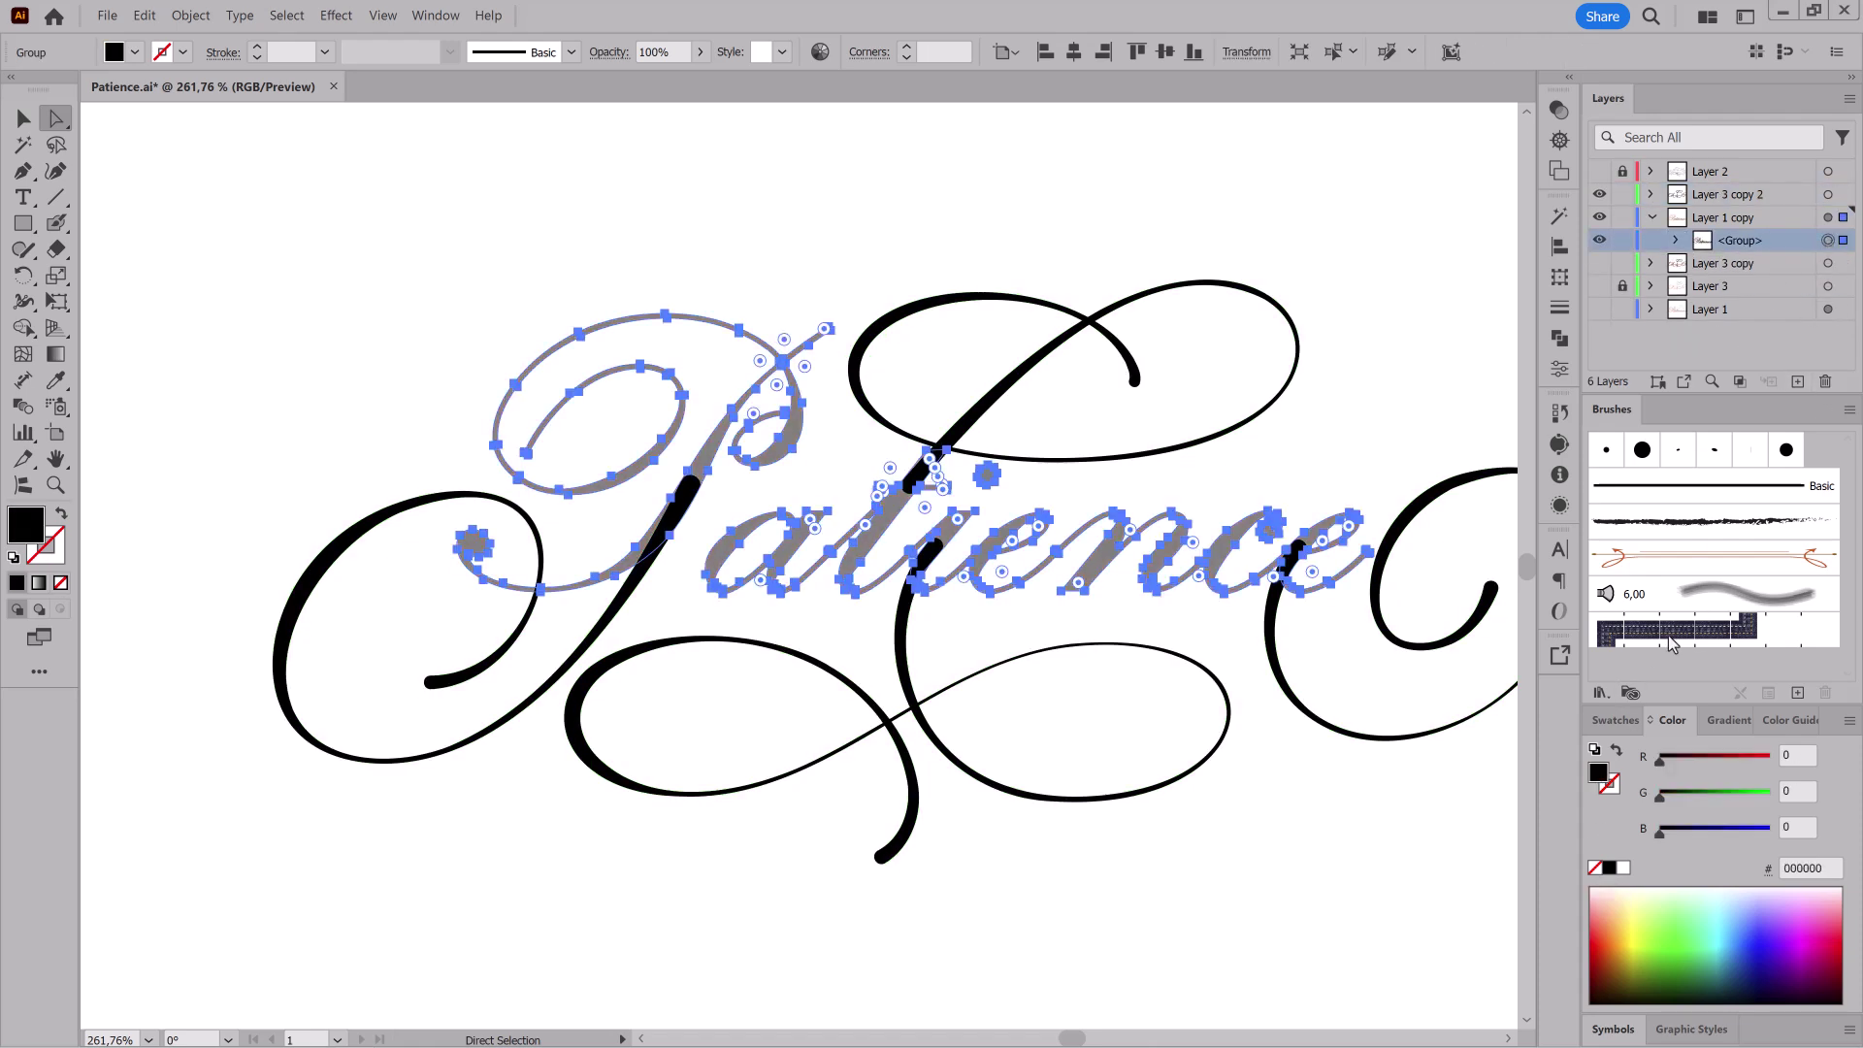
{"action": "left_click_drag", "start_coordinate": [656, 80], "coordinate": [701, 80]}
{"action": "left_click_drag", "start_coordinate": [642, 587], "coordinate": [1126, 563]}
{"action": "left_click_drag", "start_coordinate": [1659, 760], "coordinate": [1717, 764]}
Step: Try to fill out the join between the P's stem and the left curl with Blob Brush strokes
{"action": "left_click_drag", "start_coordinate": [832, 573], "coordinate": [1049, 602]}
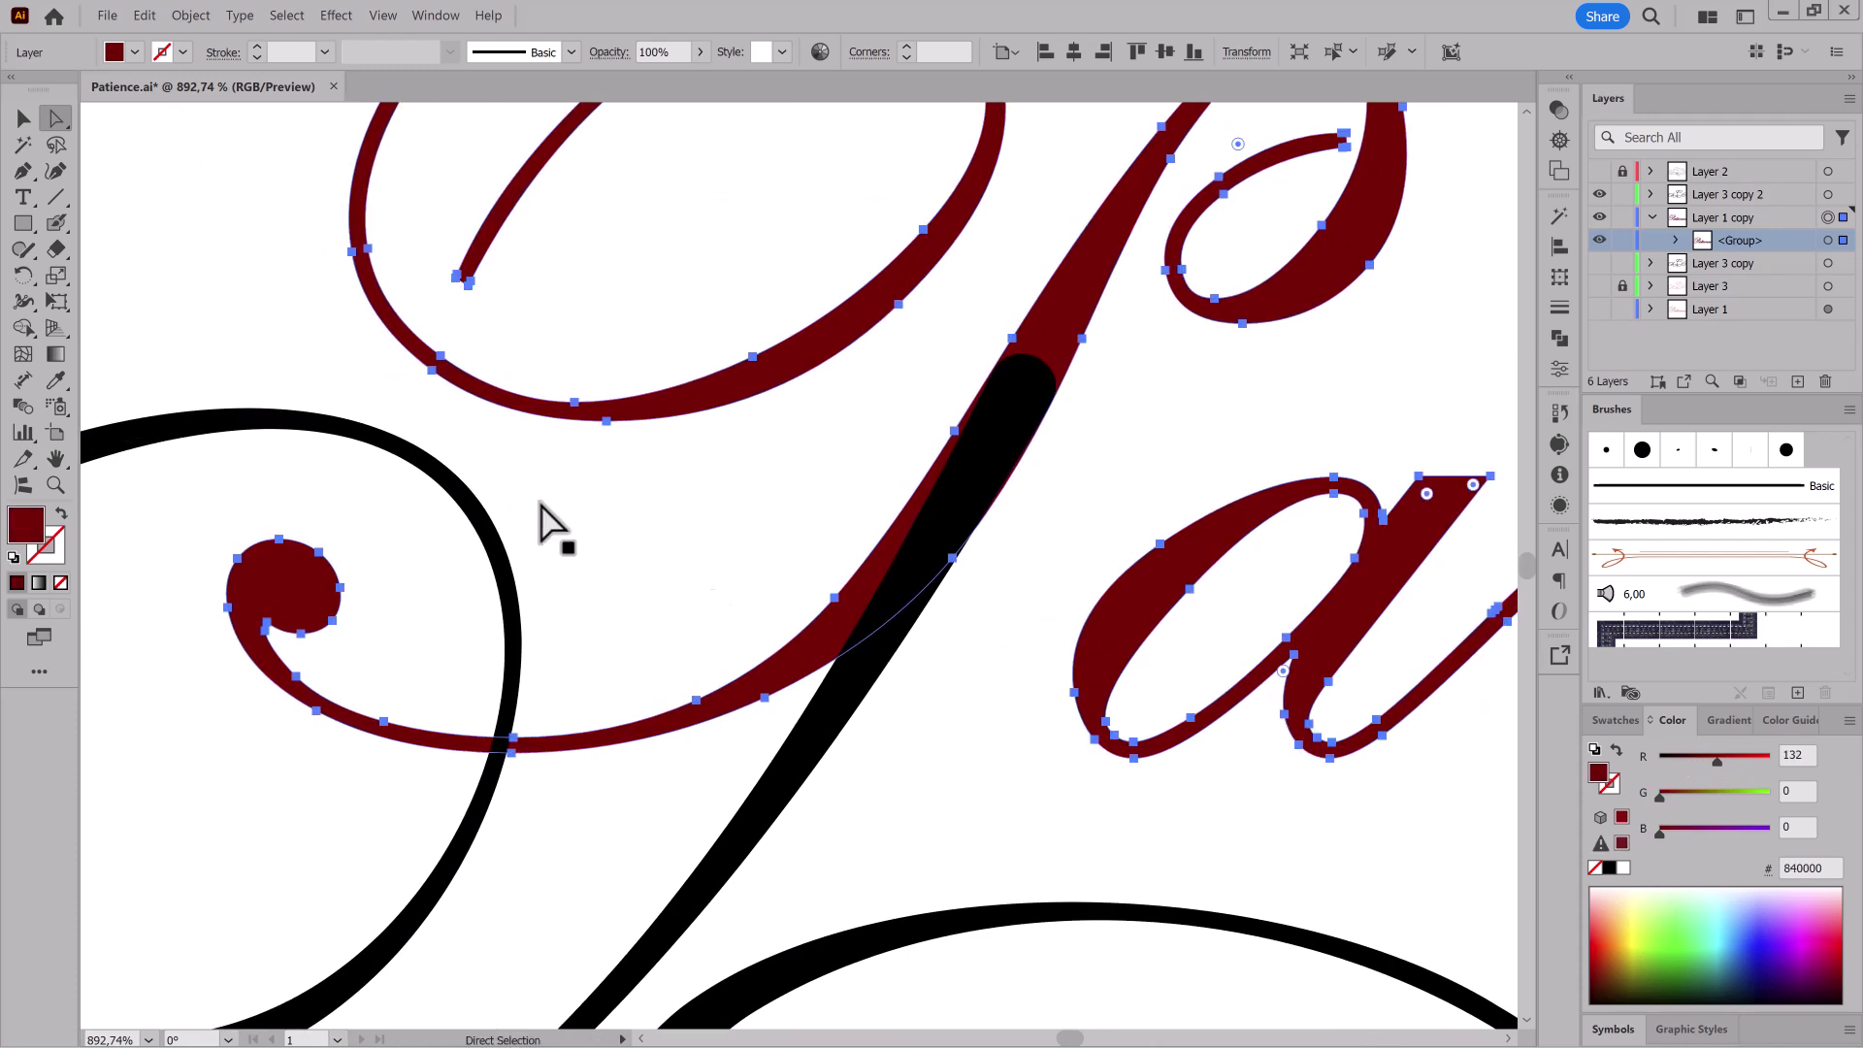
{"action": "key", "text": "shift+b"}
{"action": "left_click_drag", "start_coordinate": [917, 579], "coordinate": [919, 575]}
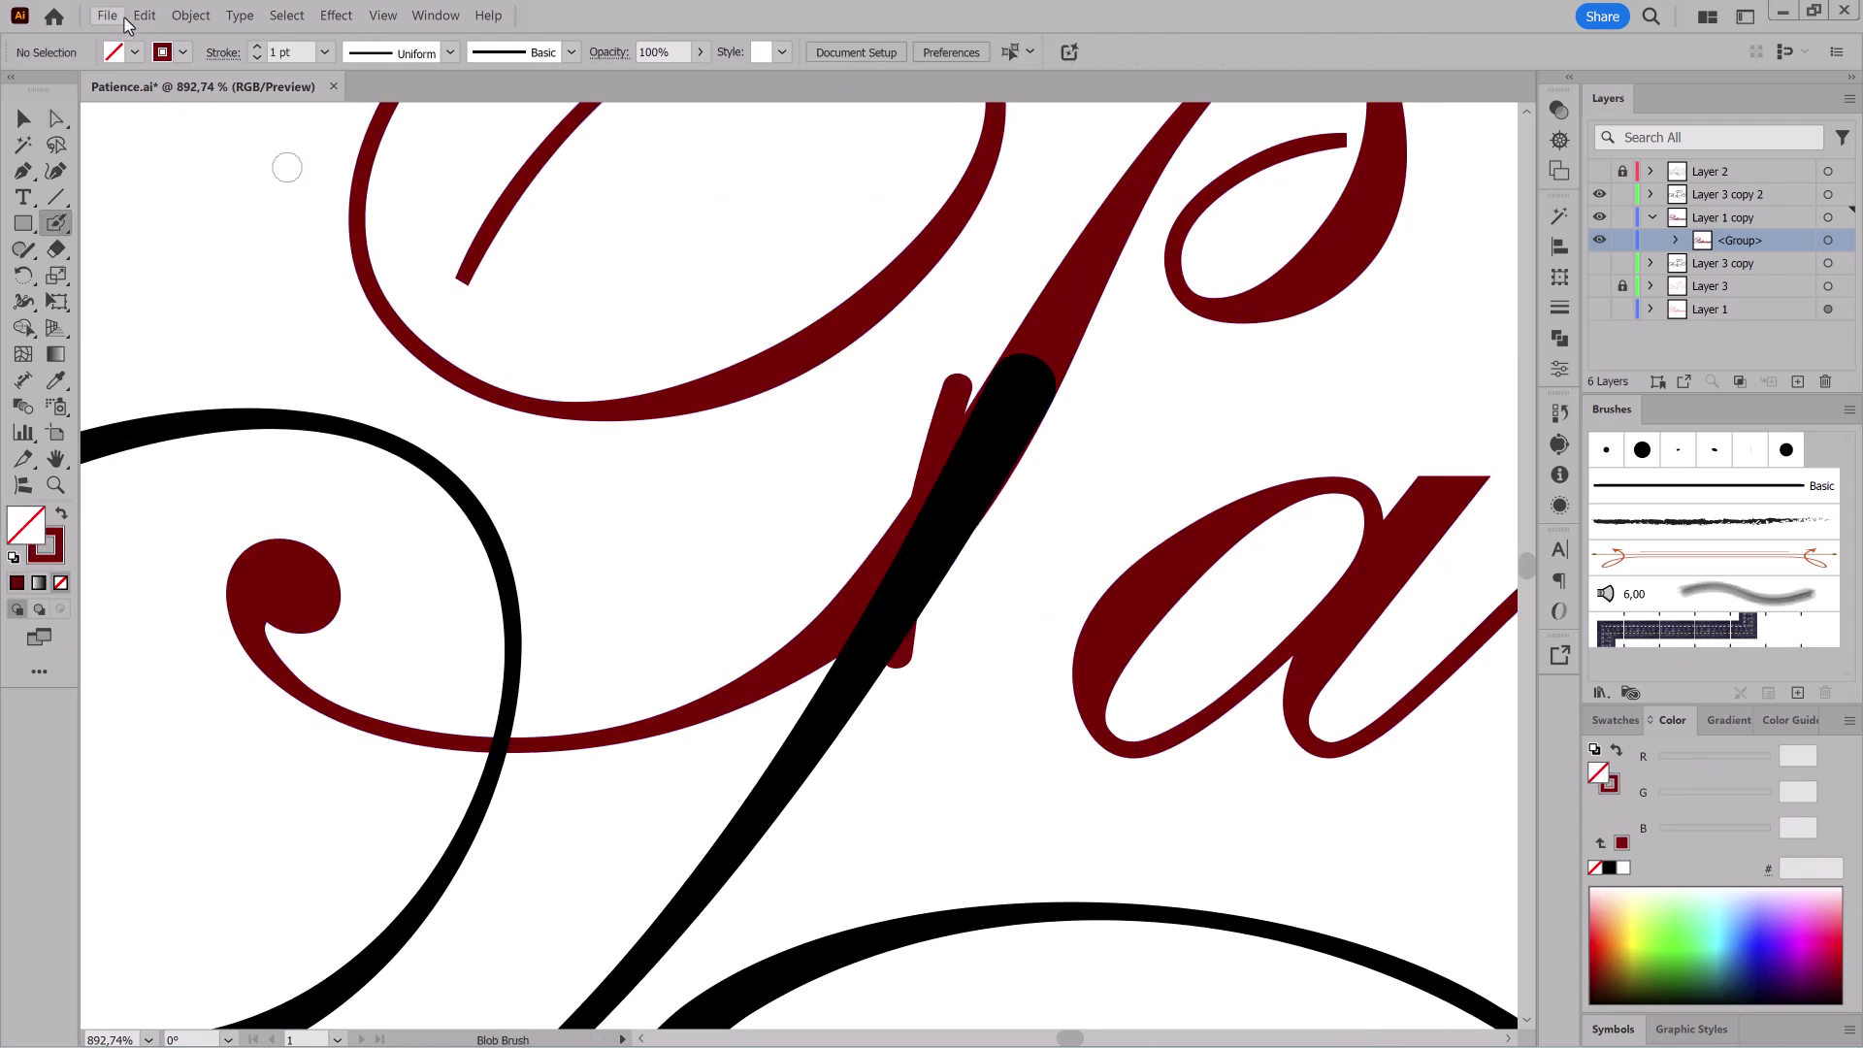
Step: Reduce the Eraser tool's size in its options for trimming the selected lettering
{"action": "mouse_move", "coordinate": [813, 668]}
{"action": "left_mouse_down"}
{"action": "mouse_move", "coordinate": [515, 703]}
{"action": "mouse_move", "coordinate": [267, 587]}
{"action": "left_mouse_up"}
{"action": "mouse_move", "coordinate": [843, 619]}
{"action": "left_mouse_down"}
{"action": "mouse_move", "coordinate": [698, 570]}
{"action": "mouse_move", "coordinate": [617, 567]}
{"action": "left_mouse_up"}
{"action": "left_click_drag", "start_coordinate": [1180, 562], "coordinate": [898, 530]}
{"action": "left_click_drag", "start_coordinate": [968, 440], "coordinate": [1133, 536]}
{"action": "left_click_drag", "start_coordinate": [1044, 915], "coordinate": [1081, 644]}
{"action": "left_click_drag", "start_coordinate": [1130, 559], "coordinate": [1193, 584]}
{"action": "left_click_drag", "start_coordinate": [1020, 554], "coordinate": [959, 640]}
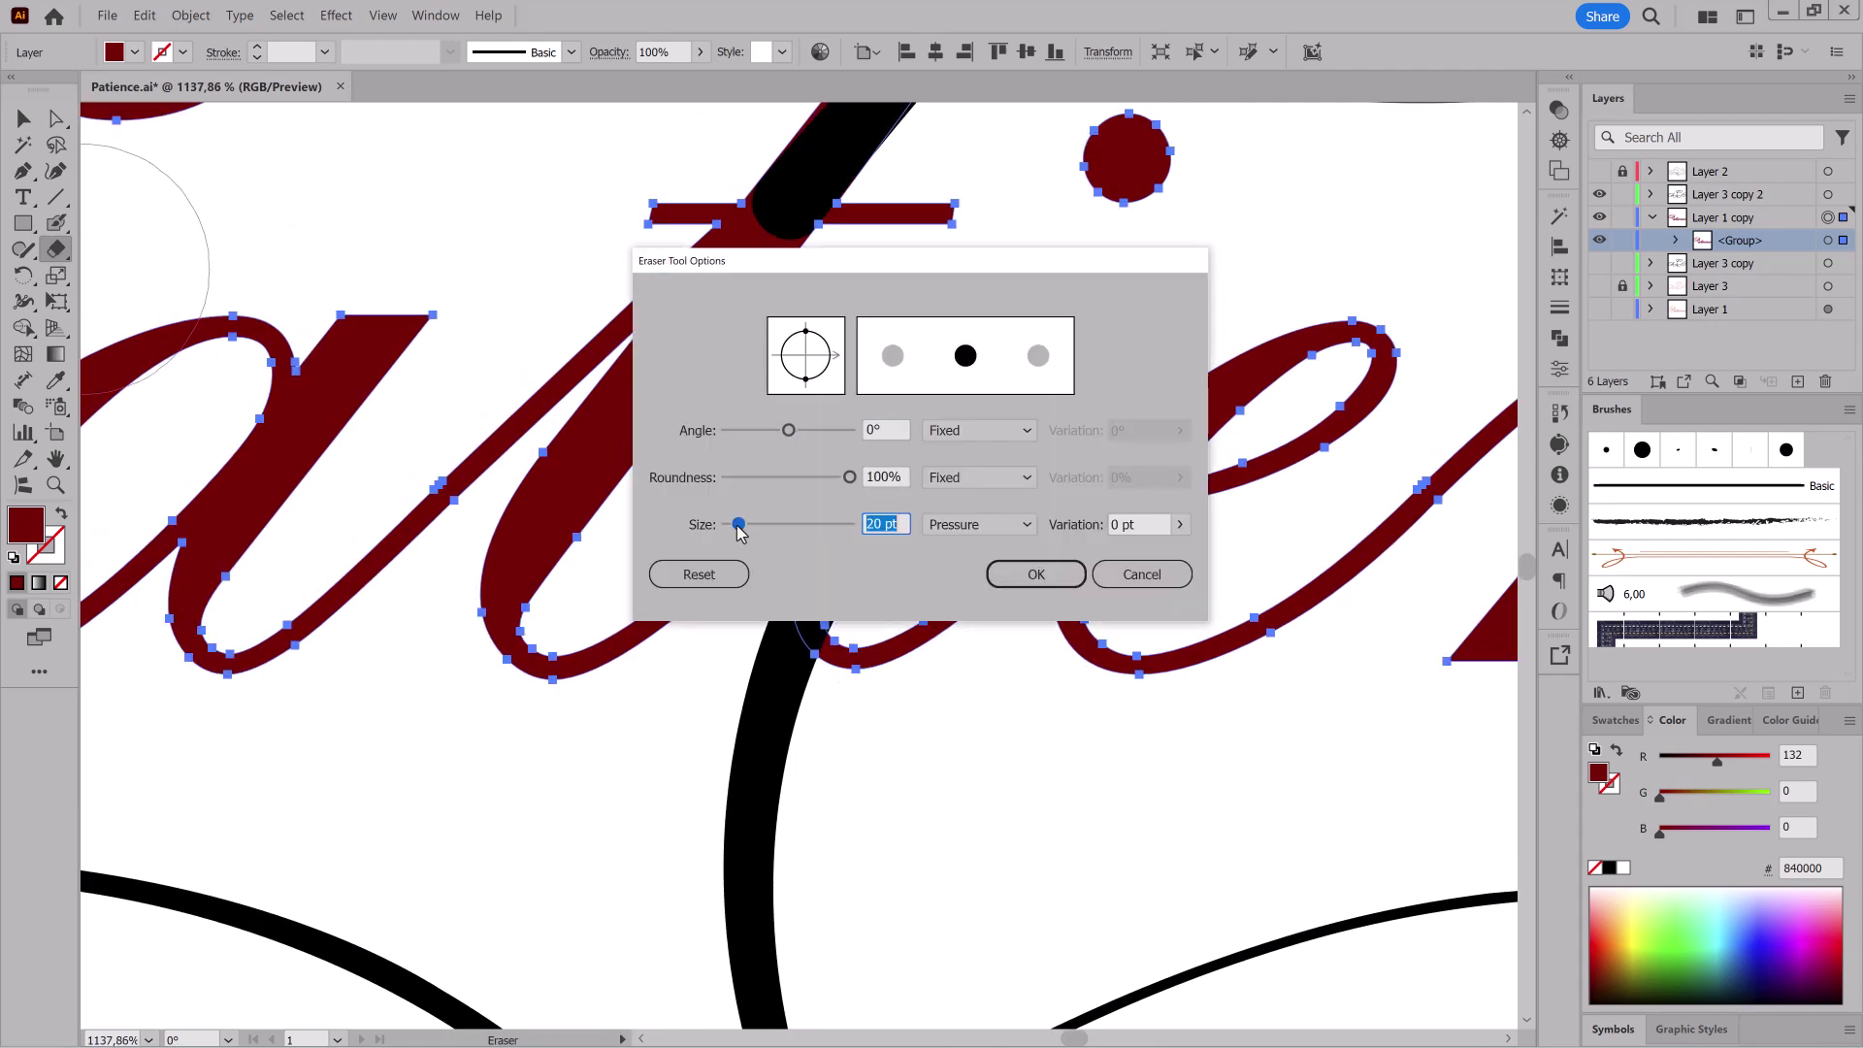
{"action": "left_click", "coordinate": [1034, 574]}
Step: Erase the parts of the i and the final e that stick out beside the flourish ends
{"action": "left_click_drag", "start_coordinate": [852, 668], "coordinate": [887, 679]}
{"action": "mouse_move", "coordinate": [1030, 774]}
{"action": "left_mouse_down"}
{"action": "mouse_move", "coordinate": [998, 657]}
{"action": "mouse_move", "coordinate": [740, 566]}
{"action": "left_mouse_up"}
{"action": "left_click_drag", "start_coordinate": [1164, 514], "coordinate": [1349, 543]}
{"action": "left_click_drag", "start_coordinate": [1349, 543], "coordinate": [1230, 484]}
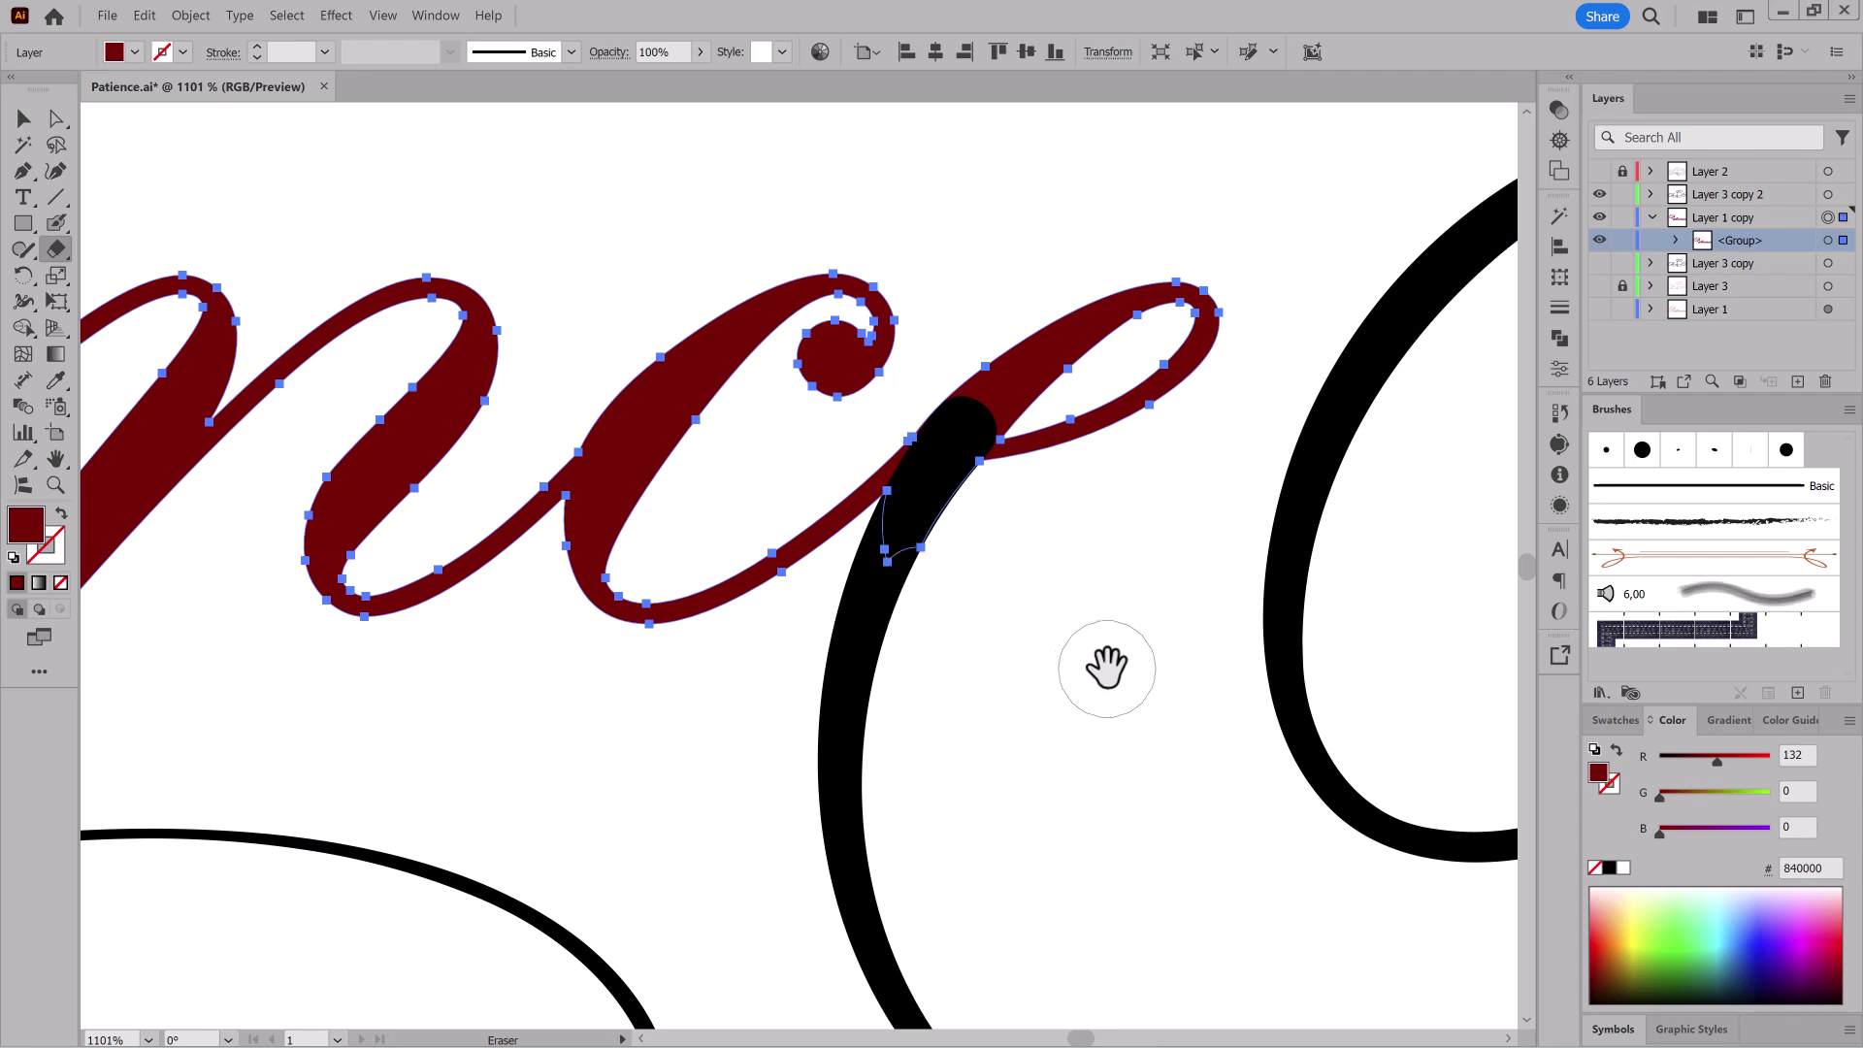
{"action": "left_click_drag", "start_coordinate": [1103, 669], "coordinate": [853, 679]}
{"action": "left_click_drag", "start_coordinate": [446, 559], "coordinate": [860, 538]}
Step: Move the anchor at the top left of the t's stem inward beneath the upper flourish
{"action": "left_click", "coordinate": [60, 124]}
{"action": "left_click_drag", "start_coordinate": [683, 582], "coordinate": [1159, 562]}
{"action": "left_click_drag", "start_coordinate": [1164, 561], "coordinate": [1397, 553]}
{"action": "mouse_move", "coordinate": [1095, 426]}
{"action": "left_mouse_down"}
{"action": "mouse_move", "coordinate": [524, 562]}
{"action": "mouse_move", "coordinate": [462, 407]}
{"action": "left_mouse_up"}
{"action": "left_click_drag", "start_coordinate": [999, 416], "coordinate": [972, 497]}
{"action": "left_click_drag", "start_coordinate": [1018, 417], "coordinate": [1060, 416]}
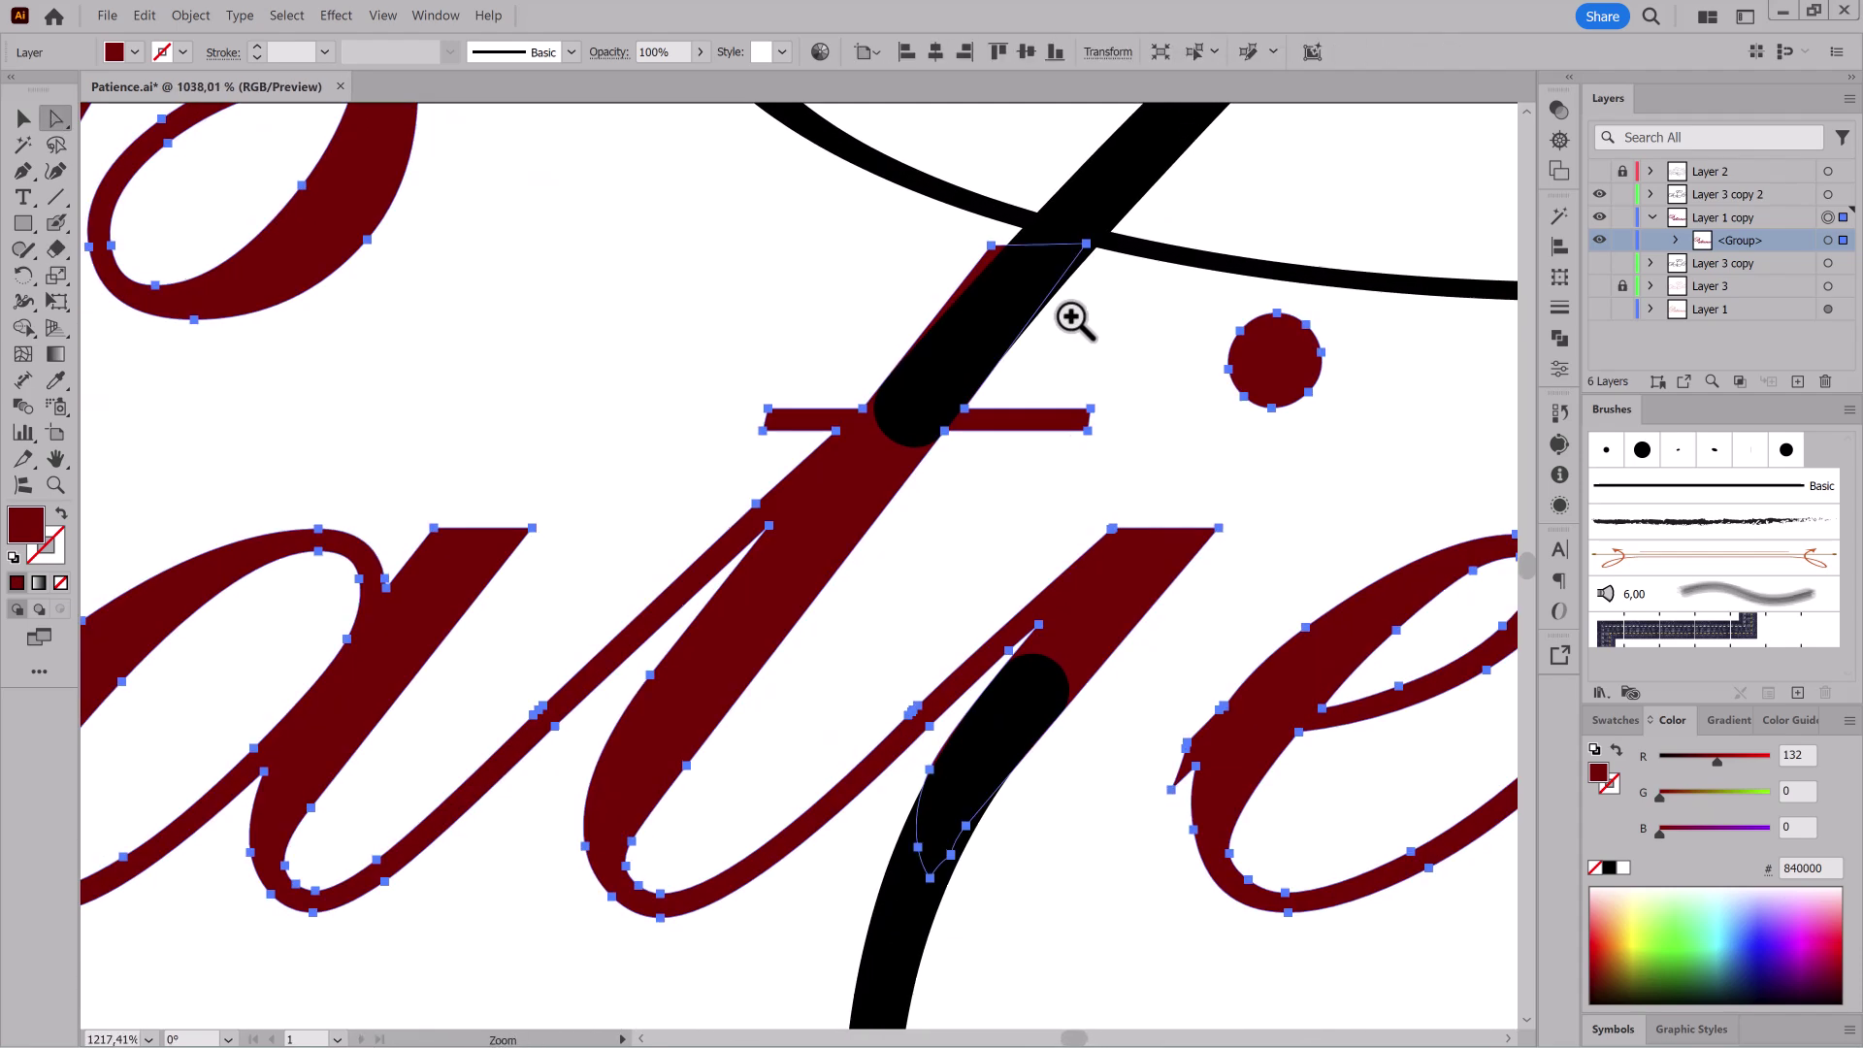
{"action": "left_click_drag", "start_coordinate": [1091, 319], "coordinate": [1009, 436]}
{"action": "left_click_drag", "start_coordinate": [910, 360], "coordinate": [940, 348]}
{"action": "left_click_drag", "start_coordinate": [1027, 582], "coordinate": [929, 617]}
{"action": "left_click_drag", "start_coordinate": [1058, 669], "coordinate": [461, 413]}
{"action": "left_click_drag", "start_coordinate": [1123, 562], "coordinate": [1213, 774]}
Step: Select all artwork on Layer 3 copy 2 and Layer 1 copy and unite it with Pathfinder
{"action": "left_click", "coordinate": [1828, 195]}
{"action": "left_click", "coordinate": [1827, 217], "text": "shift"}
{"action": "left_click", "coordinate": [1559, 339]}
{"action": "left_click", "coordinate": [1304, 266]}
Step: Try to remove the notch anchors on the left edge of the P's stem, then undo the removal
{"action": "left_click_drag", "start_coordinate": [584, 488], "coordinate": [990, 724]}
{"action": "left_click_drag", "start_coordinate": [850, 485], "coordinate": [1004, 586]}
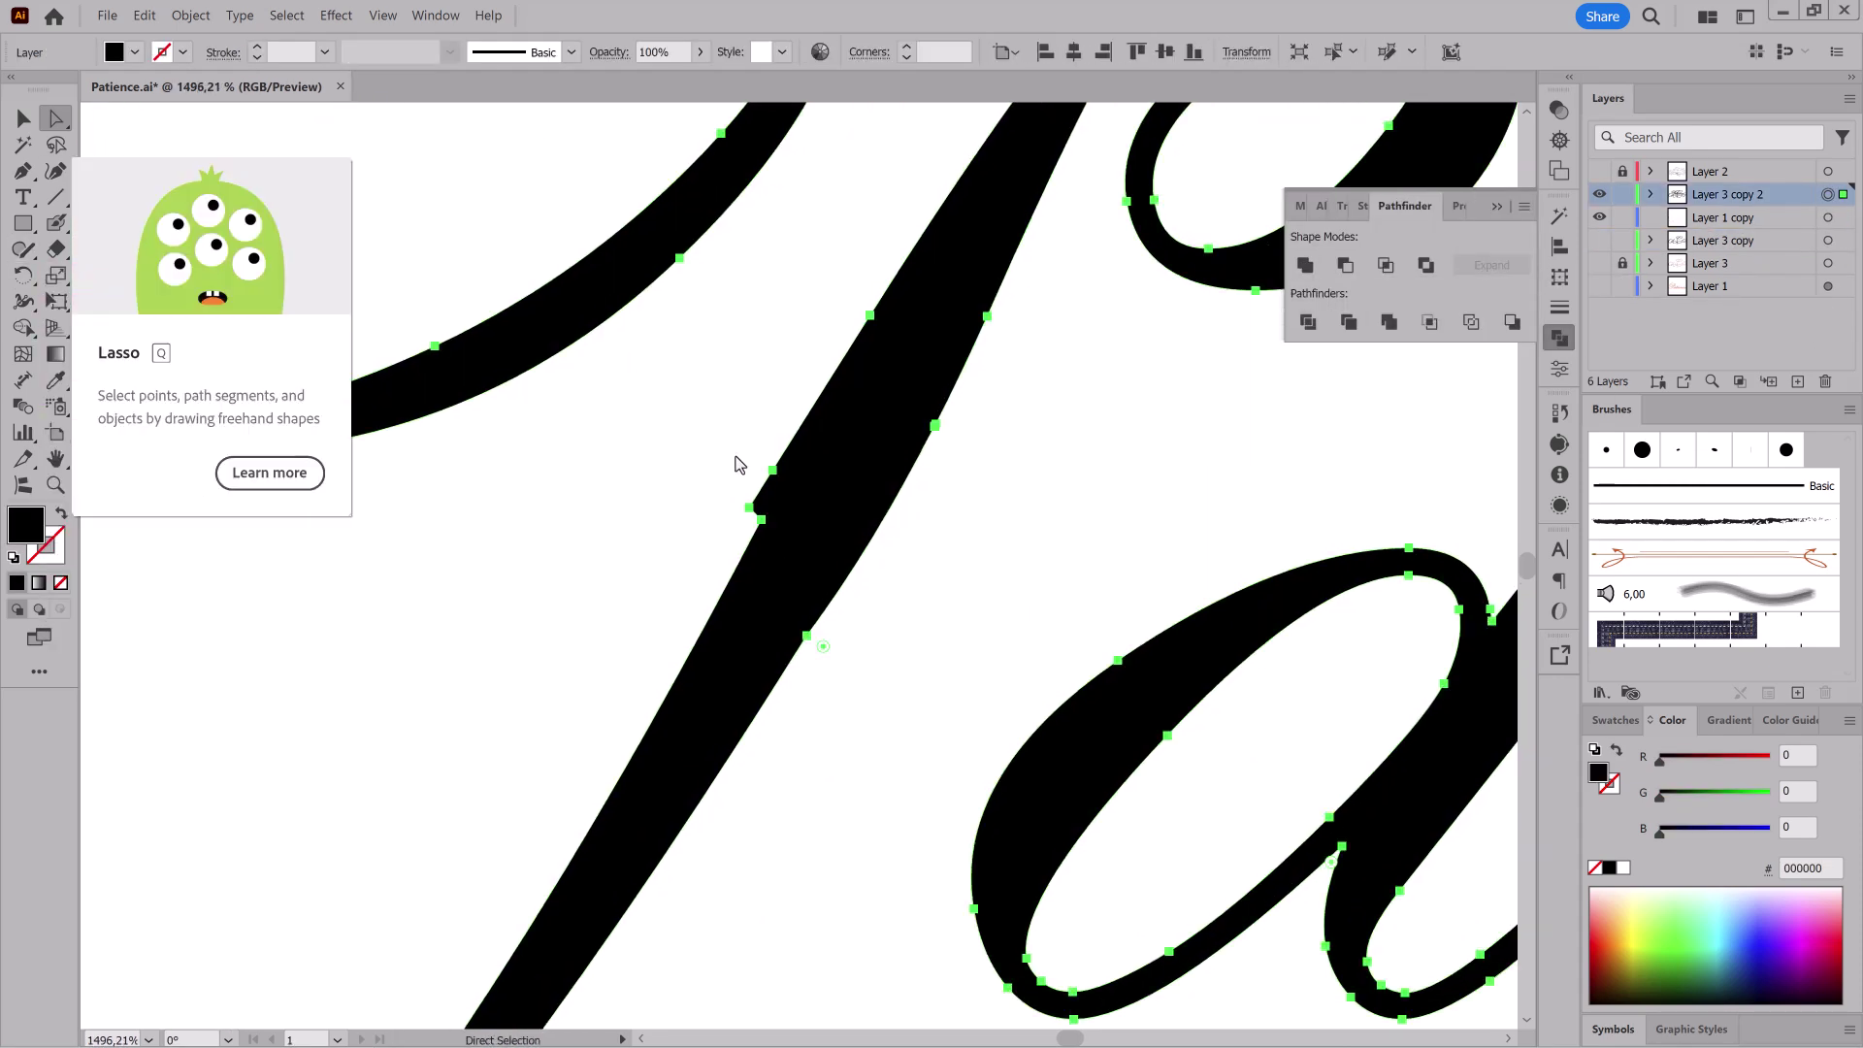
{"action": "left_click_drag", "start_coordinate": [784, 447], "coordinate": [727, 530]}
{"action": "left_click", "coordinate": [397, 52]}
{"action": "left_click_drag", "start_coordinate": [881, 677], "coordinate": [527, 572]}
{"action": "left_click", "coordinate": [144, 16]}
{"action": "left_click", "coordinate": [153, 35]}
Step: Remove the upper notch anchors on the left edge of the P's stem where the curl joins
{"action": "left_click_drag", "start_coordinate": [868, 678], "coordinate": [1251, 693]}
{"action": "left_click_drag", "start_coordinate": [848, 406], "coordinate": [766, 451]}
{"action": "left_click", "coordinate": [396, 52]}
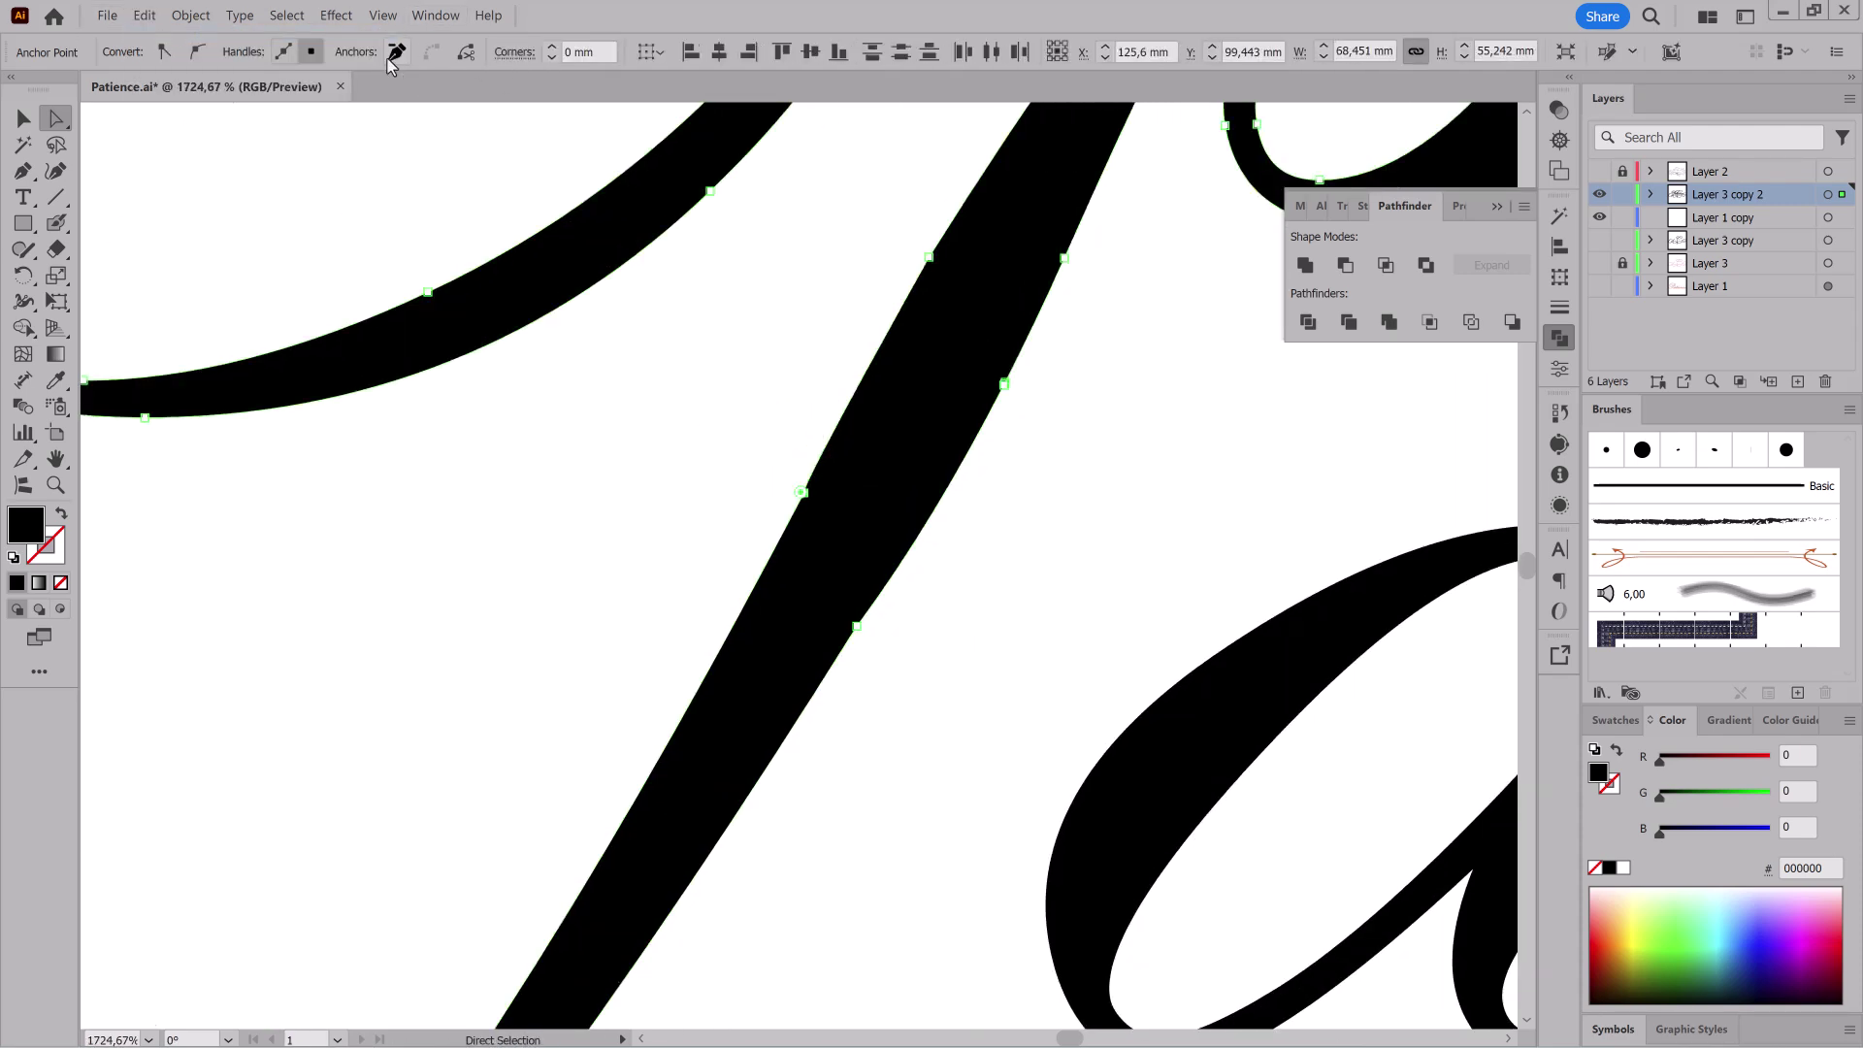
Step: Adjust the anchor handles on the left edge of the P's stem to smooth the curve below the curl join
{"action": "left_click_drag", "start_coordinate": [948, 427], "coordinate": [806, 460]}
{"action": "left_click", "coordinate": [797, 455]}
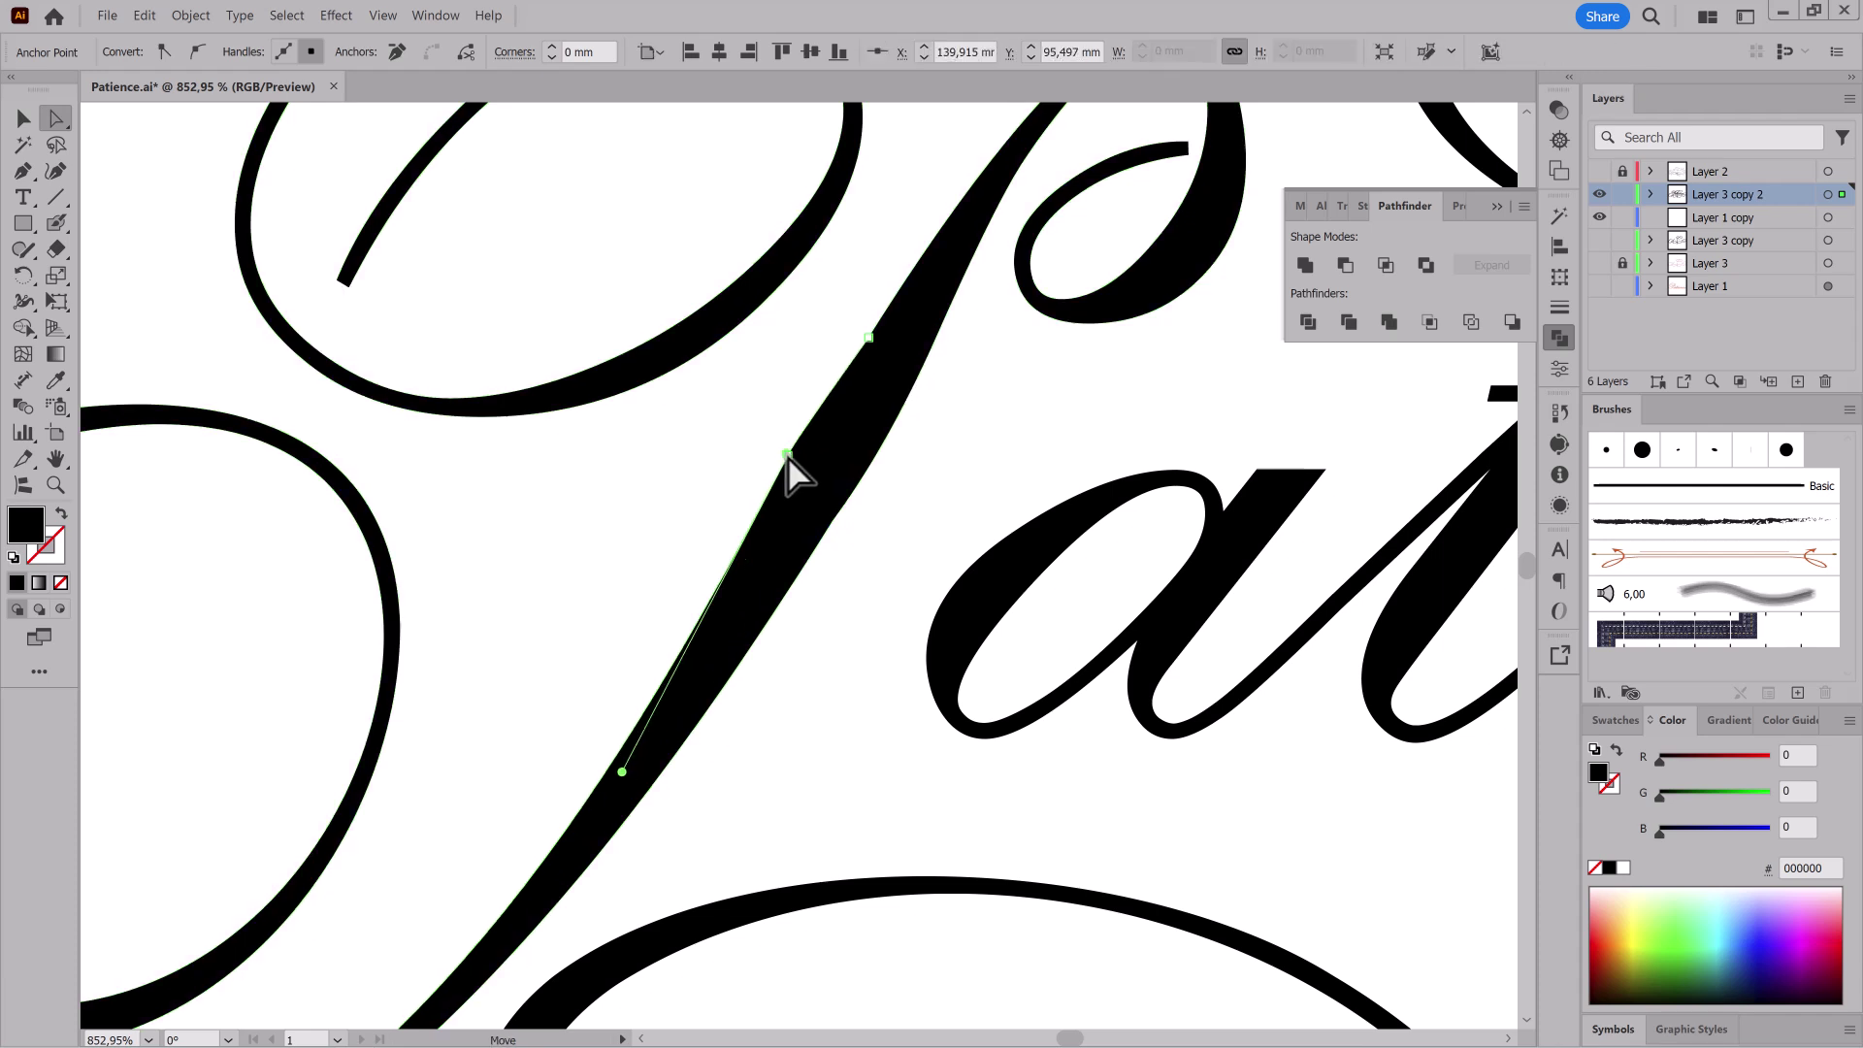
{"action": "left_click_drag", "start_coordinate": [754, 553], "coordinate": [889, 279]}
{"action": "key", "text": "shift+c"}
{"action": "key", "text": "a"}
{"action": "left_click_drag", "start_coordinate": [1042, 810], "coordinate": [325, 101]}
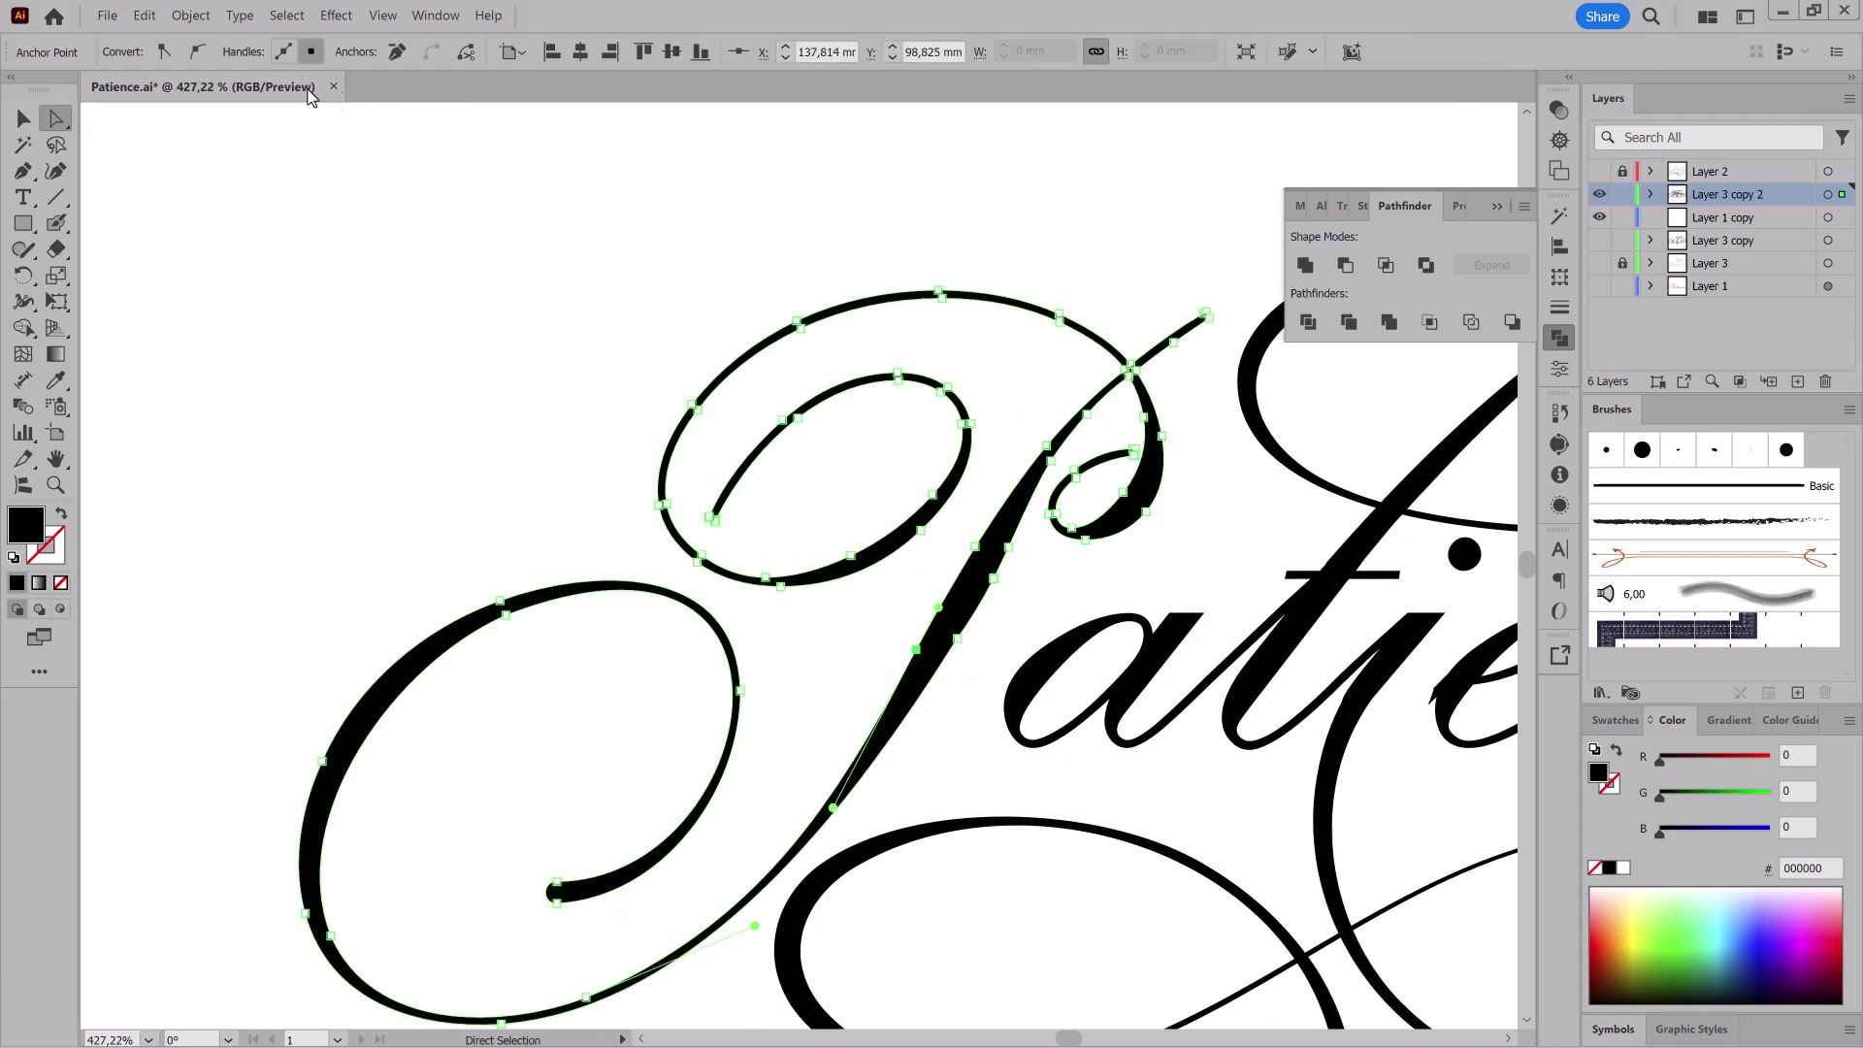
{"action": "left_click", "coordinate": [870, 670]}
Step: Remove the extra anchors on the left edge of the t's stem above the crossbar
{"action": "mouse_move", "coordinate": [1185, 765]}
{"action": "left_mouse_down"}
{"action": "mouse_move", "coordinate": [1015, 690]}
{"action": "mouse_move", "coordinate": [1106, 684]}
{"action": "mouse_move", "coordinate": [942, 746]}
{"action": "left_mouse_up"}
{"action": "left_click_drag", "start_coordinate": [1077, 446], "coordinate": [1212, 523]}
{"action": "left_click_drag", "start_coordinate": [1003, 553], "coordinate": [1064, 599]}
{"action": "left_click", "coordinate": [911, 449]}
{"action": "left_click", "coordinate": [851, 433]}
{"action": "left_click", "coordinate": [842, 446], "text": "shift"}
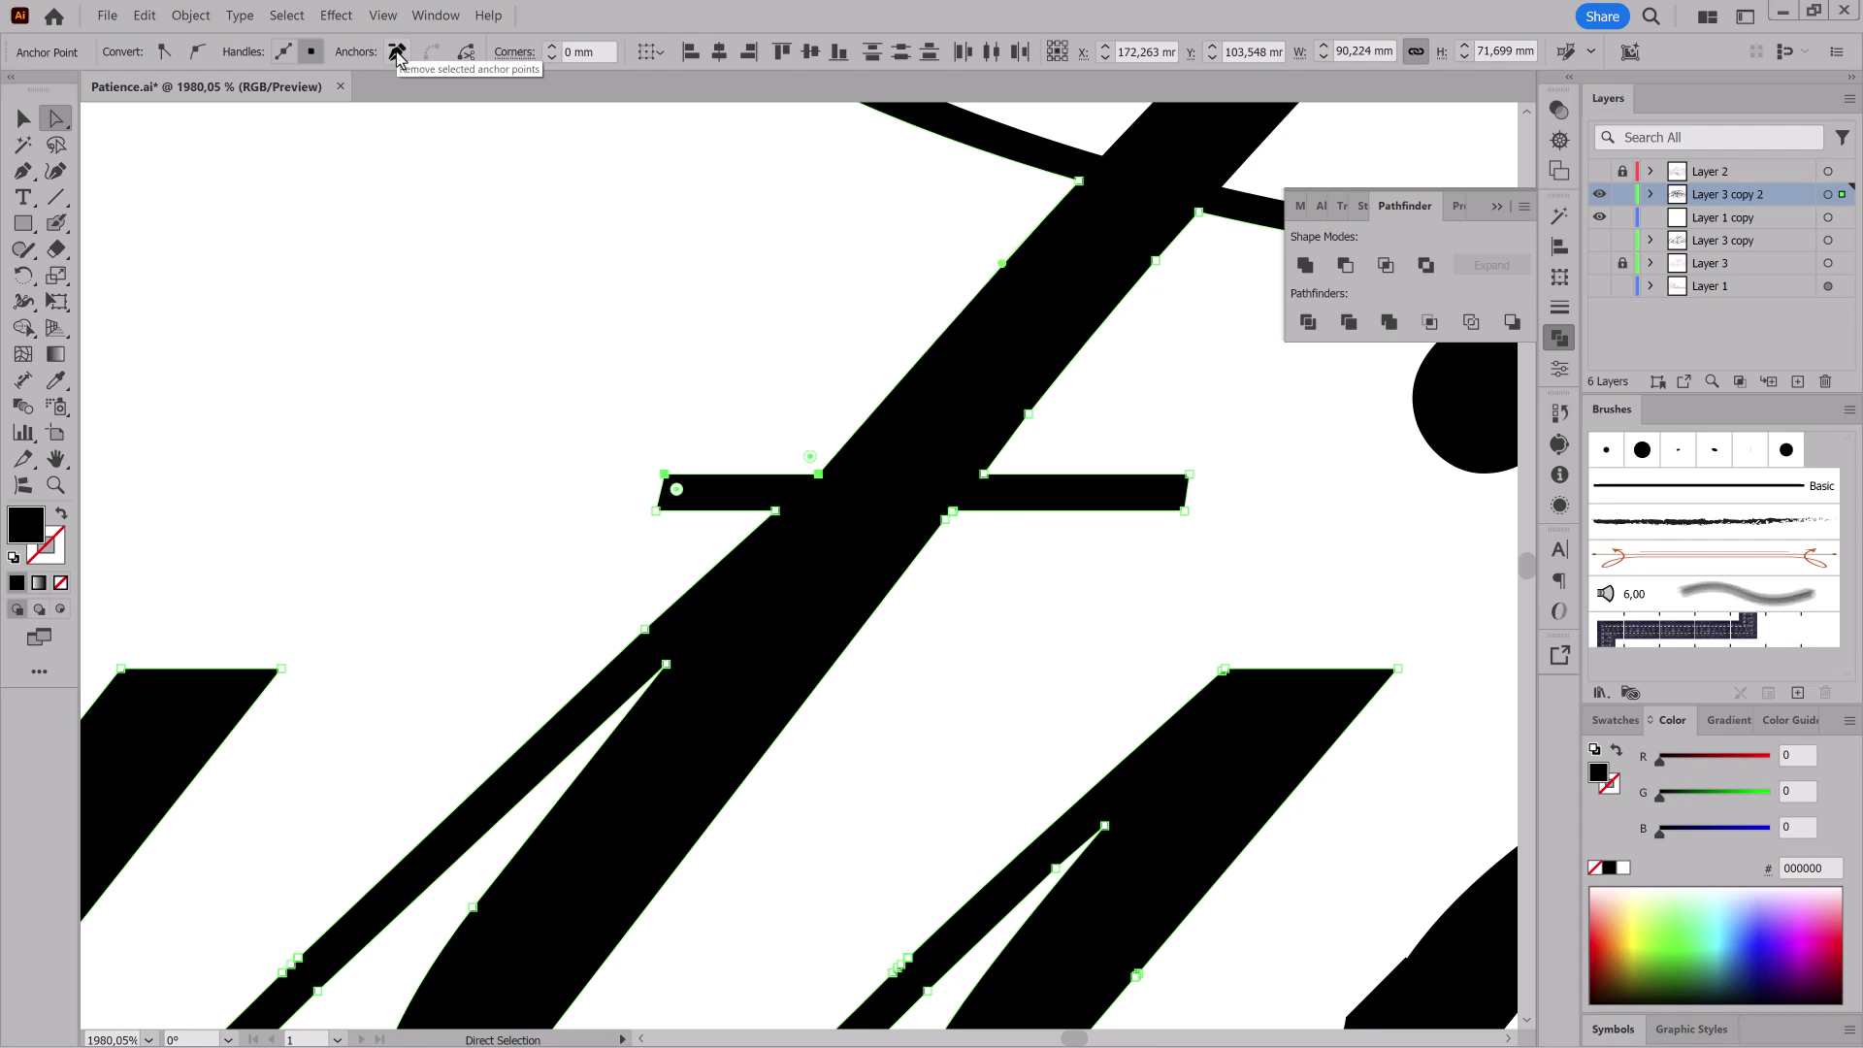
Step: Clean up the anchors on the left edge of the i's stem so it flows into the long descending stroke
{"action": "left_click_drag", "start_coordinate": [859, 754], "coordinate": [766, 699]}
{"action": "left_click_drag", "start_coordinate": [962, 650], "coordinate": [930, 451]}
{"action": "left_click_drag", "start_coordinate": [1053, 617], "coordinate": [1006, 636]}
{"action": "left_click_drag", "start_coordinate": [946, 693], "coordinate": [1198, 648]}
{"action": "left_click_drag", "start_coordinate": [827, 328], "coordinate": [753, 375]}
{"action": "left_click", "coordinate": [720, 420]}
{"action": "left_click", "coordinate": [705, 429], "text": "shift"}
{"action": "left_click_drag", "start_coordinate": [919, 637], "coordinate": [800, 631]}
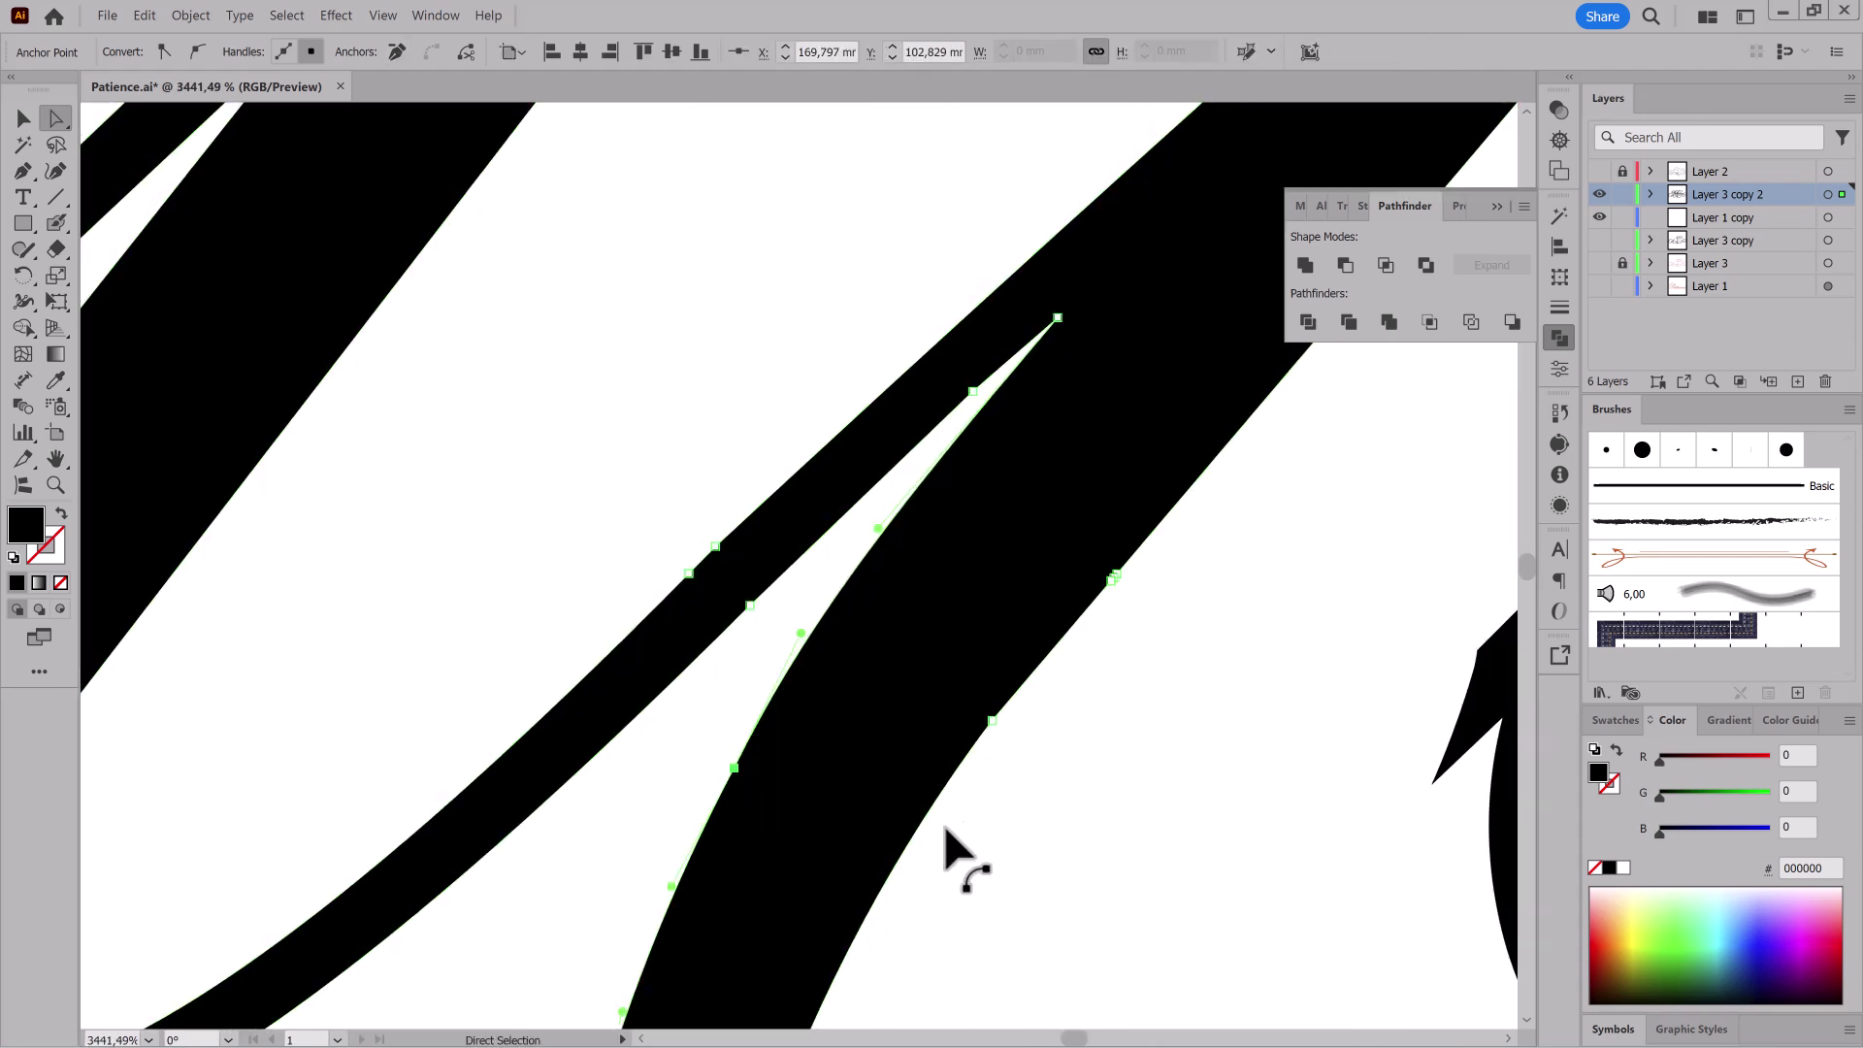
Step: Smooth the right edge of the i's stem by pulling out long curve handles with the Anchor Point tool
{"action": "left_click_drag", "start_coordinate": [936, 827], "coordinate": [825, 836]}
{"action": "left_click_drag", "start_coordinate": [1046, 685], "coordinate": [1072, 572]}
{"action": "left_click_drag", "start_coordinate": [1028, 776], "coordinate": [1189, 694]}
{"action": "left_click_drag", "start_coordinate": [861, 427], "coordinate": [805, 456]}
{"action": "left_click_drag", "start_coordinate": [1078, 541], "coordinate": [968, 602]}
{"action": "left_click", "coordinate": [810, 635]}
{"action": "left_click_drag", "start_coordinate": [23, 171], "coordinate": [98, 251]}
{"action": "left_click_drag", "start_coordinate": [854, 710], "coordinate": [751, 725]}
{"action": "mouse_move", "coordinate": [776, 713]}
{"action": "left_mouse_down"}
{"action": "mouse_move", "coordinate": [781, 521]}
{"action": "mouse_move", "coordinate": [954, 320]}
{"action": "left_mouse_up"}
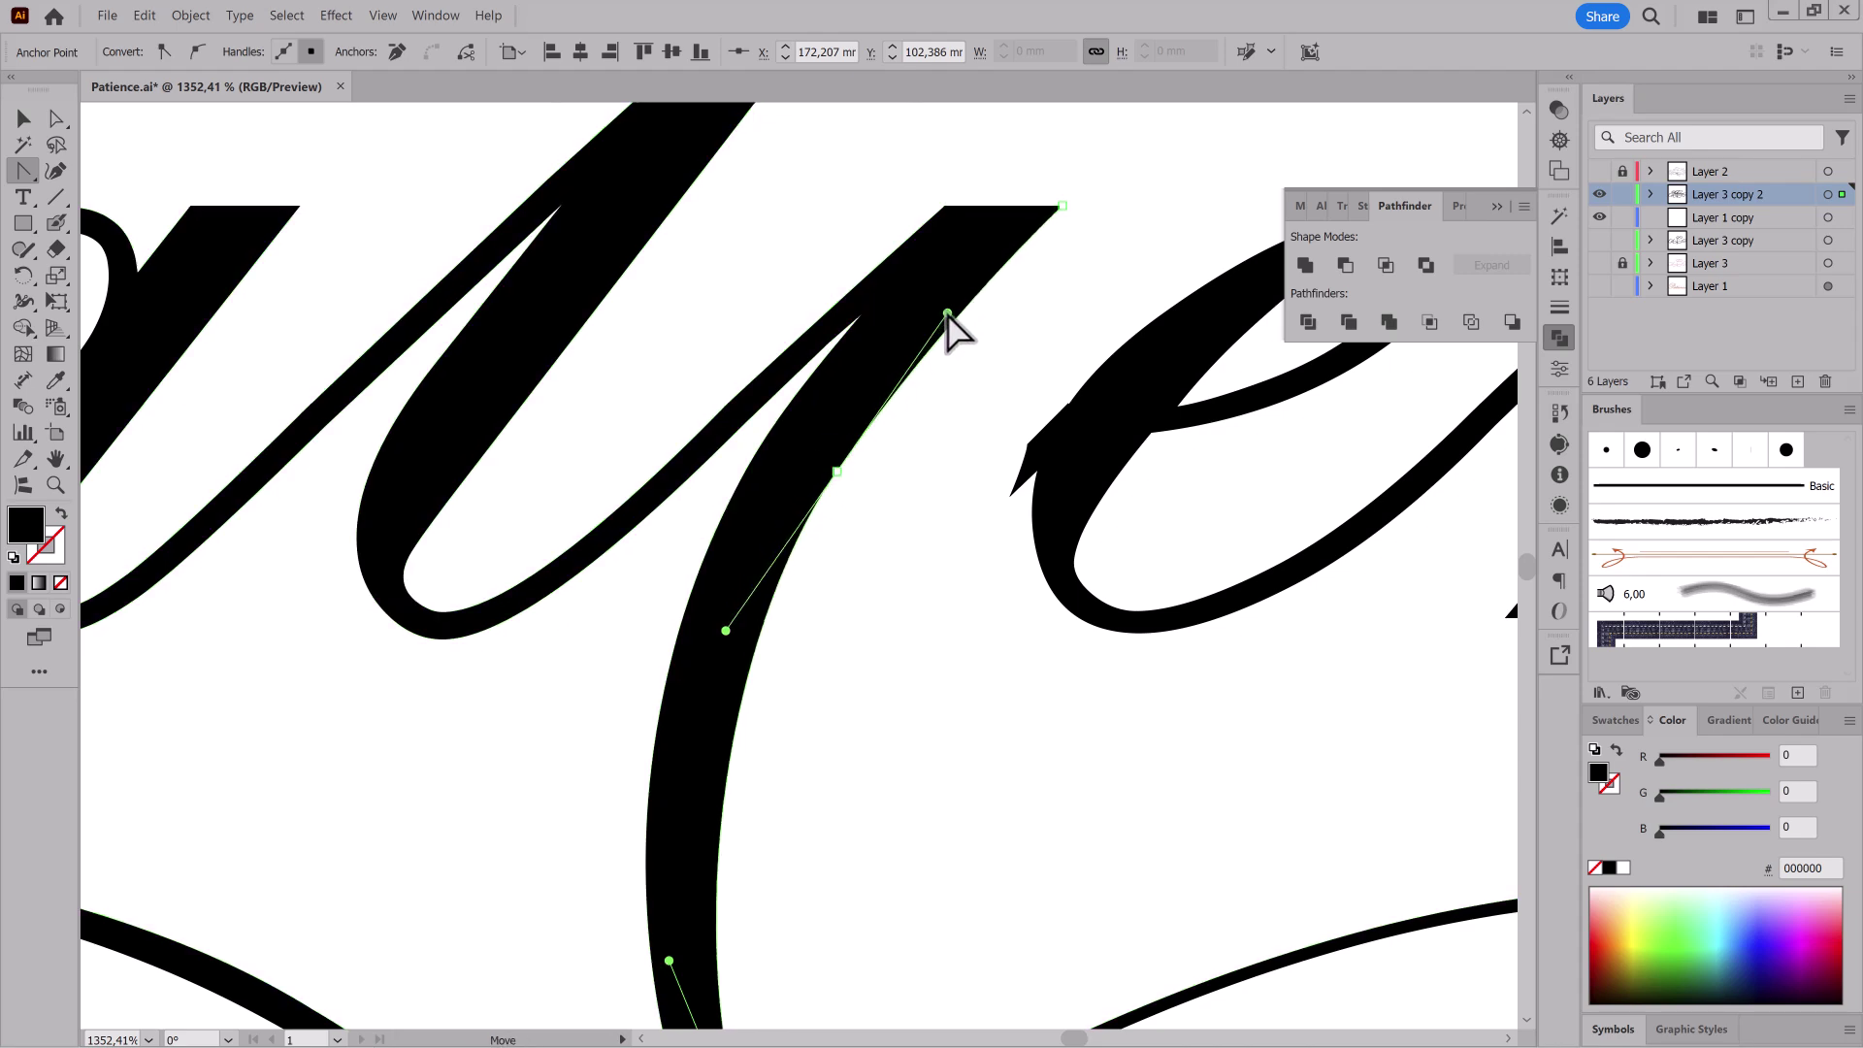
Step: Remove the notch anchors on the left edge of the first e and reshape the neighbouring handles into one smooth curve
{"action": "left_click_drag", "start_coordinate": [931, 727], "coordinate": [578, 646]}
{"action": "left_click_drag", "start_coordinate": [972, 630], "coordinate": [1558, 956]}
{"action": "left_click", "coordinate": [923, 633]}
{"action": "left_click", "coordinate": [397, 52]}
{"action": "left_click_drag", "start_coordinate": [1066, 602], "coordinate": [1264, 728]}
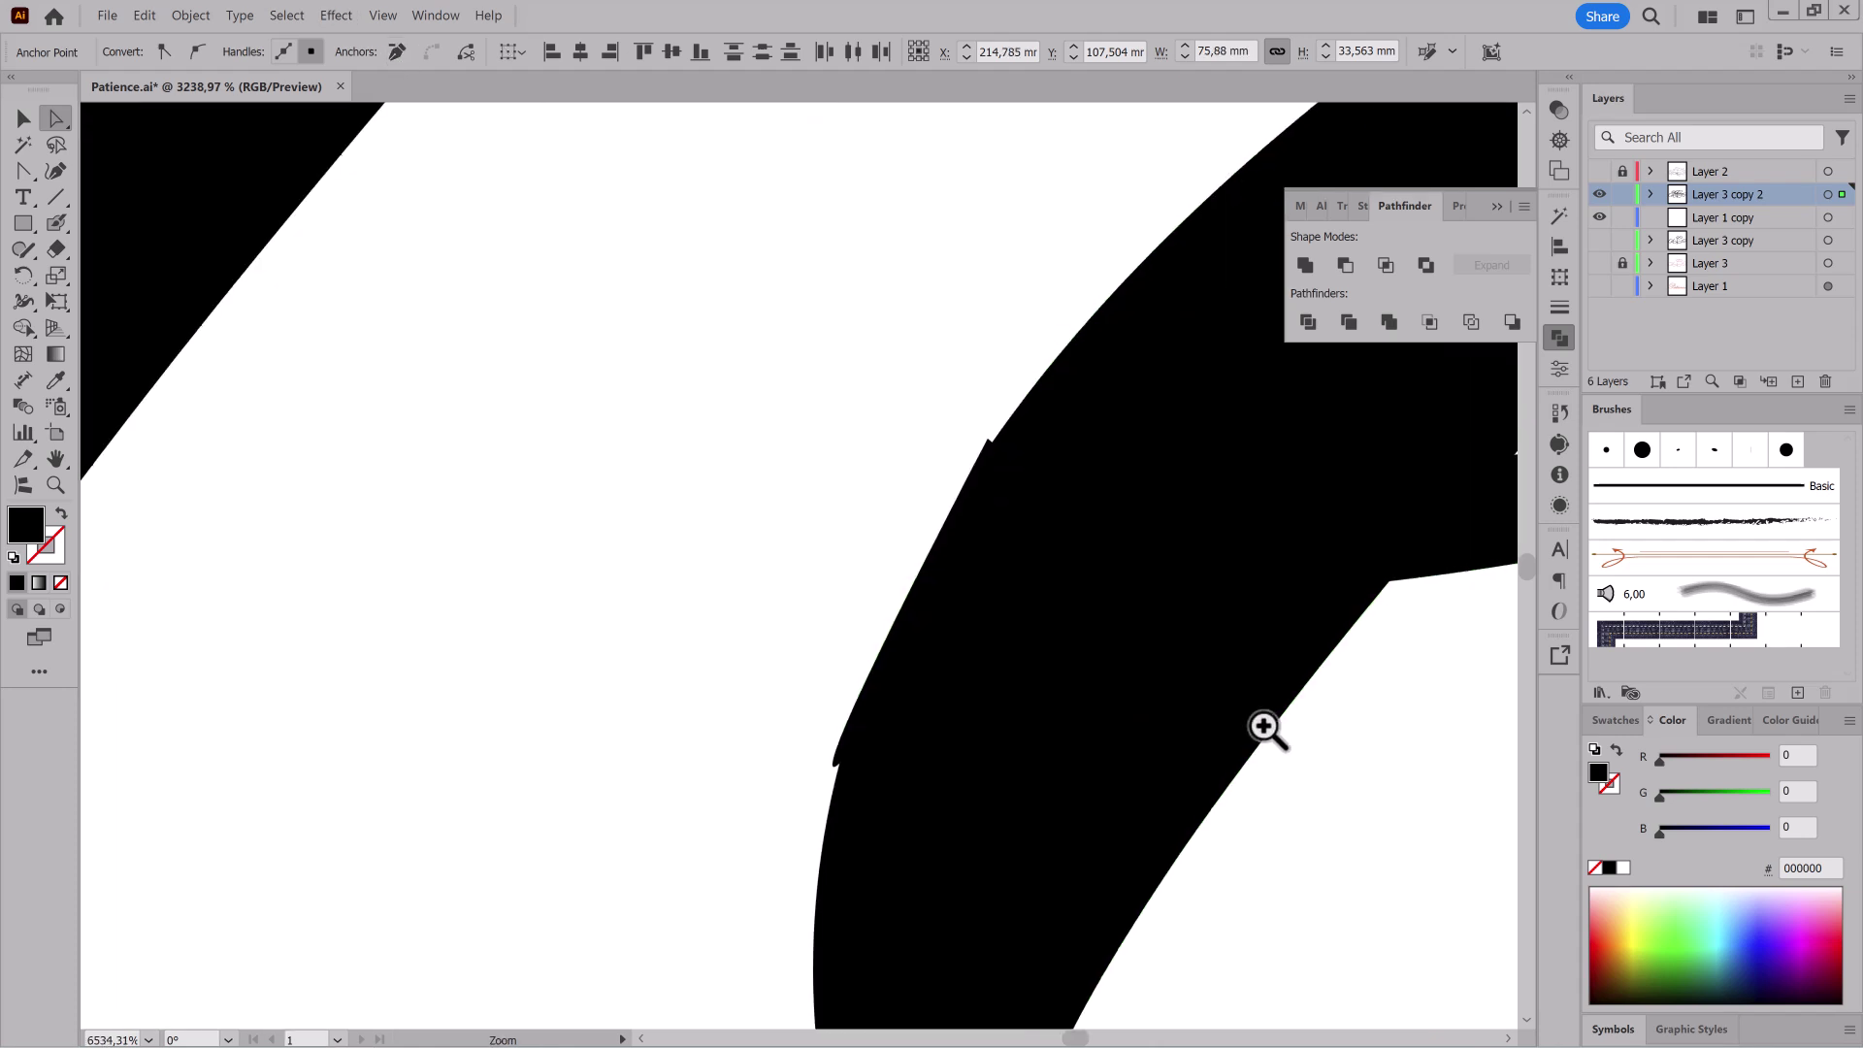
{"action": "left_click_drag", "start_coordinate": [894, 578], "coordinate": [887, 592]}
{"action": "left_click_drag", "start_coordinate": [887, 592], "coordinate": [842, 491]}
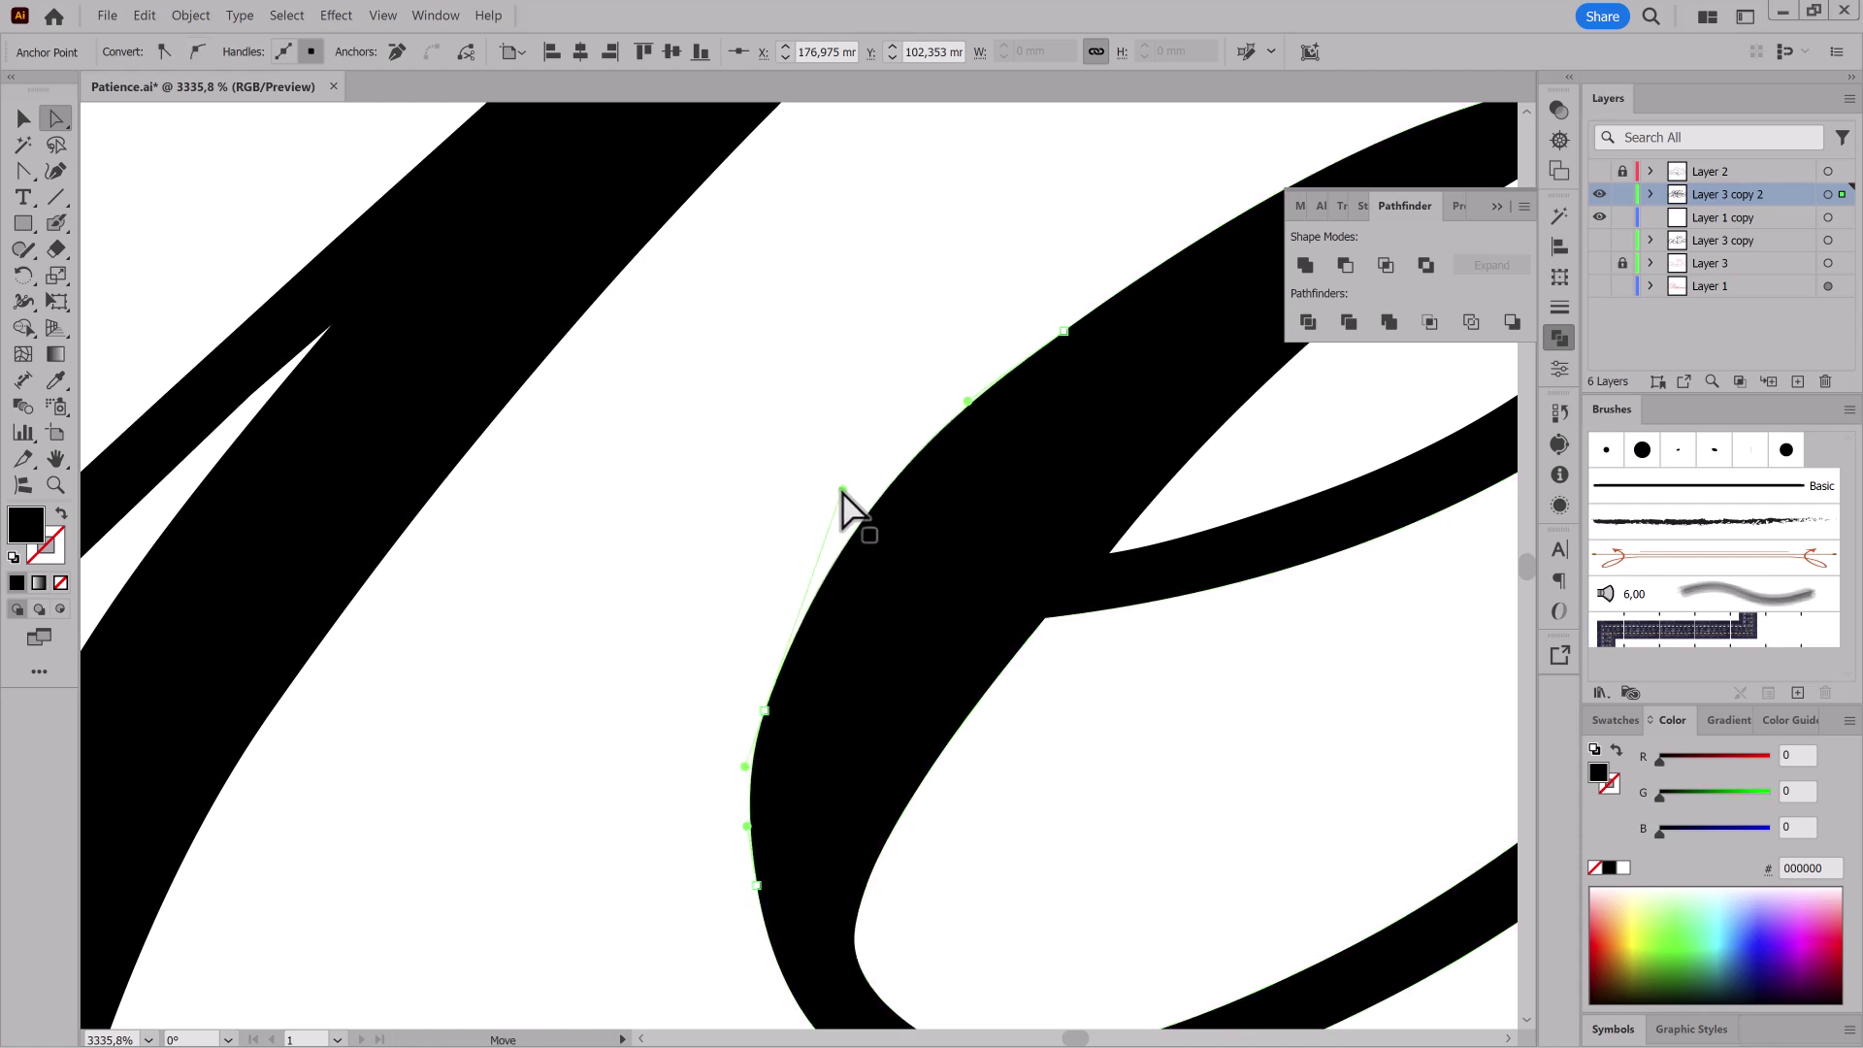
{"action": "left_click", "coordinate": [396, 54]}
{"action": "left_click_drag", "start_coordinate": [747, 825], "coordinate": [735, 618]}
Step: Remove the leftover anchors at the next join in the lettering and smooth the edge there
{"action": "left_click_drag", "start_coordinate": [1025, 756], "coordinate": [842, 813]}
{"action": "left_click_drag", "start_coordinate": [1514, 810], "coordinate": [1041, 644]}
{"action": "mouse_move", "coordinate": [881, 417]}
{"action": "left_mouse_down"}
{"action": "mouse_move", "coordinate": [1048, 402]}
{"action": "mouse_move", "coordinate": [921, 390]}
{"action": "mouse_move", "coordinate": [891, 411]}
{"action": "left_mouse_up"}
{"action": "left_click_drag", "start_coordinate": [1054, 515], "coordinate": [970, 513]}
{"action": "left_click", "coordinate": [396, 53]}
{"action": "left_click_drag", "start_coordinate": [1089, 507], "coordinate": [960, 465]}
{"action": "left_click_drag", "start_coordinate": [1106, 670], "coordinate": [977, 522]}
{"action": "left_click_drag", "start_coordinate": [1094, 757], "coordinate": [805, 738]}
{"action": "left_click_drag", "start_coordinate": [939, 735], "coordinate": [1209, 661]}
Step: Show the Layer 2 sketch and erase the ends of the P's inner spiral and bowl curl that depart from it
{"action": "left_click", "coordinate": [1599, 172]}
{"action": "left_click_drag", "start_coordinate": [501, 464], "coordinate": [792, 582]}
{"action": "left_click_drag", "start_coordinate": [1256, 681], "coordinate": [1231, 678]}
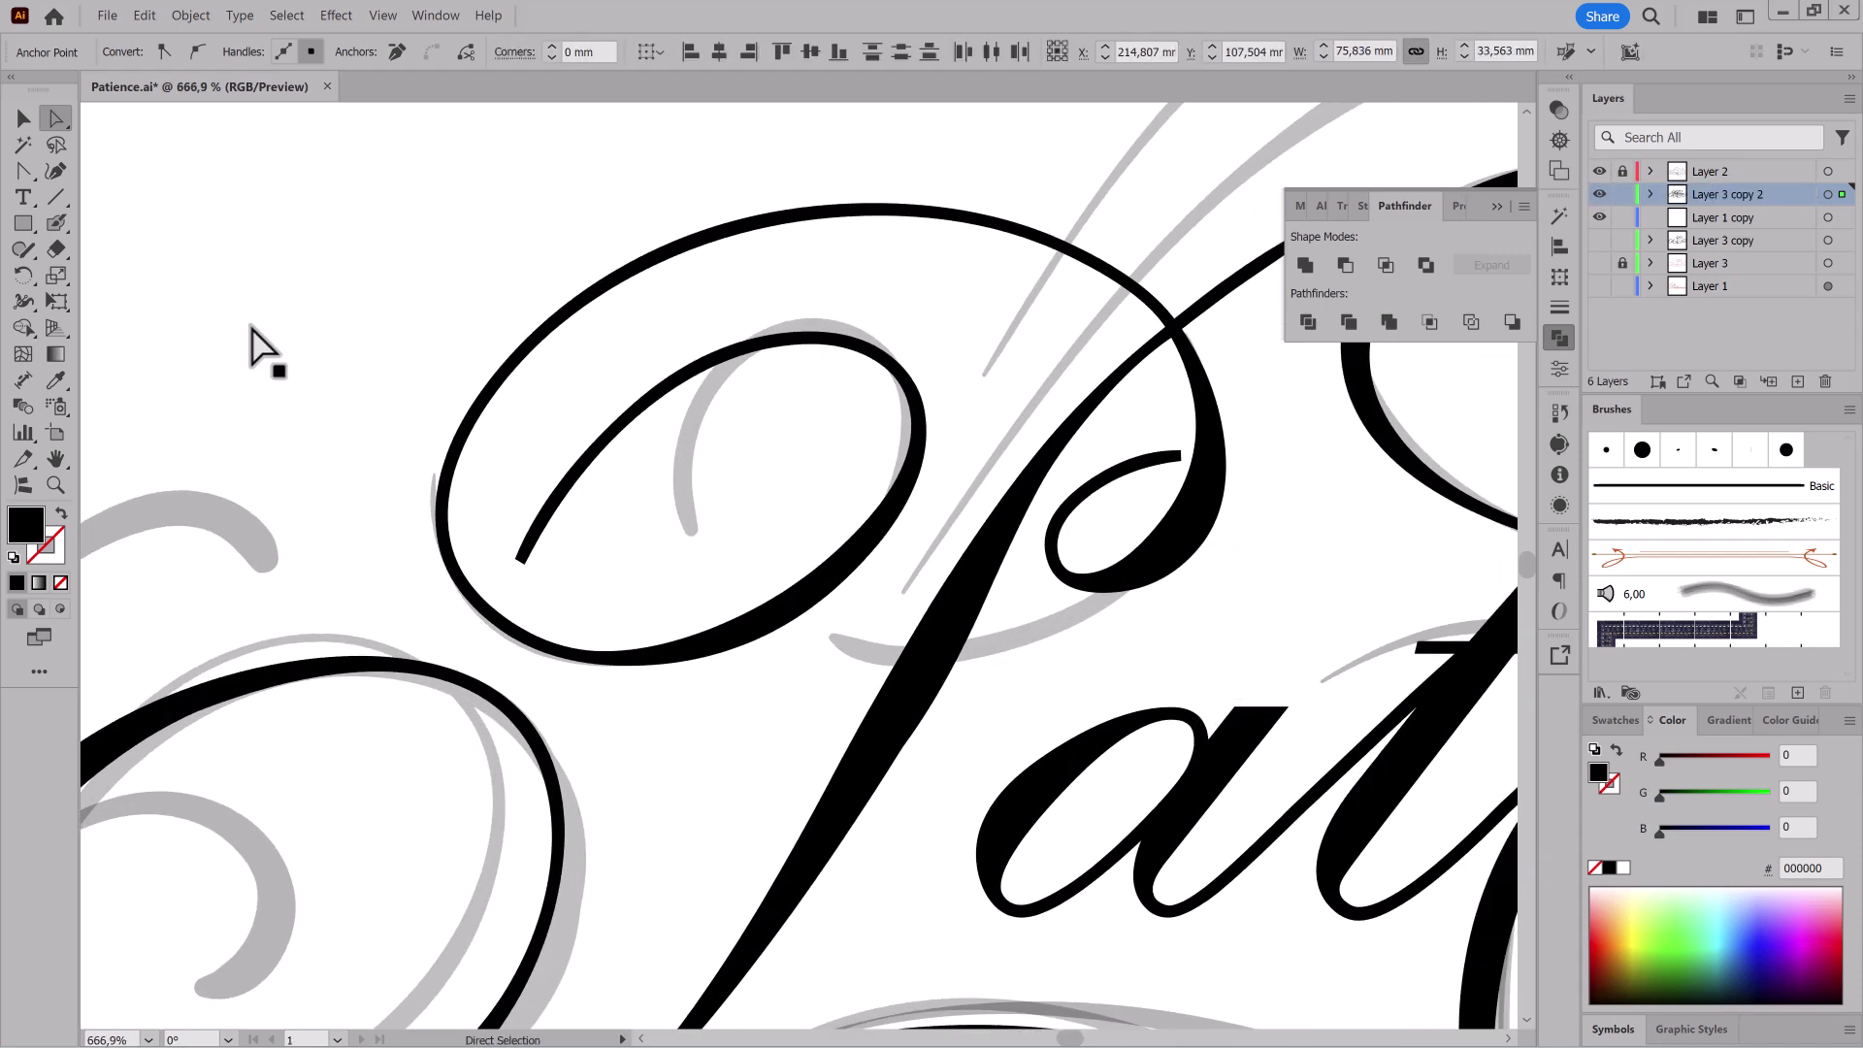
{"action": "key", "text": "shift+b"}
{"action": "left_click", "coordinate": [730, 638], "text": "ctrl"}
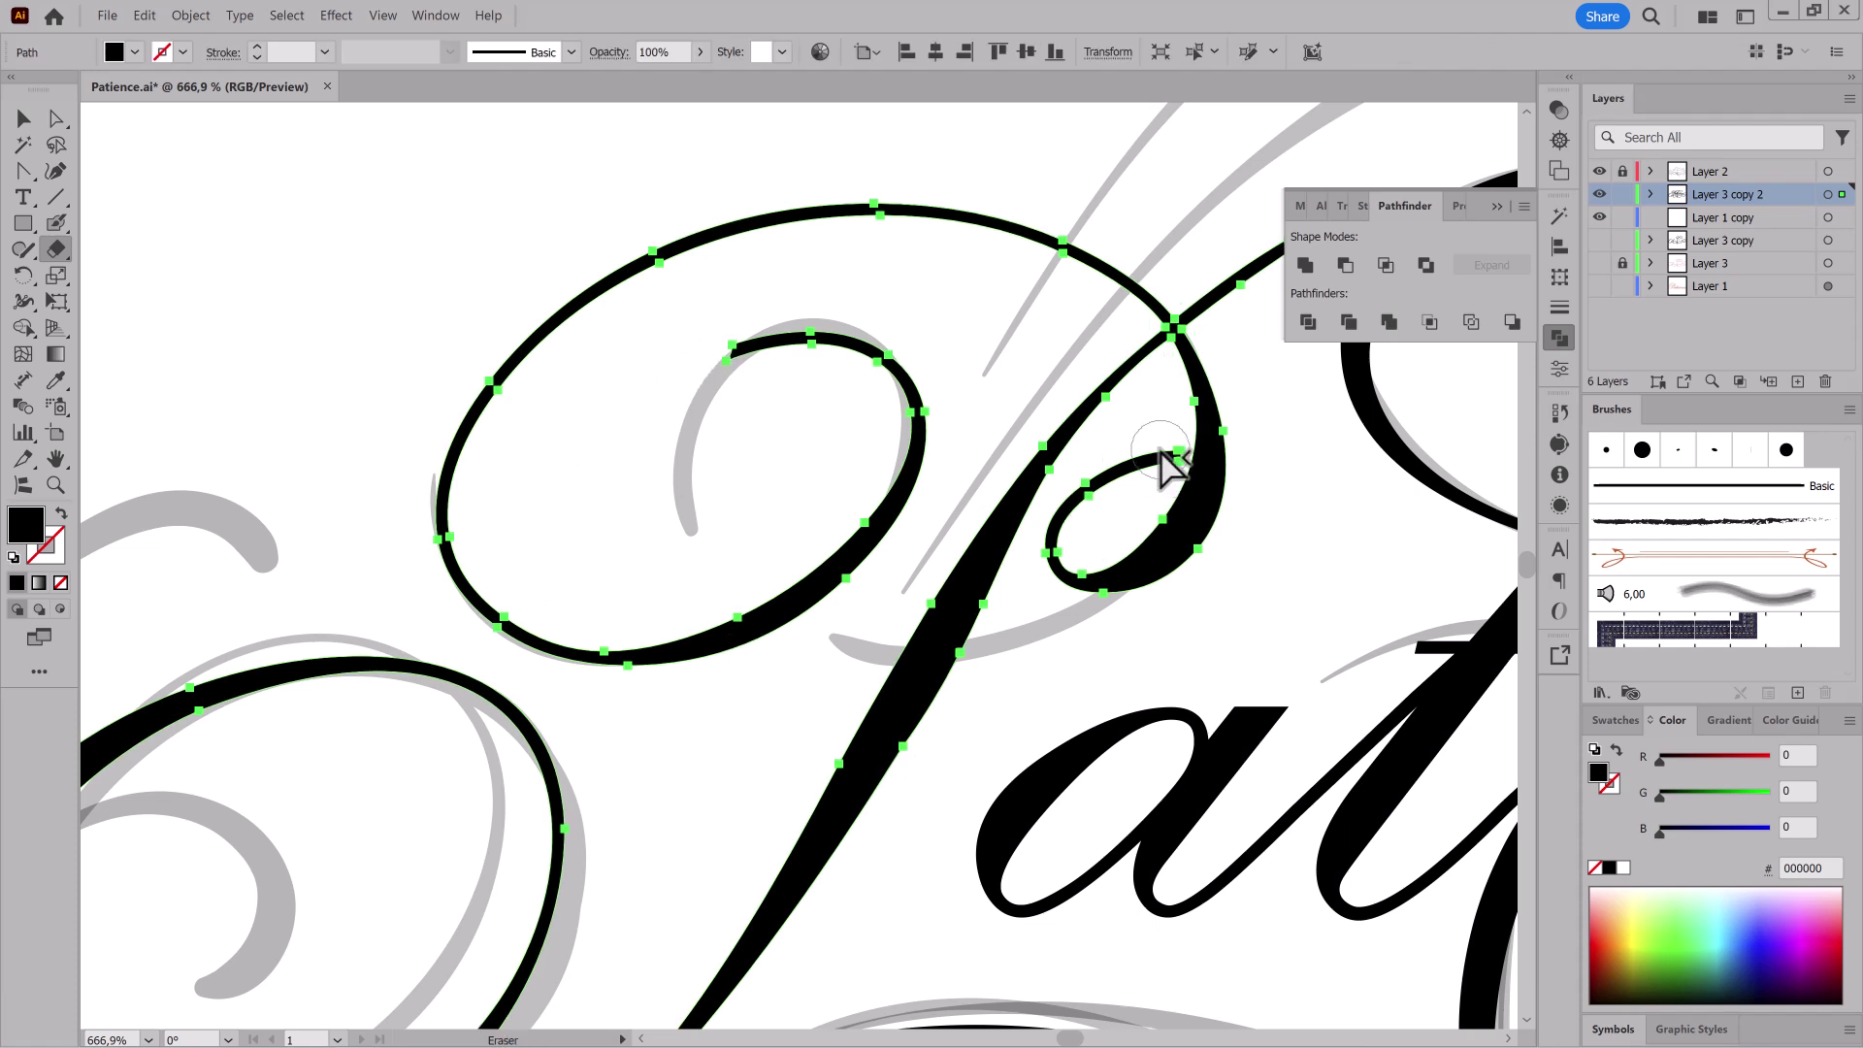
Step: Remove the leftover curl anchors at the cut end of the P's bowl
{"action": "key", "text": "a"}
{"action": "mouse_move", "coordinate": [1103, 592]}
{"action": "left_mouse_down"}
{"action": "mouse_move", "coordinate": [827, 647]}
{"action": "mouse_move", "coordinate": [996, 714]}
{"action": "left_mouse_up"}
{"action": "left_click", "coordinate": [1088, 573]}
{"action": "left_click", "coordinate": [395, 50]}
{"action": "key", "text": "ctrl+space"}
{"action": "left_click_drag", "start_coordinate": [1014, 582], "coordinate": [1613, 898]}
{"action": "left_click", "coordinate": [1147, 597]}
Step: Extend the end of the P's bowl leftward across the stem and shape its edges along the sketch
{"action": "key", "text": "ctrl+space"}
{"action": "left_click_drag", "start_coordinate": [1067, 656], "coordinate": [560, 726]}
{"action": "key", "text": "ctrl+space"}
{"action": "left_click_drag", "start_coordinate": [664, 807], "coordinate": [466, 782]}
{"action": "left_click_drag", "start_coordinate": [587, 782], "coordinate": [974, 748]}
{"action": "key", "text": "ctrl+space"}
{"action": "left_click_drag", "start_coordinate": [448, 762], "coordinate": [543, 768]}
{"action": "left_click", "coordinate": [304, 770]}
{"action": "key", "text": "ctrl+space"}
{"action": "mouse_move", "coordinate": [868, 777]}
{"action": "left_mouse_down"}
{"action": "mouse_move", "coordinate": [728, 824]}
{"action": "mouse_move", "coordinate": [621, 829]}
{"action": "left_mouse_up"}
{"action": "left_click_drag", "start_coordinate": [999, 842], "coordinate": [876, 876]}
{"action": "left_click_drag", "start_coordinate": [1306, 610], "coordinate": [1228, 682]}
{"action": "left_click", "coordinate": [1188, 671], "text": "ctrl+alt"}
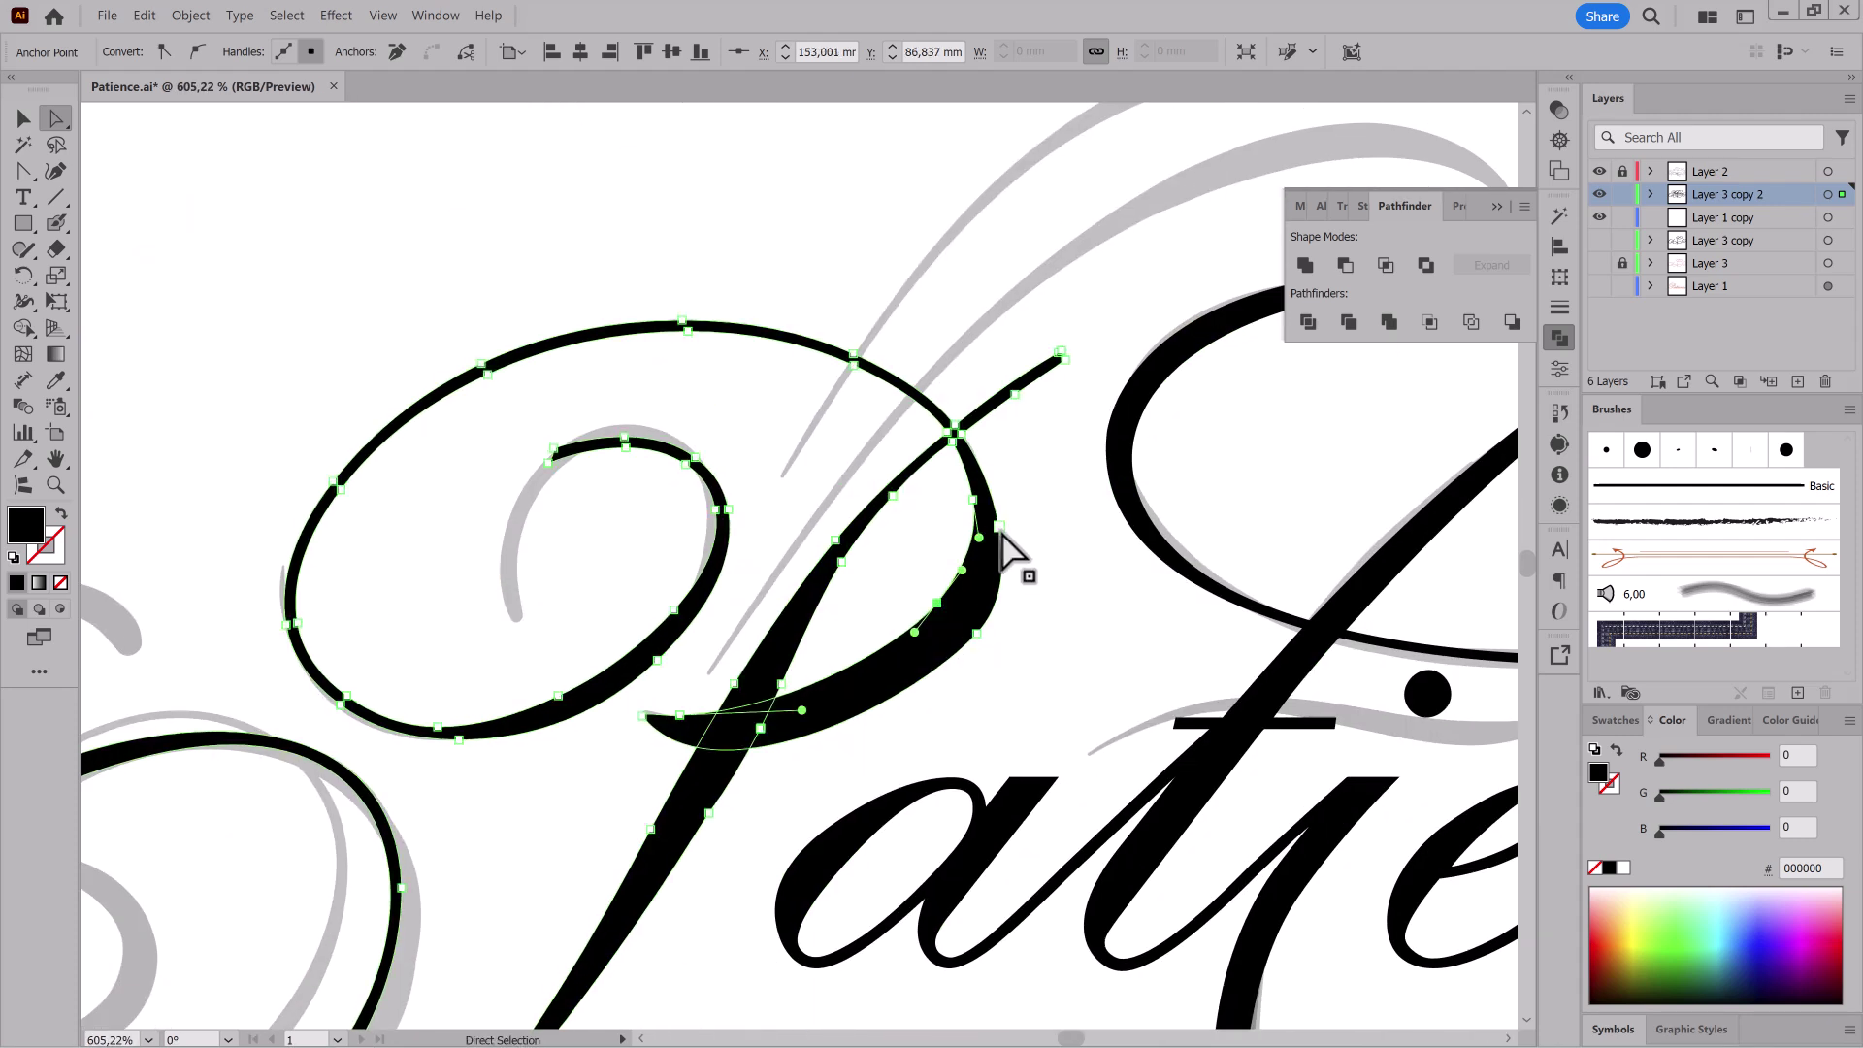
Step: Round the outer right edge of the P's bowl by removing its middle anchor and adjusting the remaining handles
{"action": "left_click_drag", "start_coordinate": [1003, 528], "coordinate": [989, 522]}
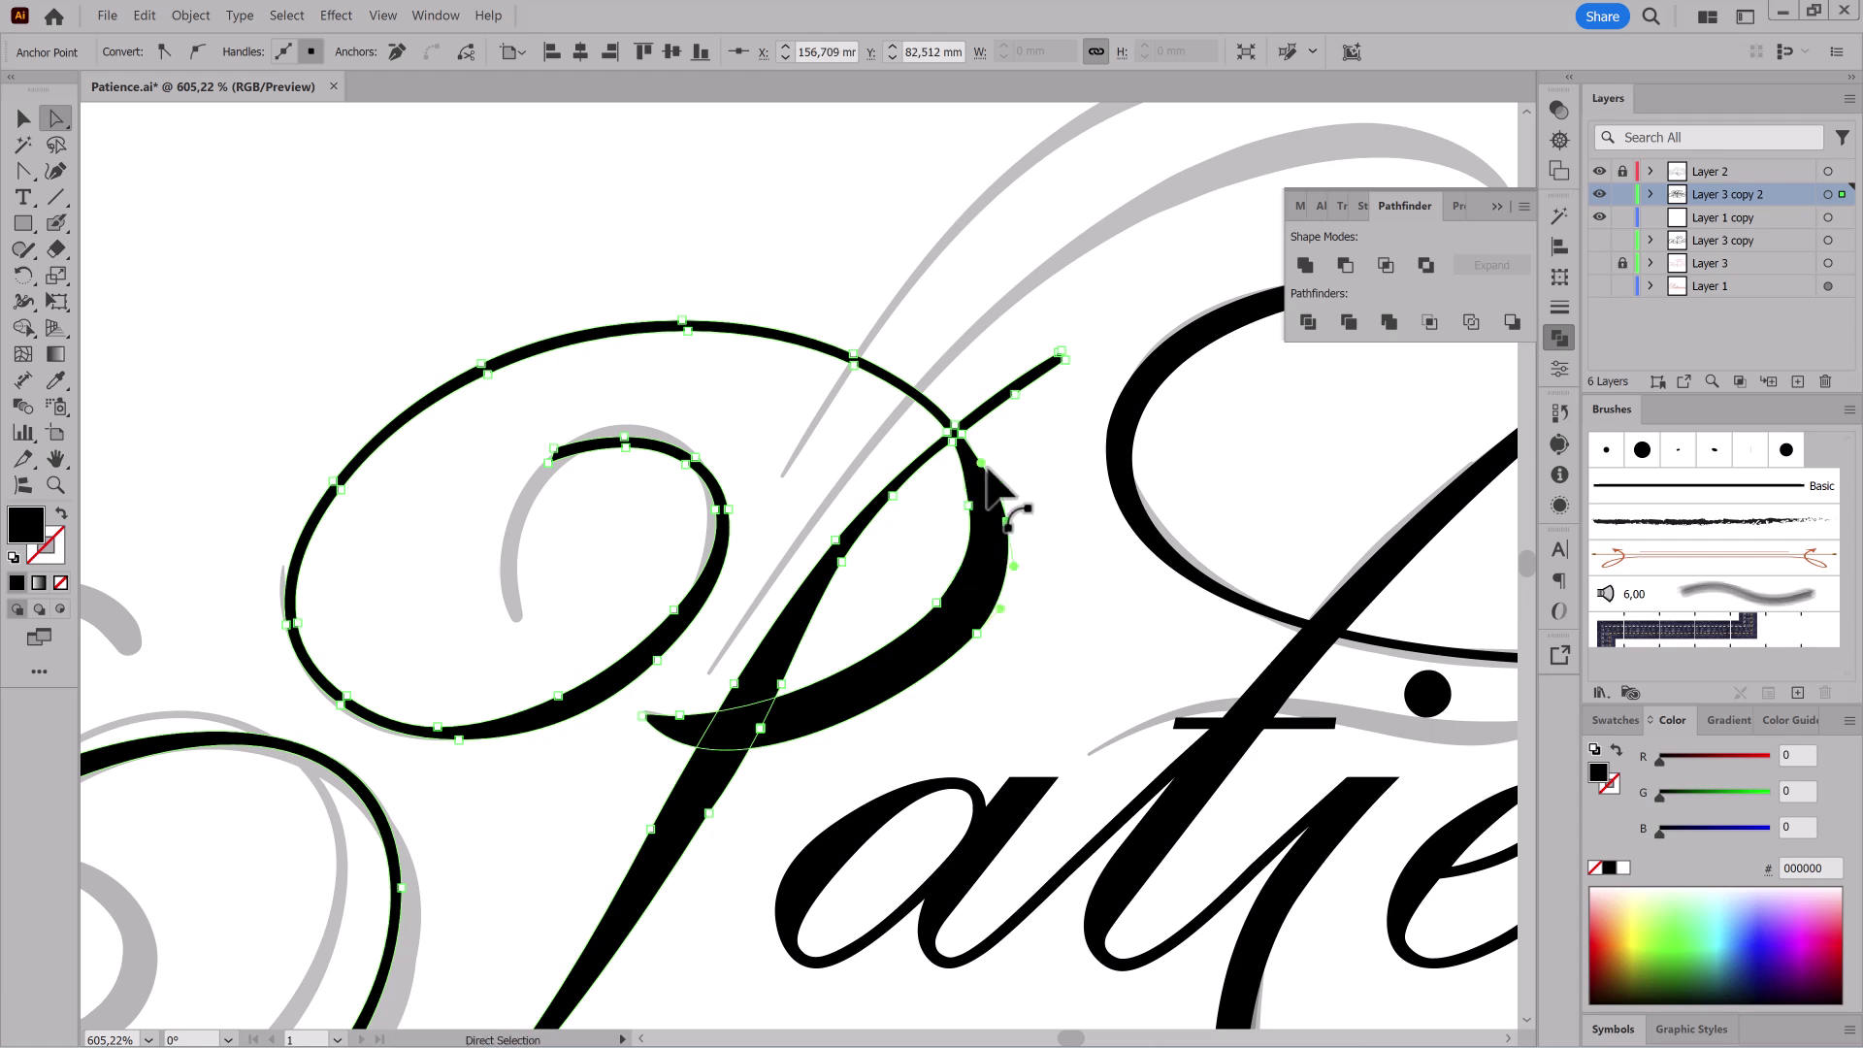
{"action": "left_click", "coordinate": [982, 491], "text": "ctrl"}
{"action": "left_click_drag", "start_coordinate": [980, 563], "coordinate": [1024, 493]}
{"action": "left_click_drag", "start_coordinate": [917, 649], "coordinate": [886, 696]}
{"action": "left_click", "coordinate": [1024, 486]}
{"action": "left_click", "coordinate": [396, 52]}
{"action": "left_click_drag", "start_coordinate": [1015, 597], "coordinate": [1060, 530]}
Step: Move the anchor at the left tip of the P's bowl stroke and convert the neighbouring anchor to smooth
{"action": "left_click", "coordinate": [580, 748]}
{"action": "left_click_drag", "start_coordinate": [594, 778], "coordinate": [574, 723]}
{"action": "left_click", "coordinate": [653, 737]}
{"action": "left_click", "coordinate": [193, 53]}
{"action": "left_click", "coordinate": [193, 52]}
Step: Reshape the tip of the P's bowl stroke into a tapered point, removing an extra anchor and smoothing the adjoining one
{"action": "left_click_drag", "start_coordinate": [776, 514], "coordinate": [972, 778]}
{"action": "left_click", "coordinate": [576, 728]}
{"action": "left_click_drag", "start_coordinate": [575, 727], "coordinate": [573, 691]}
{"action": "left_click_drag", "start_coordinate": [653, 738], "coordinate": [618, 719]}
{"action": "left_click", "coordinate": [398, 55]}
{"action": "left_click", "coordinate": [197, 52]}
{"action": "left_click_drag", "start_coordinate": [873, 696], "coordinate": [1109, 794]}
{"action": "left_click_drag", "start_coordinate": [617, 719], "coordinate": [560, 741]}
{"action": "left_click_drag", "start_coordinate": [521, 740], "coordinate": [549, 742]}
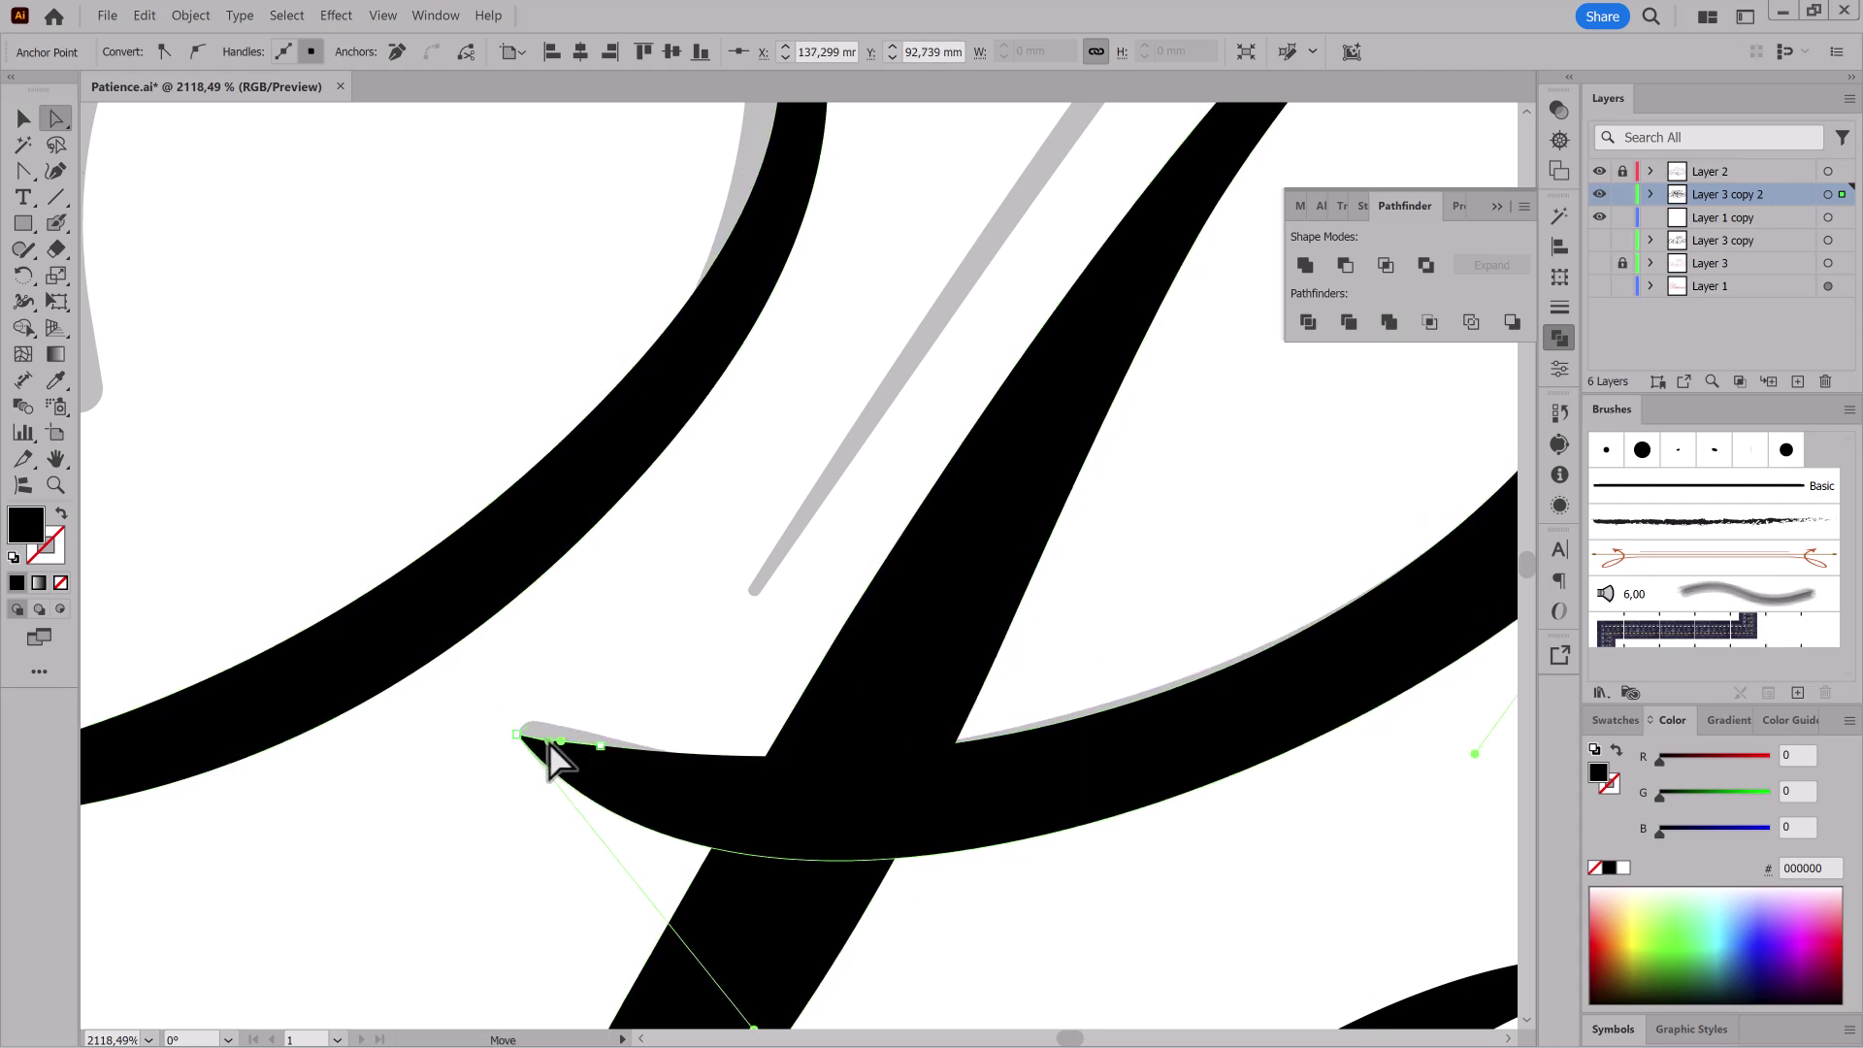
Step: Adjust the handle of the bowl anchor at the crossing near the P's top so the edge follows the sketch
{"action": "left_click_drag", "start_coordinate": [1106, 784], "coordinate": [1094, 341]}
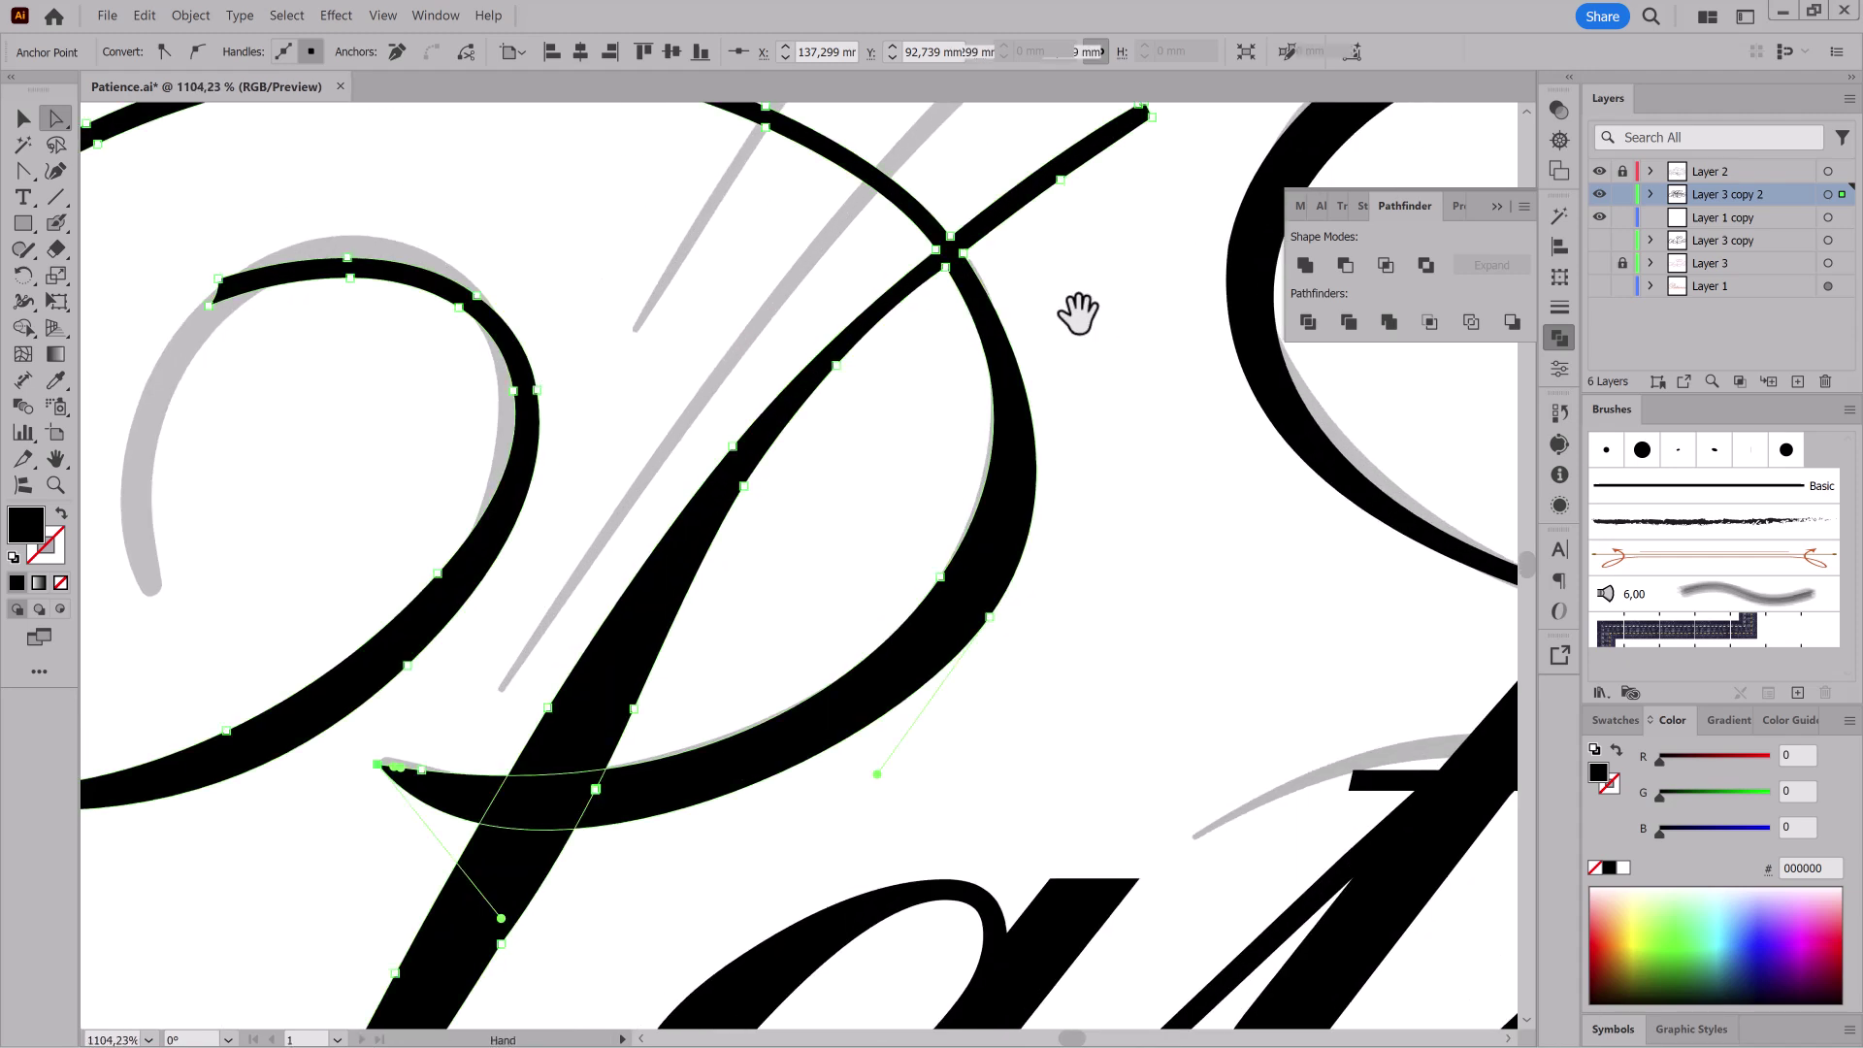
{"action": "left_click", "coordinate": [962, 253]}
{"action": "left_click_drag", "start_coordinate": [997, 306], "coordinate": [1007, 304]}
Step: Stretch the cut end of the P's inner spiral down to the sketched tip and remove the extra anchor there
{"action": "left_click_drag", "start_coordinate": [605, 327], "coordinate": [1181, 357]}
{"action": "left_click_drag", "start_coordinate": [784, 336], "coordinate": [473, 471]}
{"action": "left_click", "coordinate": [736, 609]}
{"action": "left_click", "coordinate": [742, 630]}
{"action": "left_click_drag", "start_coordinate": [871, 551], "coordinate": [716, 365]}
{"action": "left_click_drag", "start_coordinate": [873, 571], "coordinate": [455, 330]}
{"action": "left_click_drag", "start_coordinate": [671, 533], "coordinate": [825, 501]}
{"action": "left_click", "coordinate": [397, 53]}
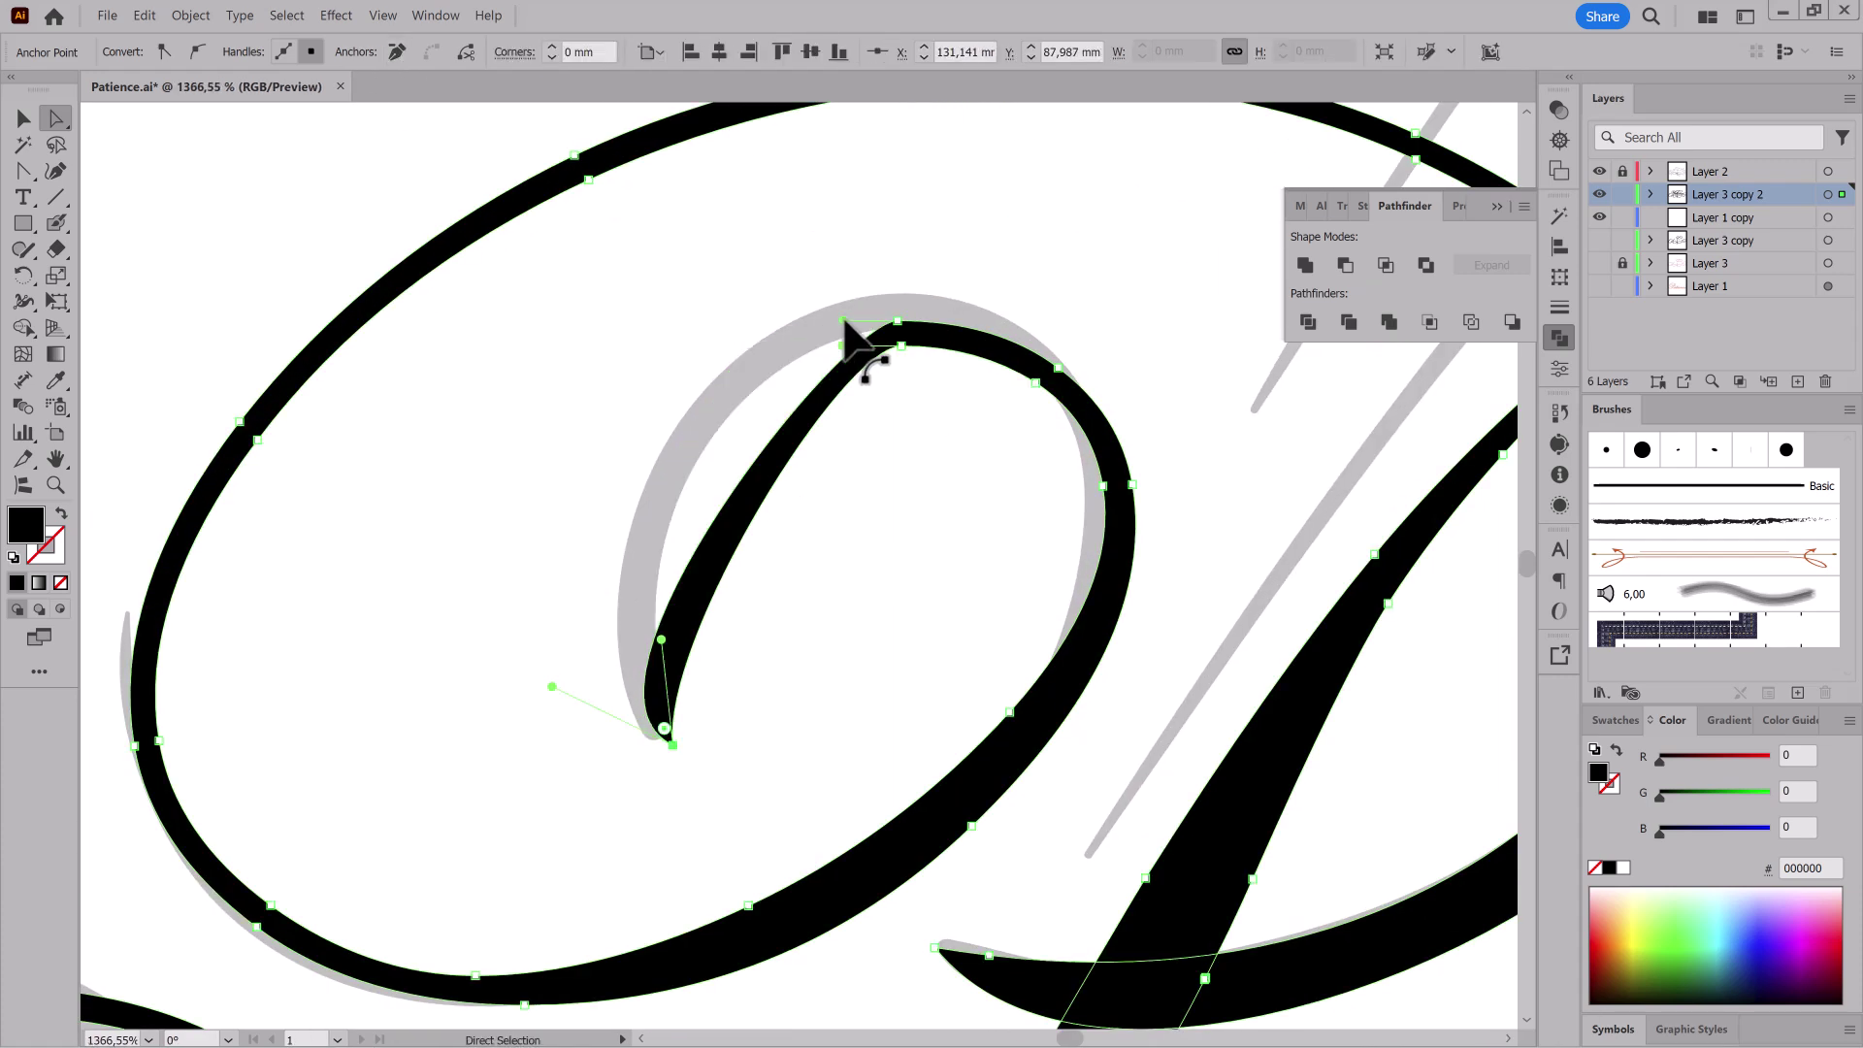
Step: Pull the handles on both edges of the P's inner spiral end outward to curve it along the sketch
{"action": "left_click_drag", "start_coordinate": [843, 321], "coordinate": [556, 374]}
{"action": "left_click_drag", "start_coordinate": [552, 687], "coordinate": [545, 708]}
{"action": "left_click_drag", "start_coordinate": [844, 347], "coordinate": [651, 353]}
{"action": "left_click_drag", "start_coordinate": [659, 639], "coordinate": [616, 618]}
Step: Refine the P's bowl stroke near the stem, and compare the artwork with the Layer 2 sketch hidden and shown
{"action": "left_click_drag", "start_coordinate": [971, 718], "coordinate": [520, 579]}
{"action": "left_click_drag", "start_coordinate": [1230, 899], "coordinate": [864, 637]}
{"action": "left_click", "coordinate": [1238, 950]}
{"action": "left_click_drag", "start_coordinate": [1266, 951], "coordinate": [1054, 855]}
{"action": "left_click", "coordinate": [1599, 172]}
{"action": "left_click", "coordinate": [1599, 172]}
Step: Smooth the top of the final e's large flourish by converting its inner anchor to smooth and adjusting the neighbouring handles
{"action": "left_click_drag", "start_coordinate": [1295, 560], "coordinate": [1455, 708]}
{"action": "left_click_drag", "start_coordinate": [832, 397], "coordinate": [839, 408]}
{"action": "left_click", "coordinate": [192, 55]}
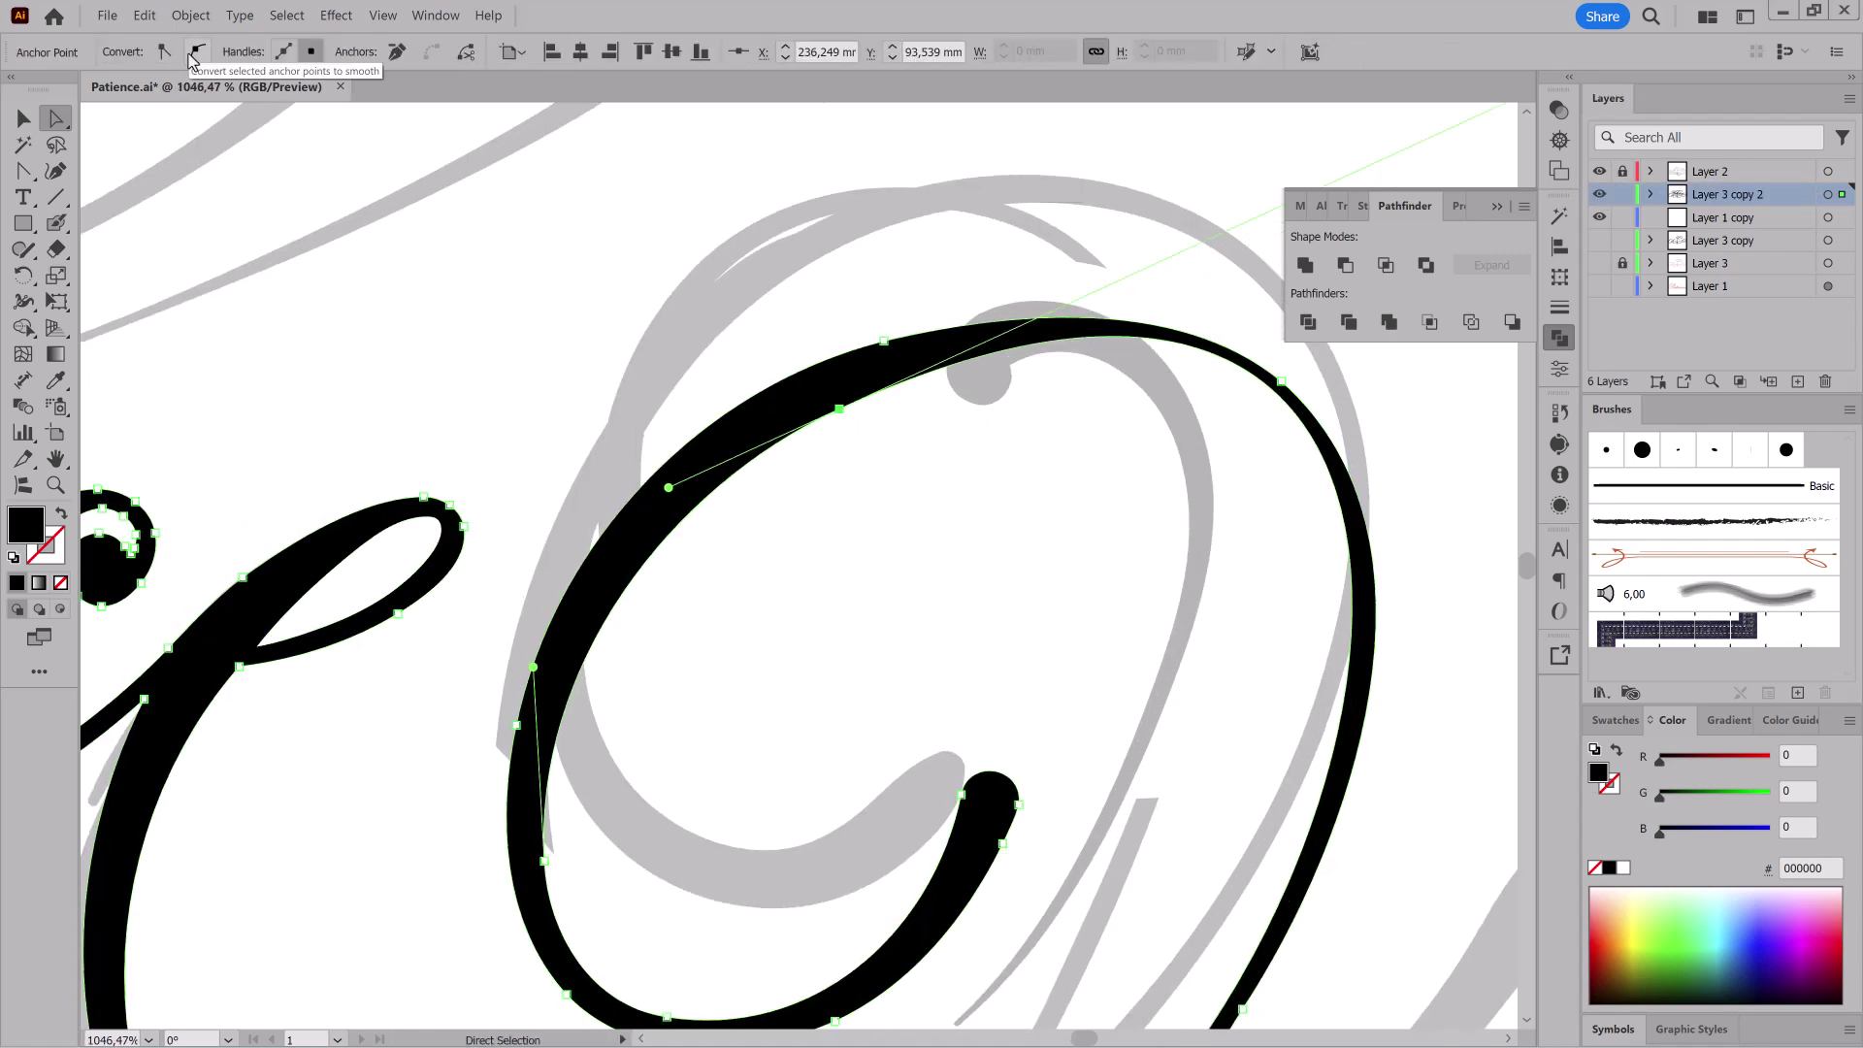
{"action": "left_click", "coordinate": [1010, 312]}
{"action": "left_click_drag", "start_coordinate": [1019, 307], "coordinate": [1021, 305]}
{"action": "left_click_drag", "start_coordinate": [1281, 381], "coordinate": [1278, 375]}
{"action": "left_click_drag", "start_coordinate": [1174, 289], "coordinate": [1172, 292]}
Step: Add a new layer and draw the larger tapered black stroke above the P over the sketch with the Pen tool
{"action": "left_click_drag", "start_coordinate": [1133, 704], "coordinate": [869, 469]}
{"action": "left_click_drag", "start_coordinate": [879, 398], "coordinate": [1542, 396]}
{"action": "left_click", "coordinate": [1798, 381]}
{"action": "left_click_drag", "start_coordinate": [25, 173], "coordinate": [116, 175]}
{"action": "left_click_drag", "start_coordinate": [546, 676], "coordinate": [695, 468]}
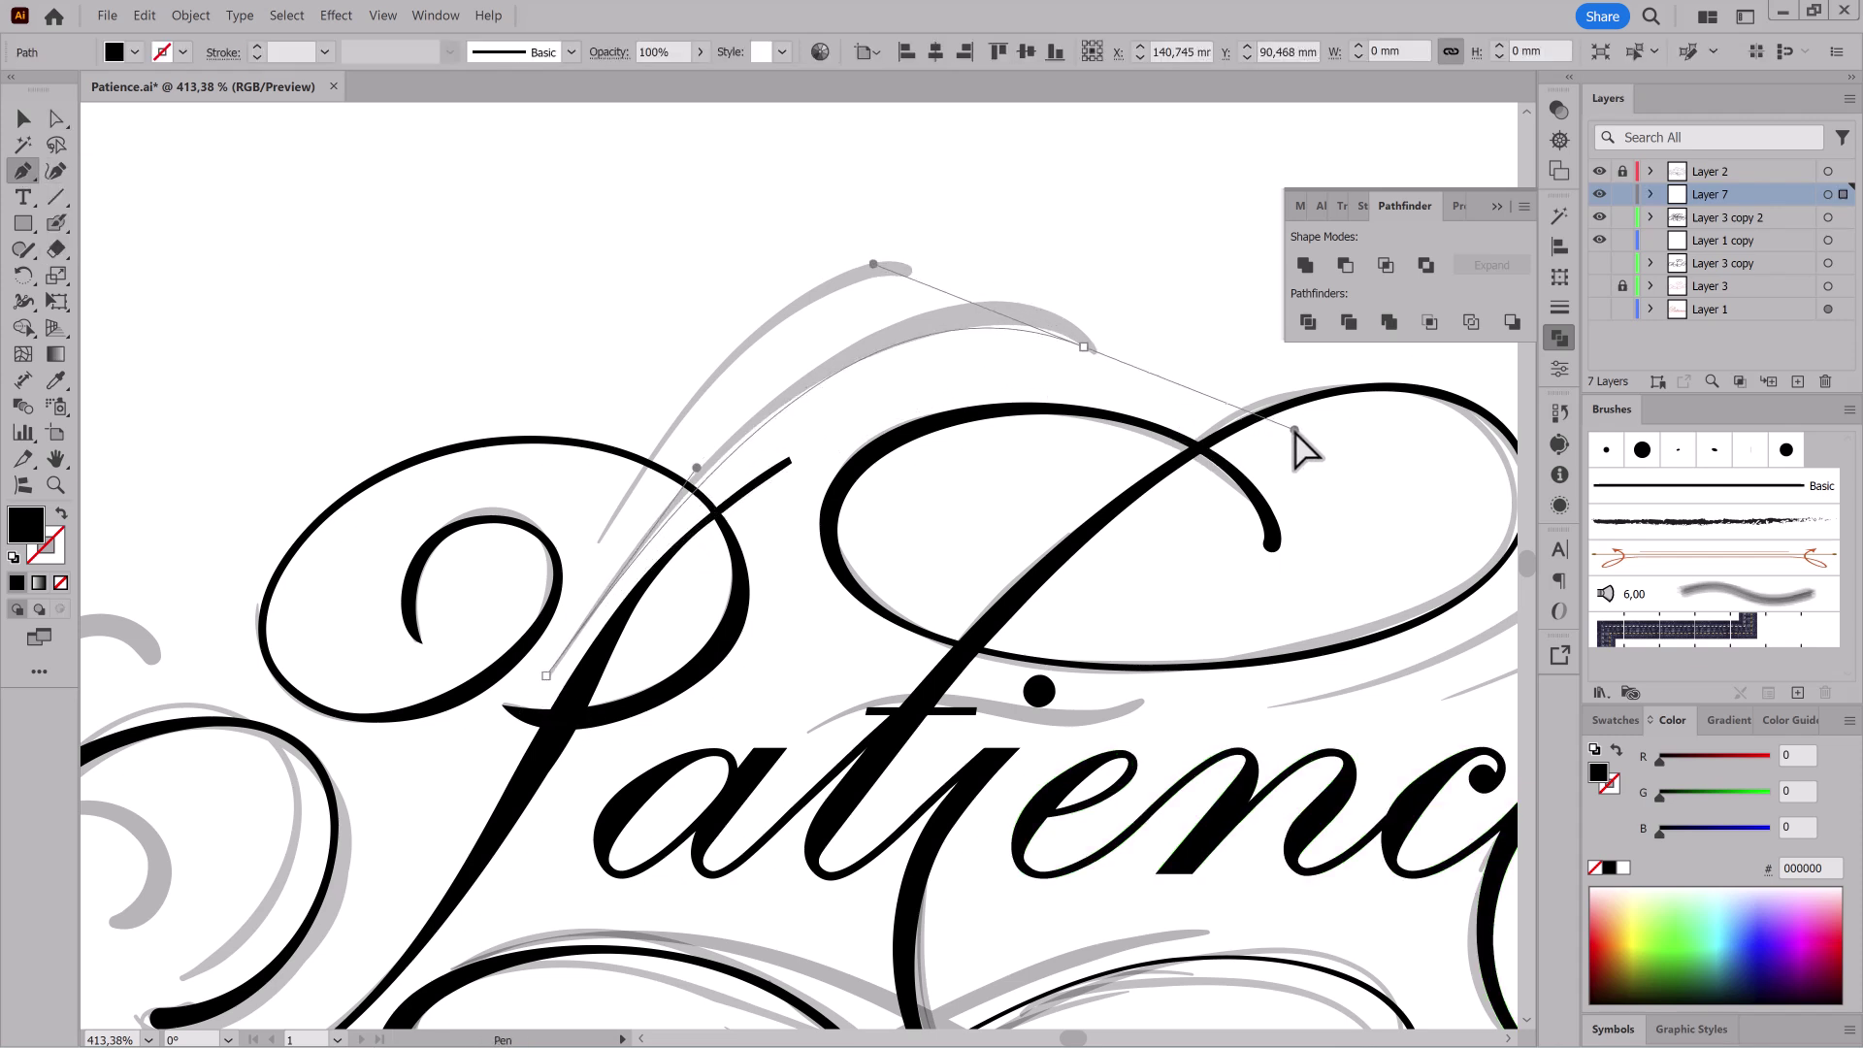
{"action": "left_click_drag", "start_coordinate": [1090, 319], "coordinate": [792, 291]}
{"action": "left_click", "coordinate": [545, 675]}
{"action": "key", "text": "a"}
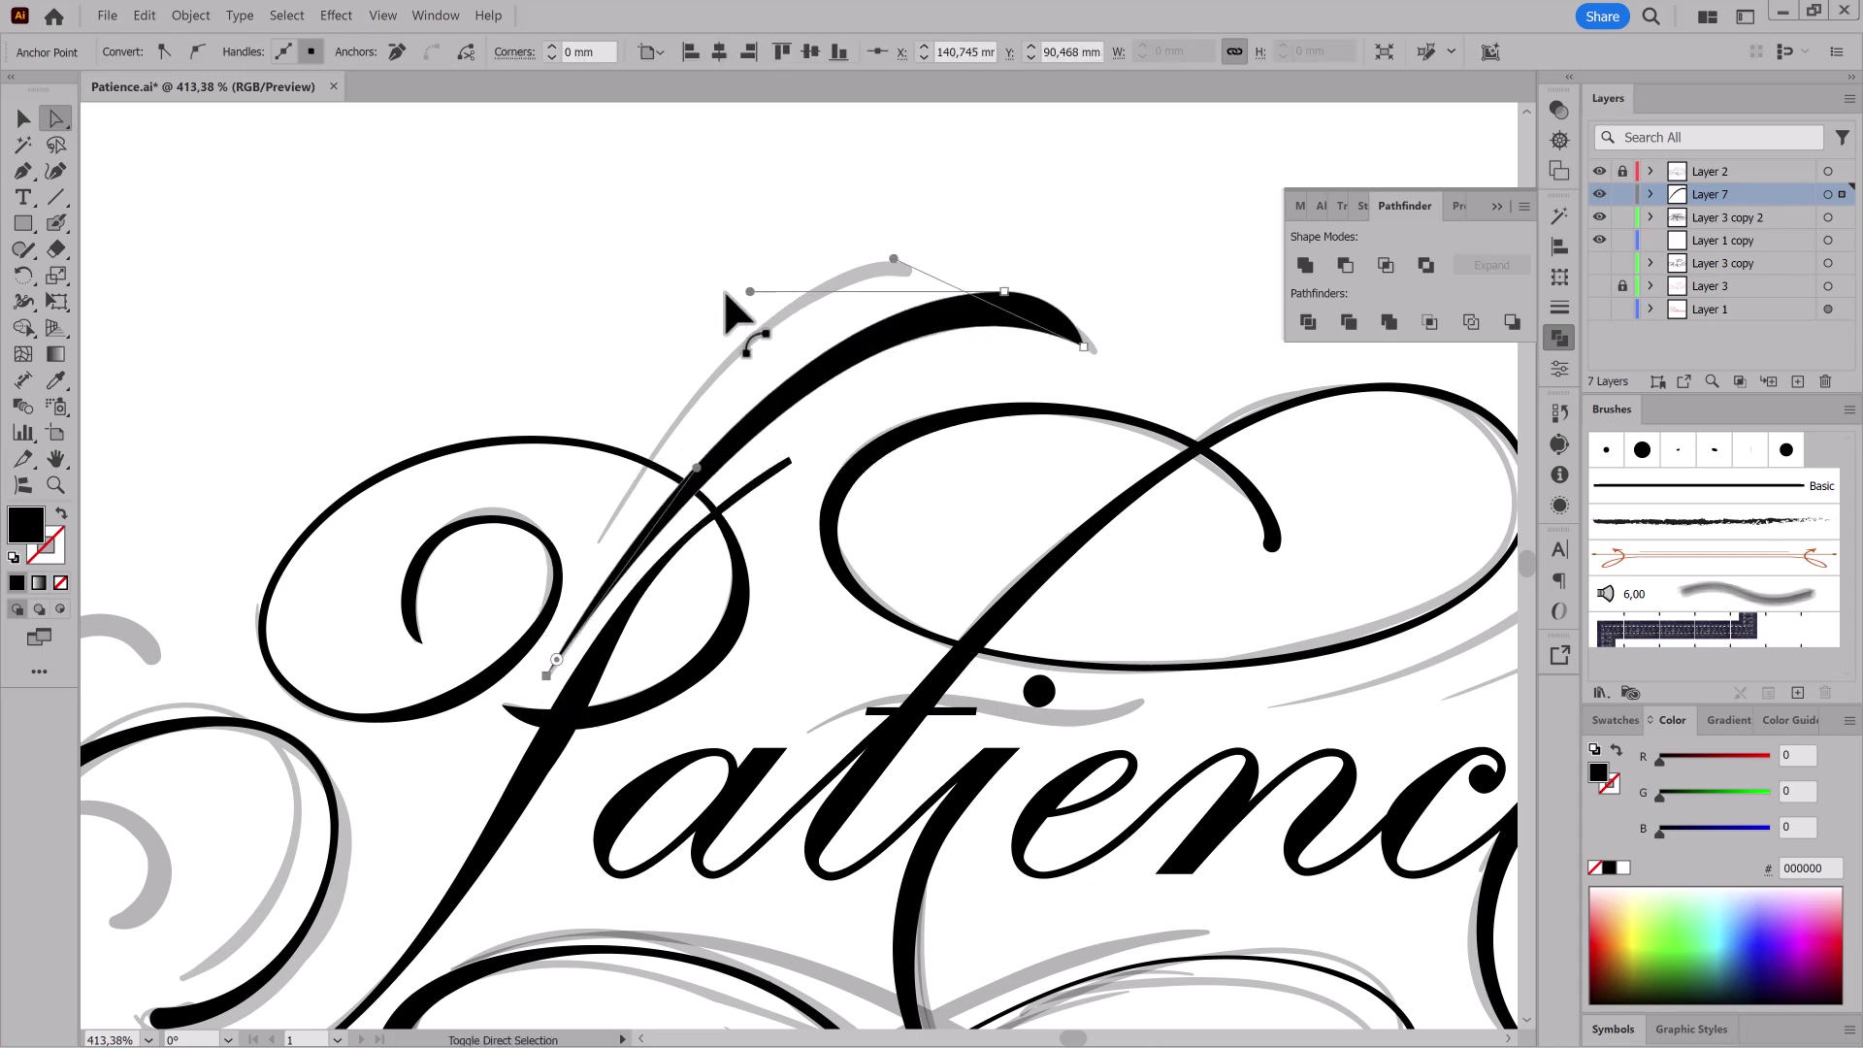
Step: Adjust the handles at the upper end of the larger tapered stroke to round its tip
{"action": "left_click", "coordinate": [667, 279]}
{"action": "left_click", "coordinate": [1006, 303]}
{"action": "left_click", "coordinate": [1004, 292]}
{"action": "left_click_drag", "start_coordinate": [1042, 291], "coordinate": [1055, 293]}
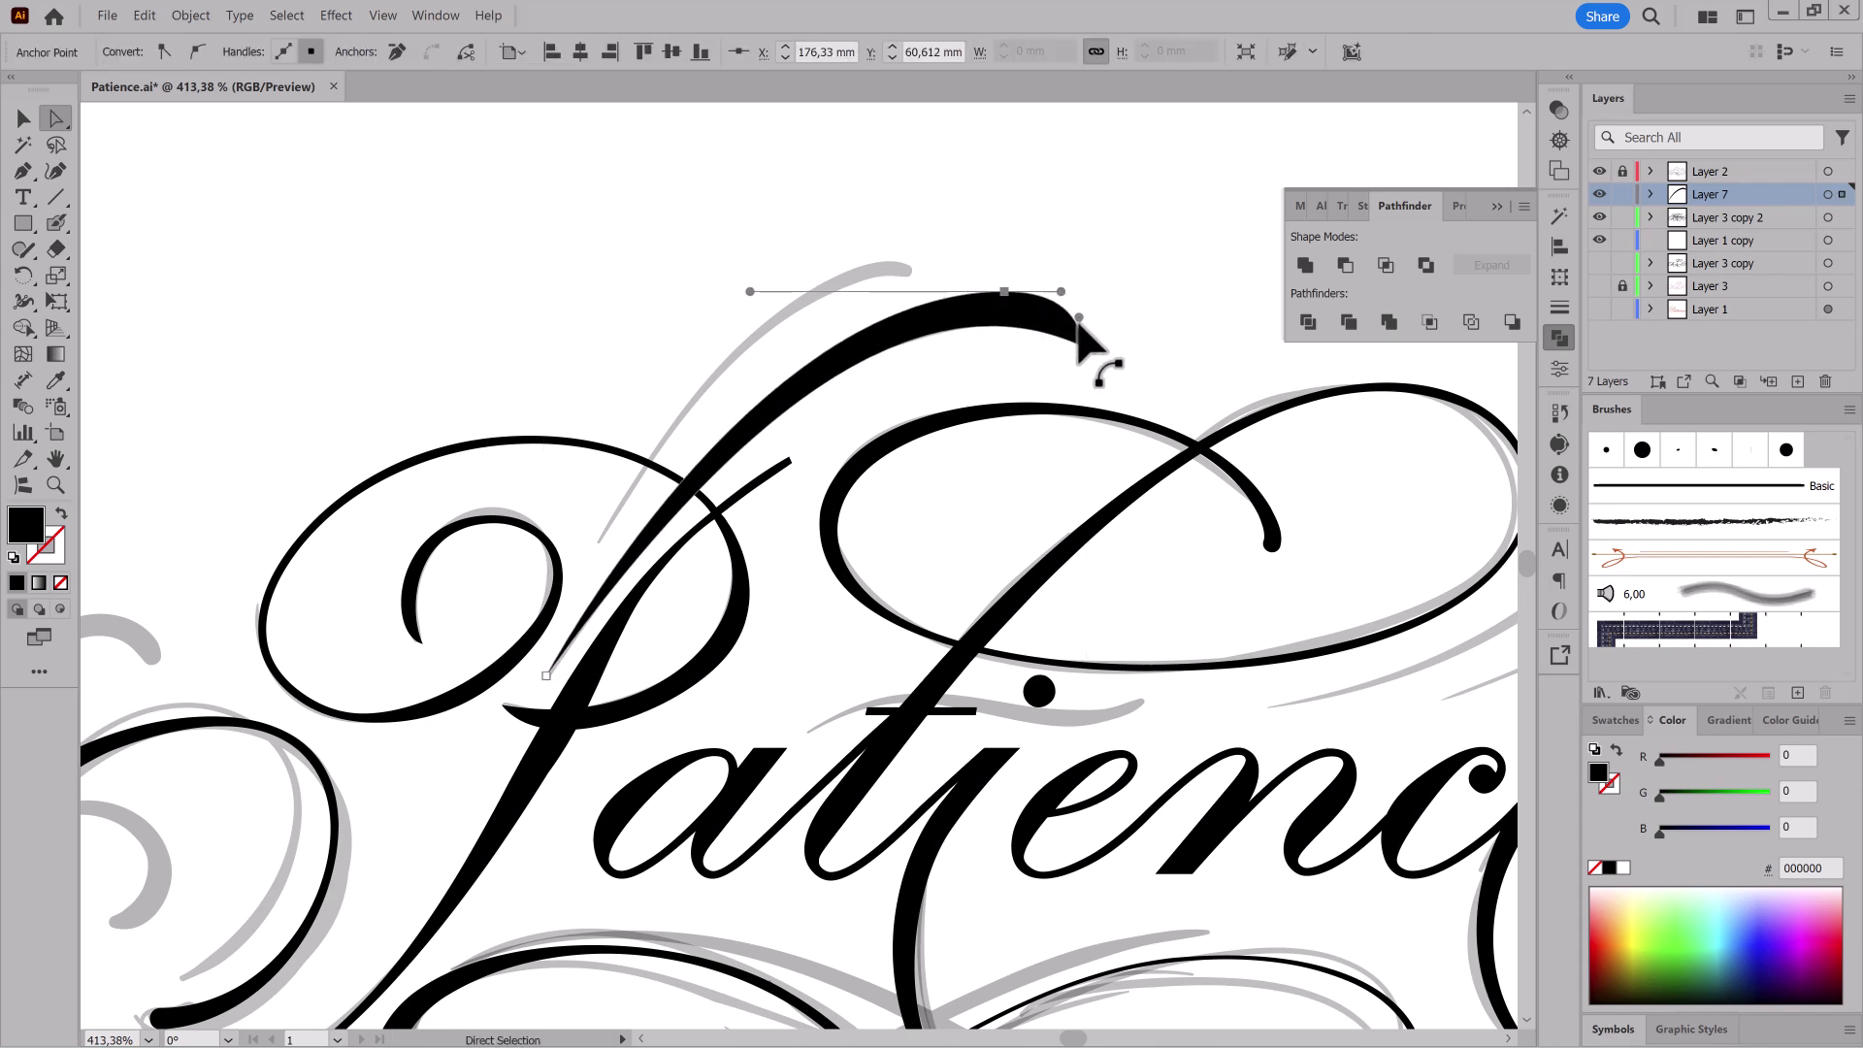
Step: Draw the smaller tapered stroke to the left of the first one and shape its rounded upper end
{"action": "left_click", "coordinate": [476, 241]}
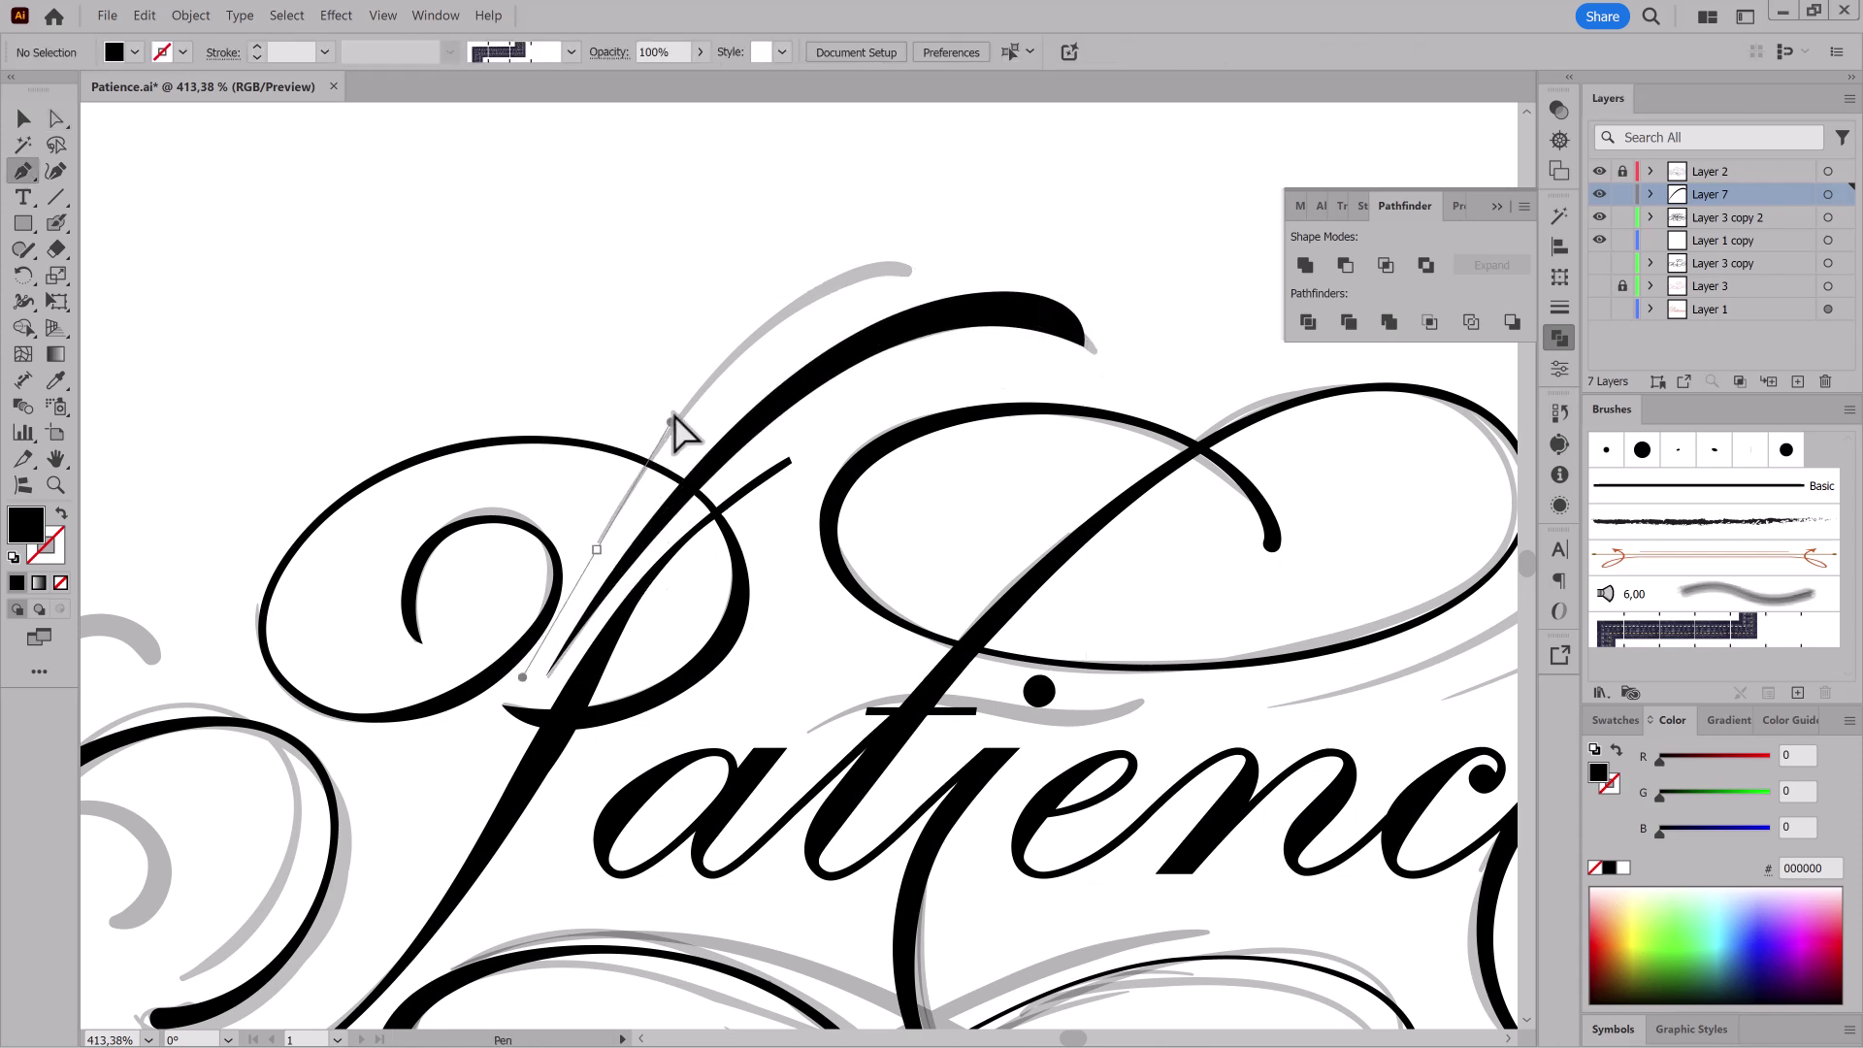
{"action": "left_click", "coordinate": [699, 386]}
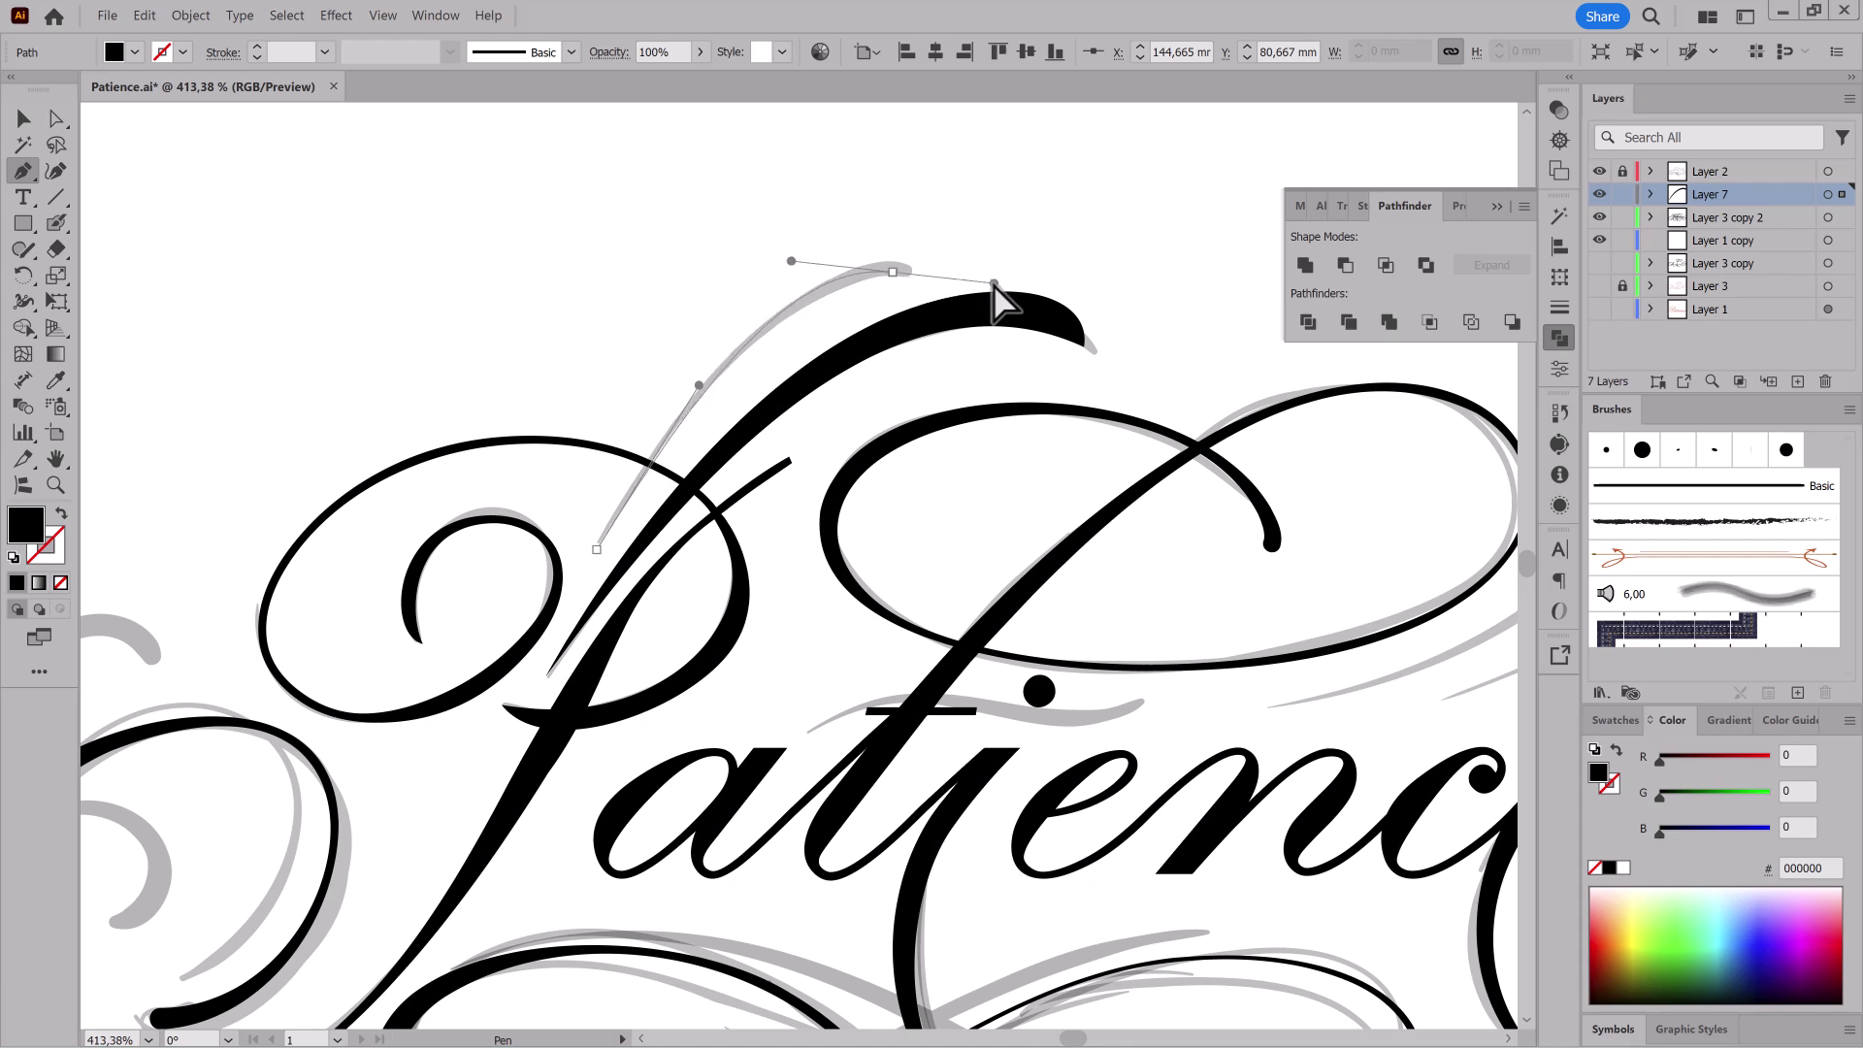
{"action": "left_click_drag", "start_coordinate": [962, 272], "coordinate": [891, 250]}
{"action": "mouse_move", "coordinate": [739, 292]}
{"action": "left_mouse_down"}
{"action": "mouse_move", "coordinate": [788, 272]}
{"action": "mouse_move", "coordinate": [1083, 456]}
{"action": "mouse_move", "coordinate": [560, 302]}
{"action": "left_mouse_up"}
{"action": "left_click", "coordinate": [826, 280]}
{"action": "left_click", "coordinate": [737, 329]}
Step: Shape the upper end of the P's stem into a rounded tip and convert its lower-edge anchor to smooth
{"action": "left_click_drag", "start_coordinate": [607, 403], "coordinate": [885, 528]}
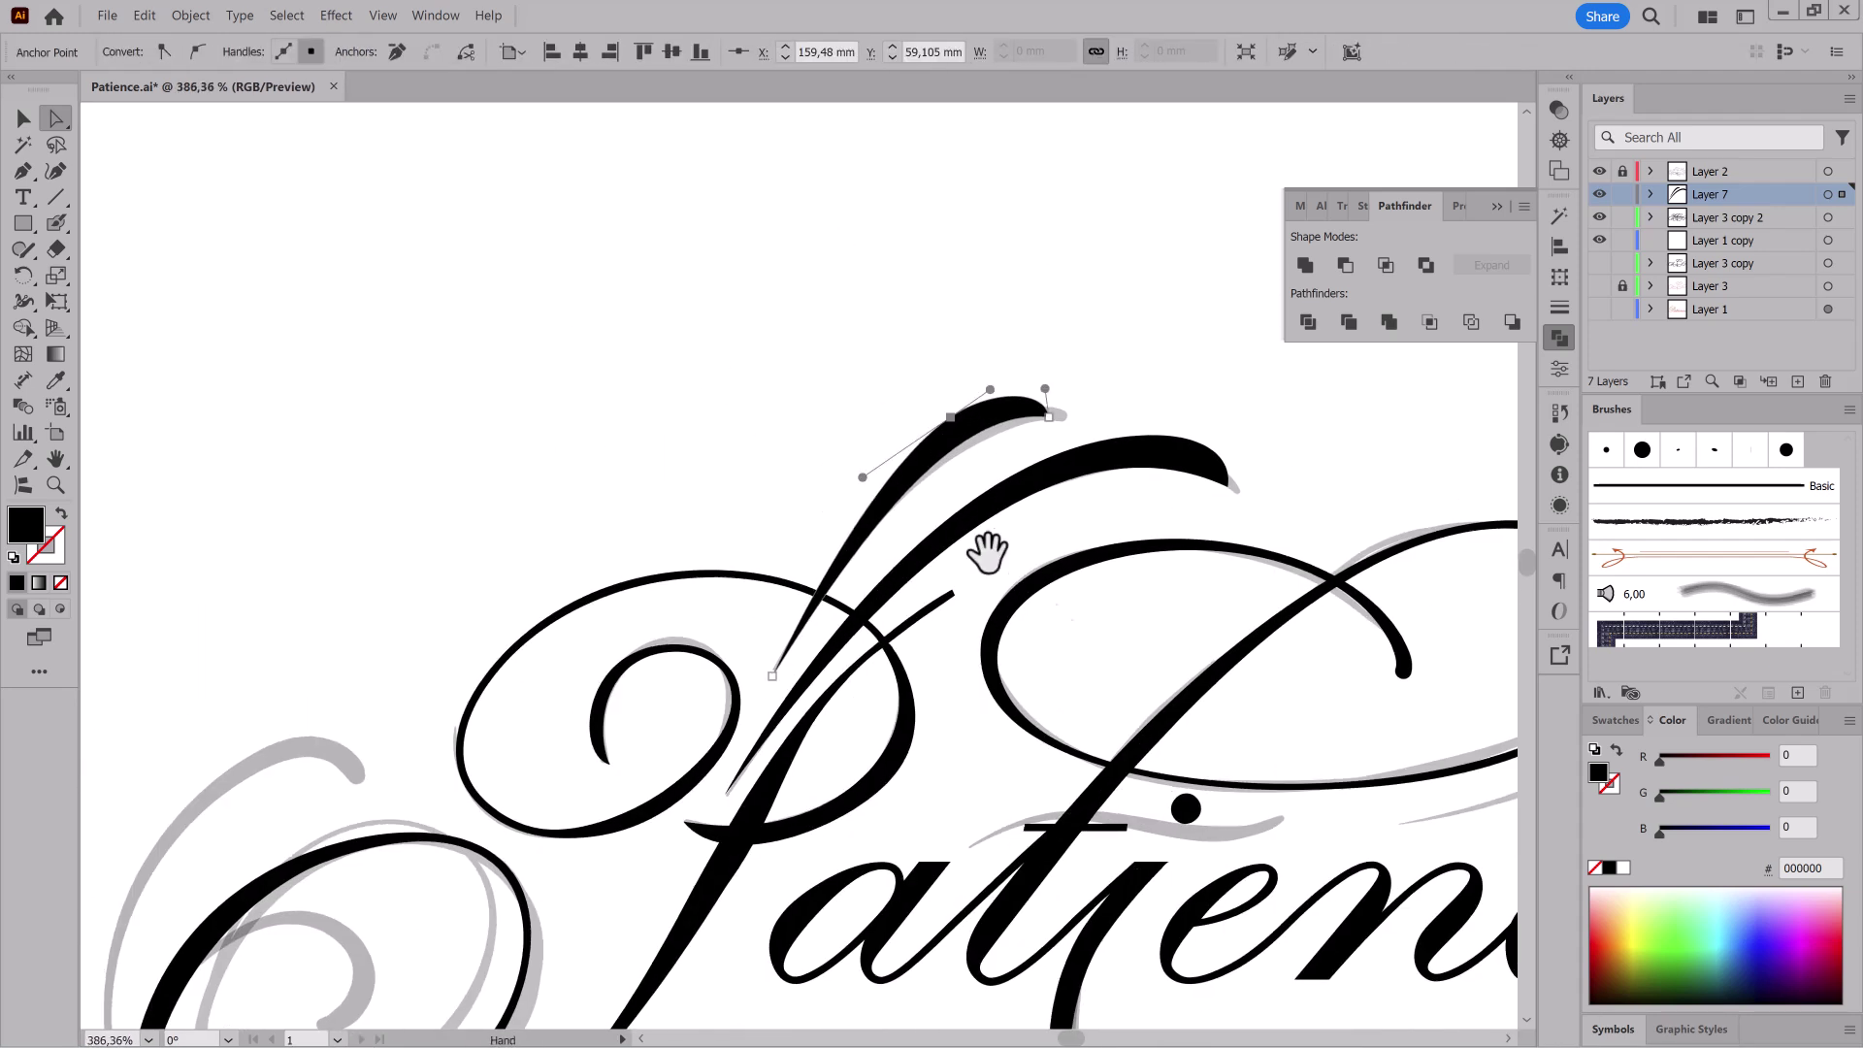
{"action": "left_click_drag", "start_coordinate": [953, 615], "coordinate": [1090, 669]}
{"action": "left_click", "coordinate": [922, 557]}
{"action": "left_click_drag", "start_coordinate": [931, 538], "coordinate": [1104, 526]}
{"action": "mouse_move", "coordinate": [1041, 458]}
{"action": "left_mouse_down"}
{"action": "mouse_move", "coordinate": [1175, 499]}
{"action": "mouse_move", "coordinate": [1109, 501]}
{"action": "mouse_move", "coordinate": [1167, 400]}
{"action": "left_mouse_up"}
{"action": "left_click", "coordinate": [1017, 474]}
{"action": "left_click", "coordinate": [1071, 527]}
{"action": "left_click", "coordinate": [198, 52]}
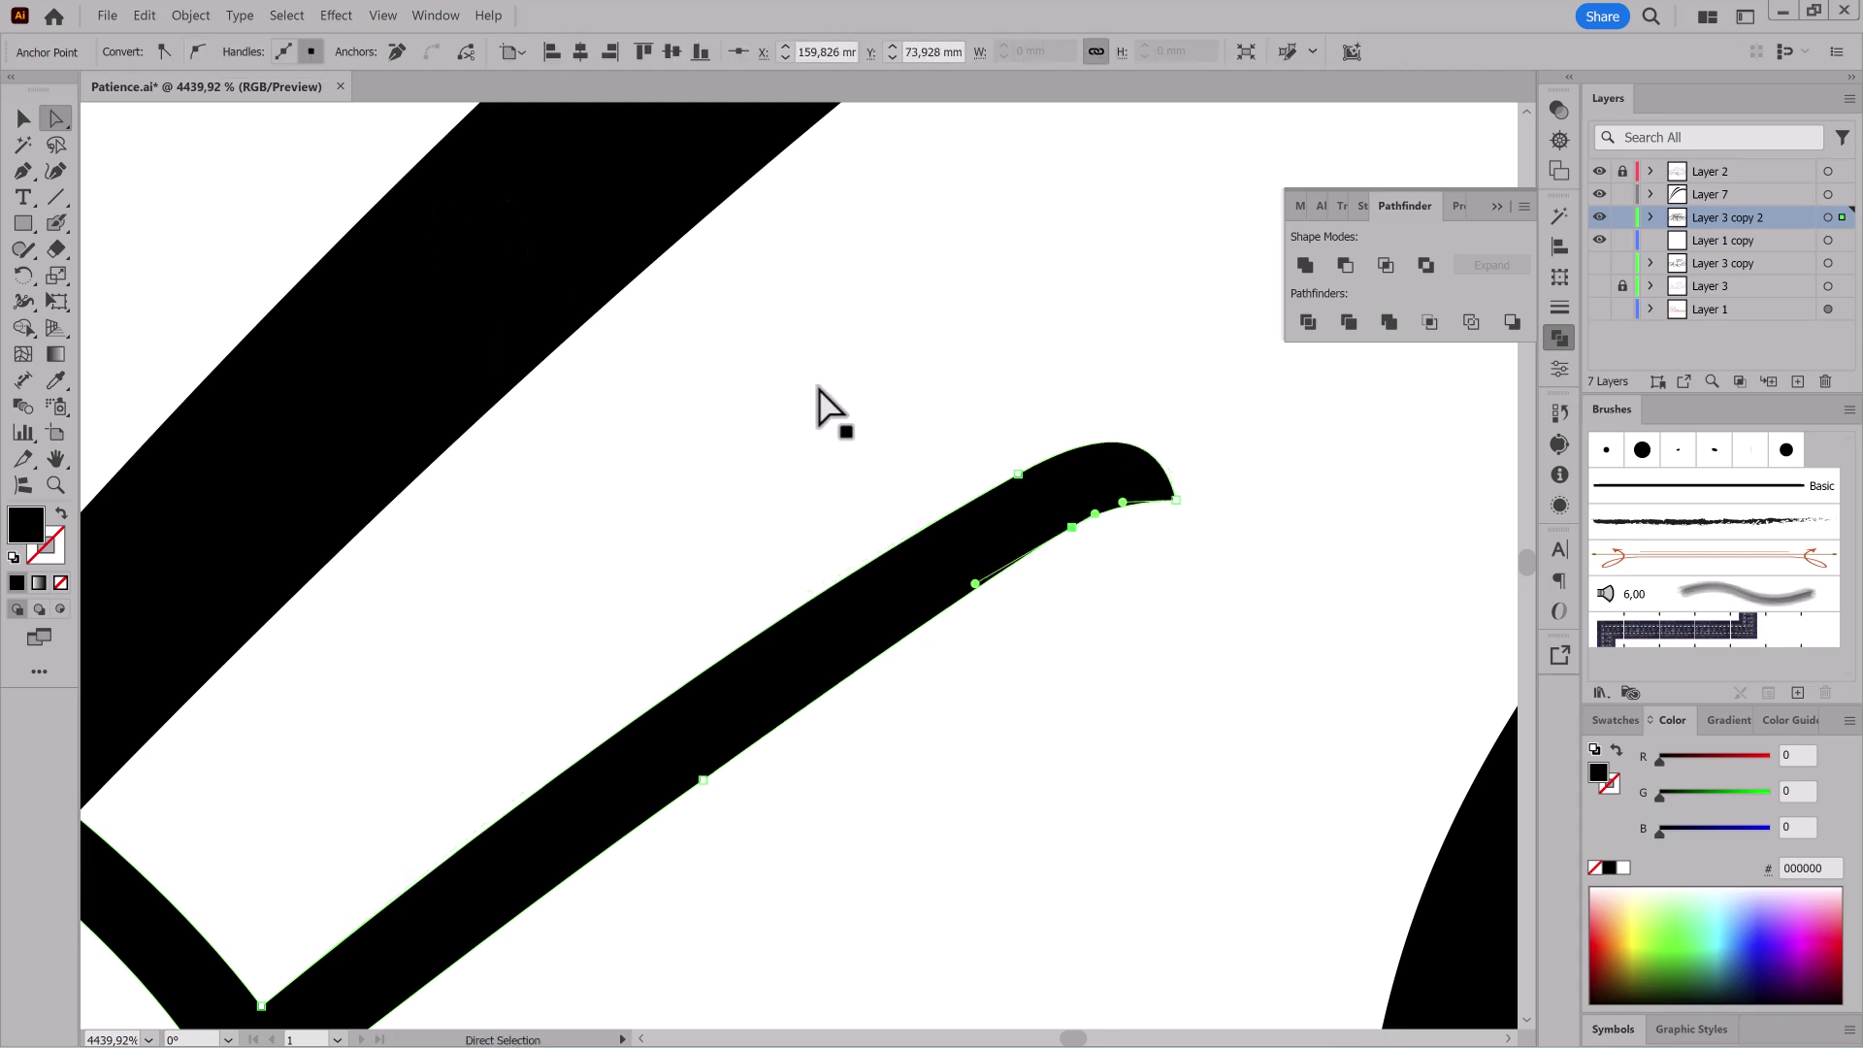
Step: Refine the handles and anchors around the rounded tip of the P's stem to match the new tapered strokes
{"action": "left_click", "coordinate": [1175, 499]}
{"action": "left_click_drag", "start_coordinate": [1167, 400], "coordinate": [1158, 423]}
{"action": "left_click_drag", "start_coordinate": [1175, 697], "coordinate": [1258, 637]}
{"action": "left_click_drag", "start_coordinate": [1200, 532], "coordinate": [1122, 552]}
{"action": "left_click", "coordinate": [1114, 500]}
{"action": "left_click", "coordinate": [1095, 504]}
{"action": "left_click_drag", "start_coordinate": [1232, 727], "coordinate": [988, 764]}
{"action": "left_click_drag", "start_coordinate": [988, 764], "coordinate": [839, 391]}
Step: Hide the Layer 2 sketch and deselect everything to view the whole lettering
{"action": "scroll", "coordinate": [761, 382], "scroll_direction": "down", "scroll_amount": 5}
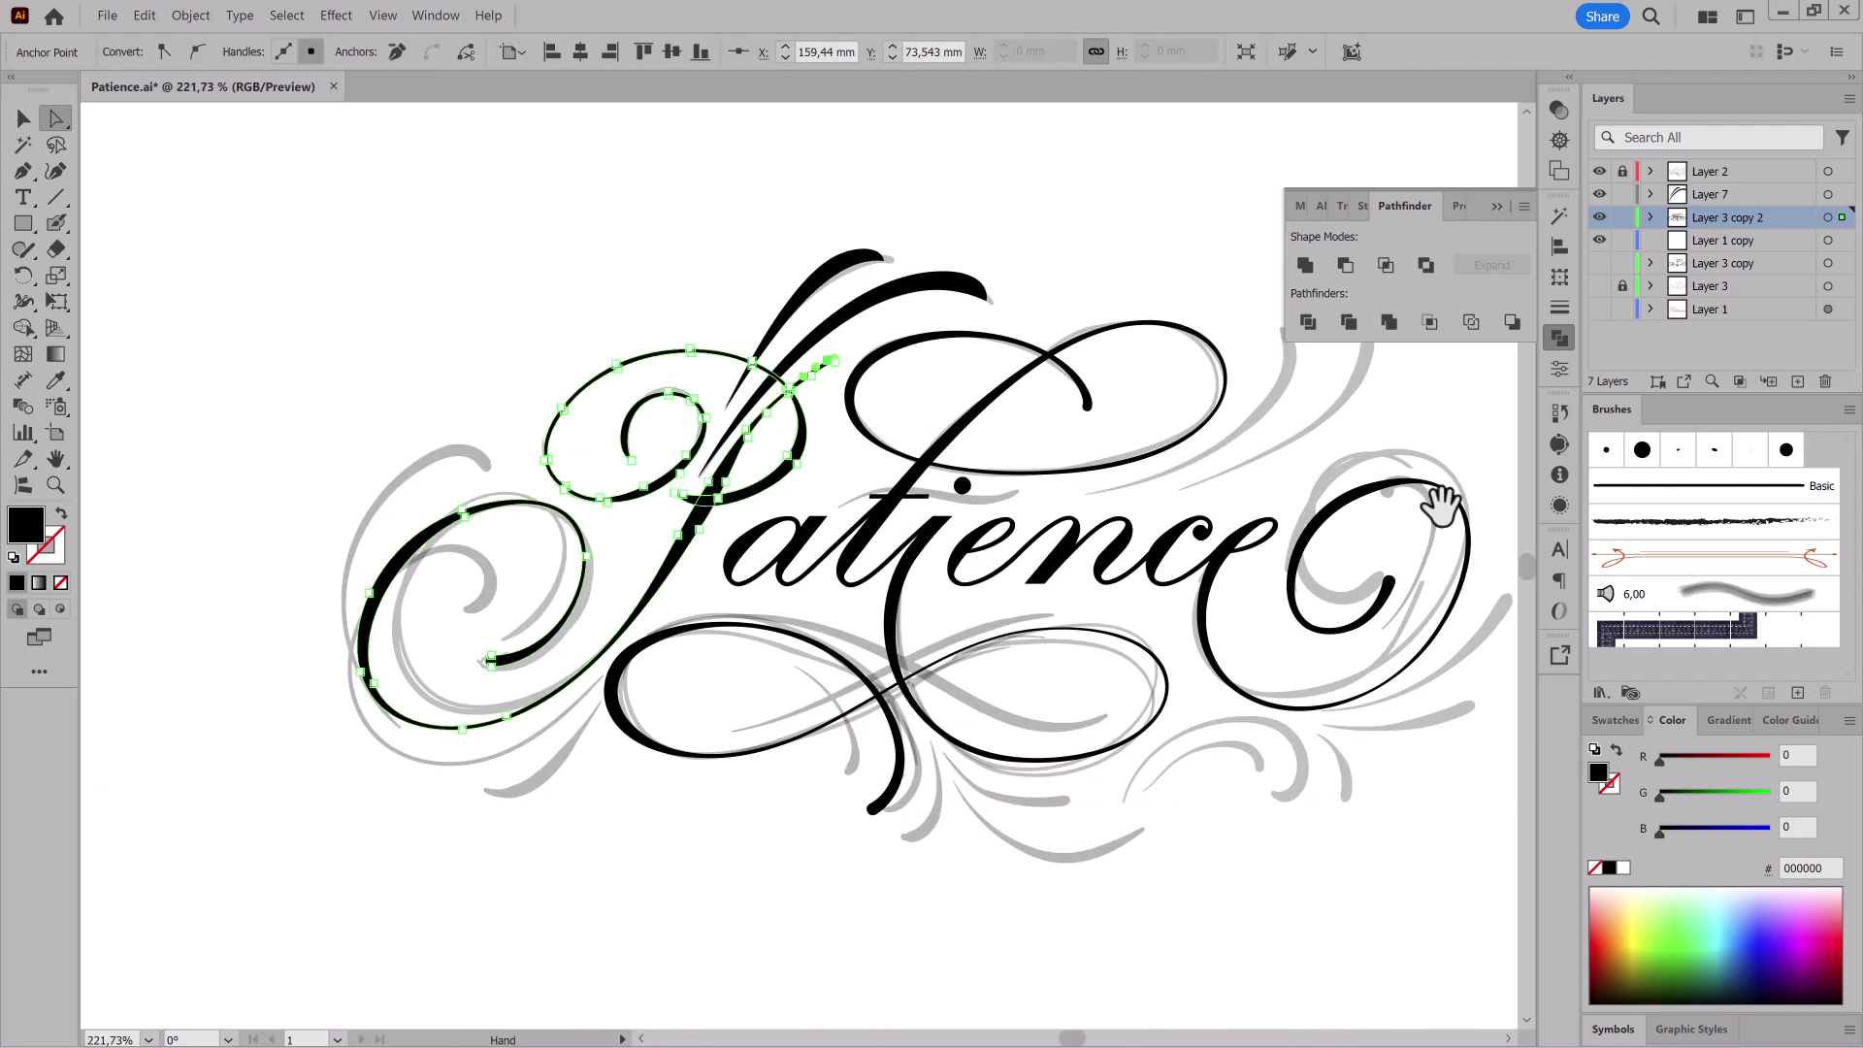
{"action": "left_click", "coordinate": [1600, 171]}
{"action": "left_click", "coordinate": [1089, 235]}
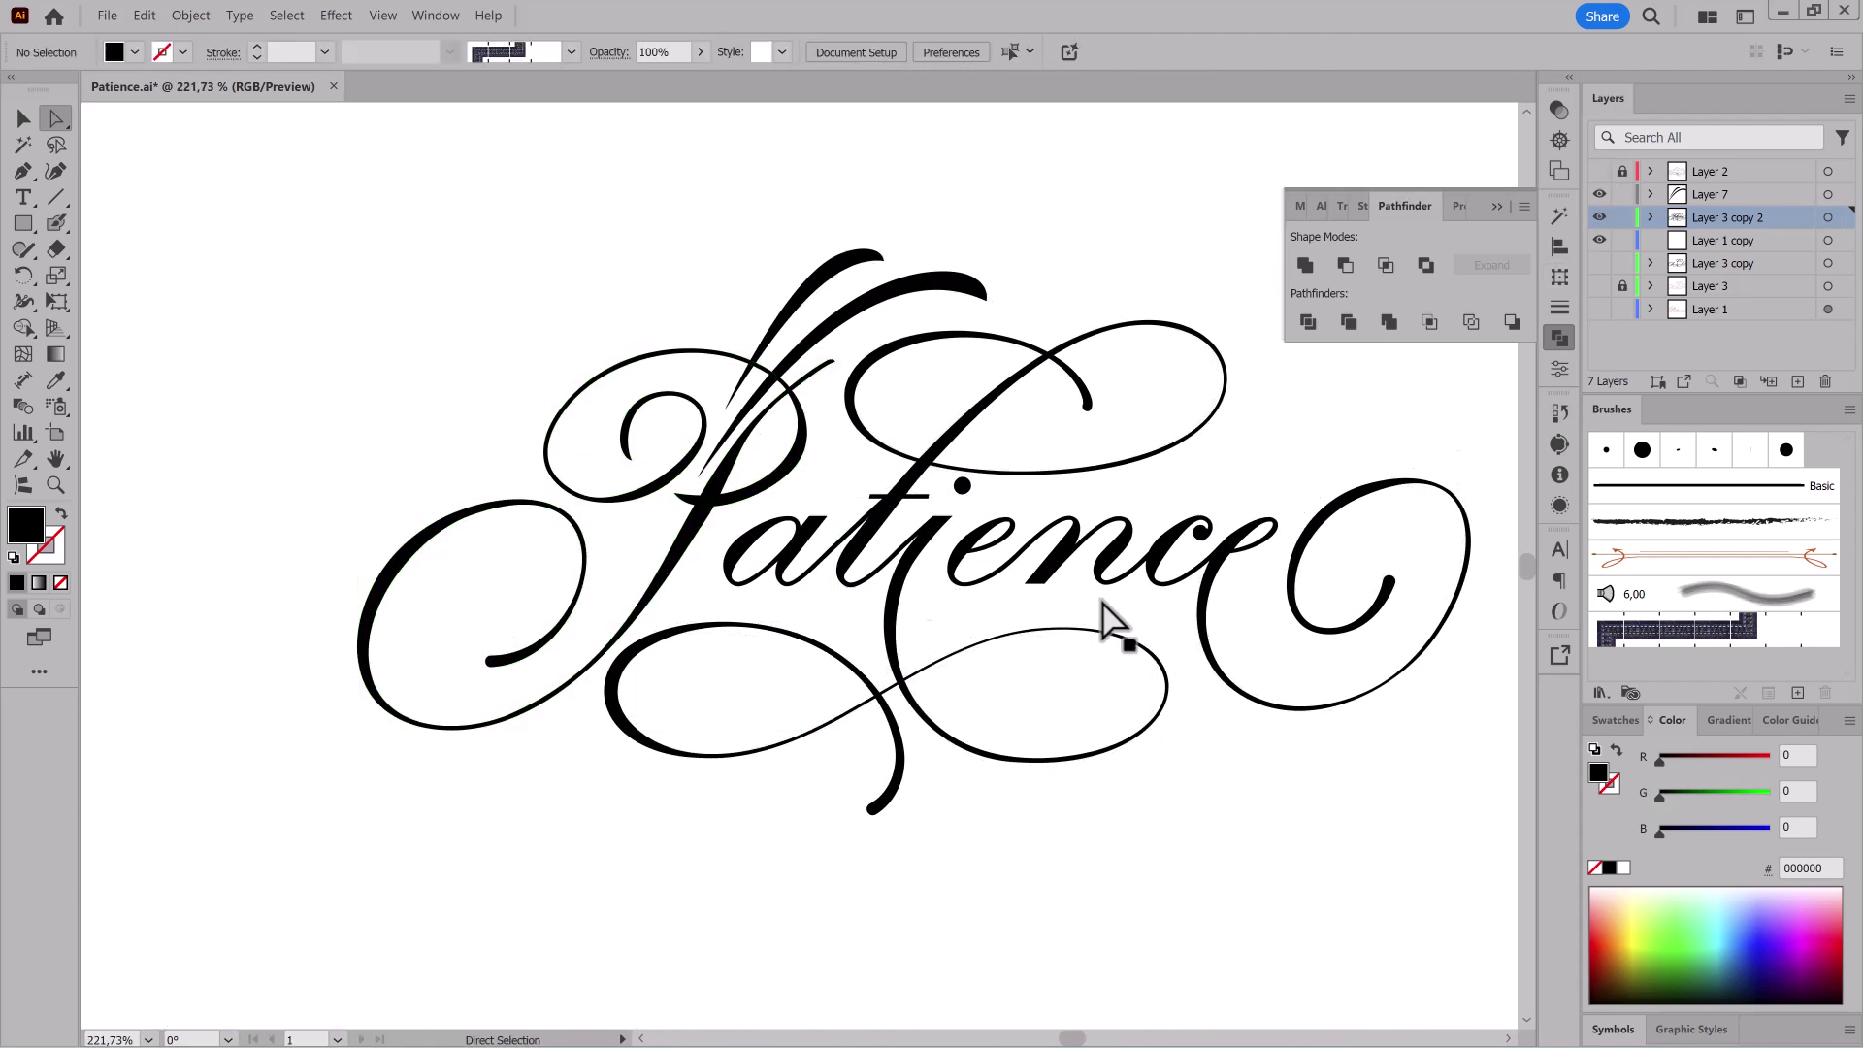
Step: Show the Layer 2 sketch and draw a closed tapered stroke over the sketch guide to the right of the t's upper loop
{"action": "left_click", "coordinate": [1599, 171]}
{"action": "scroll", "coordinate": [1073, 599], "scroll_direction": "up", "scroll_amount": 4}
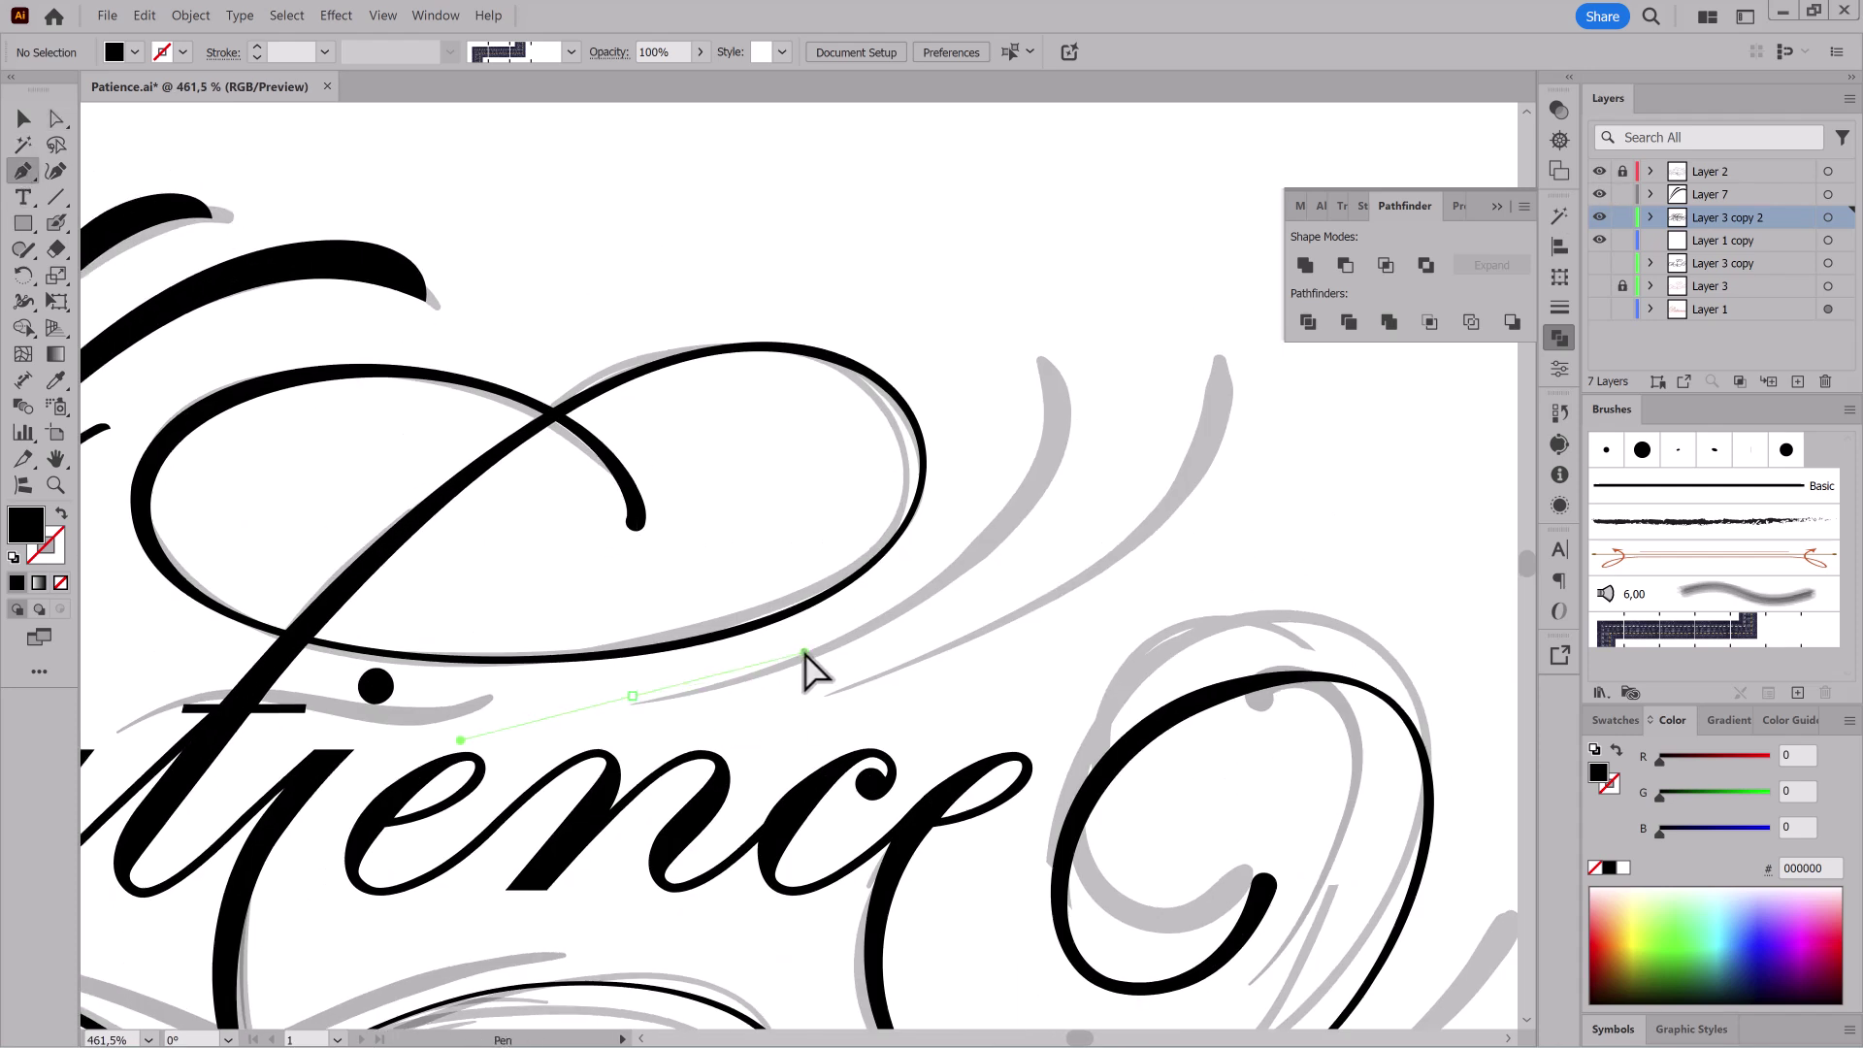
{"action": "left_click_drag", "start_coordinate": [805, 660], "coordinate": [804, 655]}
{"action": "left_click_drag", "start_coordinate": [982, 188], "coordinate": [1092, 374]}
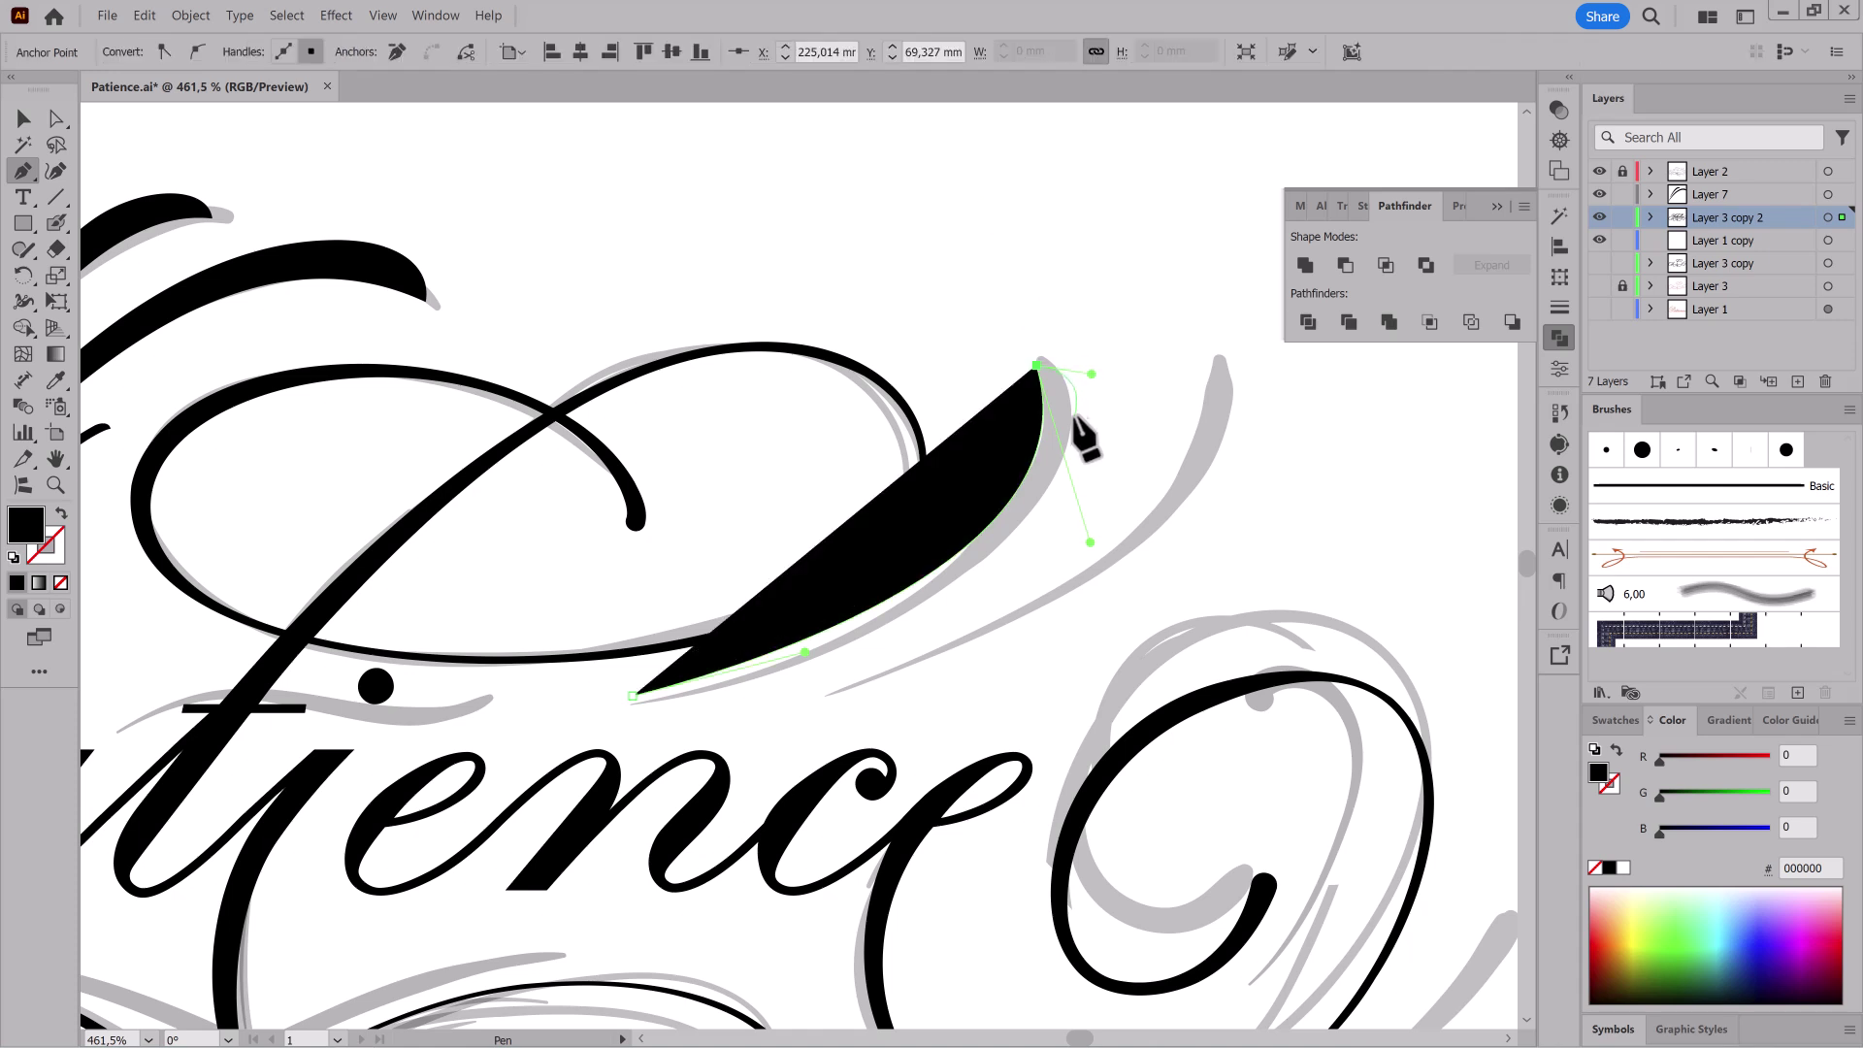
{"action": "mouse_move", "coordinate": [1057, 469]}
{"action": "left_mouse_down"}
{"action": "mouse_move", "coordinate": [980, 675]}
{"action": "mouse_move", "coordinate": [979, 654]}
{"action": "left_mouse_up"}
{"action": "left_click", "coordinate": [633, 696]}
Step: Shape the rounded upper end of the tapered stroke beside the t's loop by adjusting its anchors and handles
{"action": "key", "text": "a"}
{"action": "key", "text": "ctrl+space"}
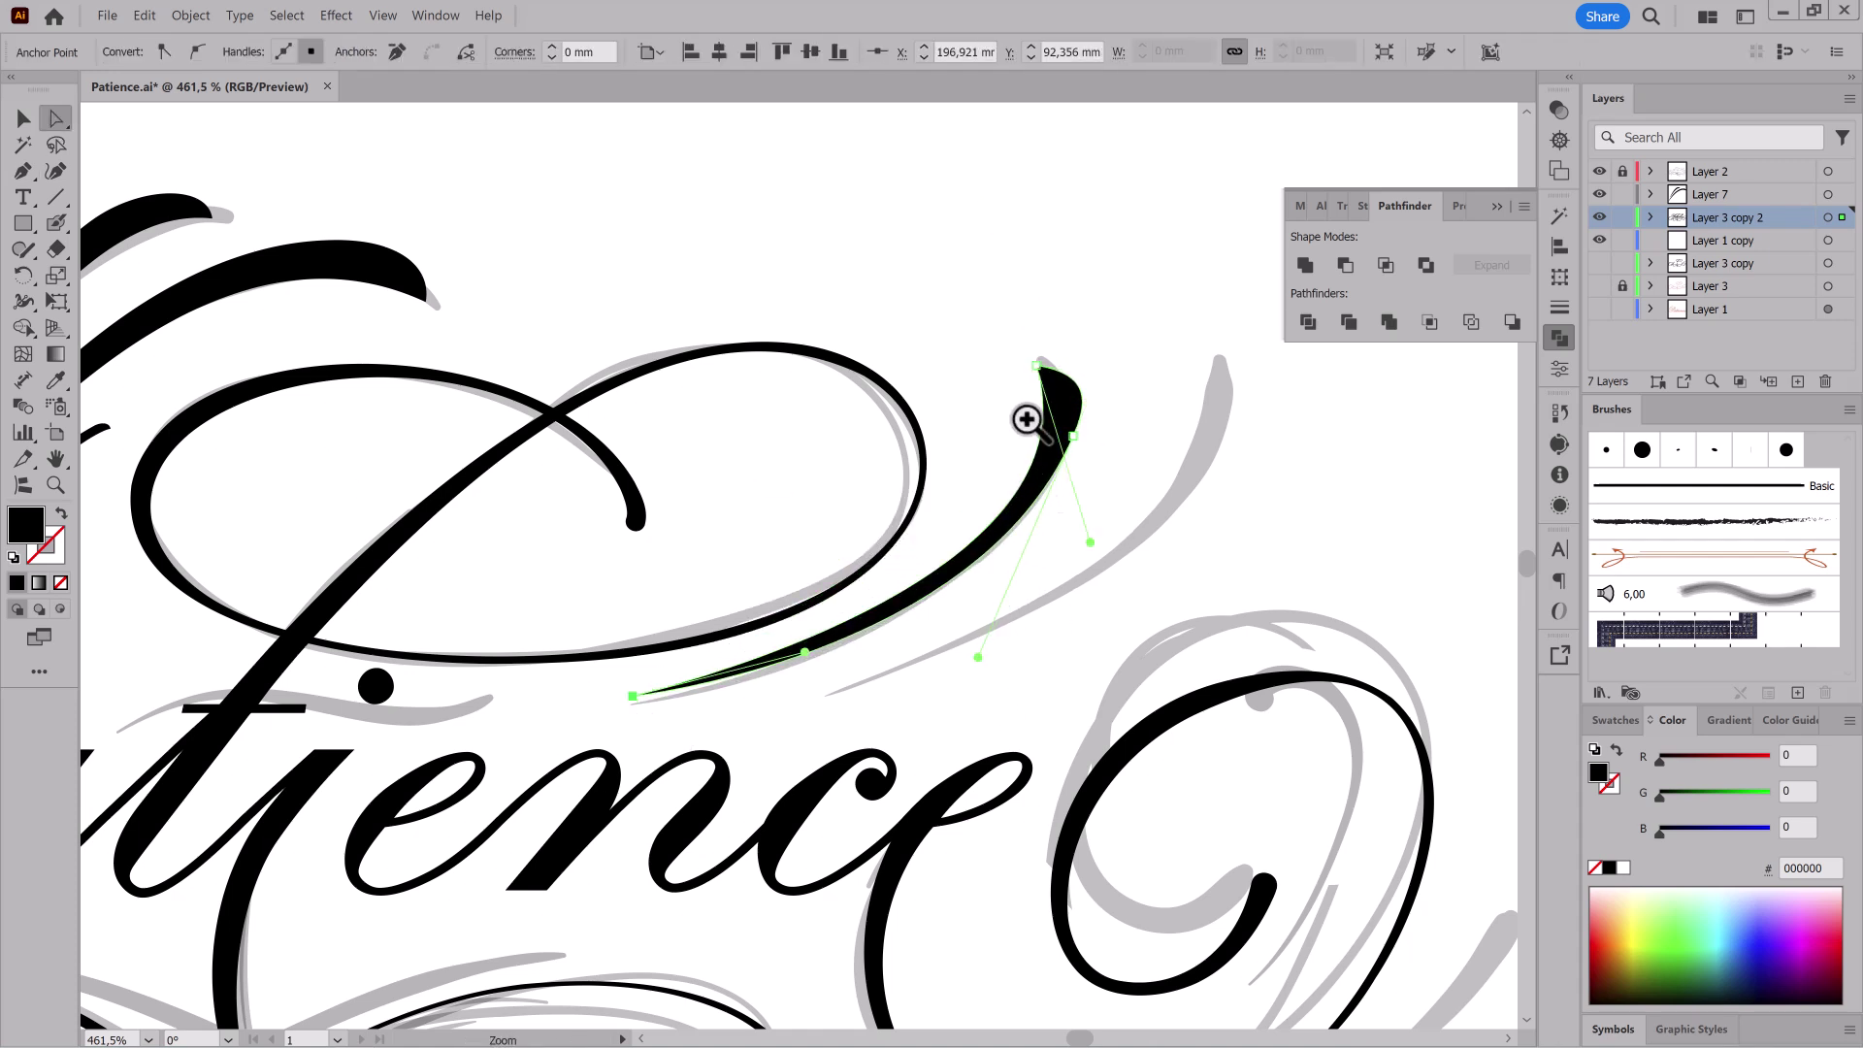
{"action": "left_click_drag", "start_coordinate": [1029, 407], "coordinate": [1162, 361]}
{"action": "left_click_drag", "start_coordinate": [1042, 328], "coordinate": [1041, 303]}
{"action": "left_click_drag", "start_coordinate": [1146, 644], "coordinate": [1144, 674]}
{"action": "left_click_drag", "start_coordinate": [1147, 319], "coordinate": [1136, 289]}
{"action": "key", "text": "ctrl+space"}
Step: Refine the handles along the body of the tapered stroke to smooth its curve and taper
{"action": "mouse_move", "coordinate": [1033, 749]}
{"action": "left_mouse_down"}
{"action": "mouse_move", "coordinate": [961, 736]}
{"action": "mouse_move", "coordinate": [920, 584]}
{"action": "left_mouse_up"}
{"action": "left_click", "coordinate": [978, 397]}
{"action": "left_click", "coordinate": [904, 413]}
{"action": "left_click", "coordinate": [912, 398]}
{"action": "left_click_drag", "start_coordinate": [815, 627], "coordinate": [806, 635]}
{"action": "left_click_drag", "start_coordinate": [919, 300], "coordinate": [917, 301]}
Step: Duplicate the tapered stroke to its right and rotate the copy to match the second sketched stroke
{"action": "left_click", "coordinate": [898, 398]}
{"action": "left_click_drag", "start_coordinate": [898, 398], "coordinate": [1101, 396]}
{"action": "key", "text": "e"}
{"action": "mouse_move", "coordinate": [1120, 294]}
{"action": "left_mouse_down"}
{"action": "mouse_move", "coordinate": [1106, 301]}
{"action": "mouse_move", "coordinate": [1148, 291]}
{"action": "mouse_move", "coordinate": [1086, 451]}
{"action": "mouse_move", "coordinate": [1089, 304]}
{"action": "mouse_move", "coordinate": [1081, 323]}
{"action": "left_mouse_up"}
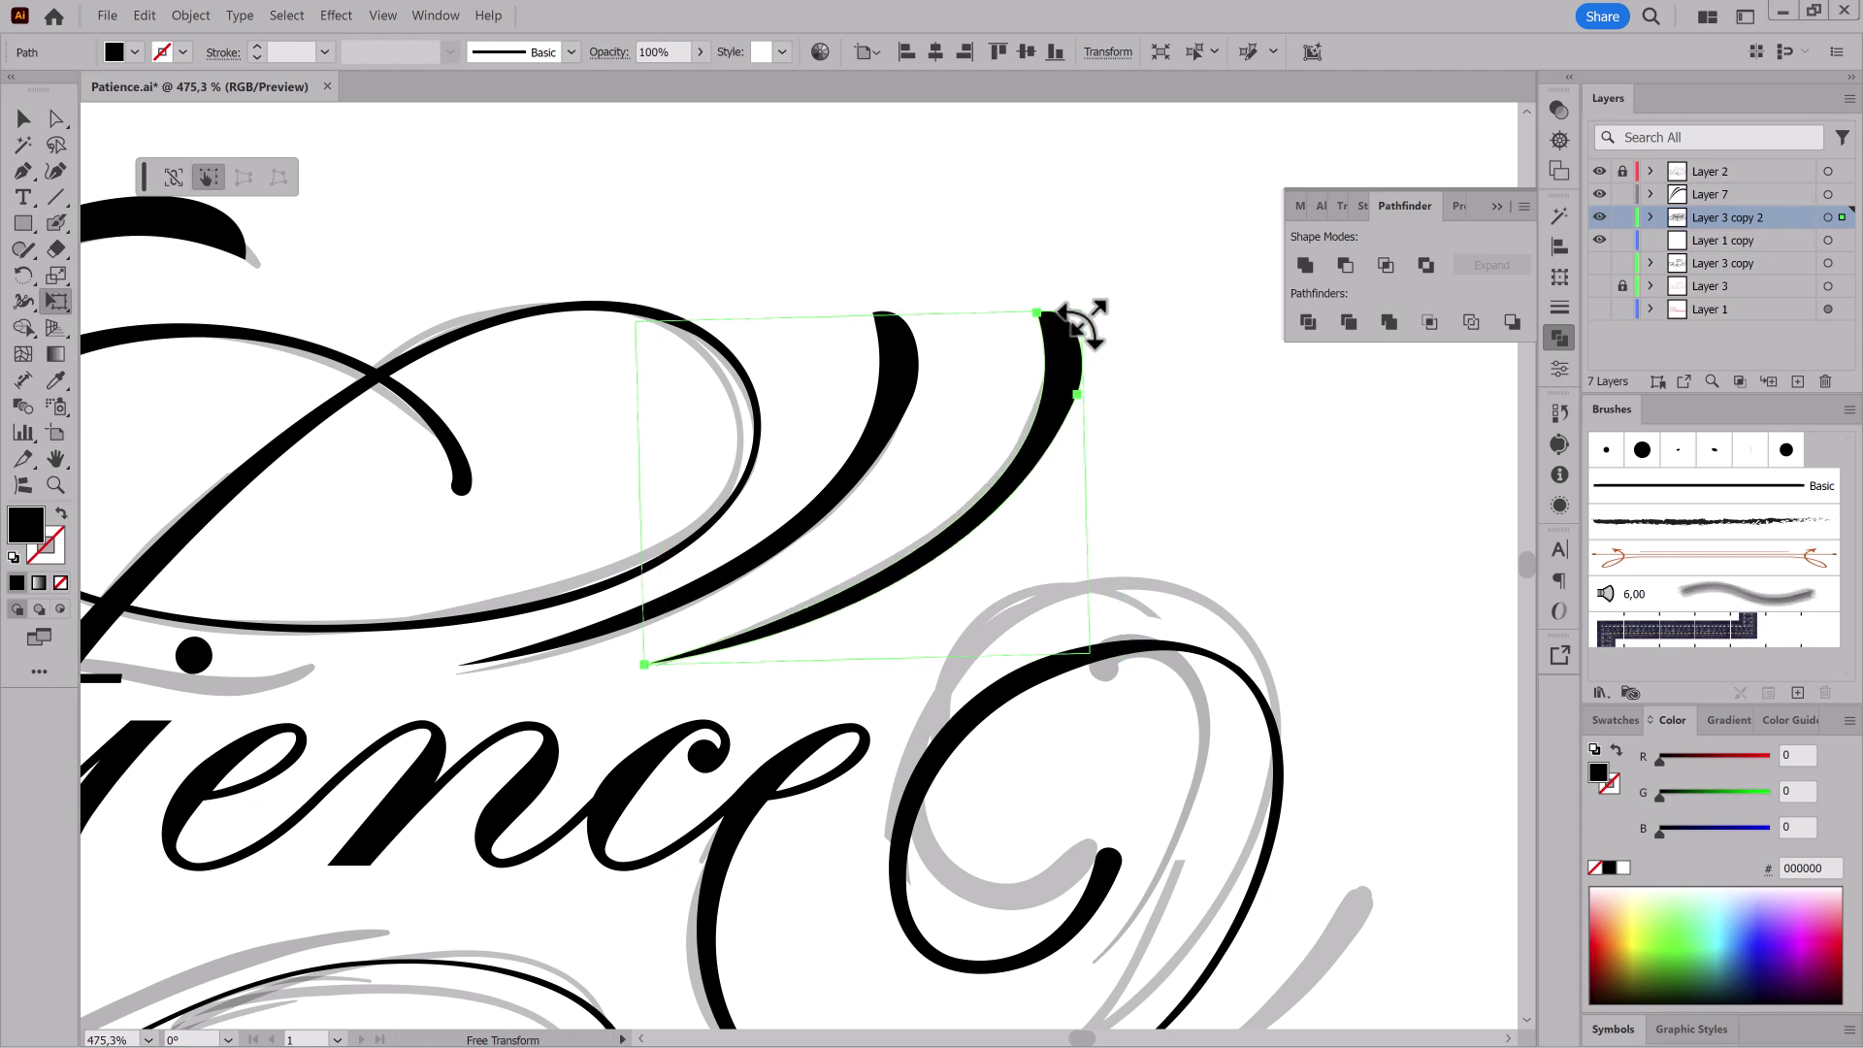
Step: Adjust the handles at the pointed tip of the first stroke and around the rounded end of its rotated copy
{"action": "left_click", "coordinate": [58, 120]}
{"action": "left_click", "coordinate": [697, 593]}
{"action": "left_click", "coordinate": [457, 665]}
{"action": "left_click_drag", "start_coordinate": [635, 618], "coordinate": [641, 628]}
{"action": "left_click", "coordinate": [872, 588]}
{"action": "mouse_move", "coordinate": [1080, 361]}
{"action": "left_mouse_down"}
{"action": "mouse_move", "coordinate": [1097, 453]}
{"action": "mouse_move", "coordinate": [1065, 434]}
{"action": "left_mouse_up"}
{"action": "left_click_drag", "start_coordinate": [861, 921], "coordinate": [853, 893]}
{"action": "left_click_drag", "start_coordinate": [1079, 235], "coordinate": [1074, 235]}
{"action": "left_click_drag", "start_coordinate": [1096, 367], "coordinate": [1106, 344]}
Step: Draw a closed, curled tapered stroke with the Pen tool along the sketch guide below the final e's flourish
{"action": "left_click_drag", "start_coordinate": [1129, 687], "coordinate": [565, 641]}
{"action": "left_click_drag", "start_coordinate": [910, 939], "coordinate": [825, 665]}
{"action": "left_click_drag", "start_coordinate": [1076, 578], "coordinate": [1280, 669]}
{"action": "left_click_drag", "start_coordinate": [1281, 603], "coordinate": [1151, 670]}
{"action": "left_click_drag", "start_coordinate": [708, 870], "coordinate": [898, 827]}
{"action": "left_click_drag", "start_coordinate": [640, 791], "coordinate": [642, 734]}
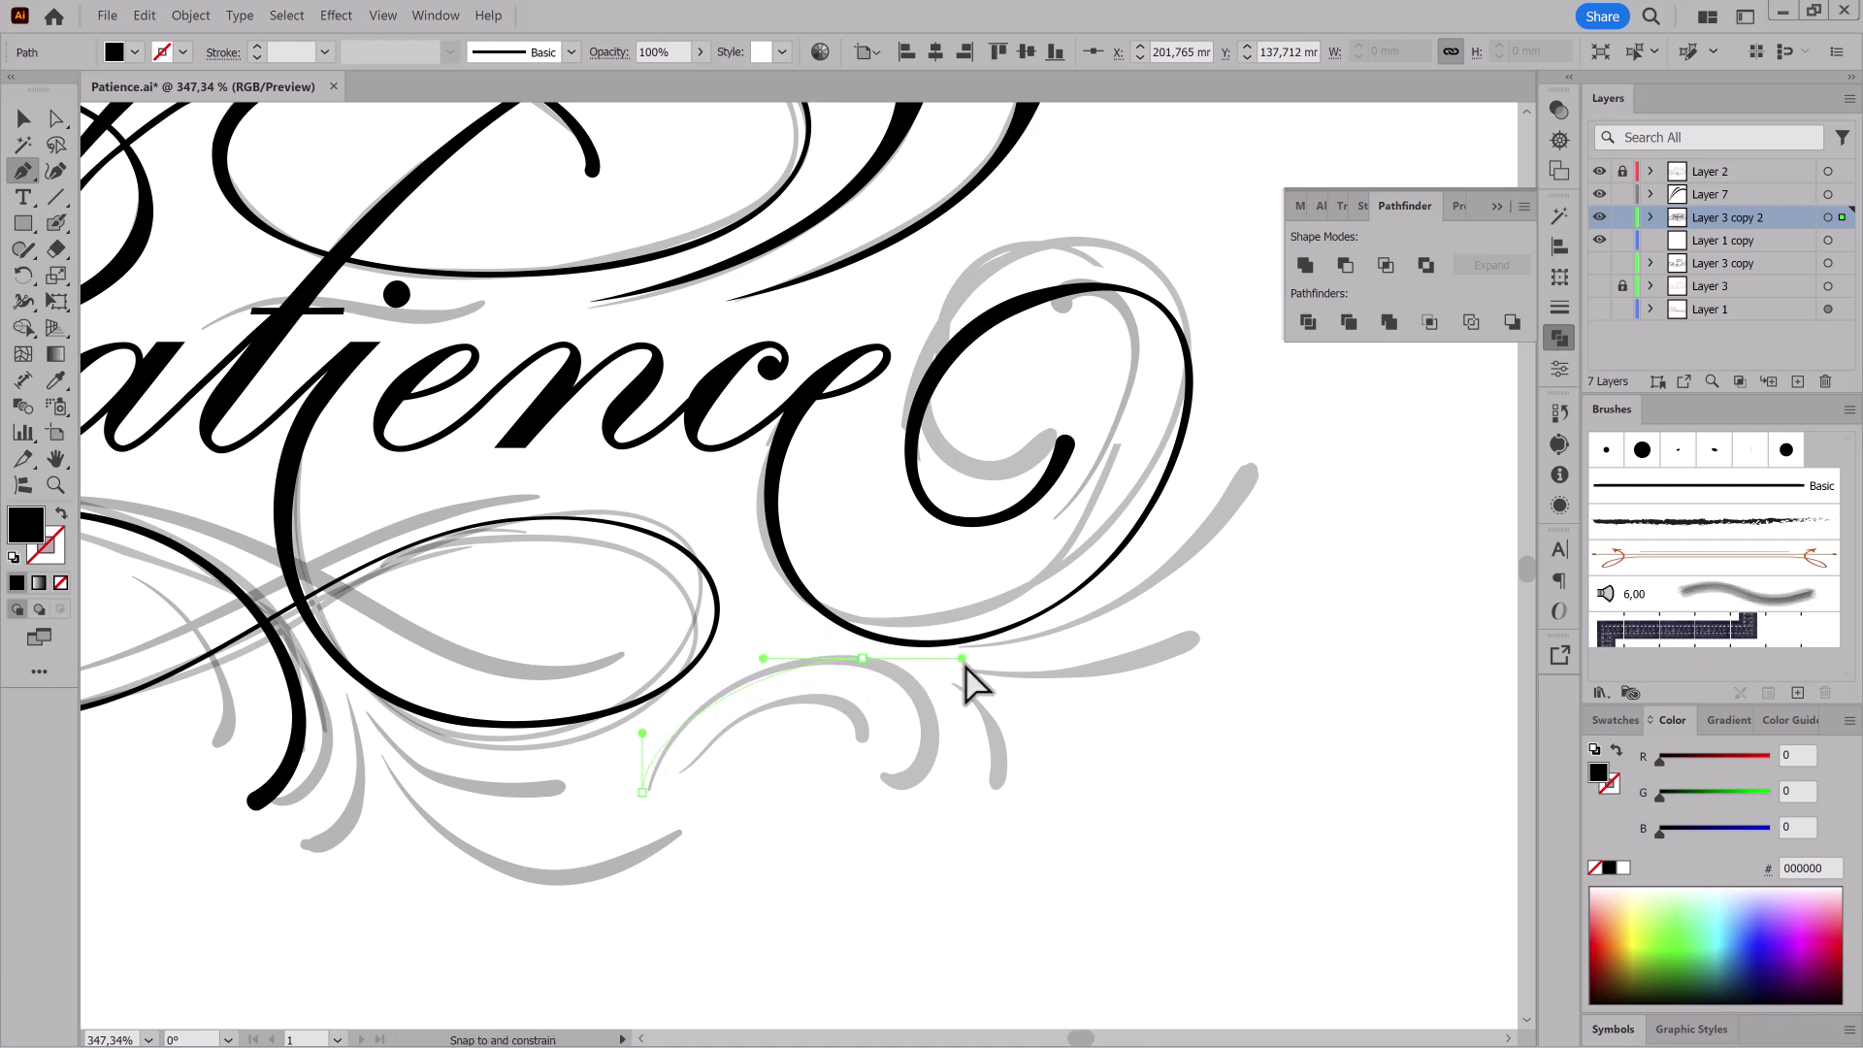
{"action": "left_click_drag", "start_coordinate": [987, 667], "coordinate": [988, 660]}
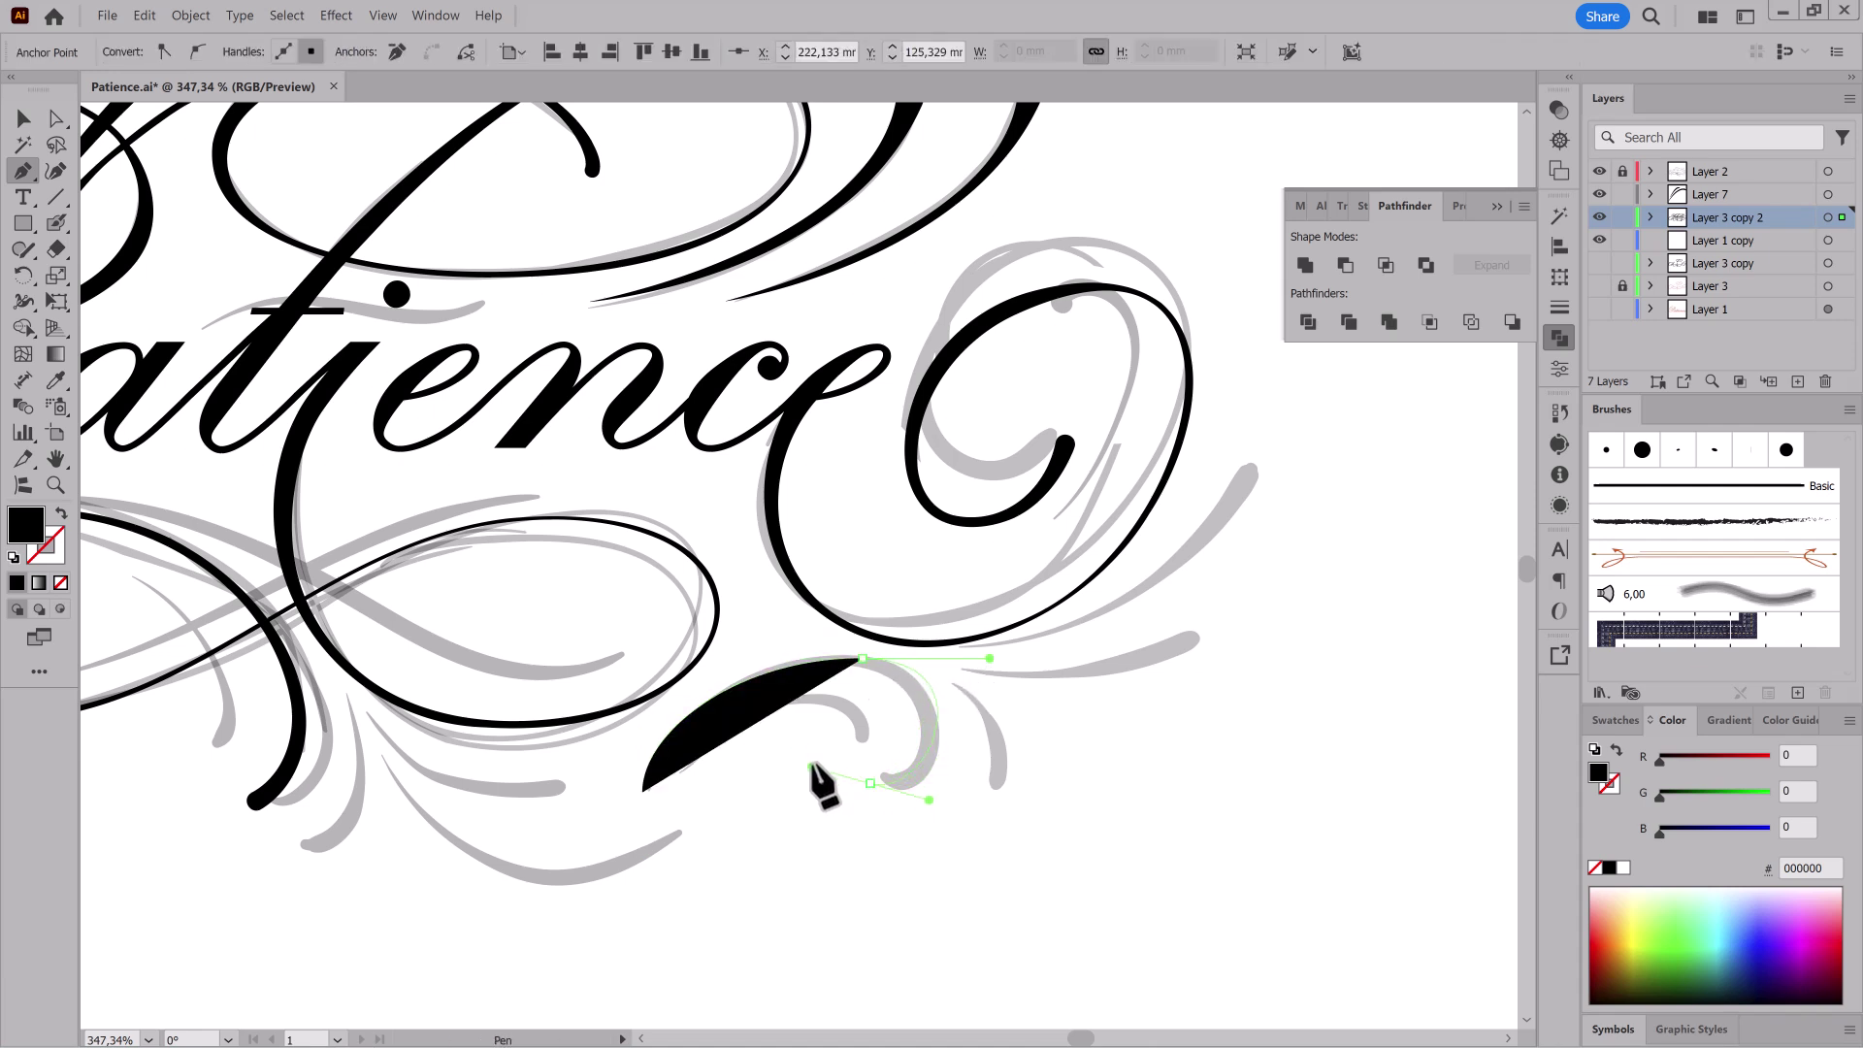
{"action": "left_click_drag", "start_coordinate": [846, 771], "coordinate": [913, 758]}
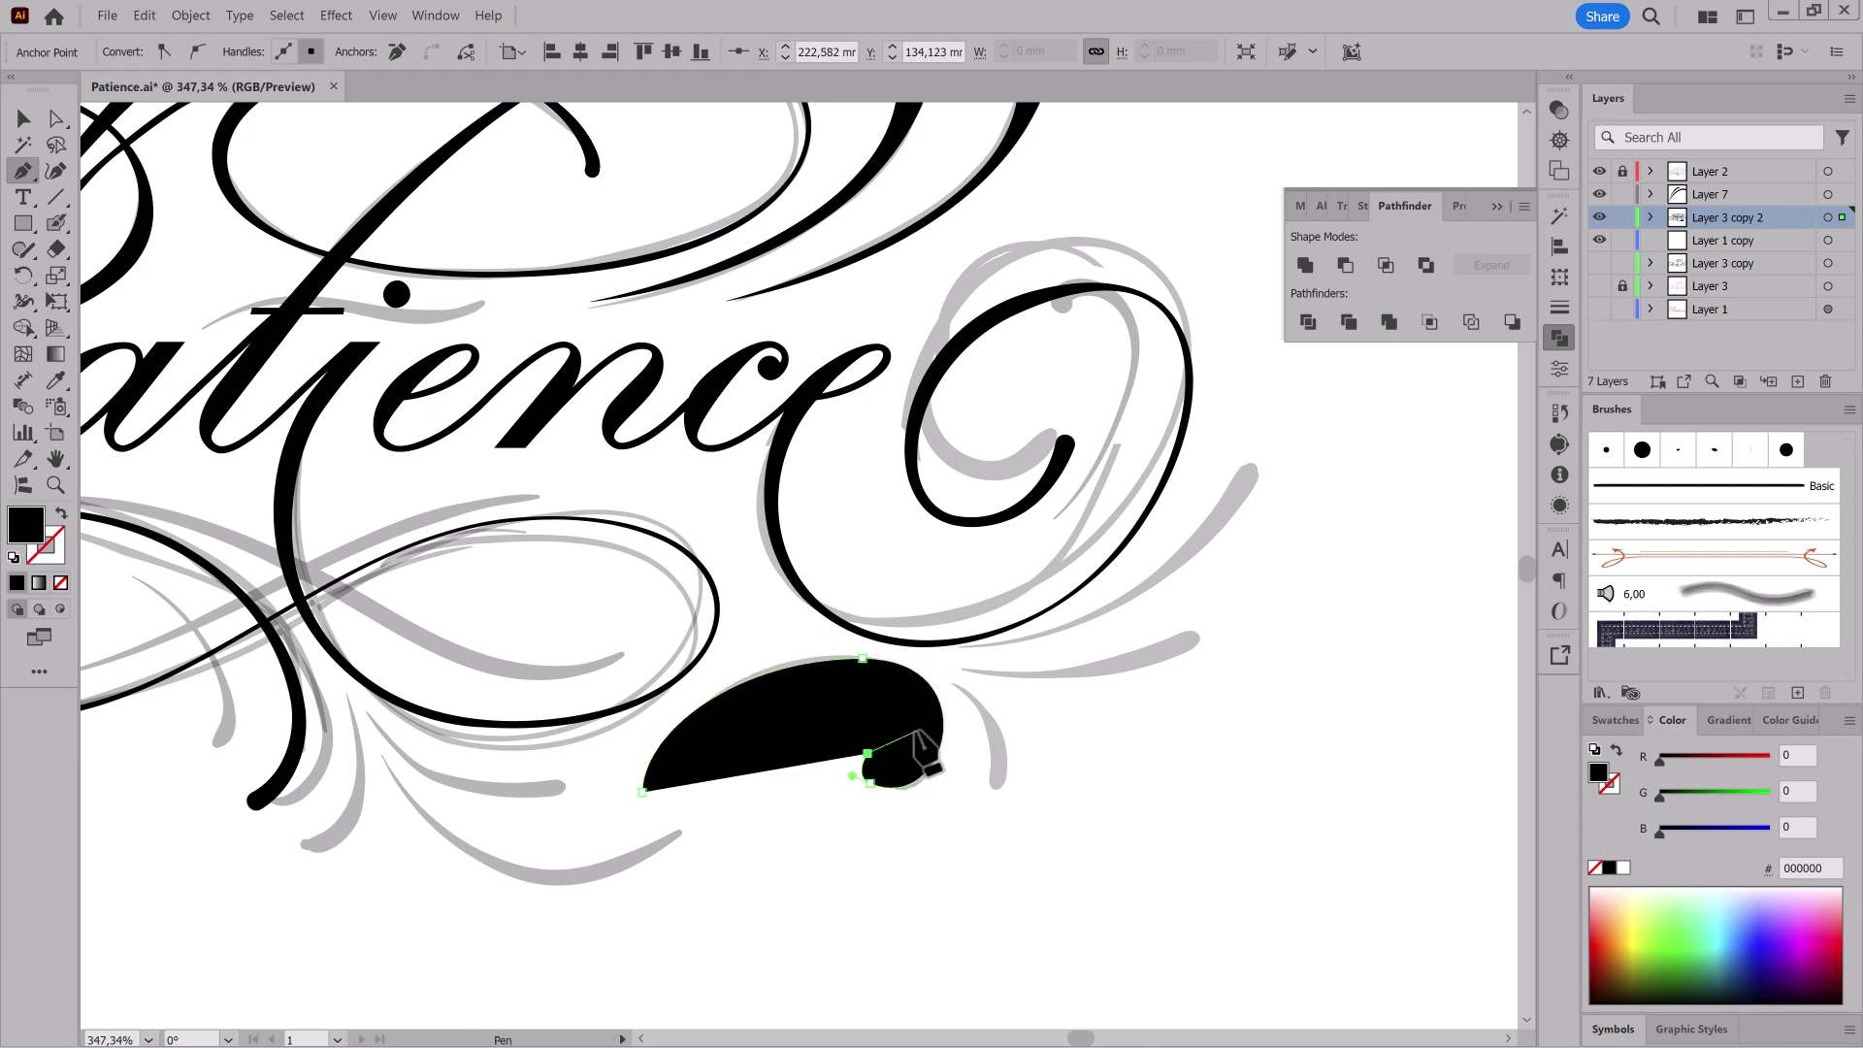
{"action": "left_click_drag", "start_coordinate": [923, 672], "coordinate": [919, 671]}
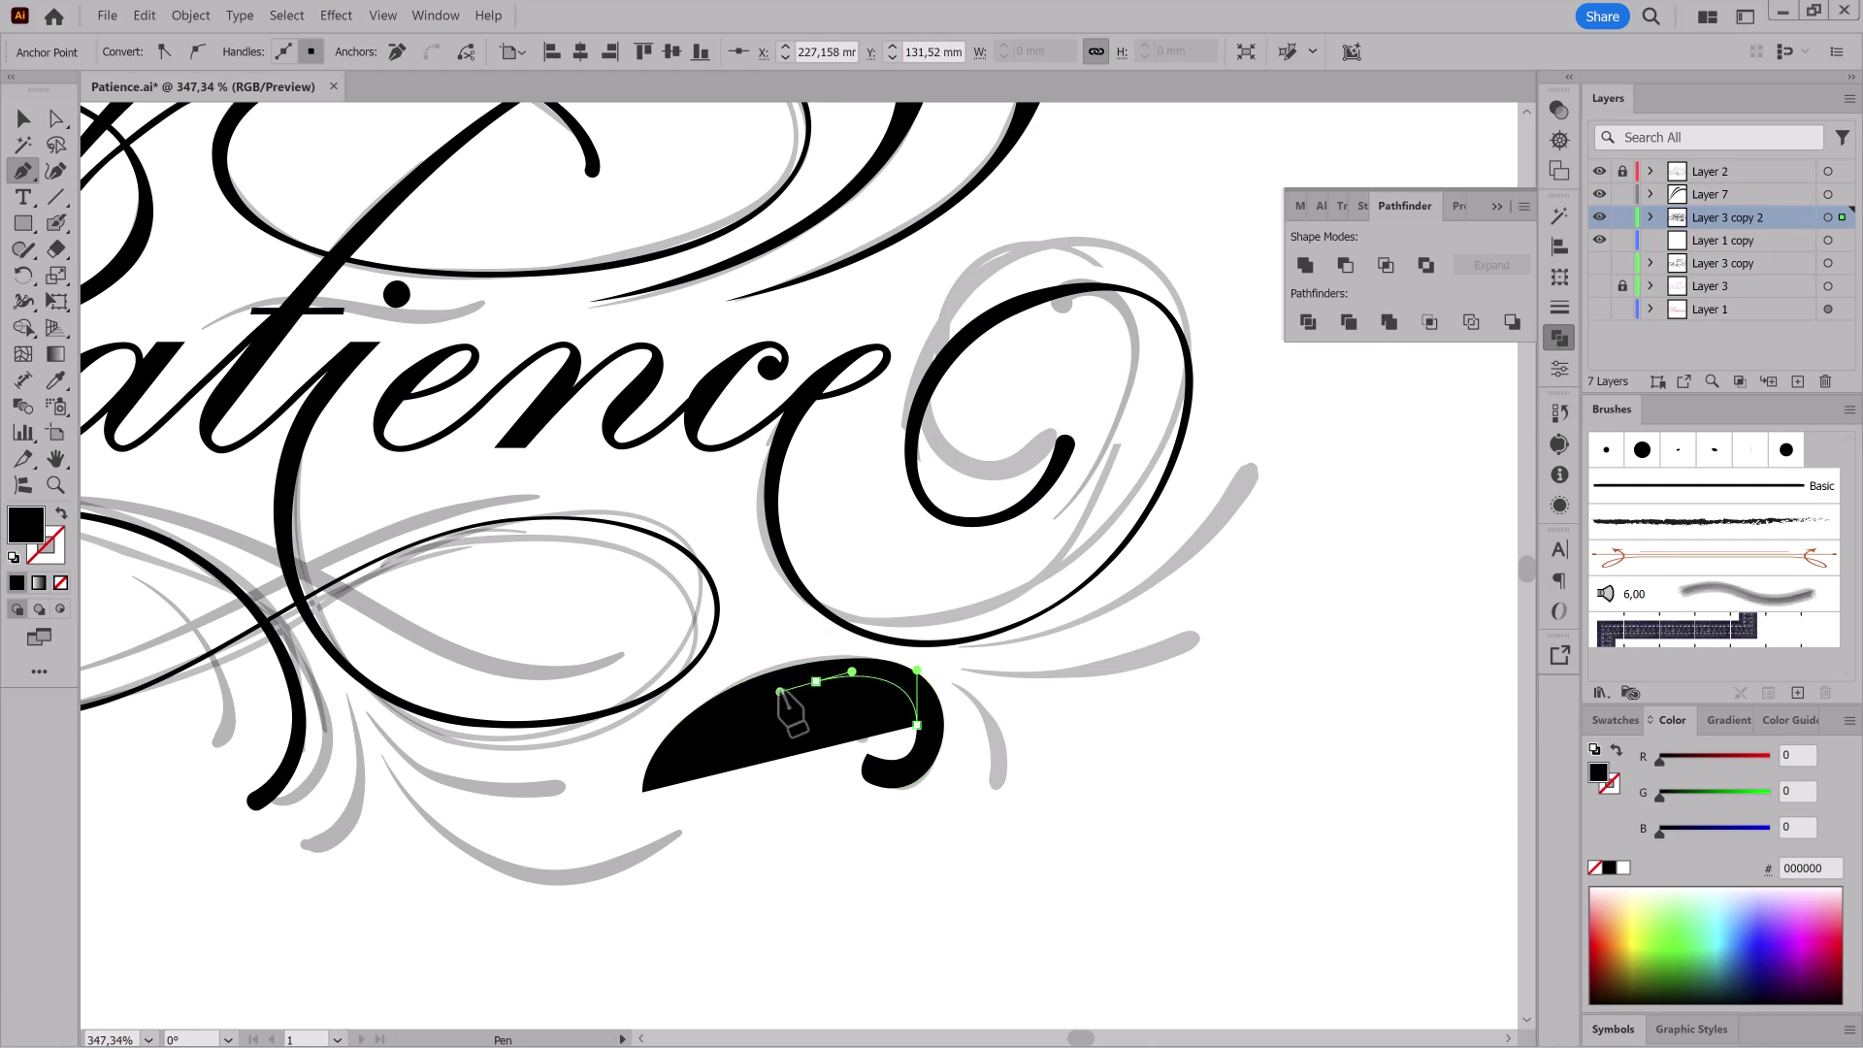
{"action": "left_click_drag", "start_coordinate": [780, 692], "coordinate": [787, 690]}
{"action": "left_click", "coordinate": [642, 791]}
Step: Adjust the top anchor and the outer and inner handles of the curled stroke to even out its thickness
{"action": "left_click_drag", "start_coordinate": [822, 814], "coordinate": [1007, 902]}
{"action": "left_click", "coordinate": [55, 119]}
{"action": "left_click_drag", "start_coordinate": [753, 569], "coordinate": [533, 599]}
{"action": "left_click_drag", "start_coordinate": [902, 505], "coordinate": [887, 495]}
{"action": "left_click_drag", "start_coordinate": [635, 495], "coordinate": [676, 495]}
{"action": "left_click_drag", "start_coordinate": [1138, 494], "coordinate": [1190, 501]}
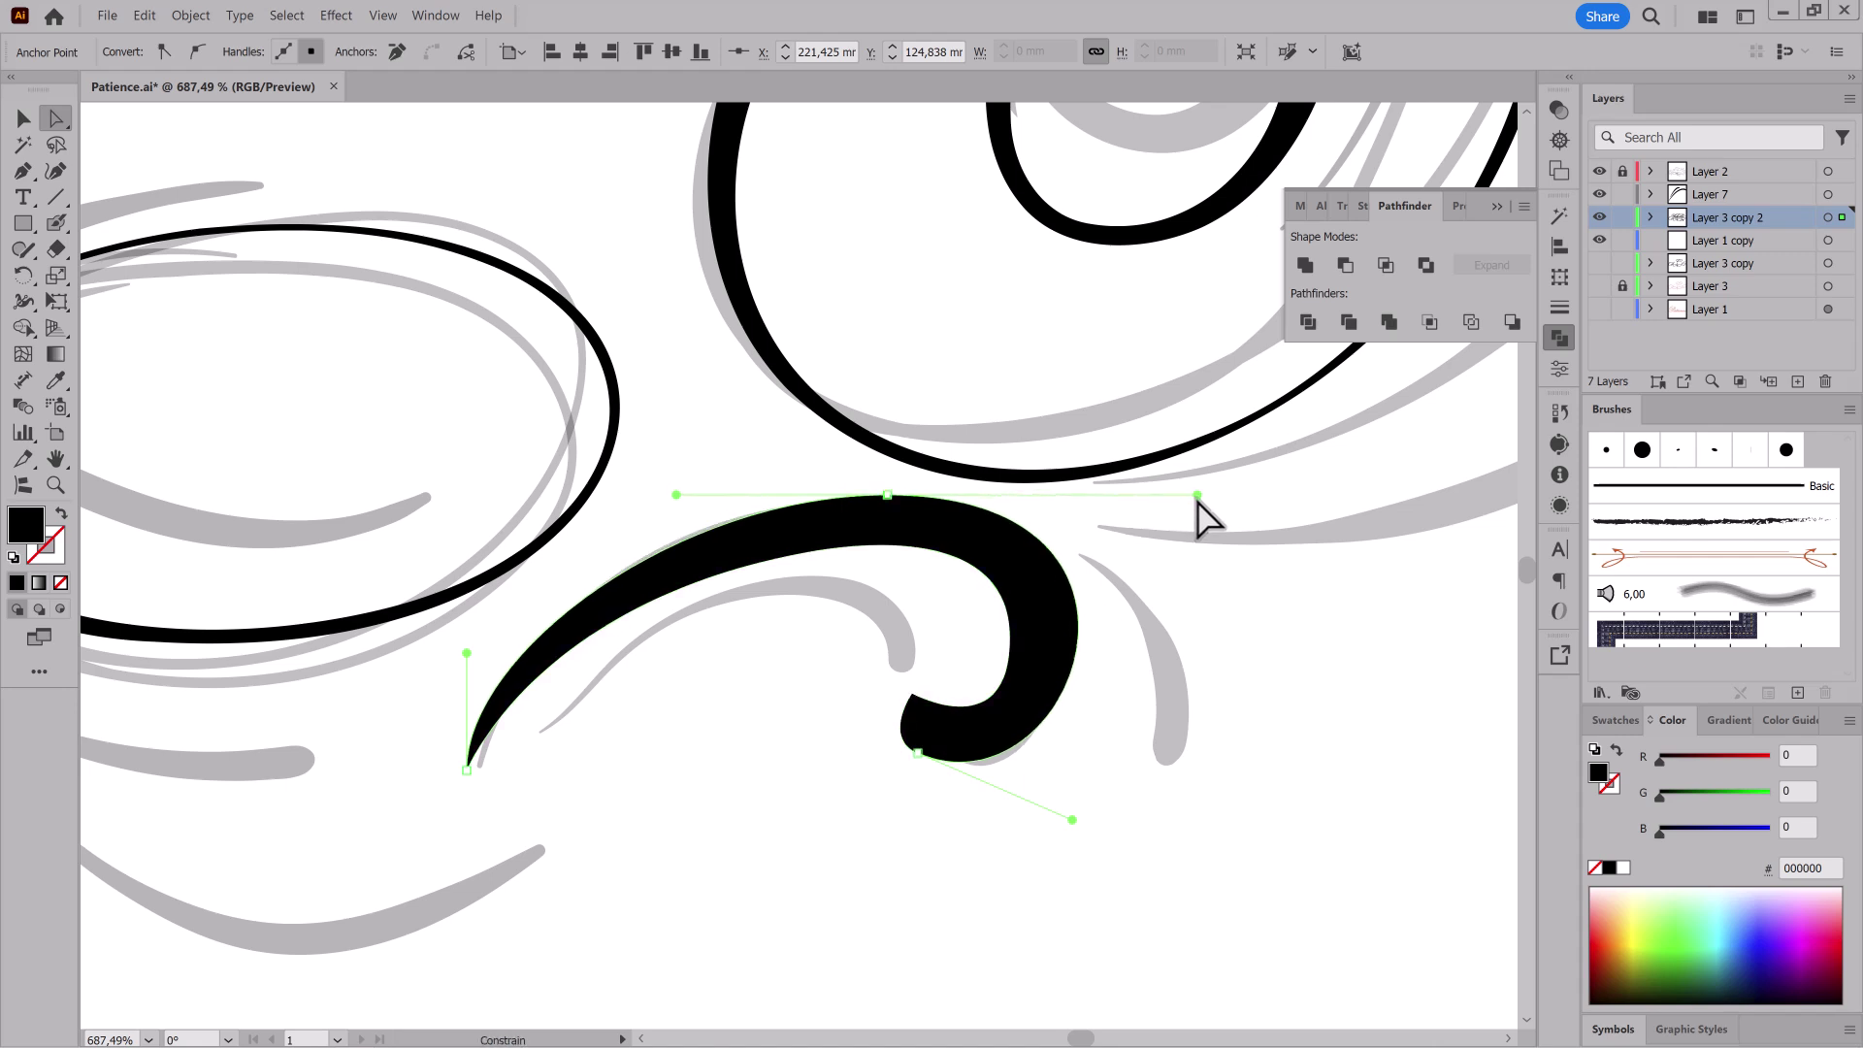
{"action": "left_click_drag", "start_coordinate": [1009, 637], "coordinate": [1030, 626]}
{"action": "left_click_drag", "start_coordinate": [810, 552], "coordinate": [810, 532]}
Step: Refine the curled stroke's rounded end and add an anchor point at the outermost part of its bend
{"action": "left_click_drag", "start_coordinate": [962, 740], "coordinate": [1099, 845]}
{"action": "left_click", "coordinate": [882, 763]}
{"action": "left_click", "coordinate": [874, 661]}
{"action": "left_click_drag", "start_coordinate": [820, 735], "coordinate": [807, 719]}
{"action": "left_click_drag", "start_coordinate": [1080, 348], "coordinate": [1079, 379]}
{"action": "left_click_drag", "start_coordinate": [883, 763], "coordinate": [877, 777]}
{"action": "left_click_drag", "start_coordinate": [1130, 926], "coordinate": [1134, 923]}
{"action": "left_click_drag", "start_coordinate": [24, 172], "coordinate": [116, 197]}
{"action": "left_click", "coordinate": [1156, 538]}
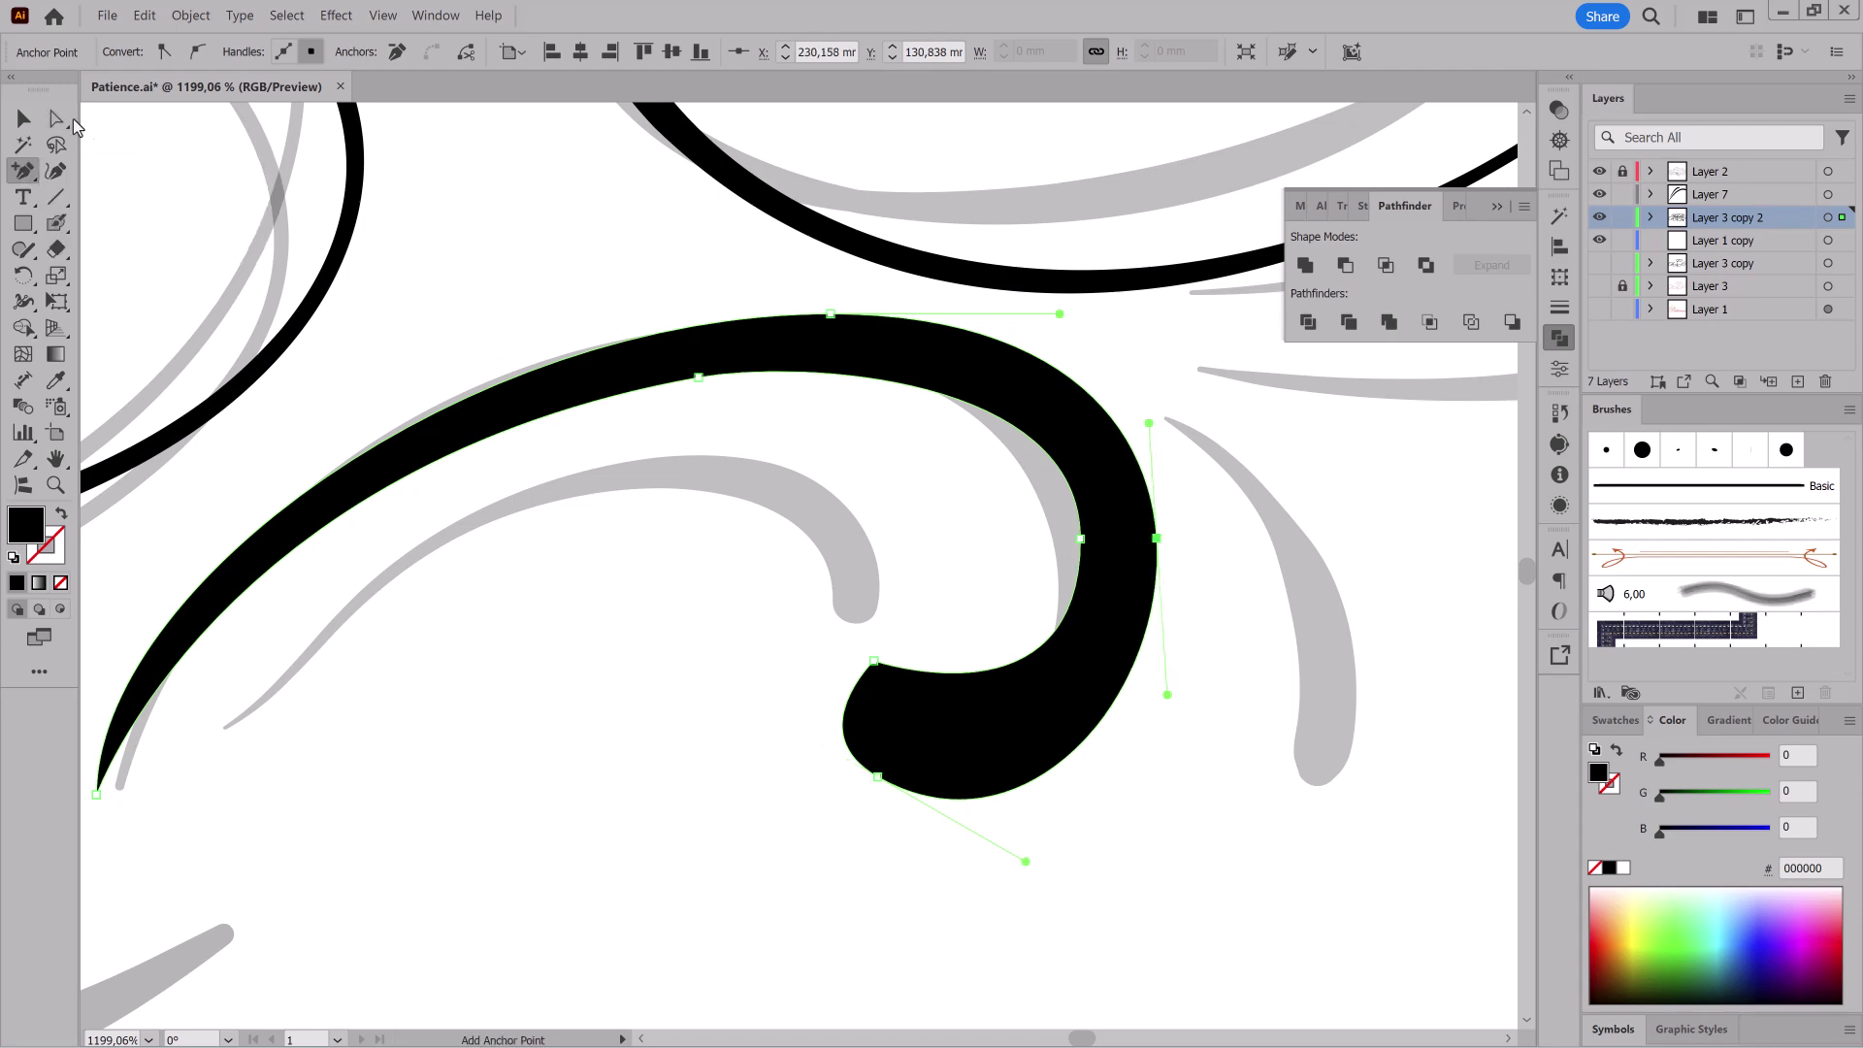
{"action": "left_click_drag", "start_coordinate": [1025, 862], "coordinate": [995, 841]}
Step: Draw a smaller closed tapered stroke inside the curled stroke, following the sketch
{"action": "left_click_drag", "start_coordinate": [1185, 898], "coordinate": [665, 649]}
{"action": "left_click_drag", "start_coordinate": [961, 631], "coordinate": [1216, 735]}
{"action": "left_click", "coordinate": [23, 171]}
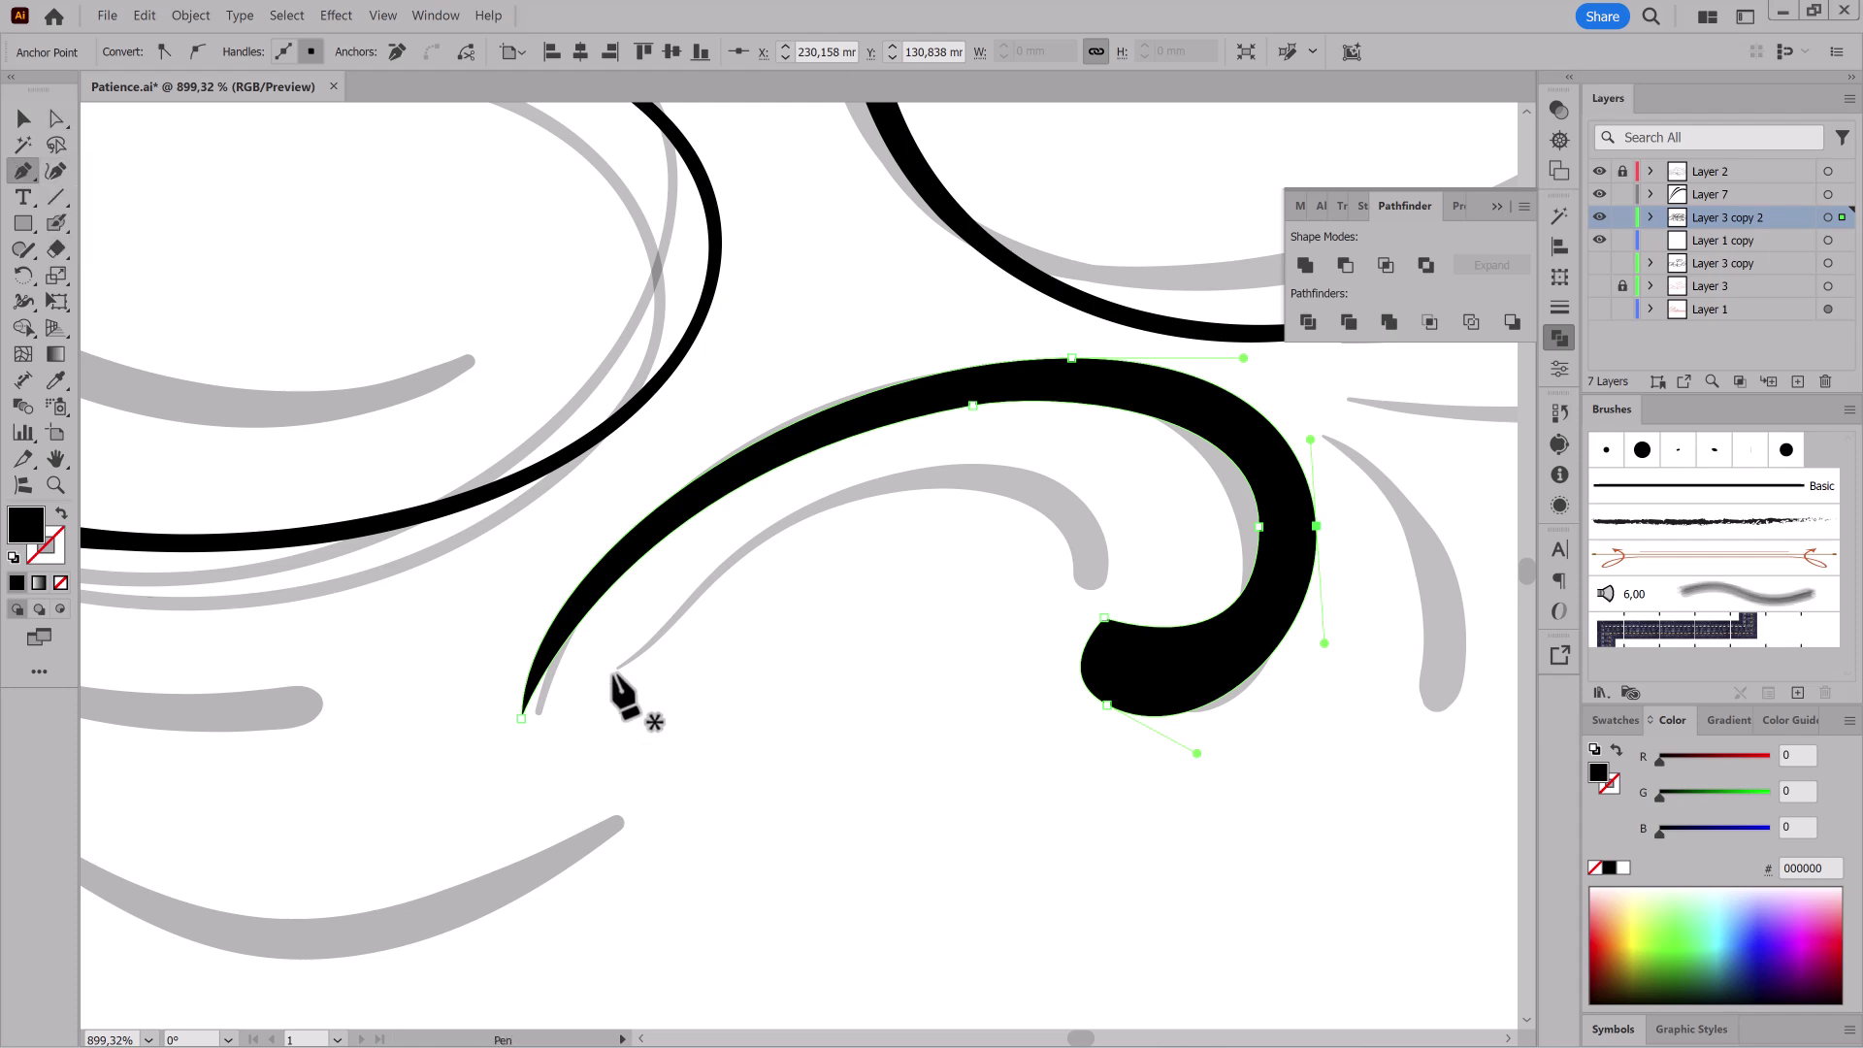
{"action": "left_click_drag", "start_coordinate": [614, 669], "coordinate": [679, 586]}
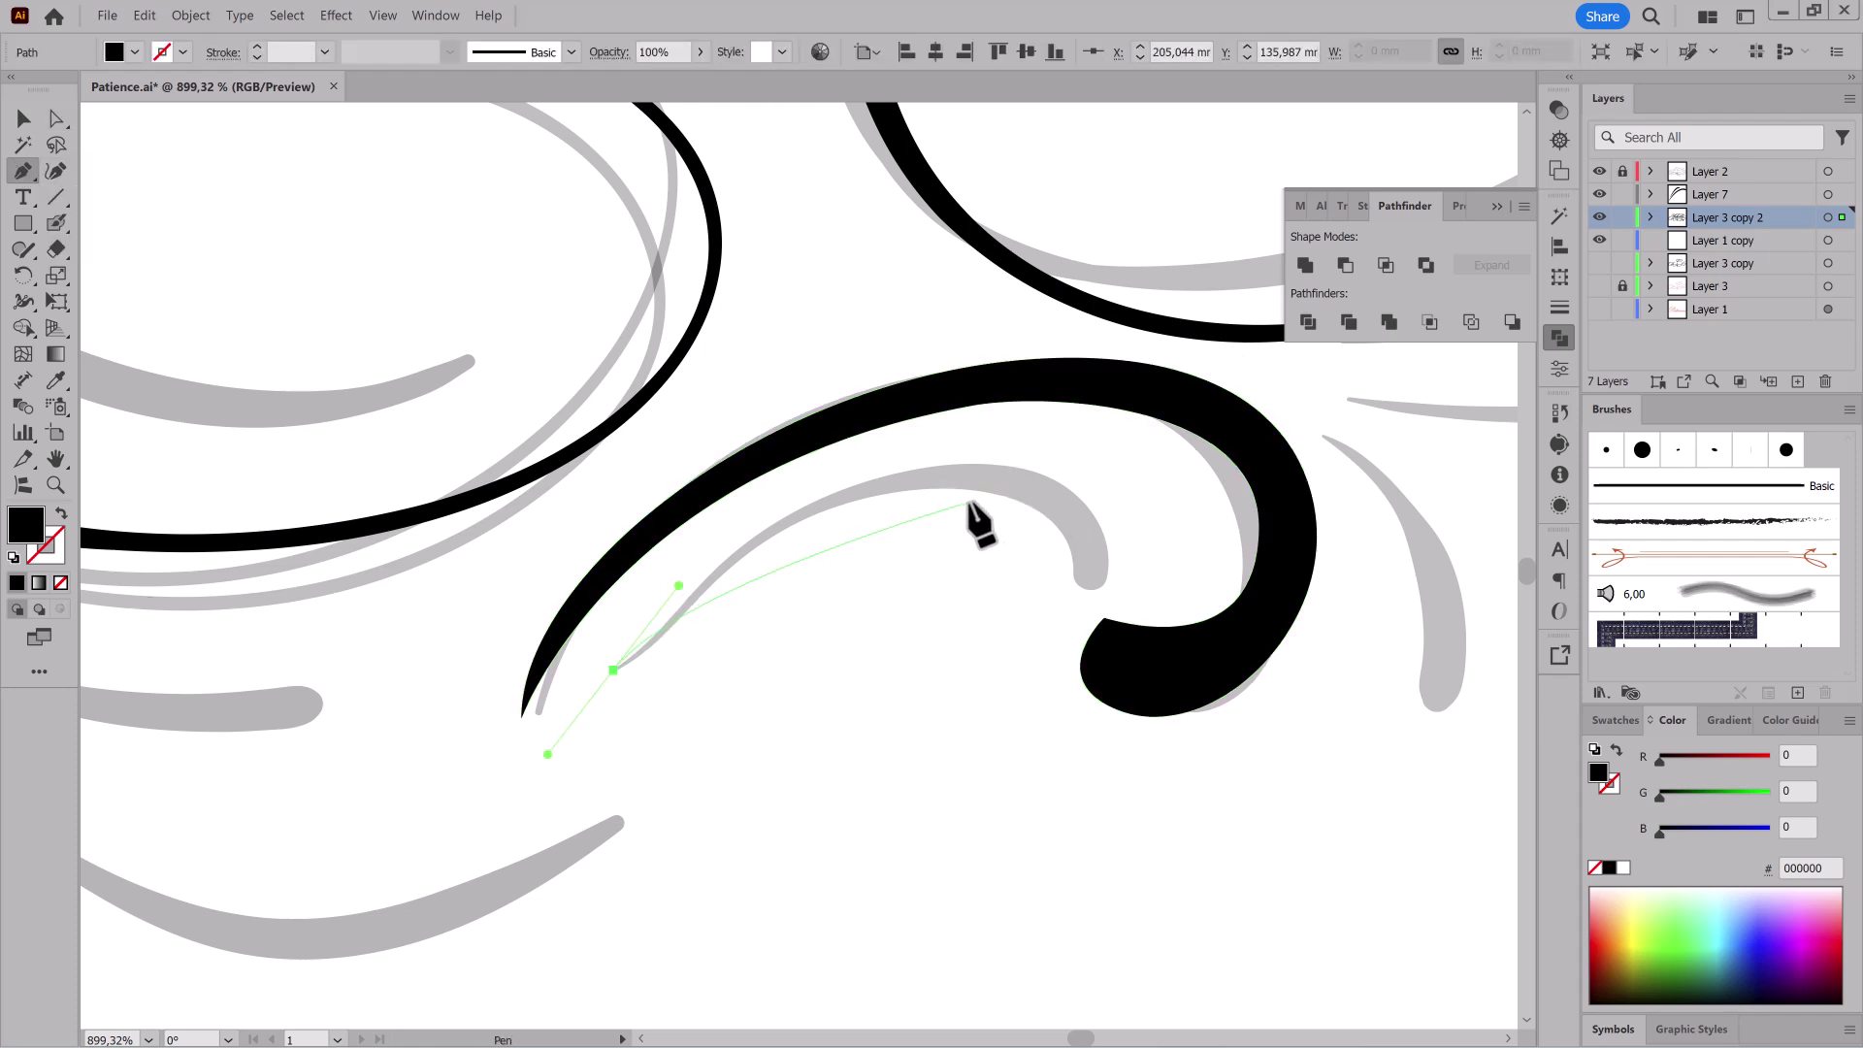
{"action": "left_click_drag", "start_coordinate": [1068, 576], "coordinate": [1049, 689]}
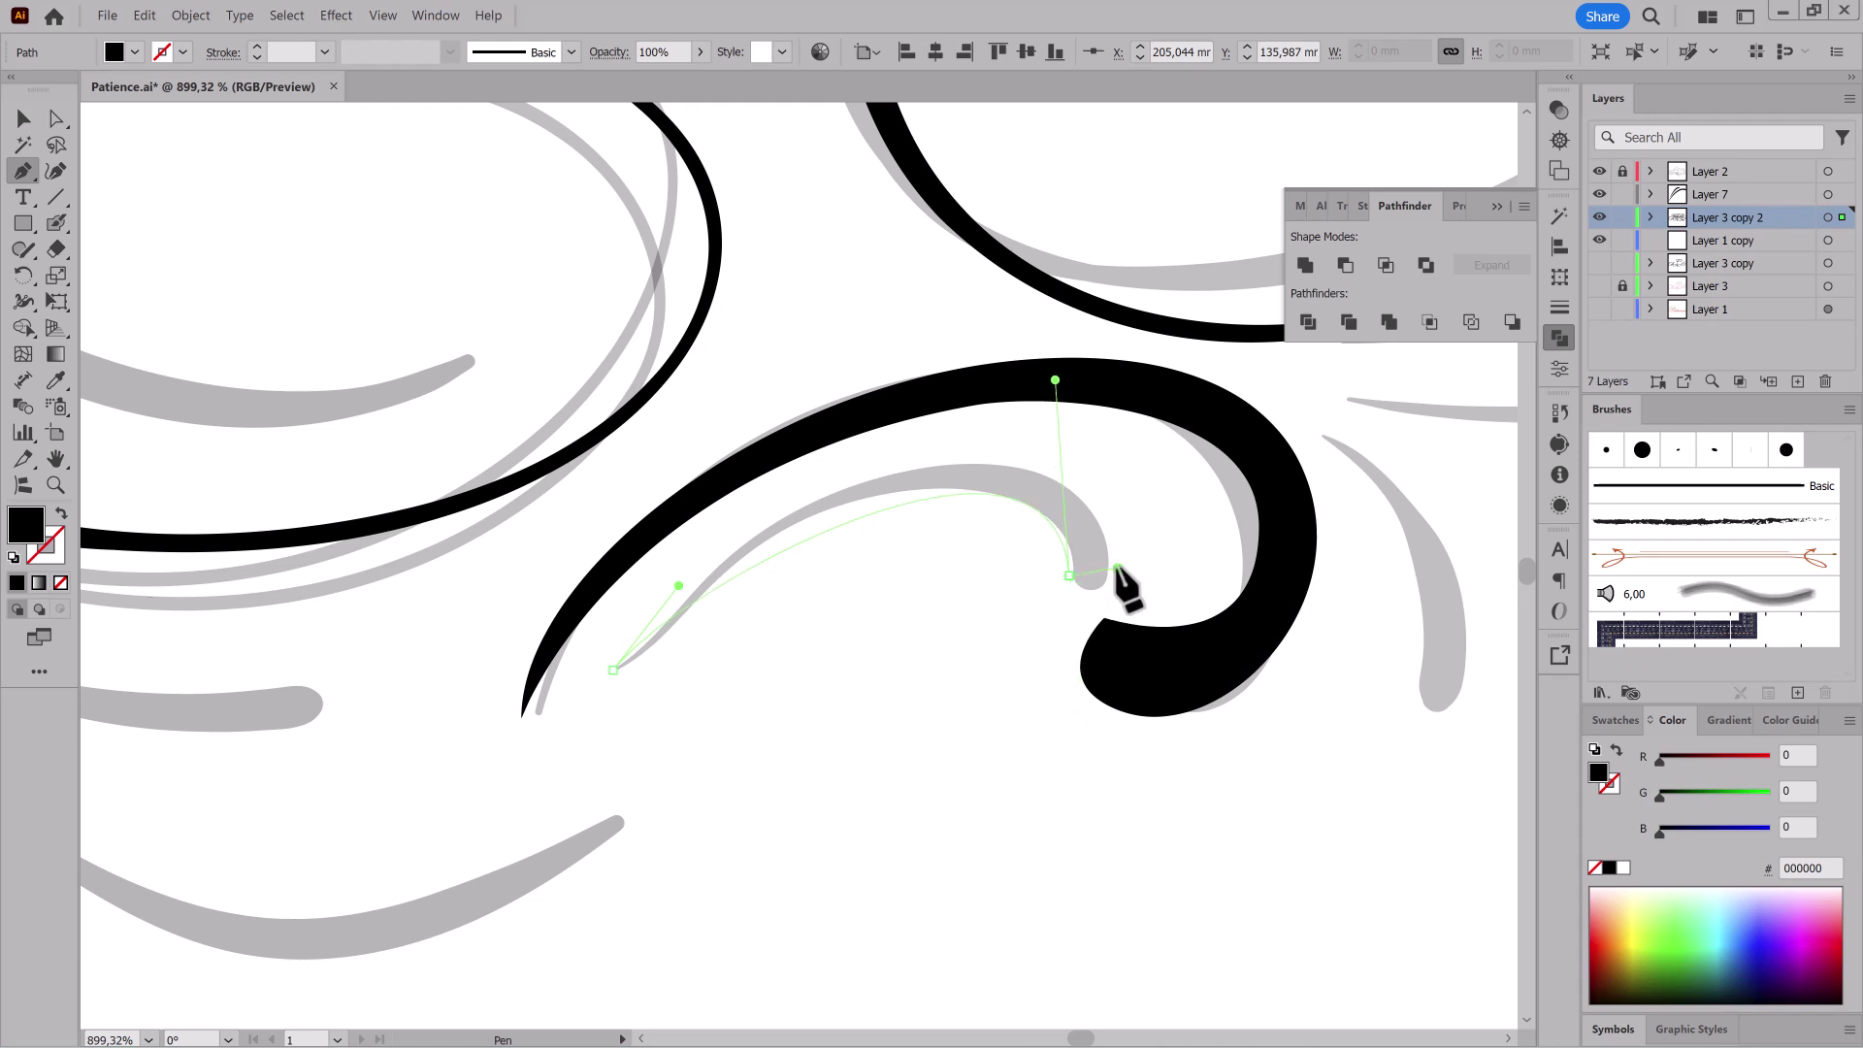
{"action": "left_click_drag", "start_coordinate": [1113, 570], "coordinate": [1108, 561]}
{"action": "left_click", "coordinate": [613, 669]}
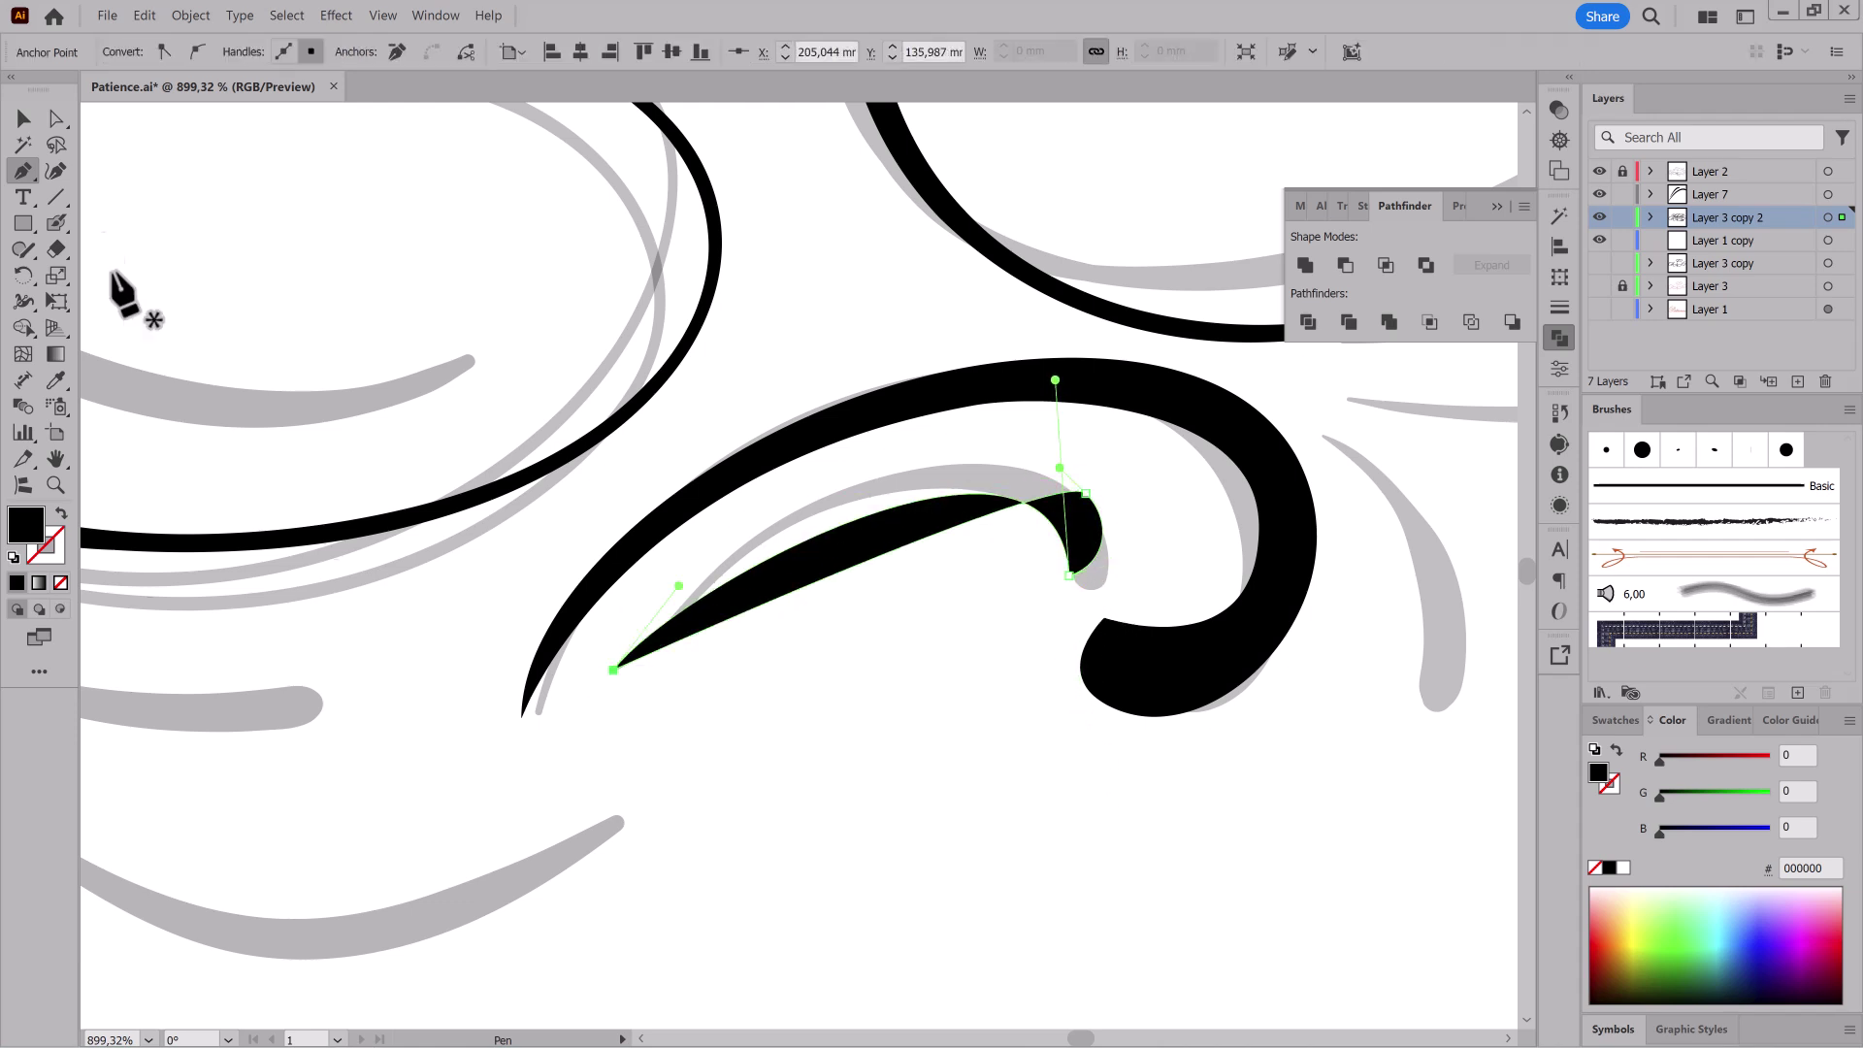
Step: Reshape the small inner stroke with its handles and an added anchor on its upper edge
{"action": "left_click", "coordinate": [56, 118]}
{"action": "left_click_drag", "start_coordinate": [677, 586], "coordinate": [721, 531]}
{"action": "left_click_drag", "start_coordinate": [1058, 467], "coordinate": [977, 368]}
{"action": "left_click_drag", "start_coordinate": [23, 172], "coordinate": [107, 198]}
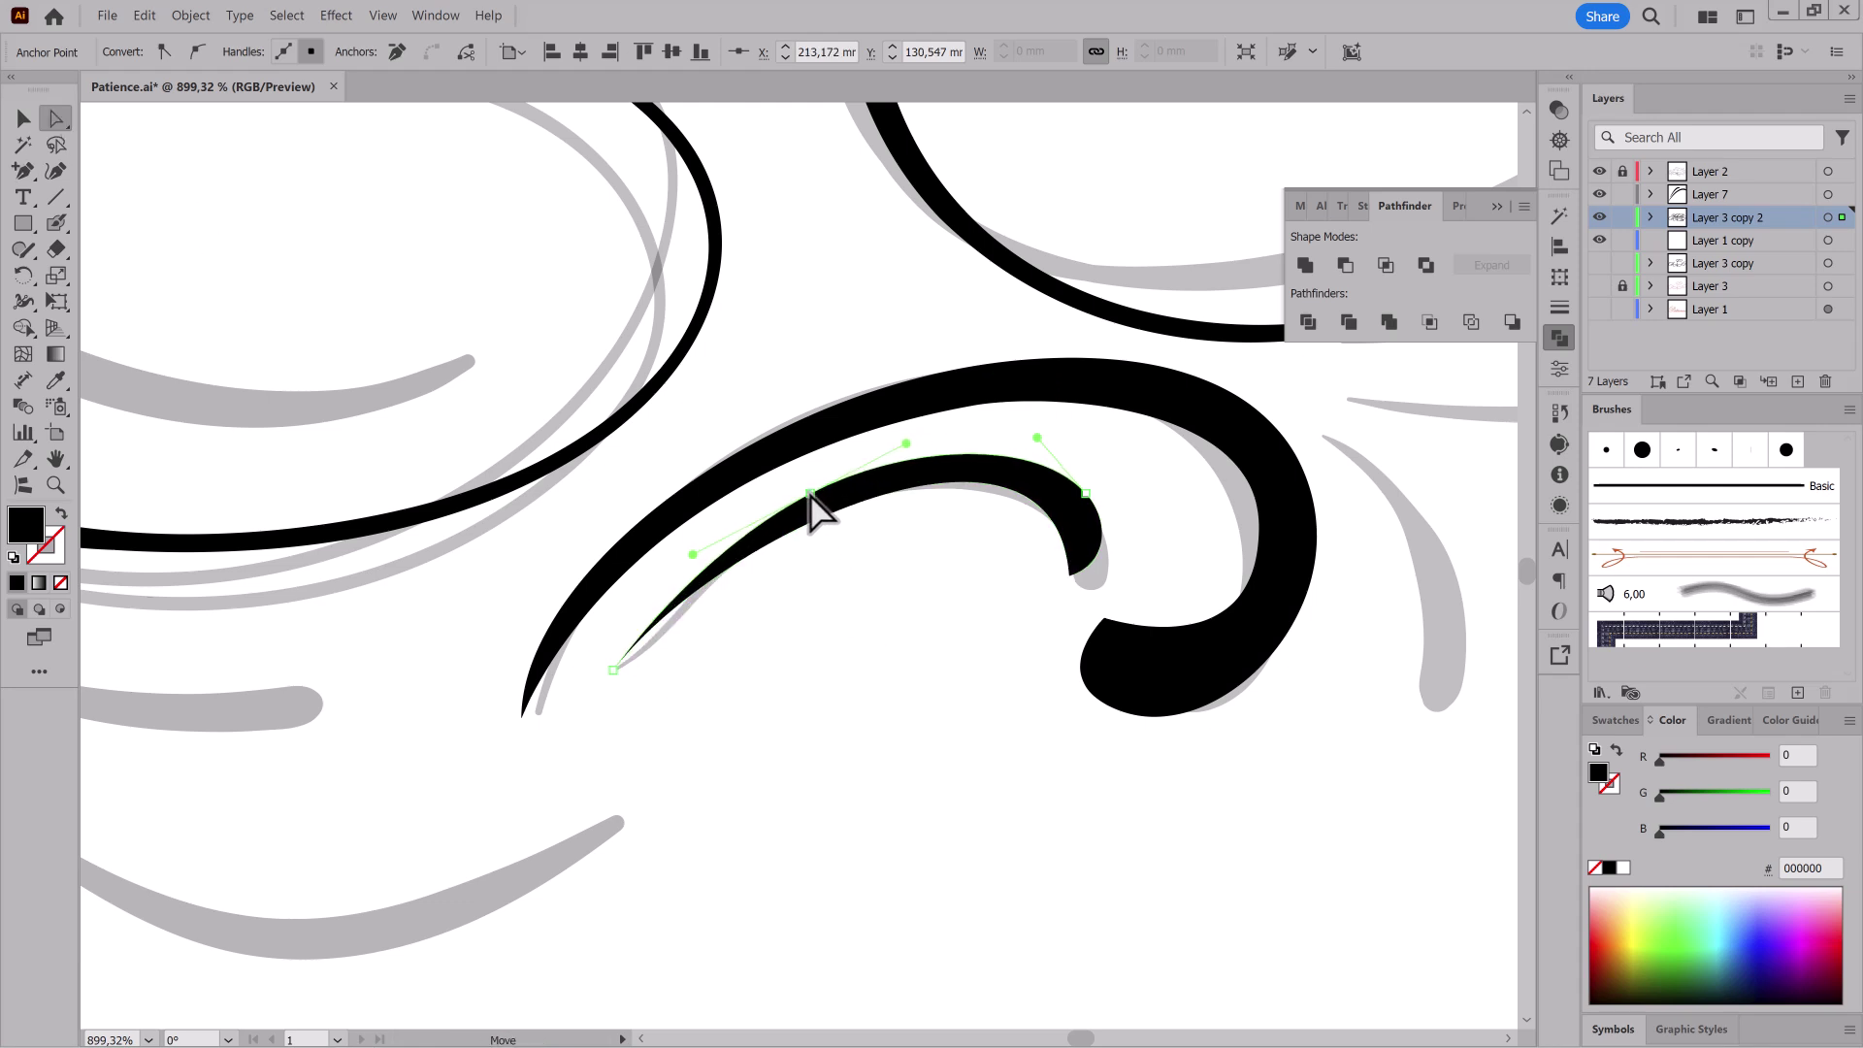
{"action": "left_click", "coordinate": [891, 491]}
{"action": "left_click", "coordinate": [614, 669]}
{"action": "left_click_drag", "start_coordinate": [722, 530], "coordinate": [751, 540]}
{"action": "left_click_drag", "start_coordinate": [1057, 381], "coordinate": [1031, 377]}
Step: Rotate the small inner stroke slightly clockwise, reposition it beneath the curled stroke, and deselect it
{"action": "left_click", "coordinate": [889, 479]}
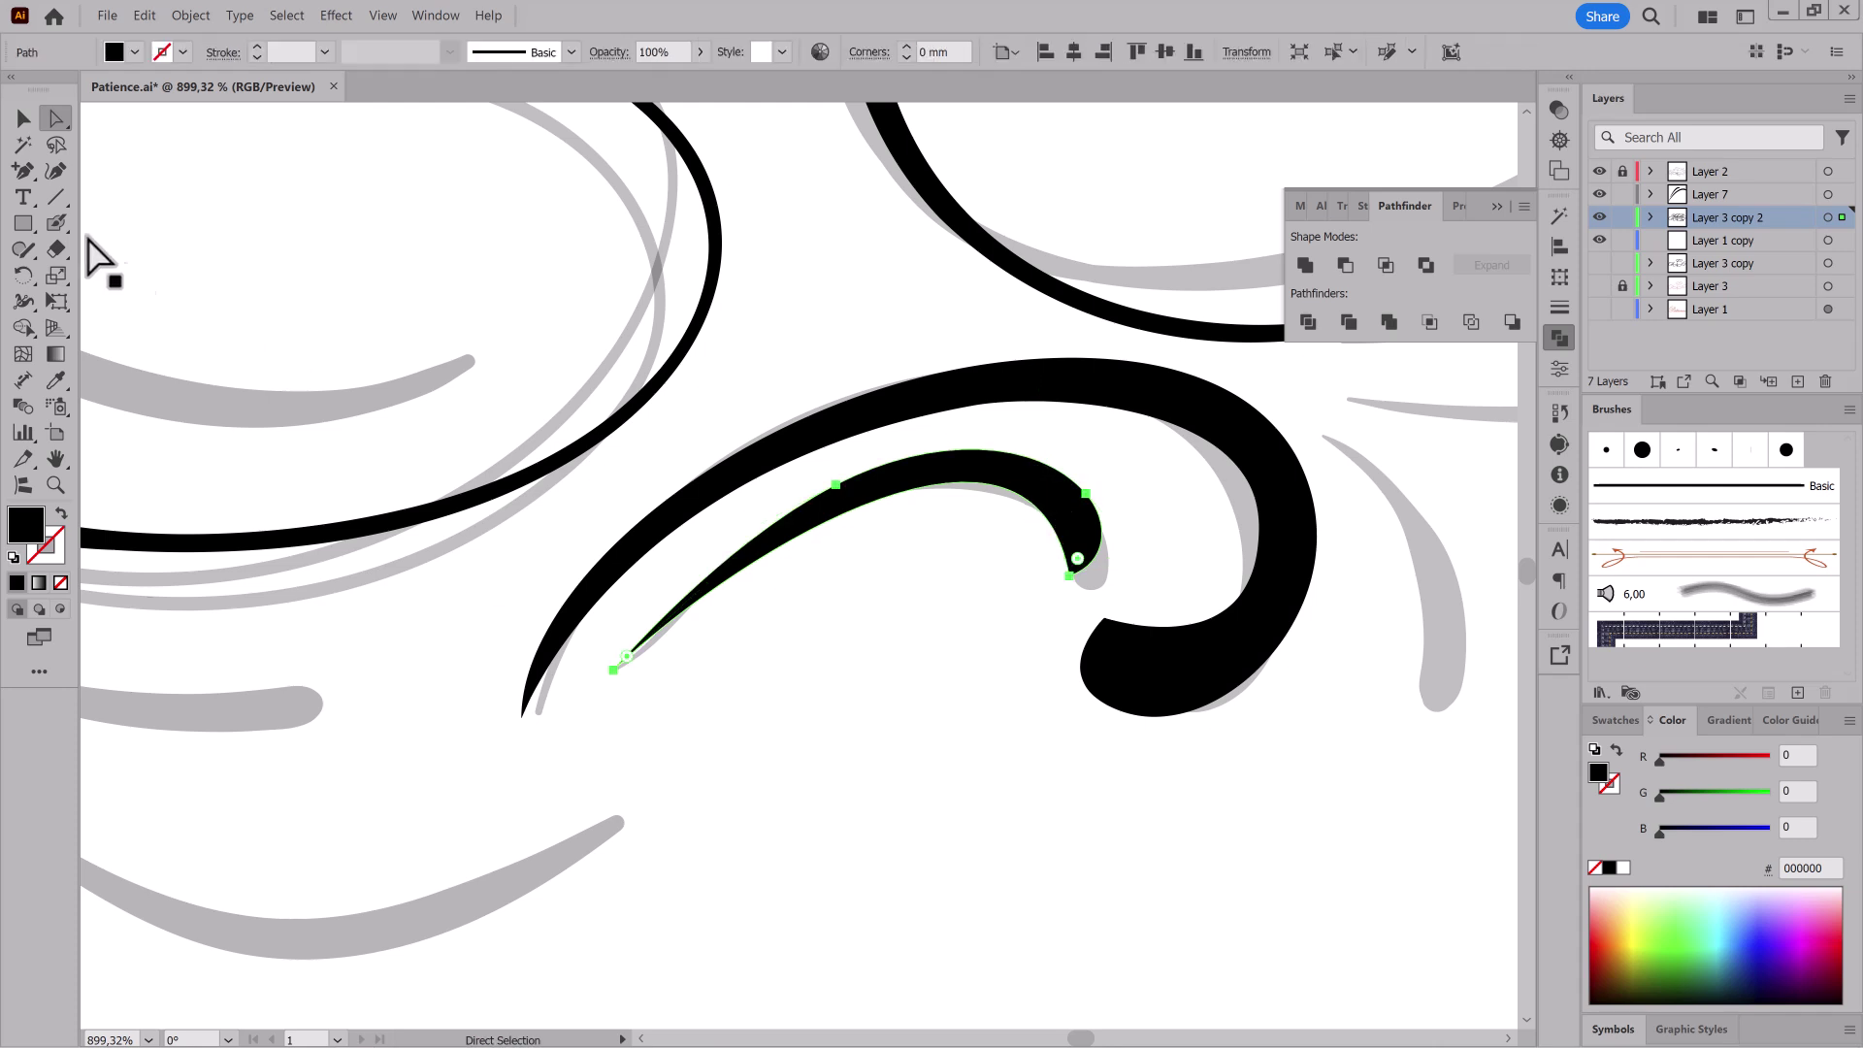
{"action": "left_click", "coordinate": [56, 302]}
{"action": "left_click_drag", "start_coordinate": [1130, 686], "coordinate": [1111, 699]}
{"action": "left_click_drag", "start_coordinate": [919, 492], "coordinate": [906, 499]}
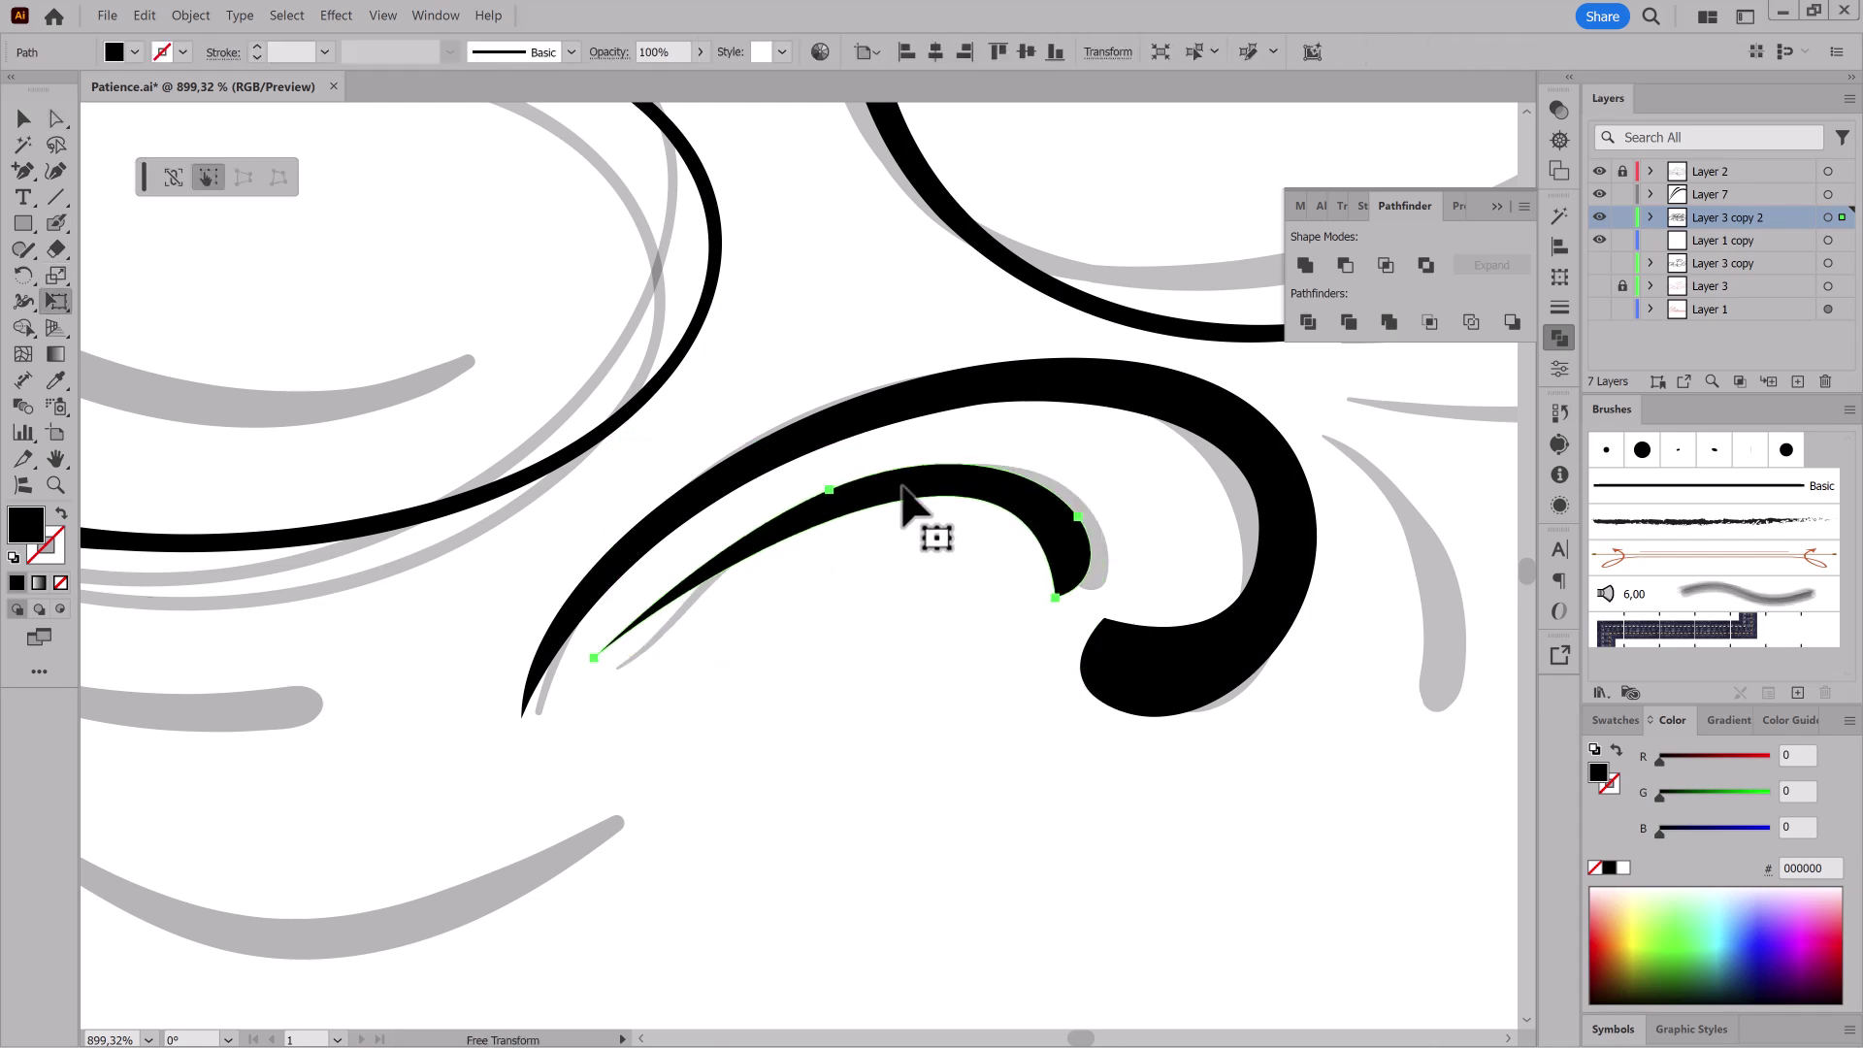
{"action": "left_click", "coordinate": [699, 813], "text": "ctrl"}
Step: Hide the Layer 2 sketch and move the pair of curled strokes slightly left, closer to the lower loop
{"action": "mouse_move", "coordinate": [1189, 825]}
{"action": "left_mouse_down"}
{"action": "mouse_move", "coordinate": [1032, 852]}
{"action": "mouse_move", "coordinate": [886, 736]}
{"action": "left_mouse_up"}
{"action": "left_click", "coordinate": [1599, 171]}
{"action": "left_click_drag", "start_coordinate": [1042, 673], "coordinate": [1389, 820]}
{"action": "left_click_drag", "start_coordinate": [812, 464], "coordinate": [860, 669]}
{"action": "key", "text": "v"}
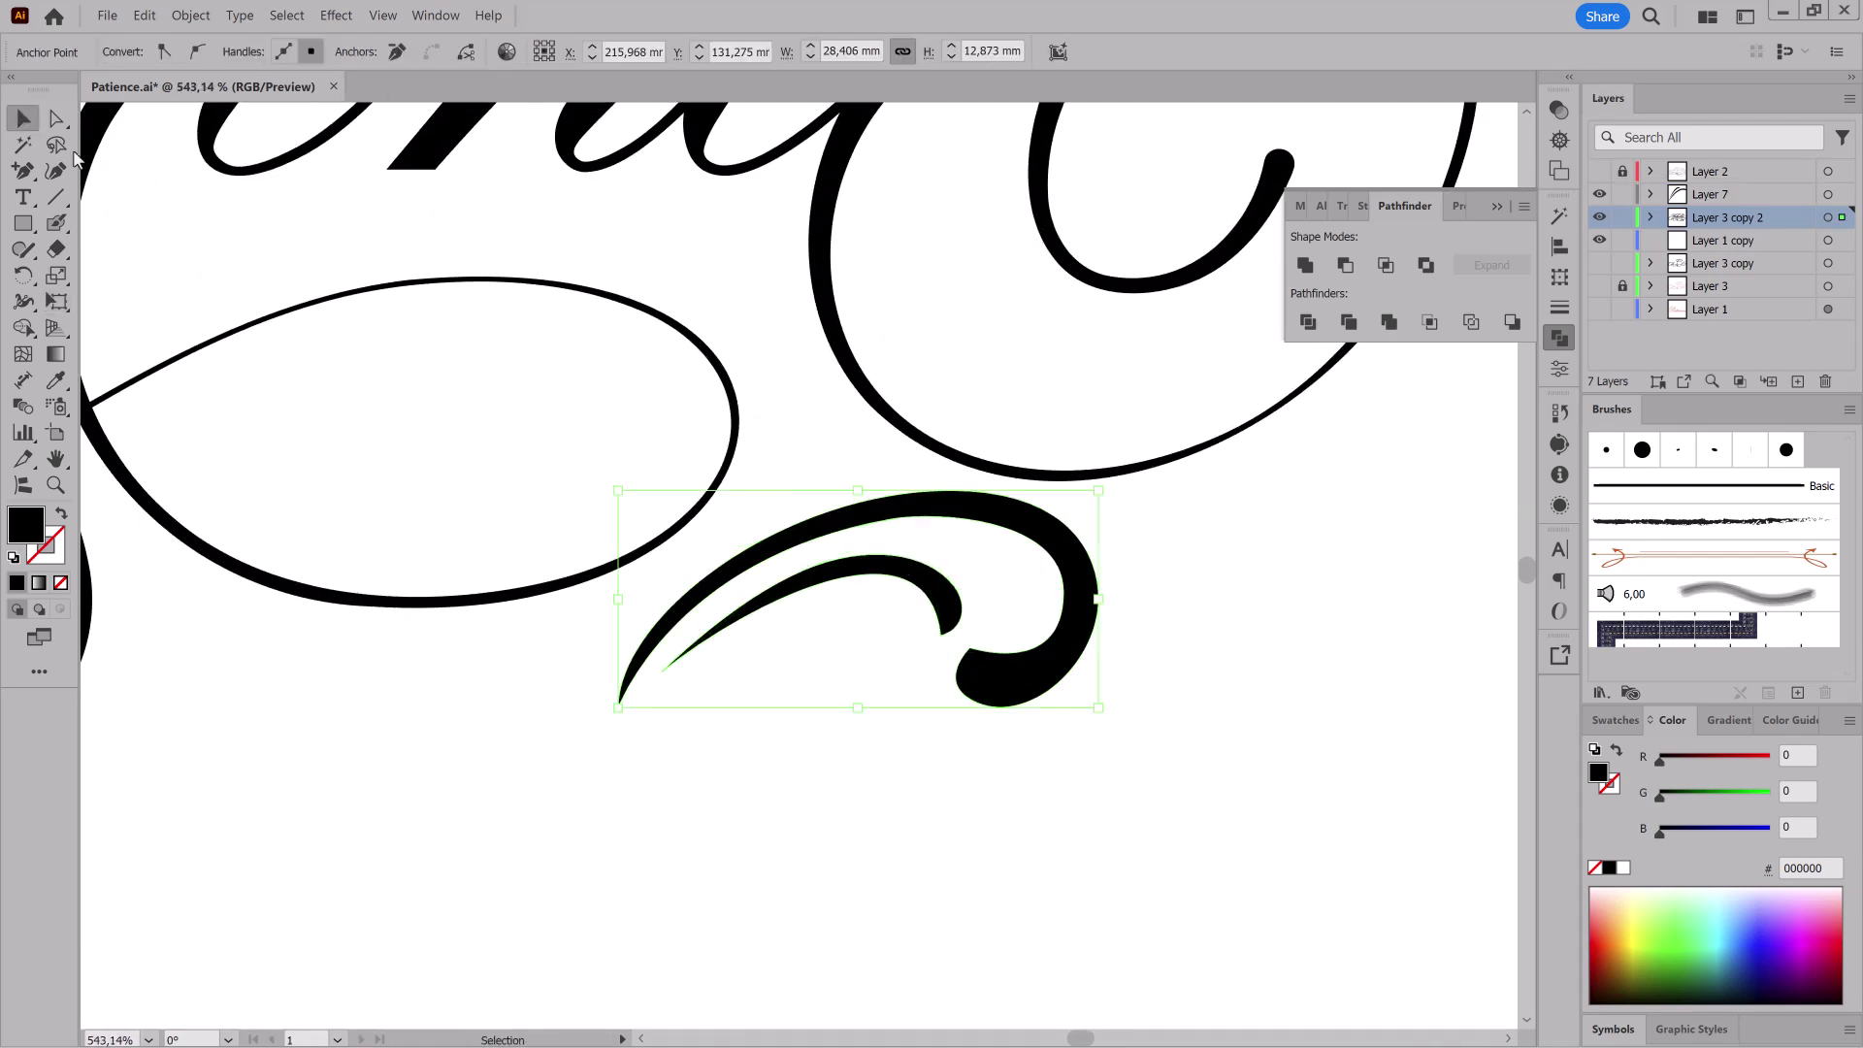
{"action": "left_click_drag", "start_coordinate": [860, 563], "coordinate": [821, 557]}
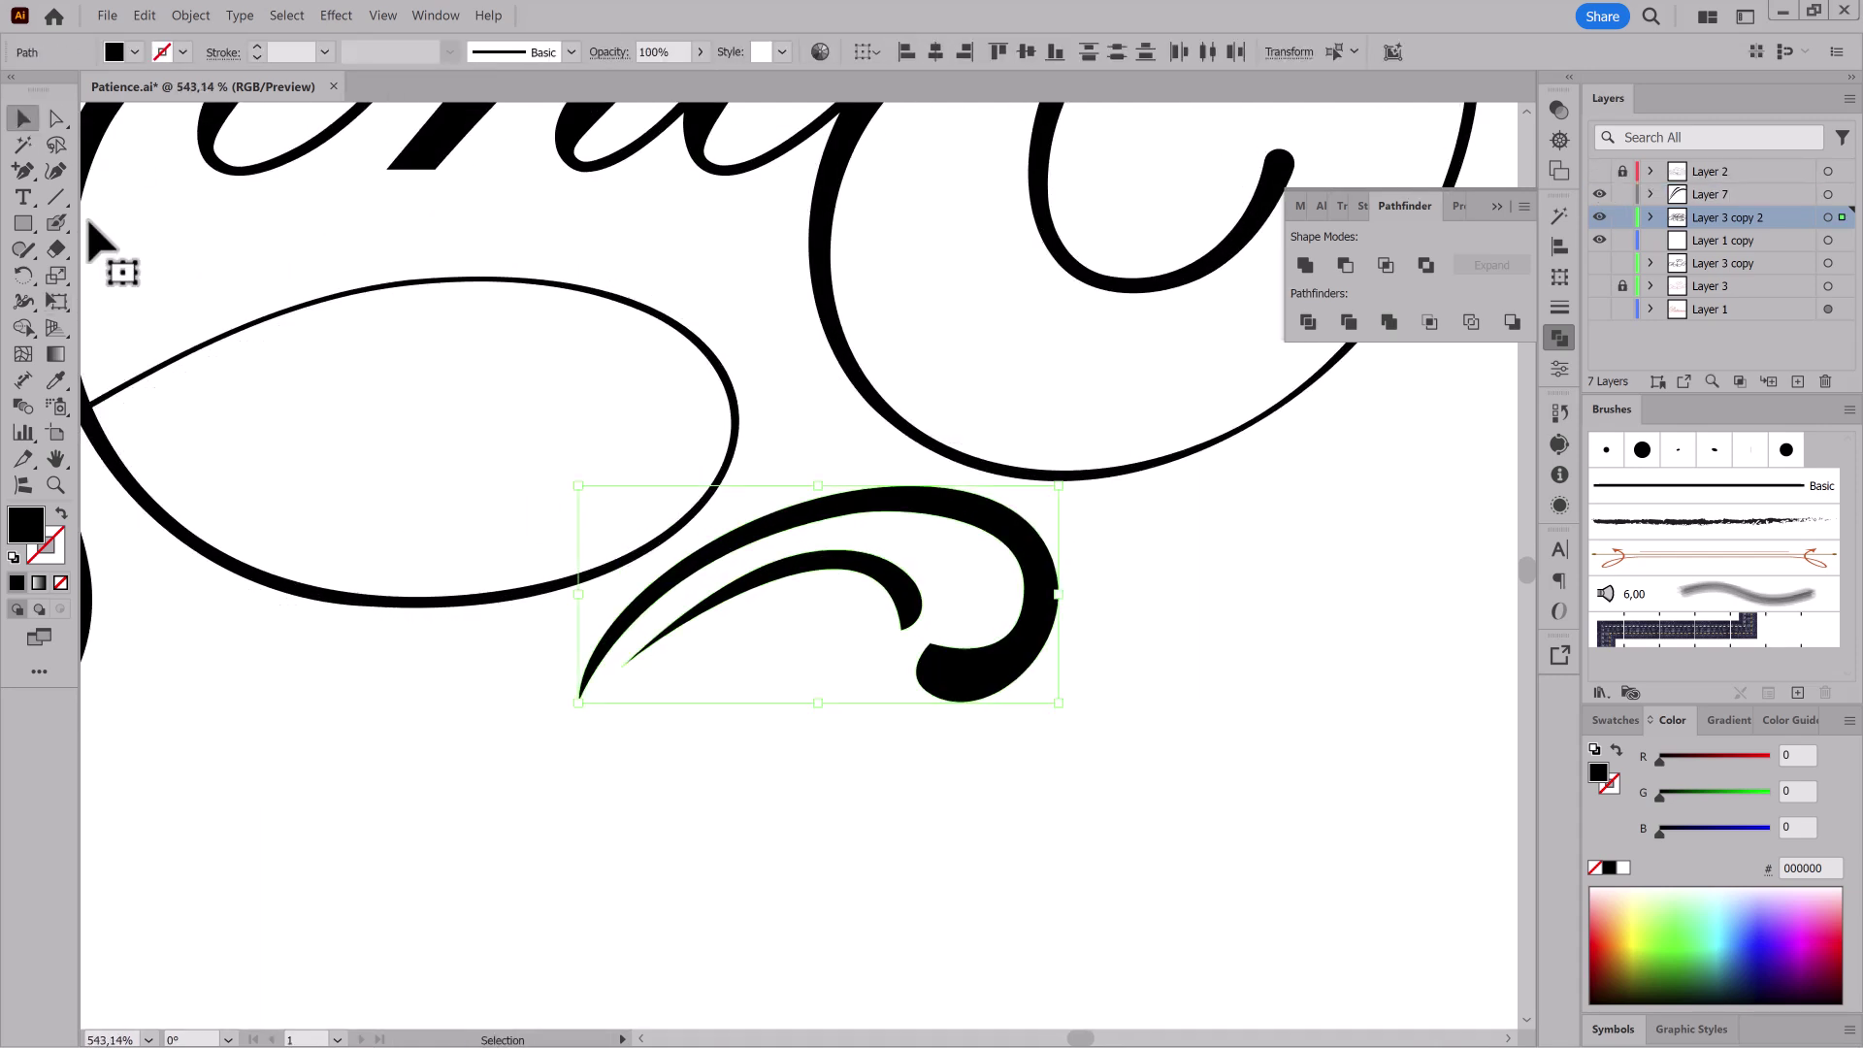
Step: Convert the small inner stroke's upper-edge anchor to smooth and adjust the handle toward its pointed tip
{"action": "key", "text": "a"}
{"action": "left_click_drag", "start_coordinate": [556, 585], "coordinate": [857, 782]}
{"action": "left_click", "coordinate": [1193, 518]}
{"action": "left_click", "coordinate": [764, 823]}
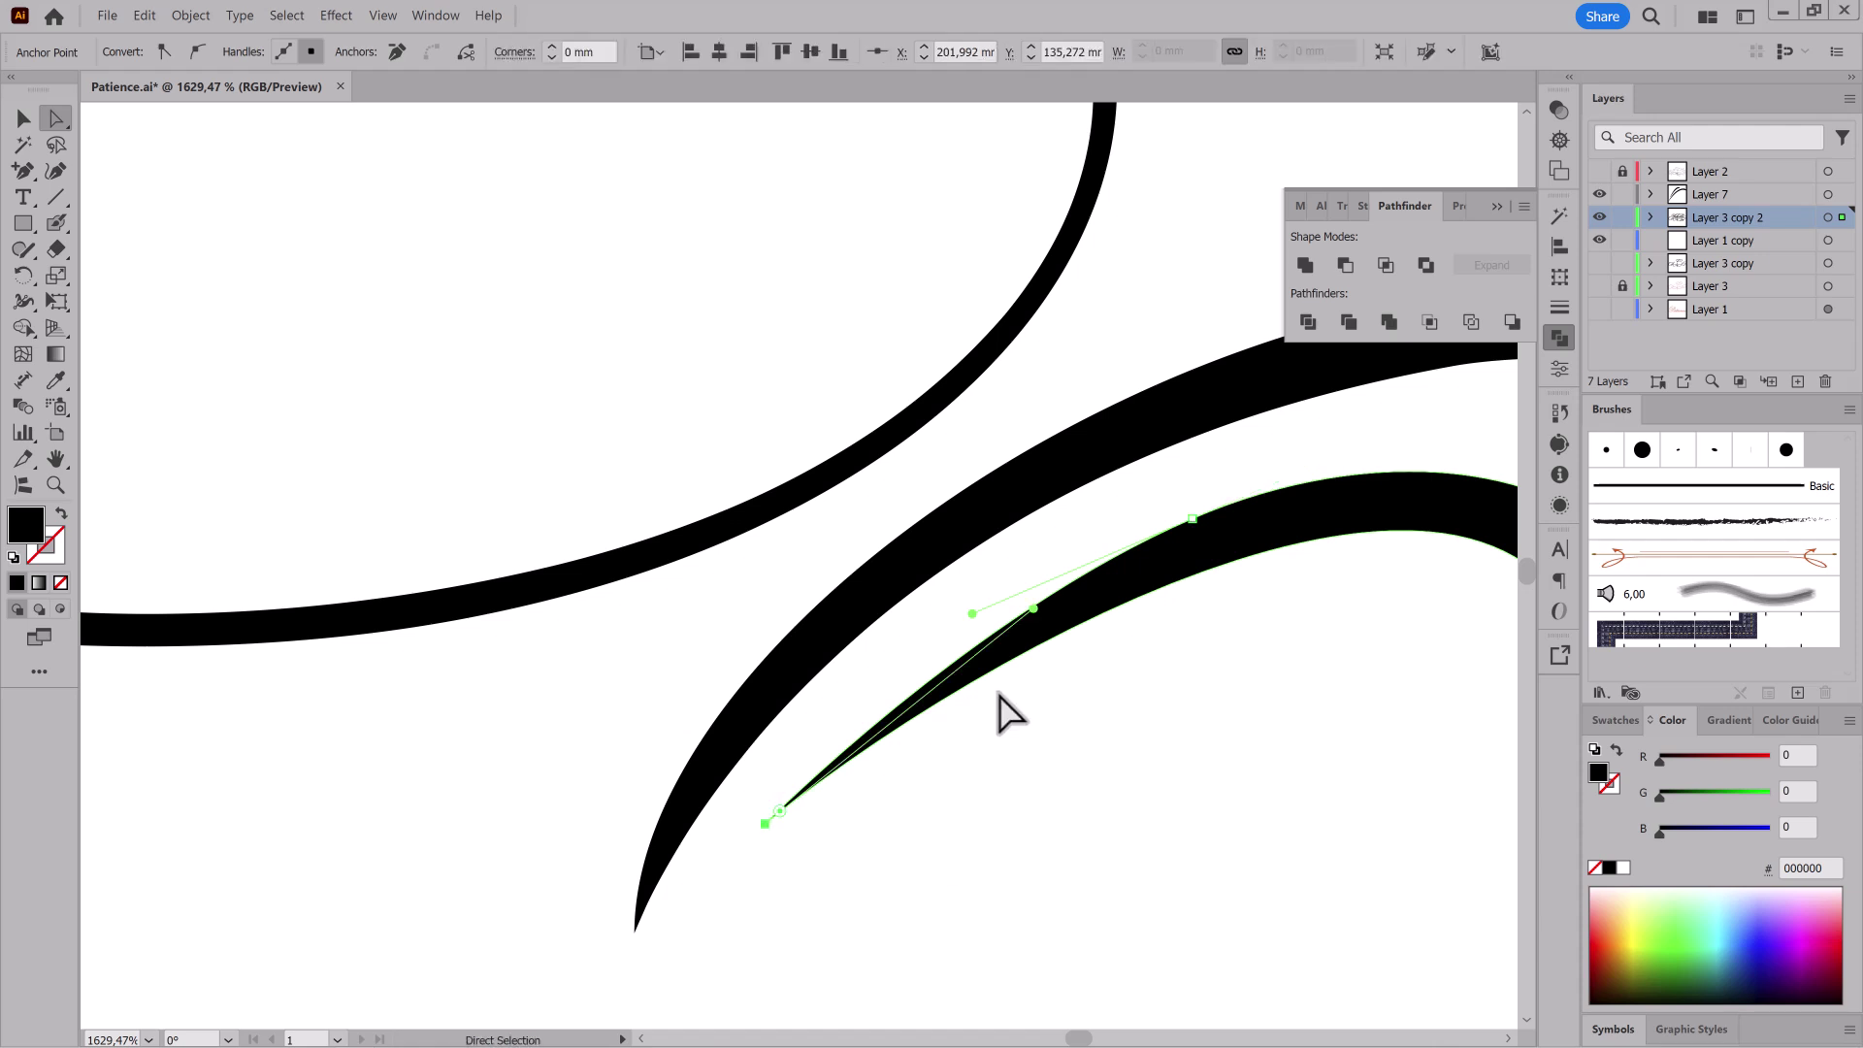
{"action": "left_click", "coordinate": [198, 52]}
{"action": "left_click_drag", "start_coordinate": [679, 721], "coordinate": [1049, 579]}
{"action": "left_click", "coordinate": [765, 823]}
Step: Fine-tune the remaining anchors and handles of the curled stroke pair and deselect it
{"action": "left_click_drag", "start_coordinate": [1044, 1007], "coordinate": [783, 835]}
{"action": "left_click_drag", "start_coordinate": [735, 906], "coordinate": [868, 368]}
{"action": "left_click_drag", "start_coordinate": [709, 449], "coordinate": [666, 488]}
{"action": "left_click", "coordinate": [930, 346]}
{"action": "left_click_drag", "start_coordinate": [794, 405], "coordinate": [799, 408]}
{"action": "left_click_drag", "start_coordinate": [1145, 846], "coordinate": [955, 931]}
{"action": "mouse_move", "coordinate": [1349, 814]}
{"action": "left_mouse_down"}
{"action": "mouse_move", "coordinate": [1240, 771]}
{"action": "mouse_move", "coordinate": [1447, 906]}
{"action": "mouse_move", "coordinate": [1475, 901]}
{"action": "left_mouse_up"}
{"action": "left_click", "coordinate": [1244, 766]}
Step: Show the Layer 2 sketch, draw a descending S-curve across the lower loops, and swap its fill and stroke
{"action": "left_click", "coordinate": [1598, 172]}
{"action": "left_click_drag", "start_coordinate": [1494, 635], "coordinate": [1281, 683]}
{"action": "left_click_drag", "start_coordinate": [1131, 691], "coordinate": [1279, 690]}
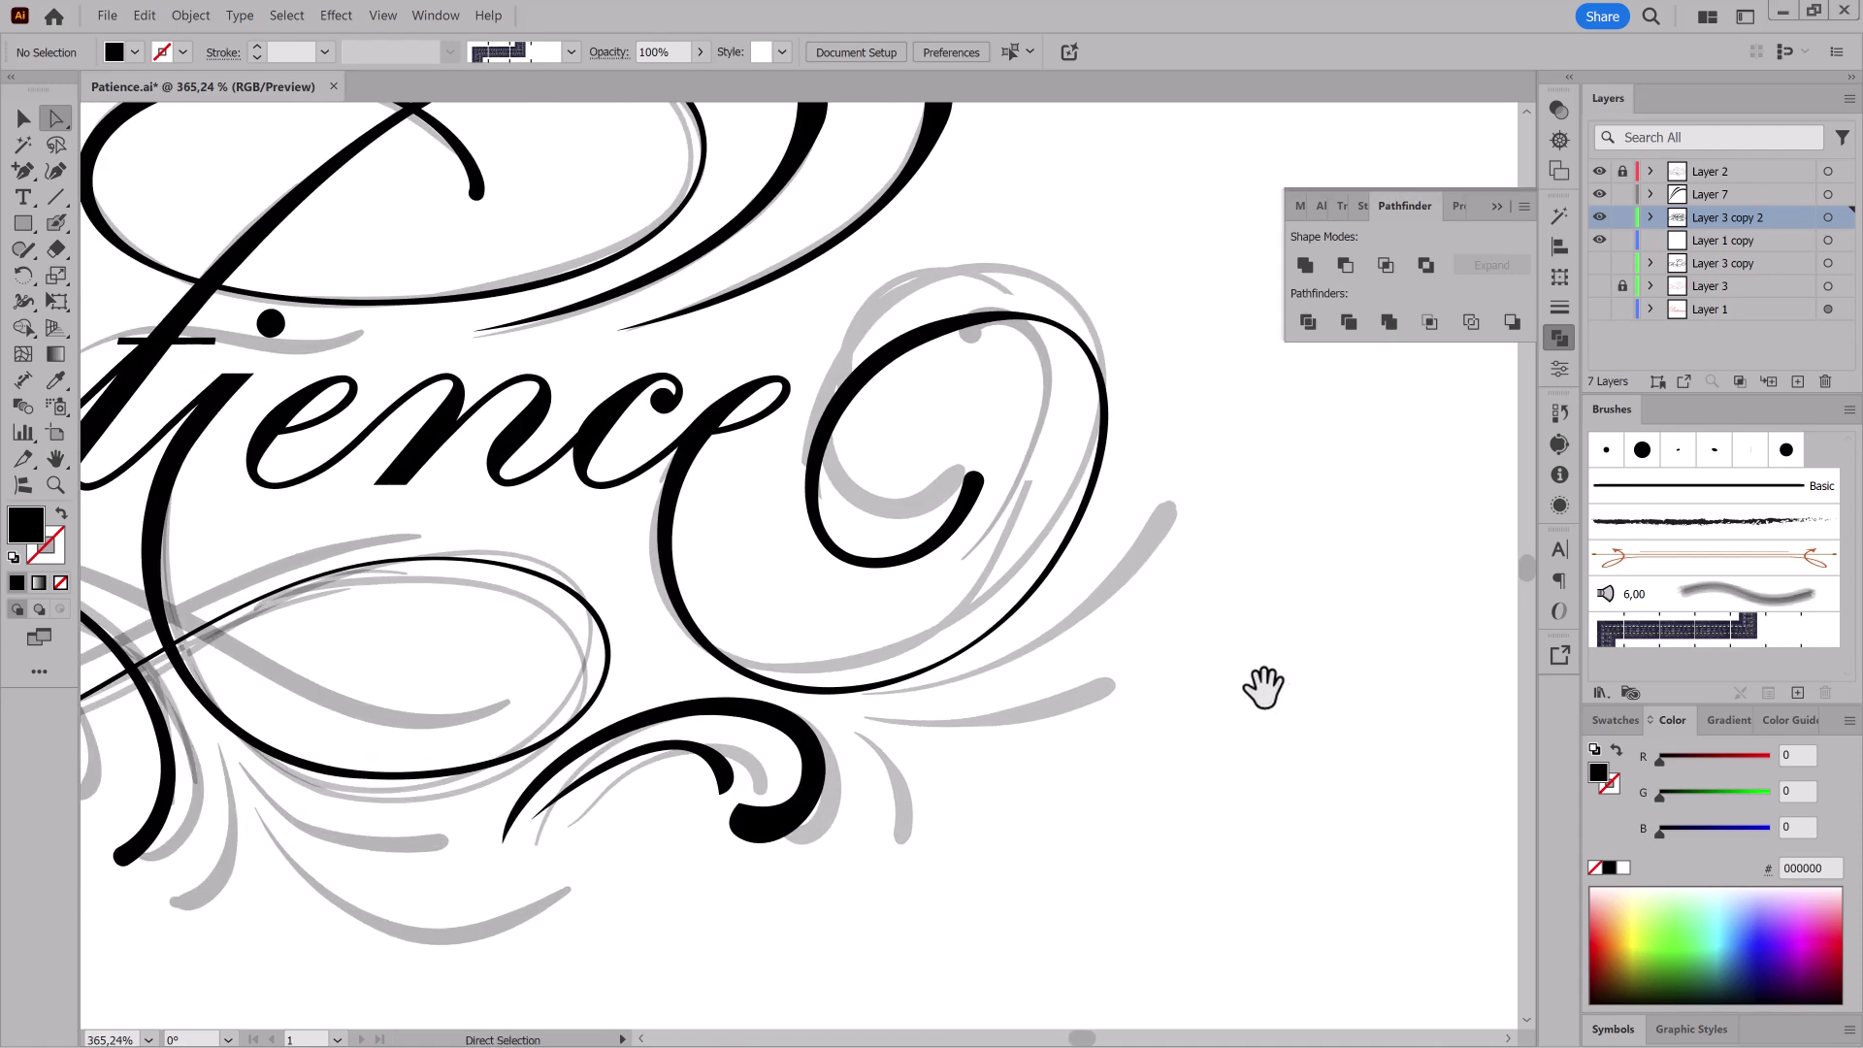
{"action": "left_click_drag", "start_coordinate": [890, 834], "coordinate": [1125, 869]}
{"action": "left_click_drag", "start_coordinate": [382, 749], "coordinate": [736, 750]}
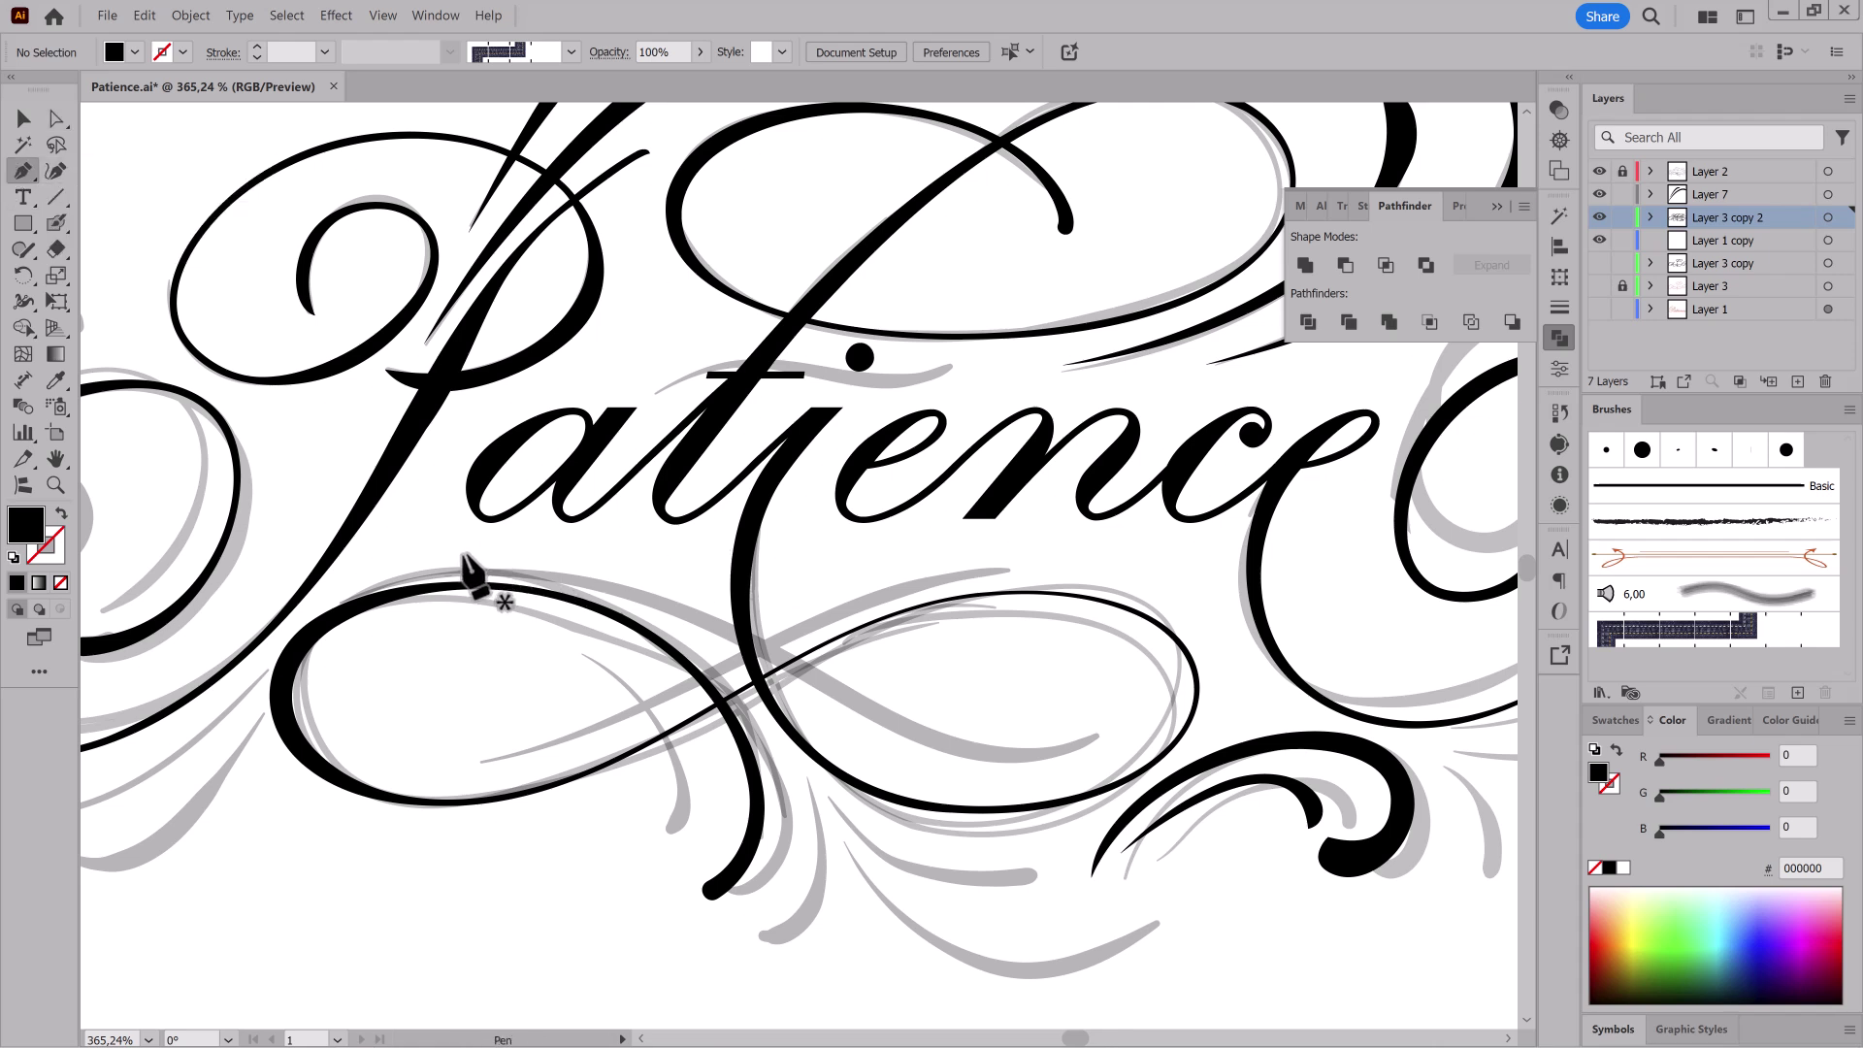
{"action": "left_click_drag", "start_coordinate": [640, 554], "coordinate": [652, 554]}
{"action": "left_click_drag", "start_coordinate": [1077, 754], "coordinate": [1105, 745]}
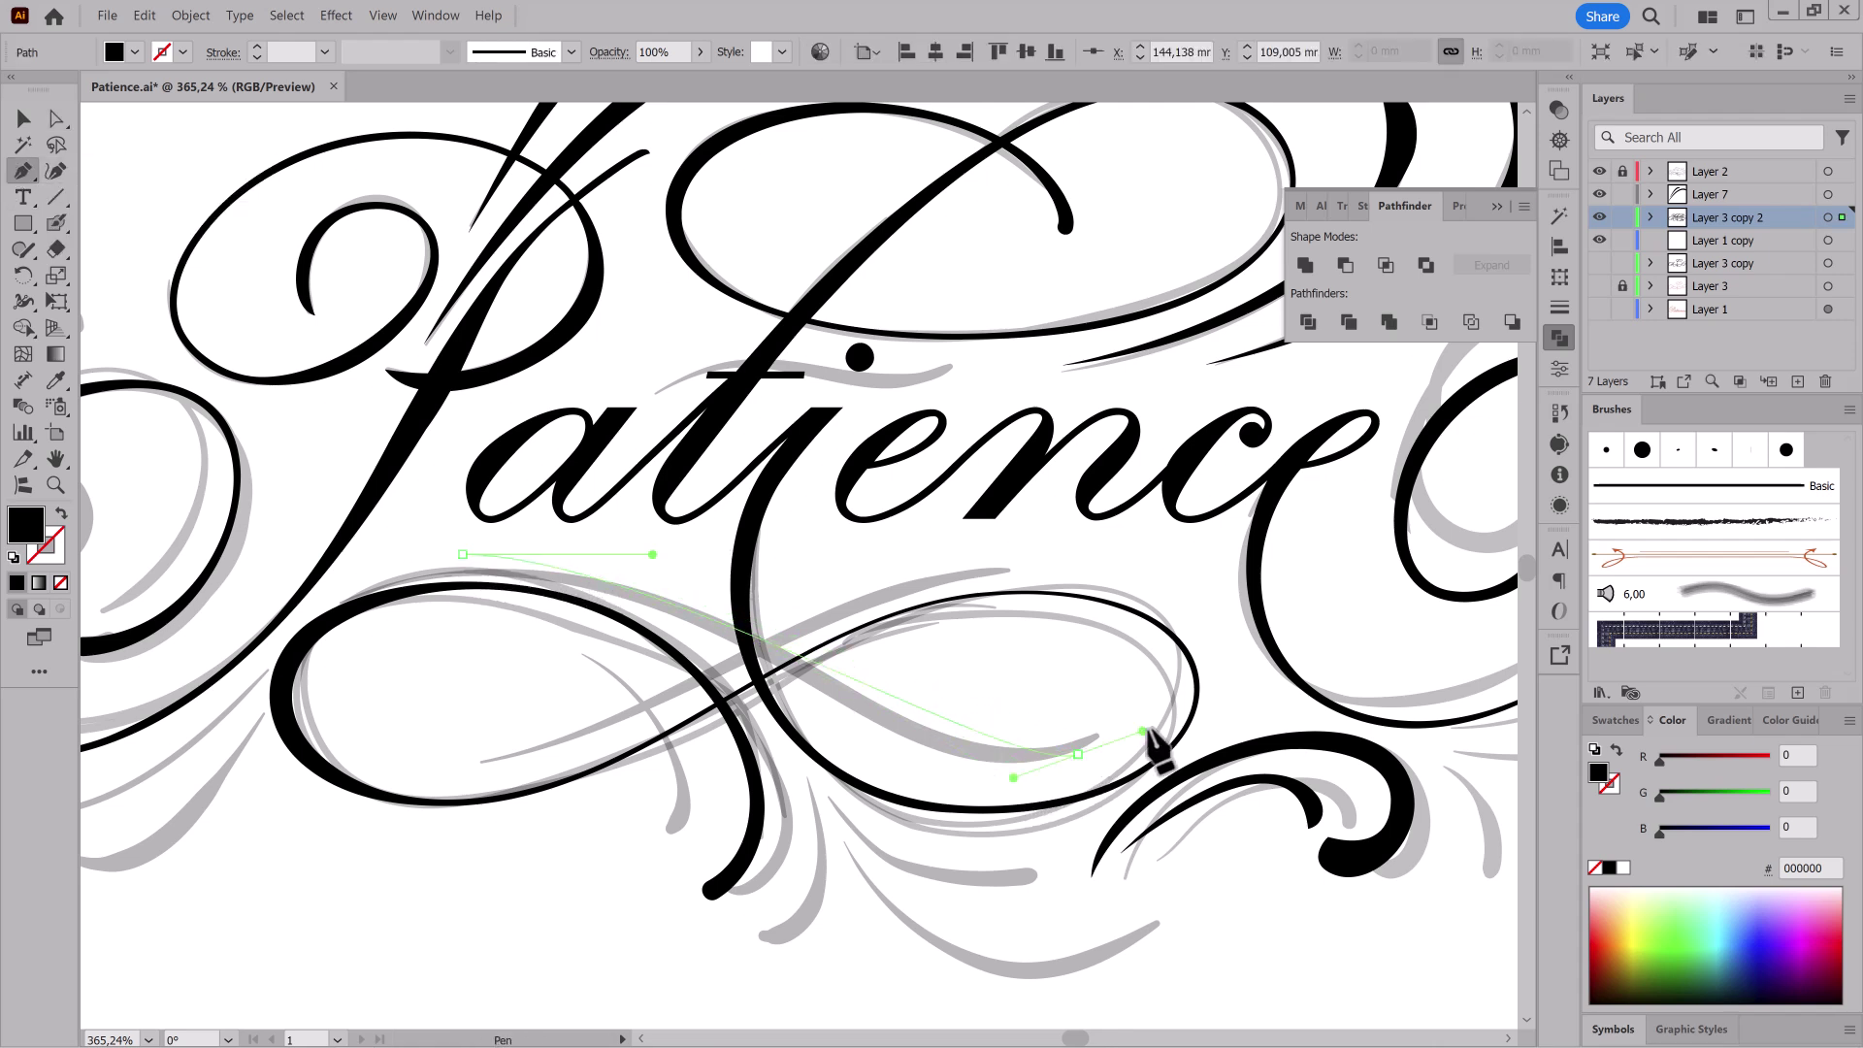
{"action": "left_click_drag", "start_coordinate": [1281, 661], "coordinate": [1282, 661]}
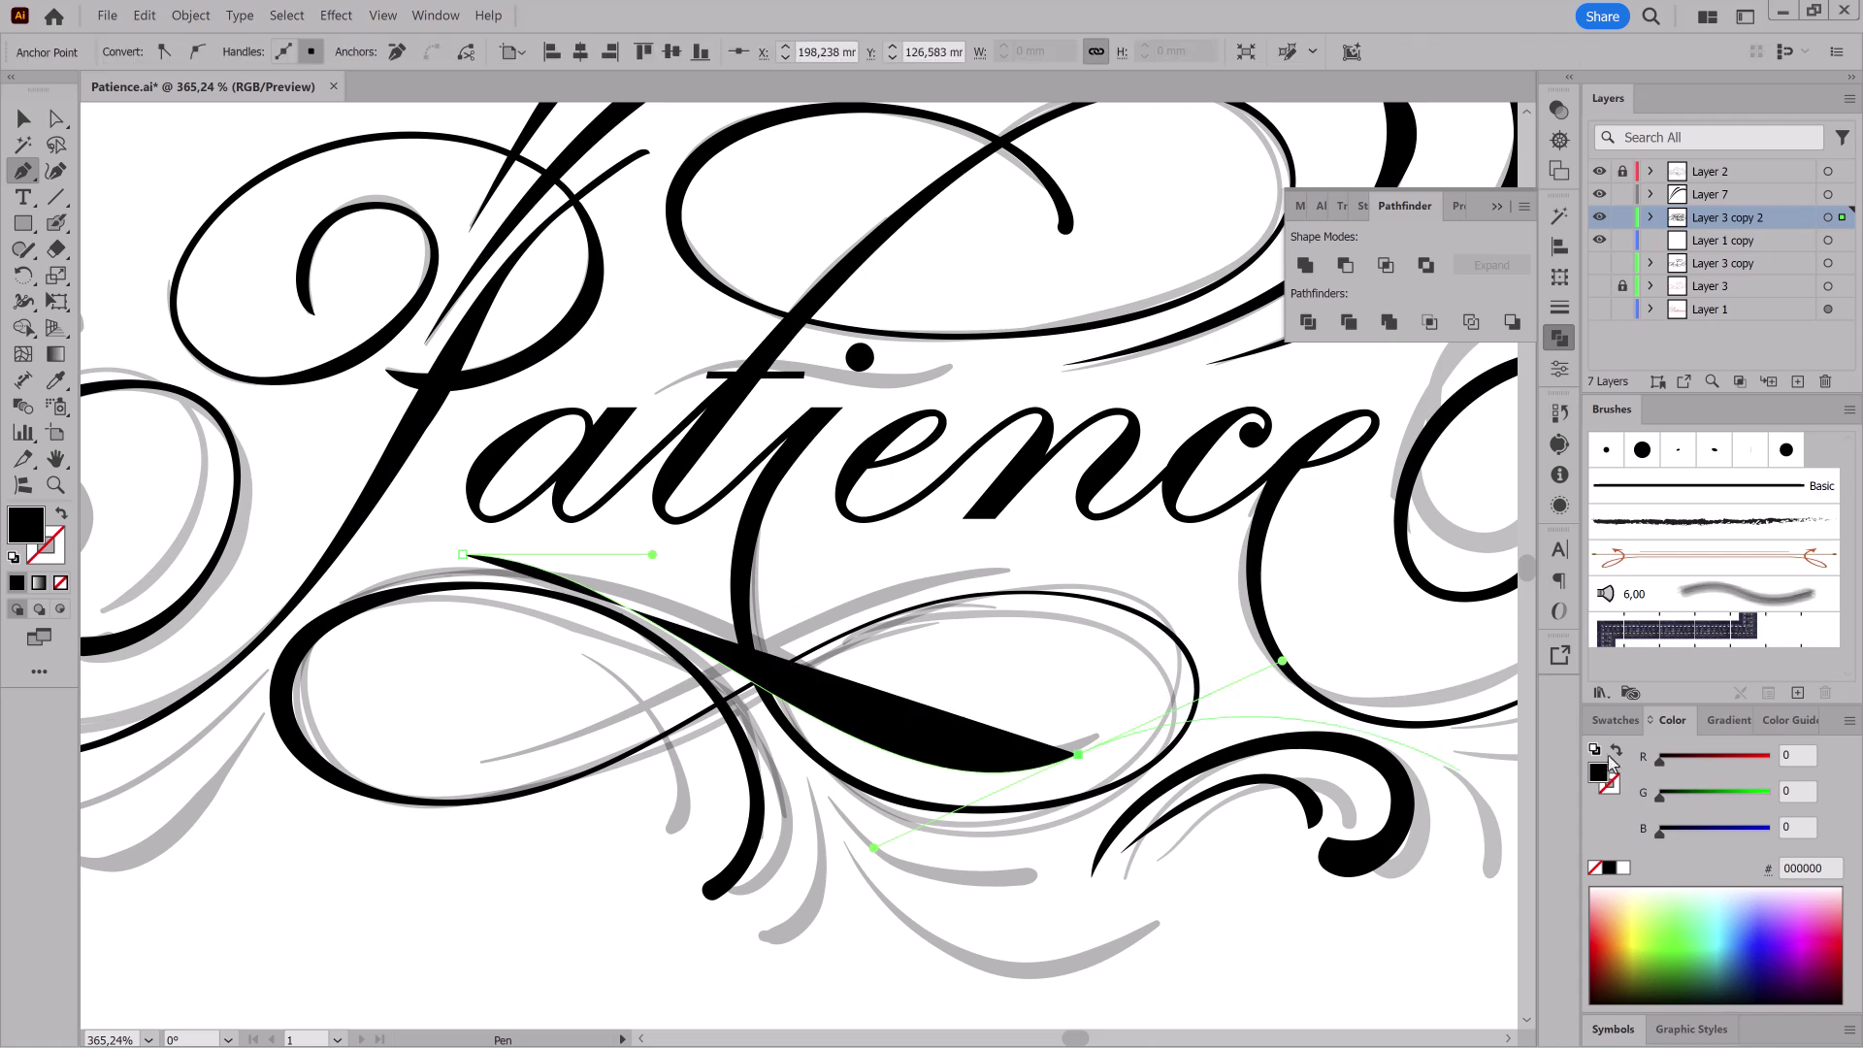
{"action": "key", "text": "shift+x"}
Step: Adjust the handles at both ends of the descending S-curve to make its bends fuller
{"action": "left_click", "coordinate": [55, 118]}
{"action": "left_click_drag", "start_coordinate": [652, 554], "coordinate": [758, 552]}
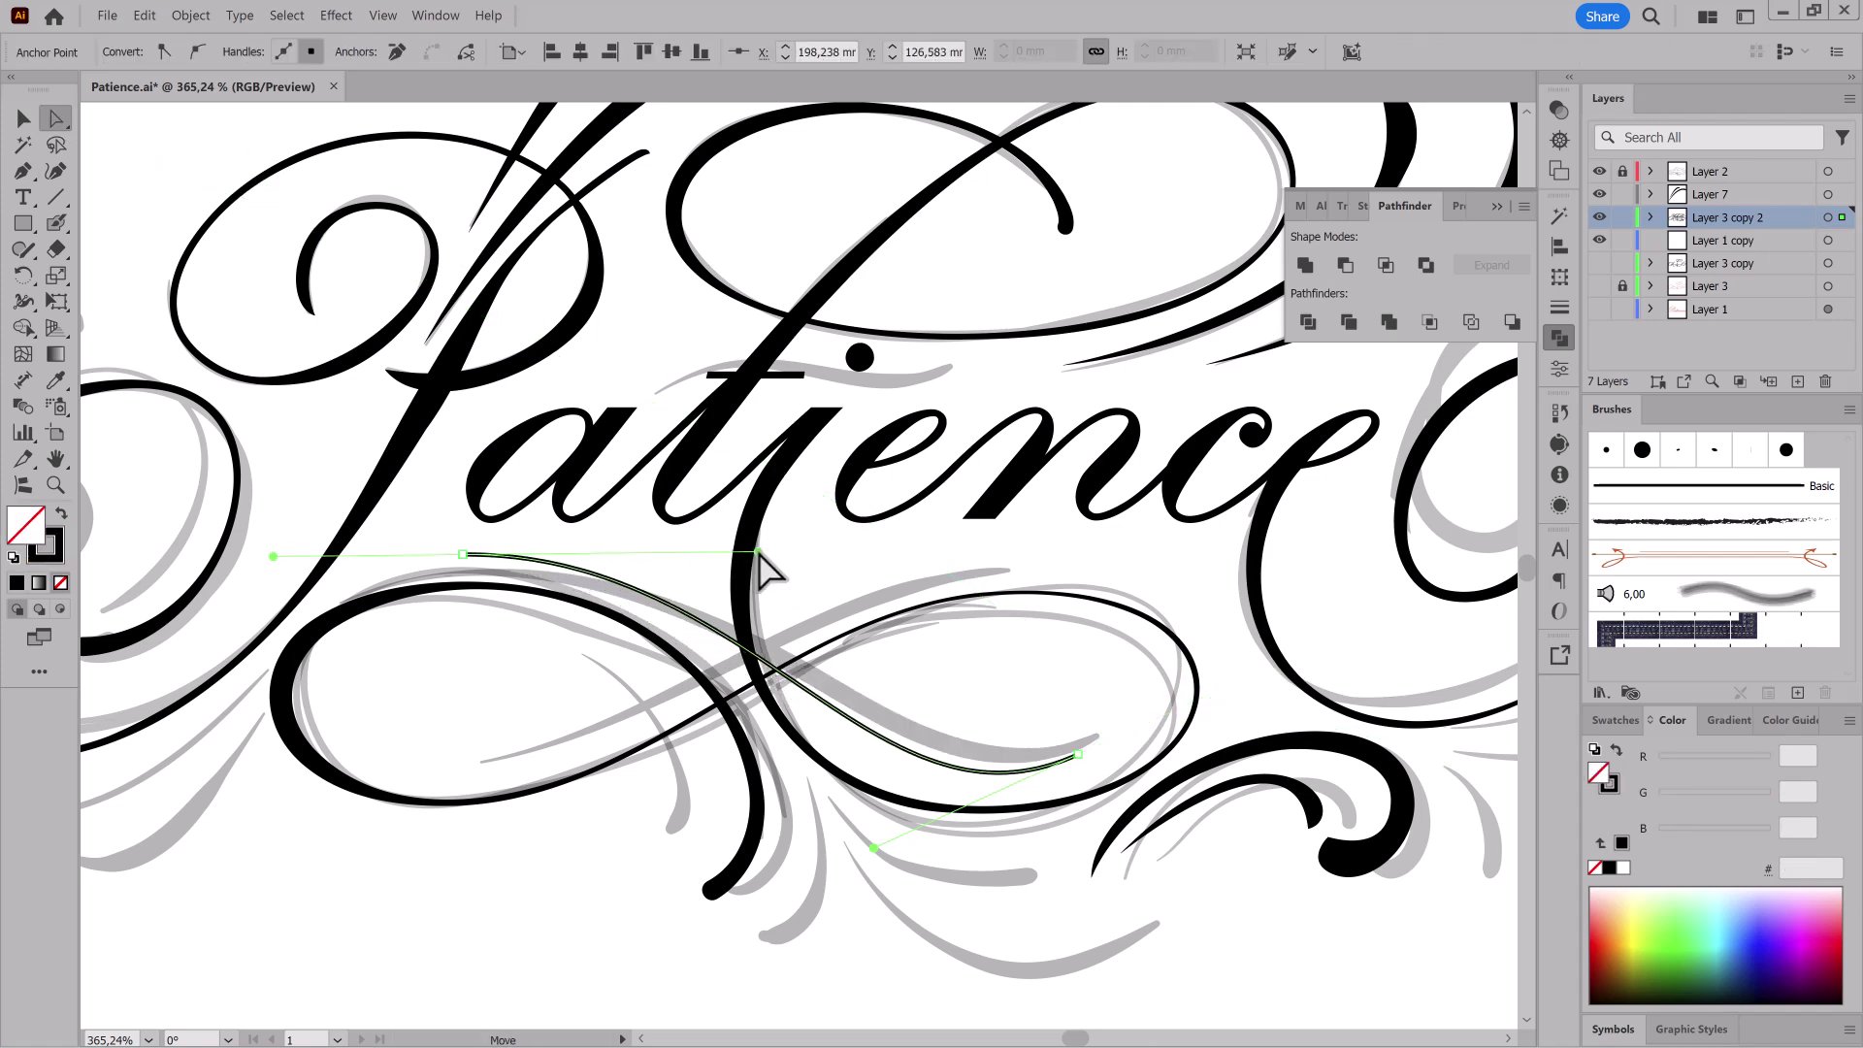
{"action": "left_click_drag", "start_coordinate": [873, 847], "coordinate": [842, 843]}
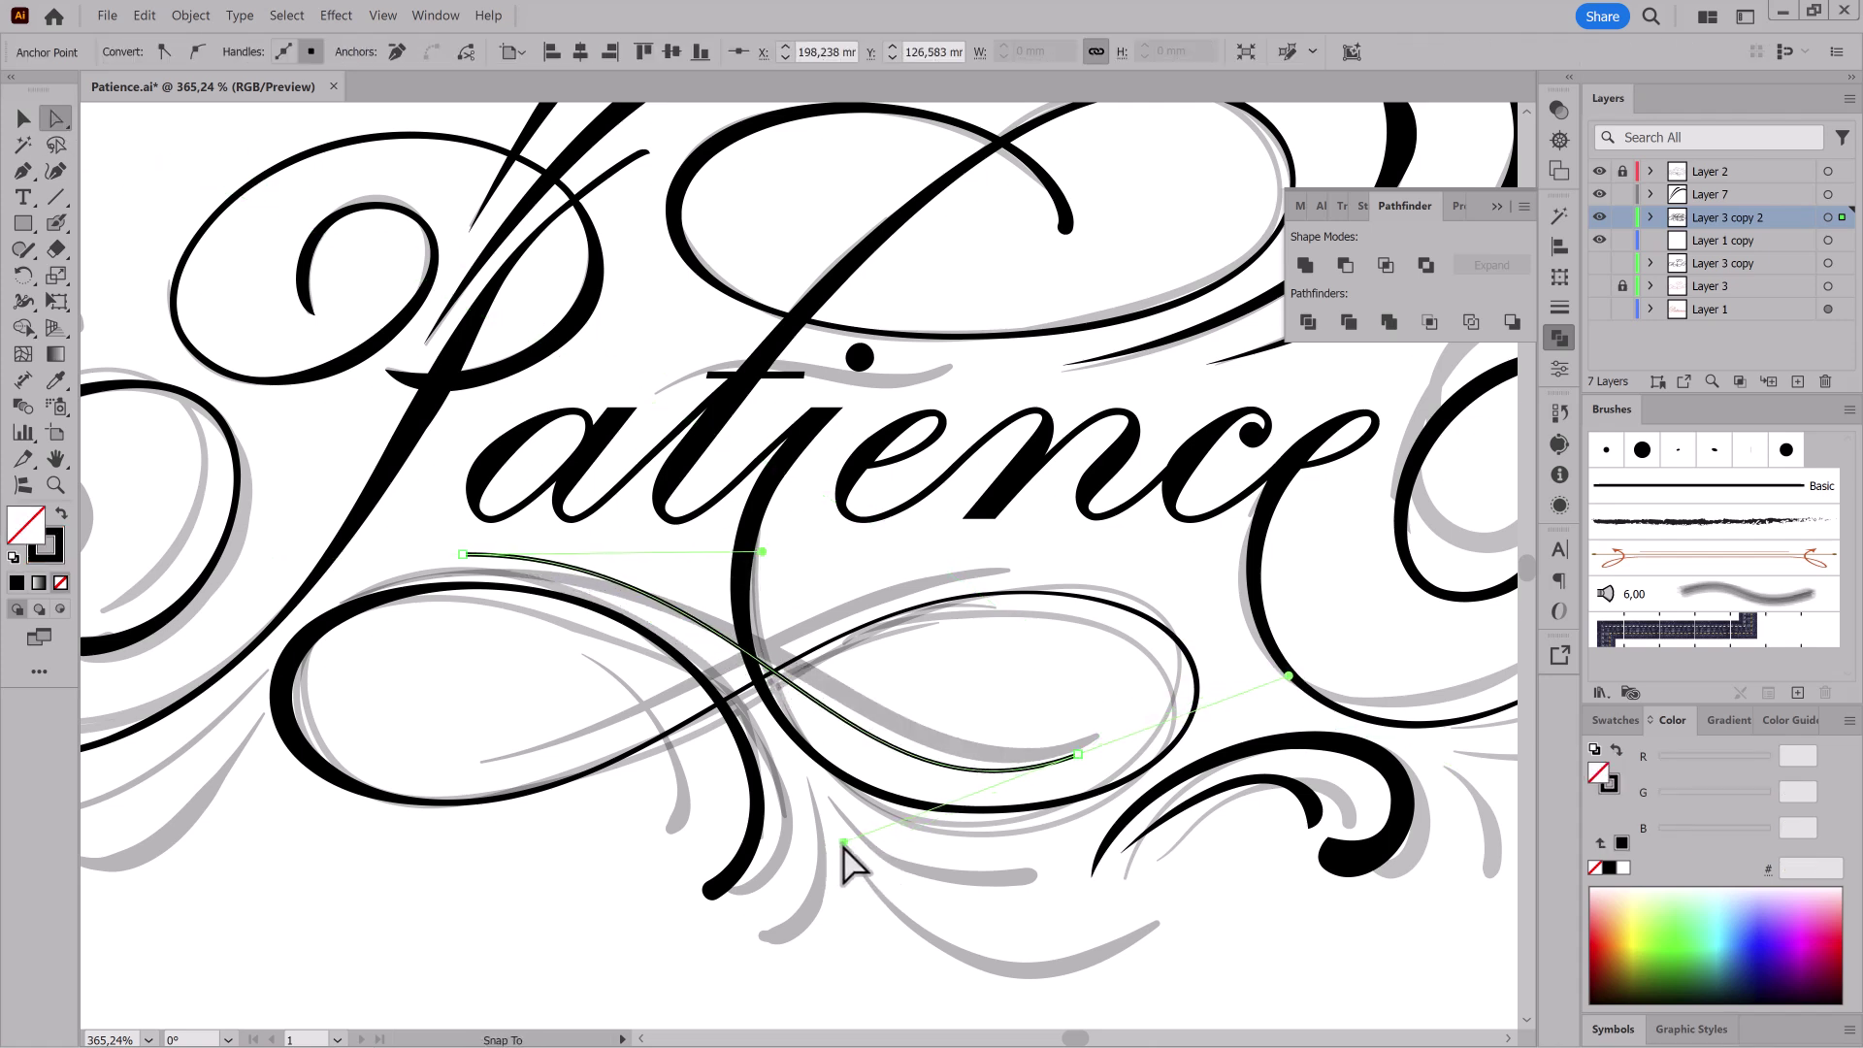
{"action": "left_click_drag", "start_coordinate": [763, 553], "coordinate": [807, 545]}
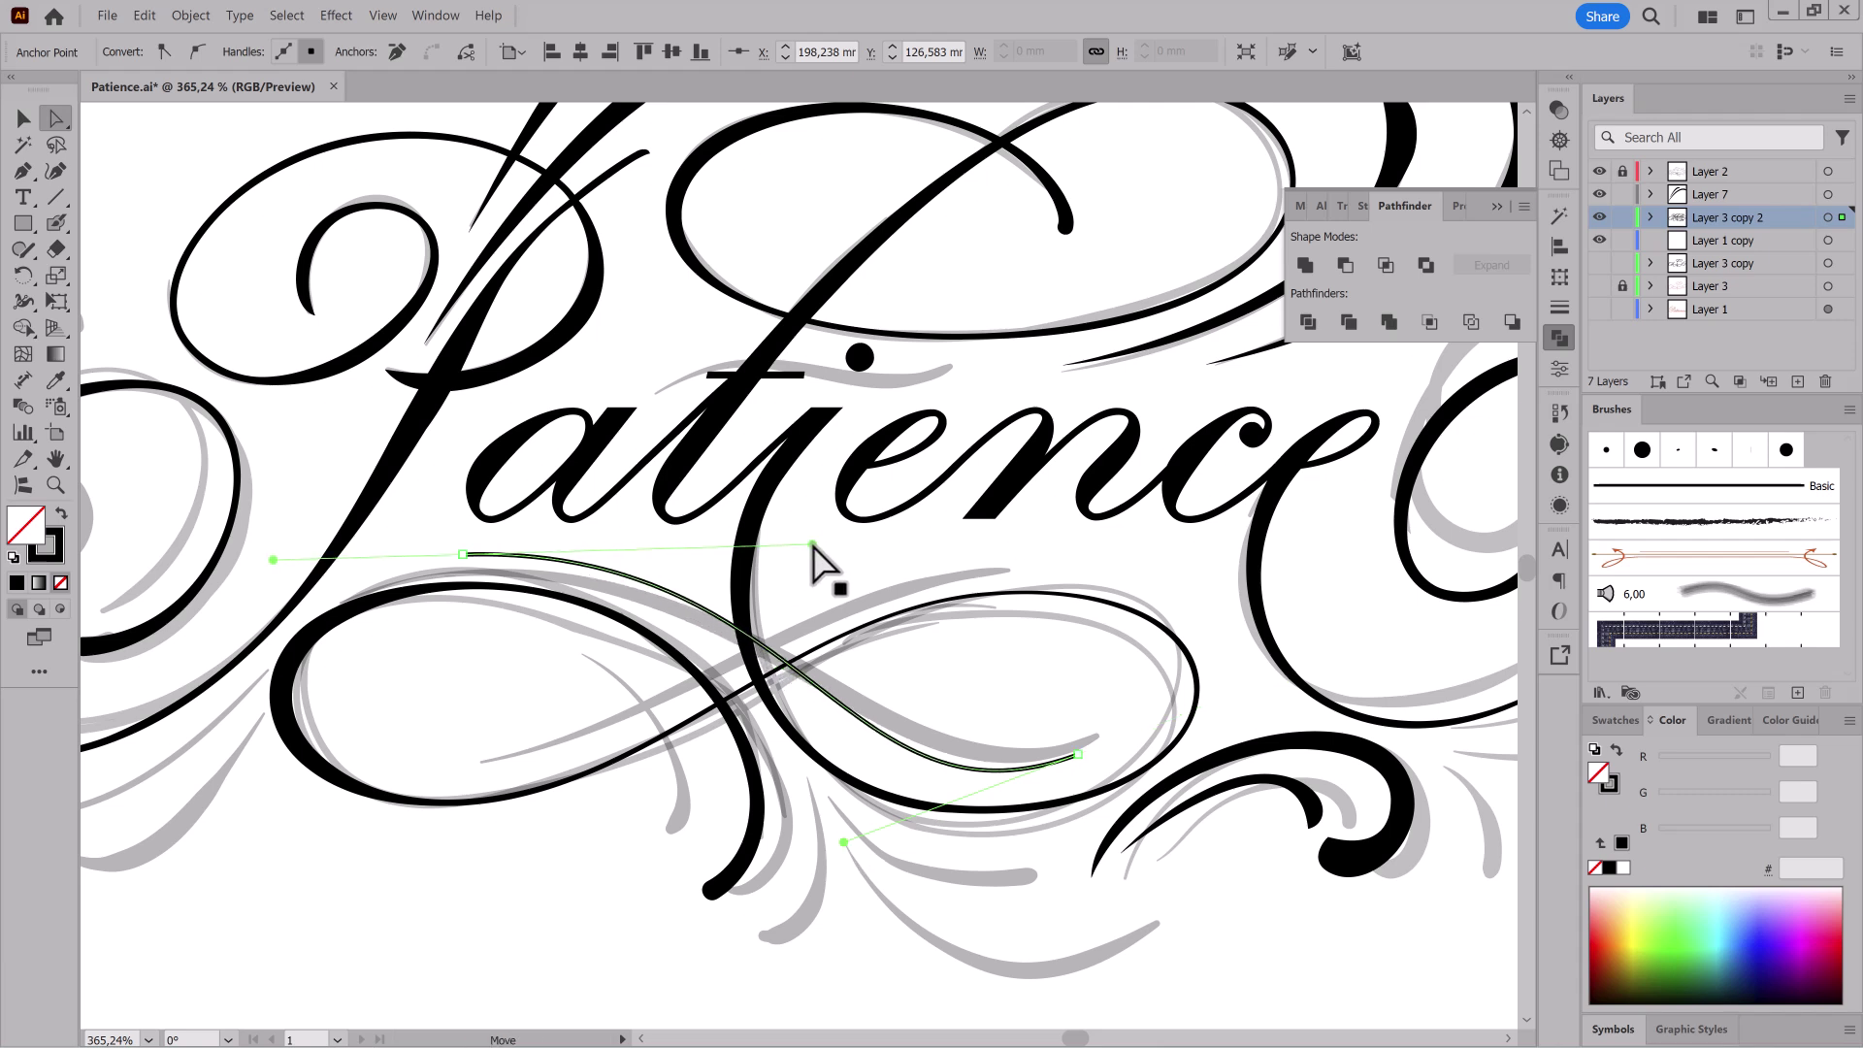
{"action": "left_click_drag", "start_coordinate": [843, 841], "coordinate": [815, 826]}
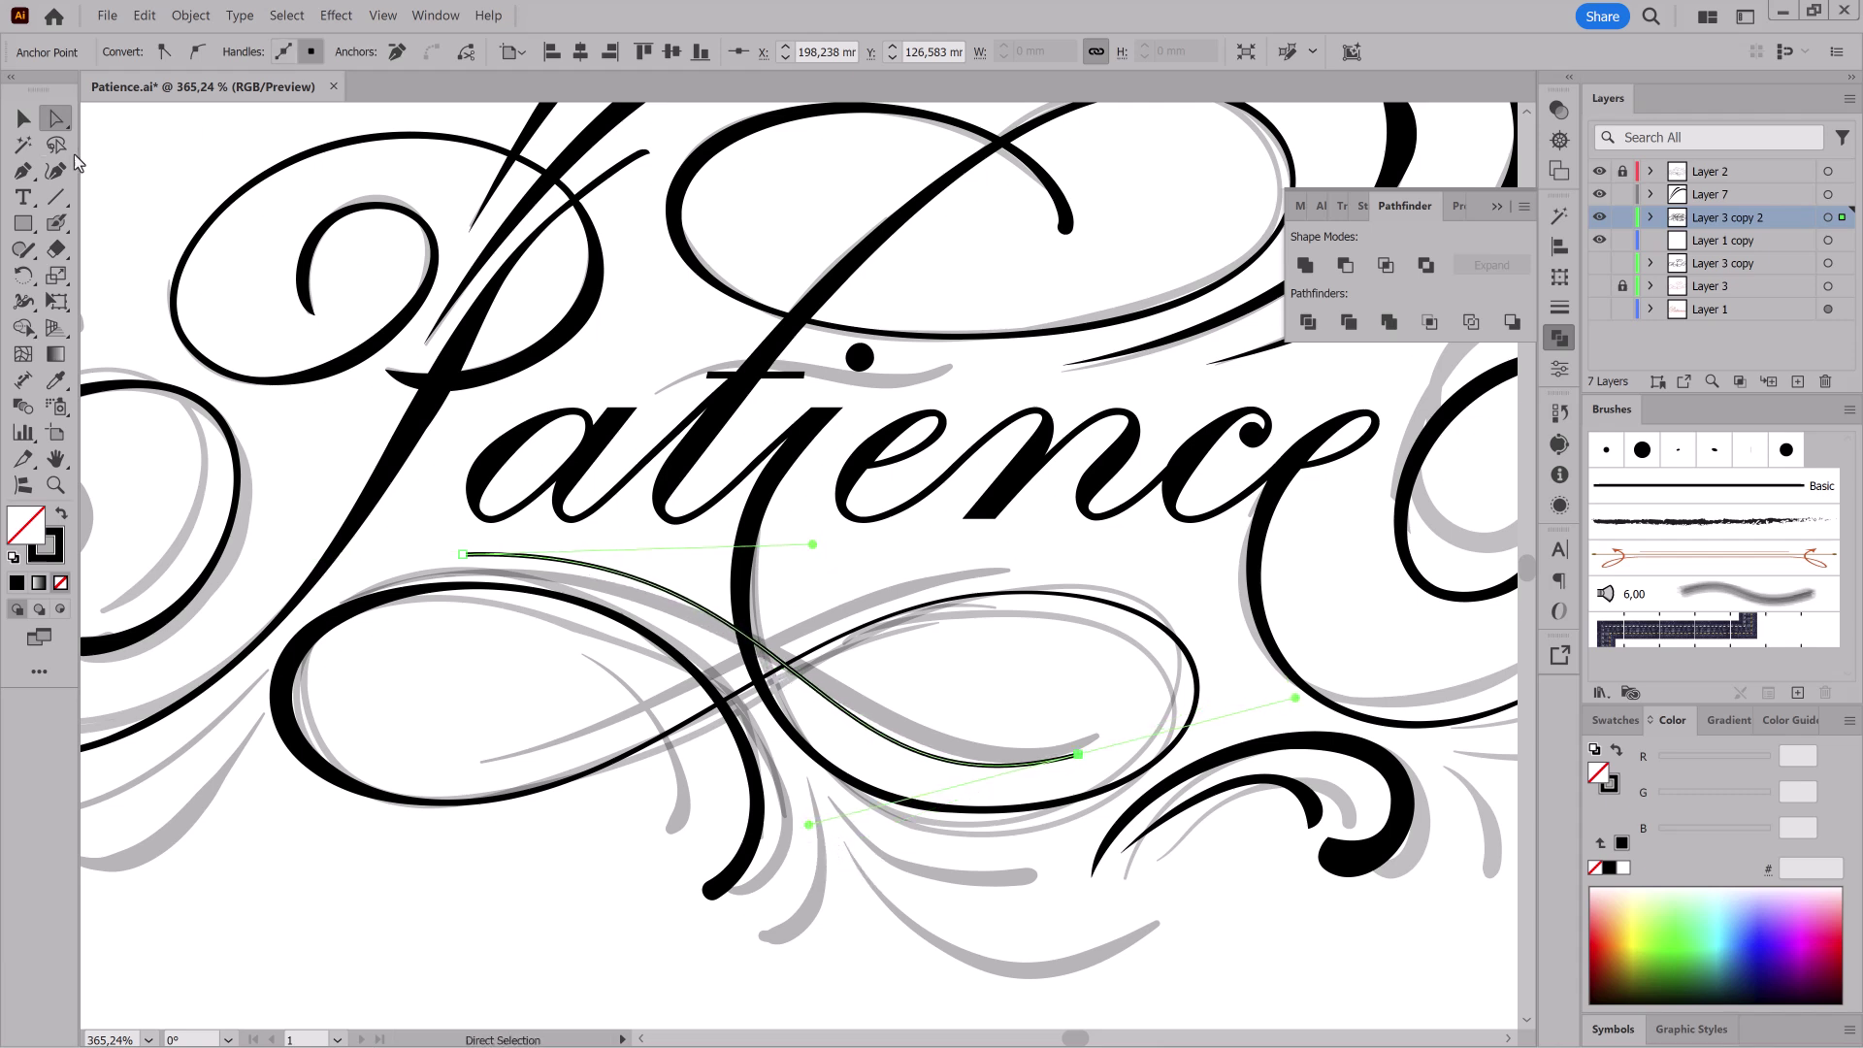
Step: Give the descending S-curve a 3 pt stroke with a width profile tapered at both ends
{"action": "key", "text": "v"}
{"action": "left_click", "coordinate": [258, 47]}
{"action": "left_click", "coordinate": [258, 47]}
{"action": "left_click", "coordinate": [258, 57]}
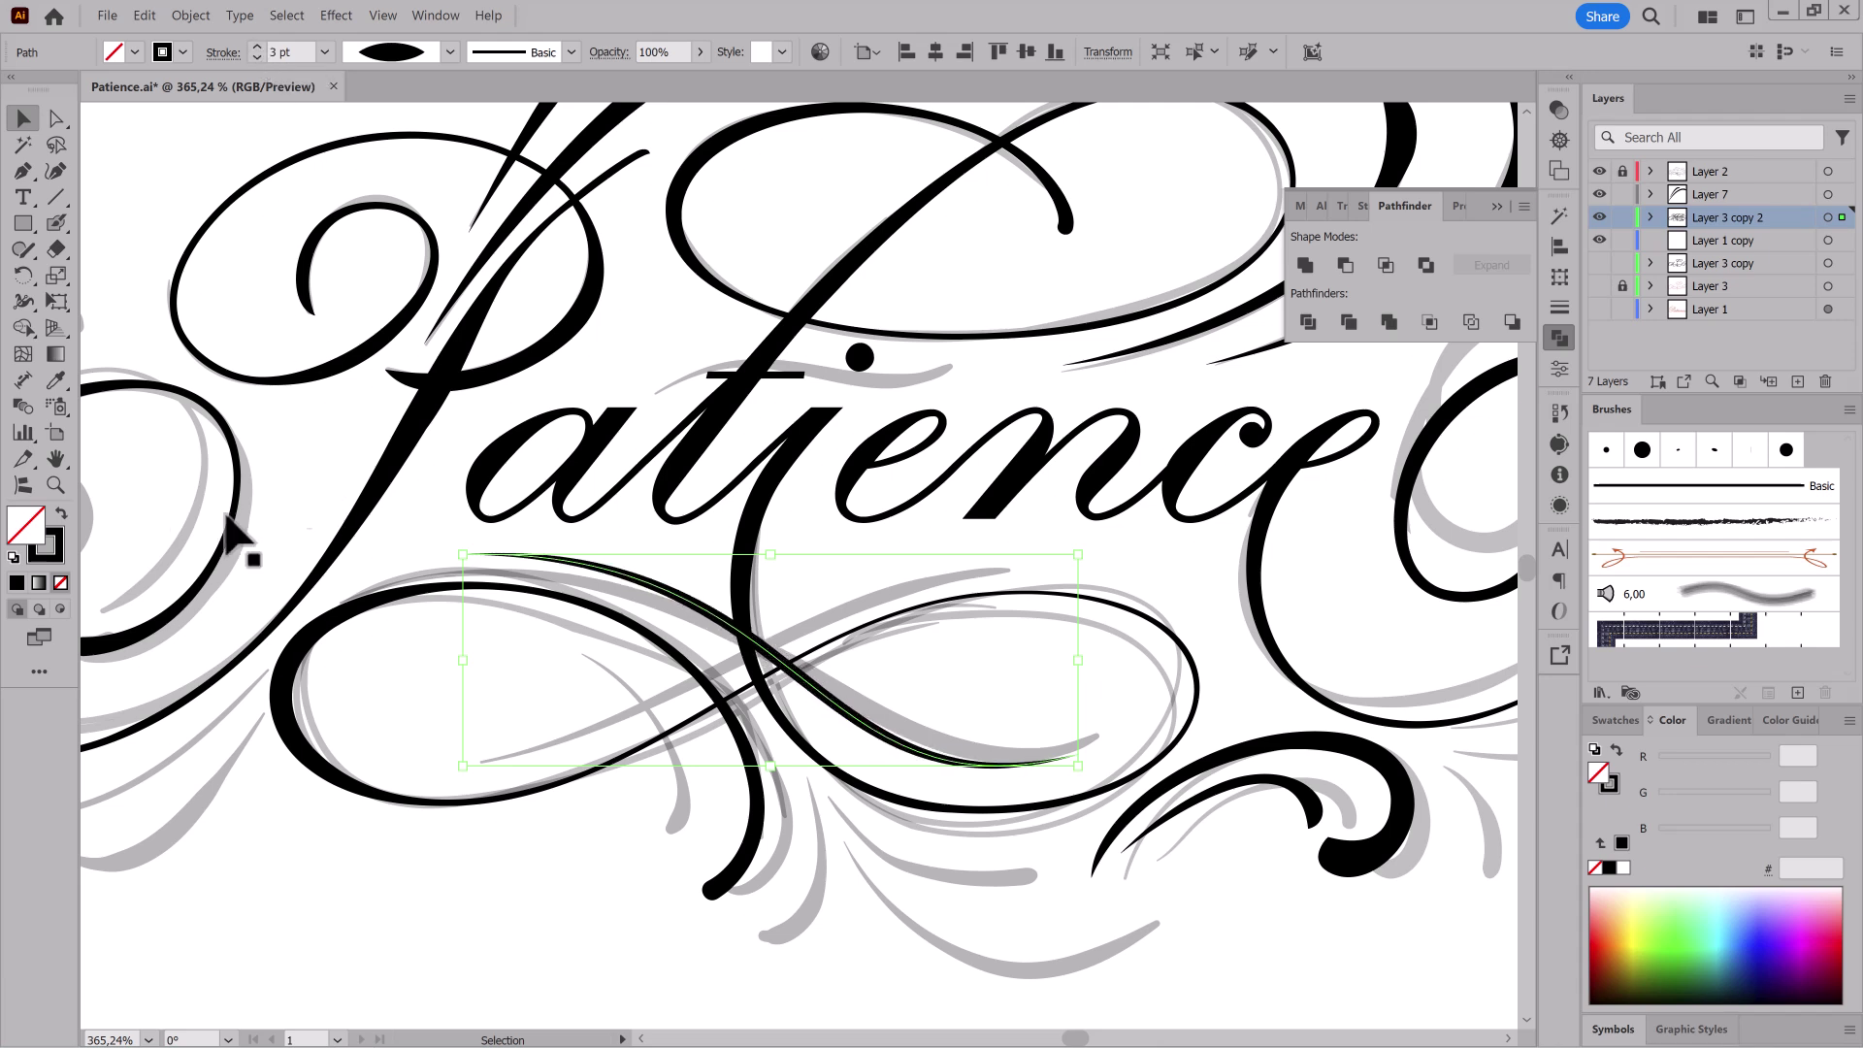
Step: Duplicate the S-curve and rotate the copy so it rises across the original at the centre of the lower loops
{"action": "left_click_drag", "start_coordinate": [850, 716], "coordinate": [887, 677]}
{"action": "left_click", "coordinate": [56, 302]}
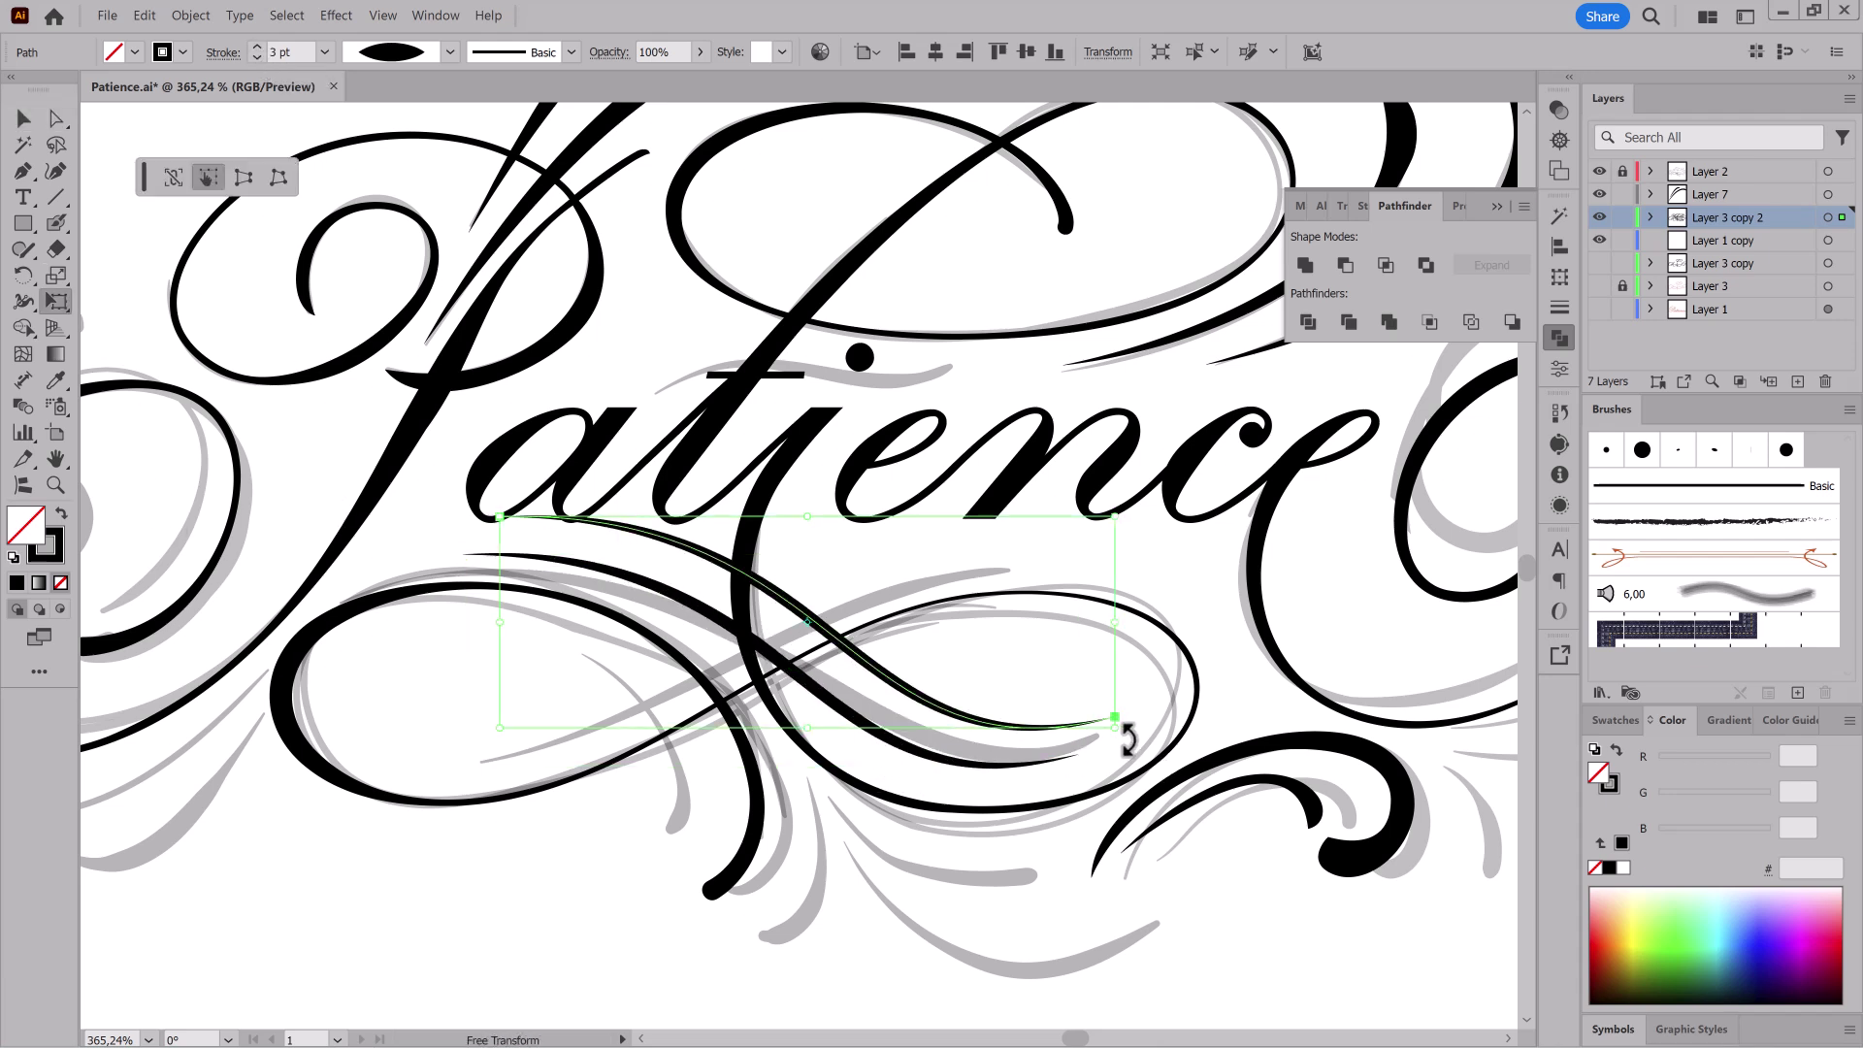
{"action": "left_click_drag", "start_coordinate": [1124, 741], "coordinate": [1149, 472]}
{"action": "mouse_move", "coordinate": [394, 796]}
{"action": "left_mouse_down"}
{"action": "mouse_move", "coordinate": [420, 848]}
{"action": "mouse_move", "coordinate": [387, 786]}
{"action": "left_mouse_up"}
{"action": "left_click_drag", "start_coordinate": [691, 628], "coordinate": [665, 645]}
Step: Move the upper end of the rising curve onto the sketch guide and reshape the curve with both end handles
{"action": "key", "text": "a"}
{"action": "left_click", "coordinate": [1072, 507]}
{"action": "left_click_drag", "start_coordinate": [1072, 507], "coordinate": [1000, 560]}
{"action": "left_click_drag", "start_coordinate": [746, 800], "coordinate": [765, 640]}
{"action": "left_click_drag", "start_coordinate": [635, 533], "coordinate": [628, 728]}
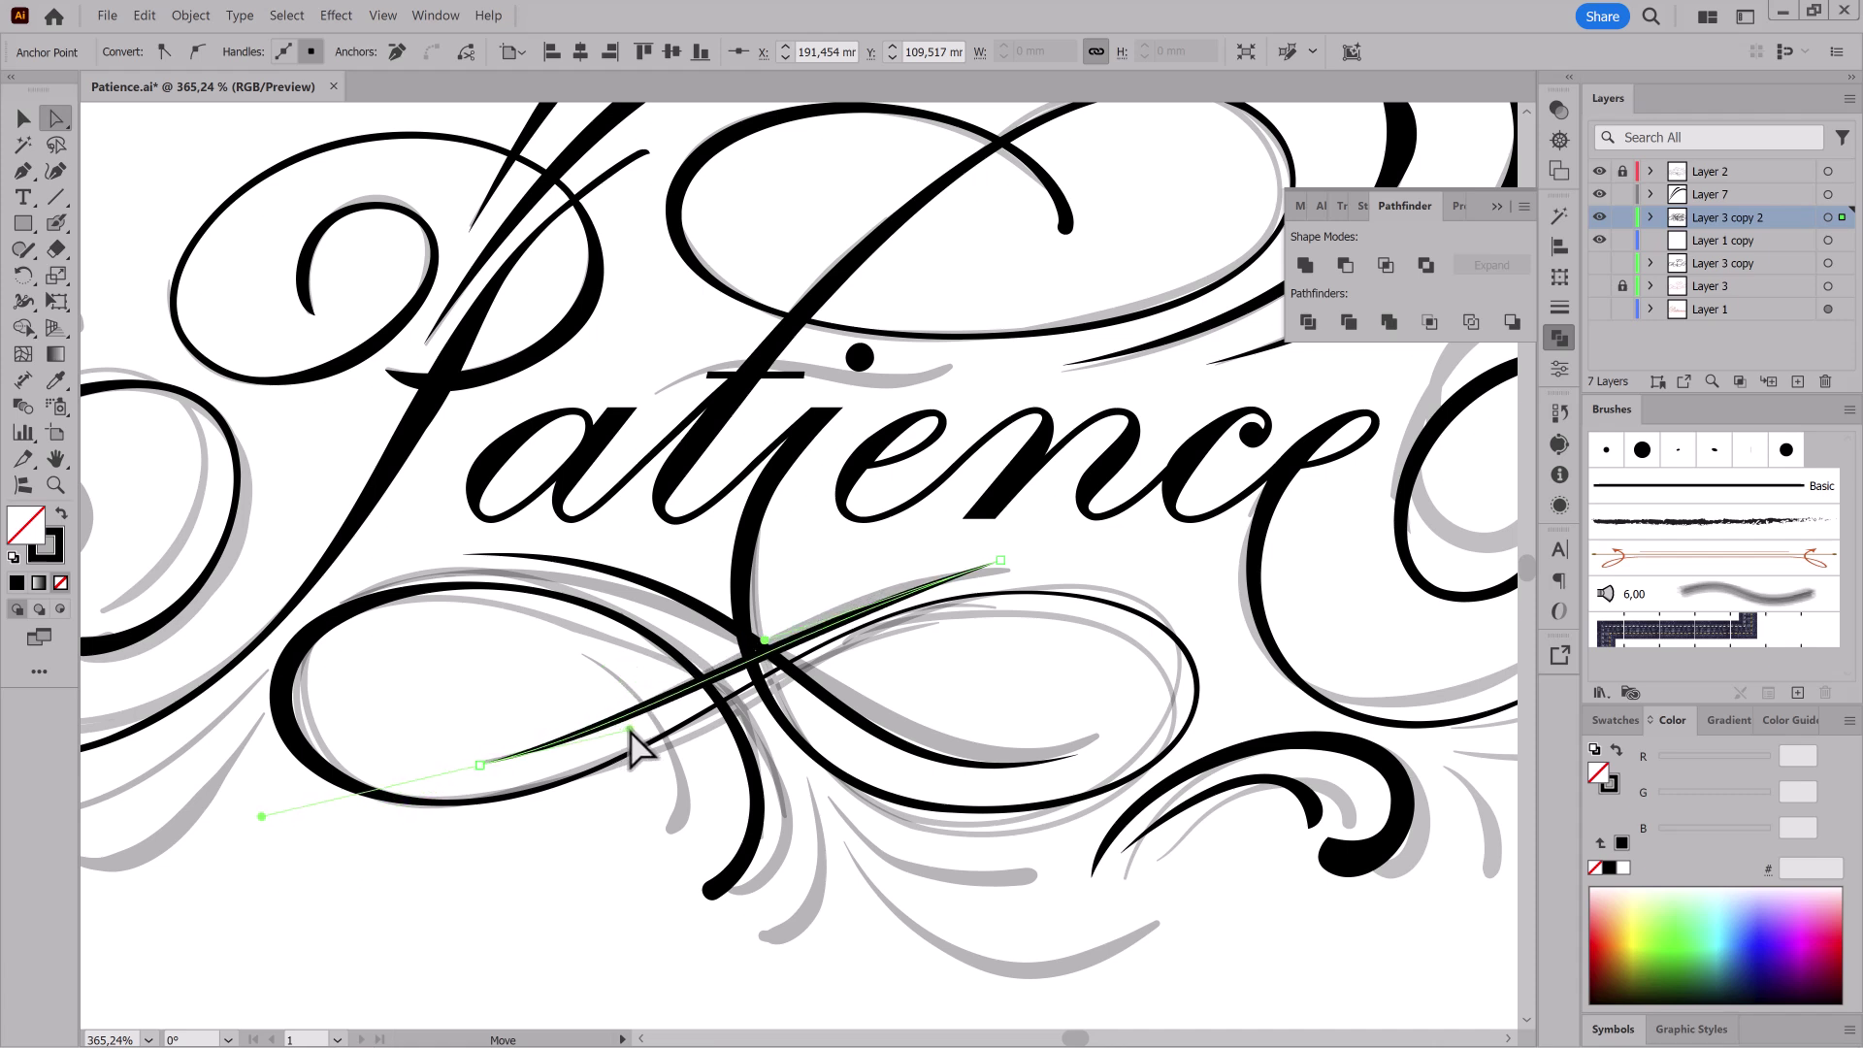
{"action": "left_click_drag", "start_coordinate": [764, 640], "coordinate": [756, 617]}
Step: Extend both ends of the rising curve outward and refine its handles into a smooth crossing stroke
{"action": "left_click_drag", "start_coordinate": [1001, 559], "coordinate": [1018, 567]}
{"action": "left_click_drag", "start_coordinate": [773, 625], "coordinate": [756, 582]}
{"action": "left_click_drag", "start_coordinate": [480, 765], "coordinate": [465, 774]}
{"action": "left_click_drag", "start_coordinate": [619, 737], "coordinate": [661, 735]}
{"action": "left_click_drag", "start_coordinate": [760, 584], "coordinate": [766, 593]}
{"action": "left_click_drag", "start_coordinate": [1018, 567], "coordinate": [1064, 563]}
{"action": "left_click_drag", "start_coordinate": [813, 588], "coordinate": [784, 580]}
{"action": "left_click_drag", "start_coordinate": [464, 774], "coordinate": [448, 773]}
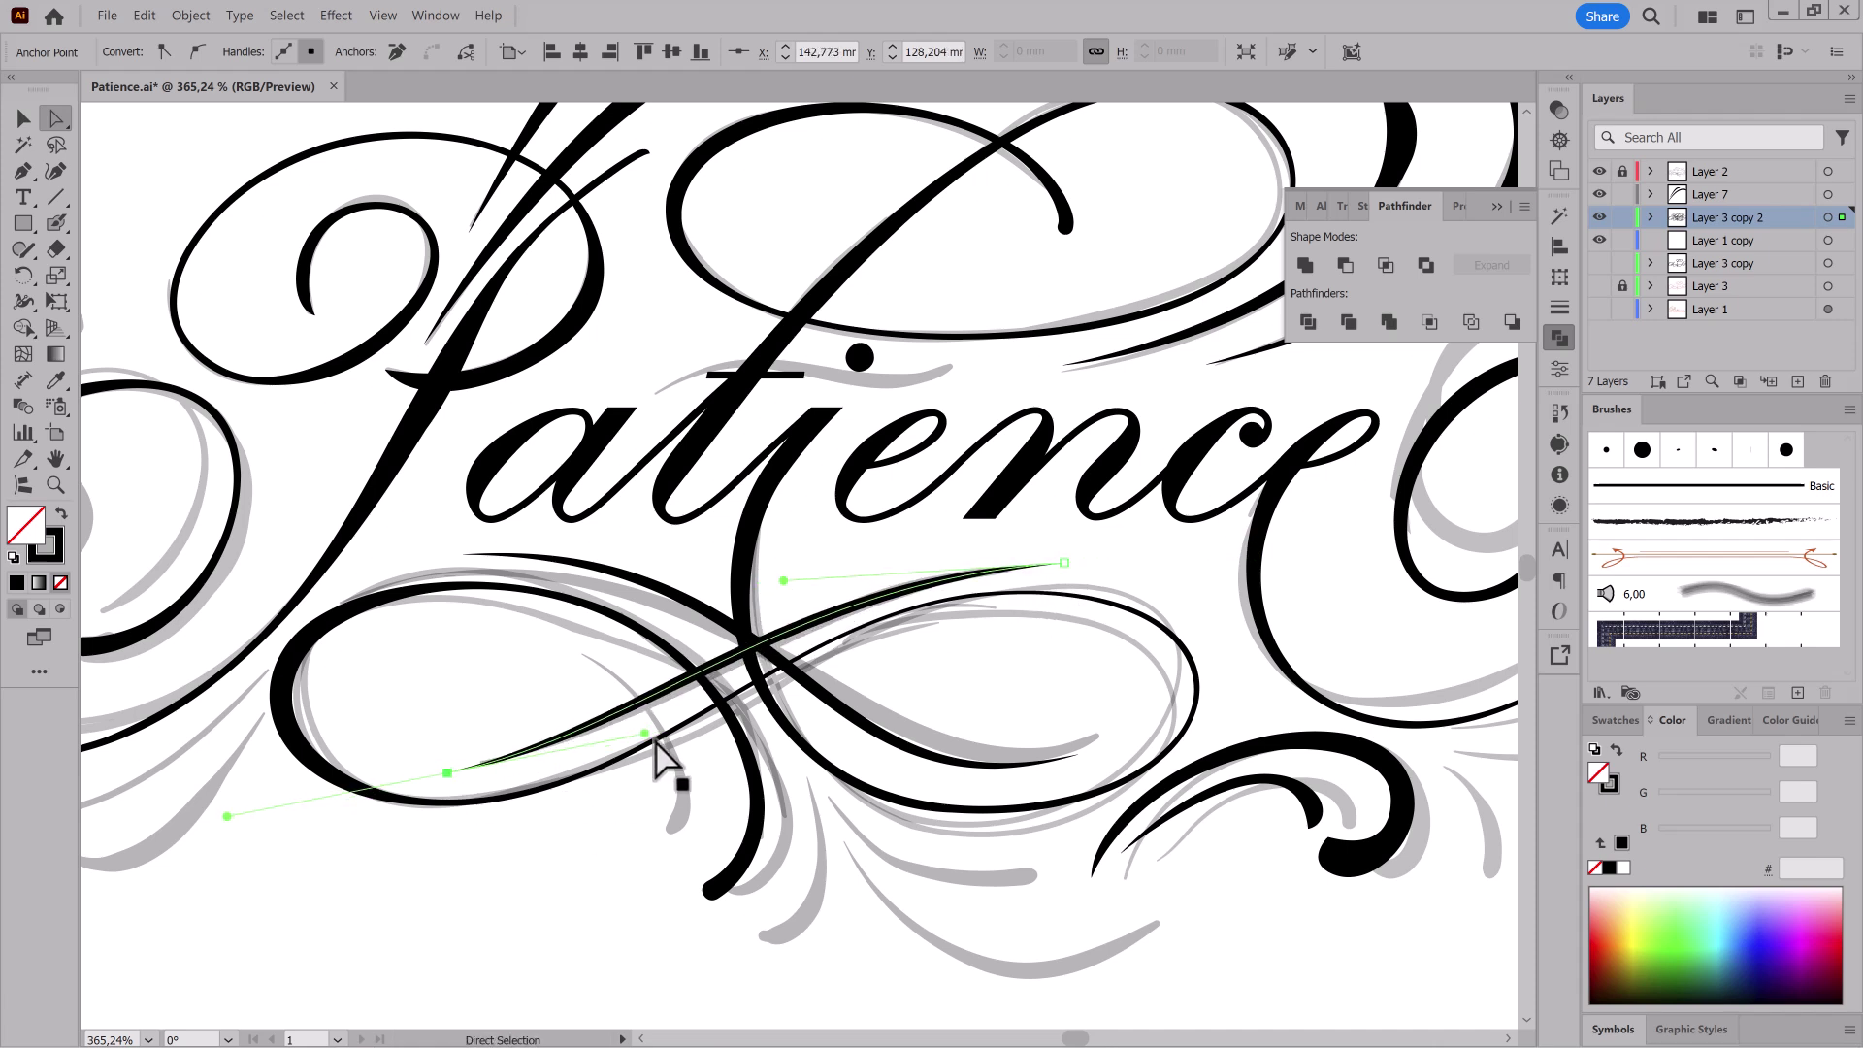
Step: Shorten the upper handle of the descending S-curve, hide the Layer 2 sketch, and deselect everything
{"action": "left_click", "coordinate": [862, 727]}
{"action": "left_click_drag", "start_coordinate": [811, 544], "coordinate": [785, 546]}
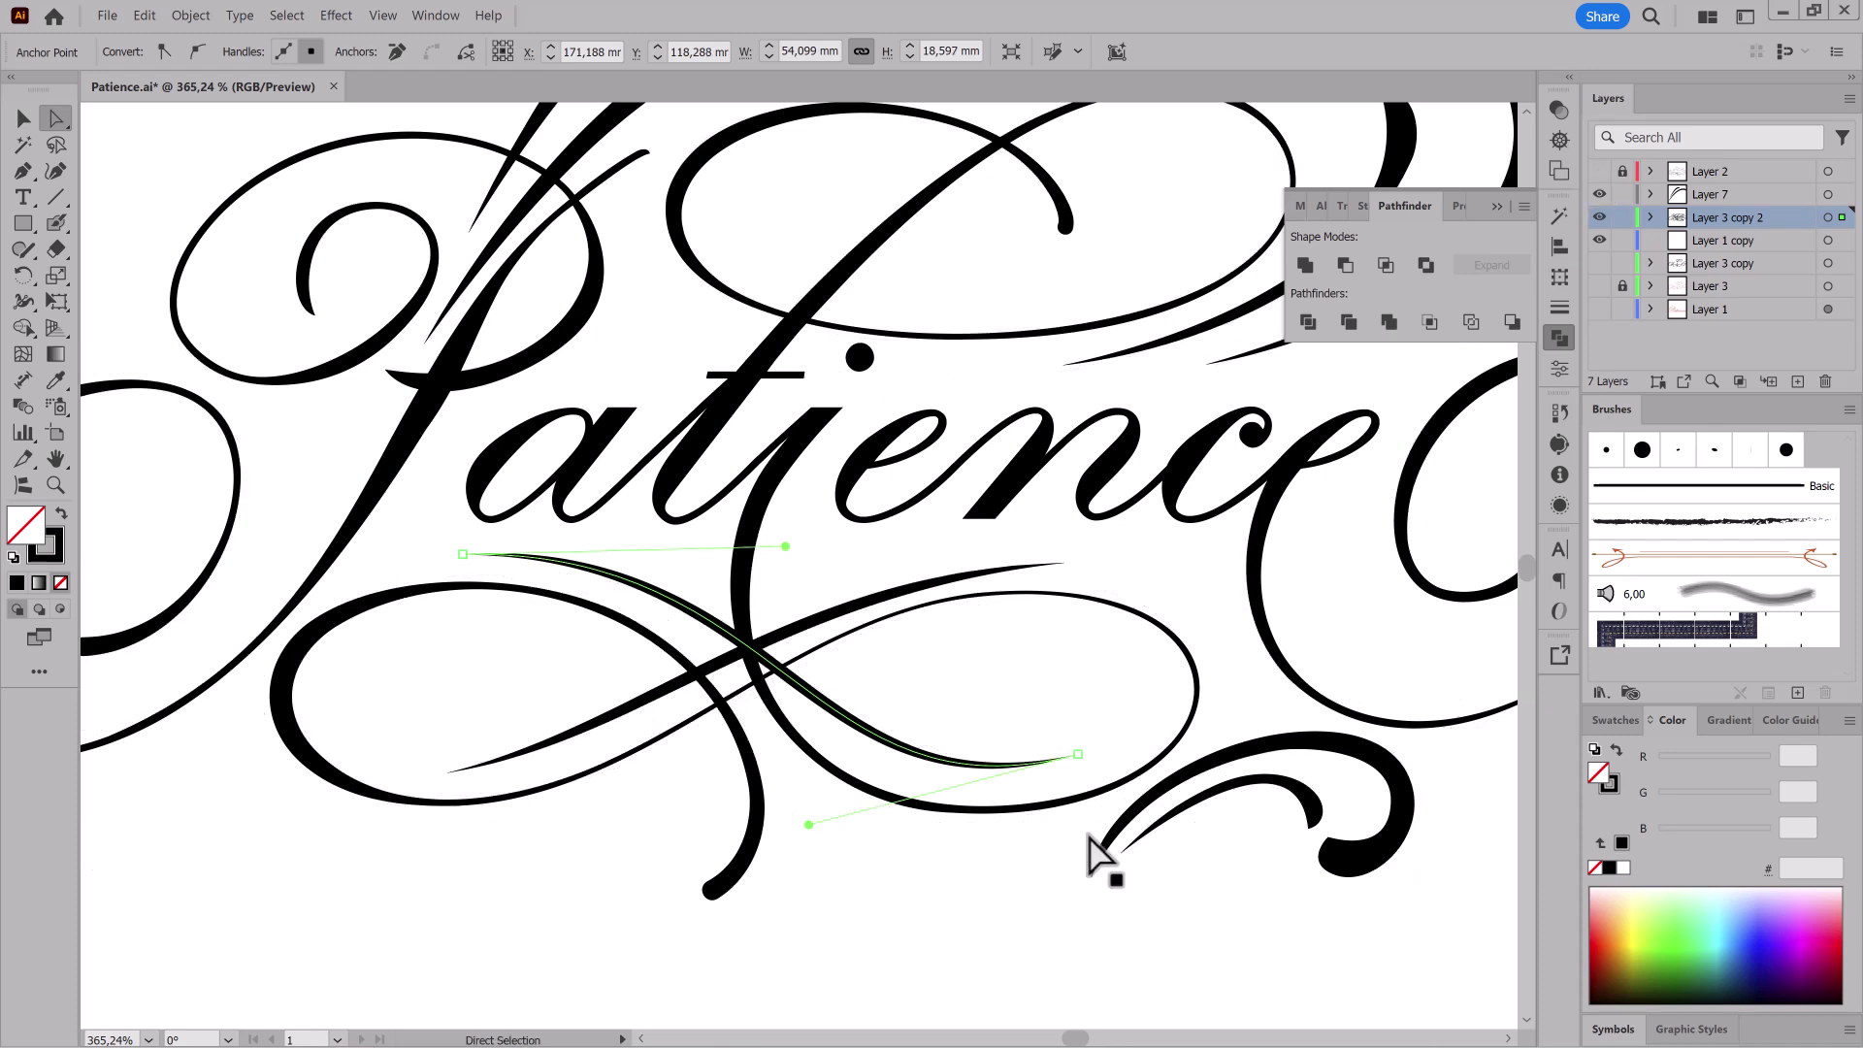
{"action": "key", "text": "ctrl+0"}
{"action": "key", "text": "ctrl+shift+a"}
{"action": "left_click_drag", "start_coordinate": [1044, 832], "coordinate": [1300, 682]}
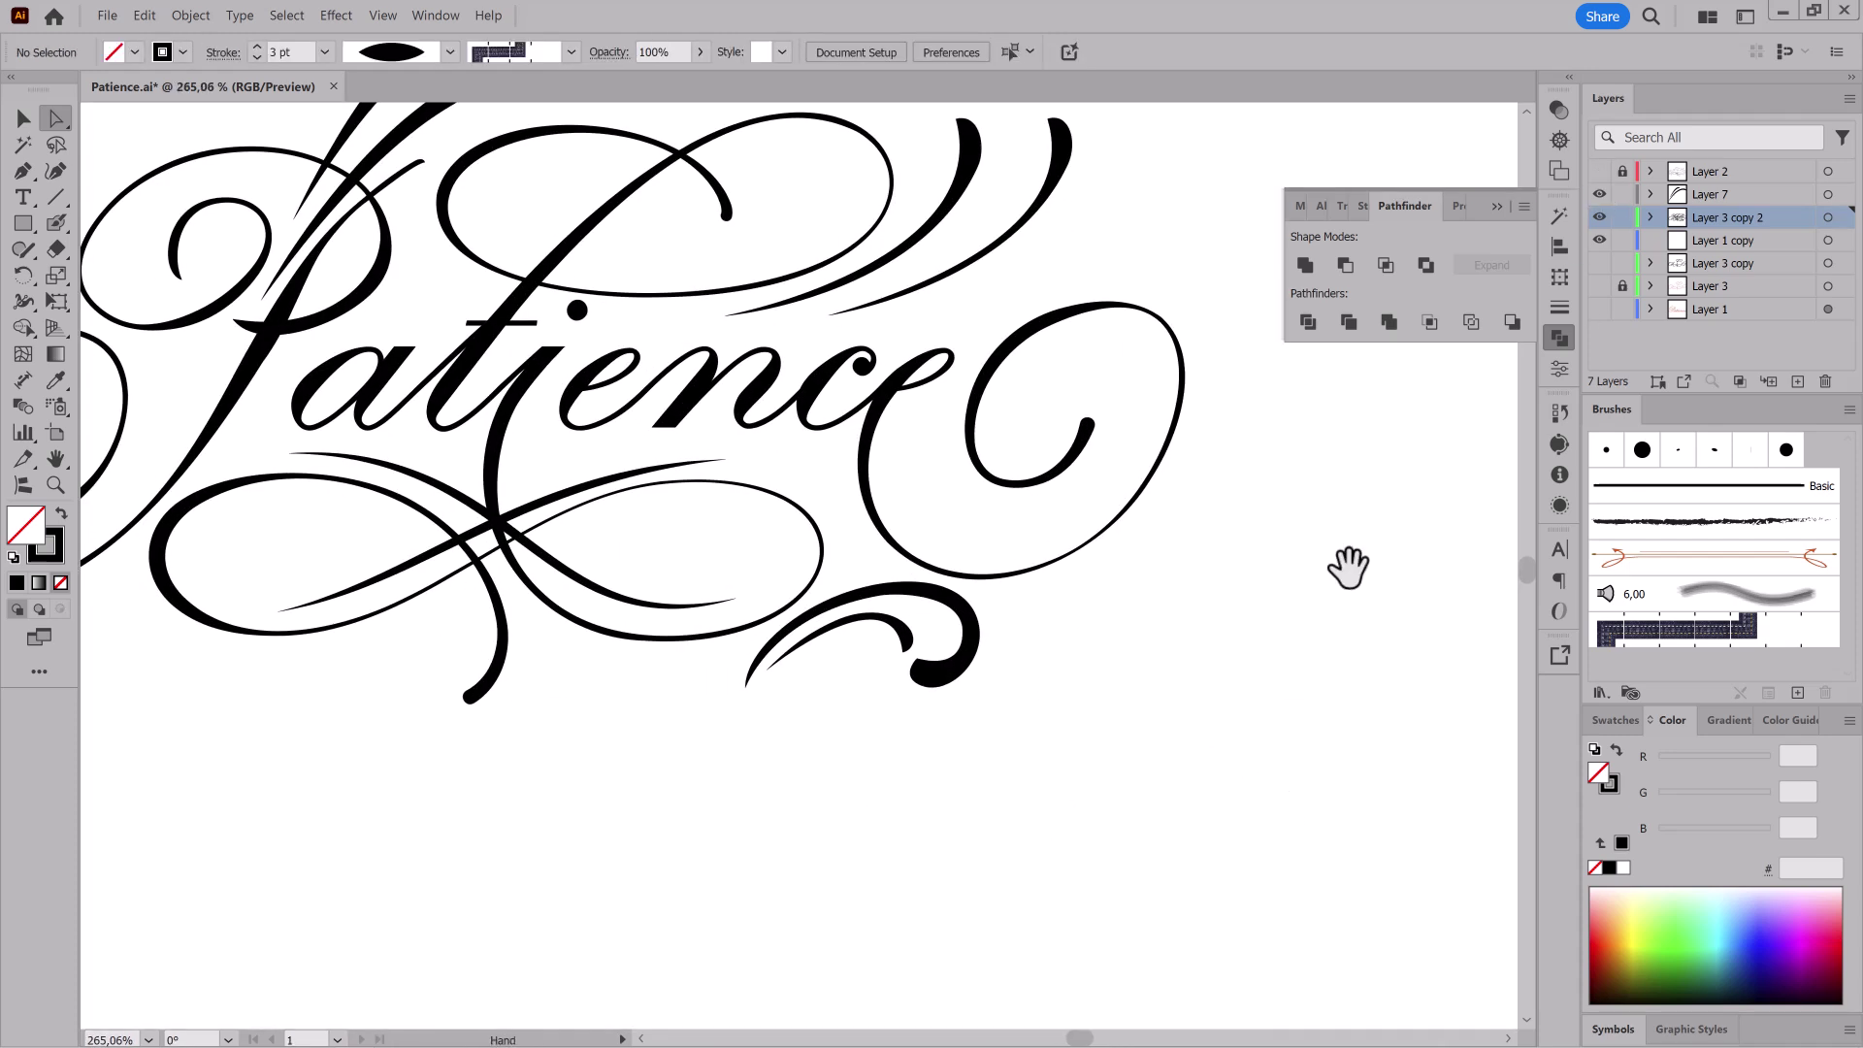
Step: Show the Layer 2 sketch and draw a round-capped curve along the upper guide stroke beneath the final e's large flourish
{"action": "left_click", "coordinate": [1601, 172]}
{"action": "mouse_move", "coordinate": [1108, 618]}
{"action": "left_mouse_down"}
{"action": "mouse_move", "coordinate": [948, 685]}
{"action": "mouse_move", "coordinate": [1106, 631]}
{"action": "left_mouse_up"}
{"action": "left_click_drag", "start_coordinate": [1105, 631], "coordinate": [1081, 709]}
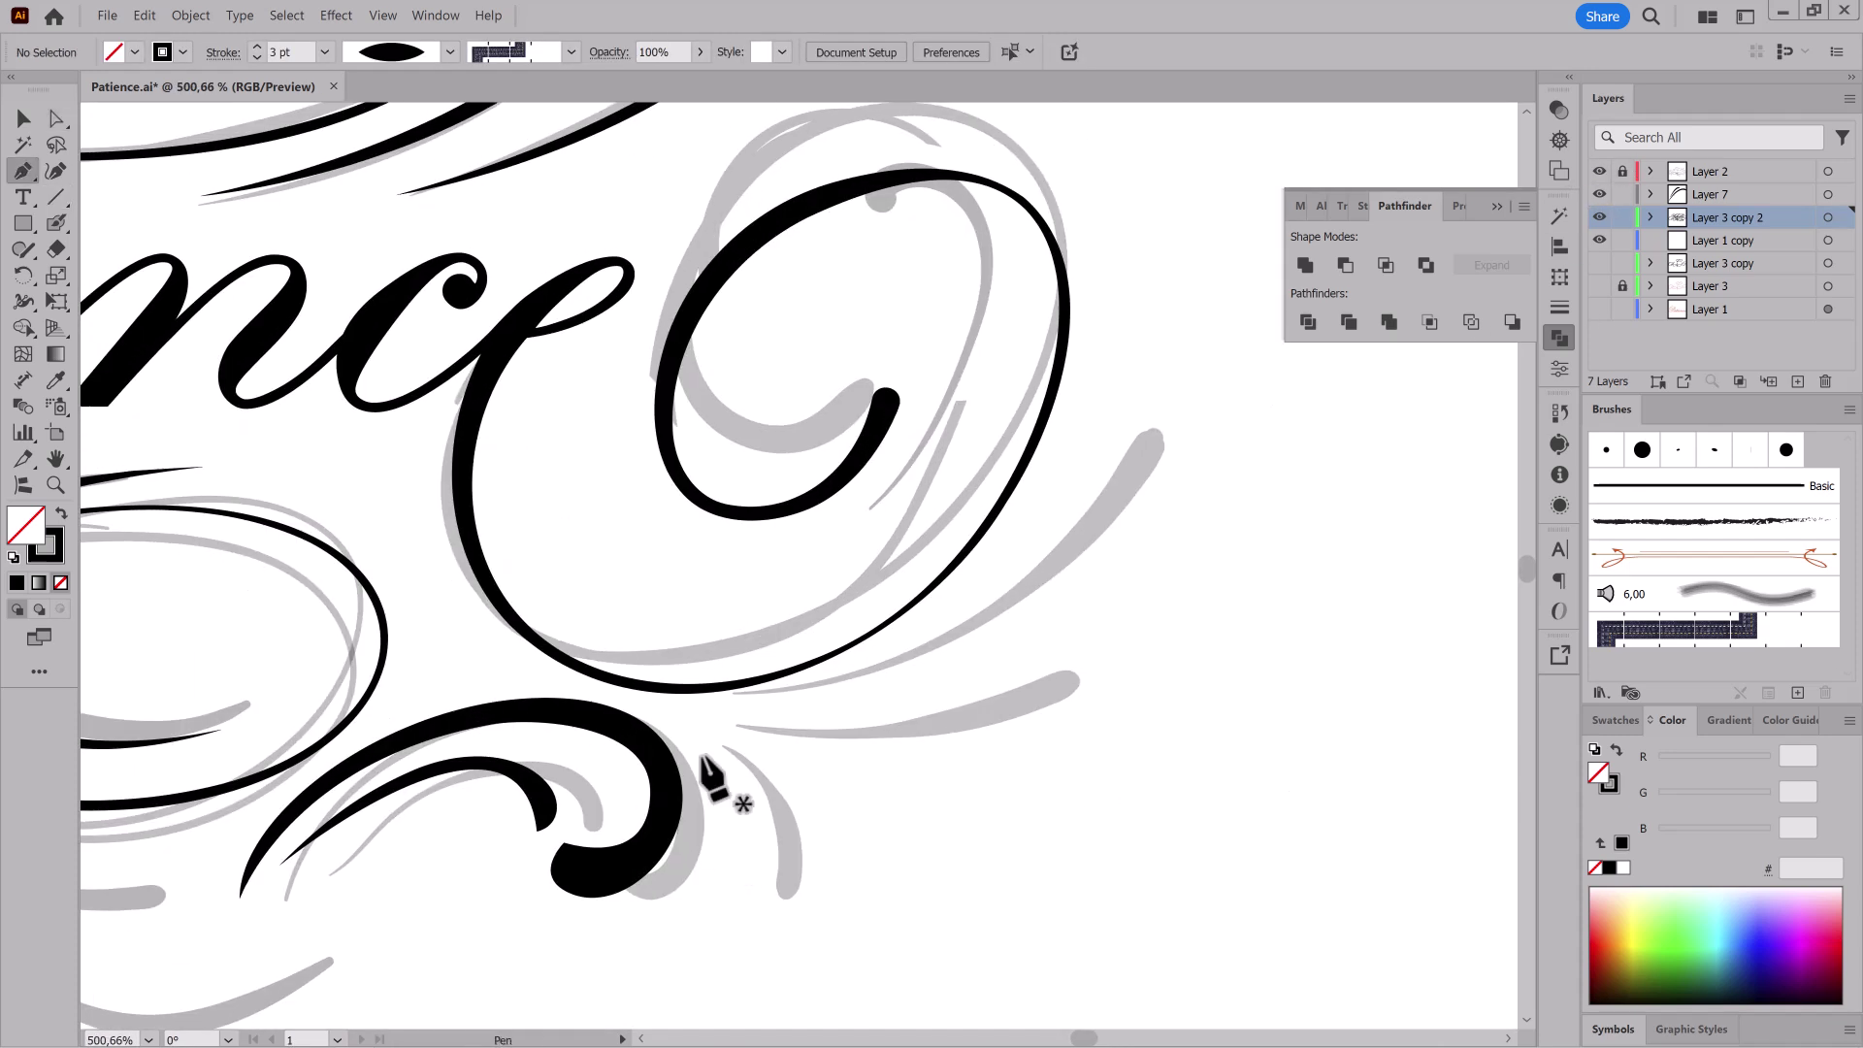
{"action": "left_click_drag", "start_coordinate": [773, 713], "coordinate": [871, 712]}
{"action": "left_click_drag", "start_coordinate": [1161, 431], "coordinate": [1209, 278]}
{"action": "left_click", "coordinate": [1557, 307]}
{"action": "left_click", "coordinate": [1393, 270]}
Step: Try a teardrop width profile at 5 pt on the new curve, then return it to a Uniform 1 pt stroke
{"action": "left_click", "coordinate": [24, 120]}
{"action": "left_click", "coordinate": [451, 52]}
{"action": "left_click", "coordinate": [393, 256]}
{"action": "left_click", "coordinate": [256, 47]}
{"action": "left_click", "coordinate": [256, 46]}
{"action": "left_click", "coordinate": [256, 47]}
{"action": "left_click", "coordinate": [256, 47]}
{"action": "left_click", "coordinate": [449, 55]}
{"action": "left_click_drag", "start_coordinate": [444, 110], "coordinate": [458, 69]}
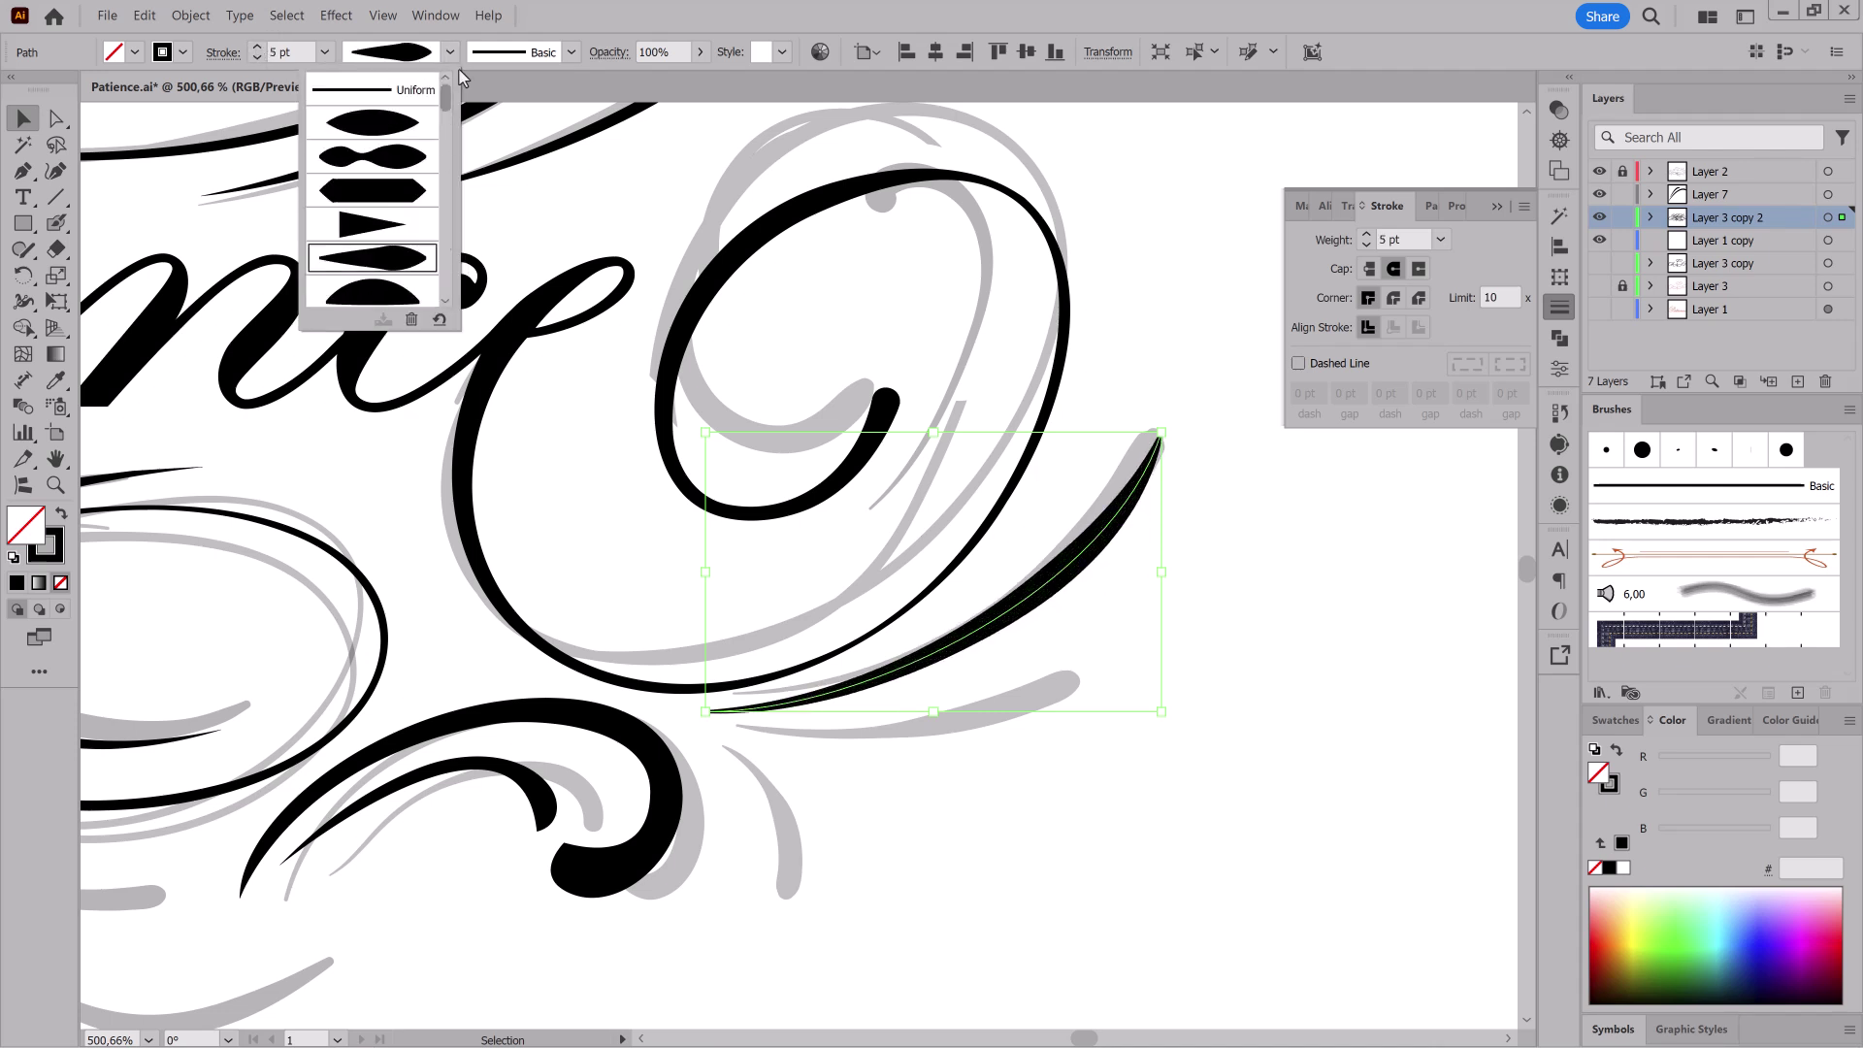
{"action": "left_click", "coordinate": [391, 94]}
{"action": "left_click", "coordinate": [258, 59]}
{"action": "left_click", "coordinate": [258, 59]}
{"action": "left_click", "coordinate": [258, 58]}
{"action": "left_click", "coordinate": [258, 59]}
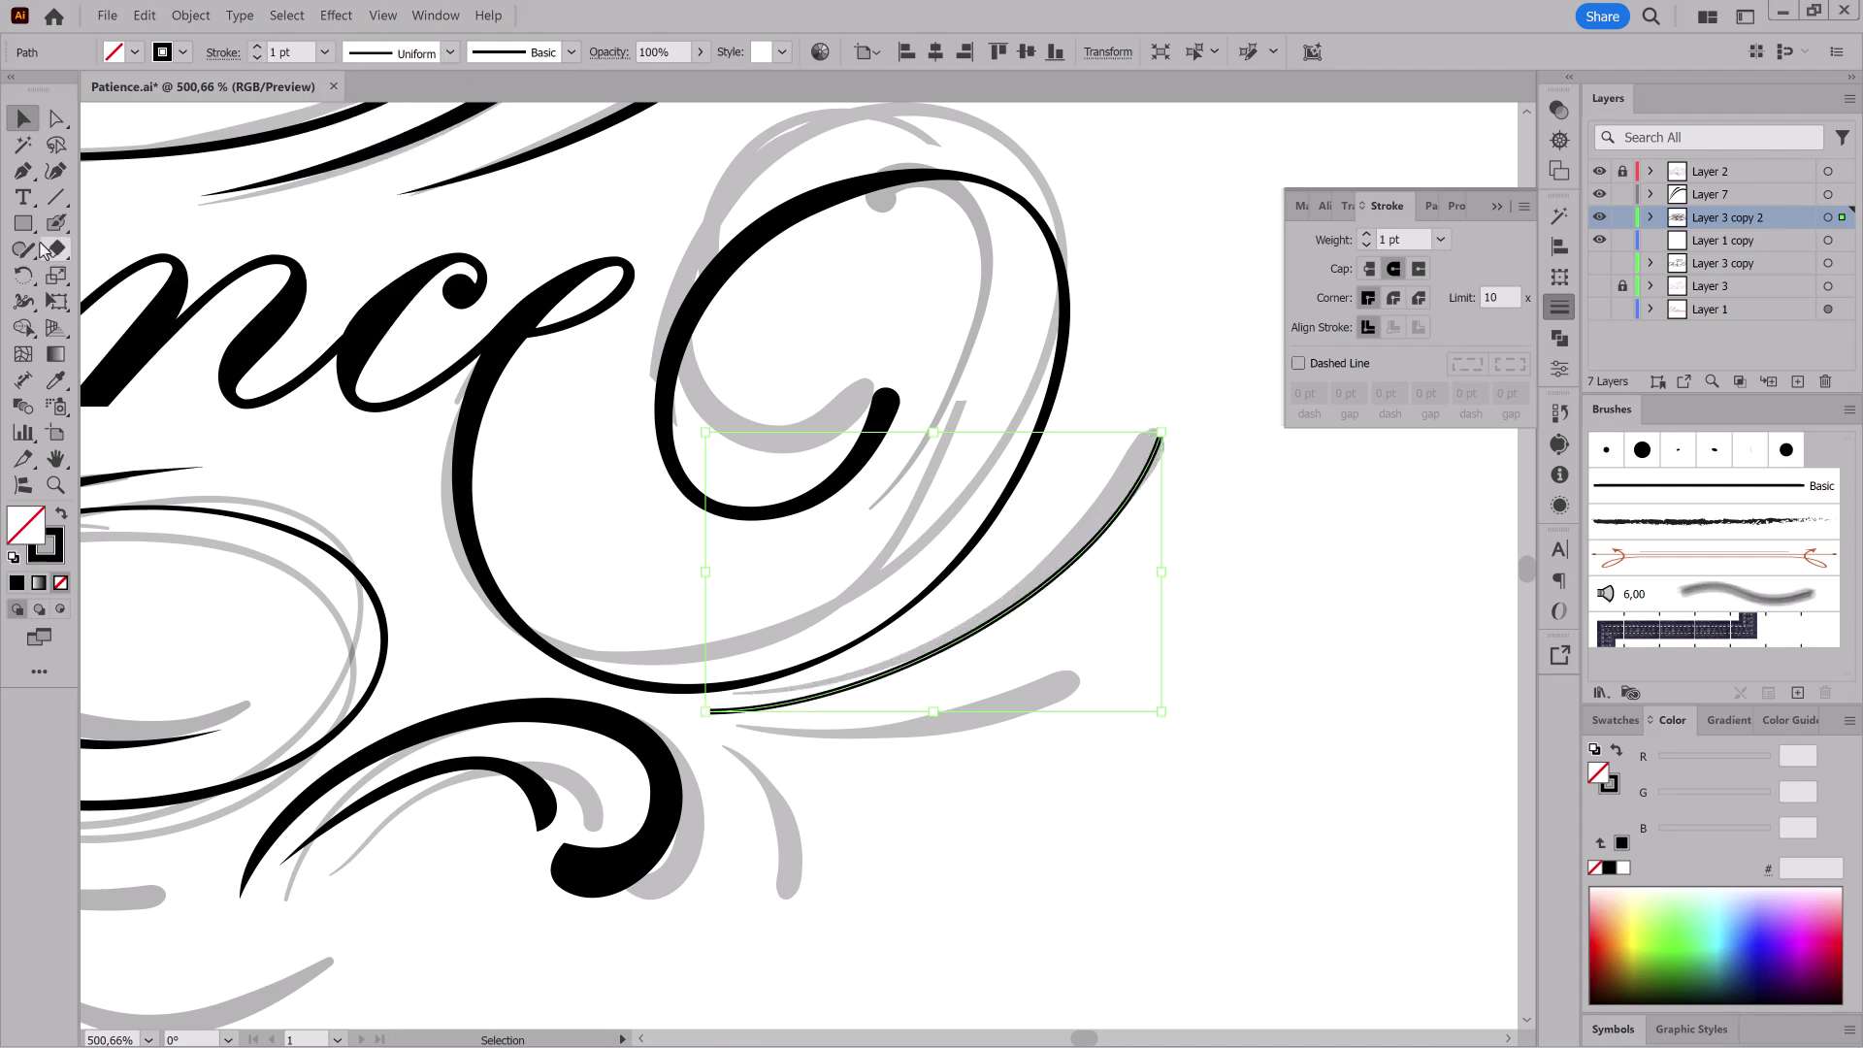
Step: Widen the curve's upper end to about 5.6 pt with the Width tool so the stroke tapers toward its lower end
{"action": "left_click", "coordinate": [23, 302]}
{"action": "left_click_drag", "start_coordinate": [1175, 432], "coordinate": [1177, 436]}
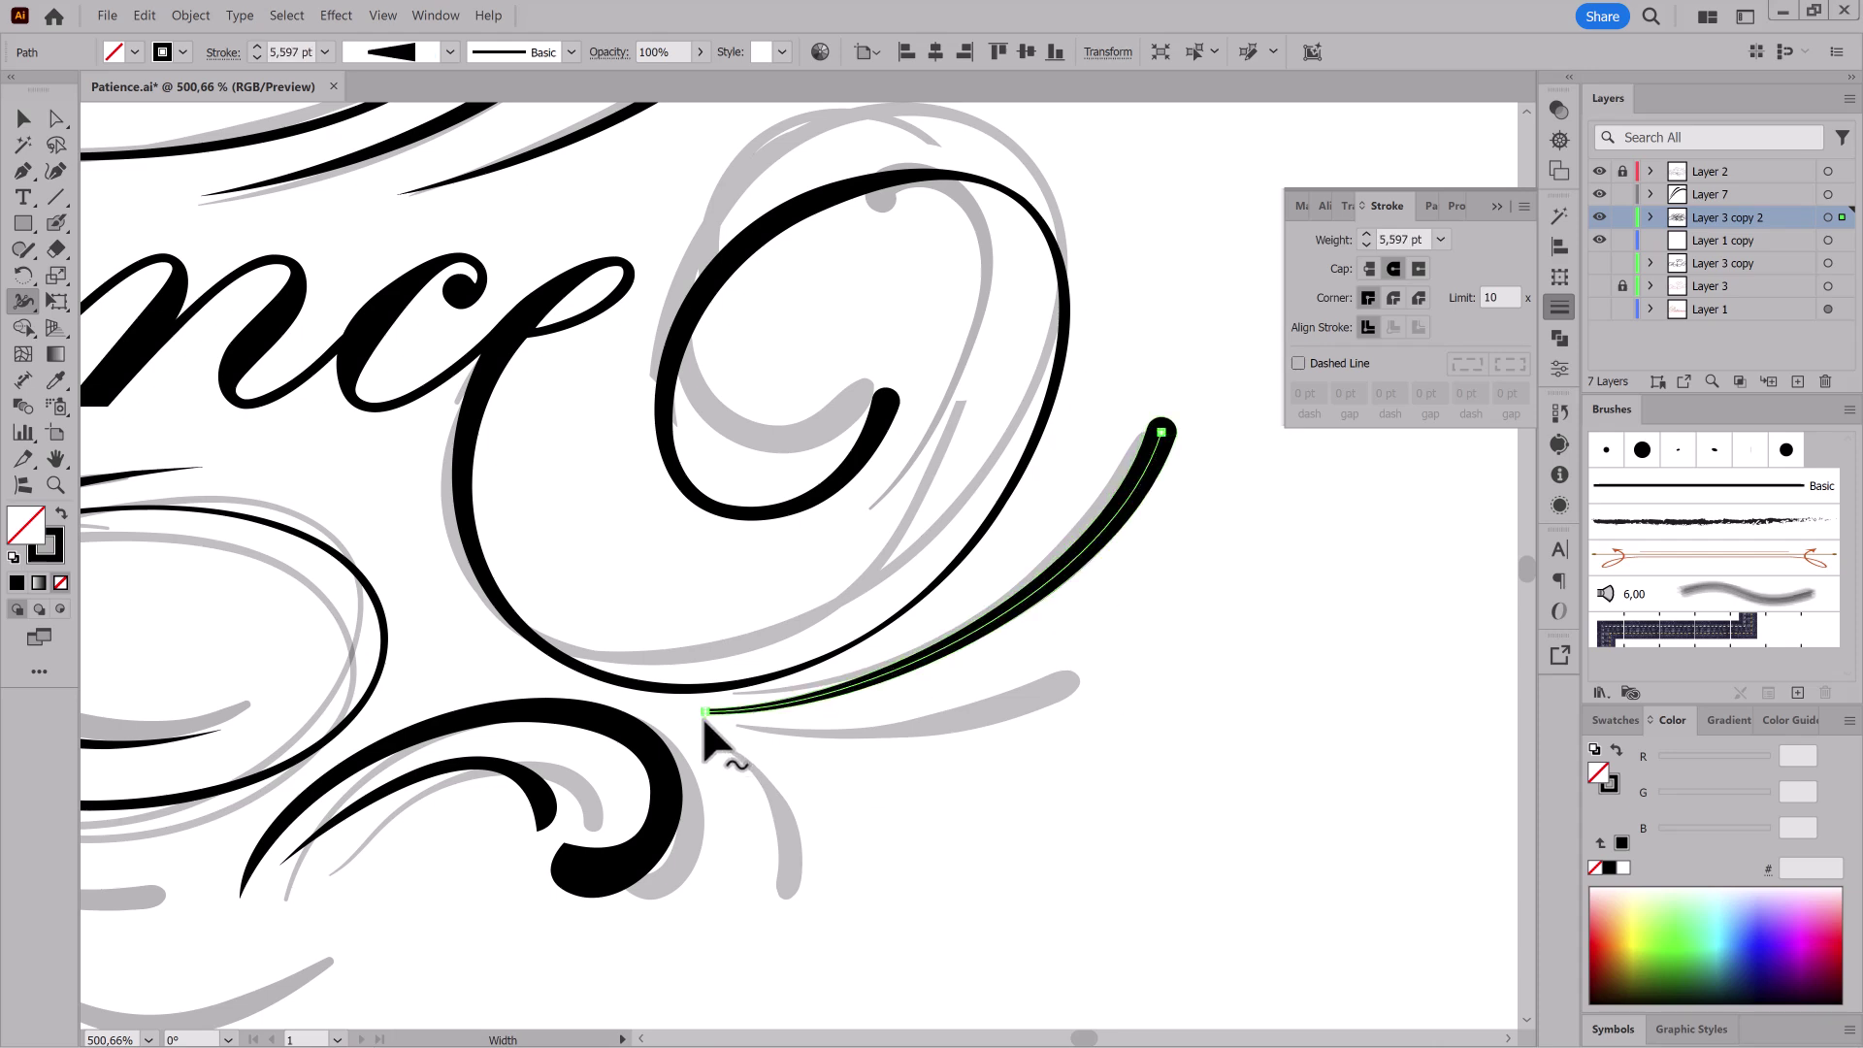
{"action": "left_click_drag", "start_coordinate": [712, 722], "coordinate": [1008, 780]}
{"action": "mouse_move", "coordinate": [661, 658]}
{"action": "left_mouse_down"}
{"action": "mouse_move", "coordinate": [663, 634]}
{"action": "mouse_move", "coordinate": [362, 640]}
{"action": "left_mouse_up"}
{"action": "left_click_drag", "start_coordinate": [823, 621], "coordinate": [1143, 497]}
Step: Duplicate the tapered stroke, scale the copy down, and rotate it toward the sketch guide below
{"action": "key", "text": "v"}
{"action": "mouse_move", "coordinate": [1033, 321]}
{"action": "left_mouse_down"}
{"action": "mouse_move", "coordinate": [1104, 436]}
{"action": "mouse_move", "coordinate": [1103, 390]}
{"action": "mouse_move", "coordinate": [1105, 419]}
{"action": "left_mouse_up"}
{"action": "mouse_move", "coordinate": [1149, 312]}
{"action": "left_mouse_down"}
{"action": "mouse_move", "coordinate": [1122, 353]}
{"action": "mouse_move", "coordinate": [853, 506]}
{"action": "left_mouse_up"}
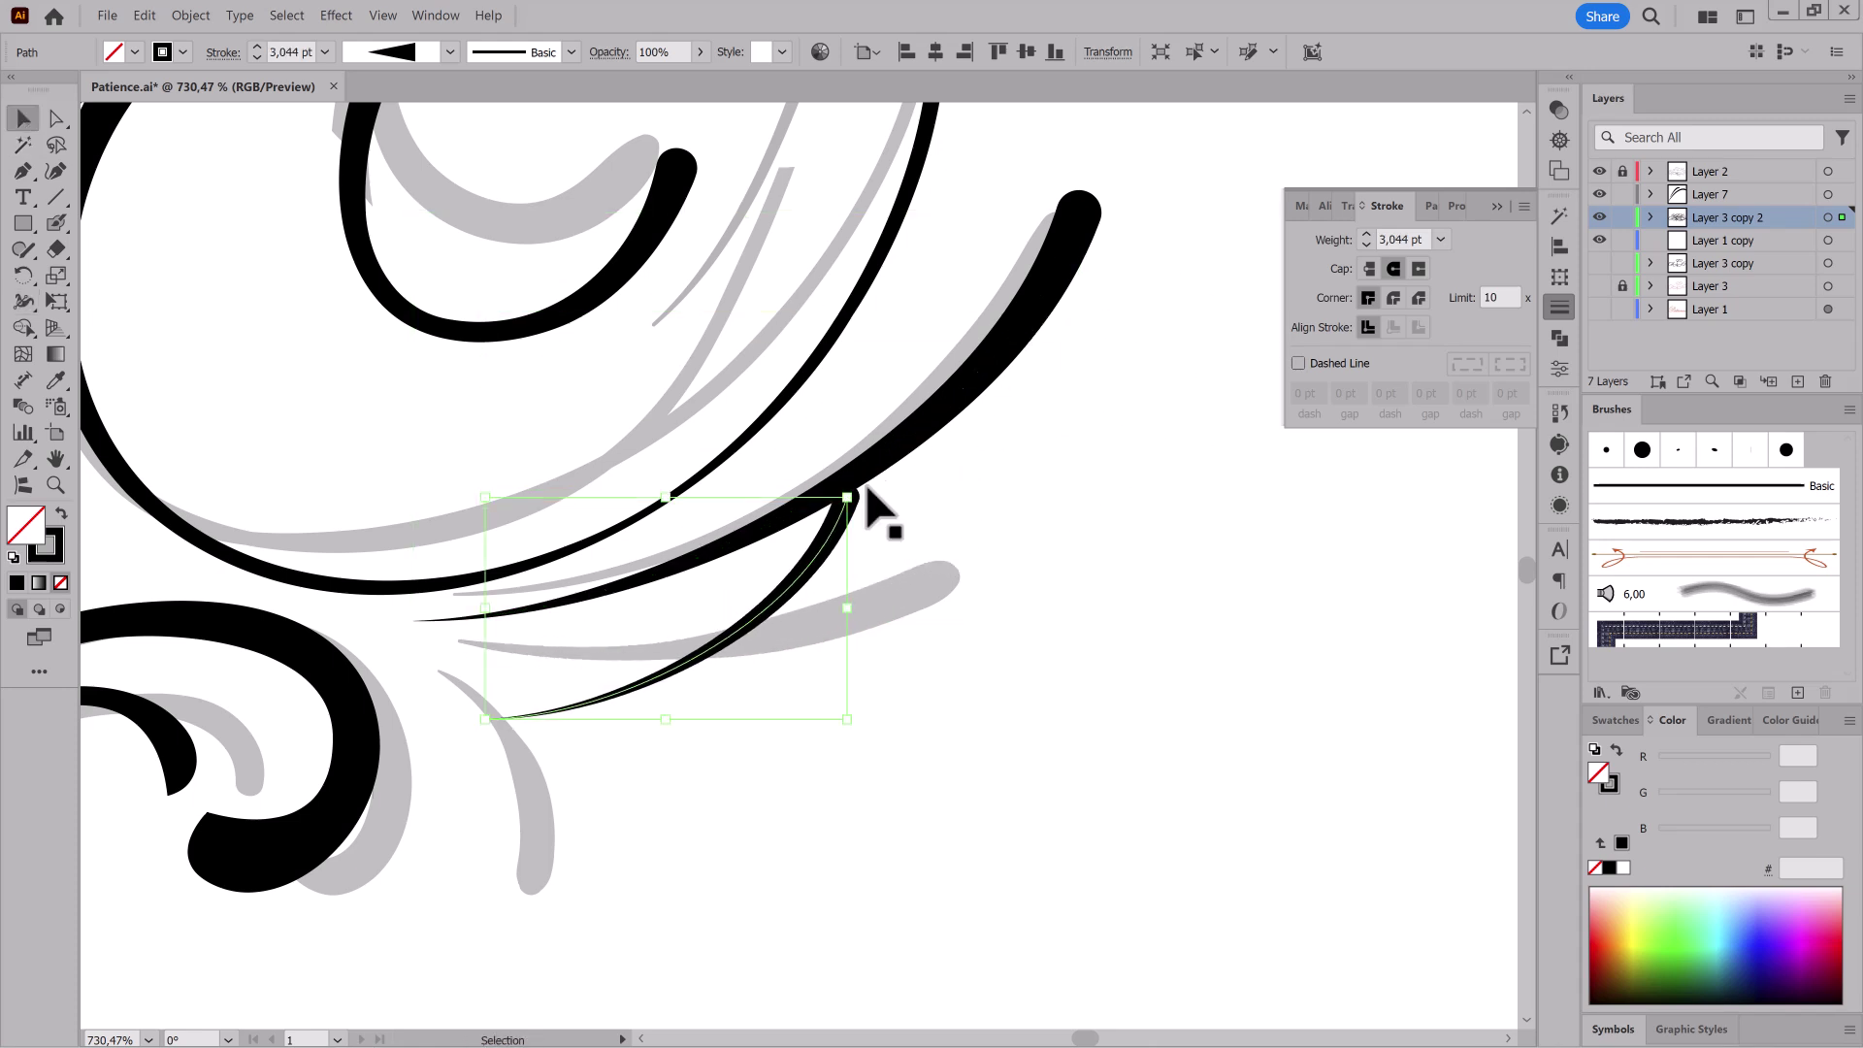
{"action": "key", "text": "r"}
{"action": "key", "text": "e"}
{"action": "left_click_drag", "start_coordinate": [918, 619], "coordinate": [999, 789]}
Step: Reshape the smaller stroke's end points and handles so it follows the lower horizontal guide
{"action": "key", "text": "a"}
{"action": "left_click_drag", "start_coordinate": [875, 572], "coordinate": [958, 571]}
{"action": "left_click_drag", "start_coordinate": [872, 675], "coordinate": [839, 633]}
{"action": "left_click_drag", "start_coordinate": [578, 691], "coordinate": [611, 680]}
{"action": "left_click_drag", "start_coordinate": [838, 632], "coordinate": [844, 644]}
Step: Duplicate the smaller stroke below, flip the copy, and scale and rotate it onto the short downward guide
{"action": "left_click_drag", "start_coordinate": [966, 765], "coordinate": [1188, 674]}
{"action": "left_click_drag", "start_coordinate": [1094, 525], "coordinate": [1086, 662]}
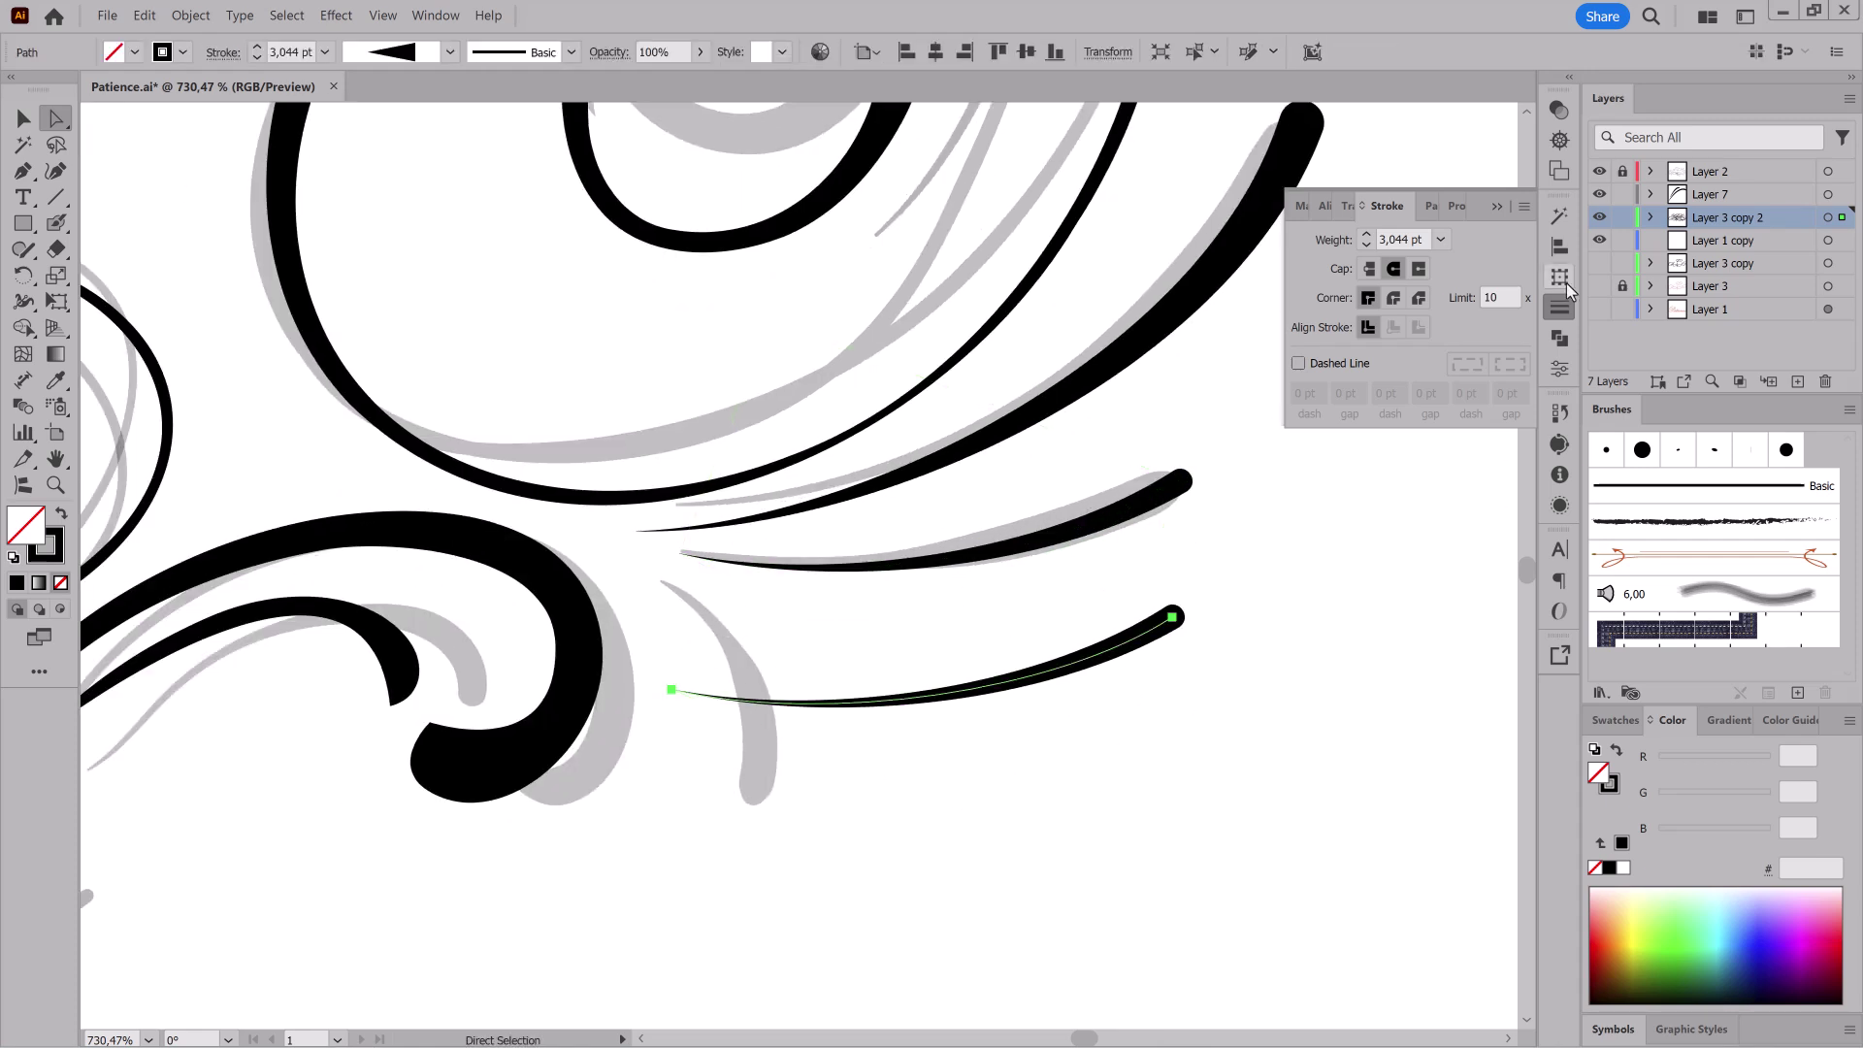
{"action": "left_click", "coordinate": [1559, 278]}
{"action": "left_click", "coordinate": [1524, 207]}
{"action": "left_click", "coordinate": [1573, 258]}
{"action": "left_click", "coordinate": [55, 302]}
{"action": "left_click_drag", "start_coordinate": [1124, 585], "coordinate": [881, 723]}
{"action": "left_click_drag", "start_coordinate": [915, 842], "coordinate": [839, 884]}
{"action": "mouse_move", "coordinate": [849, 804]}
{"action": "left_mouse_down"}
{"action": "mouse_move", "coordinate": [784, 807]}
{"action": "mouse_move", "coordinate": [782, 854]}
{"action": "left_mouse_up"}
Step: Move the short downward stroke's lower end and adjust its handle into a smooth outward bow
{"action": "left_click", "coordinate": [56, 118]}
{"action": "left_click_drag", "start_coordinate": [781, 852], "coordinate": [731, 820]}
{"action": "left_click_drag", "start_coordinate": [718, 703], "coordinate": [773, 707]}
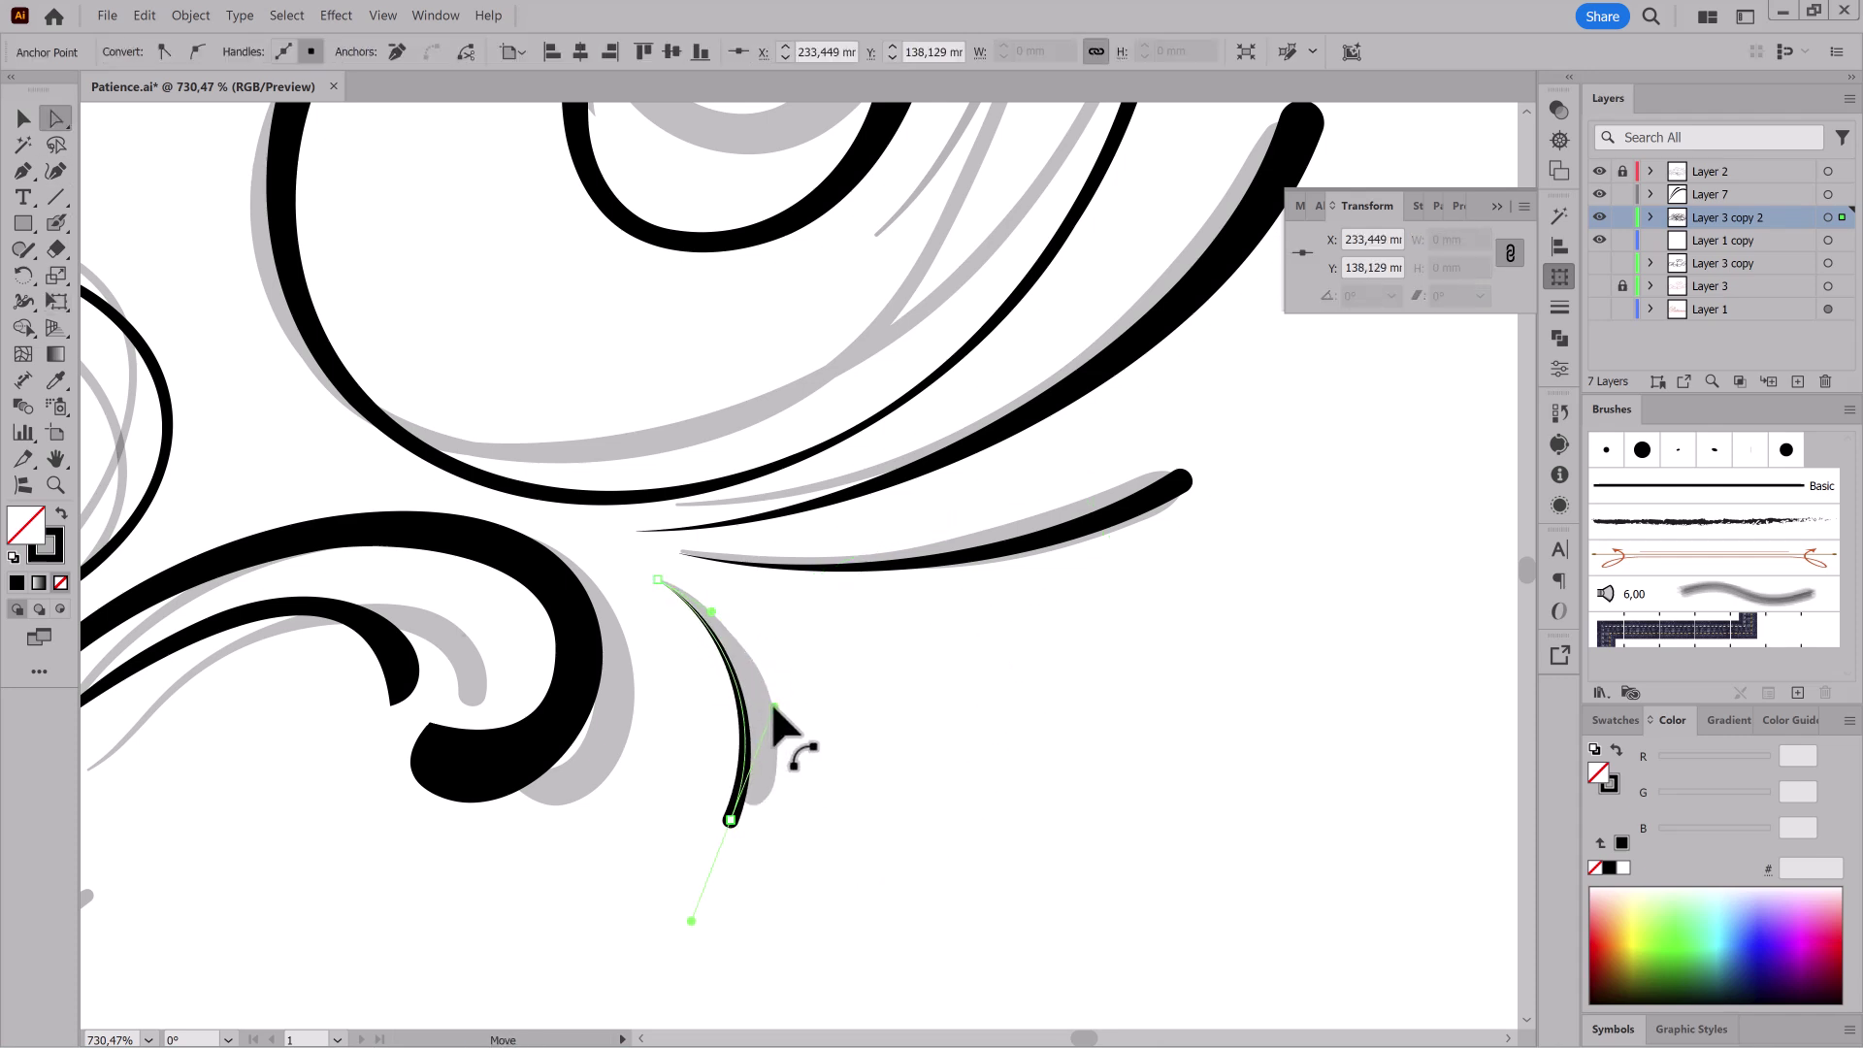
Step: Hide the Layer 2 sketch and adjust the position and angle of the short downward stroke beside the curled accent
{"action": "left_click", "coordinate": [1600, 171]}
{"action": "scroll", "coordinate": [1046, 776], "scroll_direction": "down", "scroll_amount": 5}
{"action": "scroll", "coordinate": [1047, 794], "scroll_direction": "up", "scroll_amount": 3}
{"action": "key", "text": "v"}
{"action": "left_click", "coordinate": [1007, 777]}
{"action": "left_click_drag", "start_coordinate": [914, 738], "coordinate": [885, 736]}
{"action": "left_click_drag", "start_coordinate": [894, 759], "coordinate": [876, 752]}
Step: Adjust the angle and position of the two long tapered strokes so they fan out beneath the e's flourish
{"action": "left_click", "coordinate": [1139, 563]}
{"action": "left_click_drag", "start_coordinate": [1189, 554], "coordinate": [1188, 571]}
{"action": "left_click_drag", "start_coordinate": [1124, 583], "coordinate": [1103, 623]}
{"action": "left_click", "coordinate": [1142, 484]}
{"action": "left_click_drag", "start_coordinate": [1253, 334], "coordinate": [1260, 348]}
{"action": "left_click_drag", "start_coordinate": [1207, 428], "coordinate": [1211, 442]}
{"action": "left_click", "coordinate": [1085, 626]}
{"action": "left_click_drag", "start_coordinate": [1171, 775], "coordinate": [743, 784]}
{"action": "left_click_drag", "start_coordinate": [1149, 879], "coordinate": [1335, 854]}
{"action": "left_click_drag", "start_coordinate": [1141, 715], "coordinate": [1269, 679]}
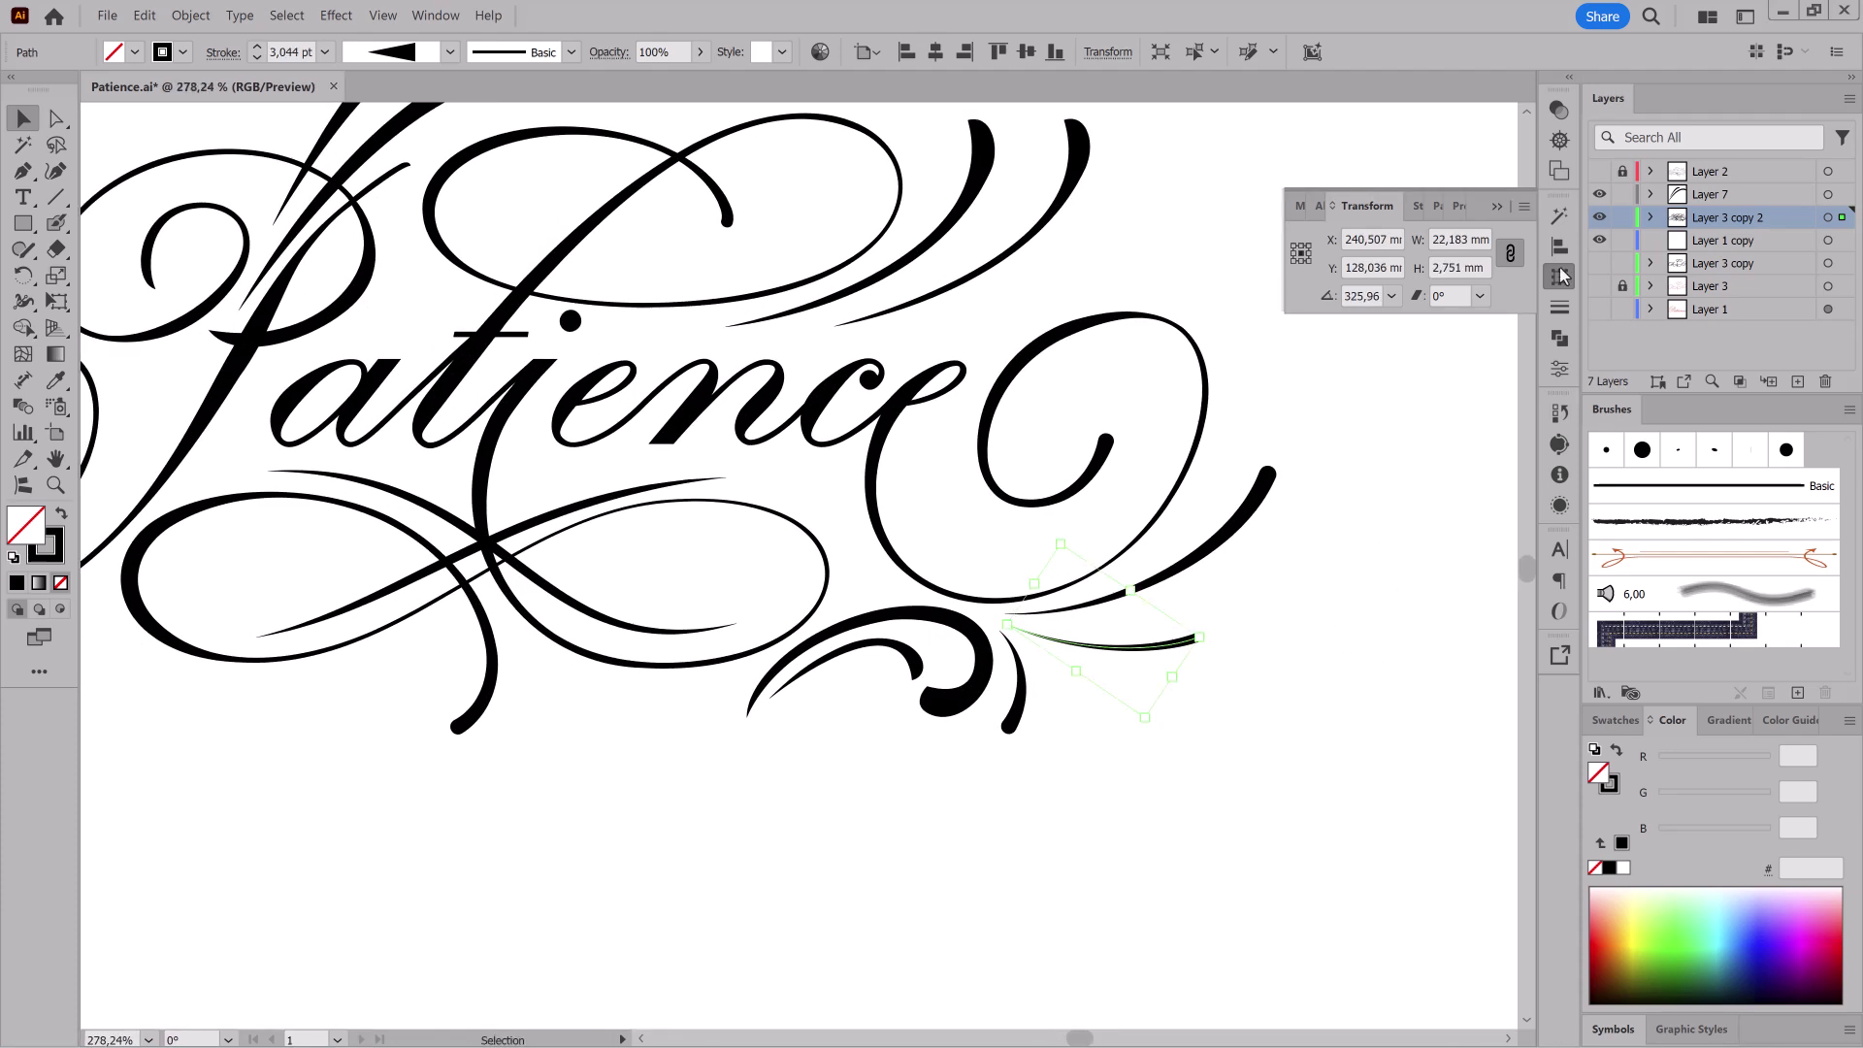
Step: Show the Layer 2 sketch and set the two long tapered strokes beneath the e's flourish to 5 pt
{"action": "left_click", "coordinate": [1600, 171]}
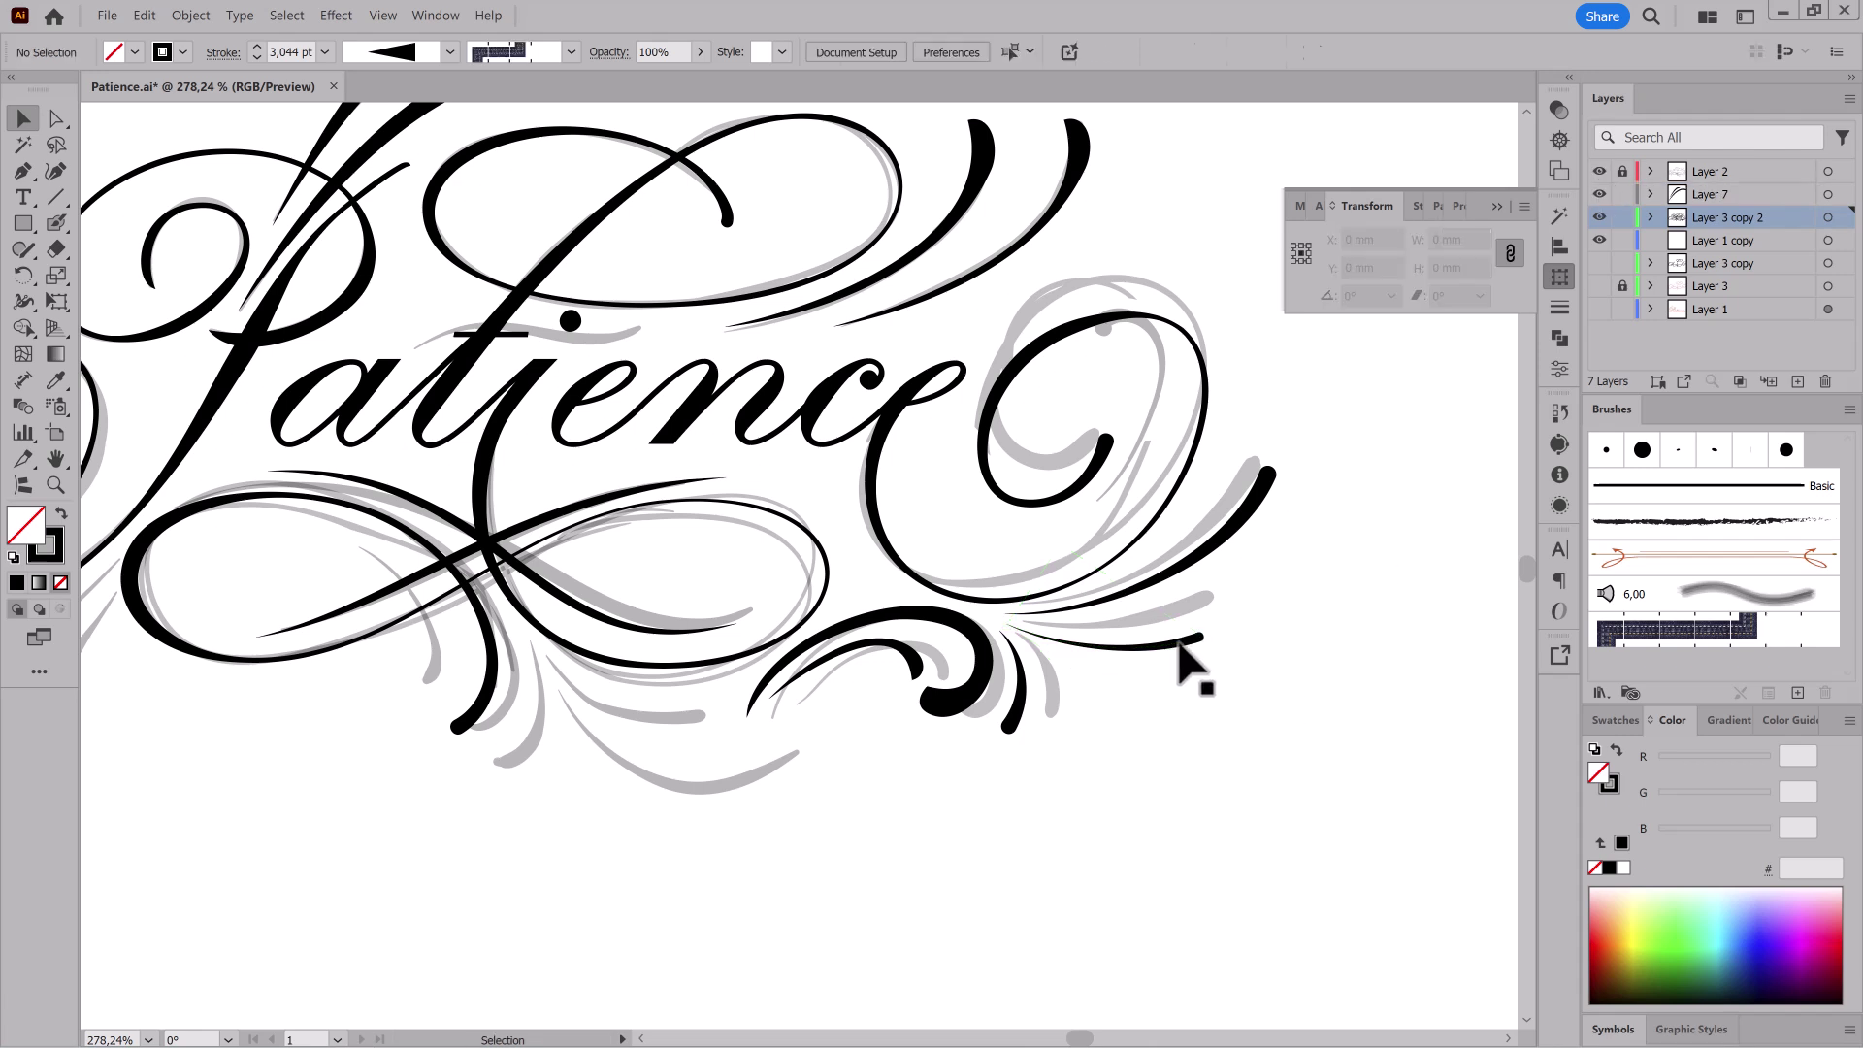
{"action": "left_click", "coordinate": [1214, 539]}
{"action": "left_click", "coordinate": [1015, 713]}
{"action": "left_click", "coordinate": [326, 52]}
{"action": "left_click", "coordinate": [351, 244]}
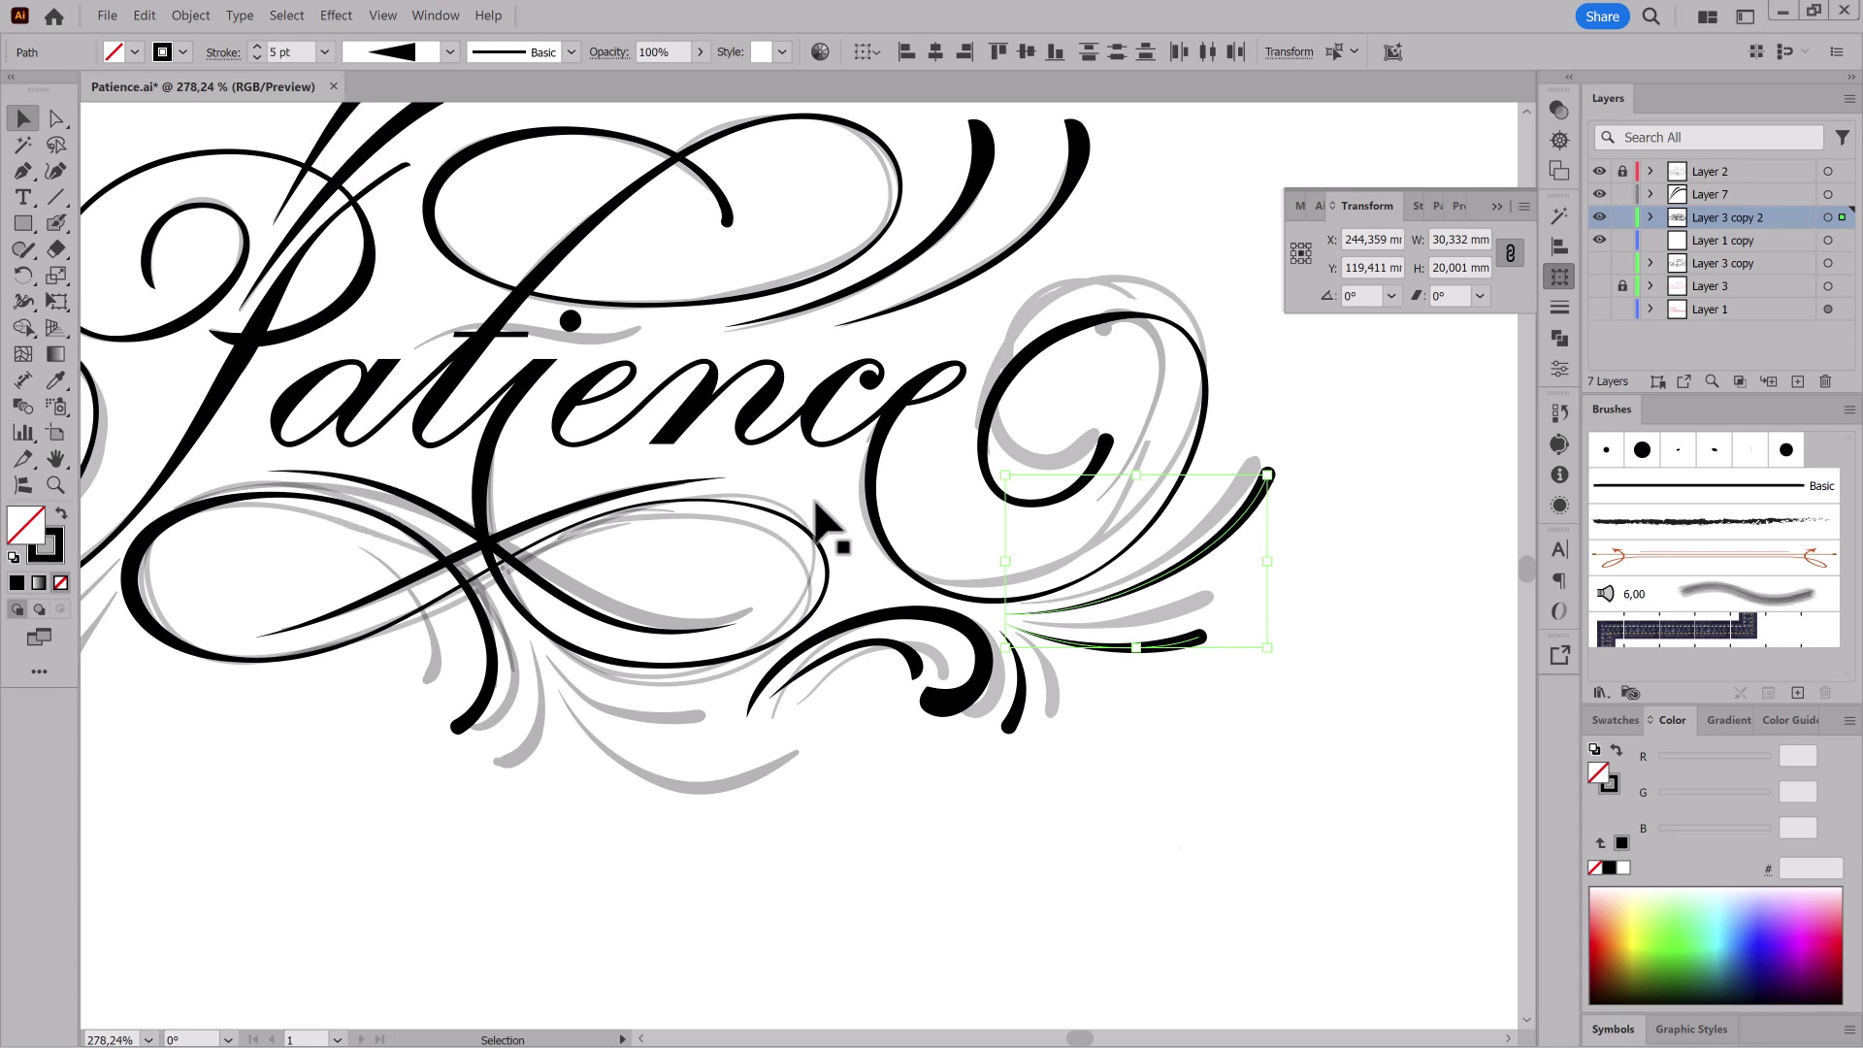
{"action": "left_click", "coordinate": [1162, 857]}
Step: Draw a curve about 25 mm wide and 11 mm high beneath the right lower loop with the Pen tool
{"action": "left_click_drag", "start_coordinate": [844, 889], "coordinate": [1042, 863]}
{"action": "left_click_drag", "start_coordinate": [718, 794], "coordinate": [801, 794]}
{"action": "left_click_drag", "start_coordinate": [801, 794], "coordinate": [876, 816]}
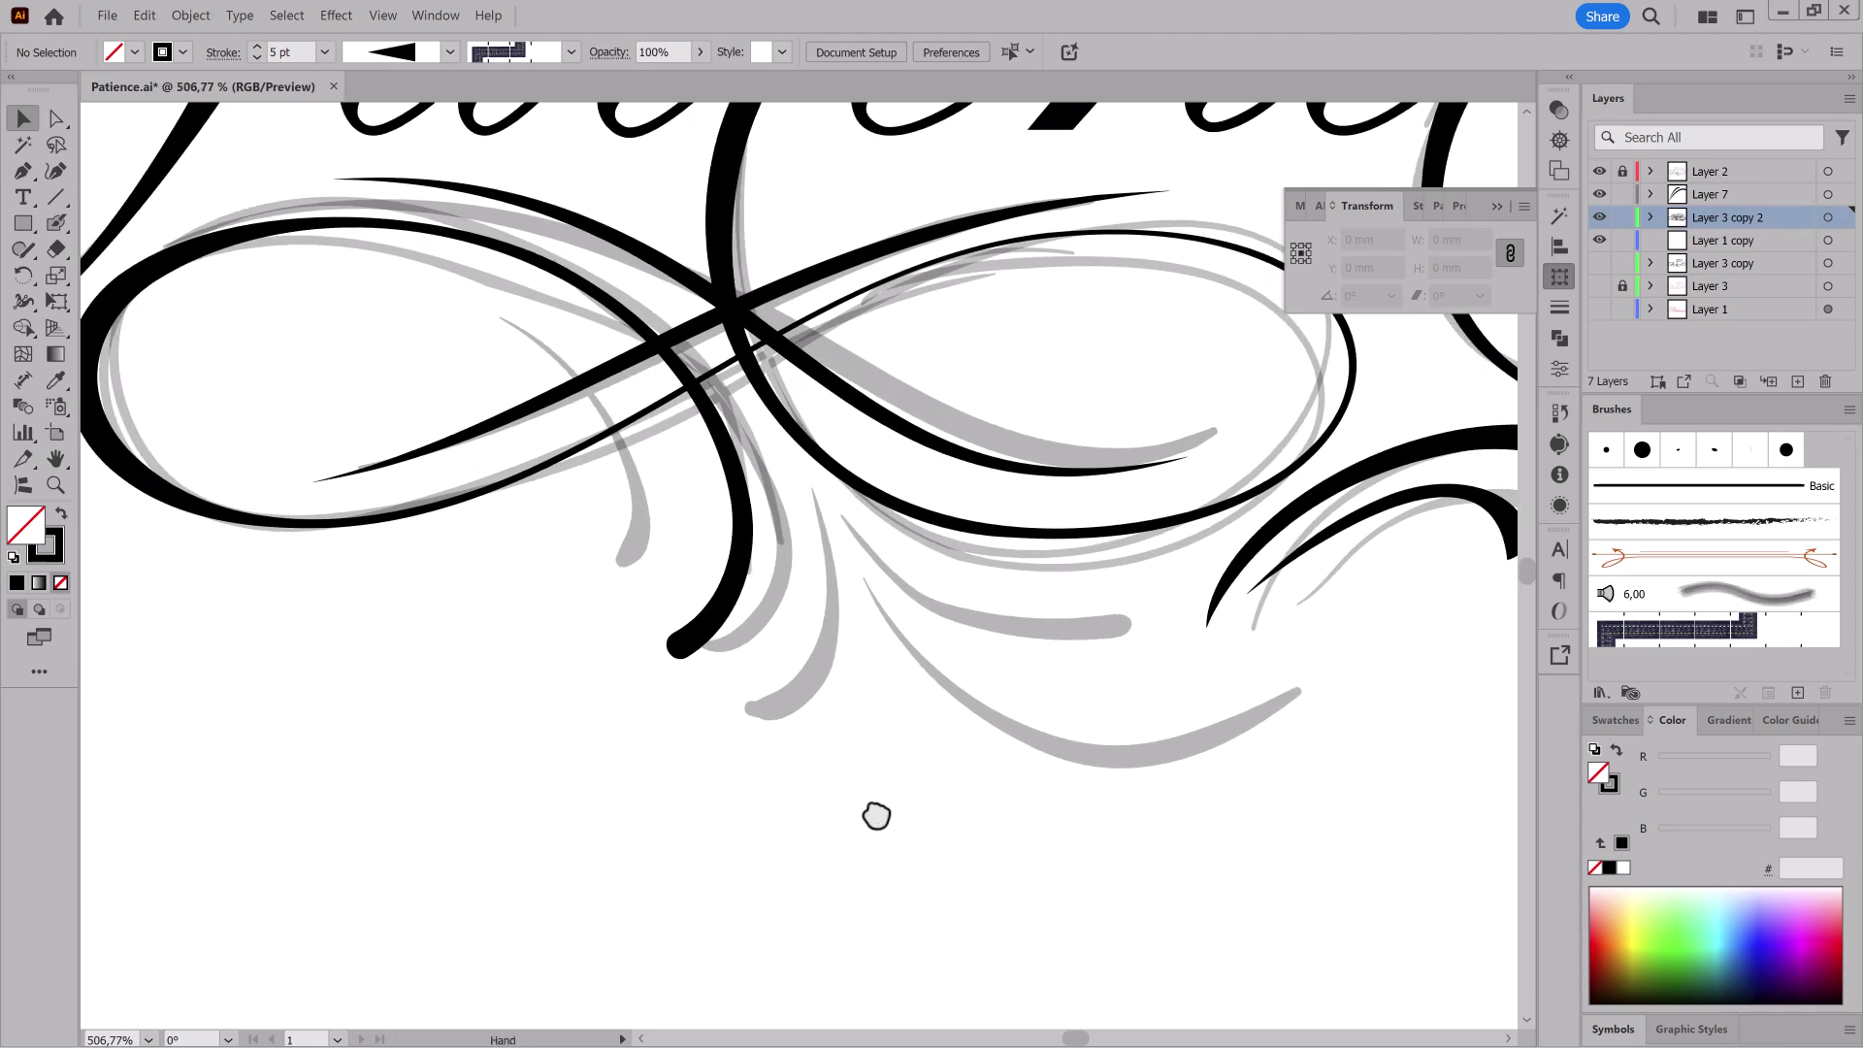
{"action": "left_click_drag", "start_coordinate": [1006, 538], "coordinate": [969, 498]}
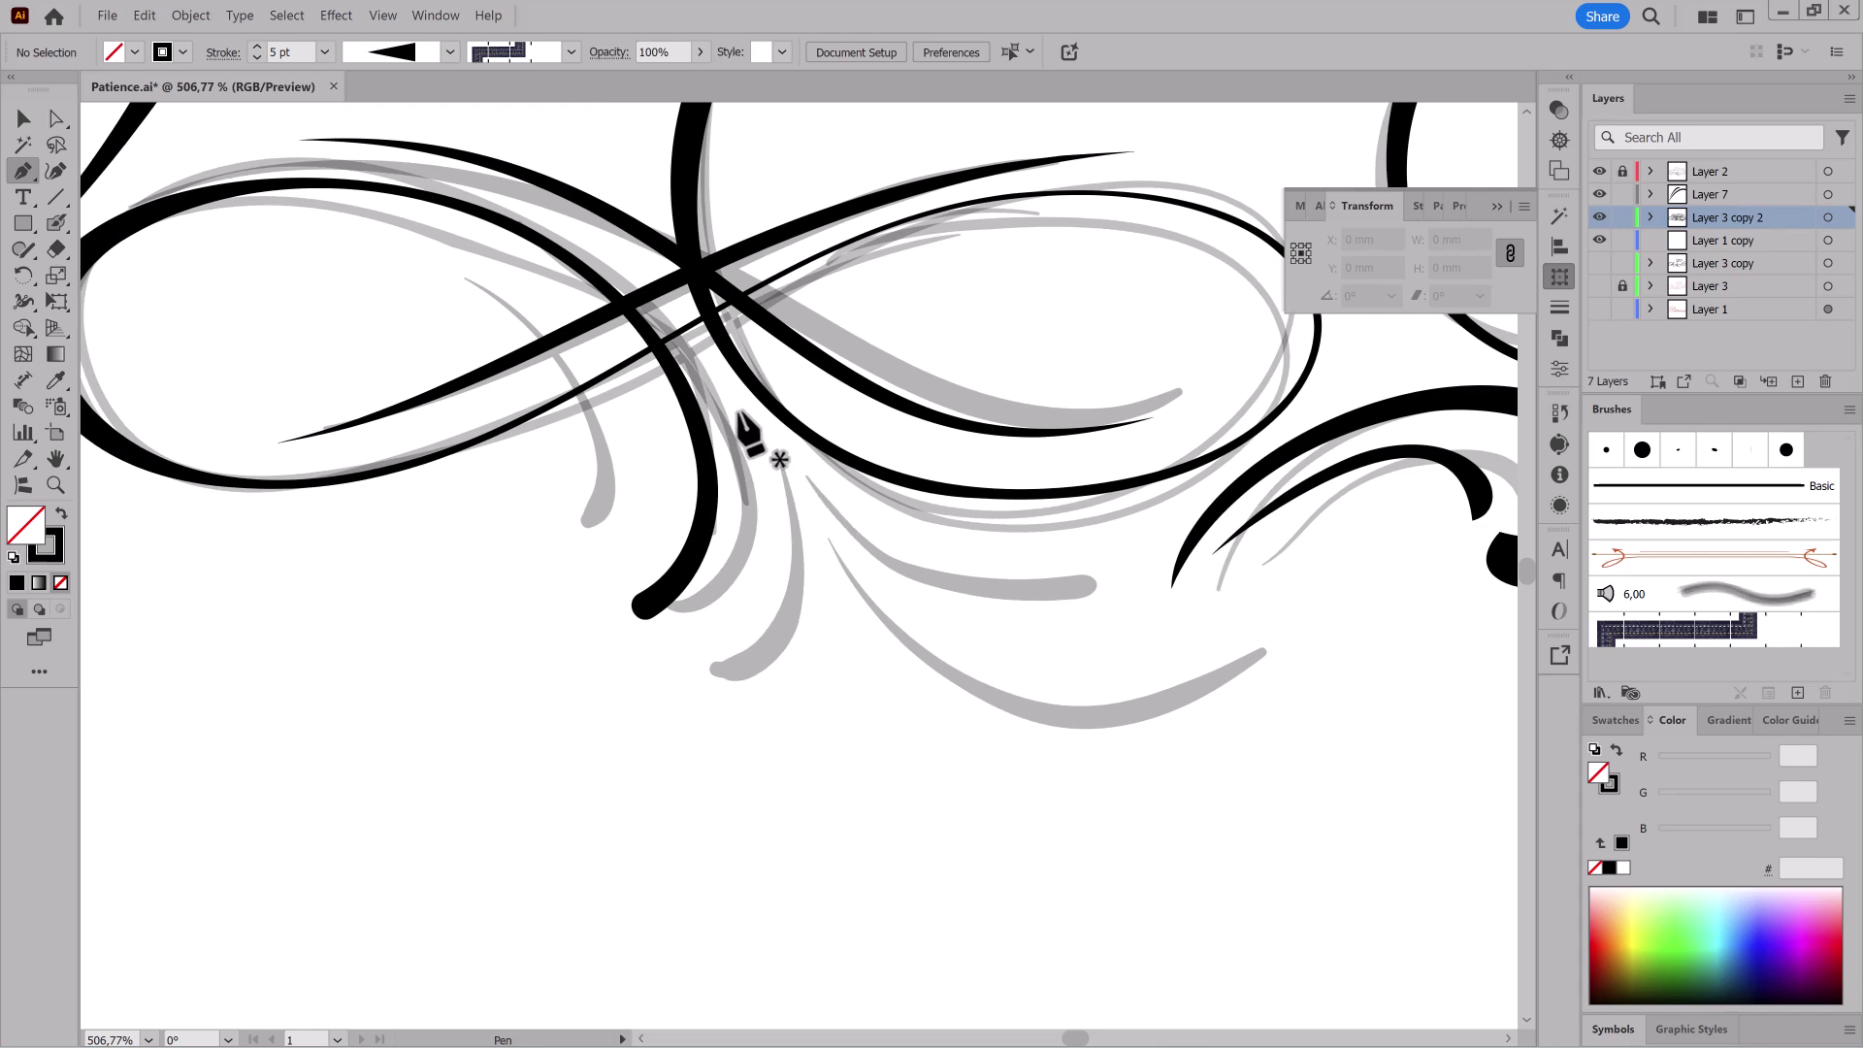
{"action": "left_click", "coordinate": [784, 484]}
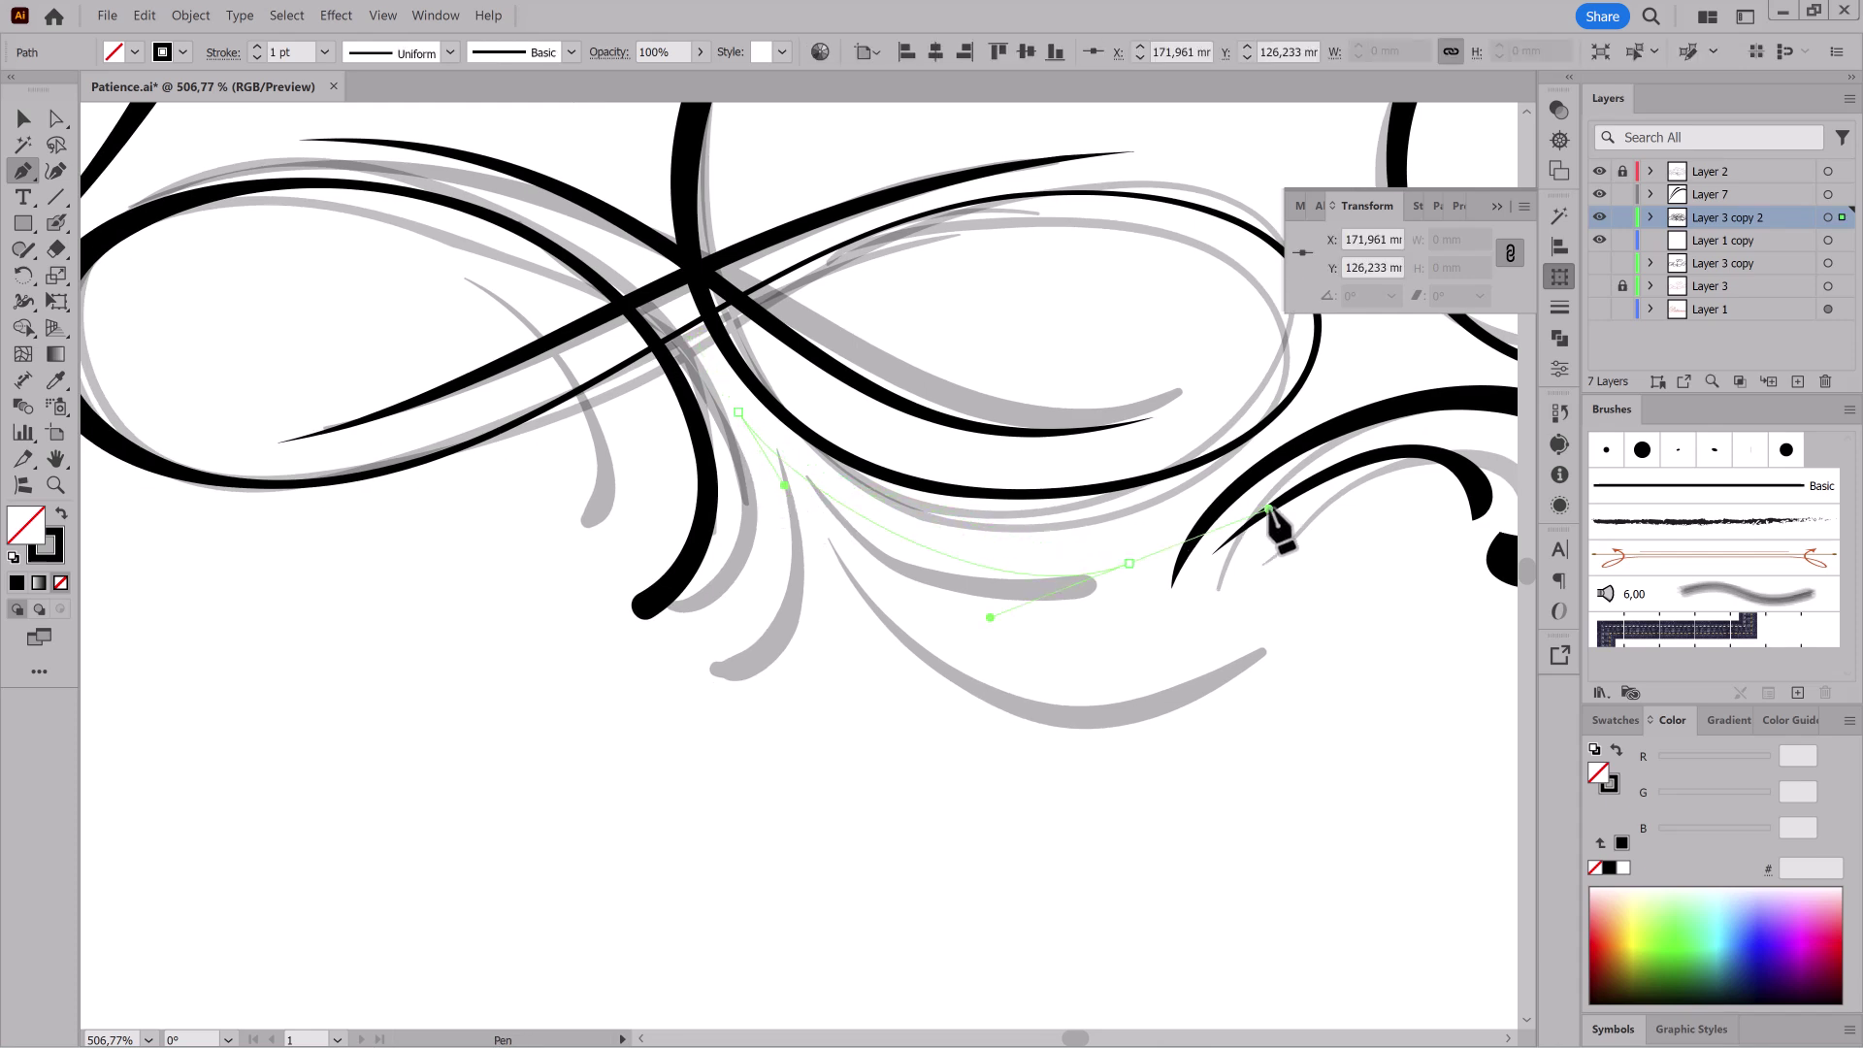
{"action": "left_click_drag", "start_coordinate": [1298, 525], "coordinate": [1292, 504]}
{"action": "left_click", "coordinate": [23, 122]}
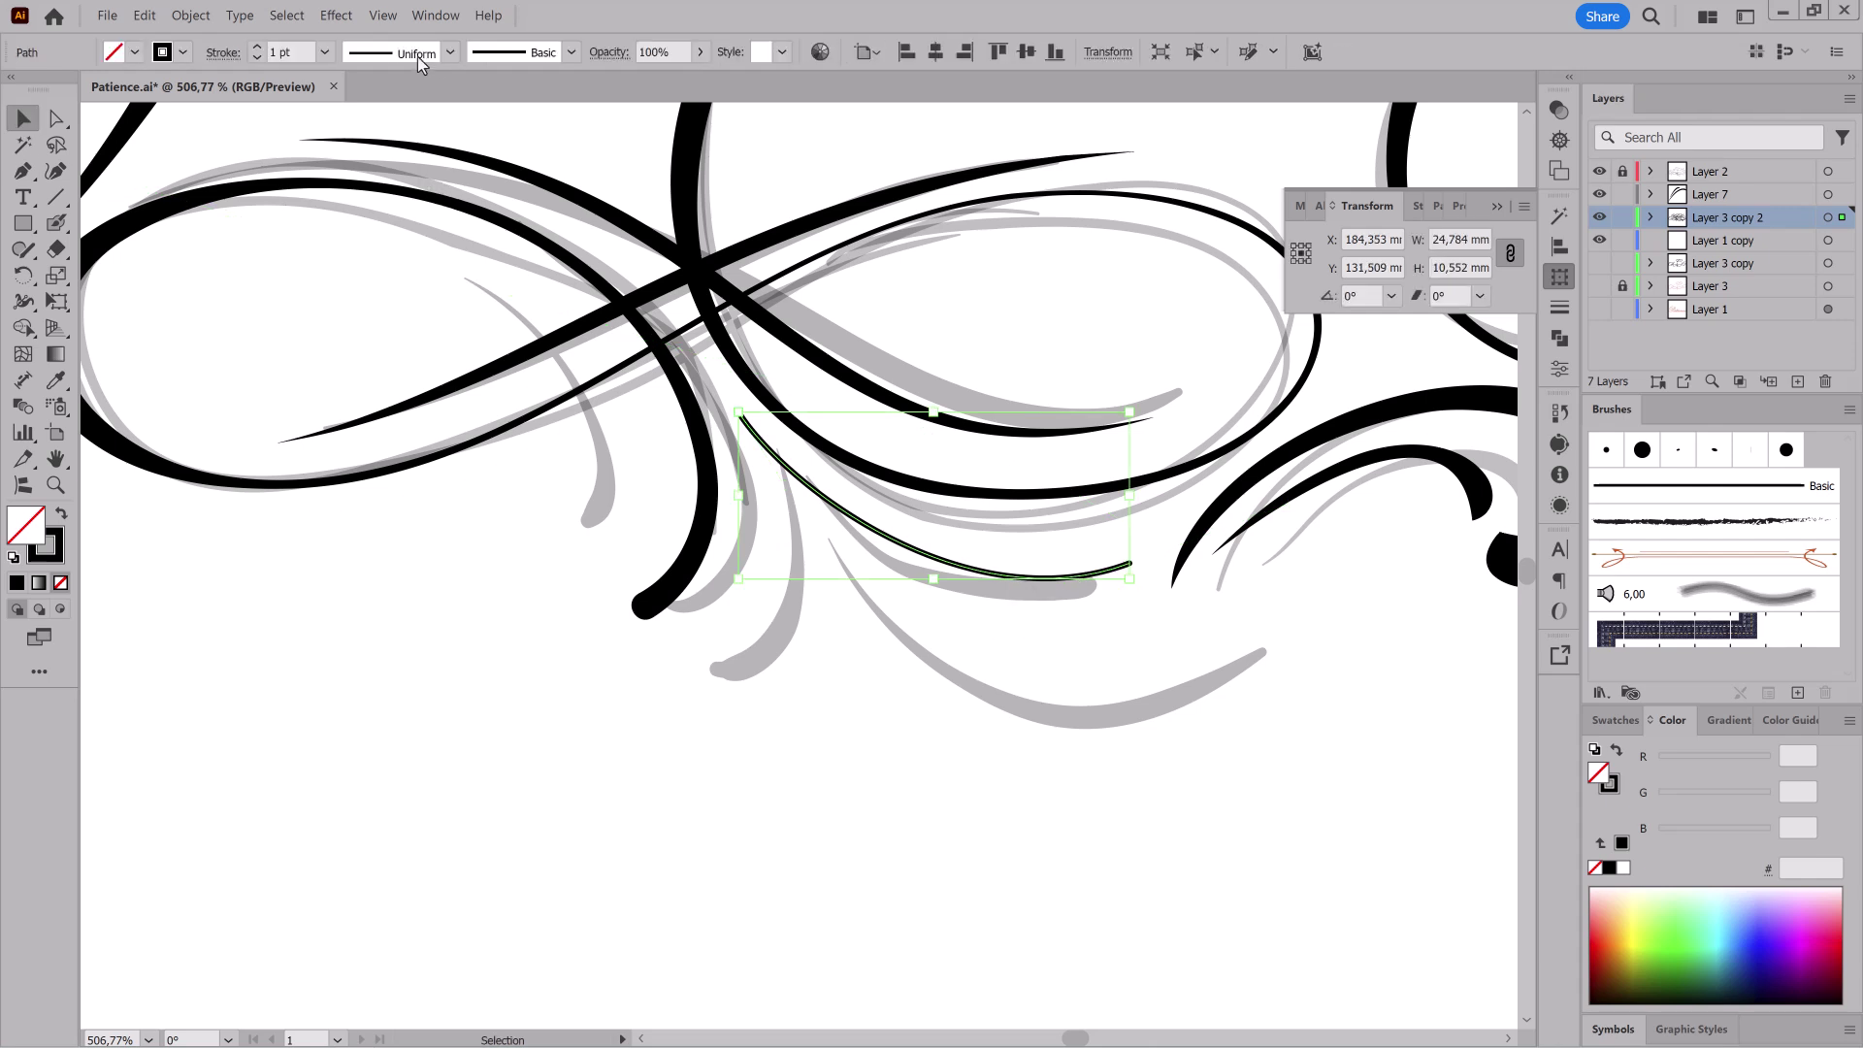
Step: Apply the triangular tapering width profile to the new curve at a stroke weight of 4 pt
{"action": "left_click", "coordinate": [450, 52]}
{"action": "mouse_move", "coordinate": [446, 97]}
{"action": "left_mouse_down"}
{"action": "mouse_move", "coordinate": [445, 281]}
{"action": "mouse_move", "coordinate": [445, 92]}
{"action": "left_mouse_up"}
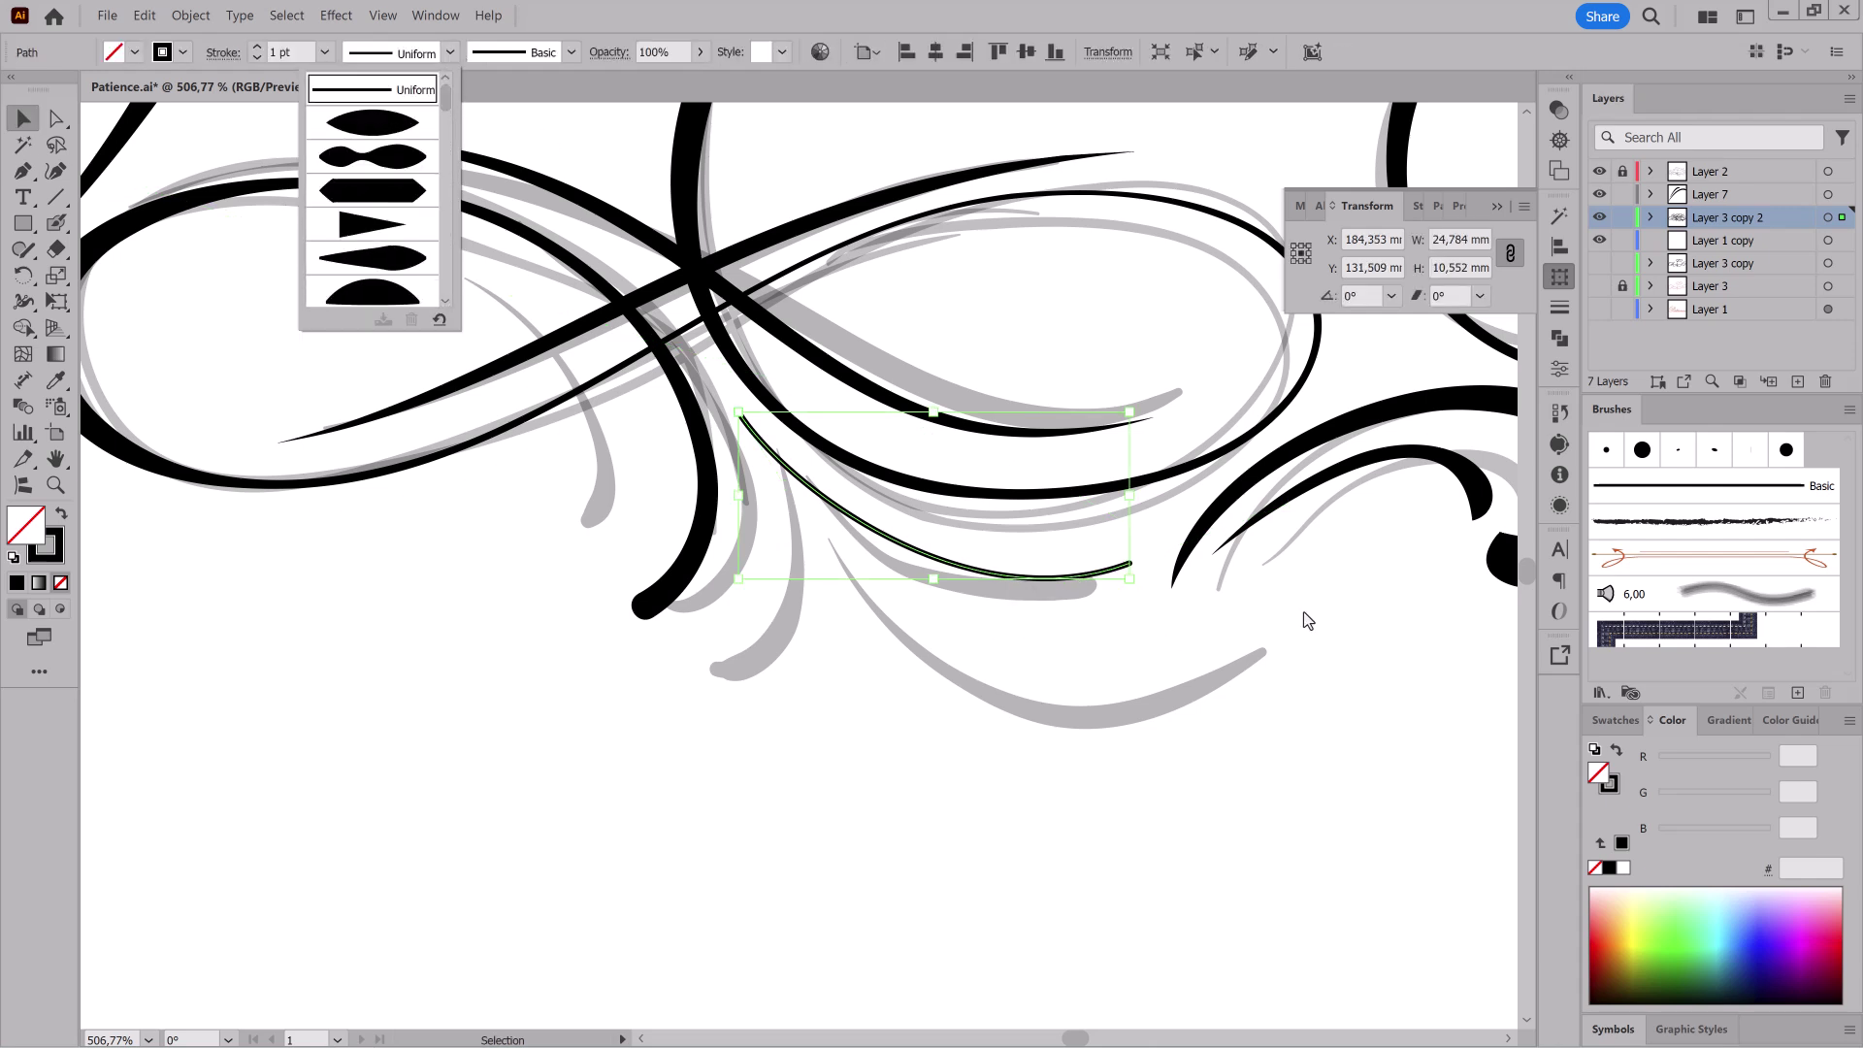
{"action": "left_click_drag", "start_coordinate": [1251, 653], "coordinate": [611, 764]}
{"action": "left_click", "coordinate": [1203, 572]}
{"action": "left_click", "coordinate": [450, 52]}
{"action": "left_click_drag", "start_coordinate": [446, 97], "coordinate": [441, 344]}
{"action": "left_click", "coordinate": [383, 320]}
{"action": "left_click", "coordinate": [819, 553]}
{"action": "left_click_drag", "start_coordinate": [369, 657], "coordinate": [951, 559]}
{"action": "left_click", "coordinate": [778, 540]}
{"action": "left_click", "coordinate": [451, 52]}
{"action": "left_click_drag", "start_coordinate": [446, 104], "coordinate": [446, 296]}
{"action": "left_click", "coordinate": [377, 291]}
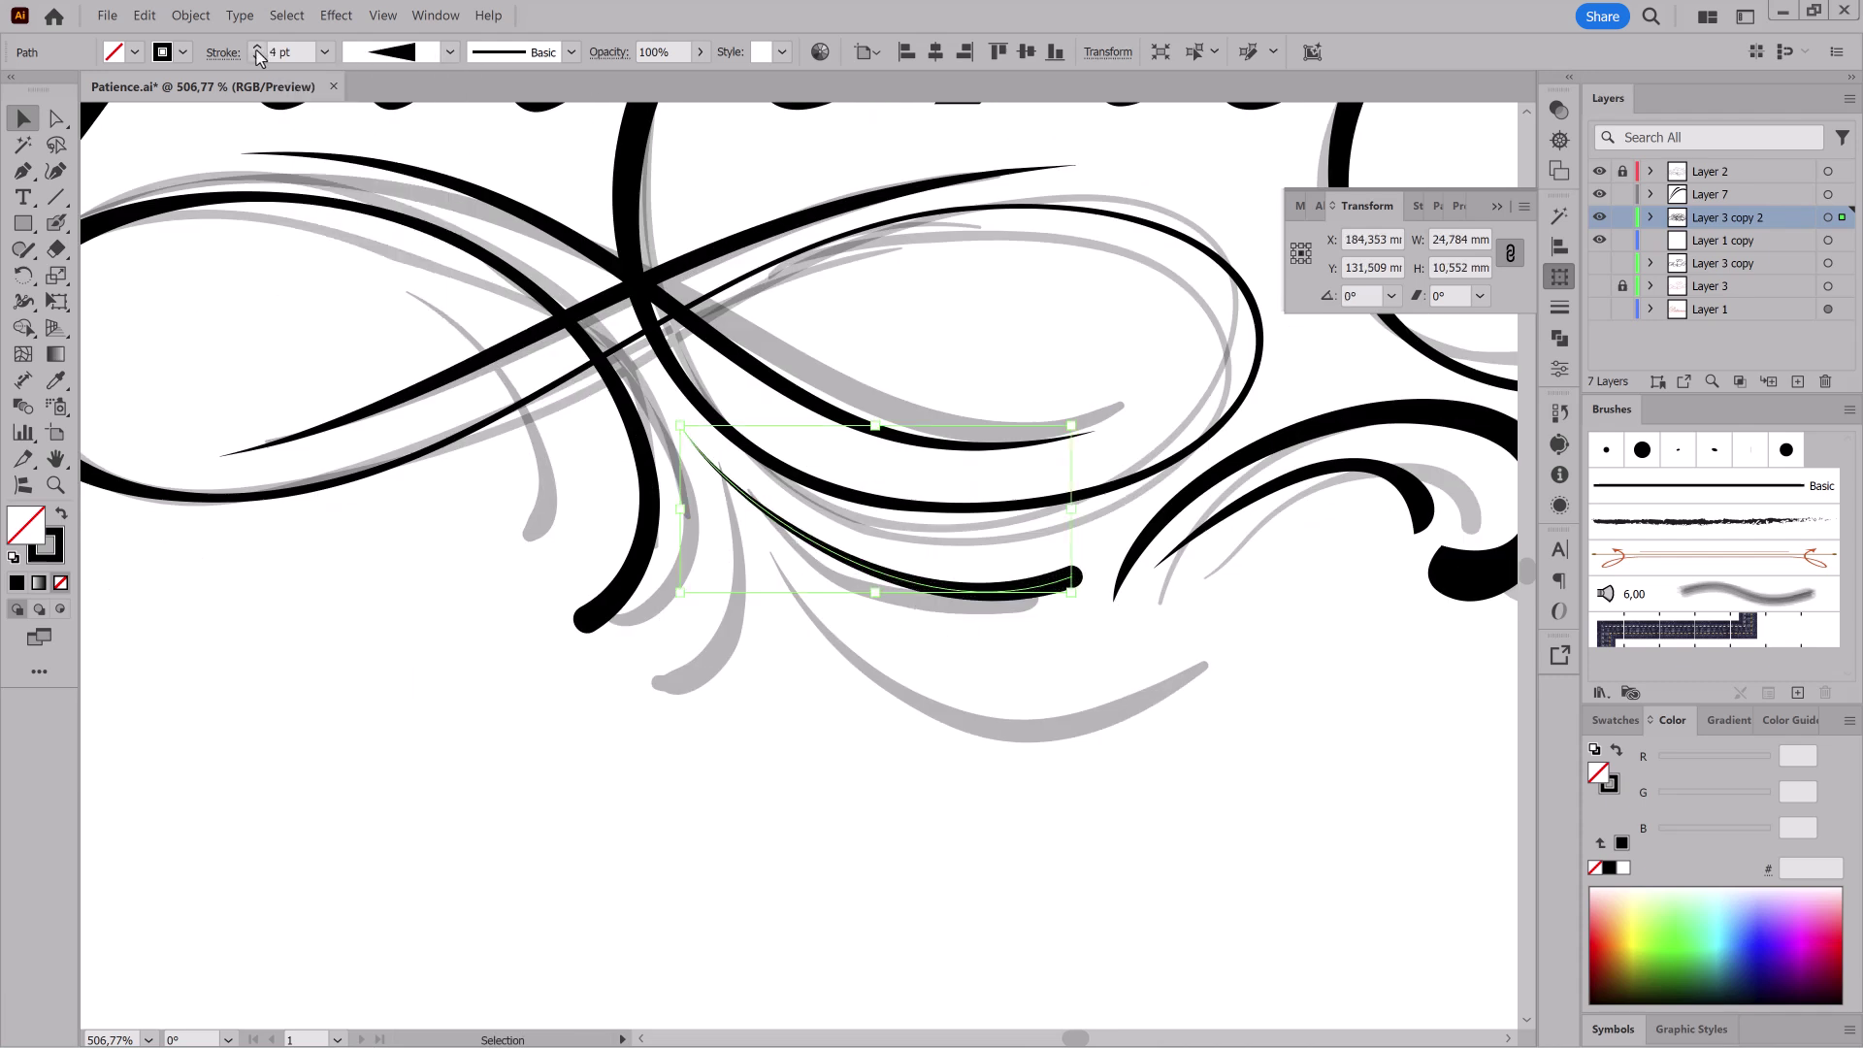
Step: Duplicate the tapered curve and extend and reshape the copy along the long lower sketch guide
{"action": "mouse_move", "coordinate": [1070, 508]}
{"action": "left_mouse_down"}
{"action": "mouse_move", "coordinate": [1039, 507]}
{"action": "mouse_move", "coordinate": [1038, 602]}
{"action": "mouse_move", "coordinate": [1063, 588]}
{"action": "mouse_move", "coordinate": [1076, 671]}
{"action": "mouse_move", "coordinate": [1219, 648]}
{"action": "left_mouse_up"}
{"action": "left_click", "coordinate": [1112, 673]}
{"action": "left_click_drag", "start_coordinate": [1066, 685], "coordinate": [1024, 798]}
{"action": "left_click_drag", "start_coordinate": [784, 582], "coordinate": [804, 644]}
{"action": "left_click", "coordinate": [848, 686]}
Step: Duplicate the tapered curve again and reshape the copy into a short descending stroke bowing right beside the t's tail
{"action": "left_click", "coordinate": [1009, 591]}
{"action": "left_click_drag", "start_coordinate": [985, 591], "coordinate": [657, 690]}
{"action": "left_click", "coordinate": [1015, 658]}
{"action": "left_click_drag", "start_coordinate": [504, 726], "coordinate": [713, 650]}
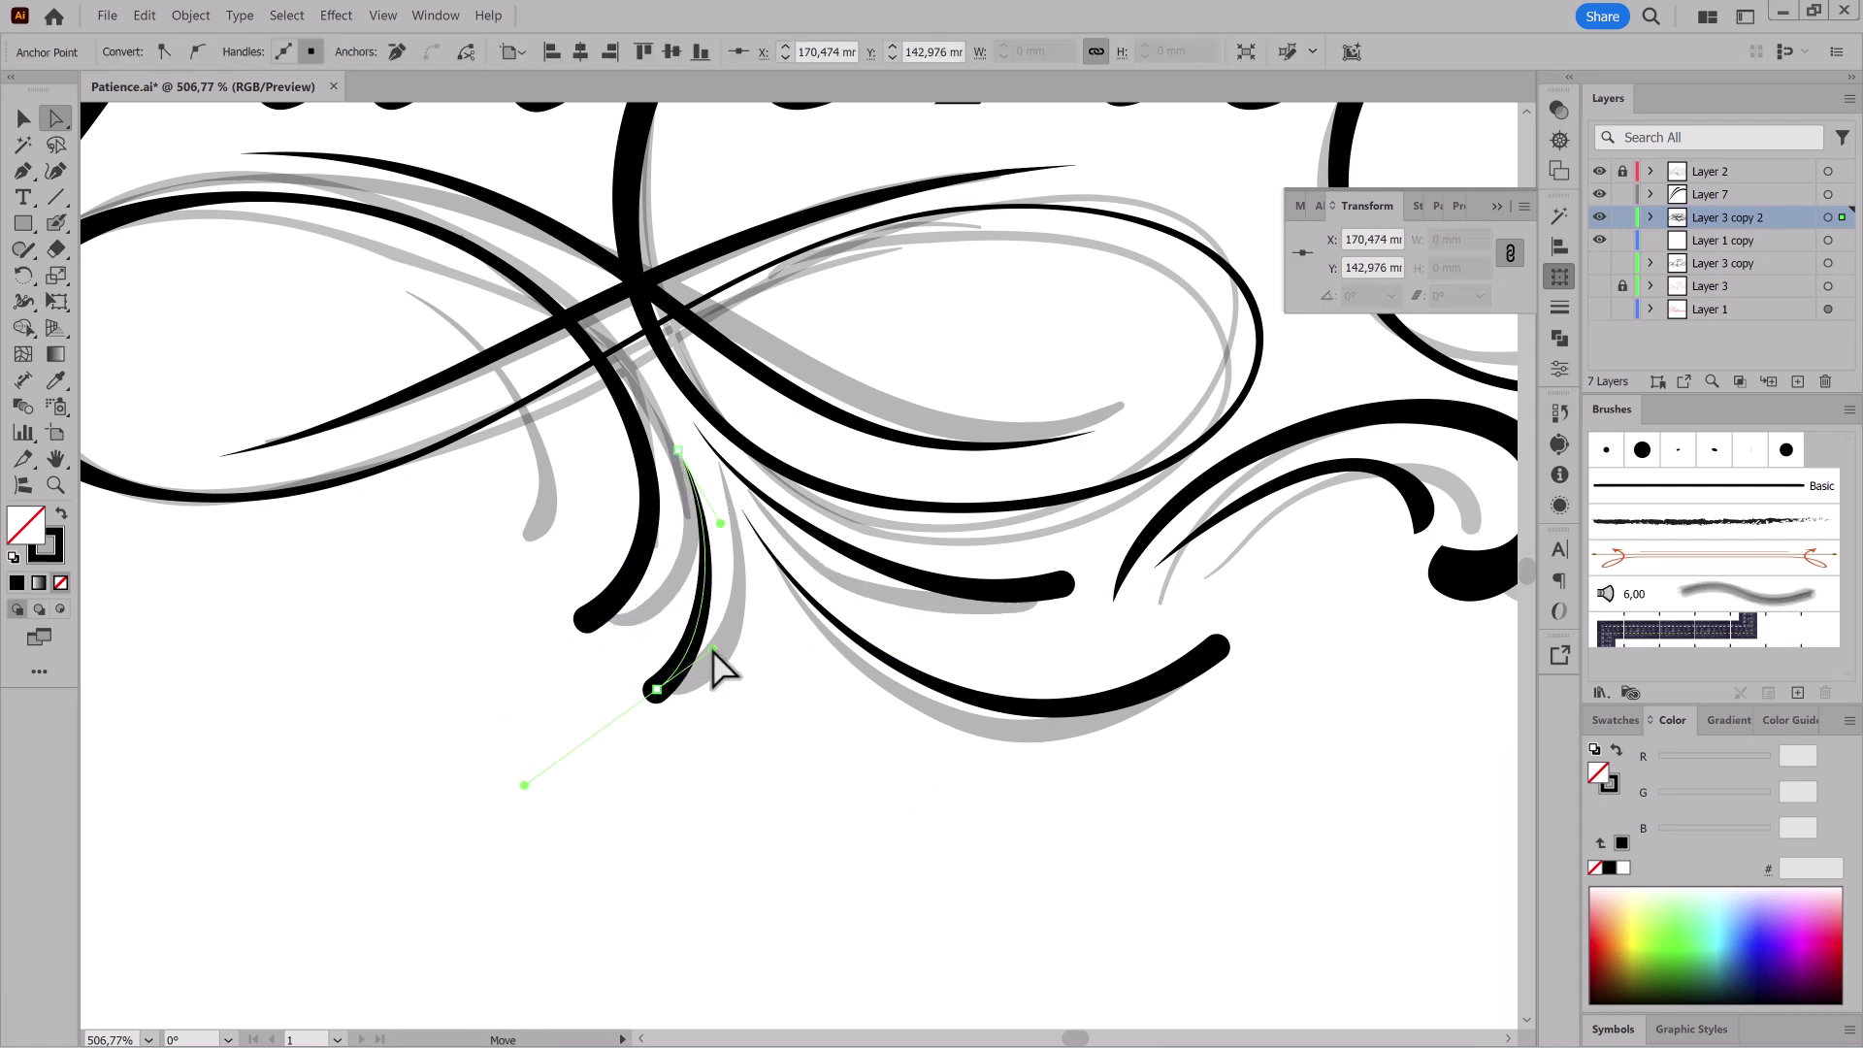
Step: Nudge the upper end of the long lower curve and toggle the Layer 2 sketch to check the composition
{"action": "left_click", "coordinate": [957, 691]}
{"action": "left_click_drag", "start_coordinate": [745, 513], "coordinate": [734, 498]}
{"action": "left_click", "coordinate": [1596, 170]}
{"action": "mouse_move", "coordinate": [982, 789]}
{"action": "left_mouse_down"}
{"action": "mouse_move", "coordinate": [1011, 912]}
{"action": "mouse_move", "coordinate": [982, 825]}
{"action": "left_mouse_up"}
{"action": "left_click_drag", "start_coordinate": [1017, 796], "coordinate": [1056, 798]}
{"action": "left_click", "coordinate": [1599, 171]}
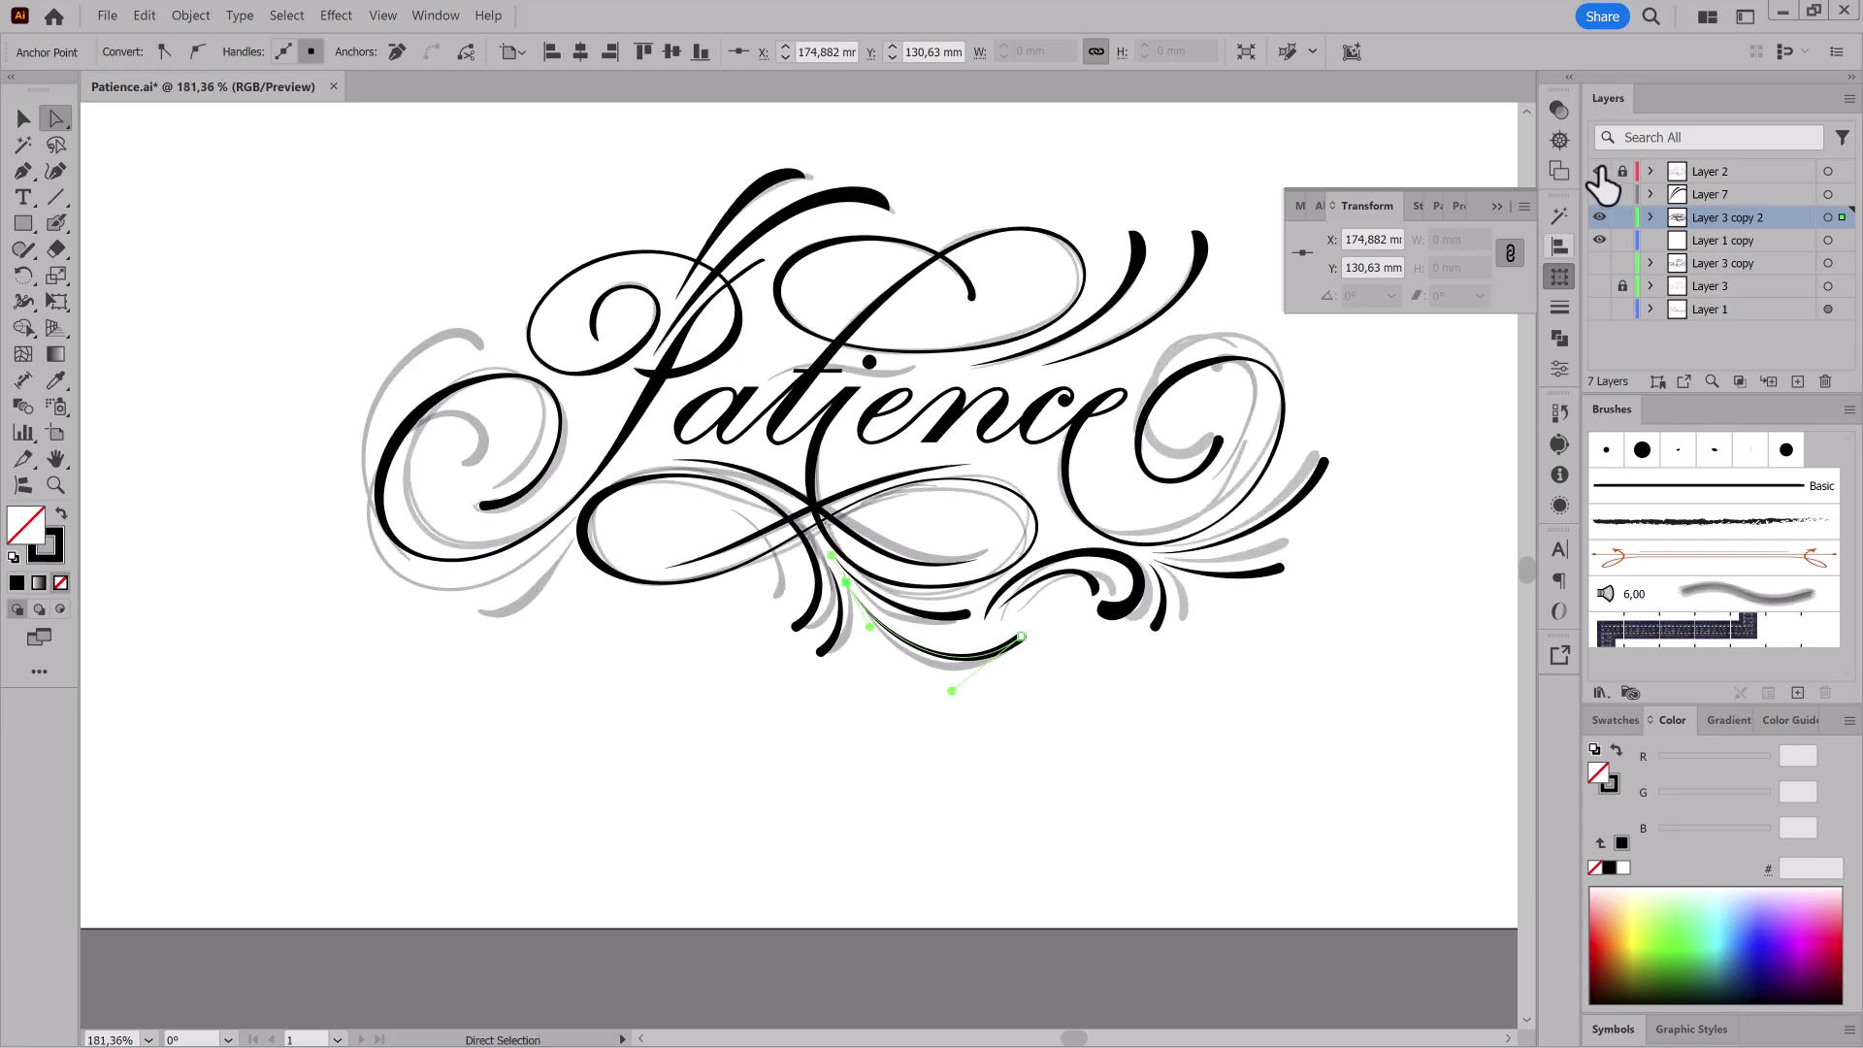
Step: Duplicate the short descending stroke and transform the copy onto the sketch guide inside the left lower loop
{"action": "left_click_drag", "start_coordinate": [858, 662], "coordinate": [1014, 756]}
{"action": "left_click", "coordinate": [779, 546]}
{"action": "left_click_drag", "start_coordinate": [809, 558], "coordinate": [815, 593]}
{"action": "left_click_drag", "start_coordinate": [1055, 777], "coordinate": [795, 557]}
{"action": "left_click", "coordinate": [1067, 720]}
{"action": "left_click", "coordinate": [56, 301]}
{"action": "left_click_drag", "start_coordinate": [811, 693], "coordinate": [910, 658]}
{"action": "left_click_drag", "start_coordinate": [821, 577], "coordinate": [870, 589]}
Step: Refine the end points and lower handle of the descending stroke crossing the left lower loop
{"action": "left_click", "coordinate": [52, 115]}
{"action": "left_click", "coordinate": [812, 558]}
{"action": "left_click_drag", "start_coordinate": [945, 524], "coordinate": [938, 475]}
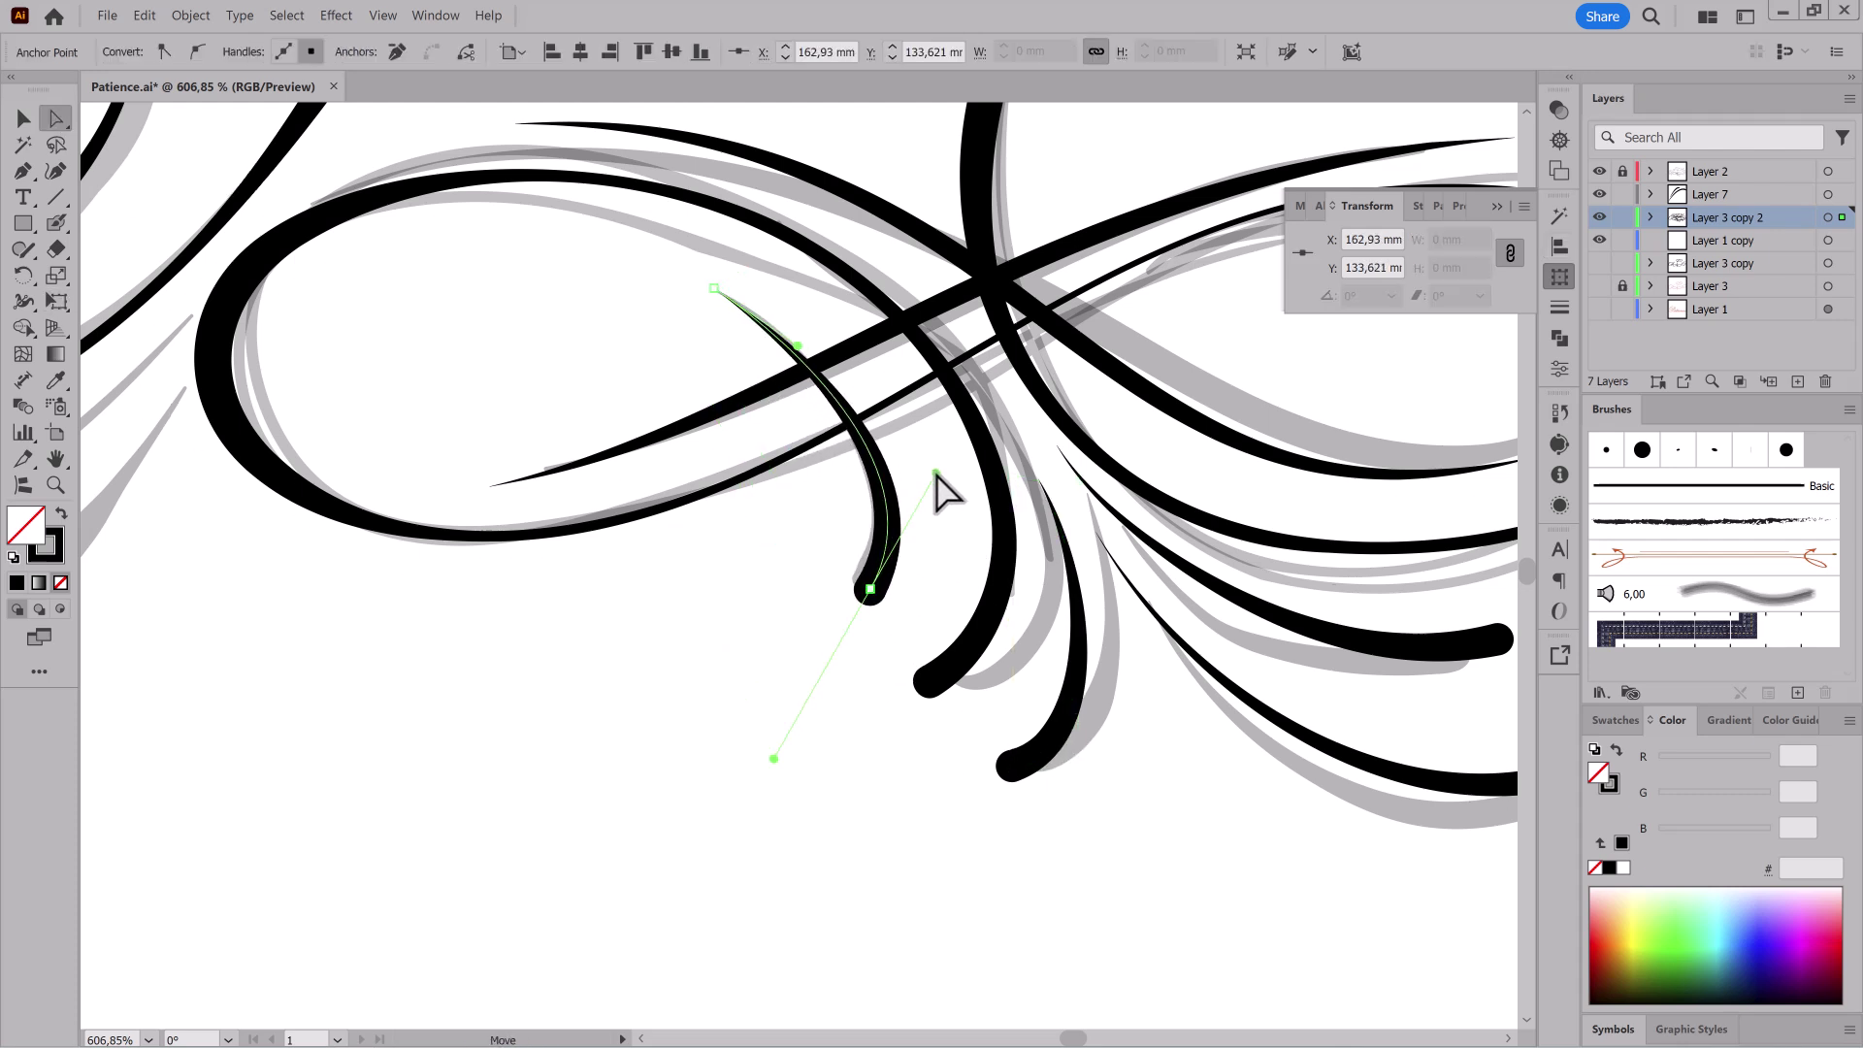
{"action": "left_click_drag", "start_coordinate": [870, 589], "coordinate": [864, 588]}
{"action": "left_click_drag", "start_coordinate": [714, 288], "coordinate": [726, 285]}
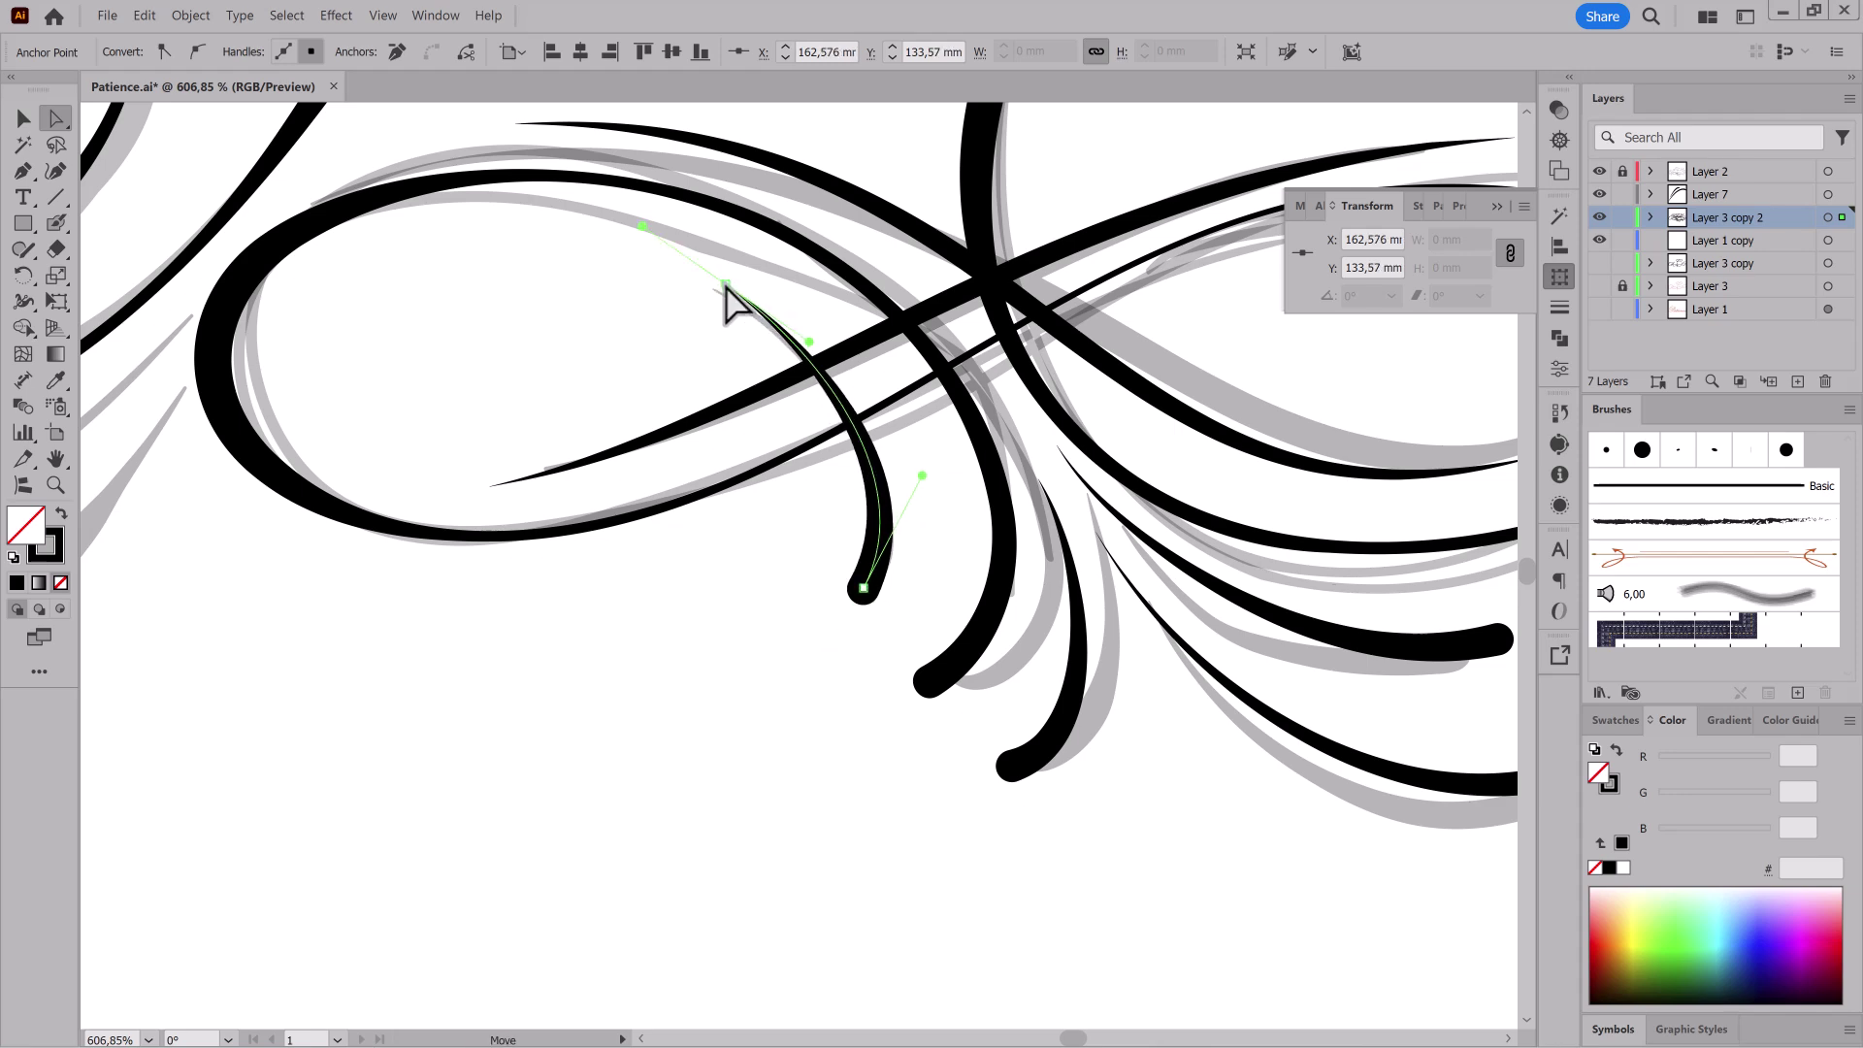
Step: Pull the right end of the t's crossbar out to the sketch tip and bow its lower edge
{"action": "left_click_drag", "start_coordinate": [1088, 810], "coordinate": [766, 859]}
{"action": "left_click", "coordinate": [887, 937]}
{"action": "left_click_drag", "start_coordinate": [892, 943], "coordinate": [650, 839]}
{"action": "mouse_move", "coordinate": [839, 505]}
{"action": "left_mouse_down"}
{"action": "mouse_move", "coordinate": [1005, 619]}
{"action": "mouse_move", "coordinate": [1145, 650]}
{"action": "left_mouse_up"}
{"action": "left_click_drag", "start_coordinate": [825, 516], "coordinate": [1342, 472]}
{"action": "left_click_drag", "start_coordinate": [24, 172], "coordinate": [107, 254]}
{"action": "left_click_drag", "start_coordinate": [1010, 495], "coordinate": [1127, 553]}
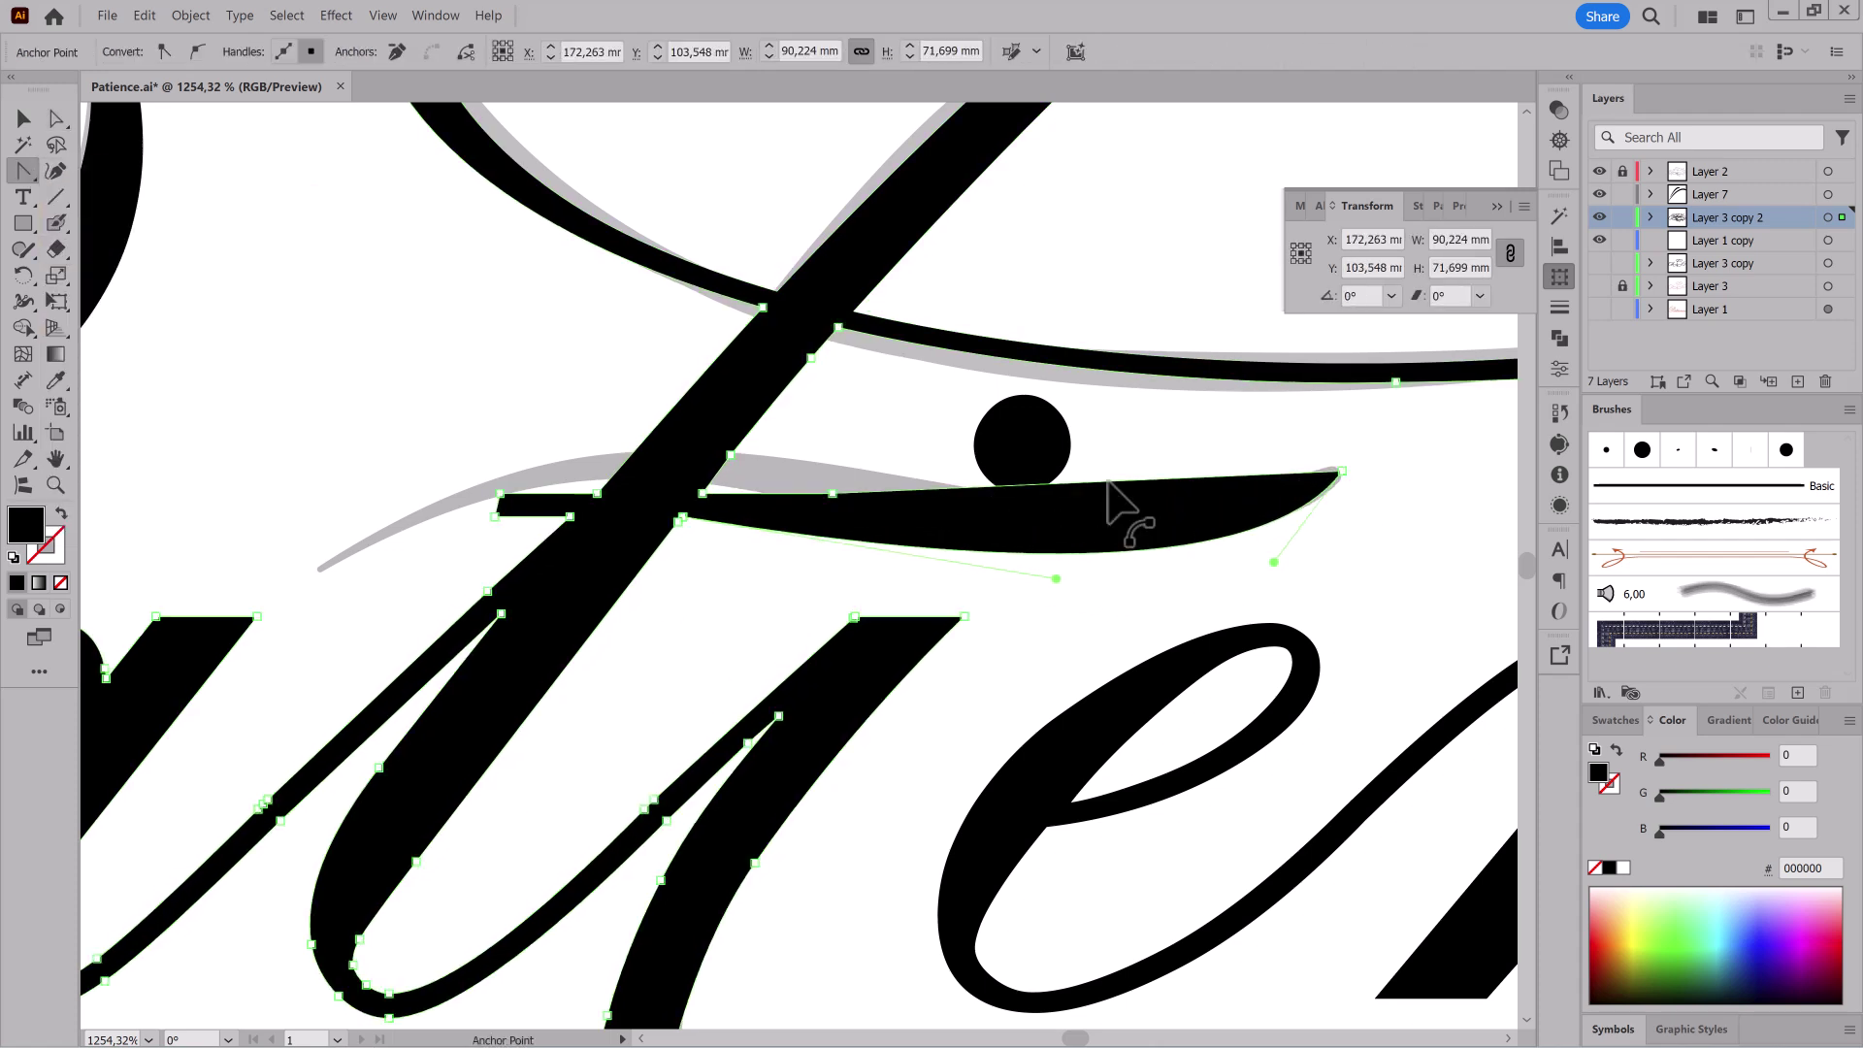
Step: Reshape the upper and lower edges of the crossbar's right half into a slim wave ending in a point
{"action": "left_click_drag", "start_coordinate": [838, 512], "coordinate": [1033, 537]}
{"action": "left_click_drag", "start_coordinate": [956, 531], "coordinate": [763, 506]}
{"action": "left_click", "coordinate": [725, 524]}
{"action": "left_click", "coordinate": [683, 517]}
{"action": "left_click_drag", "start_coordinate": [1052, 579], "coordinate": [836, 526]}
{"action": "left_click_drag", "start_coordinate": [1274, 565], "coordinate": [1158, 628]}
{"action": "left_click_drag", "start_coordinate": [836, 527], "coordinate": [921, 530]}
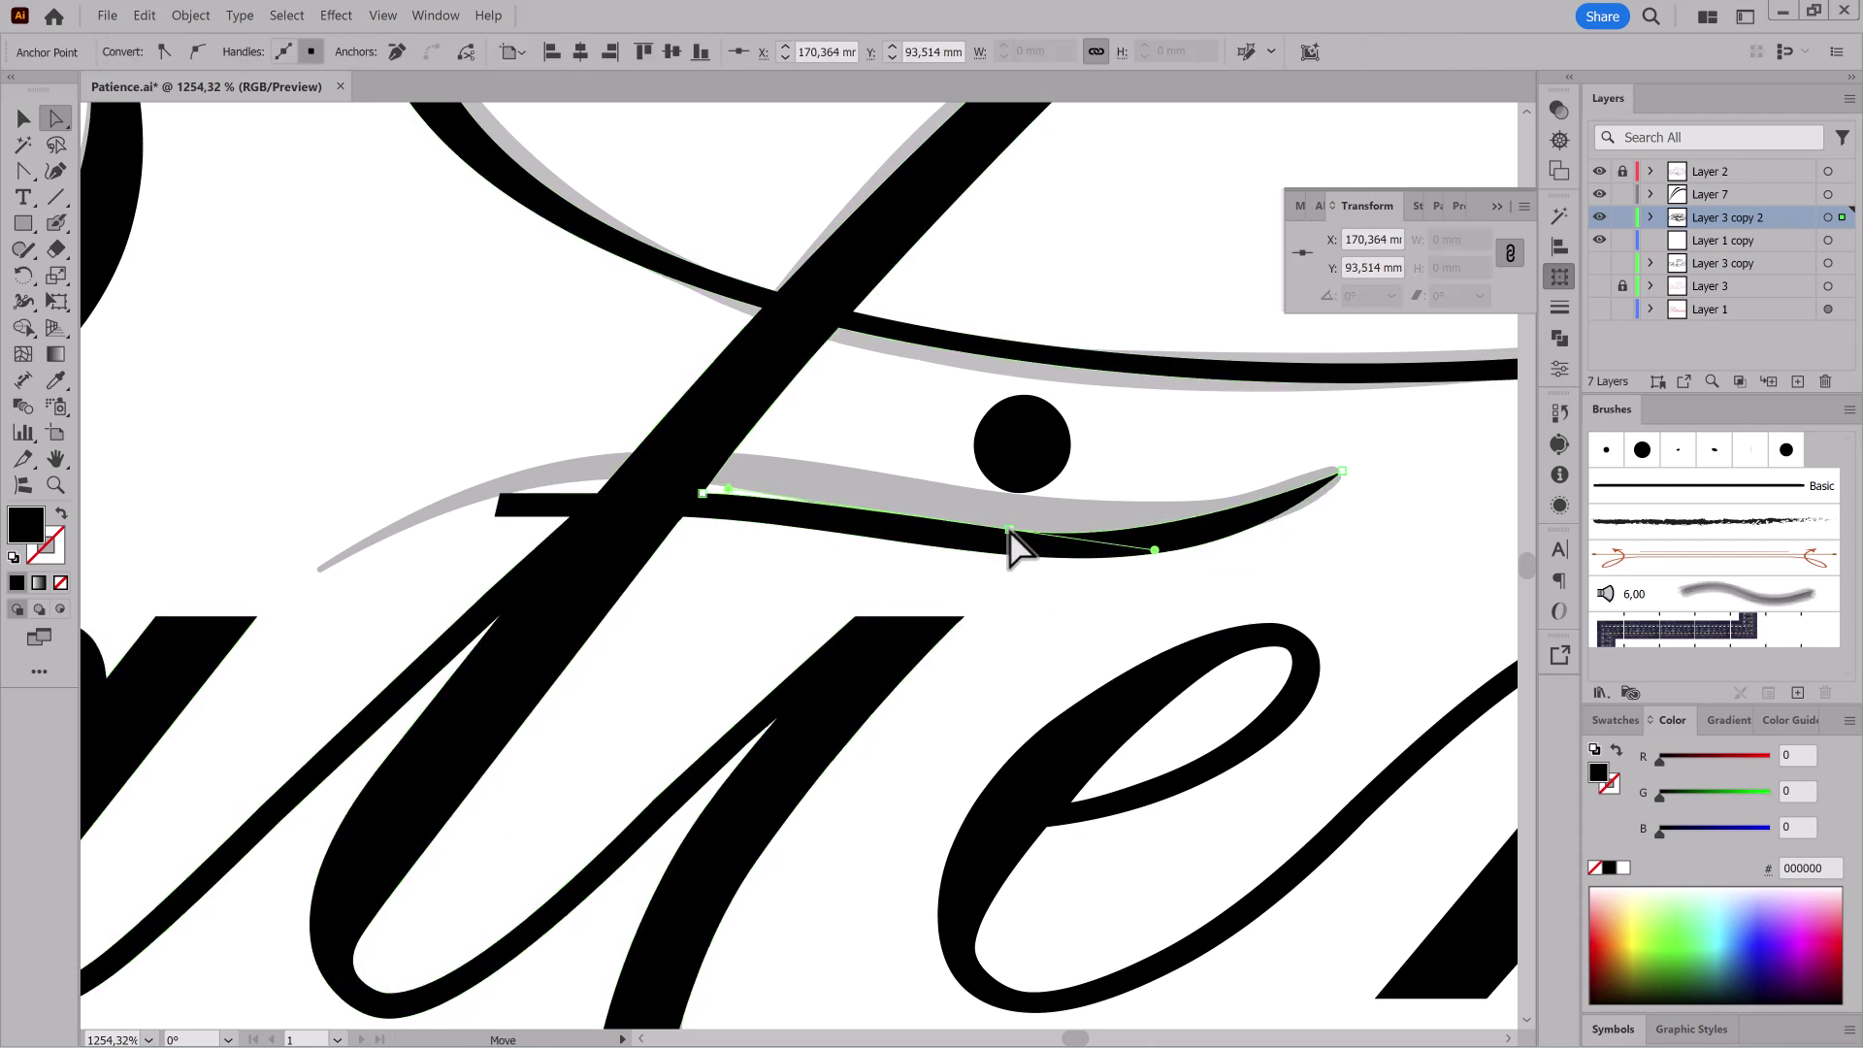
Step: Pull the left end of the t's crossbar out to a point at the sketch guide's tip
{"action": "scroll", "coordinate": [1029, 534], "scroll_direction": "left", "scroll_amount": 5}
{"action": "left_click", "coordinate": [868, 583]}
{"action": "left_click_drag", "start_coordinate": [870, 582], "coordinate": [888, 575]}
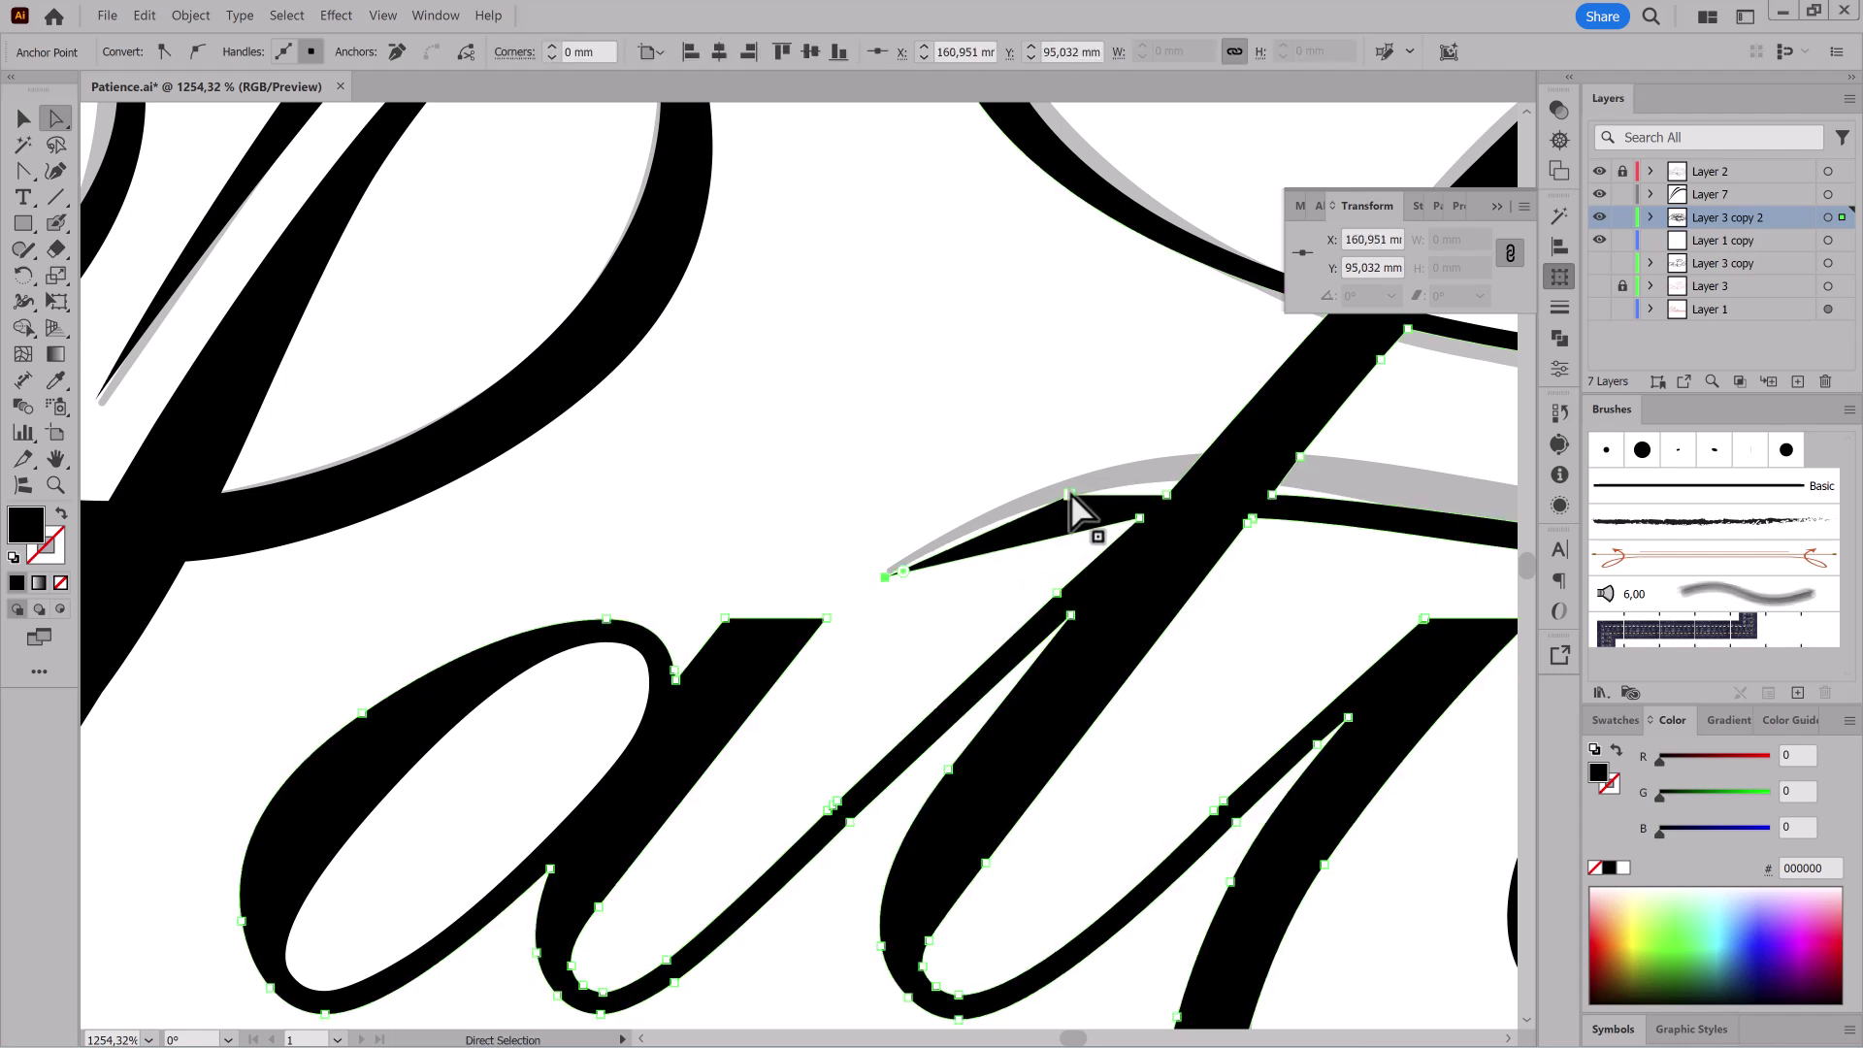
Step: Raise the crossbar's upper edge where it leaves the t stem and curve the lower edge to match
{"action": "scroll", "coordinate": [1174, 514], "scroll_direction": "right", "scroll_amount": 4}
{"action": "left_click", "coordinate": [846, 457]}
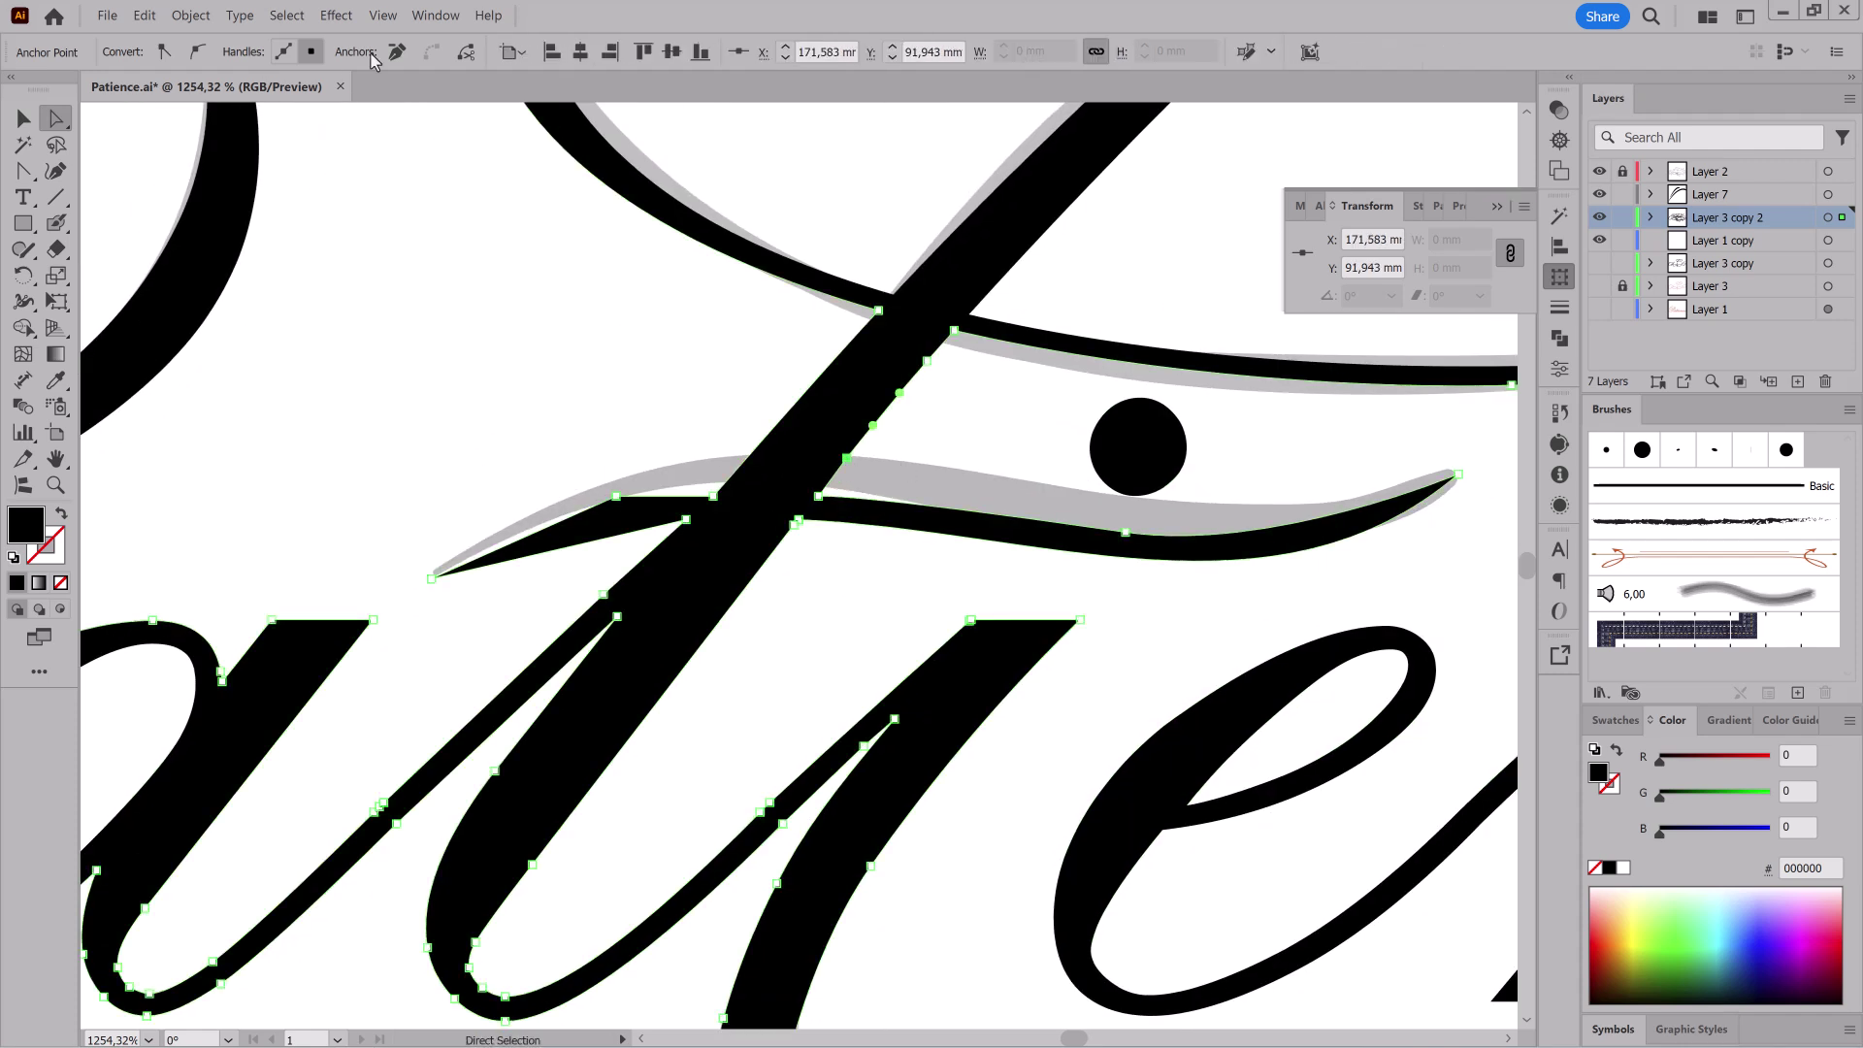
{"action": "left_click_drag", "start_coordinate": [818, 496], "coordinate": [932, 471]}
{"action": "left_click_drag", "start_coordinate": [1125, 532], "coordinate": [1130, 516]}
{"action": "left_click", "coordinate": [799, 520]}
{"action": "left_click_drag", "start_coordinate": [1001, 526], "coordinate": [1061, 516]}
Step: Refine the anchors and handles along the crossbar's right half so it swells and tapers along the sketch
{"action": "left_click_drag", "start_coordinate": [1130, 516], "coordinate": [1157, 519]}
{"action": "left_click", "coordinate": [1264, 550]}
{"action": "left_click", "coordinate": [1130, 517]}
{"action": "mouse_move", "coordinate": [1270, 560]}
{"action": "left_mouse_down"}
{"action": "mouse_move", "coordinate": [1253, 546]}
{"action": "mouse_move", "coordinate": [1285, 553]}
{"action": "left_mouse_up"}
{"action": "left_click_drag", "start_coordinate": [1130, 516], "coordinate": [1182, 519]}
{"action": "left_click_drag", "start_coordinate": [1337, 556], "coordinate": [1310, 551]}
{"action": "left_click_drag", "start_coordinate": [986, 472], "coordinate": [942, 458]}
Step: Raise and smooth the upper edge of the crossbar's left half, and curve its lower edge toward the pointed tip
{"action": "left_click_drag", "start_coordinate": [714, 497], "coordinate": [761, 453]}
{"action": "left_click_drag", "start_coordinate": [617, 497], "coordinate": [478, 524]}
{"action": "left_click", "coordinate": [198, 51]}
{"action": "left_click", "coordinate": [685, 518]}
{"action": "left_click", "coordinate": [686, 520]}
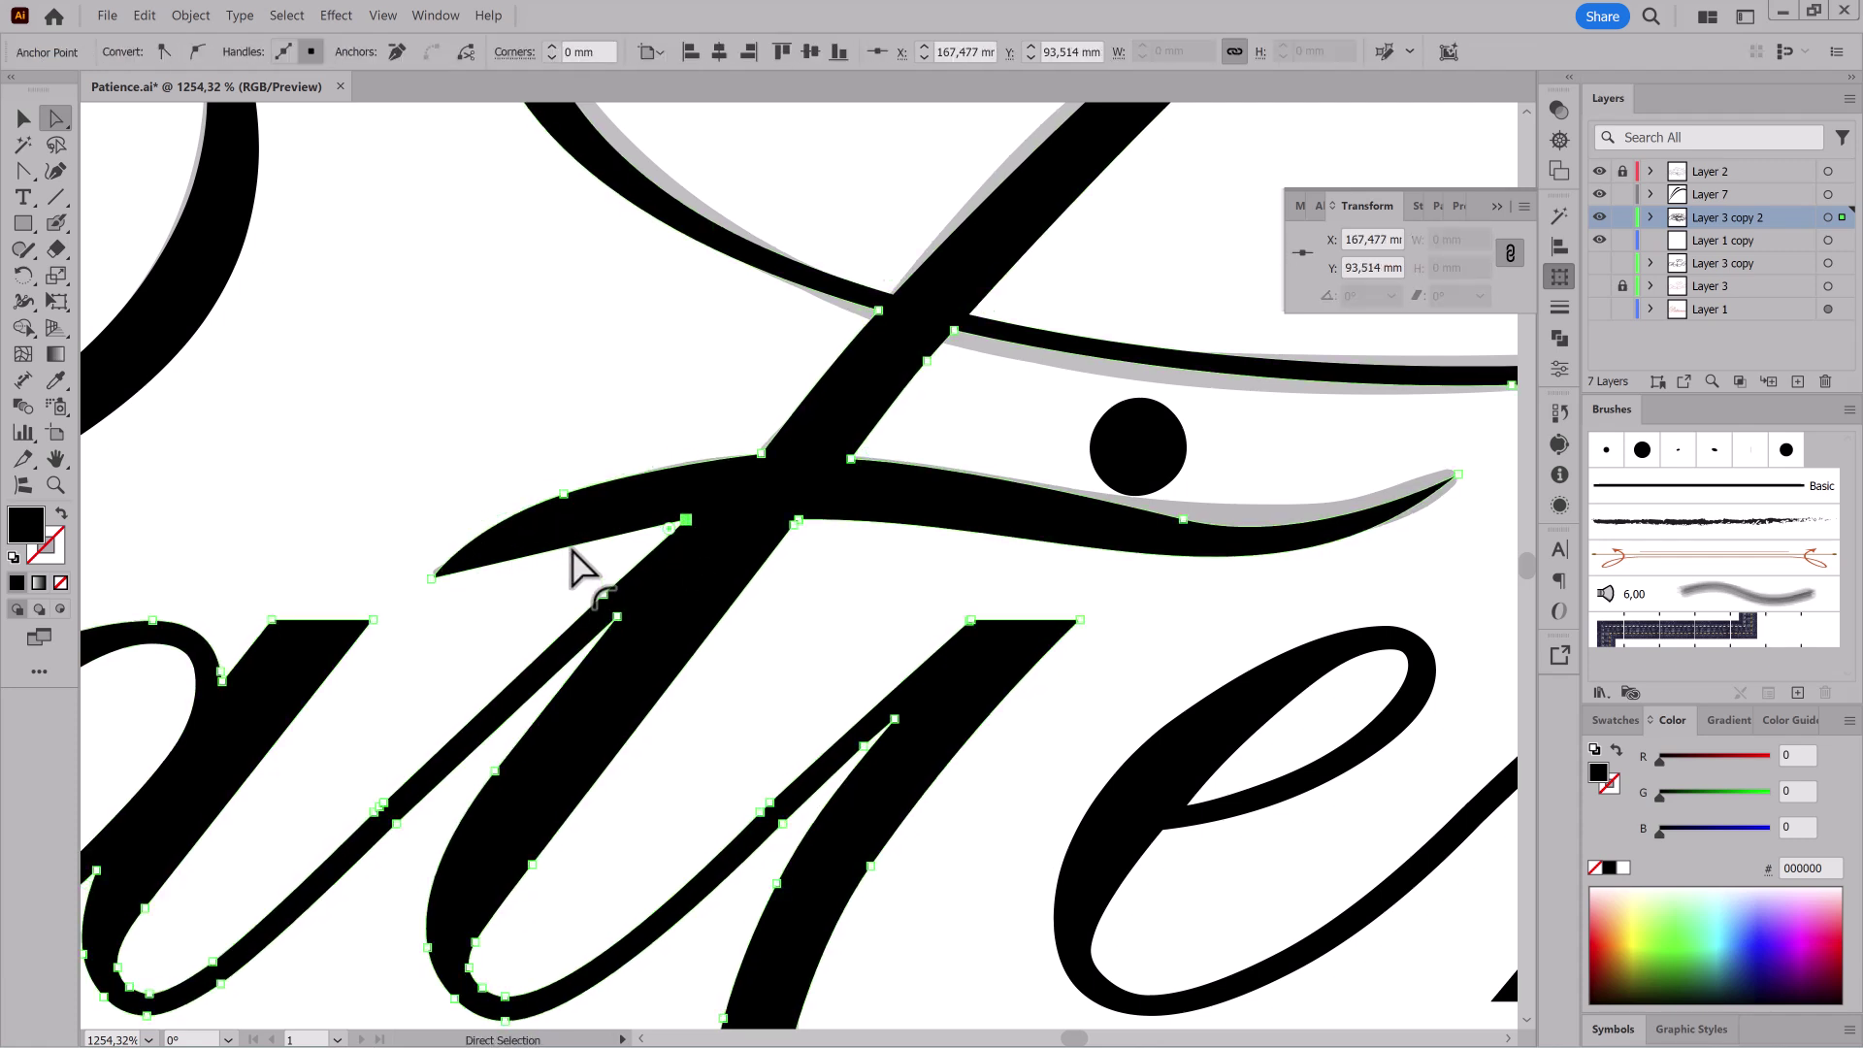
{"action": "key", "text": "shift+c"}
{"action": "key", "text": "a"}
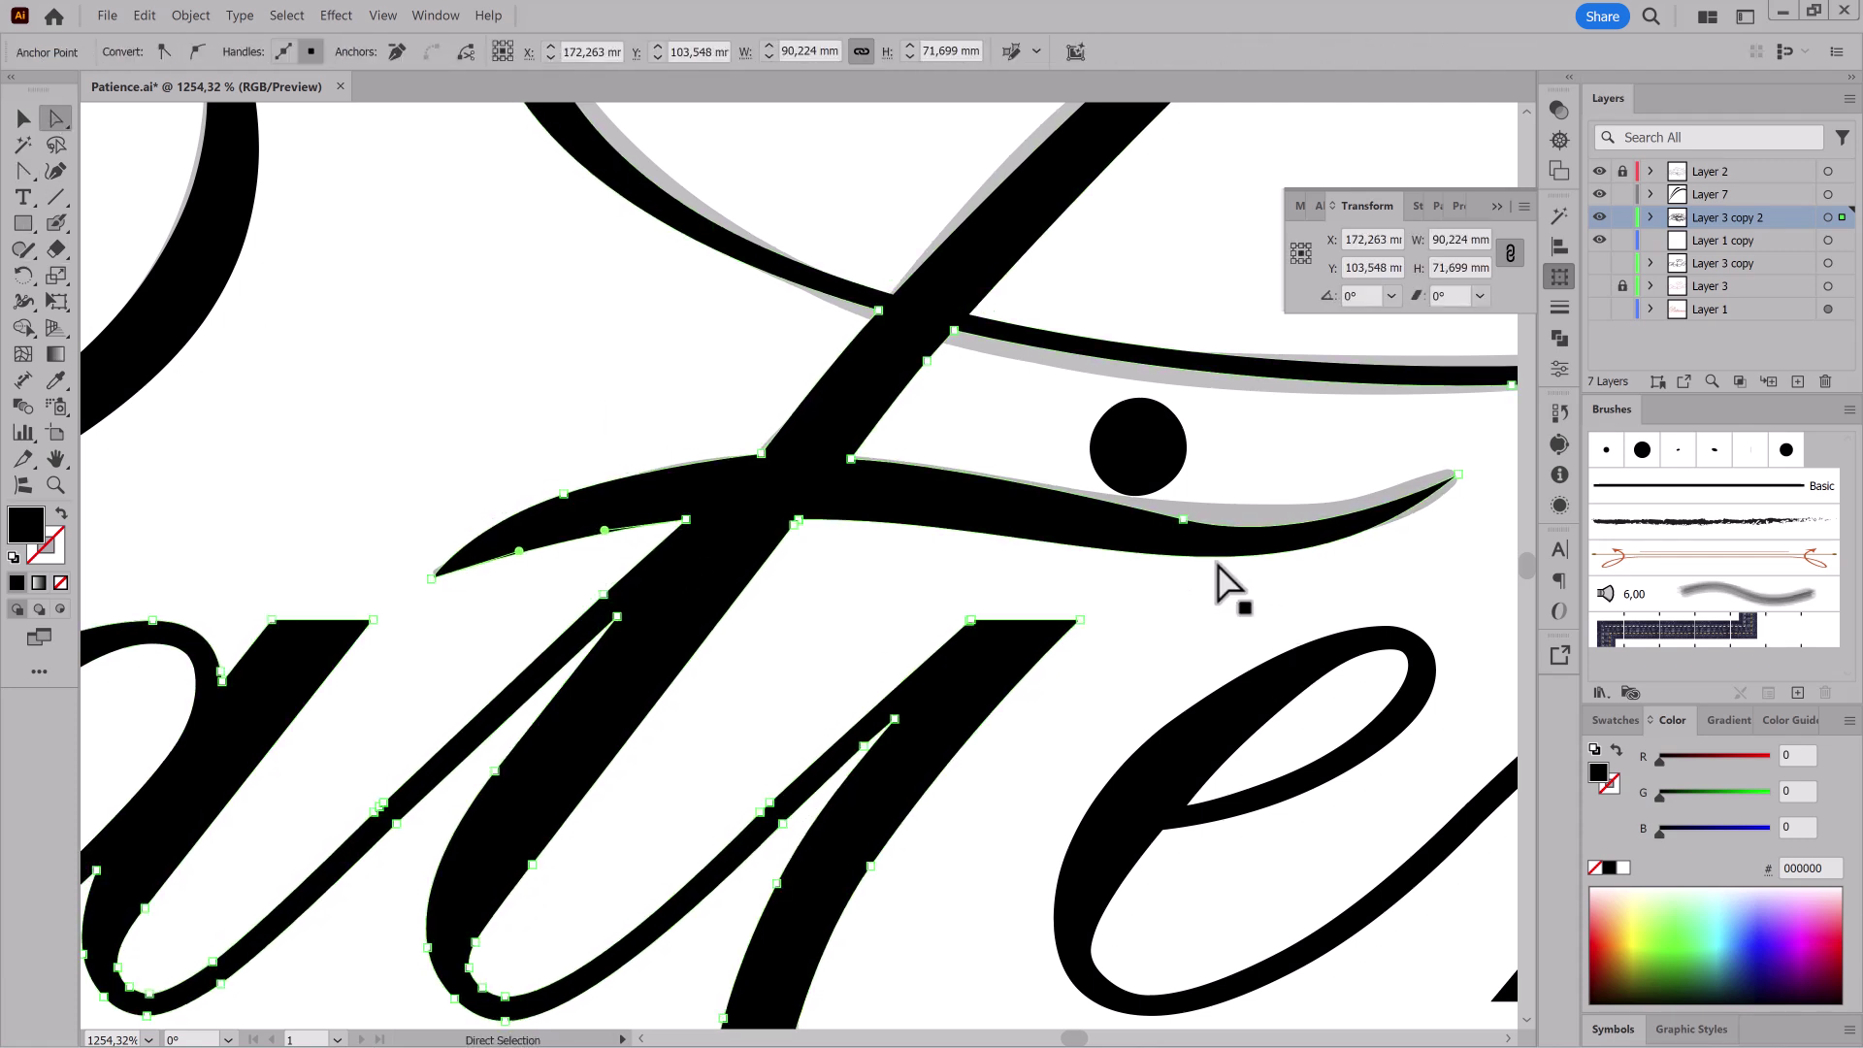
Step: Refine the upper-edge anchor and curve along the right half of the t's crossbar toward its pointed tip
{"action": "left_click", "coordinate": [1183, 521]}
{"action": "left_click_drag", "start_coordinate": [1183, 522], "coordinate": [1135, 509]}
{"action": "left_click", "coordinate": [1458, 474]}
{"action": "left_click_drag", "start_coordinate": [1261, 540], "coordinate": [1310, 551]}
{"action": "left_click", "coordinate": [1174, 442]}
{"action": "left_click_drag", "start_coordinate": [1154, 684], "coordinate": [831, 544]}
{"action": "left_click", "coordinate": [719, 615]}
{"action": "left_click_drag", "start_coordinate": [1192, 745], "coordinate": [1044, 707]}
Step: Hide the sketch layer and smooth the tapered diagonal stroke crossing the lower loop by adjusting its end anchors and handles
{"action": "left_click", "coordinate": [1599, 172]}
{"action": "left_click_drag", "start_coordinate": [1324, 740], "coordinate": [1239, 737]}
{"action": "left_click_drag", "start_coordinate": [1343, 861], "coordinate": [1301, 815]}
{"action": "mouse_move", "coordinate": [753, 658]}
{"action": "left_mouse_down"}
{"action": "mouse_move", "coordinate": [855, 715]}
{"action": "mouse_move", "coordinate": [1141, 710]}
{"action": "left_mouse_up"}
{"action": "left_click", "coordinate": [932, 500]}
{"action": "left_click_drag", "start_coordinate": [673, 490], "coordinate": [717, 433]}
{"action": "left_click_drag", "start_coordinate": [892, 760], "coordinate": [1113, 766]}
{"action": "left_click_drag", "start_coordinate": [1114, 765], "coordinate": [998, 786]}
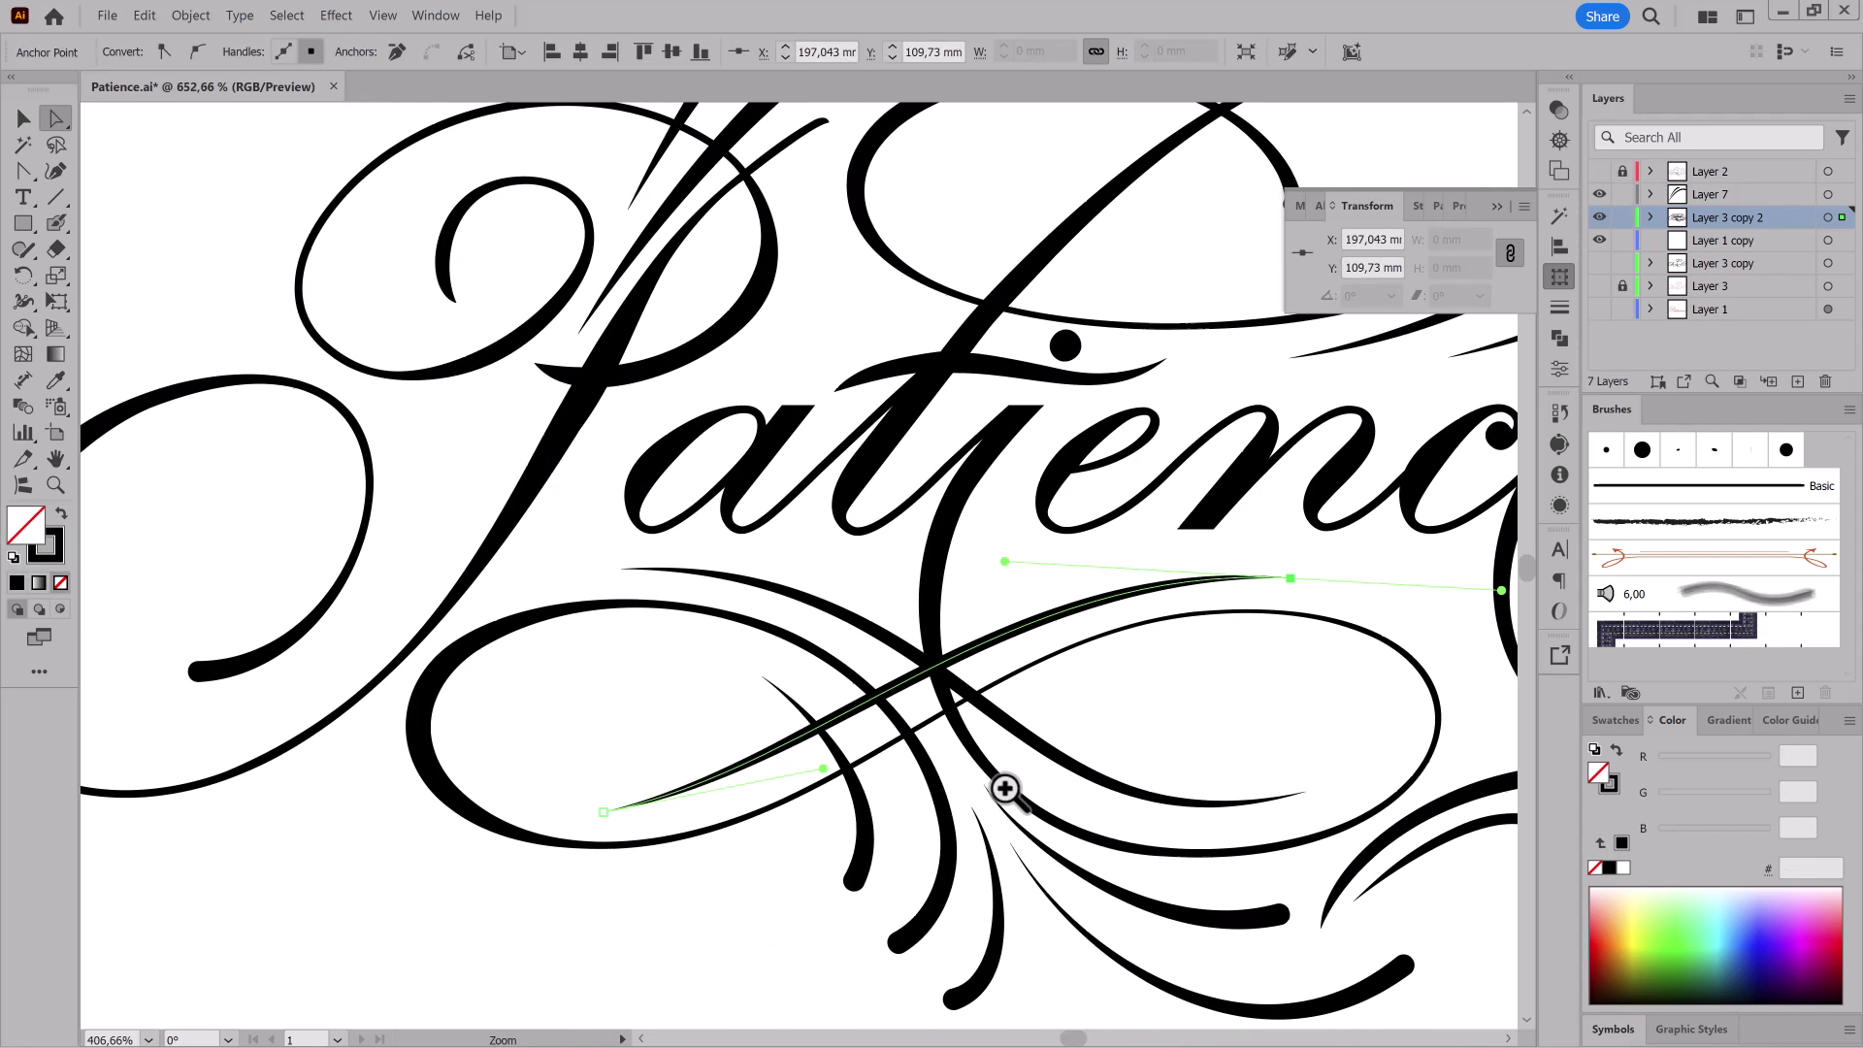
{"action": "left_click_drag", "start_coordinate": [1004, 562], "coordinate": [975, 564]}
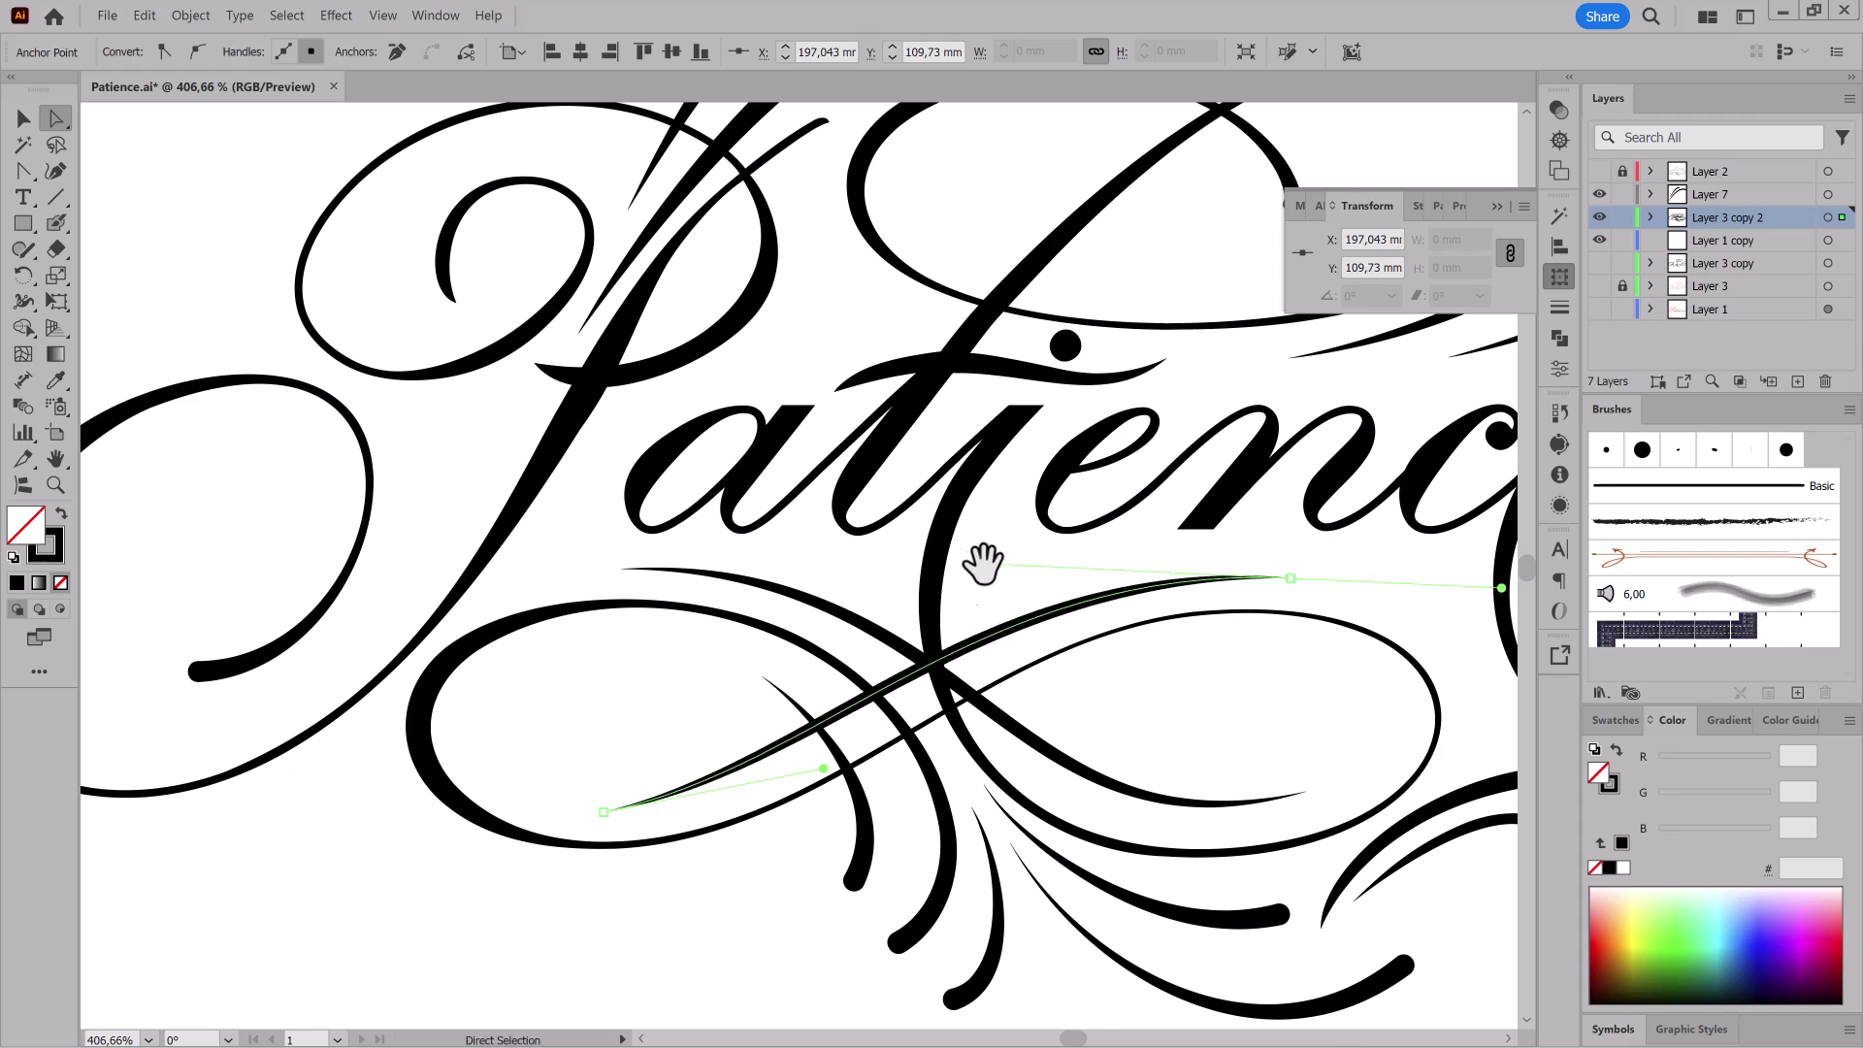
{"action": "left_click_drag", "start_coordinate": [602, 812], "coordinate": [615, 817]}
{"action": "left_click_drag", "start_coordinate": [835, 774], "coordinate": [878, 759]}
{"action": "left_click_drag", "start_coordinate": [1136, 848], "coordinate": [795, 769]}
Step: Show the sketch and draw a Pen path from beside the P's stem around its left swirl, curling inward at the end
{"action": "left_click", "coordinate": [1600, 172]}
{"action": "mouse_move", "coordinate": [325, 770]}
{"action": "left_mouse_down"}
{"action": "mouse_move", "coordinate": [453, 805]}
{"action": "mouse_move", "coordinate": [682, 803]}
{"action": "mouse_move", "coordinate": [804, 764]}
{"action": "left_mouse_up"}
{"action": "left_click_drag", "start_coordinate": [23, 170], "coordinate": [117, 170]}
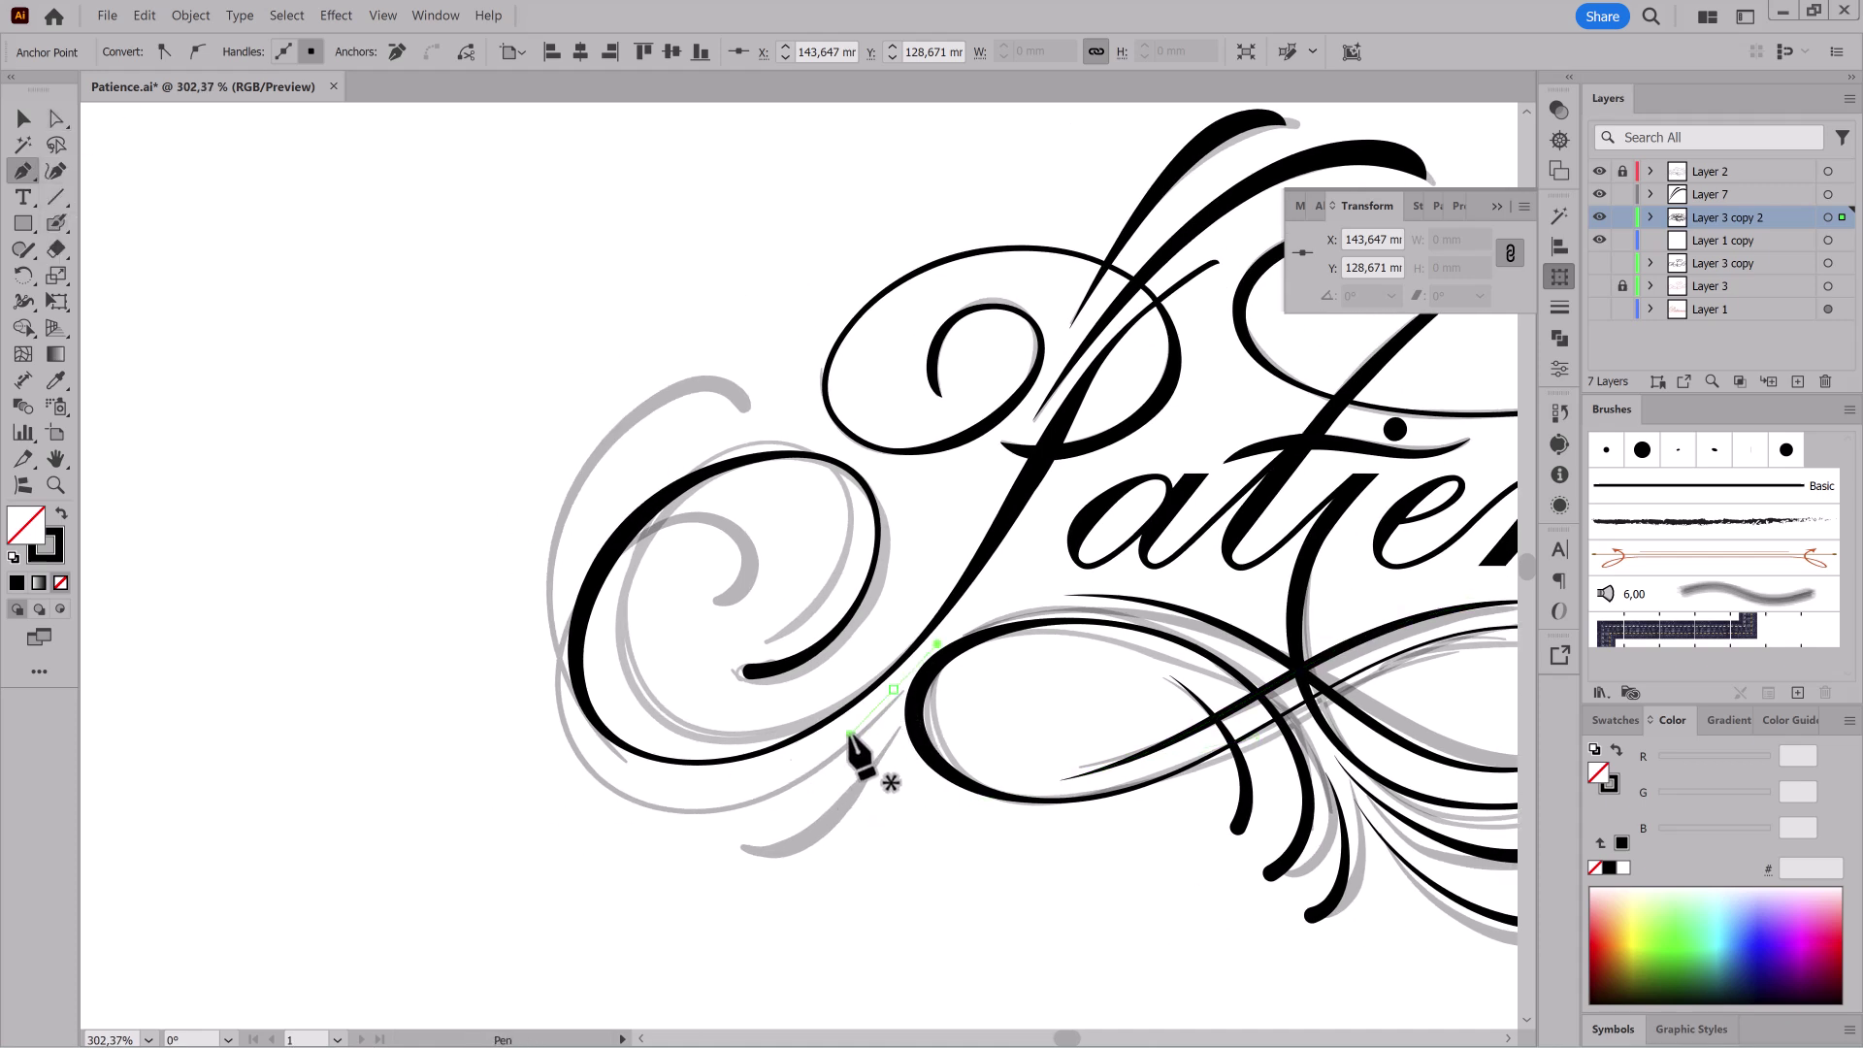
{"action": "left_click", "coordinate": [850, 735]}
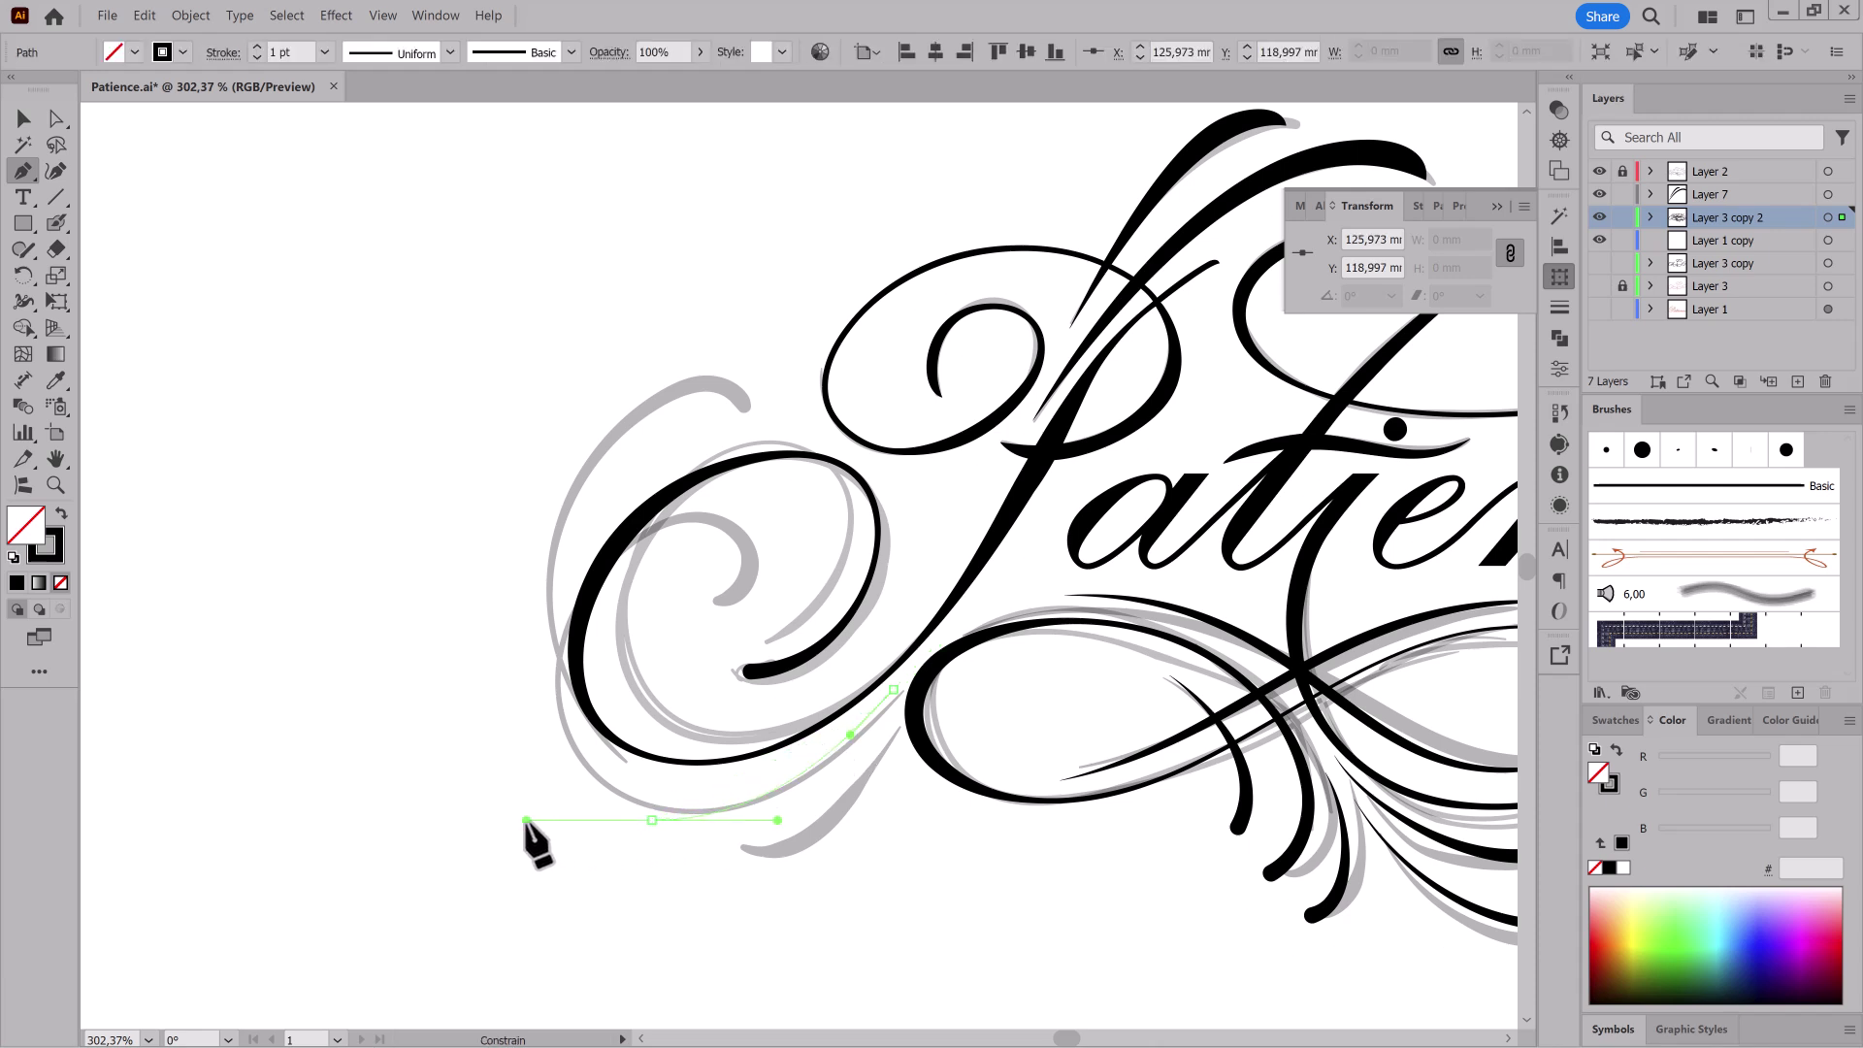
{"action": "left_click_drag", "start_coordinate": [519, 820], "coordinate": [519, 820]}
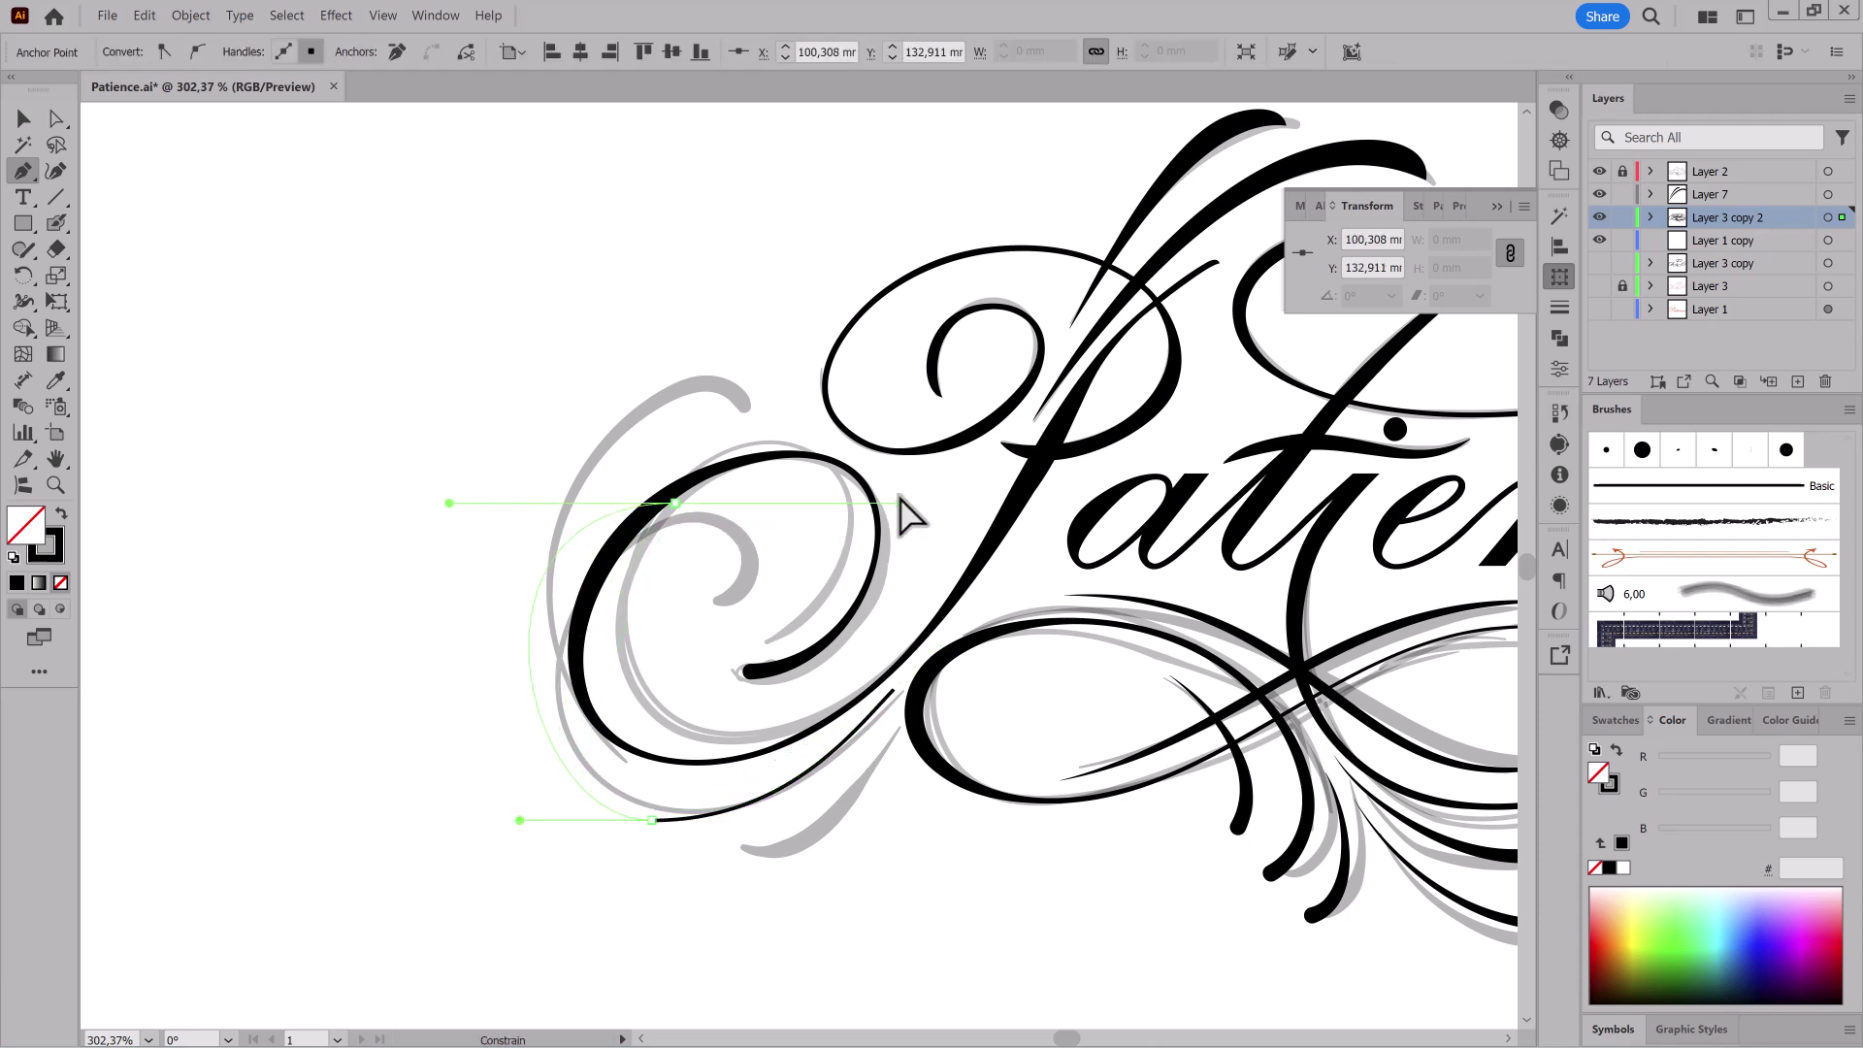
{"action": "left_click_drag", "start_coordinate": [759, 499], "coordinate": [759, 502]}
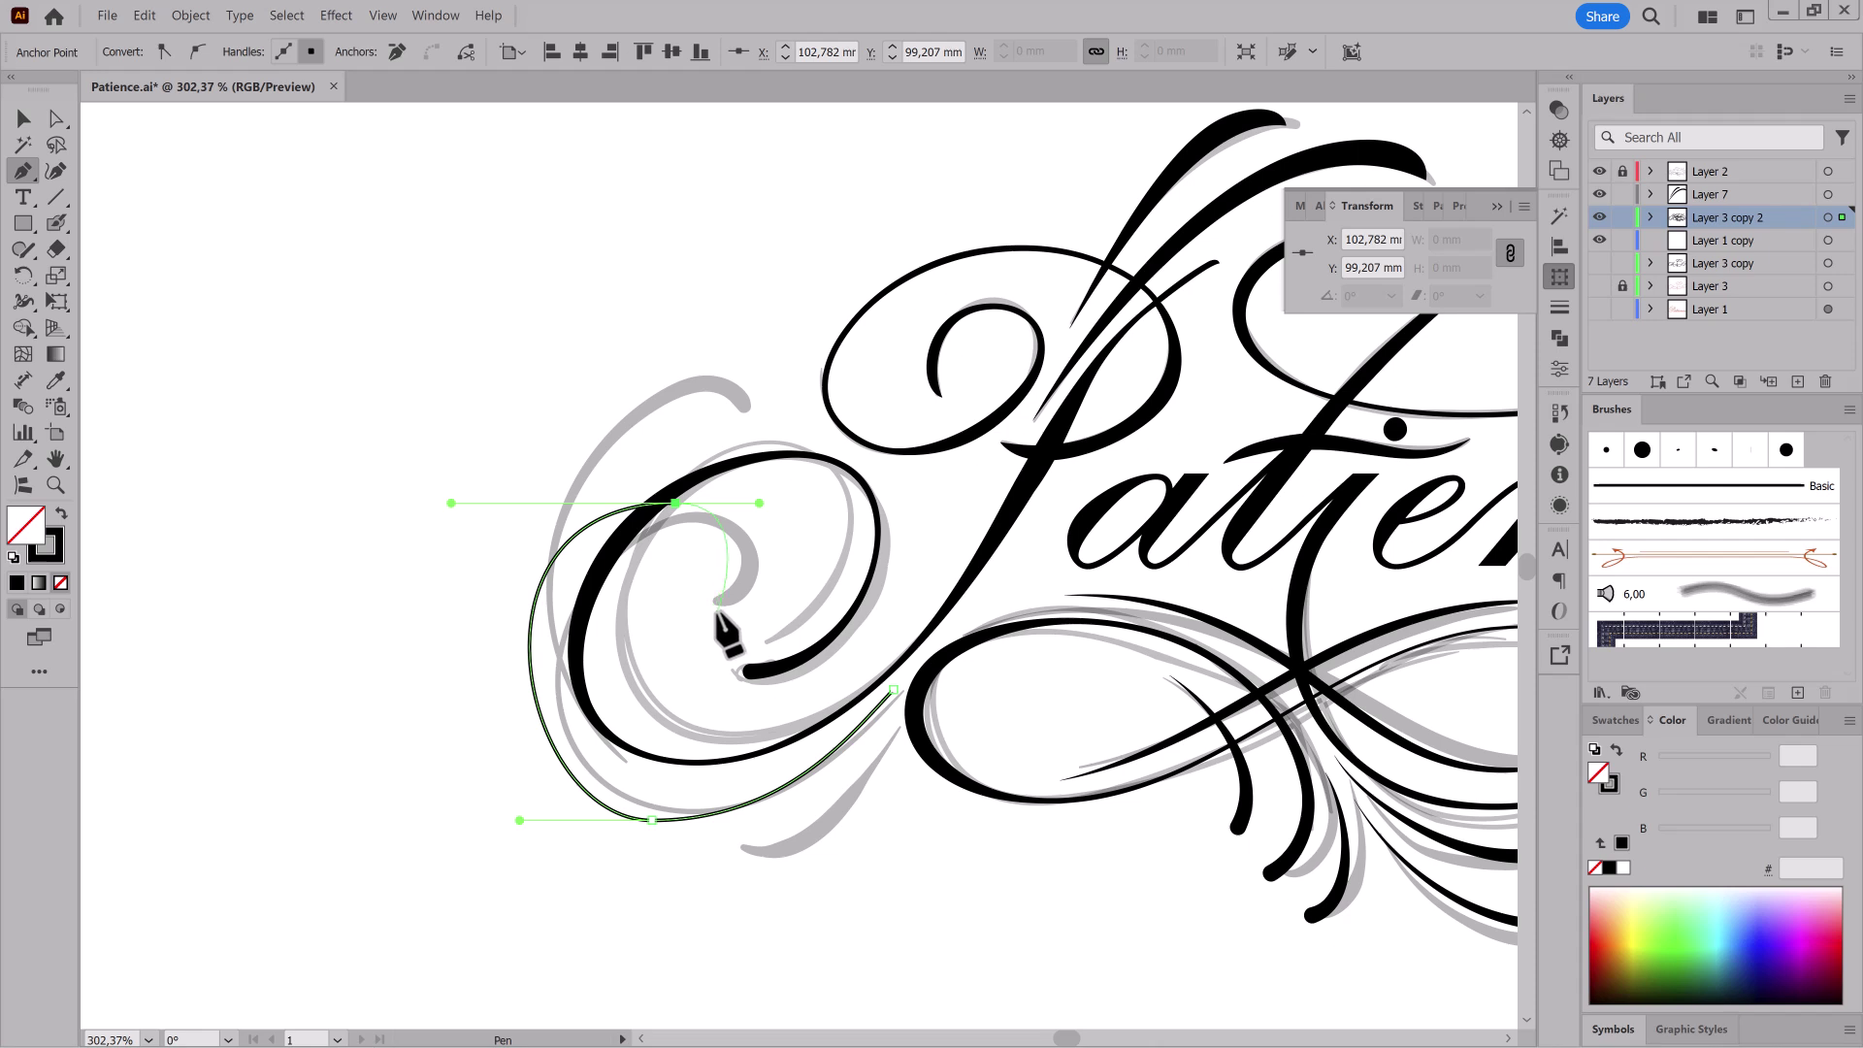
{"action": "left_click_drag", "start_coordinate": [644, 632], "coordinate": [651, 632]}
{"action": "left_click_drag", "start_coordinate": [651, 820], "coordinate": [439, 810]}
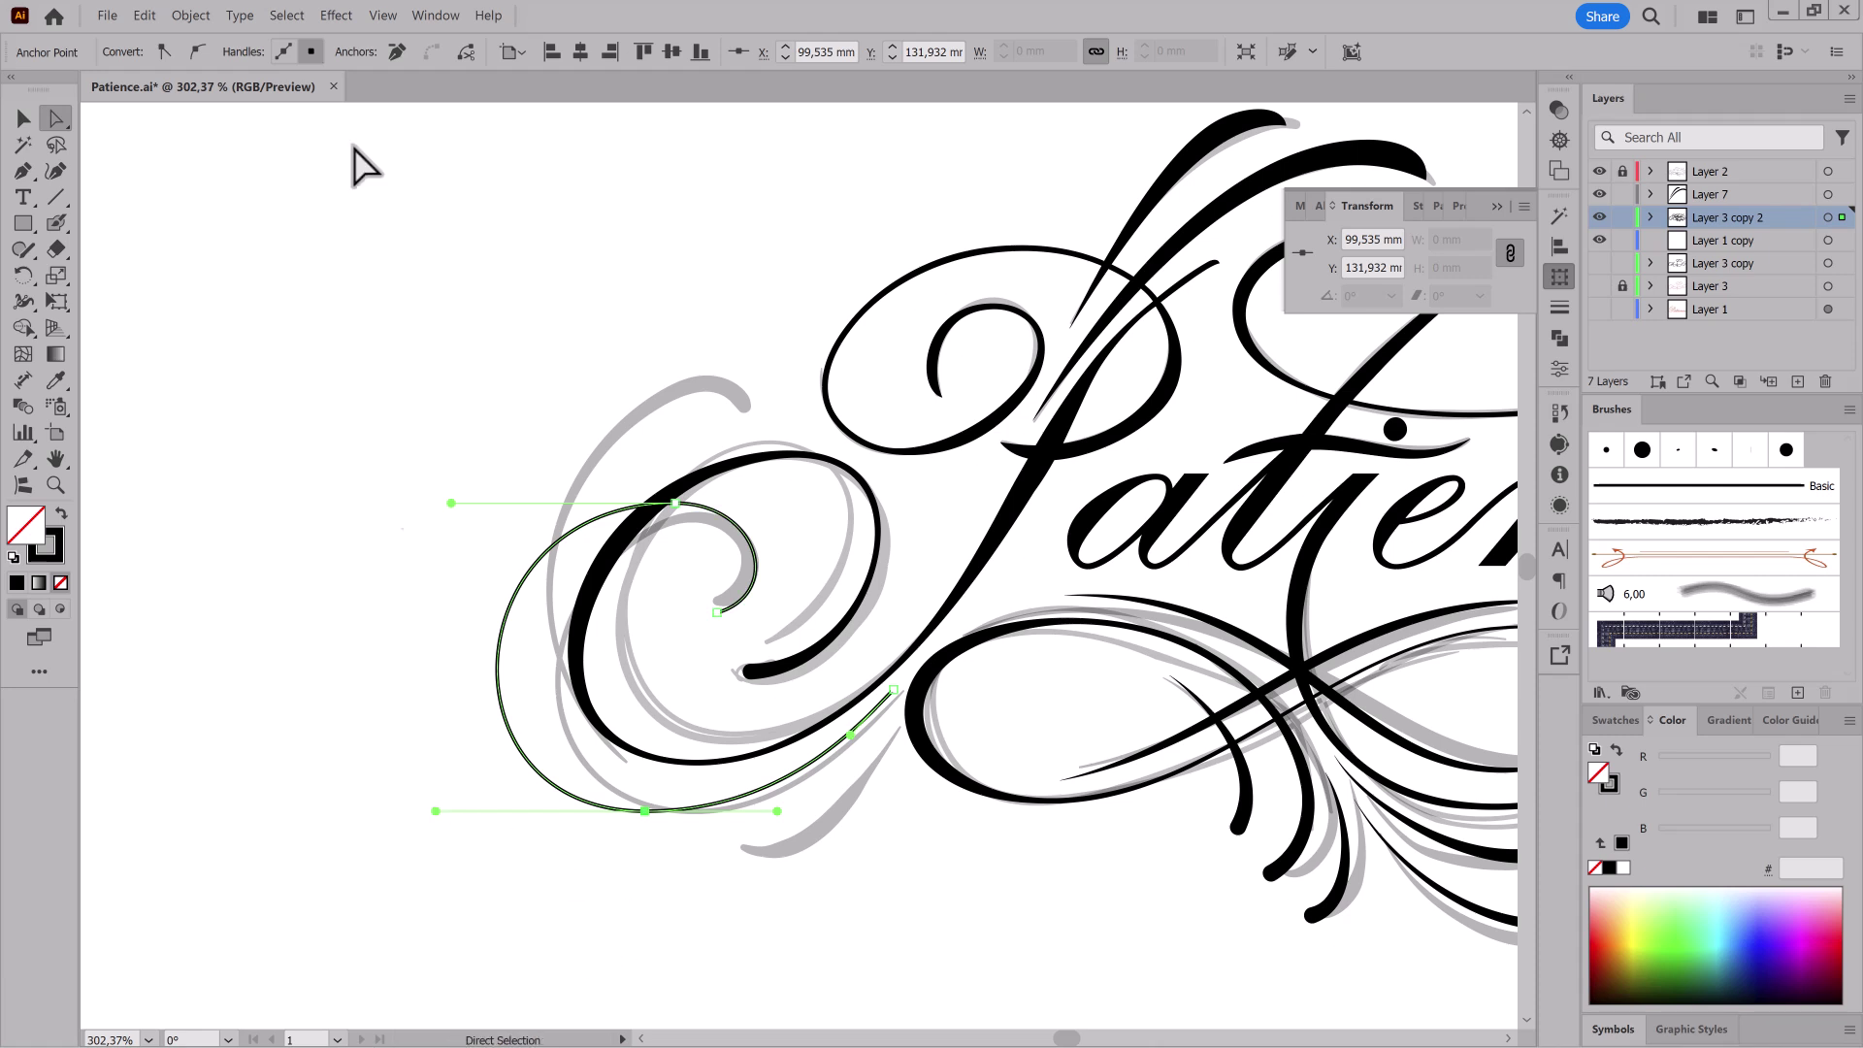
Step: Give the new swirl path a tapered width profile, a 5 pt weight and round caps, and expand its appearance
{"action": "left_click", "coordinate": [450, 52]}
{"action": "scroll", "coordinate": [450, 160], "scroll_direction": "down", "scroll_amount": 3}
{"action": "left_click", "coordinate": [394, 296]}
{"action": "triple_click", "coordinate": [257, 47]}
{"action": "left_click", "coordinate": [1559, 308]}
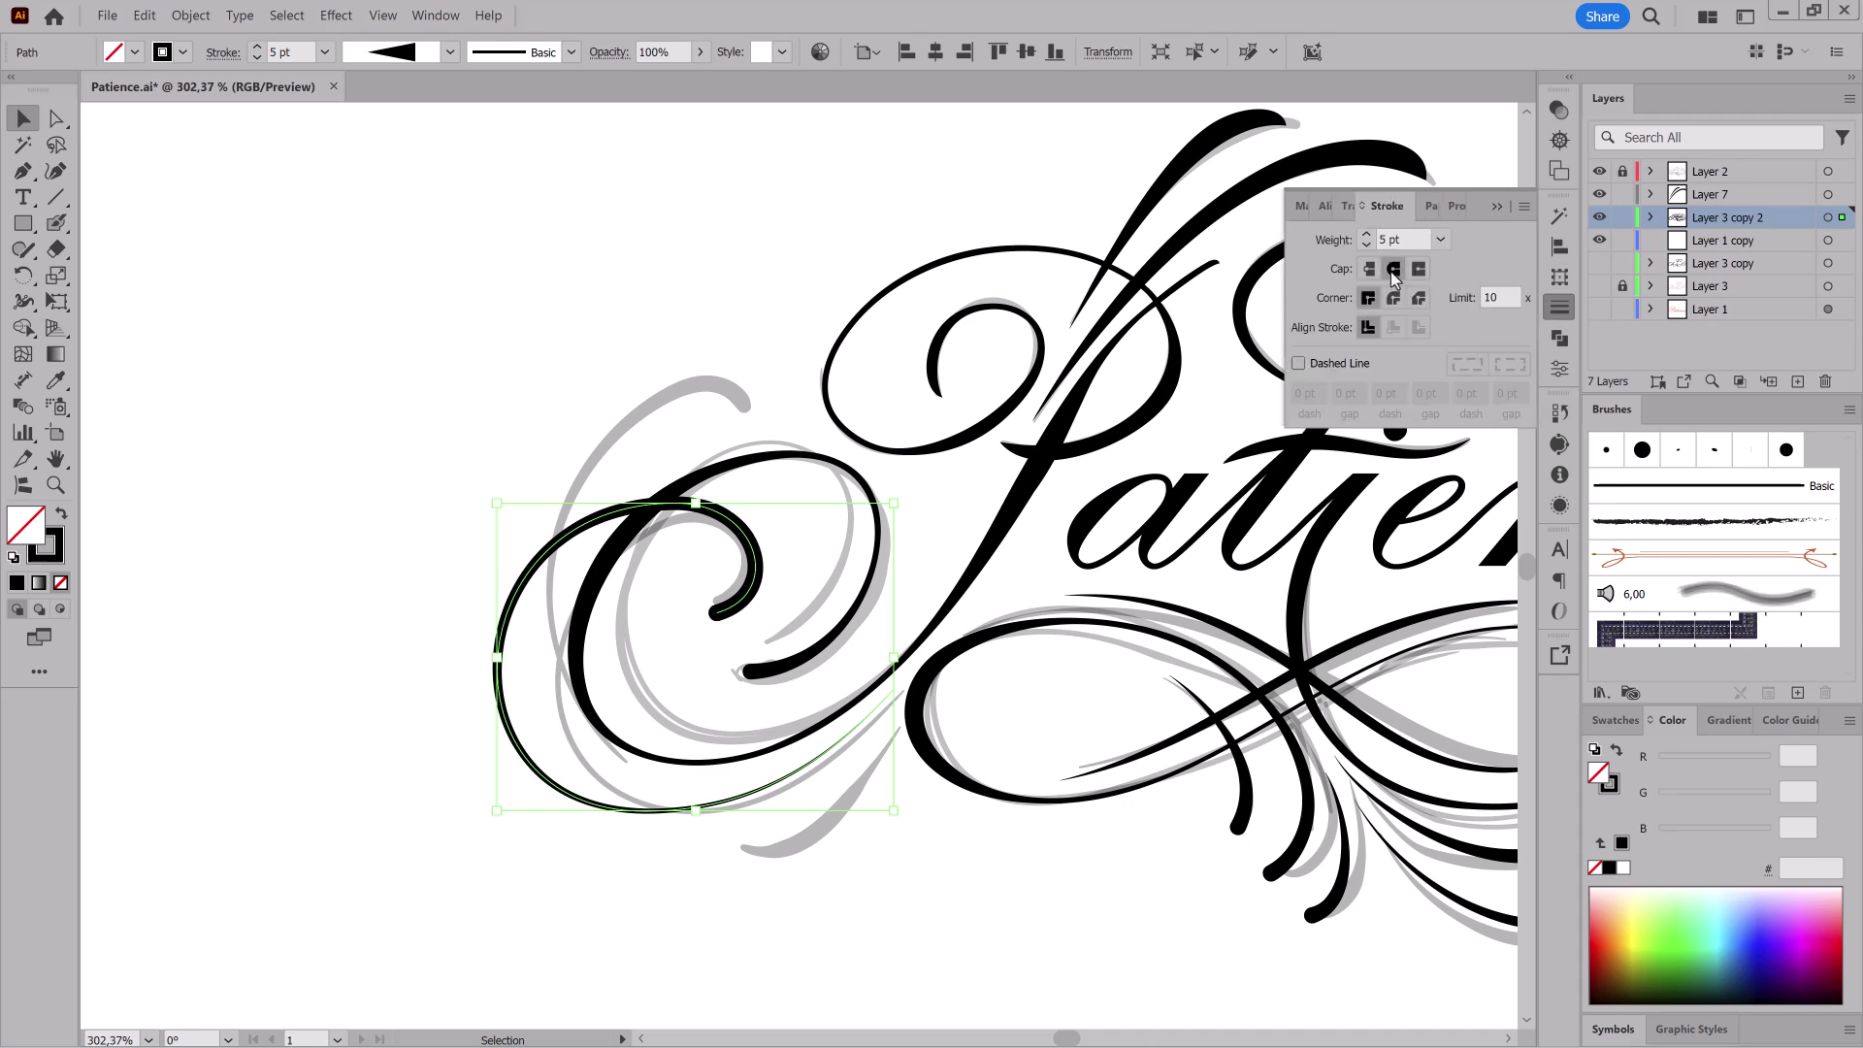
{"action": "left_click", "coordinate": [190, 14]}
{"action": "left_click", "coordinate": [208, 211]}
Step: Remove surplus anchors from the new swirl's round end and reshape the tip with the remaining handles
{"action": "left_click_drag", "start_coordinate": [720, 620], "coordinate": [1251, 815]}
{"action": "key", "text": "a"}
{"action": "left_click", "coordinate": [644, 588]}
{"action": "left_click", "coordinate": [396, 53]}
{"action": "left_click_drag", "start_coordinate": [651, 566], "coordinate": [658, 573]}
{"action": "left_click_drag", "start_coordinate": [706, 621], "coordinate": [782, 624]}
{"action": "left_click", "coordinate": [396, 53]}
{"action": "left_click_drag", "start_coordinate": [955, 656], "coordinate": [582, 621]}
{"action": "left_click", "coordinate": [446, 449]}
Step: Draw an unfilled, black-stroked Pen arc over the upper-left side of the left swirl, following the sketch
{"action": "left_click", "coordinate": [1599, 172]}
{"action": "left_click_drag", "start_coordinate": [824, 713], "coordinate": [602, 693]}
{"action": "mouse_move", "coordinate": [963, 713]}
{"action": "left_mouse_down"}
{"action": "mouse_move", "coordinate": [1148, 757]}
{"action": "mouse_move", "coordinate": [1261, 756]}
{"action": "left_mouse_up"}
{"action": "left_click", "coordinate": [1601, 172]}
{"action": "left_click_drag", "start_coordinate": [541, 725], "coordinate": [662, 724]}
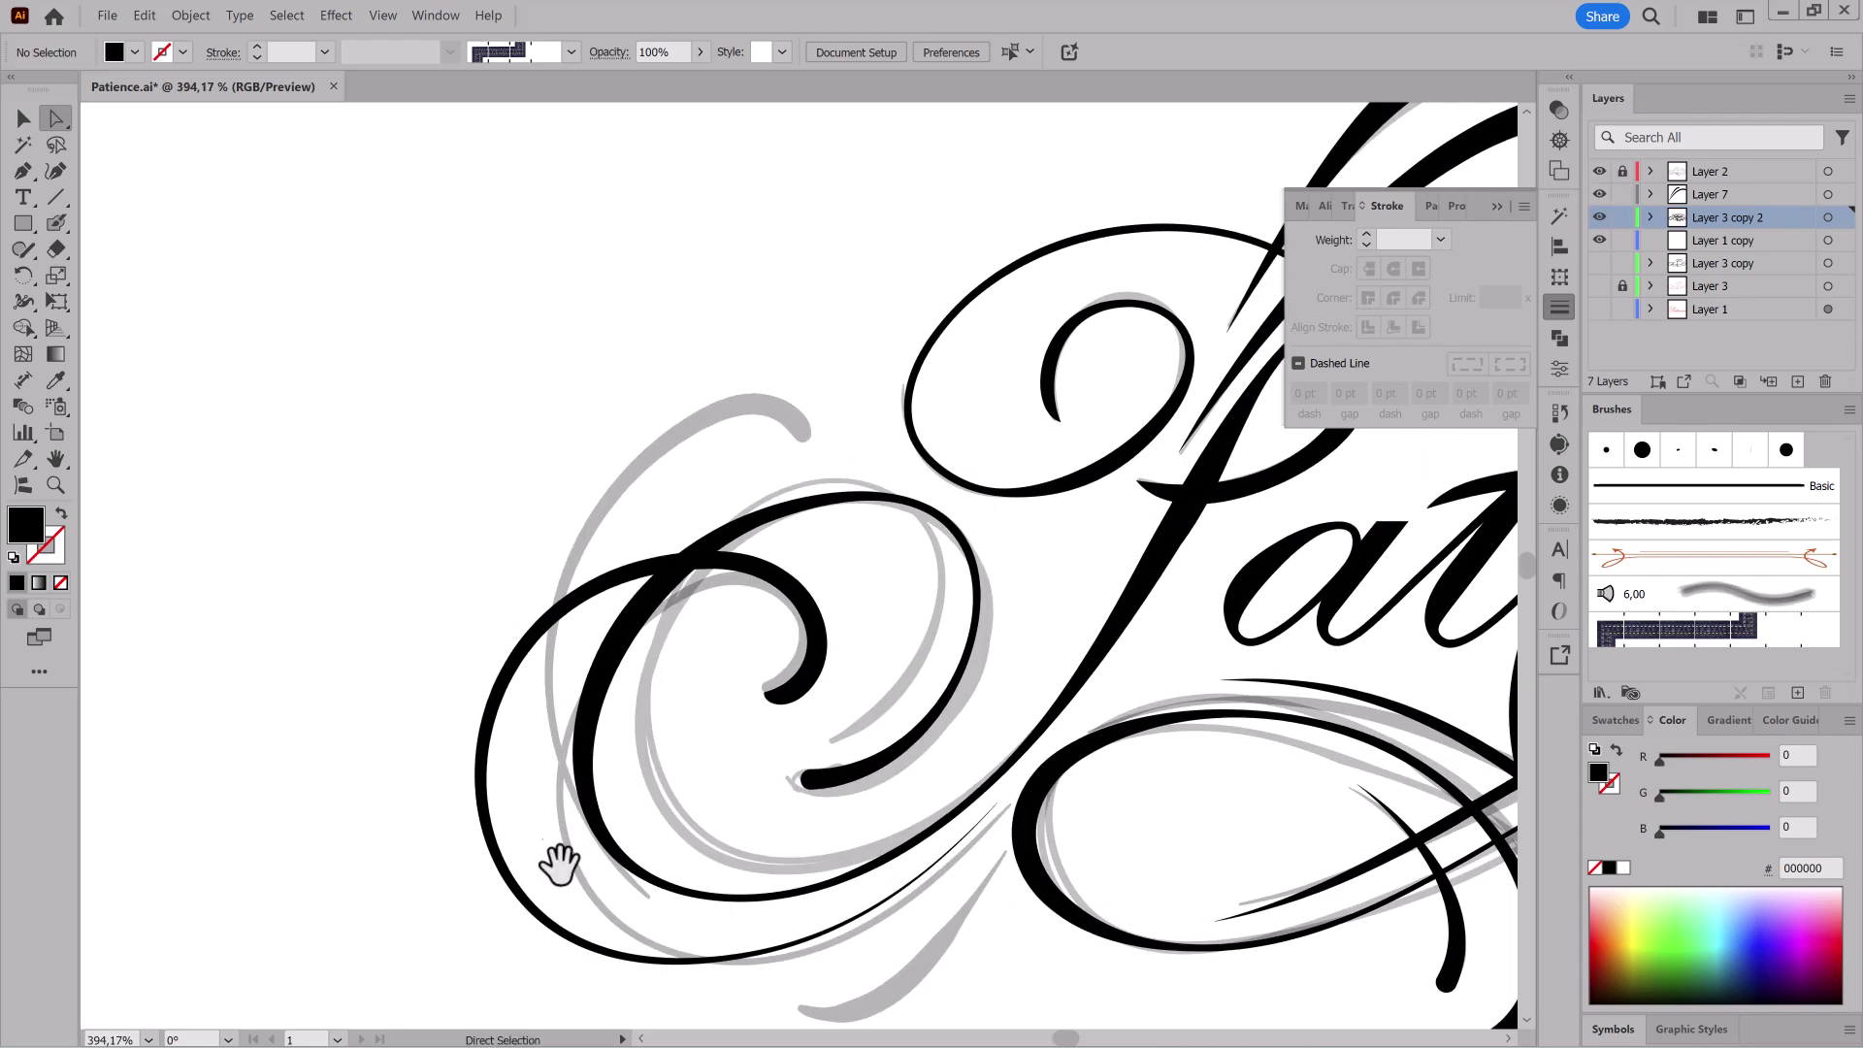
{"action": "left_click_drag", "start_coordinate": [540, 781], "coordinate": [522, 754]}
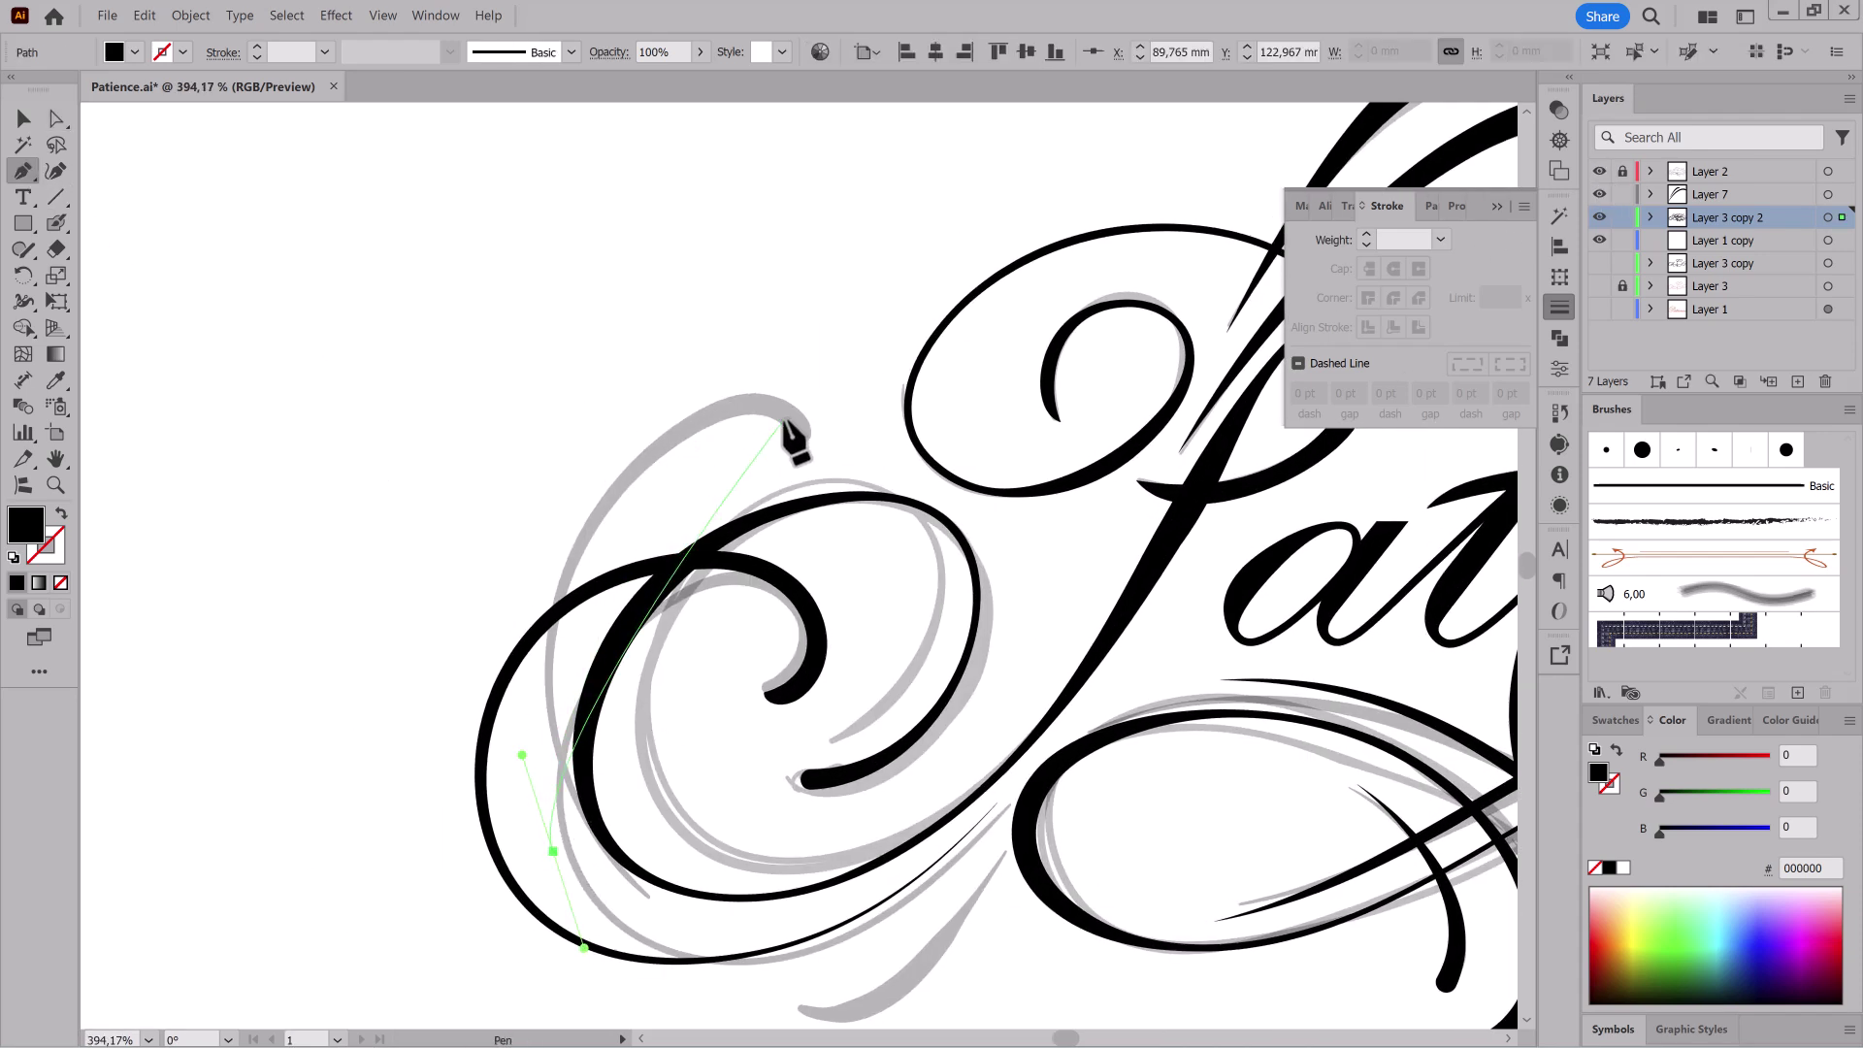
{"action": "left_click_drag", "start_coordinate": [1044, 473], "coordinate": [1044, 487]}
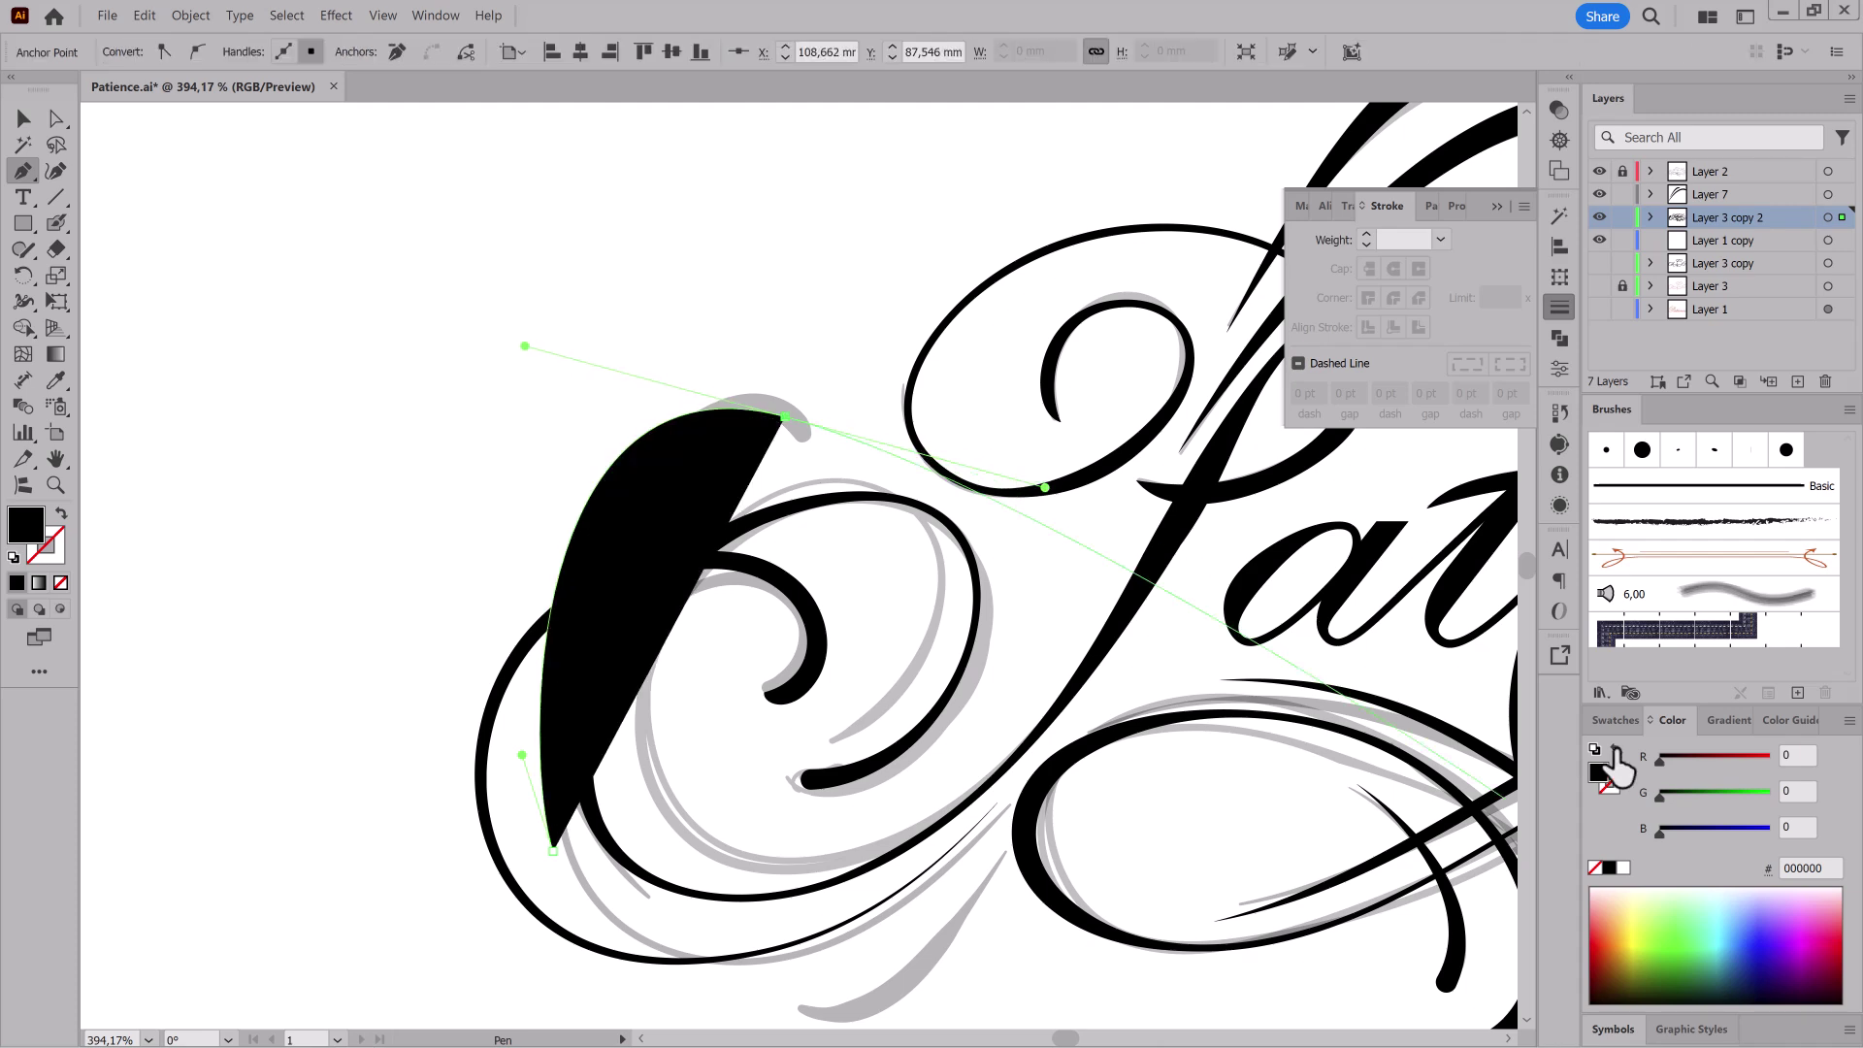
{"action": "left_click", "coordinate": [1615, 750]}
{"action": "left_click", "coordinate": [57, 119]}
{"action": "left_click_drag", "start_coordinate": [521, 754], "coordinate": [487, 690]}
{"action": "left_click_drag", "start_coordinate": [524, 347], "coordinate": [556, 333]}
Step: Hide the sketch and adjust the new arc's upper end and both handles into a smoother curve
{"action": "left_click", "coordinate": [1600, 171]}
{"action": "left_click_drag", "start_coordinate": [999, 791], "coordinate": [679, 738]}
{"action": "left_click_drag", "start_coordinate": [671, 679], "coordinate": [944, 671]}
{"action": "left_click_drag", "start_coordinate": [528, 606], "coordinate": [522, 658]}
{"action": "left_click_drag", "start_coordinate": [845, 315], "coordinate": [877, 339]}
{"action": "left_click_drag", "start_coordinate": [635, 252], "coordinate": [689, 254]}
{"action": "left_click_drag", "start_coordinate": [522, 658], "coordinate": [502, 585]}
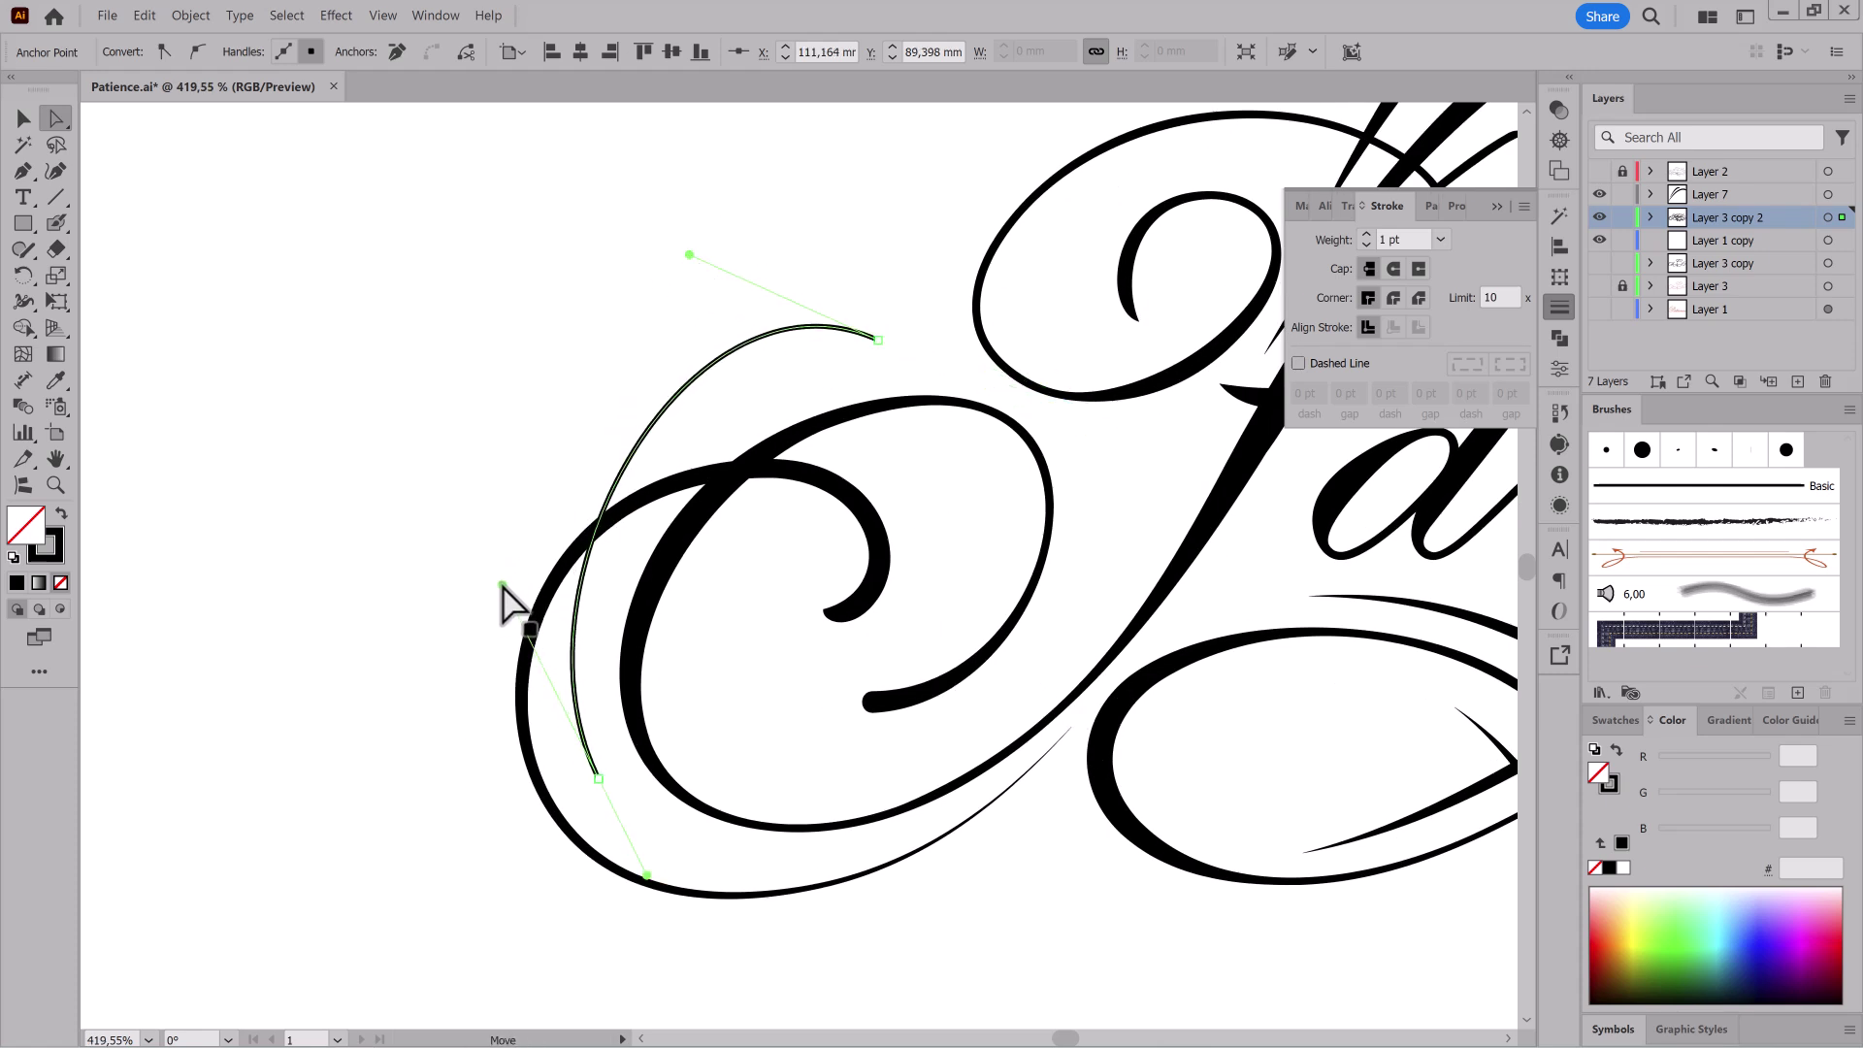
Step: Give the upper-left arc a tapered width profile, a 5 pt weight and round caps, and expand its appearance
{"action": "left_click", "coordinate": [23, 119]}
{"action": "left_click", "coordinate": [749, 342]}
{"action": "left_click", "coordinate": [424, 53]}
{"action": "left_click_drag", "start_coordinate": [445, 127], "coordinate": [462, 278]}
{"action": "left_click", "coordinate": [384, 296]}
{"action": "left_click", "coordinate": [257, 48]}
{"action": "left_click", "coordinate": [257, 48]}
{"action": "left_click", "coordinate": [257, 48]}
{"action": "left_click", "coordinate": [257, 47]}
{"action": "left_click", "coordinate": [1394, 268]}
{"action": "left_click", "coordinate": [190, 16]}
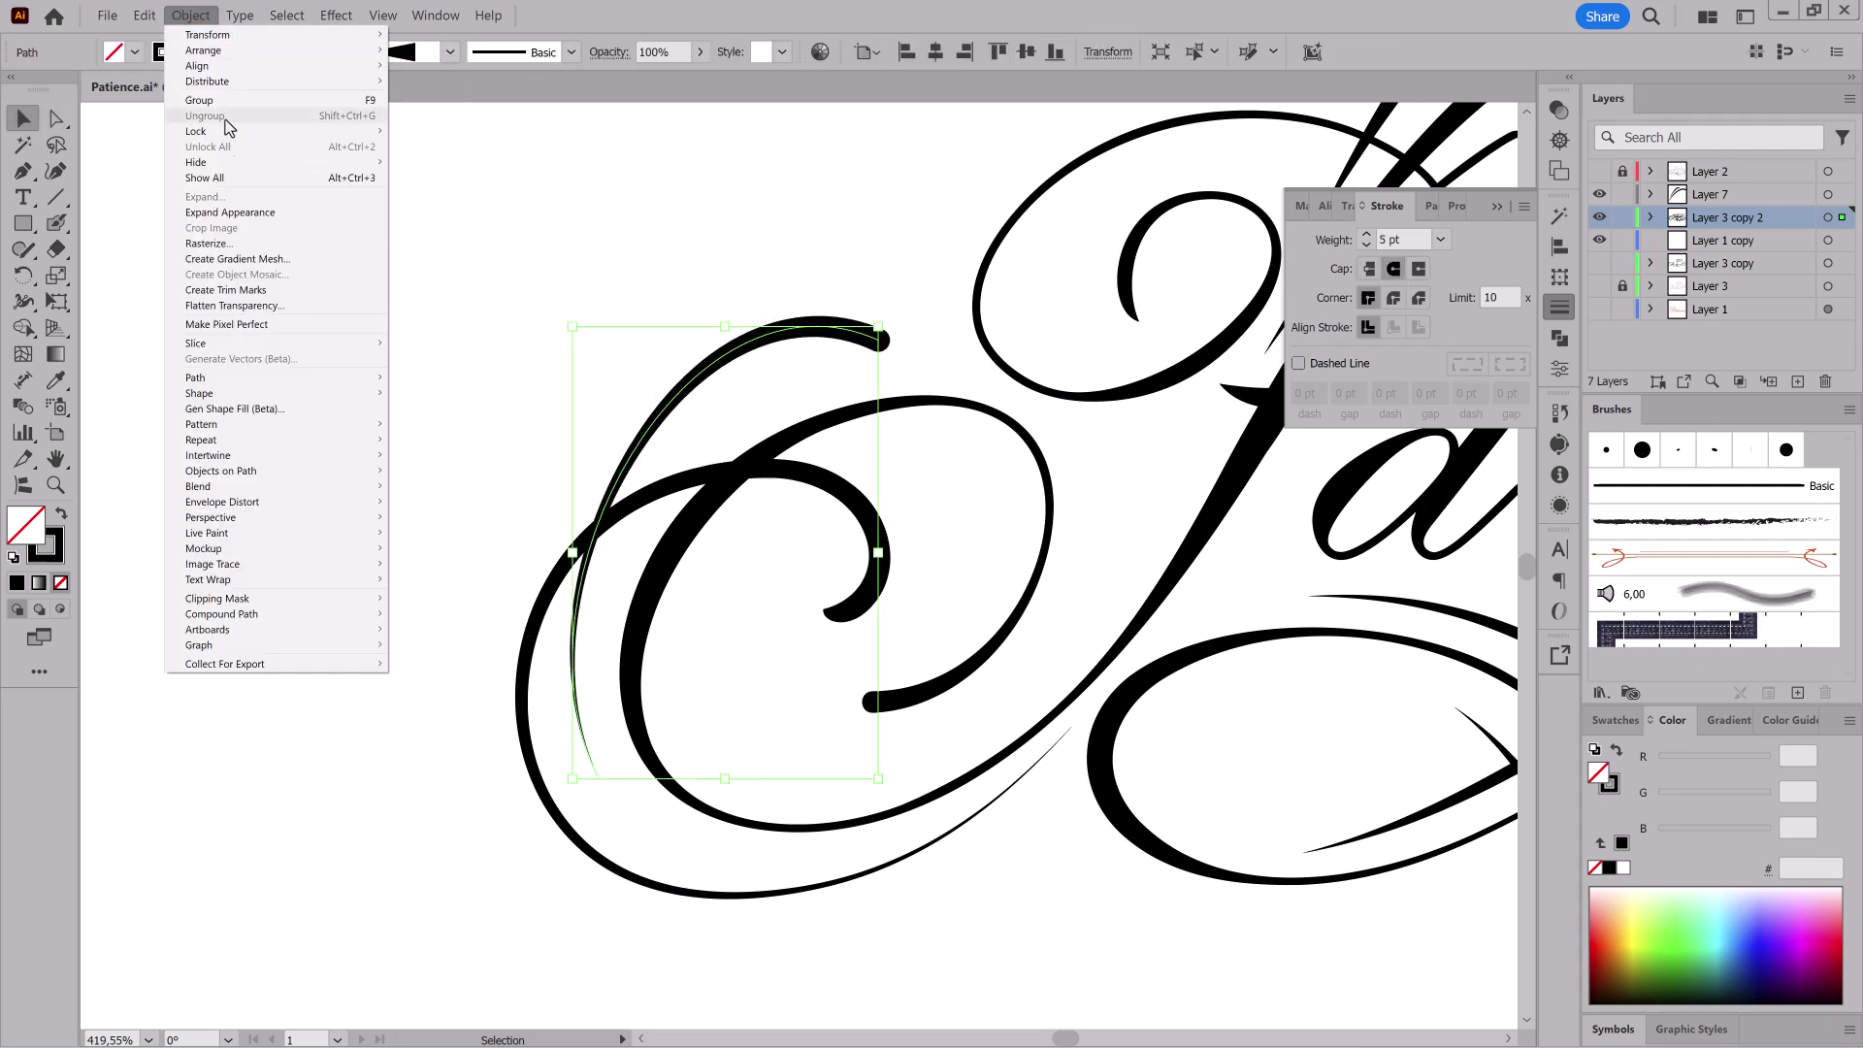
{"action": "left_click", "coordinate": [215, 212]}
Step: Remove surplus anchors from the upper-left arc's round end and curve its tip into a slanted teardrop
{"action": "key", "text": "ctrl+space"}
{"action": "mouse_move", "coordinate": [866, 330]}
{"action": "left_mouse_down"}
{"action": "mouse_move", "coordinate": [985, 335]}
{"action": "mouse_move", "coordinate": [834, 300]}
{"action": "left_mouse_up"}
{"action": "left_click", "coordinate": [57, 119]}
{"action": "left_click", "coordinate": [965, 403]}
{"action": "left_click", "coordinate": [895, 430]}
{"action": "left_click_drag", "start_coordinate": [920, 442], "coordinate": [961, 275]}
{"action": "left_click", "coordinate": [835, 300]}
{"action": "left_click", "coordinate": [397, 52]}
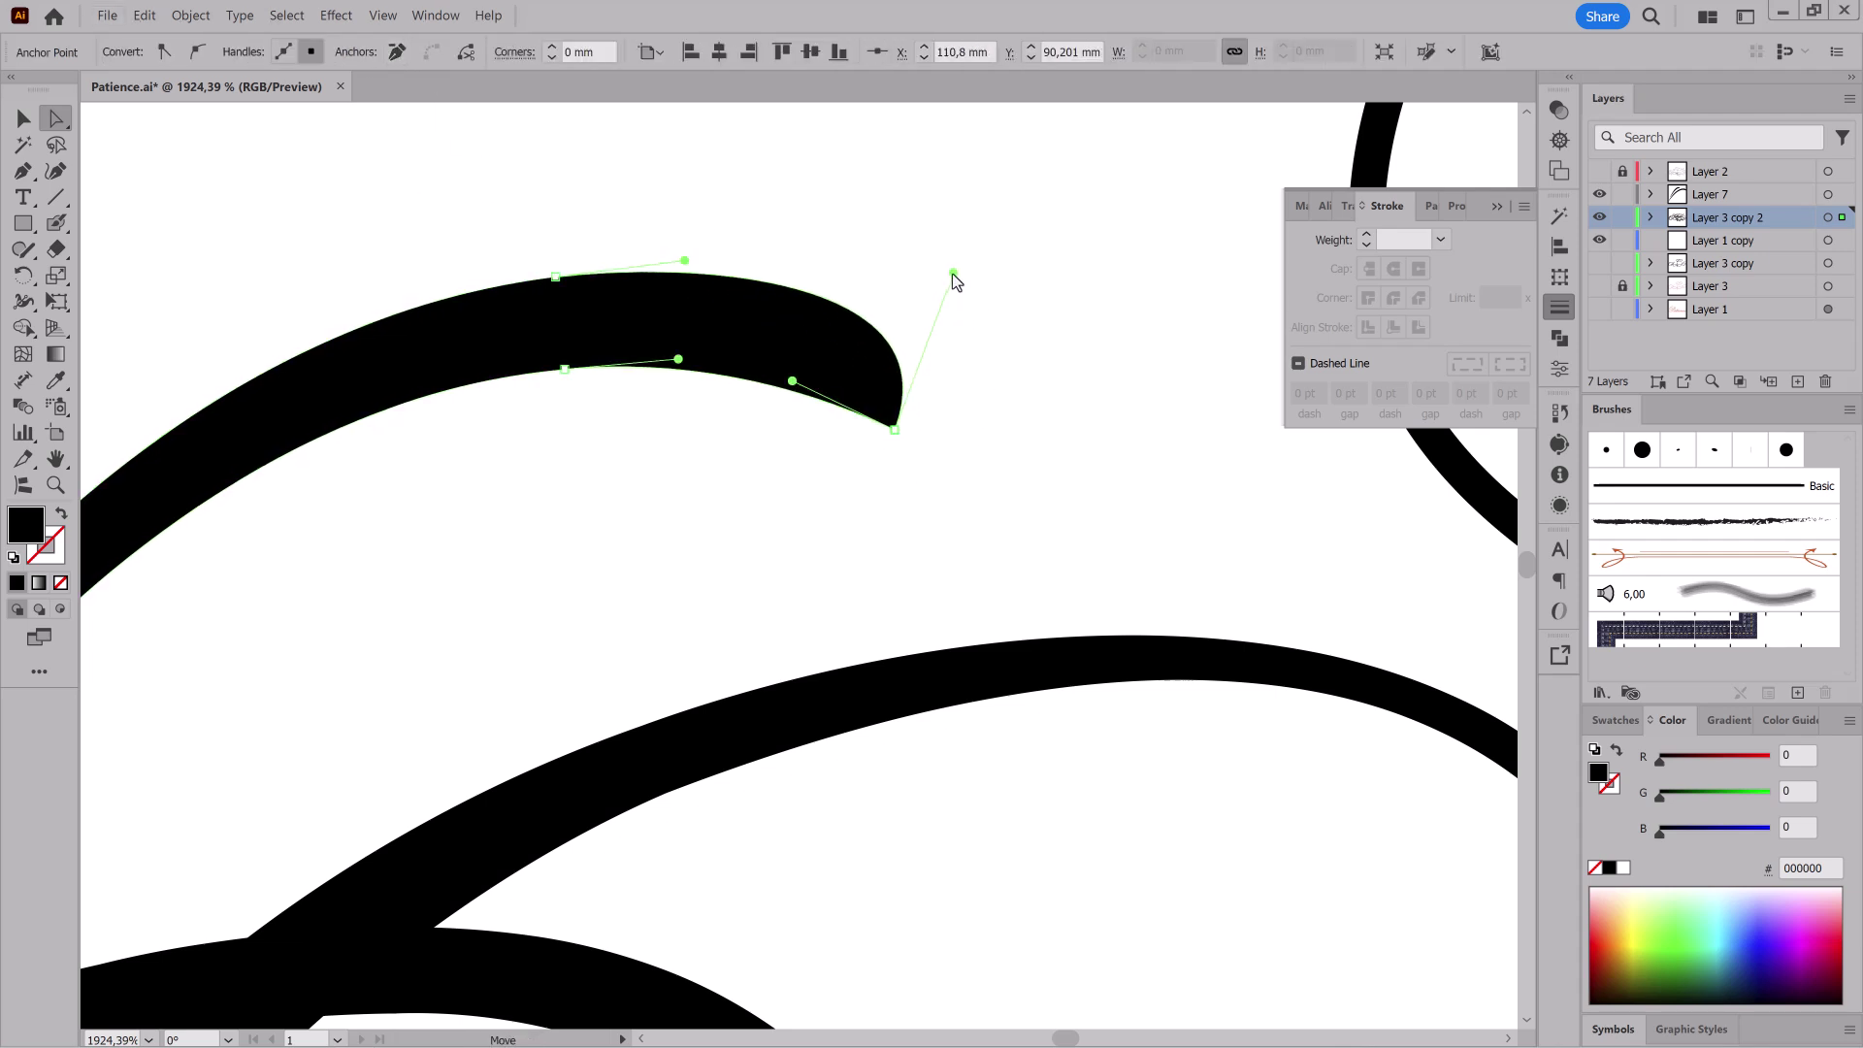
{"action": "left_click_drag", "start_coordinate": [1116, 566], "coordinate": [497, 481]}
{"action": "left_click", "coordinate": [680, 621]}
{"action": "left_click_drag", "start_coordinate": [1367, 763], "coordinate": [608, 715]}
Step: Show the sketch and duplicate a short tapered accent stroke for use below the left swirl
{"action": "left_click", "coordinate": [1599, 170]}
{"action": "left_click_drag", "start_coordinate": [1208, 767], "coordinate": [1144, 773]}
{"action": "left_click_drag", "start_coordinate": [1209, 795], "coordinate": [1233, 763]}
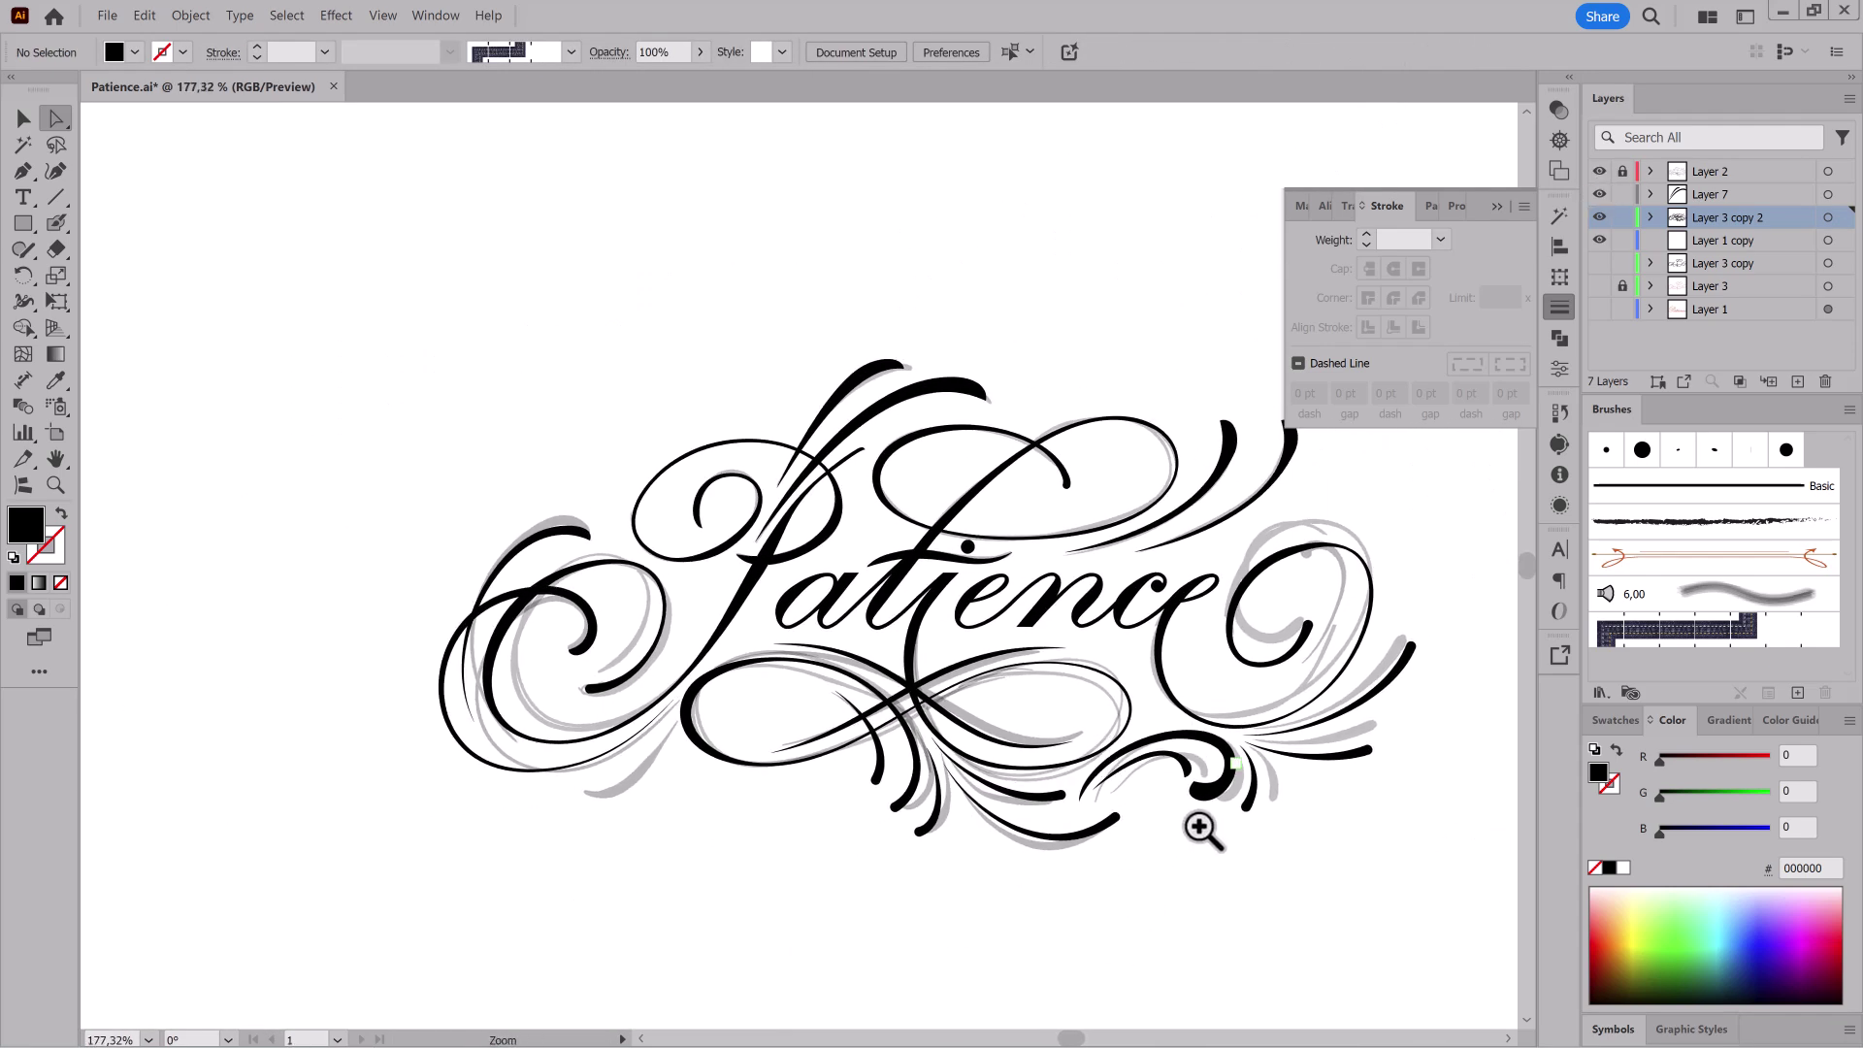
{"action": "left_click_drag", "start_coordinate": [1197, 826], "coordinate": [1209, 828]}
{"action": "left_click_drag", "start_coordinate": [757, 674], "coordinate": [807, 678]}
{"action": "left_click", "coordinate": [866, 310]}
{"action": "left_click", "coordinate": [866, 311], "text": "alt"}
{"action": "mouse_move", "coordinate": [866, 310]}
{"action": "left_mouse_down"}
{"action": "mouse_move", "coordinate": [672, 825]}
{"action": "mouse_move", "coordinate": [526, 933]}
{"action": "left_mouse_up"}
Step: Rotate the duplicated accent stroke and place it along the sketch guide below the left swirl
{"action": "key", "text": "e"}
{"action": "left_click_drag", "start_coordinate": [742, 950], "coordinate": [835, 950]}
{"action": "mouse_move", "coordinate": [524, 842]}
{"action": "left_mouse_down"}
{"action": "mouse_move", "coordinate": [805, 732]}
{"action": "mouse_move", "coordinate": [602, 449]}
{"action": "left_mouse_up"}
{"action": "left_click_drag", "start_coordinate": [390, 543], "coordinate": [502, 465]}
{"action": "left_click_drag", "start_coordinate": [606, 432], "coordinate": [607, 439]}
{"action": "left_click_drag", "start_coordinate": [1057, 680], "coordinate": [833, 596]}
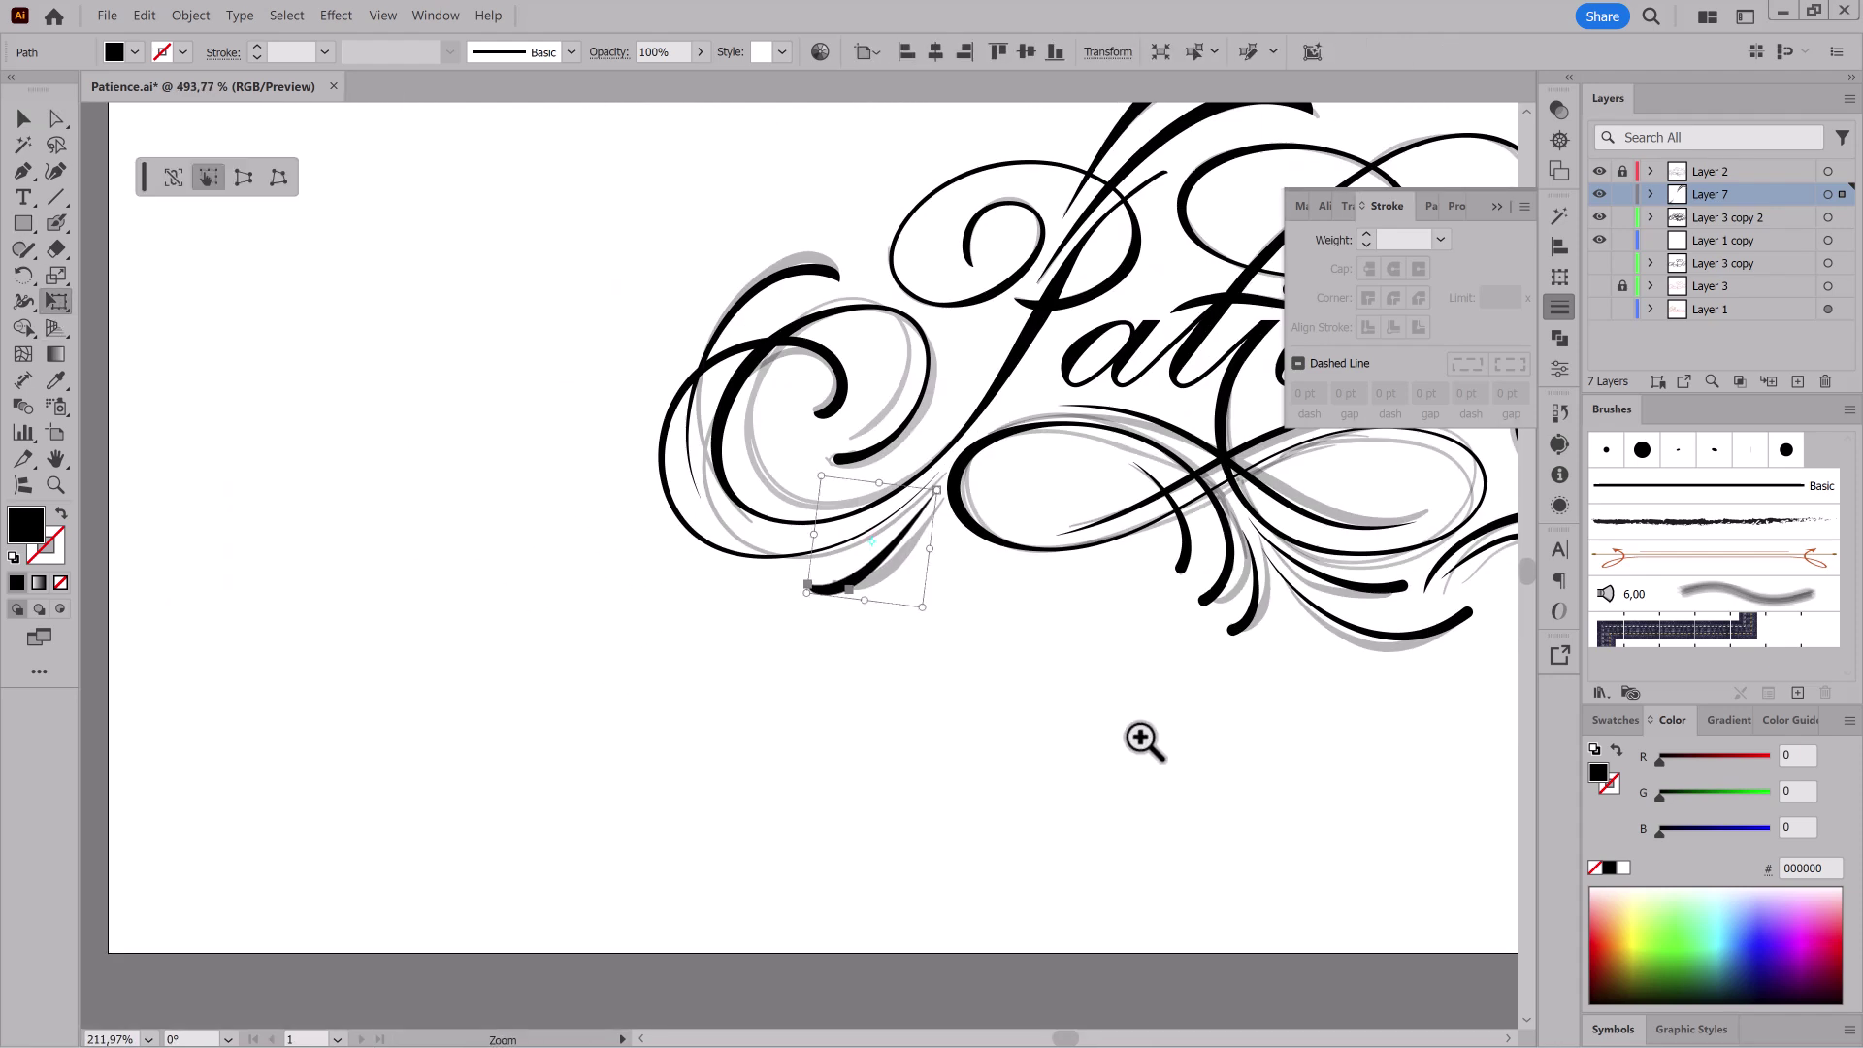
Step: Duplicate the accent stroke into the right swirl, flip it horizontally, and rotate and place it inside the swirl's right curve
{"action": "left_click_drag", "start_coordinate": [1309, 771], "coordinate": [689, 902]}
{"action": "mouse_move", "coordinate": [243, 706]}
{"action": "left_mouse_down"}
{"action": "mouse_move", "coordinate": [1068, 564]}
{"action": "mouse_move", "coordinate": [971, 495]}
{"action": "mouse_move", "coordinate": [971, 516]}
{"action": "left_mouse_up"}
{"action": "left_click", "coordinate": [1348, 205]}
{"action": "left_click", "coordinate": [1524, 206]}
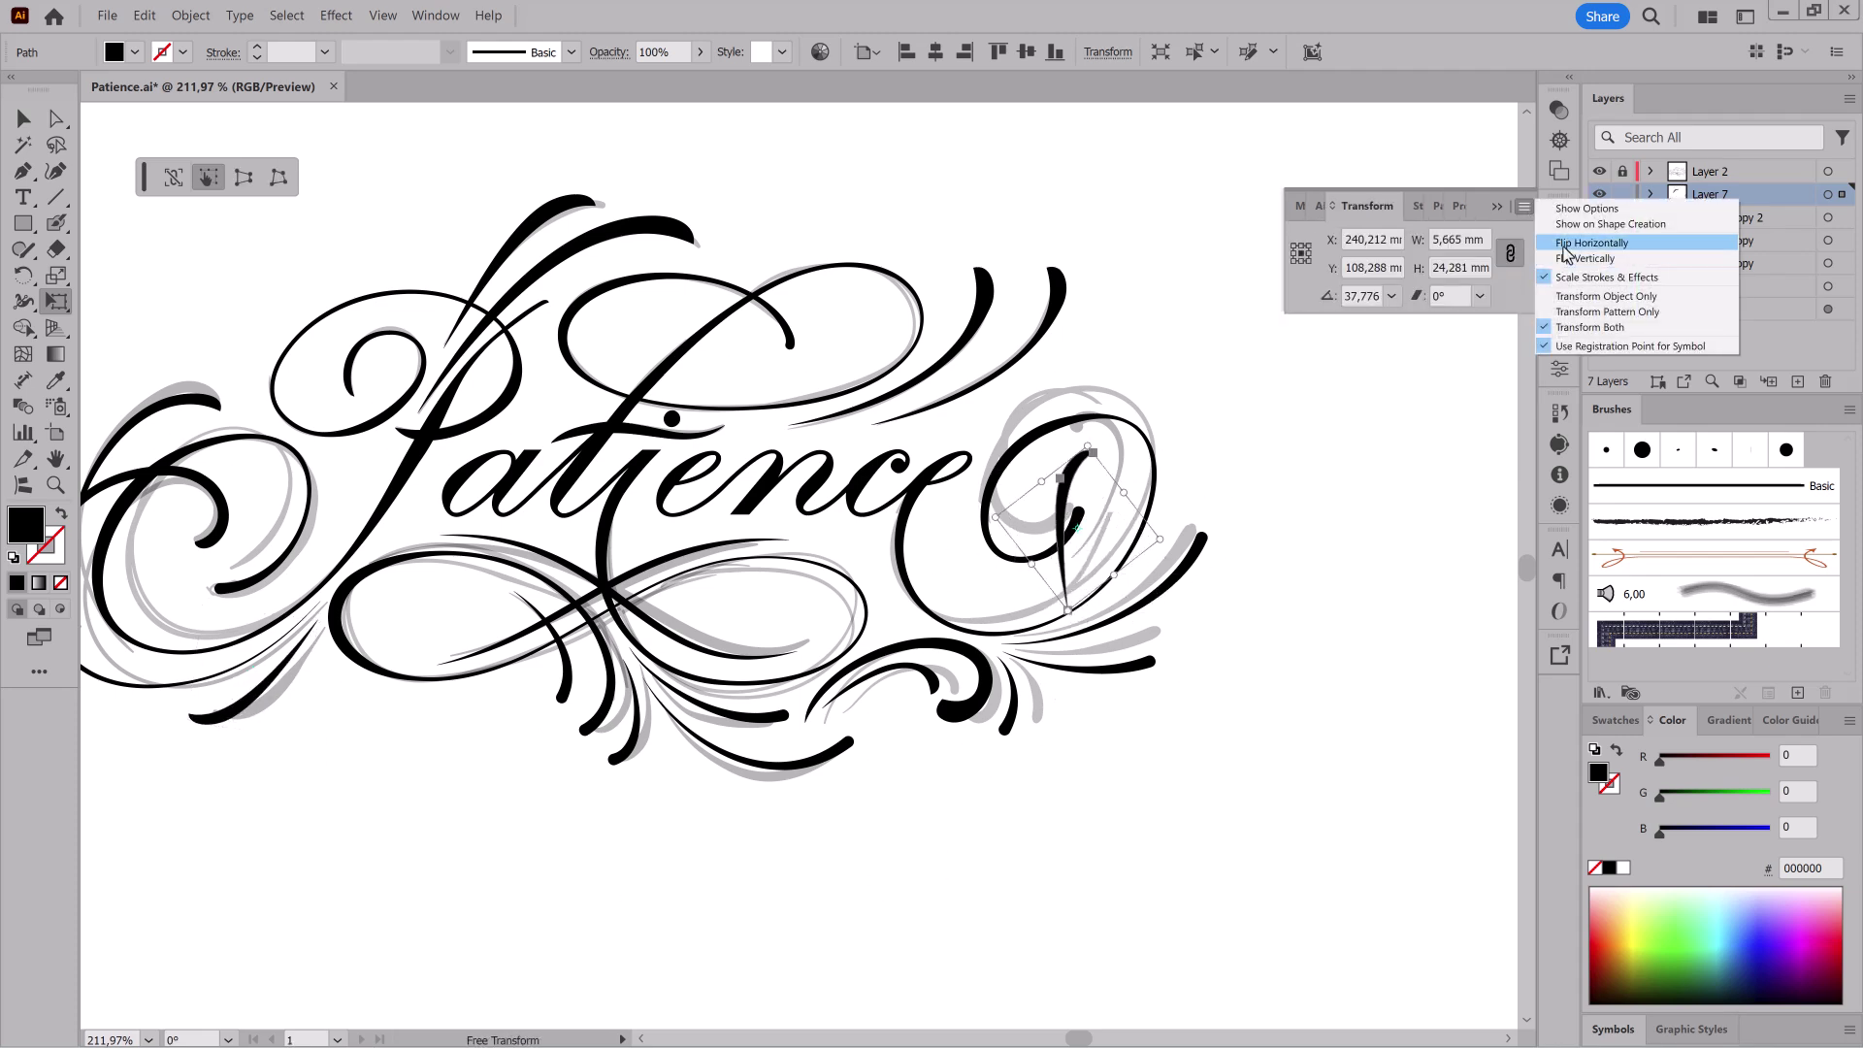
{"action": "left_click", "coordinate": [1560, 247]}
{"action": "left_click_drag", "start_coordinate": [1146, 516], "coordinate": [1266, 555]}
{"action": "left_click_drag", "start_coordinate": [1009, 582], "coordinate": [1106, 565]}
{"action": "left_click_drag", "start_coordinate": [1085, 765], "coordinate": [971, 740]}
{"action": "mouse_move", "coordinate": [1097, 530]}
{"action": "left_mouse_down"}
{"action": "mouse_move", "coordinate": [1067, 516]}
{"action": "mouse_move", "coordinate": [1064, 535]}
{"action": "left_mouse_up"}
Step: Hide the sketch and bend the inner edge of the accent stroke inside the right swirl
{"action": "left_click", "coordinate": [1599, 172]}
{"action": "key", "text": "a"}
{"action": "left_click", "coordinate": [1049, 574]}
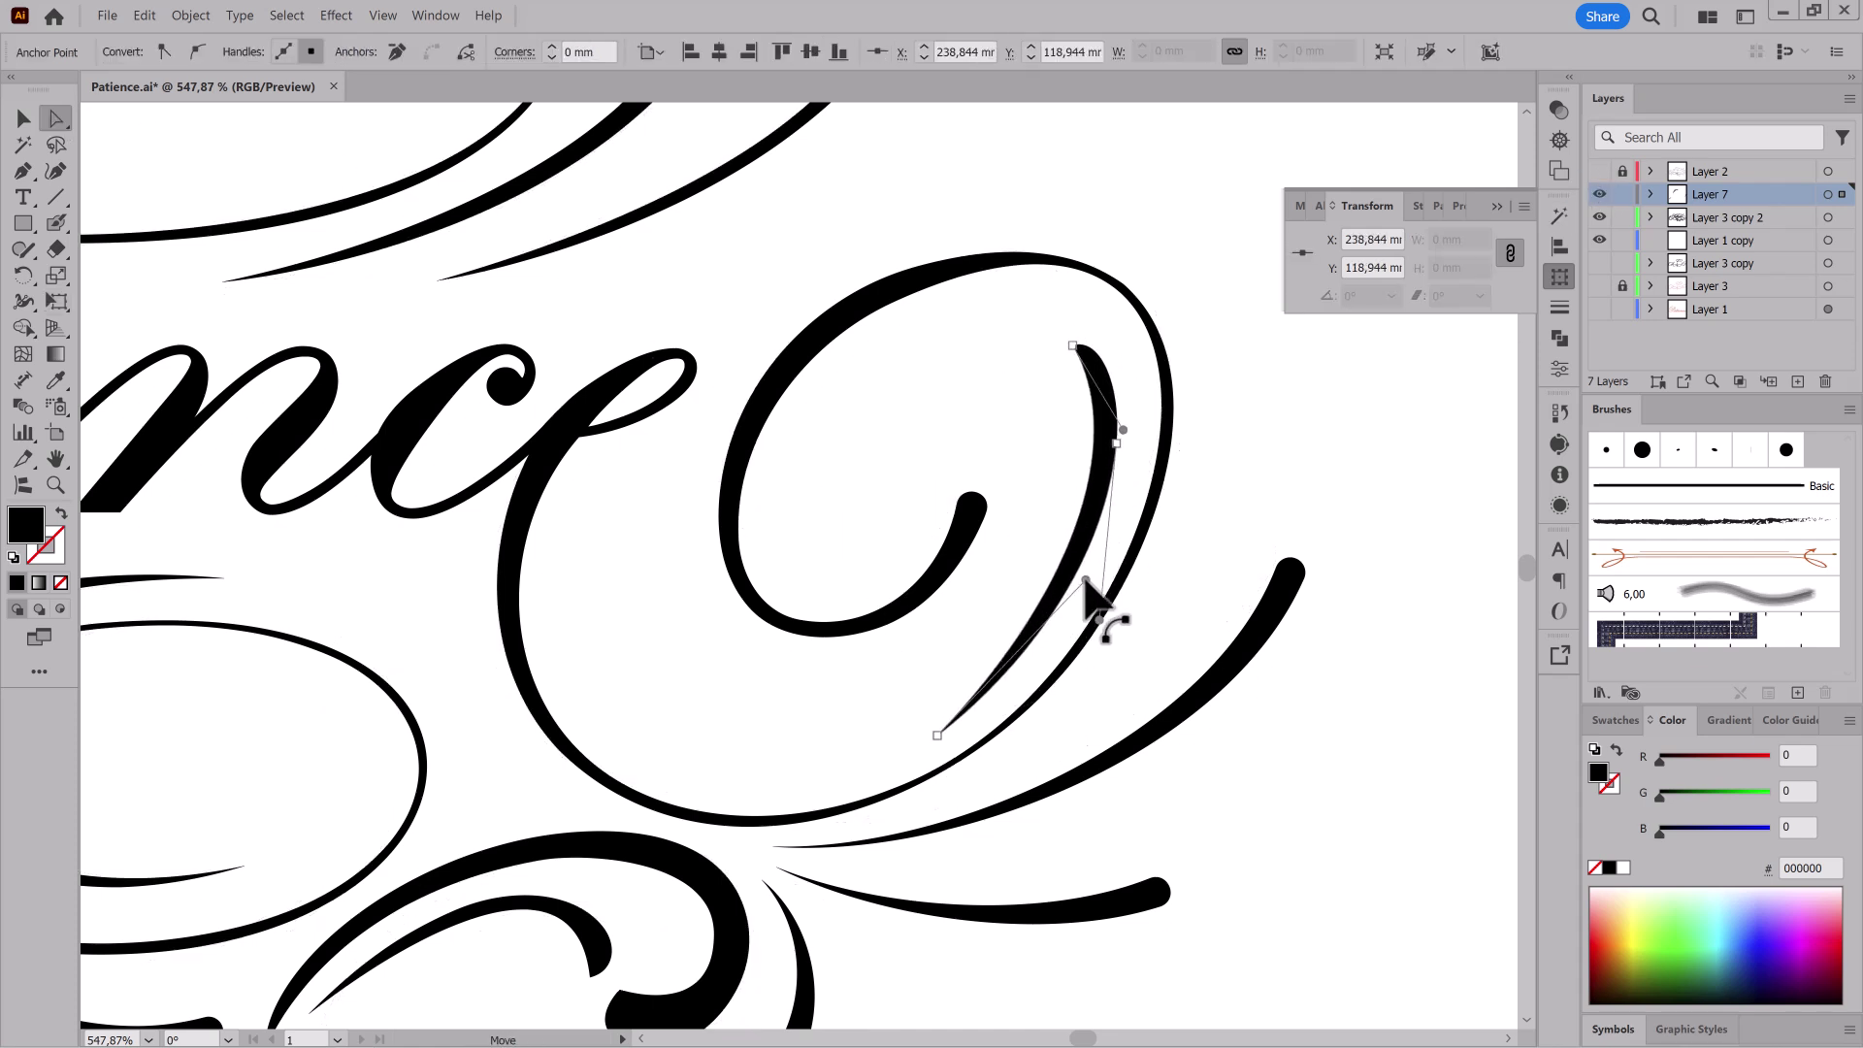
{"action": "left_click_drag", "start_coordinate": [1215, 796], "coordinate": [944, 827]}
{"action": "left_click", "coordinate": [1126, 834]}
Step: Expand the appearance of the leftmost and rightmost of the three short downward strokes beneath the lower loop
{"action": "left_click_drag", "start_coordinate": [1124, 768], "coordinate": [1226, 675]}
{"action": "left_click_drag", "start_coordinate": [1184, 917], "coordinate": [1180, 806]}
{"action": "mouse_move", "coordinate": [999, 804]}
{"action": "left_mouse_down"}
{"action": "mouse_move", "coordinate": [1242, 863]}
{"action": "mouse_move", "coordinate": [1108, 828]}
{"action": "left_mouse_up"}
{"action": "left_click_drag", "start_coordinate": [751, 779], "coordinate": [1023, 707]}
{"action": "left_click", "coordinate": [770, 482]}
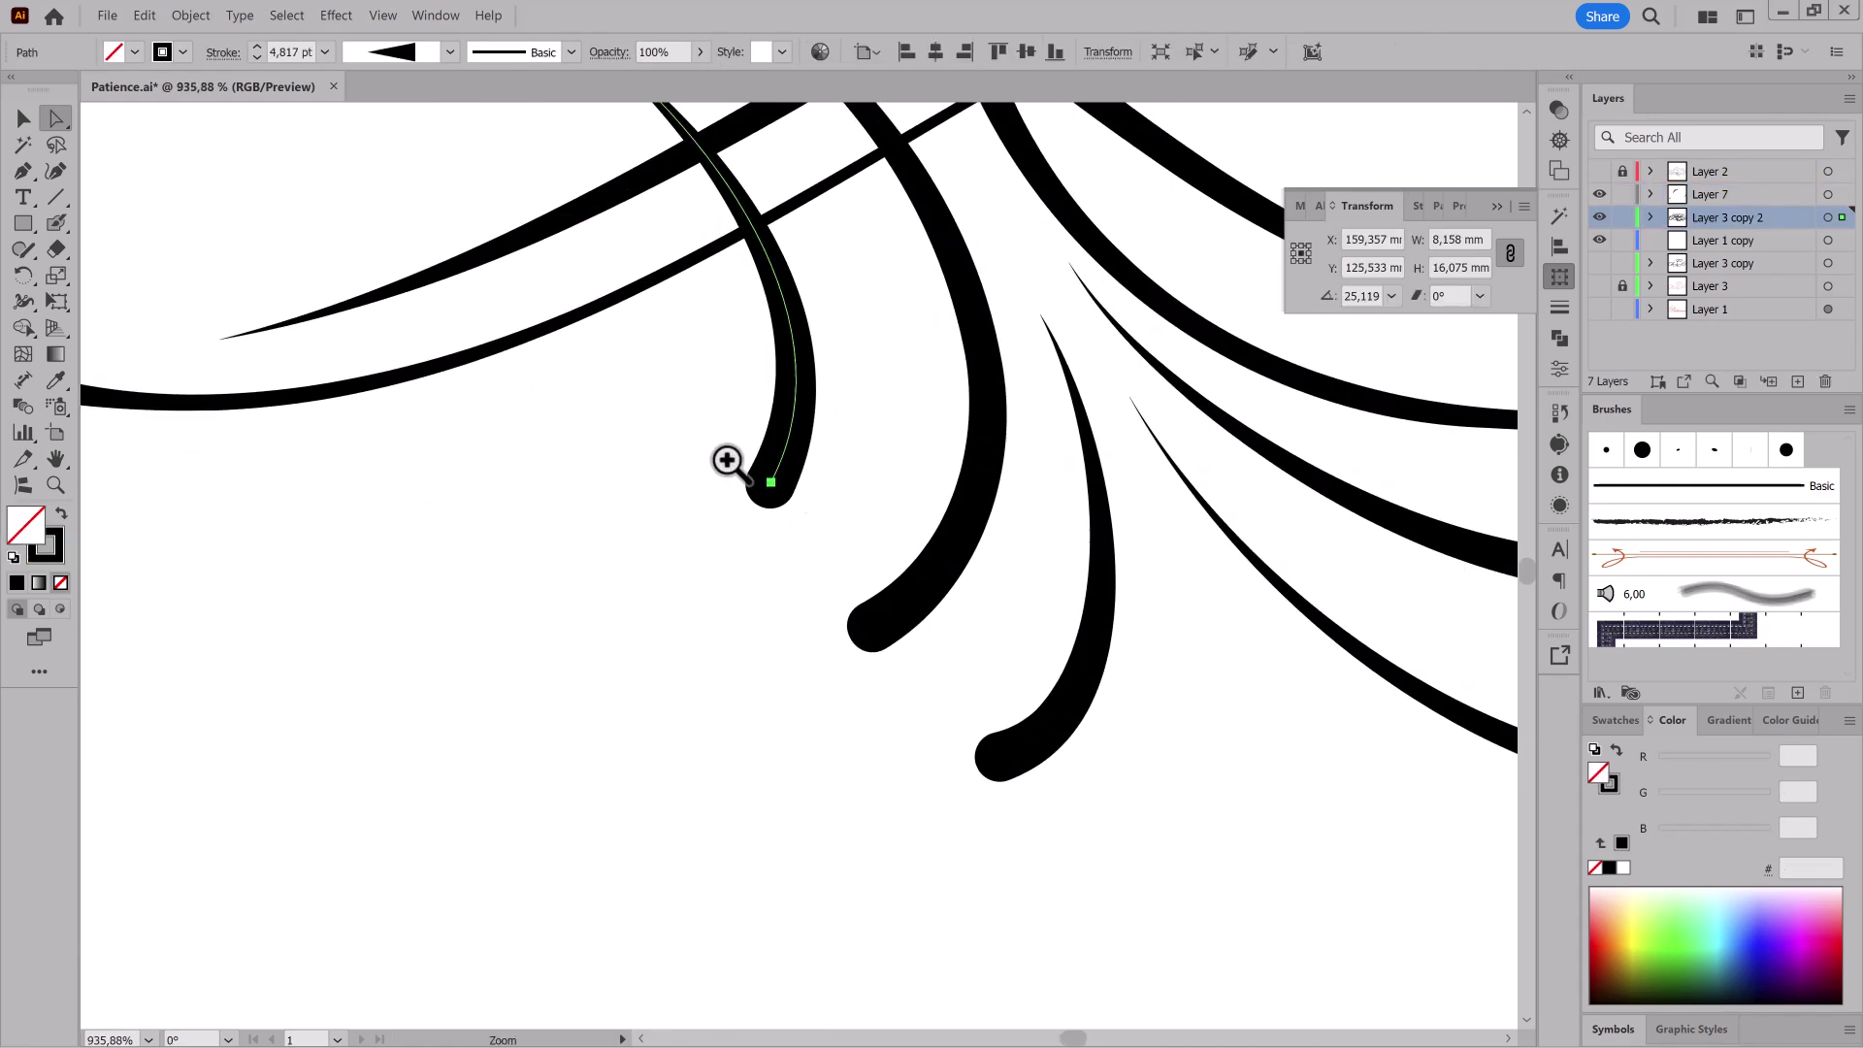
{"action": "left_click", "coordinate": [1085, 670], "text": "ctrl+shift"}
{"action": "left_click", "coordinate": [190, 15]}
{"action": "left_click", "coordinate": [227, 212]}
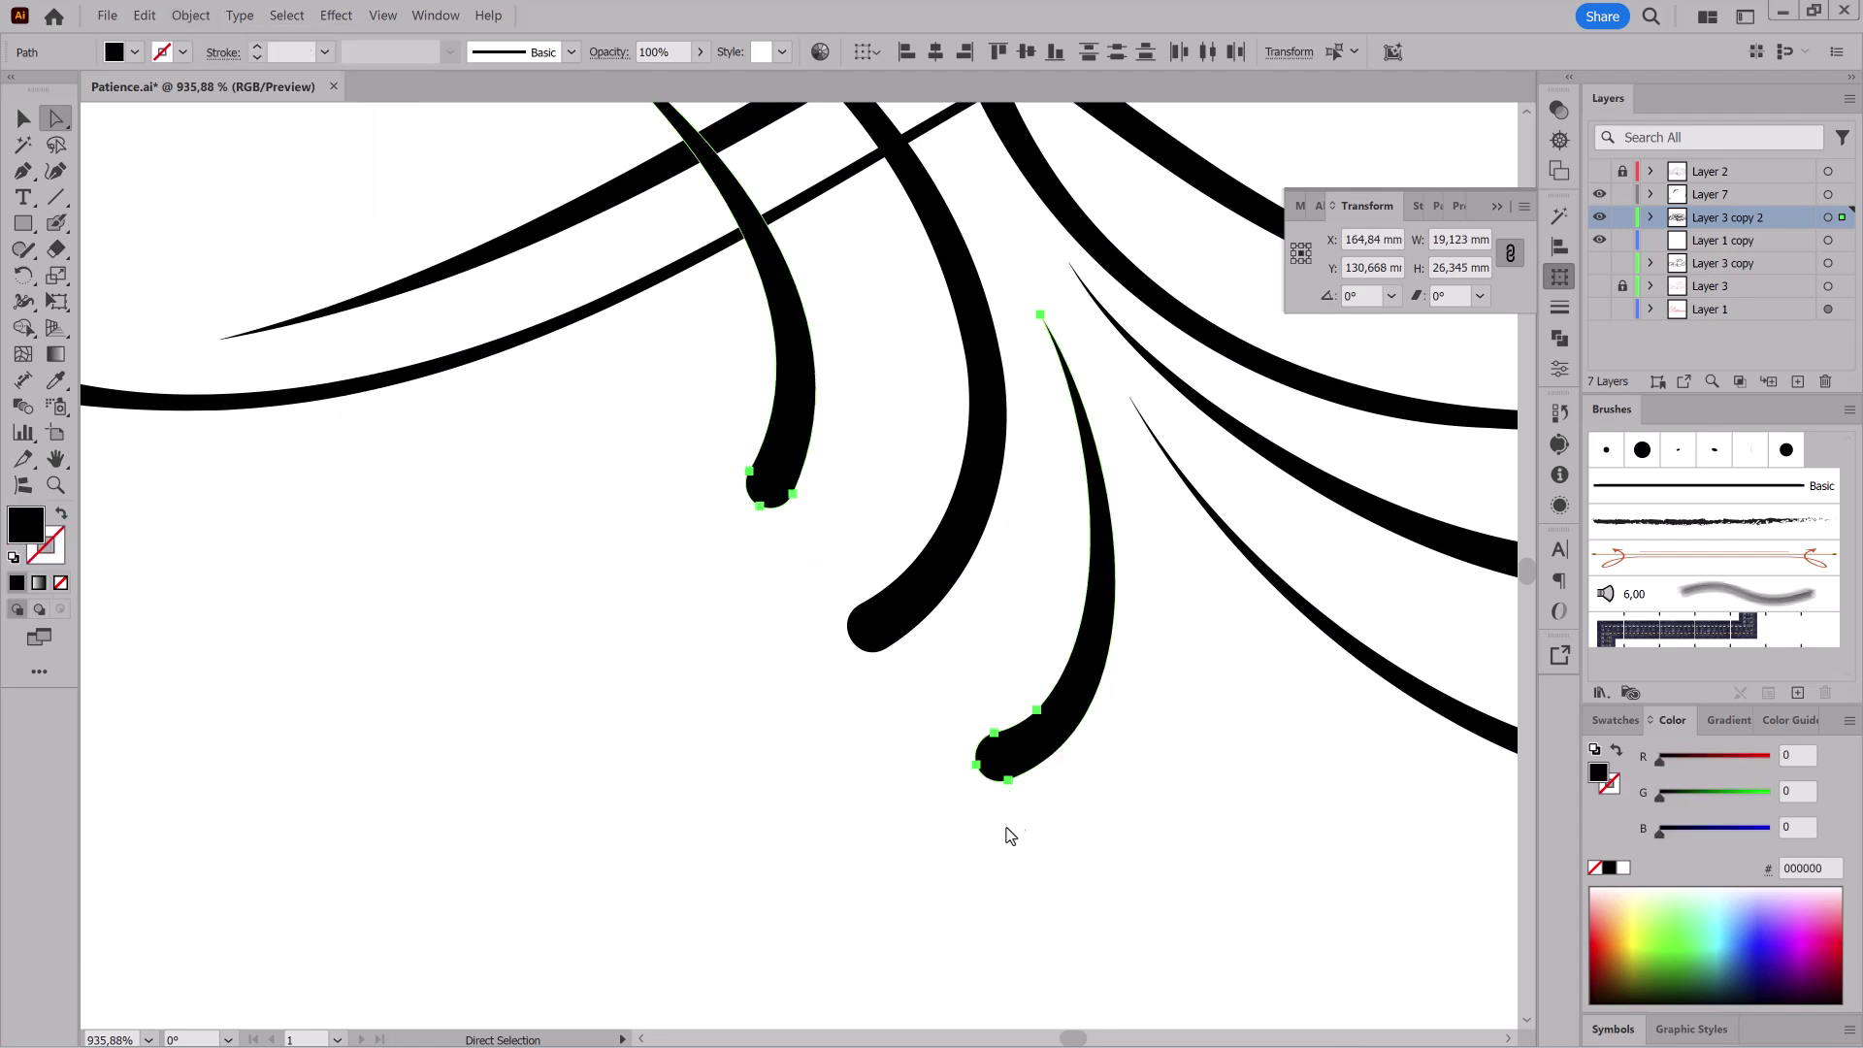
Step: Reshape the round end of the rightmost short downward stroke into a slanted, tapered tip
{"action": "left_click_drag", "start_coordinate": [1008, 817], "coordinate": [1207, 889]}
{"action": "left_click", "coordinate": [933, 694]}
{"action": "left_click_drag", "start_coordinate": [941, 625], "coordinate": [966, 661]}
{"action": "left_click_drag", "start_coordinate": [1009, 732], "coordinate": [1073, 695]}
{"action": "mouse_move", "coordinate": [1041, 706]}
{"action": "left_mouse_down"}
{"action": "mouse_move", "coordinate": [1000, 730]}
{"action": "mouse_move", "coordinate": [1114, 670]}
{"action": "mouse_move", "coordinate": [1034, 721]}
{"action": "left_mouse_up"}
{"action": "left_click_drag", "start_coordinate": [1300, 762], "coordinate": [1118, 784]}
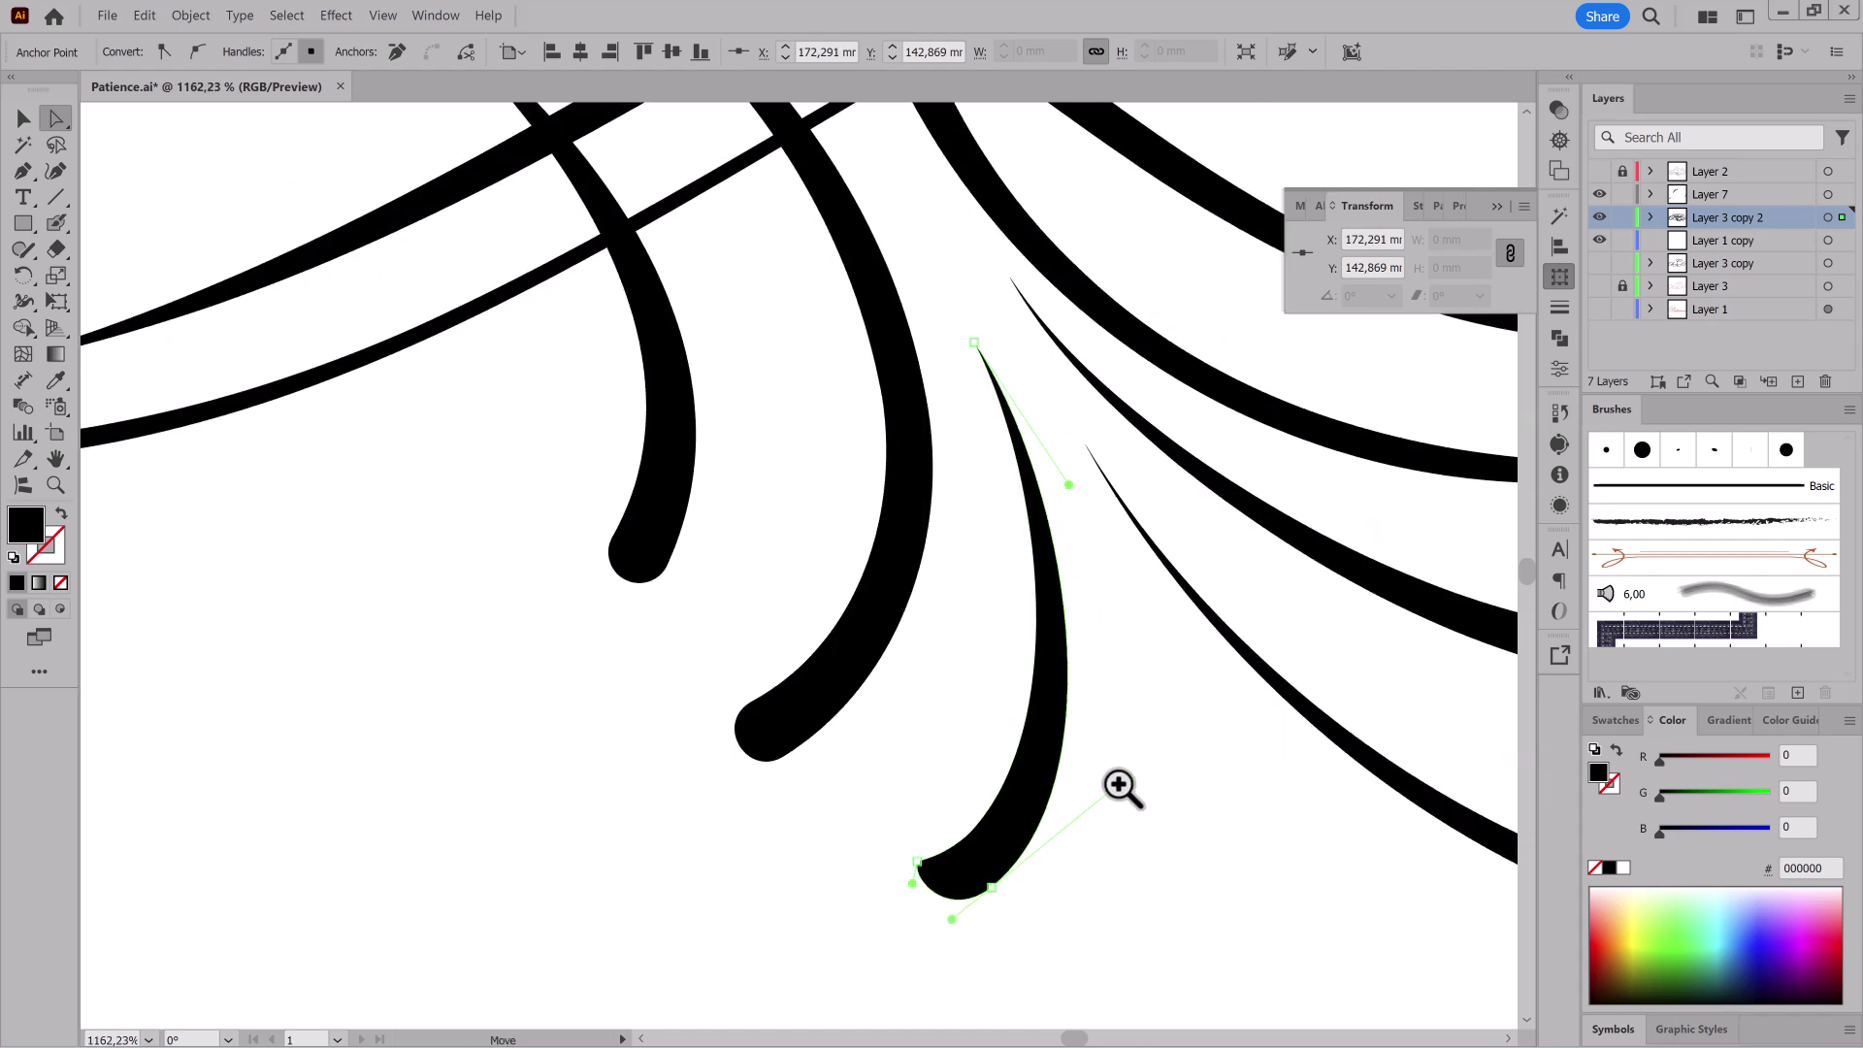
Step: Add an anchor on the leftmost downward stroke's outer edge, remove its surplus end anchors, and curve the tip
{"action": "left_click_drag", "start_coordinate": [756, 512], "coordinate": [939, 608]}
{"action": "left_click", "coordinate": [840, 617]}
{"action": "mouse_move", "coordinate": [1116, 742]}
{"action": "left_mouse_down"}
{"action": "mouse_move", "coordinate": [882, 583]}
{"action": "mouse_move", "coordinate": [798, 562]}
{"action": "mouse_move", "coordinate": [1189, 631]}
{"action": "left_mouse_up"}
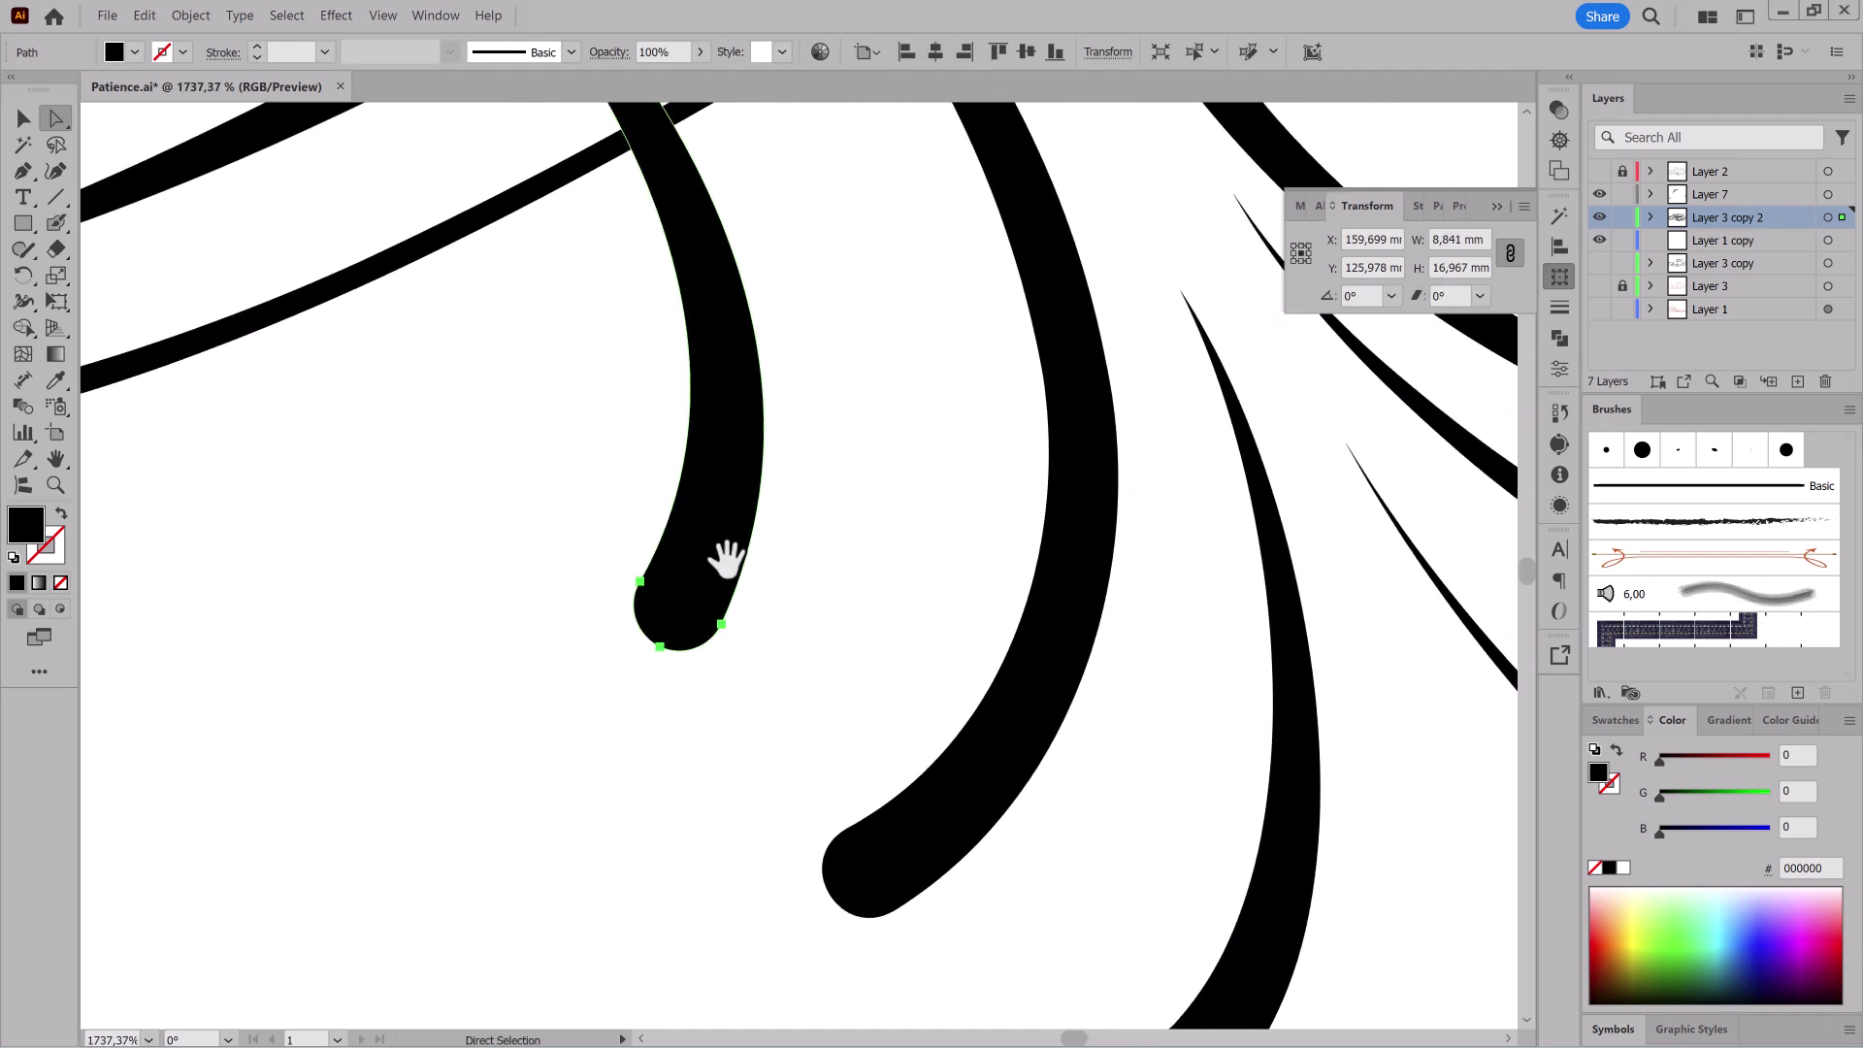
{"action": "left_click_drag", "start_coordinate": [23, 171], "coordinate": [136, 197]}
{"action": "left_click", "coordinate": [763, 452]}
{"action": "key", "text": "a"}
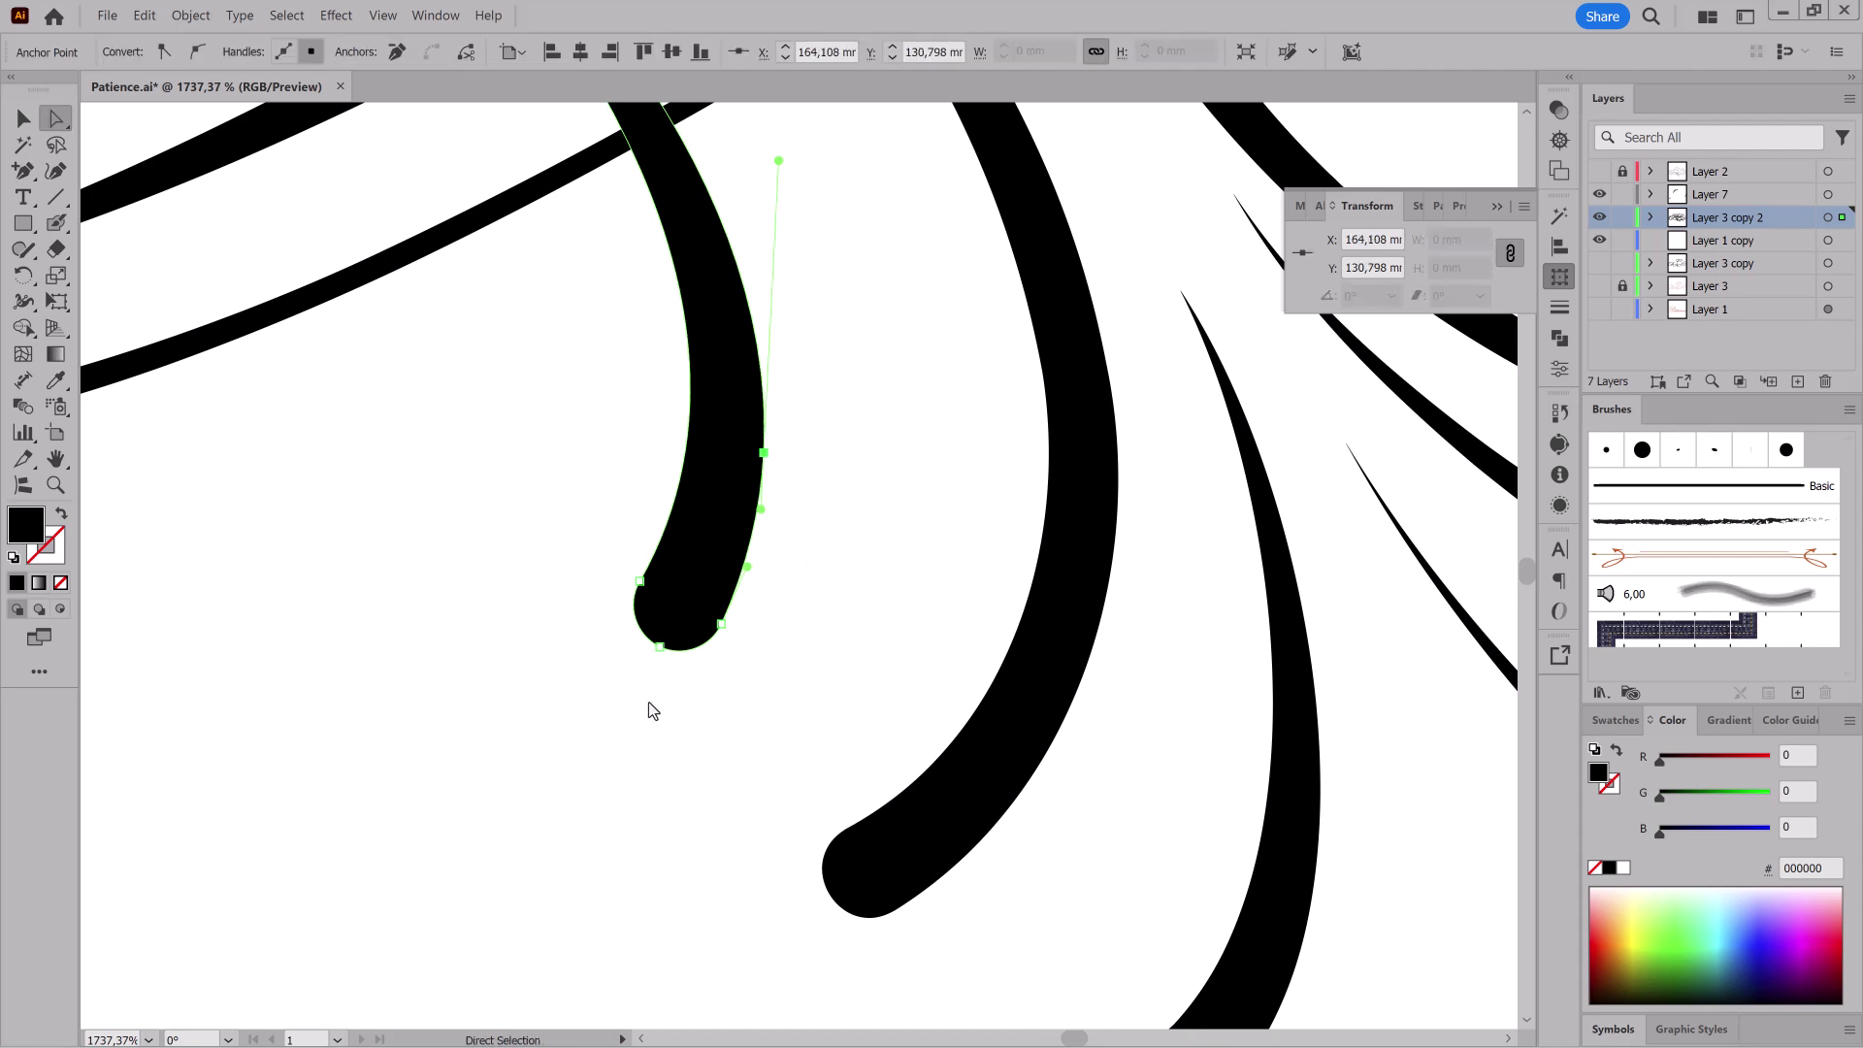
{"action": "left_click_drag", "start_coordinate": [648, 673], "coordinate": [778, 606]}
{"action": "left_click", "coordinate": [397, 52]}
{"action": "left_click", "coordinate": [639, 582]}
{"action": "left_click_drag", "start_coordinate": [626, 604], "coordinate": [722, 621]}
{"action": "mouse_move", "coordinate": [795, 649]}
{"action": "left_mouse_down"}
{"action": "mouse_move", "coordinate": [621, 576]}
{"action": "mouse_move", "coordinate": [475, 582]}
{"action": "left_mouse_up"}
Step: Add an outer-edge anchor to the middle downward stroke, remove its surplus end anchor, and shape a slanted tip
{"action": "mouse_move", "coordinate": [840, 847]}
{"action": "left_mouse_down"}
{"action": "mouse_move", "coordinate": [1076, 823]}
{"action": "mouse_move", "coordinate": [767, 758]}
{"action": "left_mouse_up"}
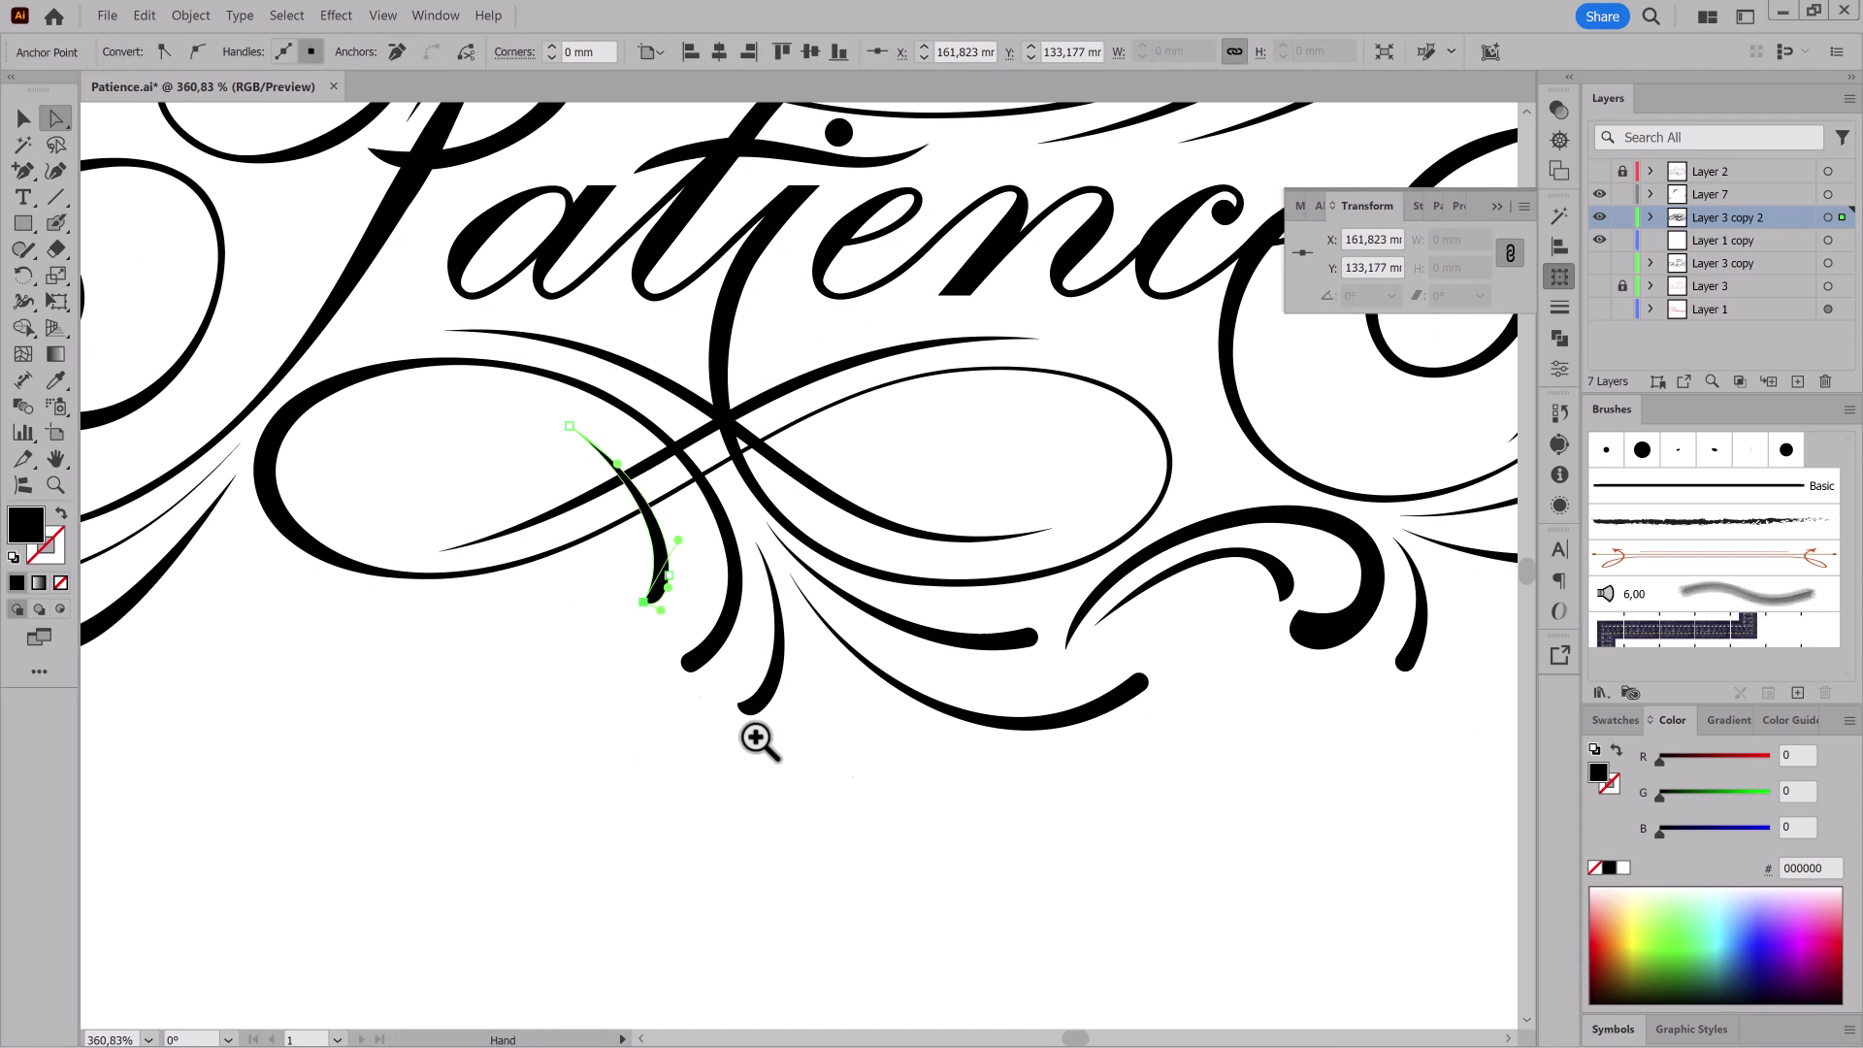
{"action": "left_click_drag", "start_coordinate": [681, 677], "coordinate": [916, 524]}
{"action": "left_click", "coordinate": [903, 604]}
{"action": "left_click", "coordinate": [23, 171]}
{"action": "left_click", "coordinate": [1142, 369]}
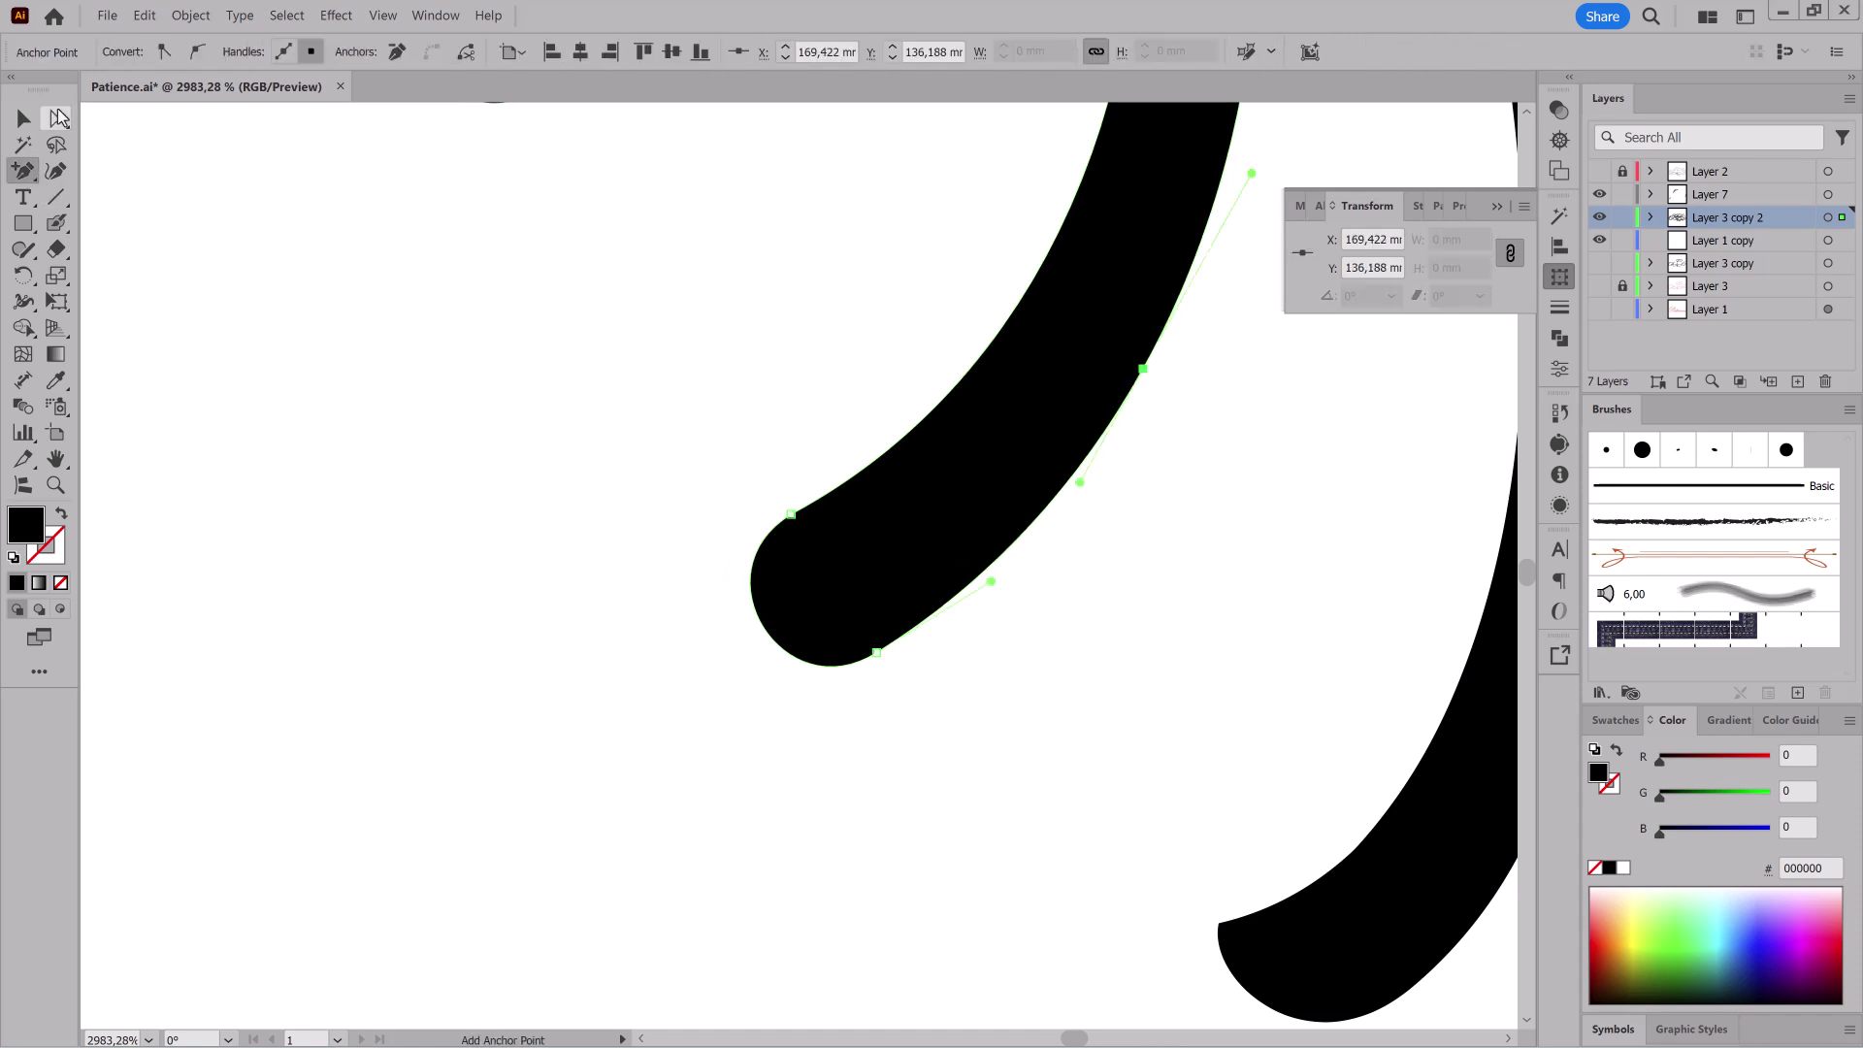
{"action": "left_click", "coordinate": [397, 51]}
{"action": "left_click_drag", "start_coordinate": [696, 572], "coordinate": [893, 674]}
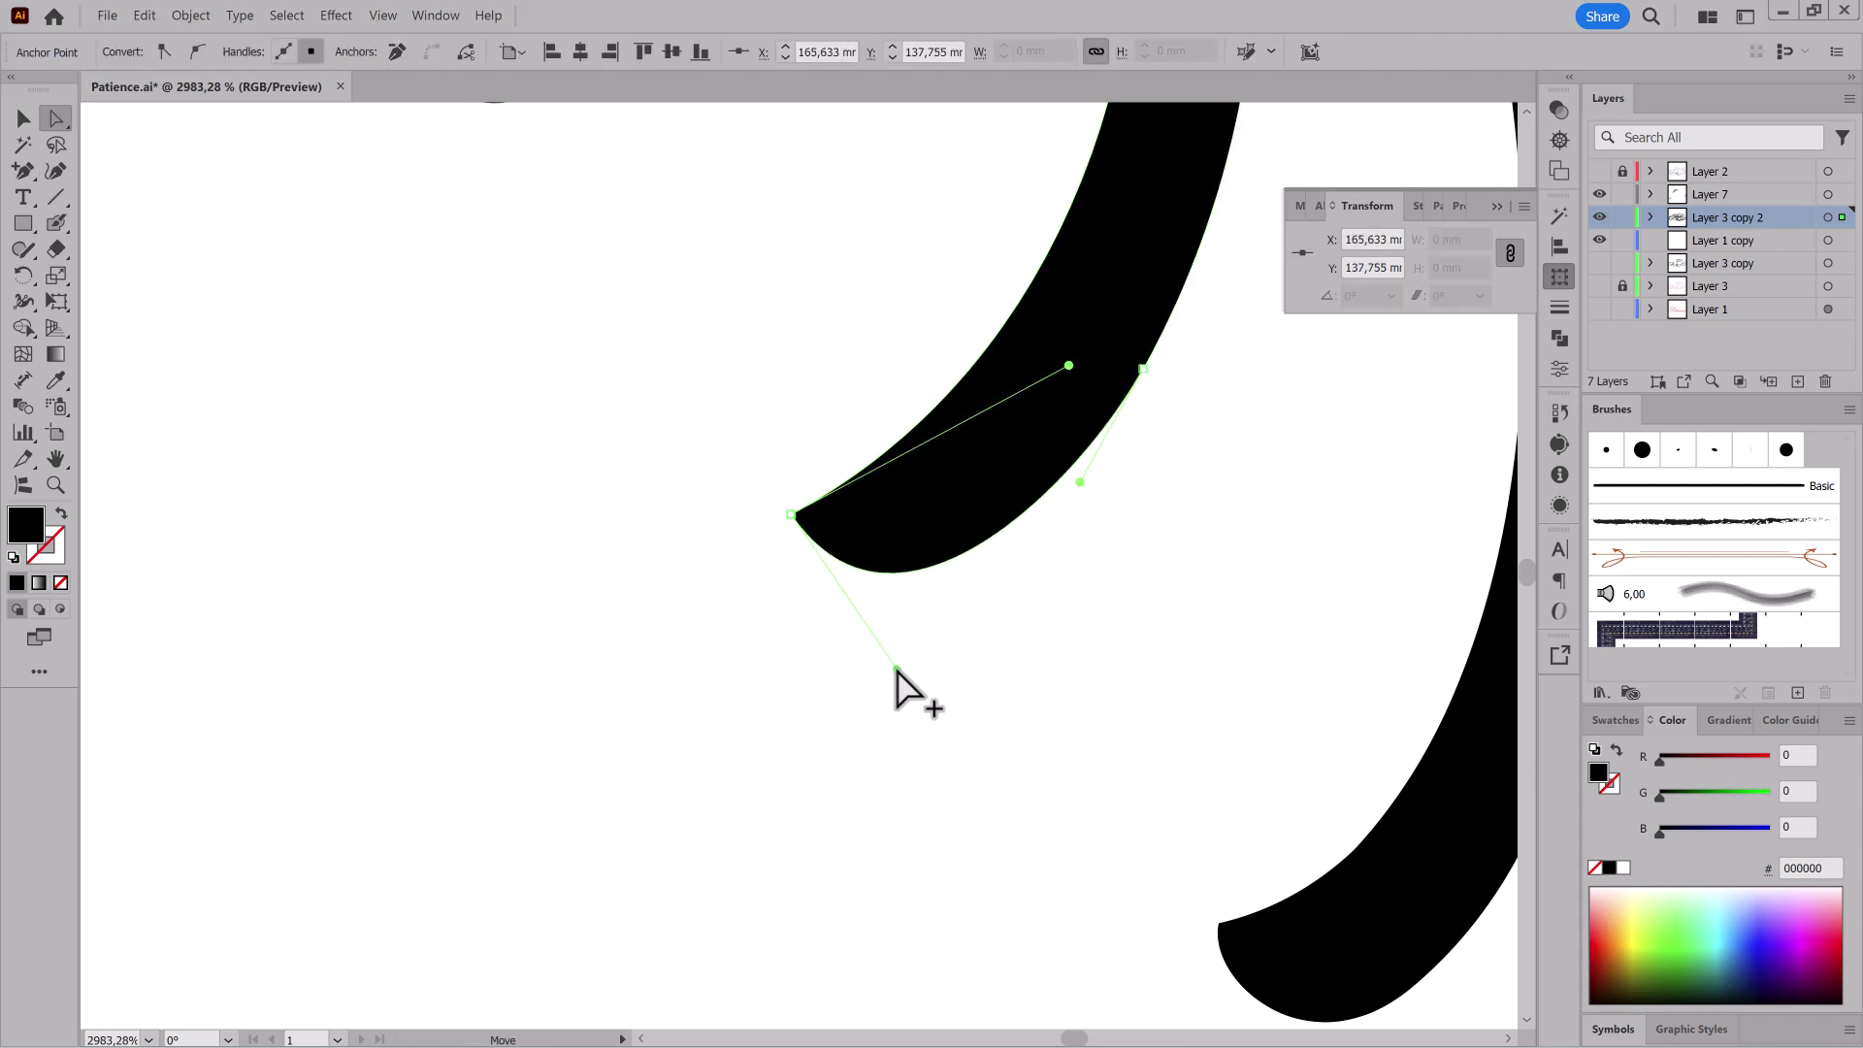
Step: Add a lower-edge anchor to the stroke beneath the left swirl, remove its surplus end anchor, and shape a slanted tip
{"action": "left_click_drag", "start_coordinate": [990, 776], "coordinate": [503, 508]}
{"action": "left_click_drag", "start_coordinate": [786, 790], "coordinate": [679, 749]}
{"action": "left_click_drag", "start_coordinate": [583, 676], "coordinate": [1195, 909]}
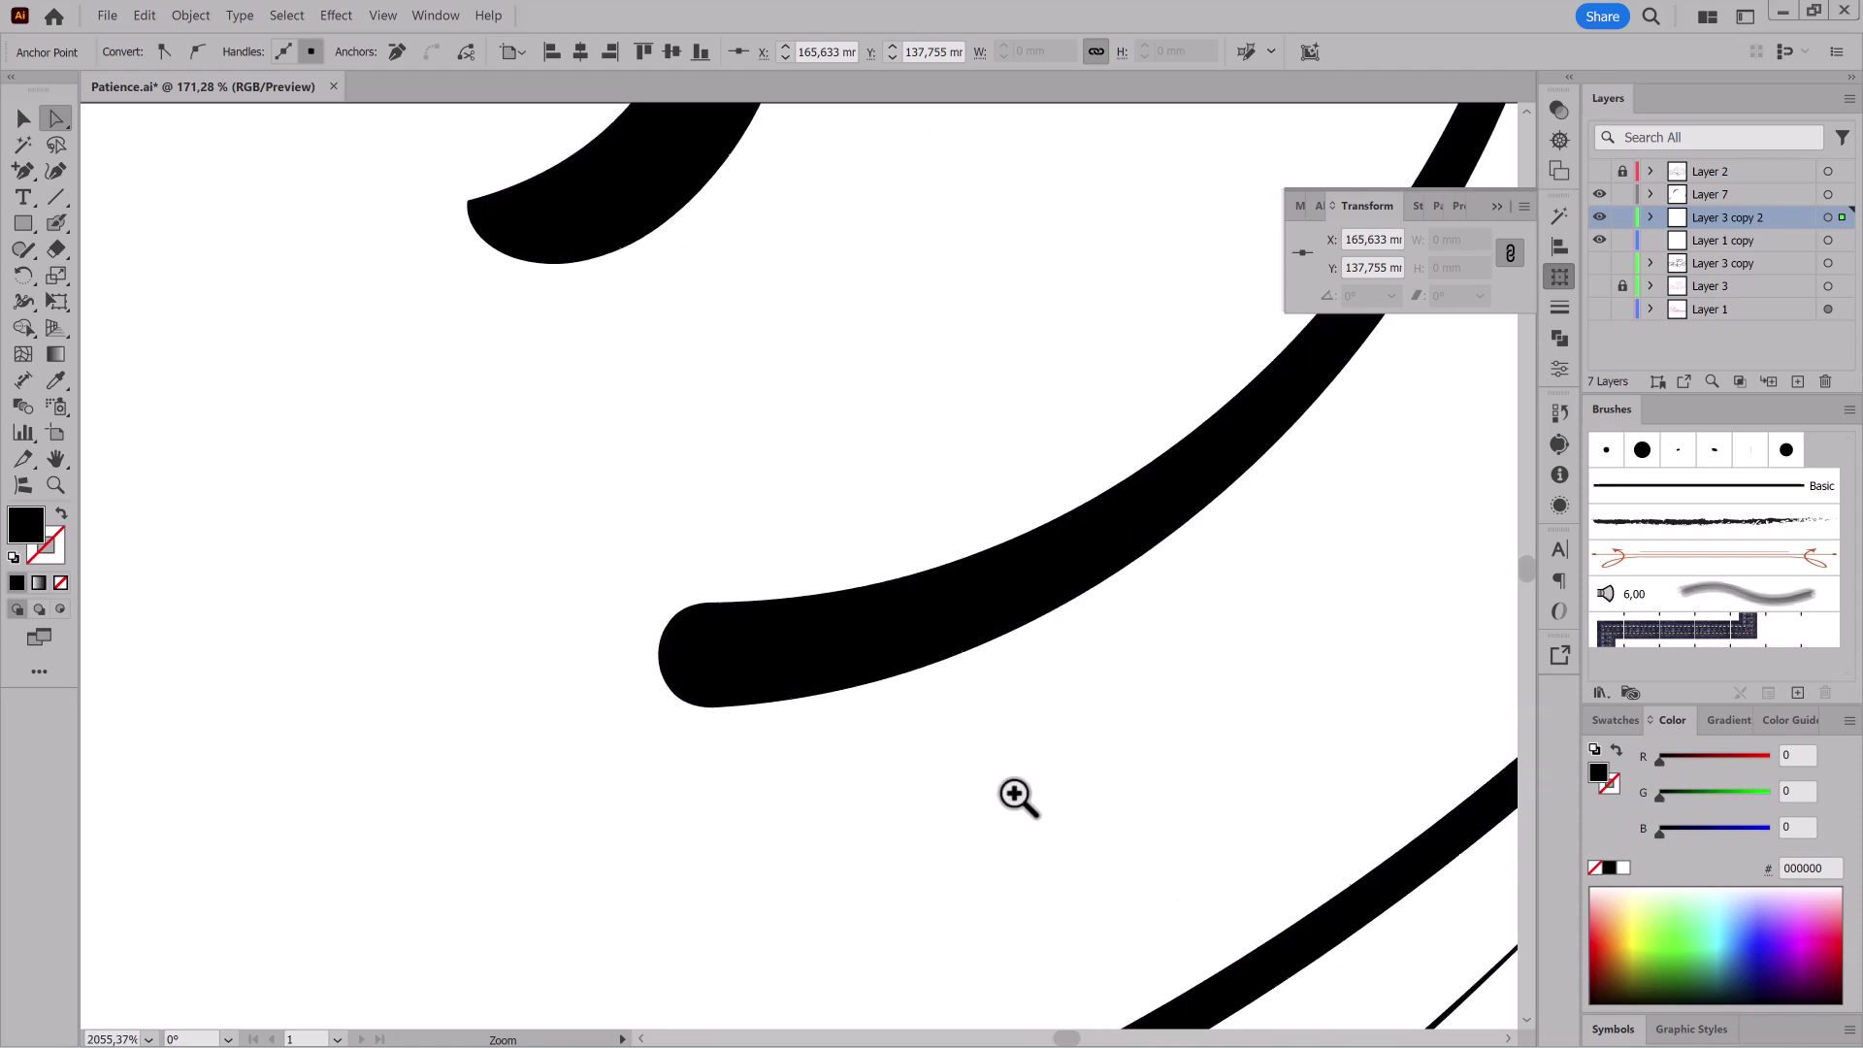
{"action": "left_click", "coordinate": [873, 640]}
{"action": "left_click", "coordinate": [23, 172]}
{"action": "left_click", "coordinate": [1015, 627]}
{"action": "left_click", "coordinate": [60, 125]}
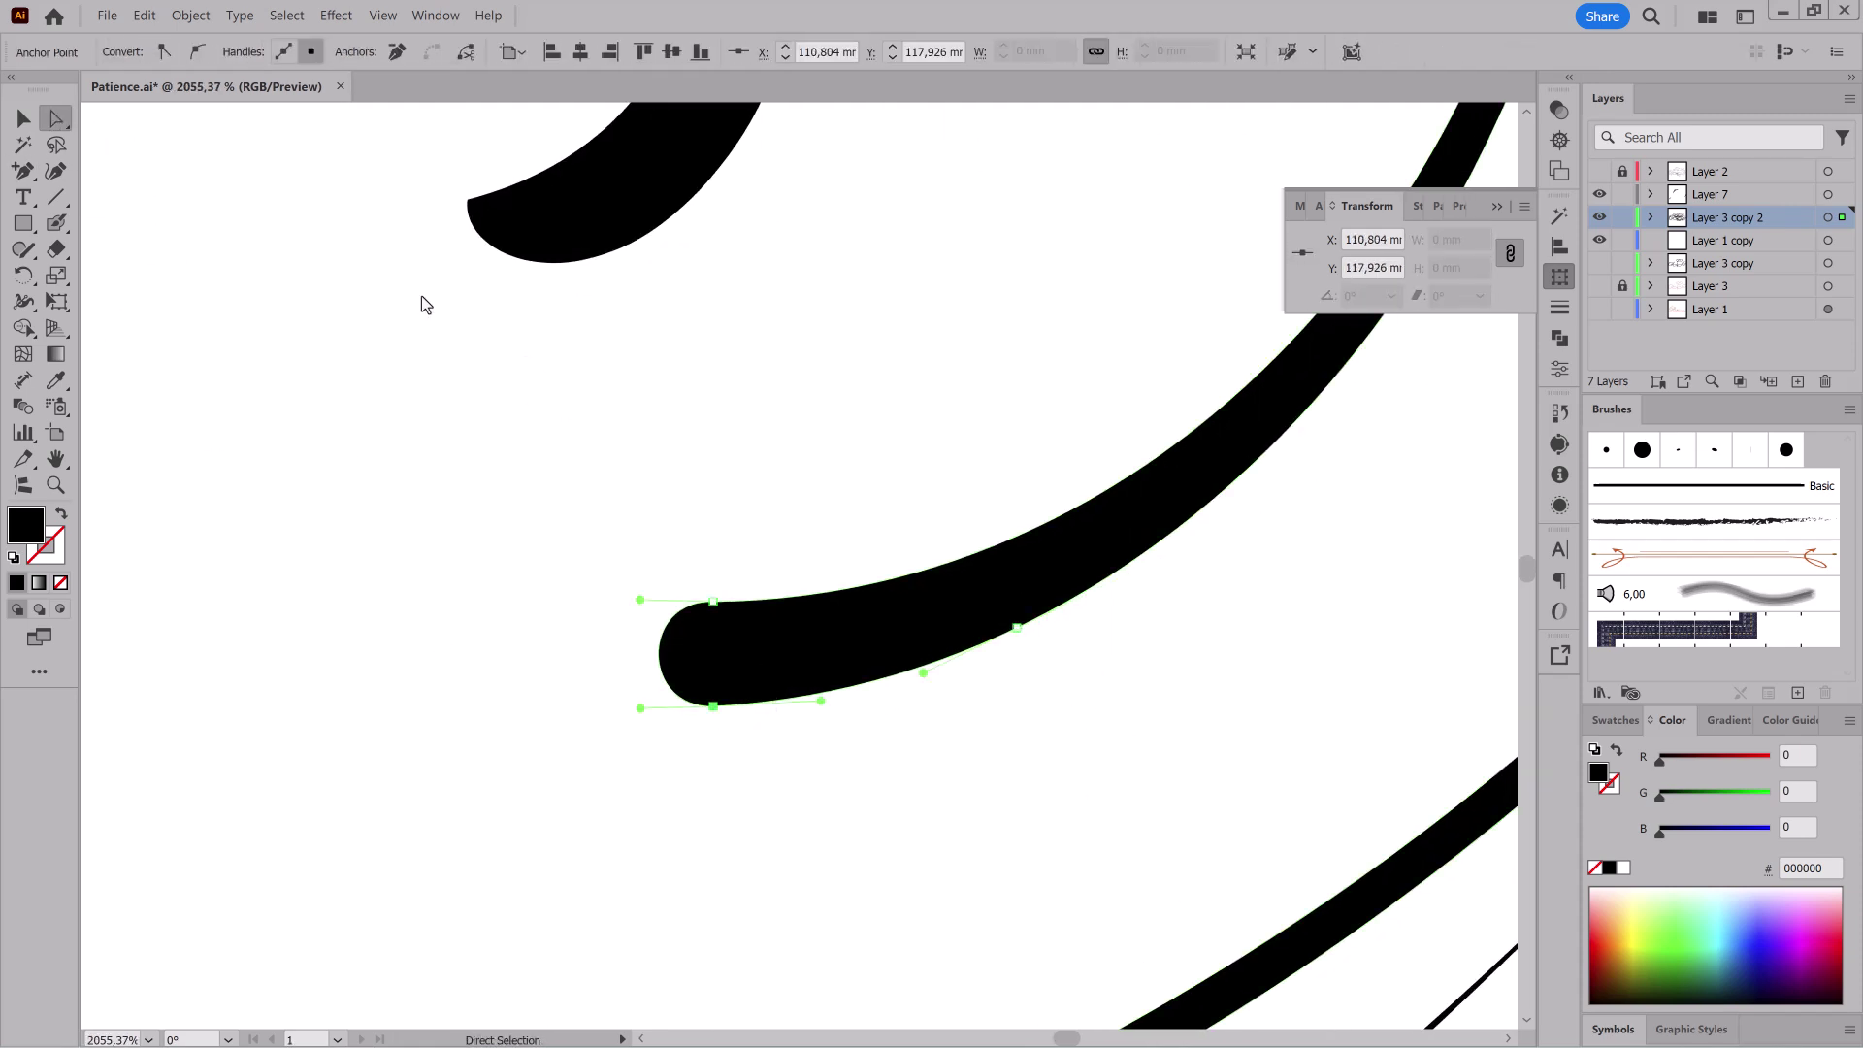
{"action": "key", "text": "Delete"}
{"action": "mouse_move", "coordinate": [638, 601]}
{"action": "left_mouse_down"}
{"action": "mouse_move", "coordinate": [730, 723]}
{"action": "mouse_move", "coordinate": [305, 495]}
{"action": "left_mouse_up"}
Step: Expand the appearance of the two long strokes sweeping right beneath the lower central loop
{"action": "left_click_drag", "start_coordinate": [1038, 893], "coordinate": [766, 690]}
{"action": "left_click_drag", "start_coordinate": [1075, 716], "coordinate": [1498, 860]}
{"action": "left_click", "coordinate": [826, 584]}
{"action": "left_click", "coordinate": [873, 773], "text": "shift"}
{"action": "left_click", "coordinate": [188, 15]}
{"action": "left_click", "coordinate": [231, 214]}
Step: Remove the surplus end anchors from the lower of the two long strokes and curve its end into a slanted tip
{"action": "mouse_move", "coordinate": [1157, 708]}
{"action": "left_mouse_down"}
{"action": "mouse_move", "coordinate": [1222, 645]}
{"action": "mouse_move", "coordinate": [1185, 716]}
{"action": "left_mouse_up"}
{"action": "key", "text": "Delete"}
{"action": "left_click", "coordinate": [1124, 640]}
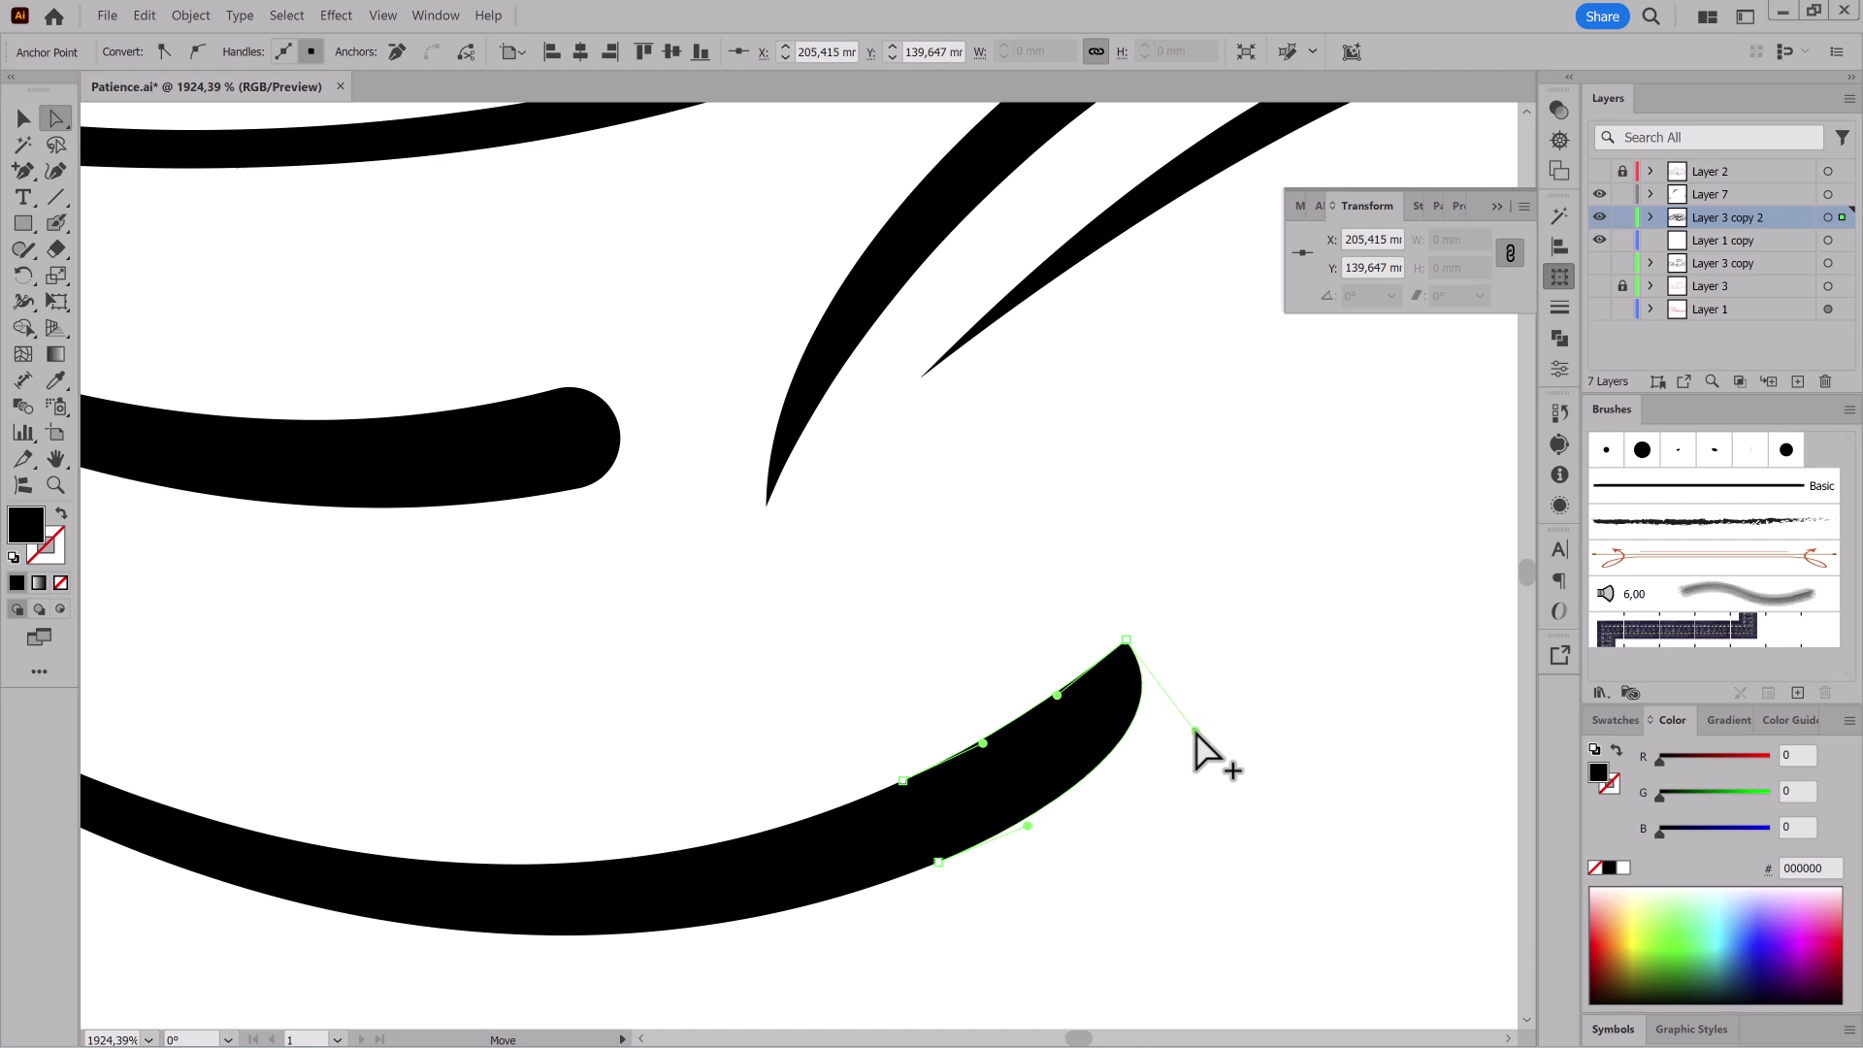
Step: Add a lower-edge anchor to the upper long stroke, remove its surplus end anchors, and shape a teardrop tip
{"action": "left_click", "coordinate": [514, 471]}
{"action": "left_click_drag", "start_coordinate": [466, 499], "coordinate": [879, 570]}
{"action": "key", "text": "plus"}
{"action": "left_click", "coordinate": [860, 577]}
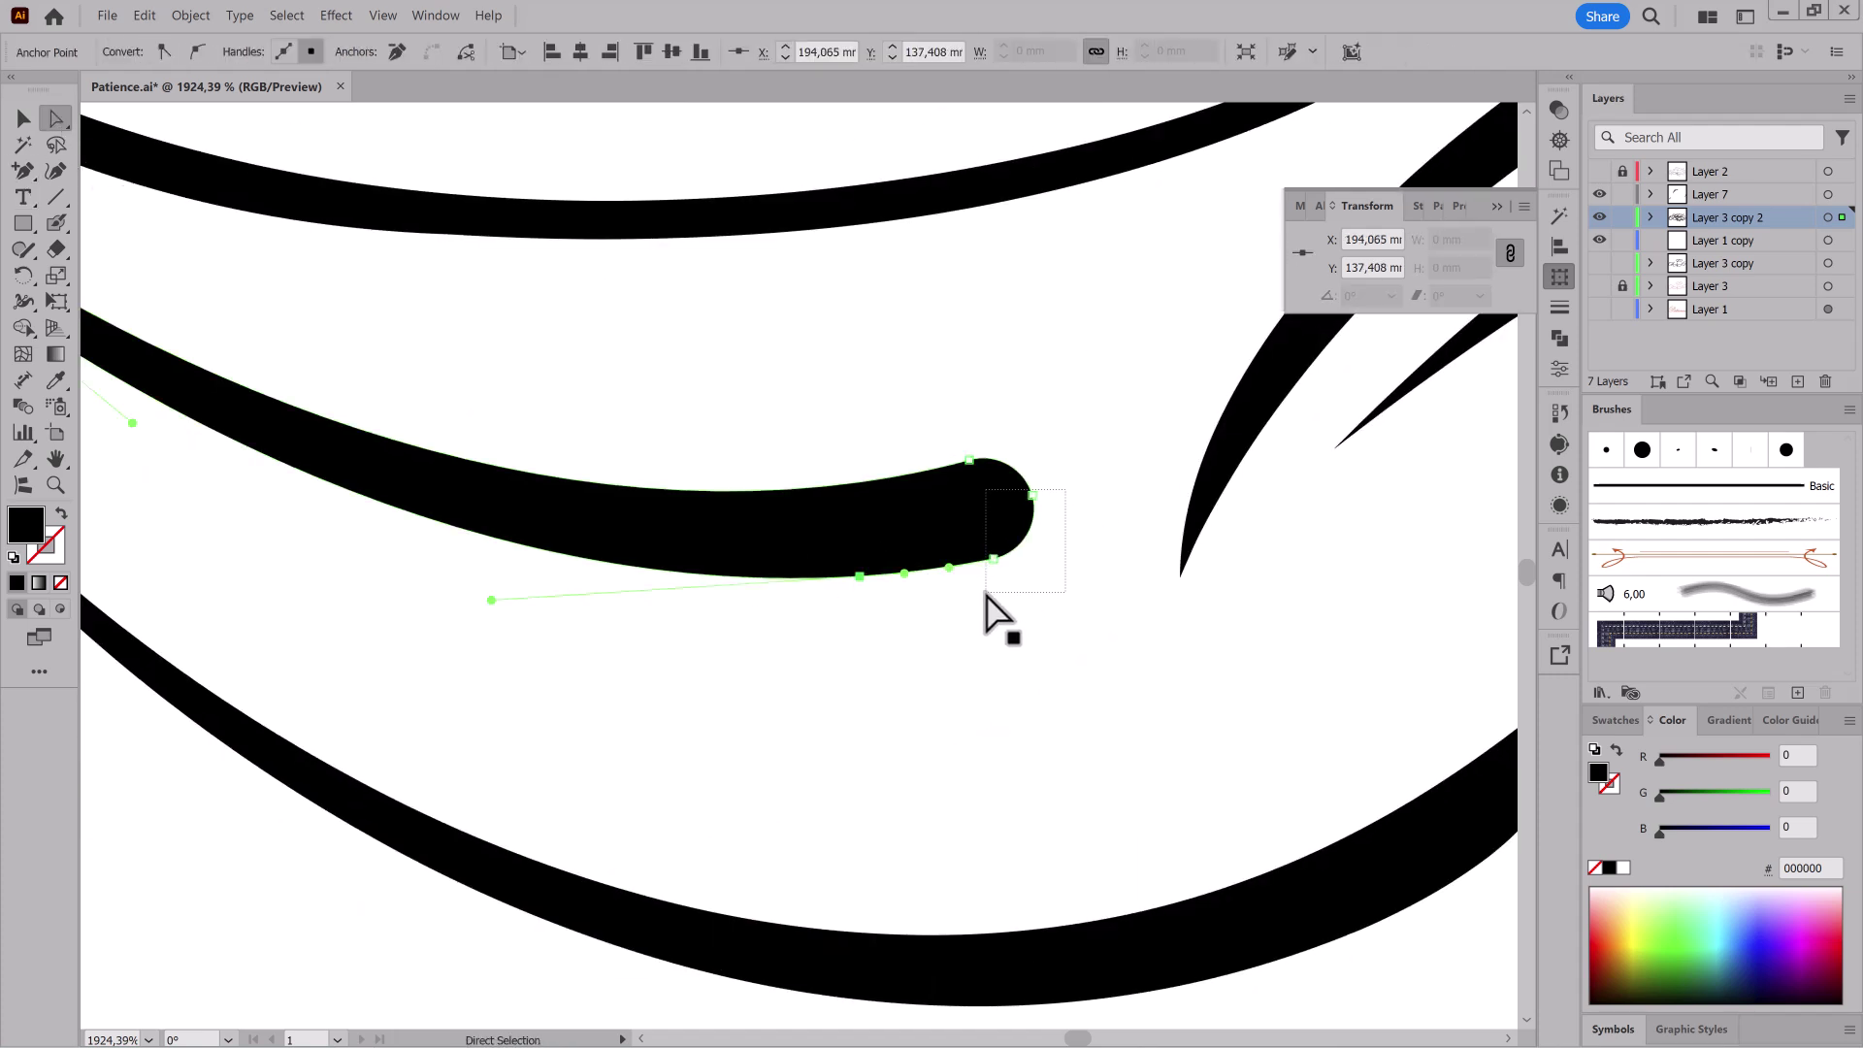
{"action": "left_click_drag", "start_coordinate": [988, 592], "coordinate": [985, 595]}
{"action": "key", "text": "Delete"}
{"action": "left_click_drag", "start_coordinate": [996, 453], "coordinate": [1003, 561]}
{"action": "left_click_drag", "start_coordinate": [1115, 694], "coordinate": [607, 578]}
Step: Expand the appearance of the three strokes fanning out beneath the final e's swirl
{"action": "left_click_drag", "start_coordinate": [1289, 779], "coordinate": [690, 813]}
{"action": "left_click_drag", "start_coordinate": [886, 544], "coordinate": [1116, 553]}
{"action": "mouse_move", "coordinate": [713, 922]}
{"action": "left_mouse_down"}
{"action": "mouse_move", "coordinate": [802, 583]}
{"action": "mouse_move", "coordinate": [1131, 466]}
{"action": "left_mouse_up"}
{"action": "left_click_drag", "start_coordinate": [1130, 466], "coordinate": [937, 785]}
{"action": "key", "text": "v"}
{"action": "left_click_drag", "start_coordinate": [859, 397], "coordinate": [706, 788]}
{"action": "left_click", "coordinate": [662, 803], "text": "shift"}
{"action": "left_click", "coordinate": [198, 15]}
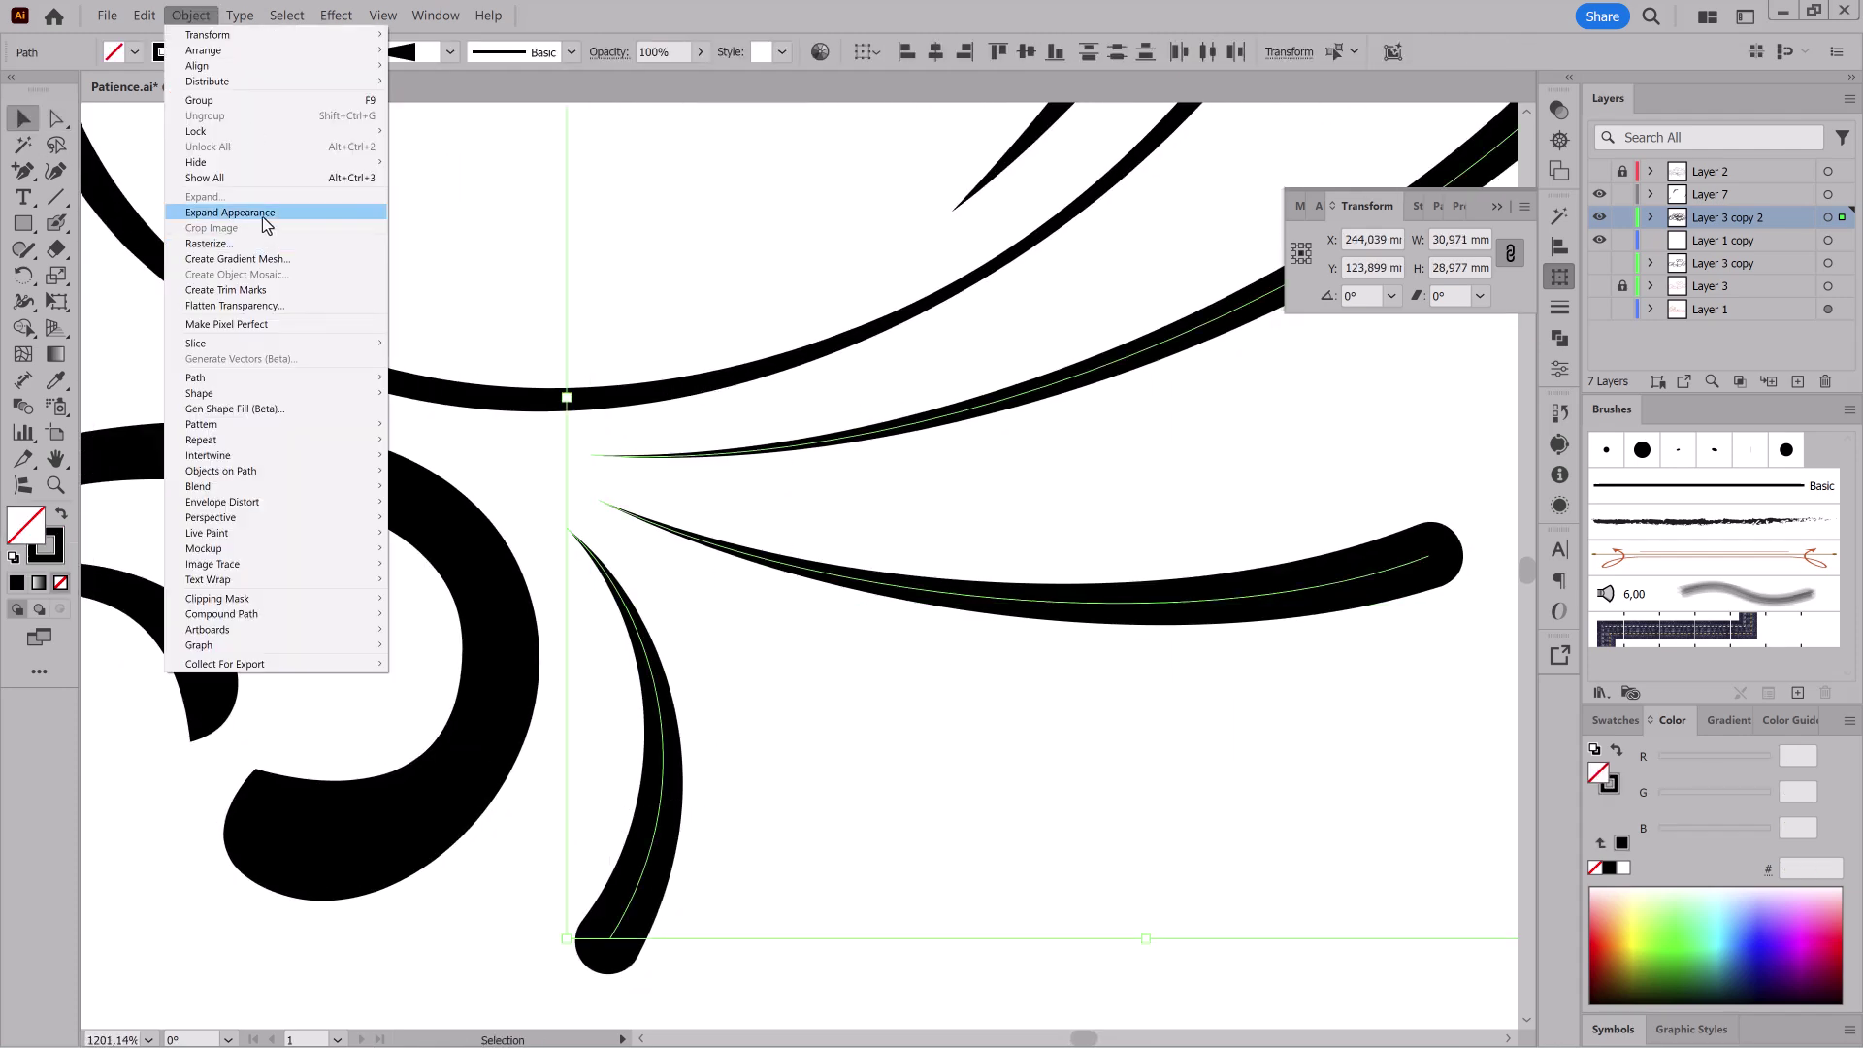
{"action": "left_click", "coordinate": [262, 213]}
Step: Remove the surplus end anchors from the short downward stroke of the fan and shape its end into a tapered tip
{"action": "key", "text": "a"}
{"action": "mouse_move", "coordinate": [669, 937]}
{"action": "left_mouse_down"}
{"action": "mouse_move", "coordinate": [835, 711]}
{"action": "mouse_move", "coordinate": [736, 773]}
{"action": "left_mouse_up"}
{"action": "left_click", "coordinate": [396, 51]}
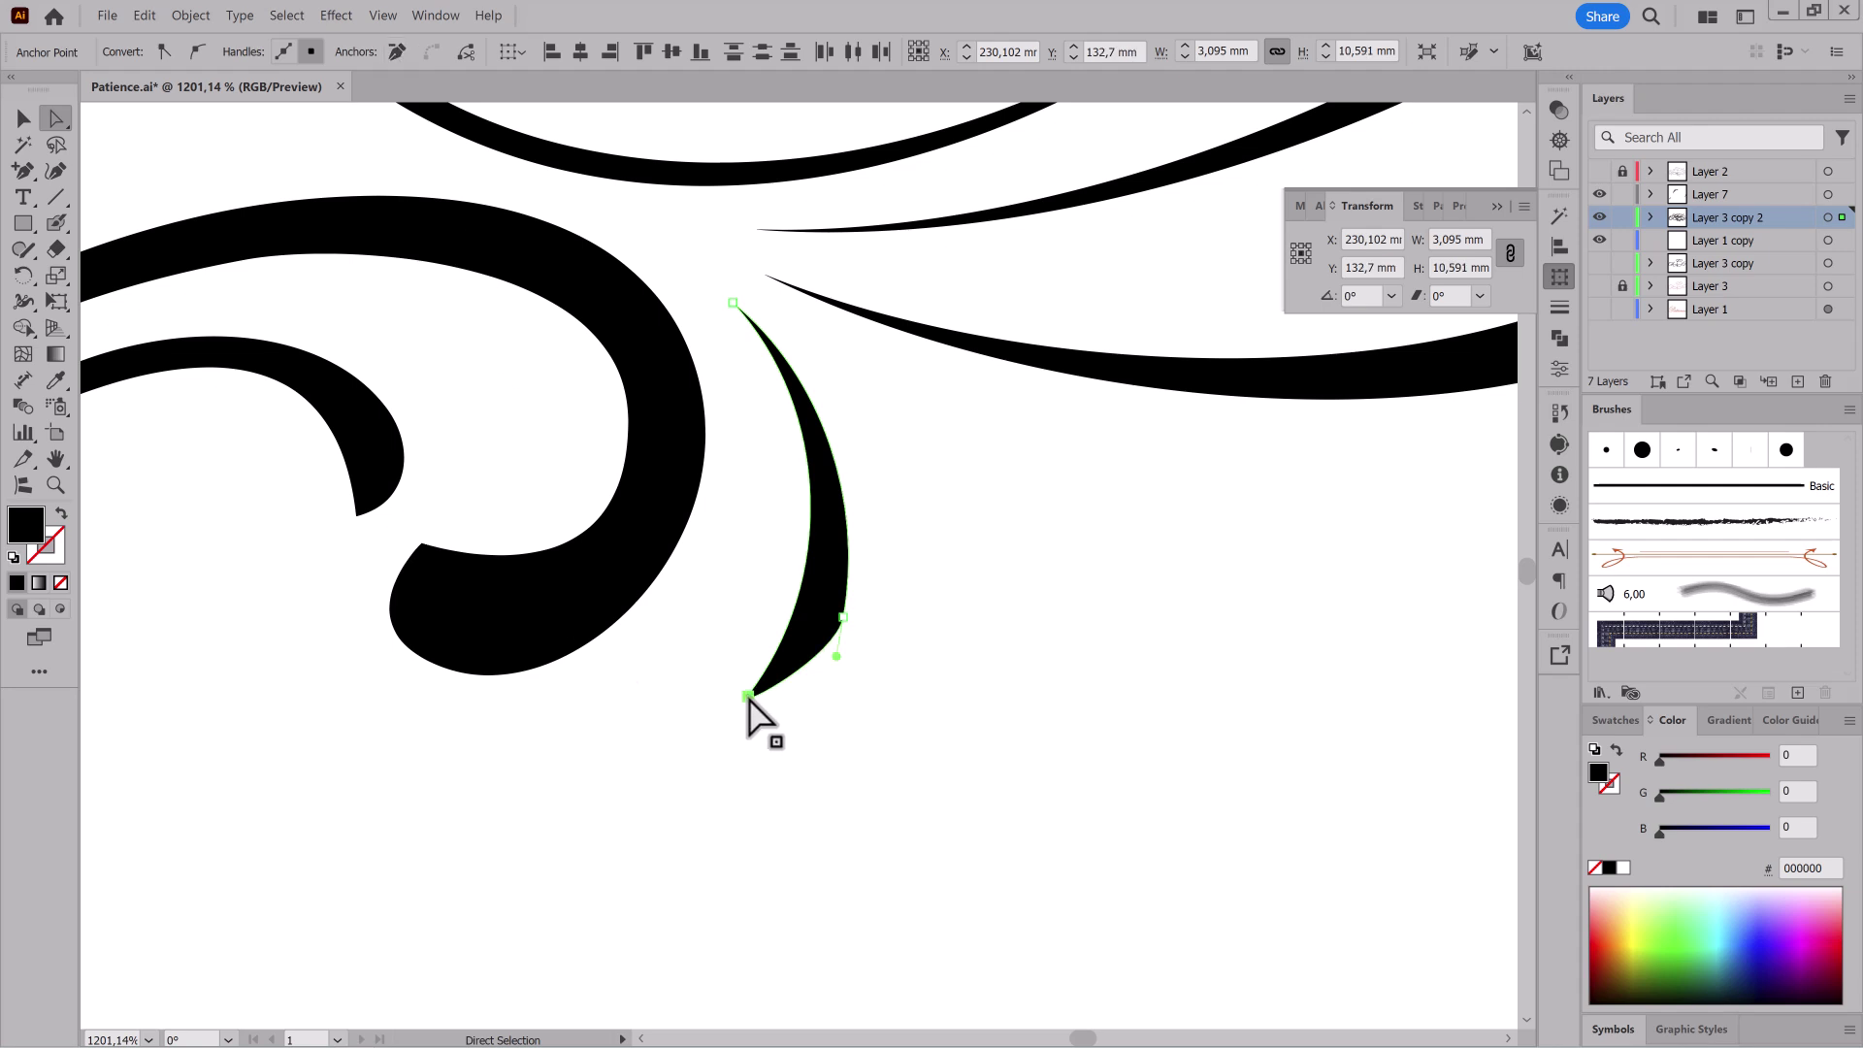
{"action": "left_click", "coordinate": [747, 695]}
Step: Add a lower-edge anchor near the middle fan stroke's round end and remove its surplus anchor to form a slanted tip
{"action": "left_click_drag", "start_coordinate": [1464, 543], "coordinate": [954, 700]}
{"action": "left_click", "coordinate": [854, 566]}
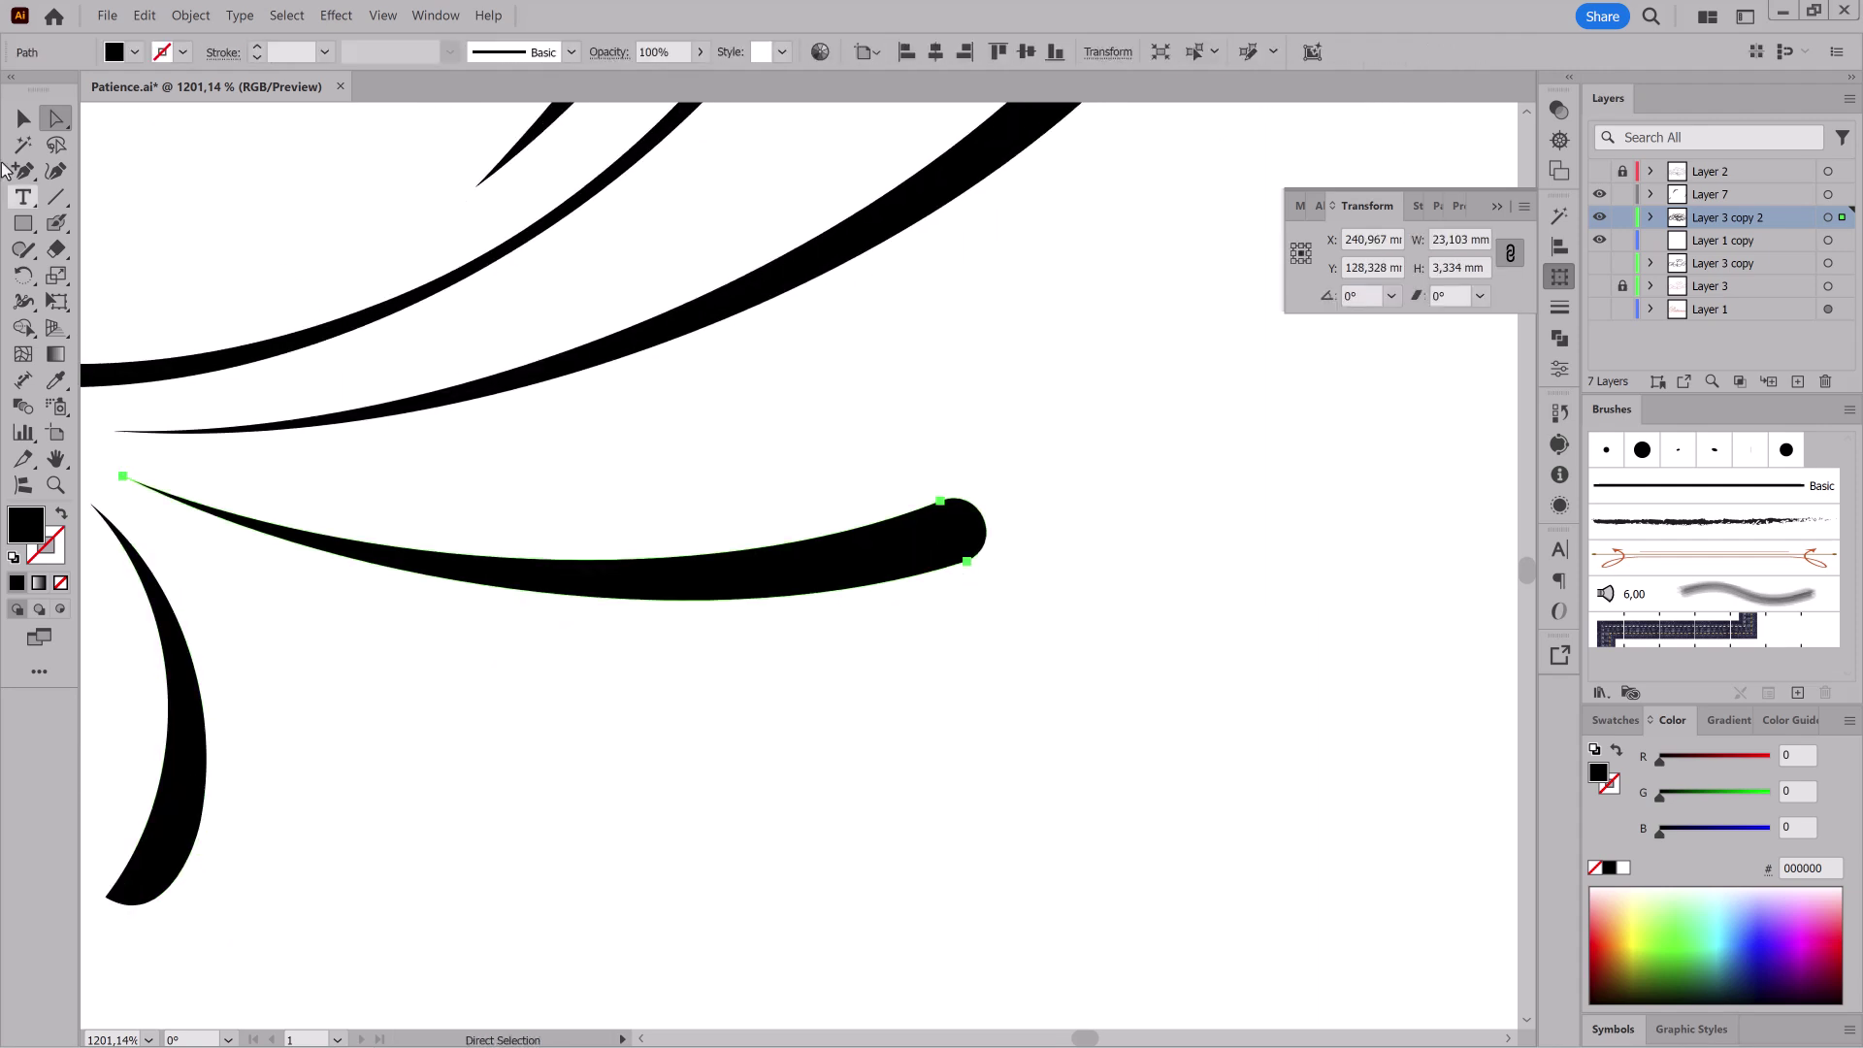
{"action": "left_click", "coordinate": [872, 584]}
{"action": "left_click", "coordinate": [399, 53]}
{"action": "left_click", "coordinate": [55, 118]}
{"action": "left_click_drag", "start_coordinate": [981, 484], "coordinate": [979, 560]}
Step: Add an outer-edge anchor to the upper fan stroke, remove its surplus end anchors, and curve the end into a teardrop tip
{"action": "scroll", "coordinate": [1214, 358], "scroll_direction": "down", "scroll_amount": 5}
{"action": "left_click_drag", "start_coordinate": [1214, 358], "coordinate": [1144, 670]}
{"action": "scroll", "coordinate": [1144, 669], "scroll_direction": "up", "scroll_amount": 5}
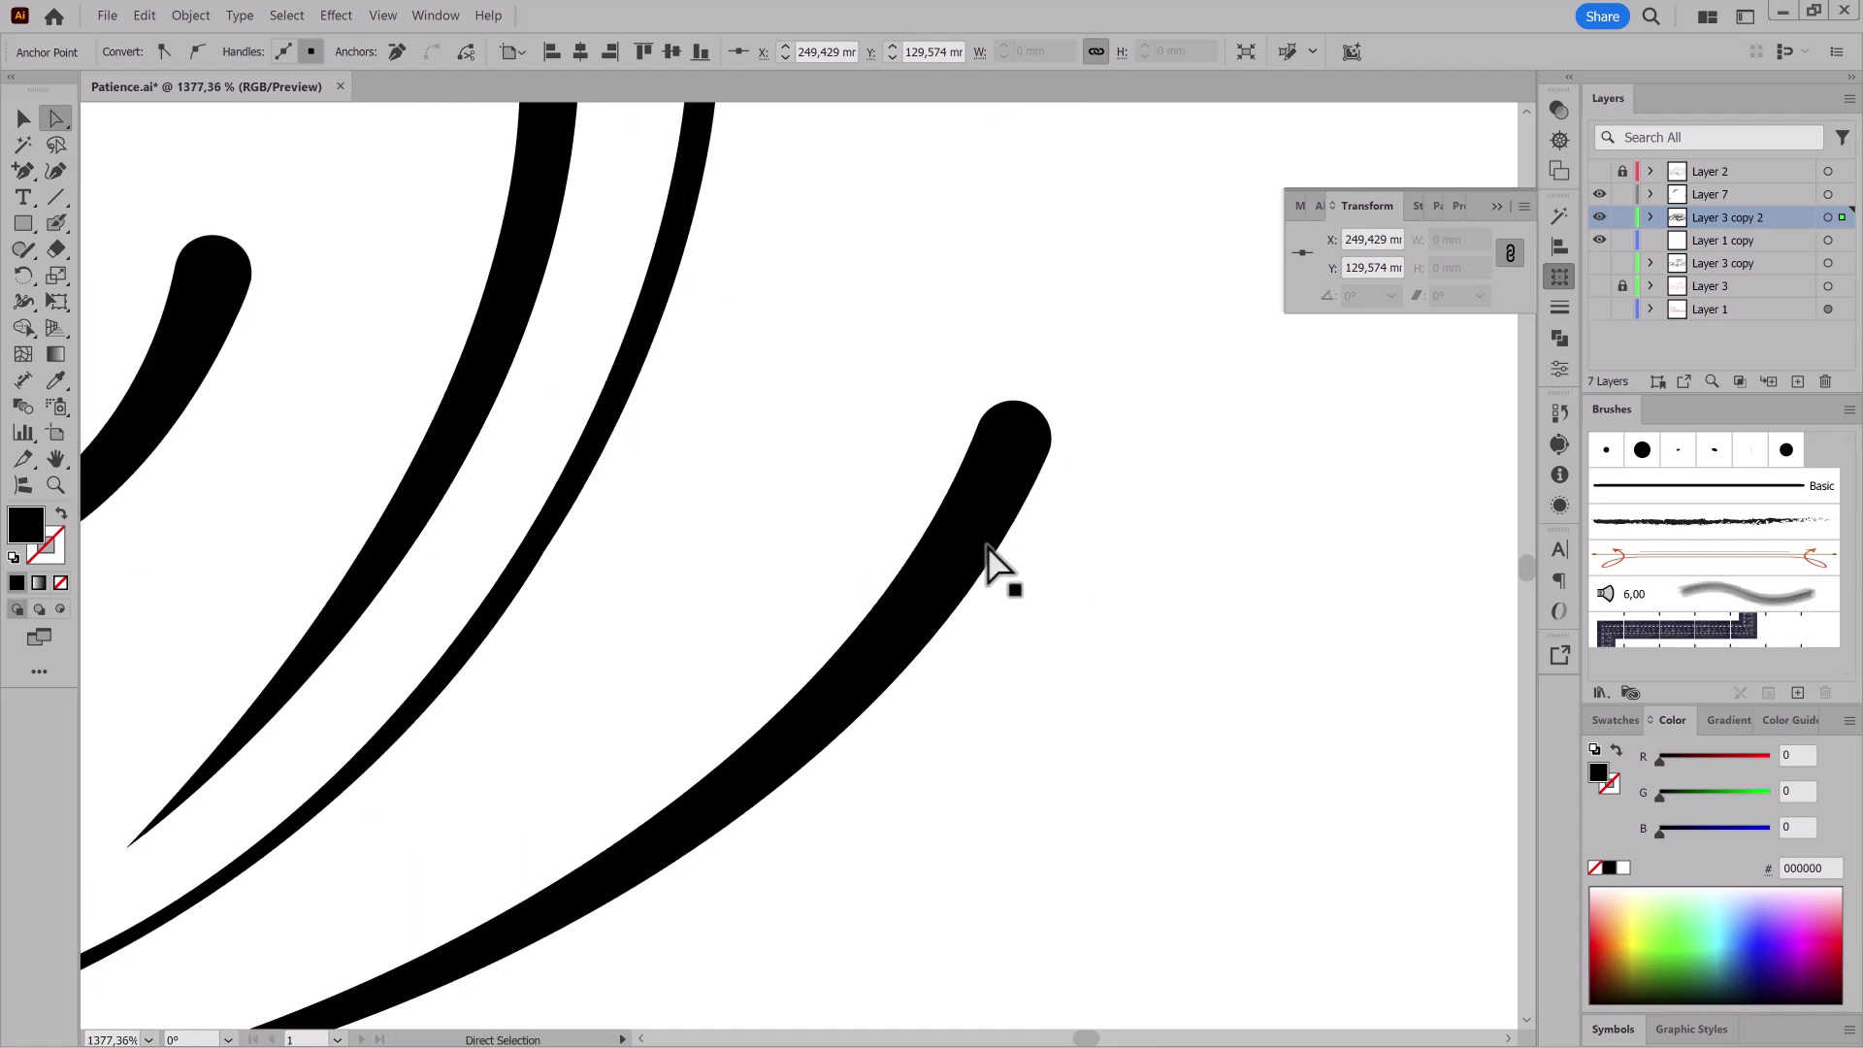
{"action": "left_click", "coordinate": [986, 539]}
{"action": "left_click", "coordinate": [986, 569]}
{"action": "left_click", "coordinate": [57, 122]}
{"action": "left_click_drag", "start_coordinate": [1011, 382], "coordinate": [1097, 472]}
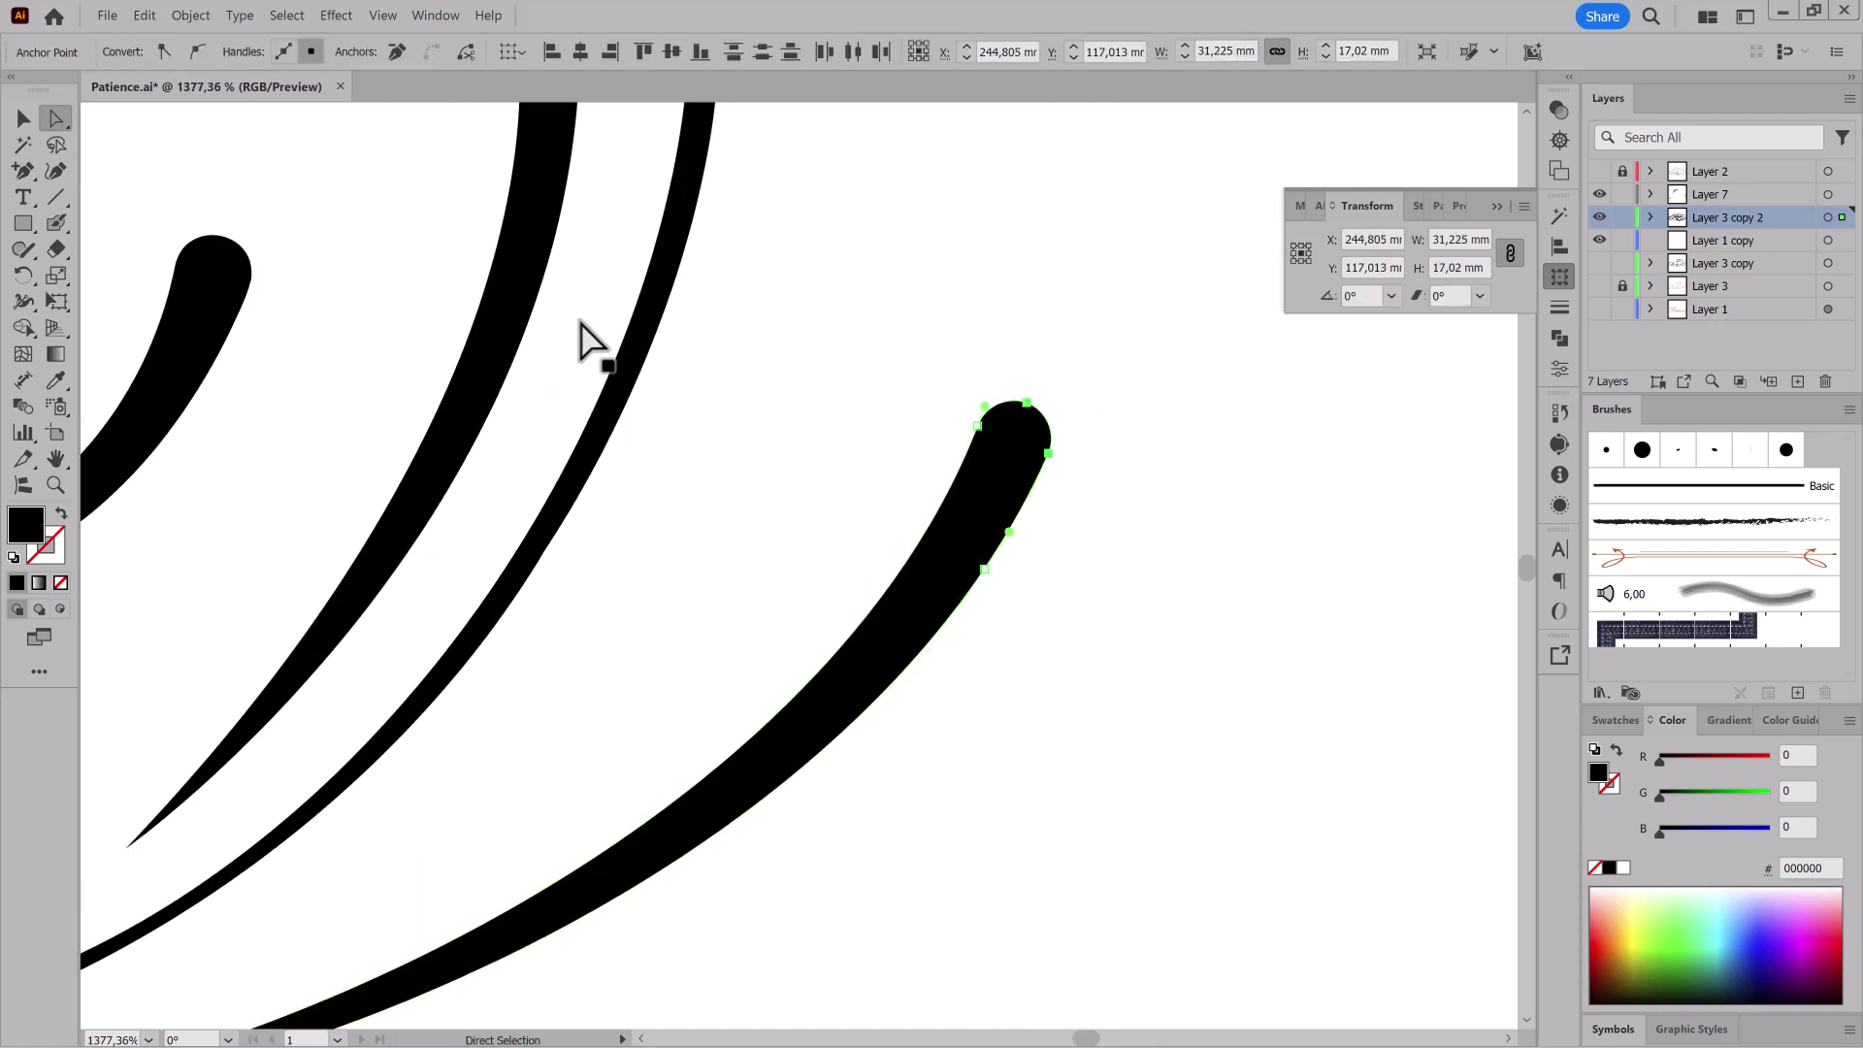
{"action": "left_click", "coordinate": [398, 53]}
{"action": "left_click_drag", "start_coordinate": [984, 406], "coordinate": [1017, 431]}
Step: Reshape the round inner end of the final e's swirl into a teardrop tip by adjusting its anchors and handles
{"action": "scroll", "coordinate": [1052, 475], "scroll_direction": "down", "scroll_amount": 5}
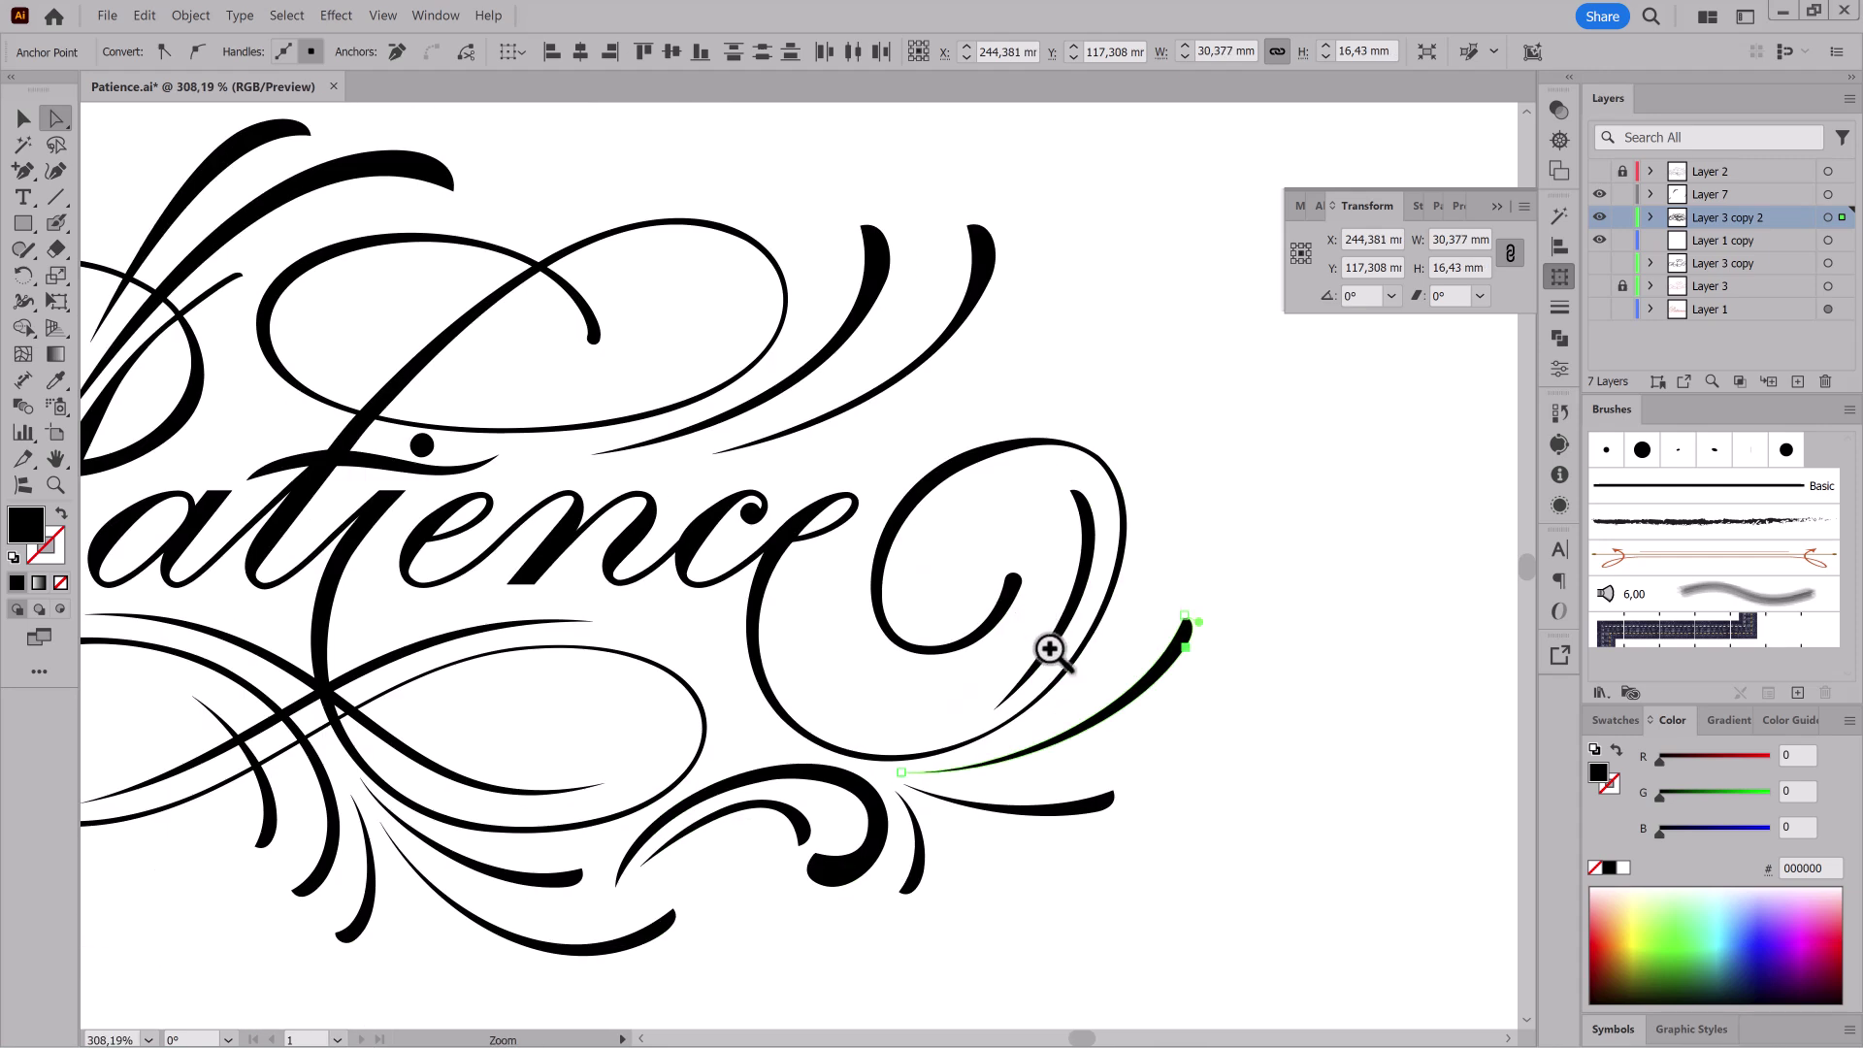
{"action": "scroll", "coordinate": [1039, 624], "scroll_direction": "up", "scroll_amount": 6}
{"action": "left_click", "coordinate": [1053, 507]}
{"action": "mouse_move", "coordinate": [1061, 461]}
{"action": "left_mouse_down"}
{"action": "mouse_move", "coordinate": [974, 429]}
{"action": "mouse_move", "coordinate": [1015, 395]}
{"action": "mouse_move", "coordinate": [1040, 433]}
{"action": "left_mouse_up"}
{"action": "key", "text": "ctrl+z"}
{"action": "left_click_drag", "start_coordinate": [1033, 532], "coordinate": [1012, 562]}
{"action": "left_click_drag", "start_coordinate": [1040, 434], "coordinate": [1051, 442]}
Step: Remove the surplus end anchor from the t's upper flourish and curve its round end into a teardrop tip
{"action": "left_click_drag", "start_coordinate": [1206, 621], "coordinate": [832, 491]}
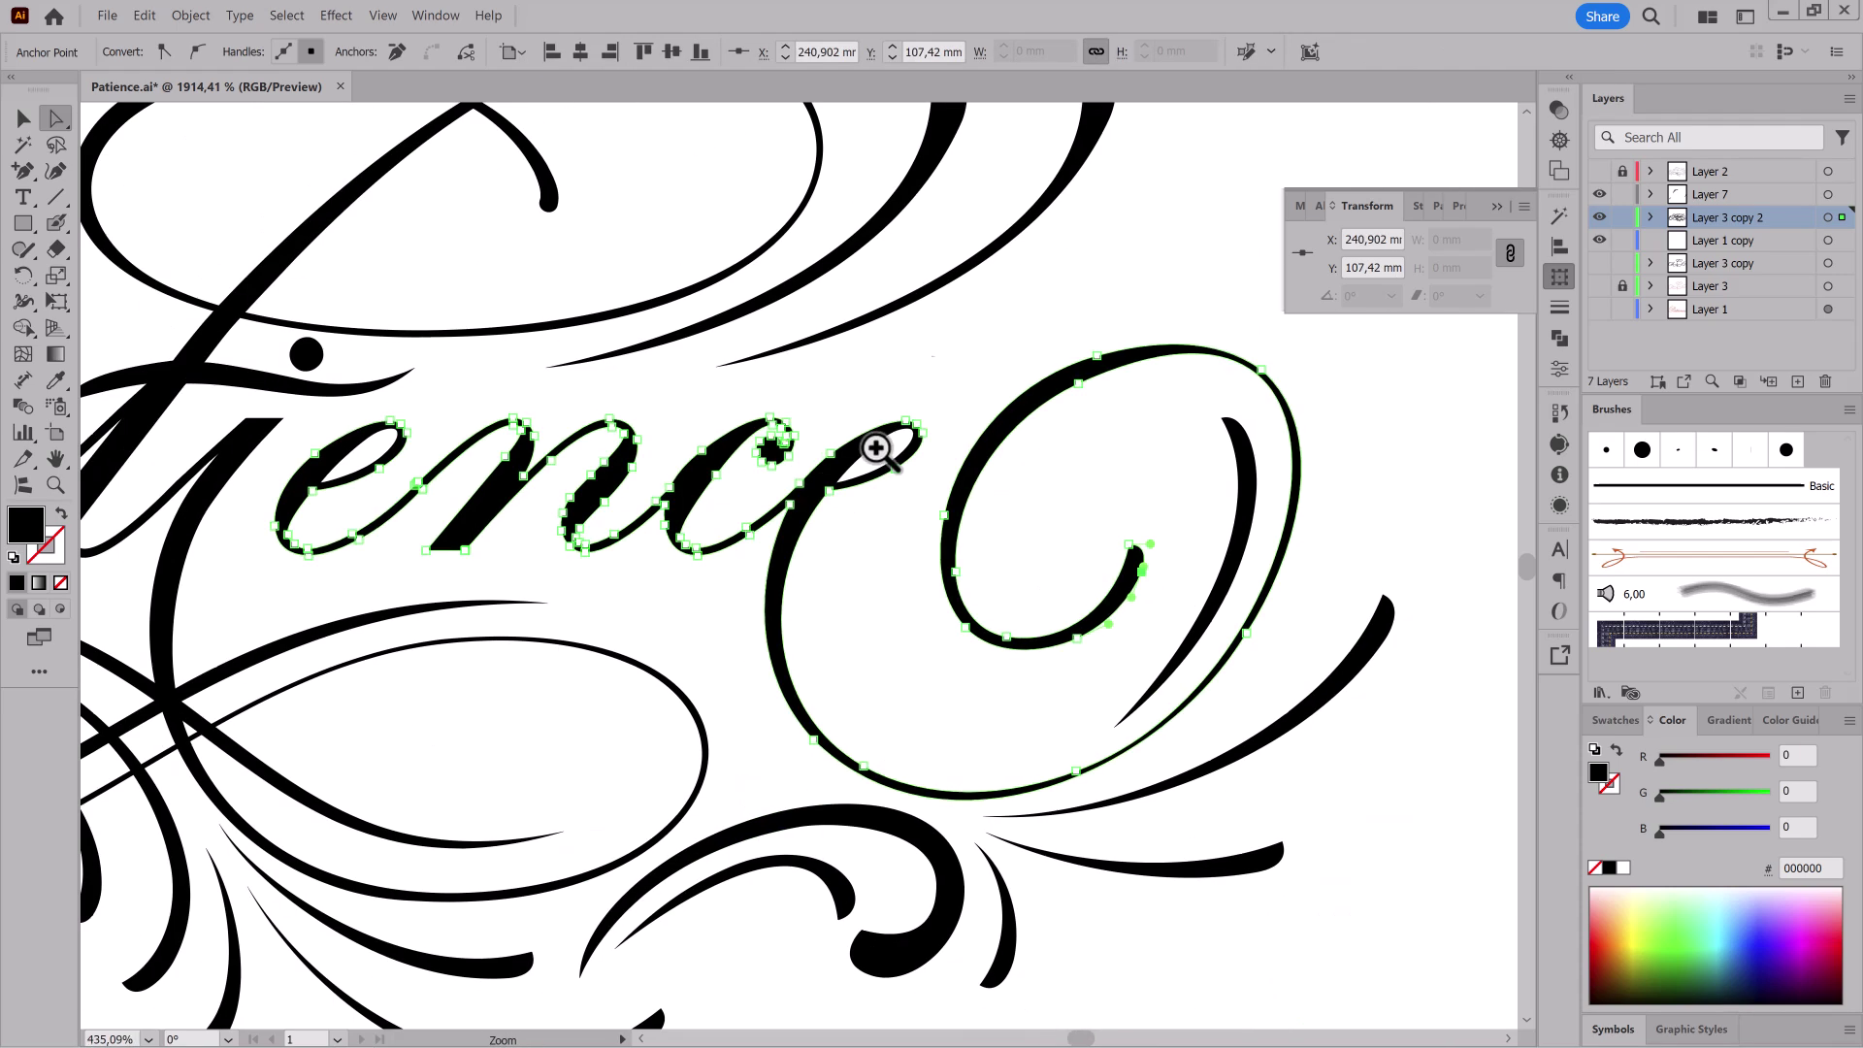
{"action": "left_click_drag", "start_coordinate": [981, 330], "coordinate": [1052, 498]}
{"action": "left_click_drag", "start_coordinate": [611, 346], "coordinate": [640, 427]}
{"action": "left_click", "coordinate": [641, 428]}
{"action": "left_click", "coordinate": [679, 476]}
{"action": "left_click", "coordinate": [397, 52]}
{"action": "left_click", "coordinate": [589, 439]}
{"action": "left_click_drag", "start_coordinate": [566, 498], "coordinate": [682, 427]}
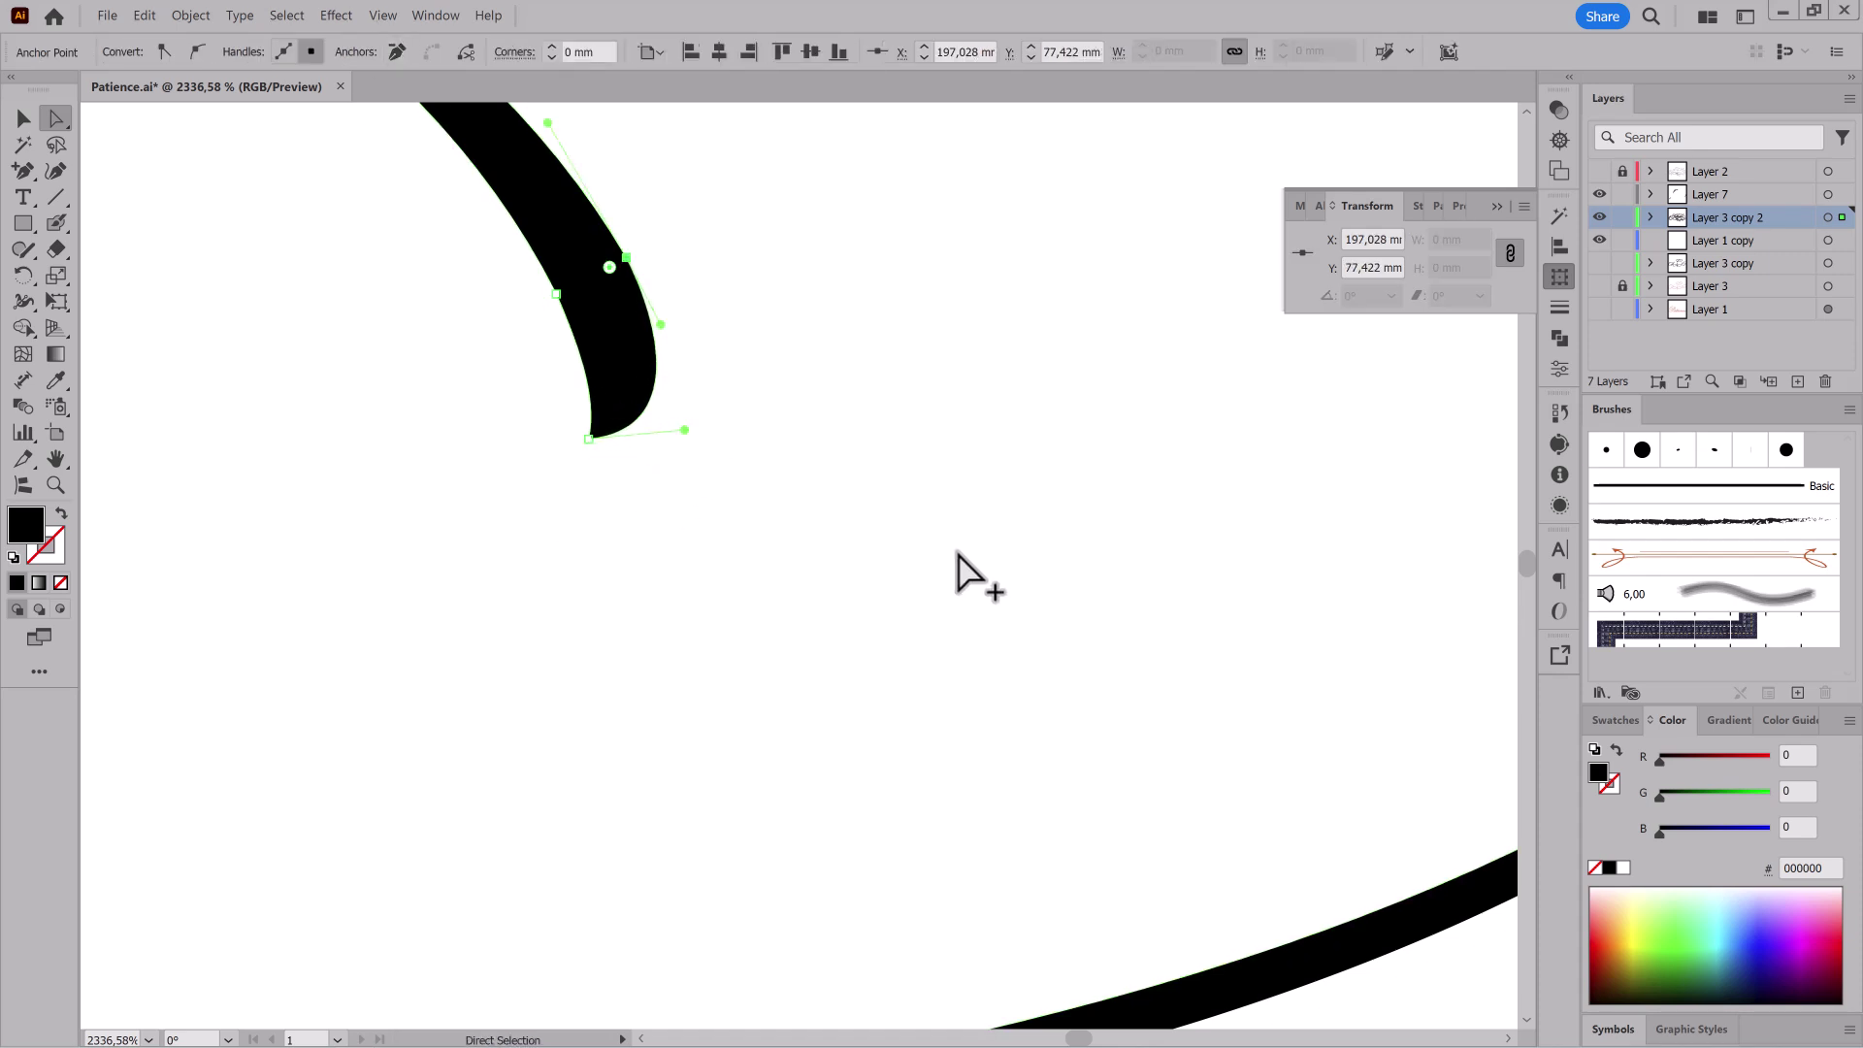
Step: Close the floating Transform panel and delete Layer 1 copy after checking what the layers contain
{"action": "left_click", "coordinate": [890, 531]}
{"action": "left_click_drag", "start_coordinate": [998, 548], "coordinate": [437, 323]}
{"action": "left_click_drag", "start_coordinate": [1072, 740], "coordinate": [1033, 662]}
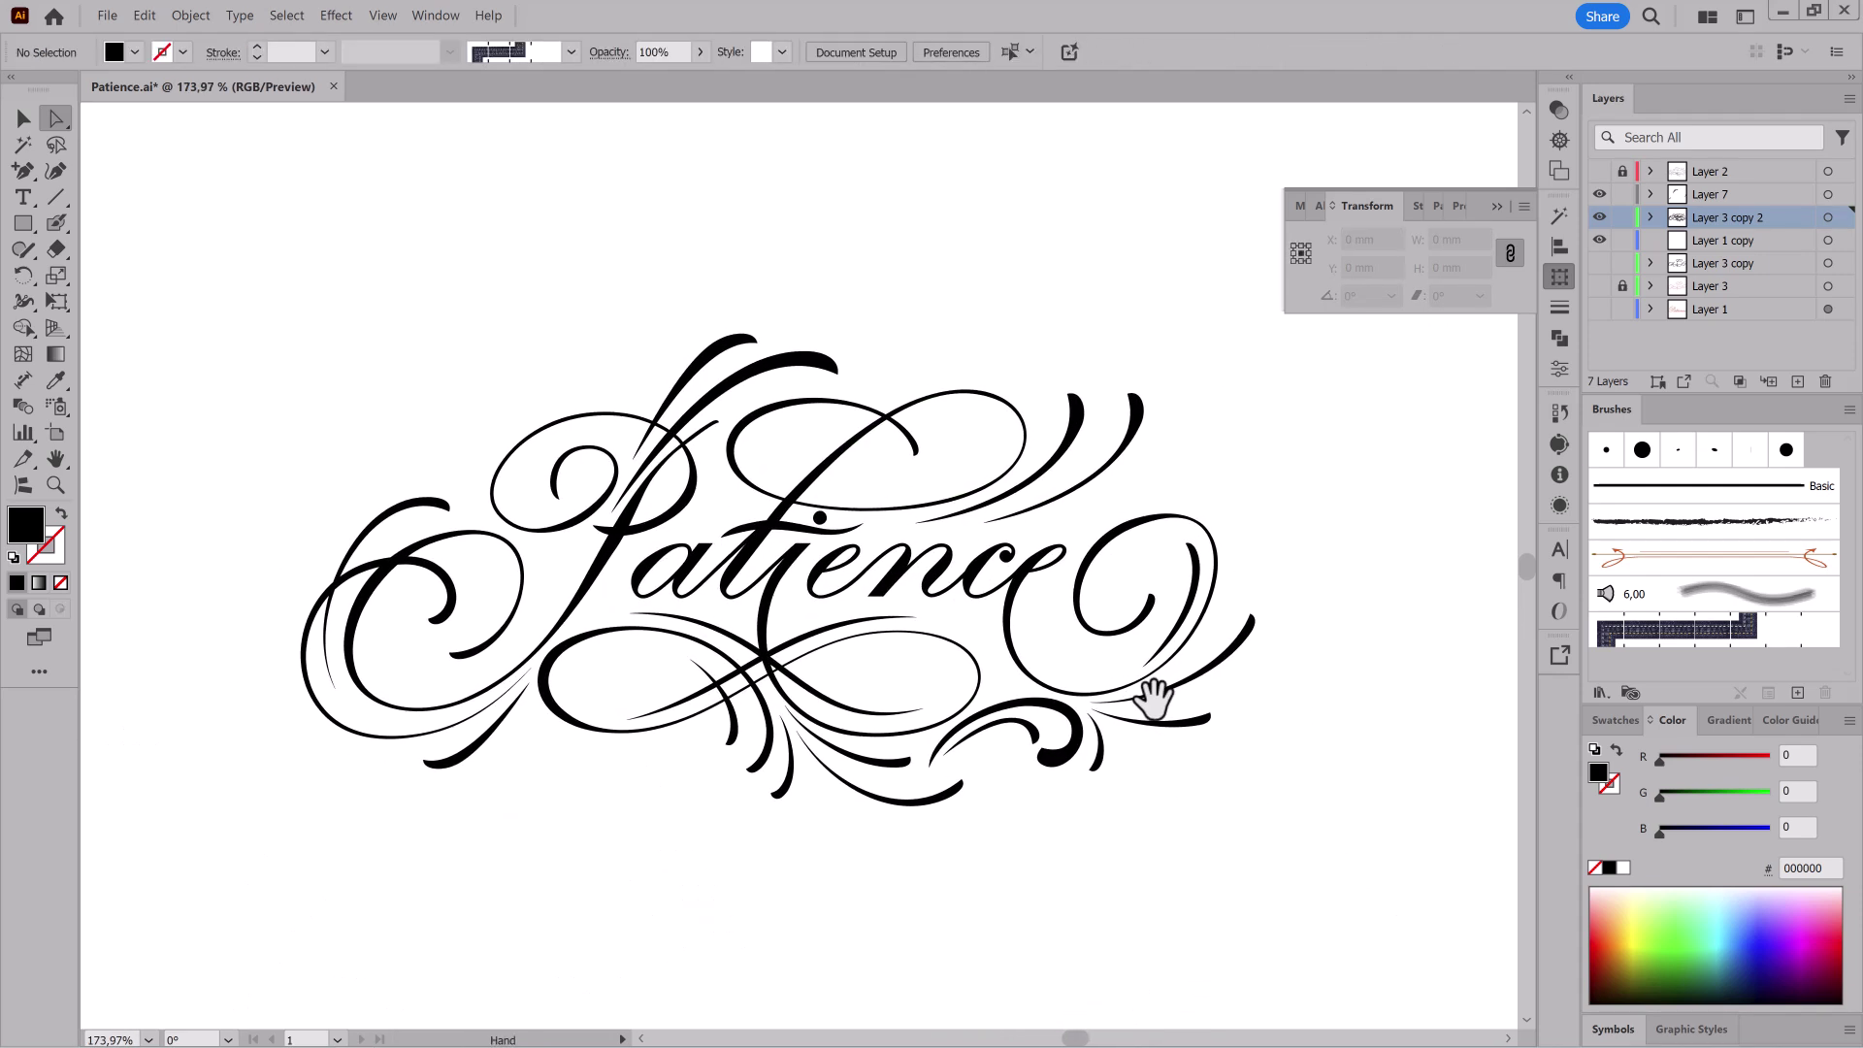
{"action": "left_click", "coordinate": [1489, 209]}
{"action": "left_click", "coordinate": [1599, 170]}
{"action": "mouse_move", "coordinate": [1599, 194]}
{"action": "left_mouse_down"}
{"action": "mouse_move", "coordinate": [1601, 252]}
{"action": "mouse_move", "coordinate": [1599, 194]}
{"action": "left_mouse_up"}
{"action": "left_click", "coordinate": [1598, 172]}
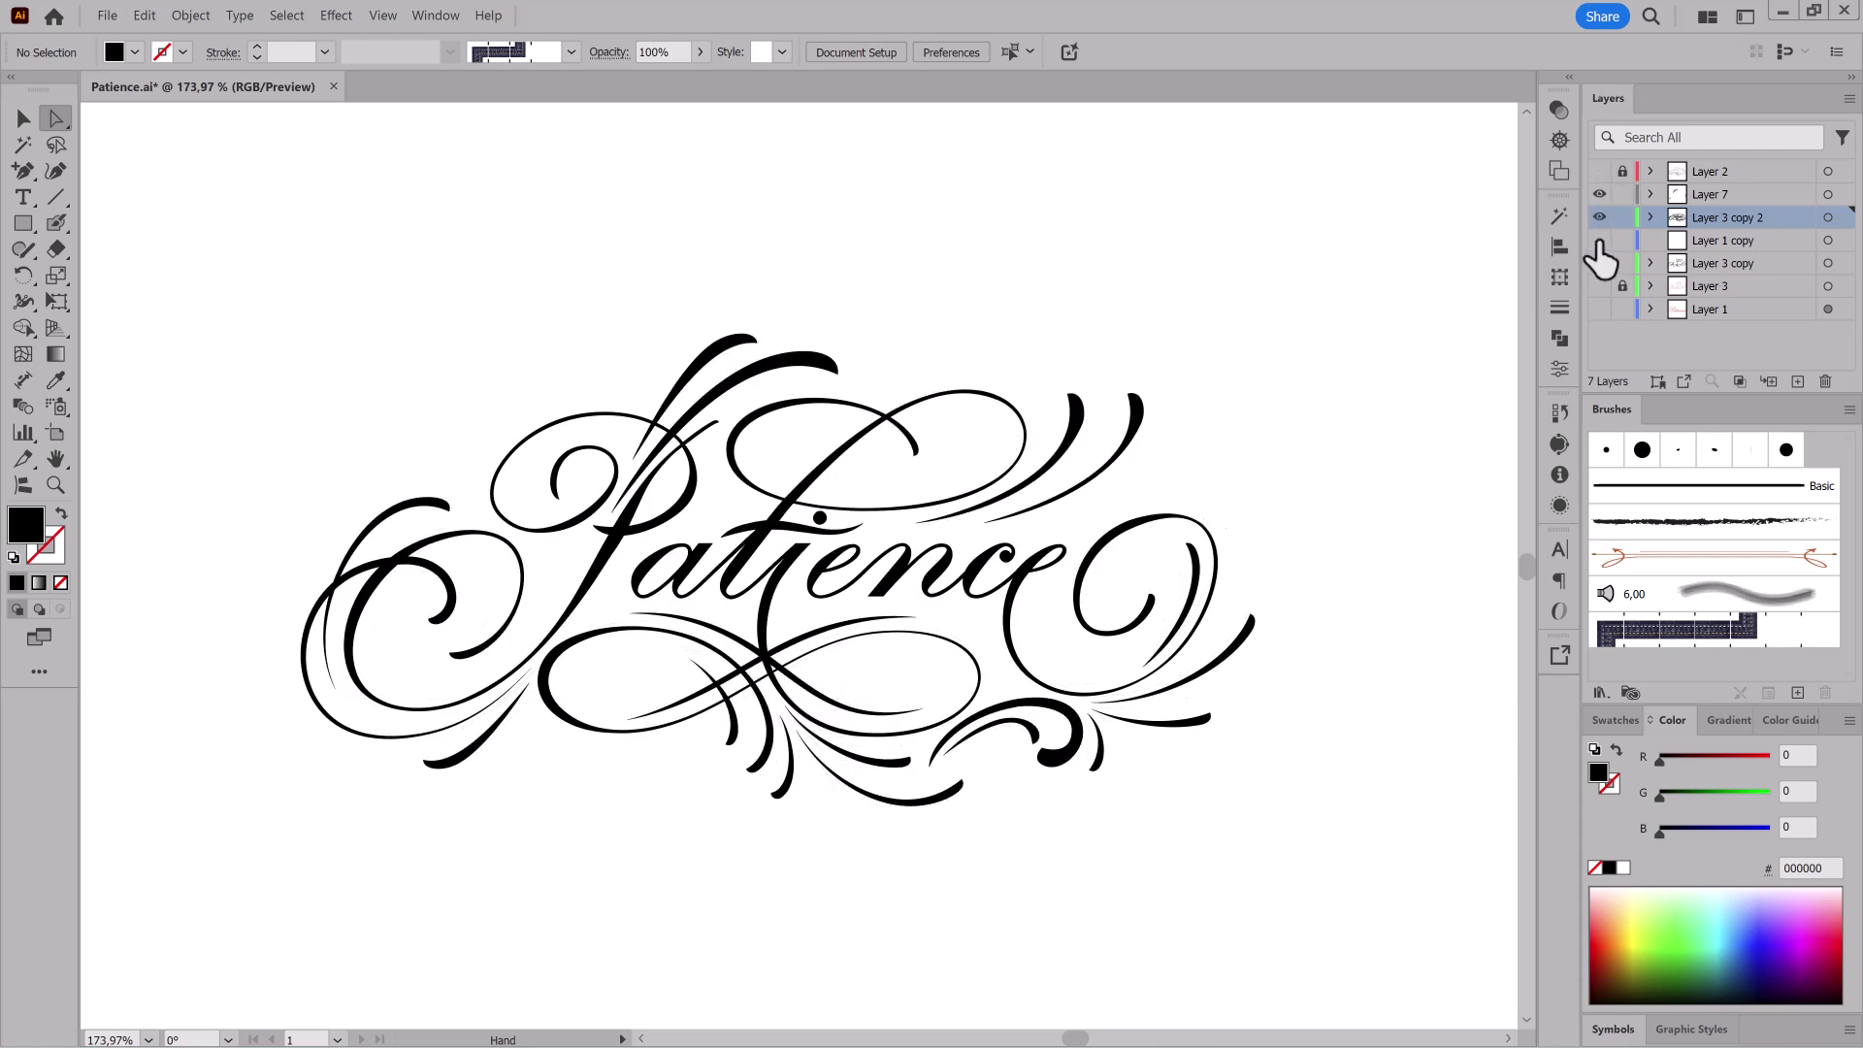
{"action": "left_click", "coordinate": [1828, 240]}
{"action": "left_click", "coordinate": [1599, 195]}
{"action": "left_click", "coordinate": [1598, 195]}
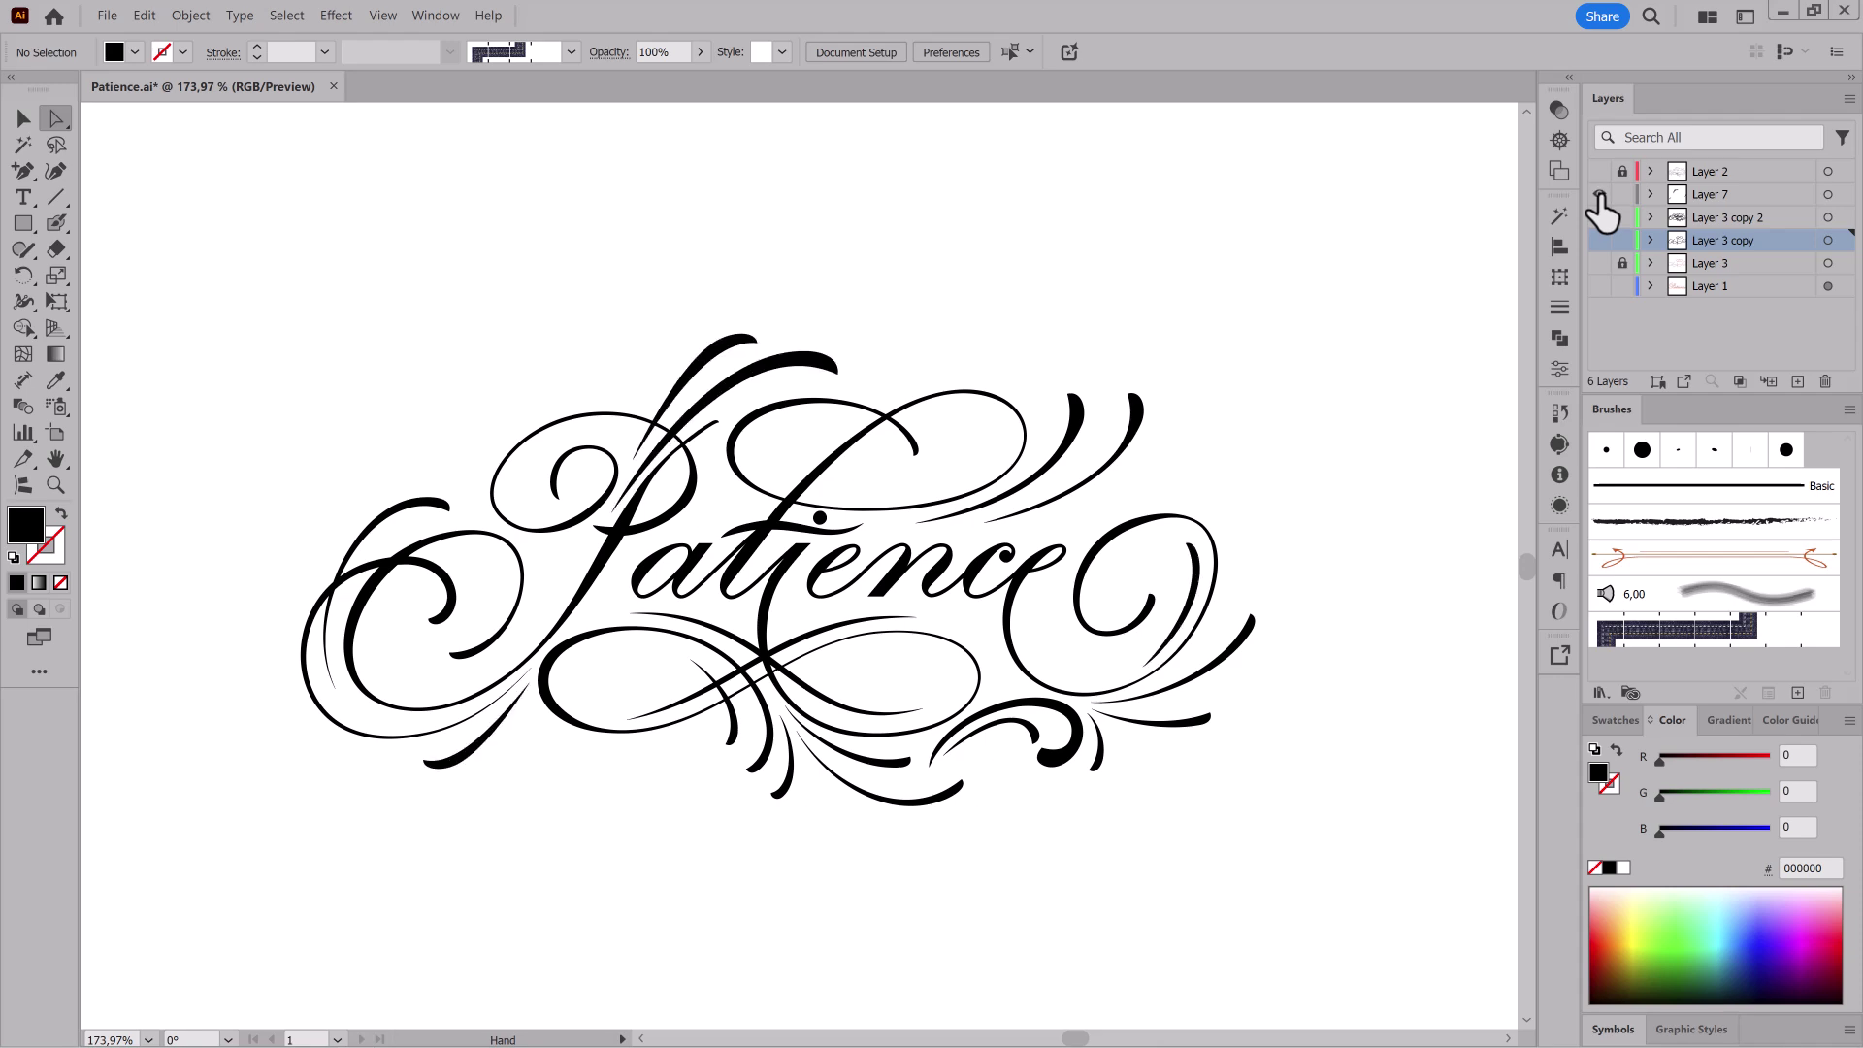
Step: Remove surplus anchors from the P and move the anchor on its stem's right edge higher to smooth the curve
{"action": "left_click_drag", "start_coordinate": [663, 476], "coordinate": [1107, 415]}
{"action": "left_click", "coordinate": [915, 461]}
{"action": "left_click", "coordinate": [915, 465]}
{"action": "left_click", "coordinate": [966, 406], "text": "shift"}
{"action": "key", "text": "Delete"}
{"action": "left_click", "coordinate": [841, 618]}
{"action": "left_click_drag", "start_coordinate": [926, 670], "coordinate": [968, 687]}
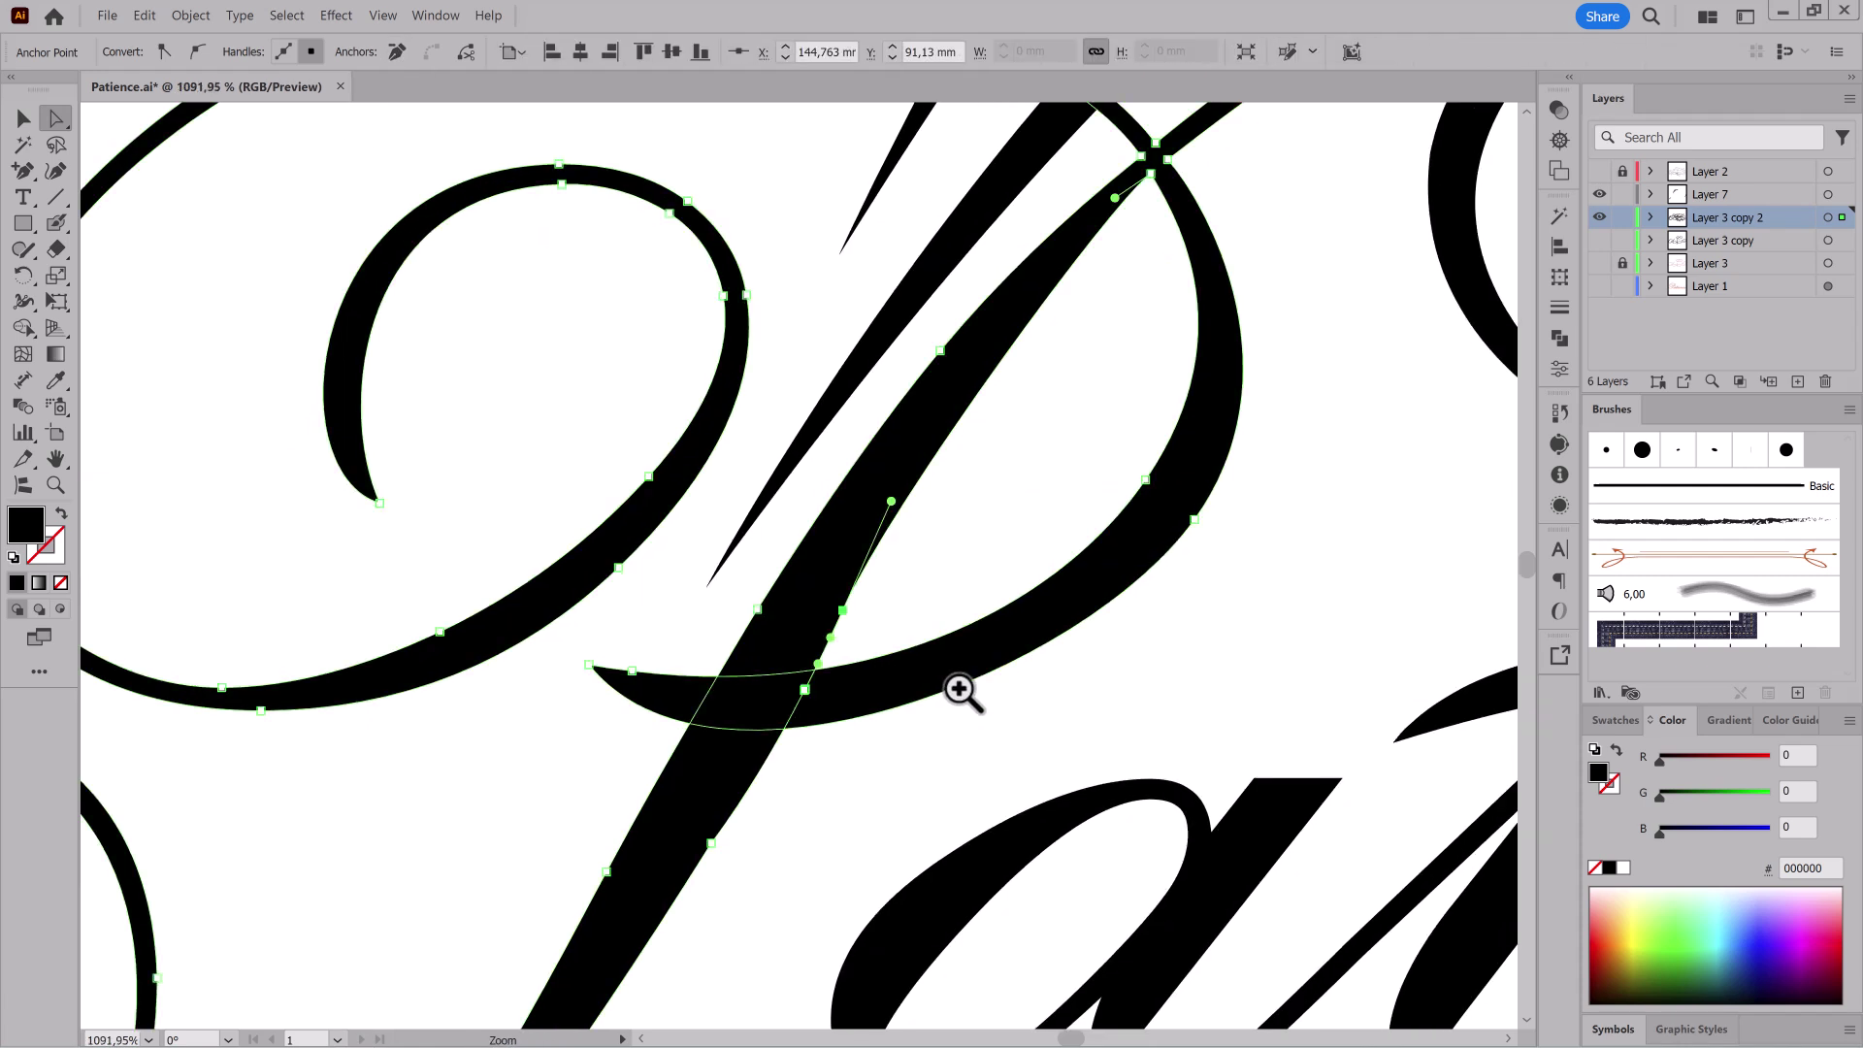
{"action": "left_click_drag", "start_coordinate": [843, 611], "coordinate": [900, 528]}
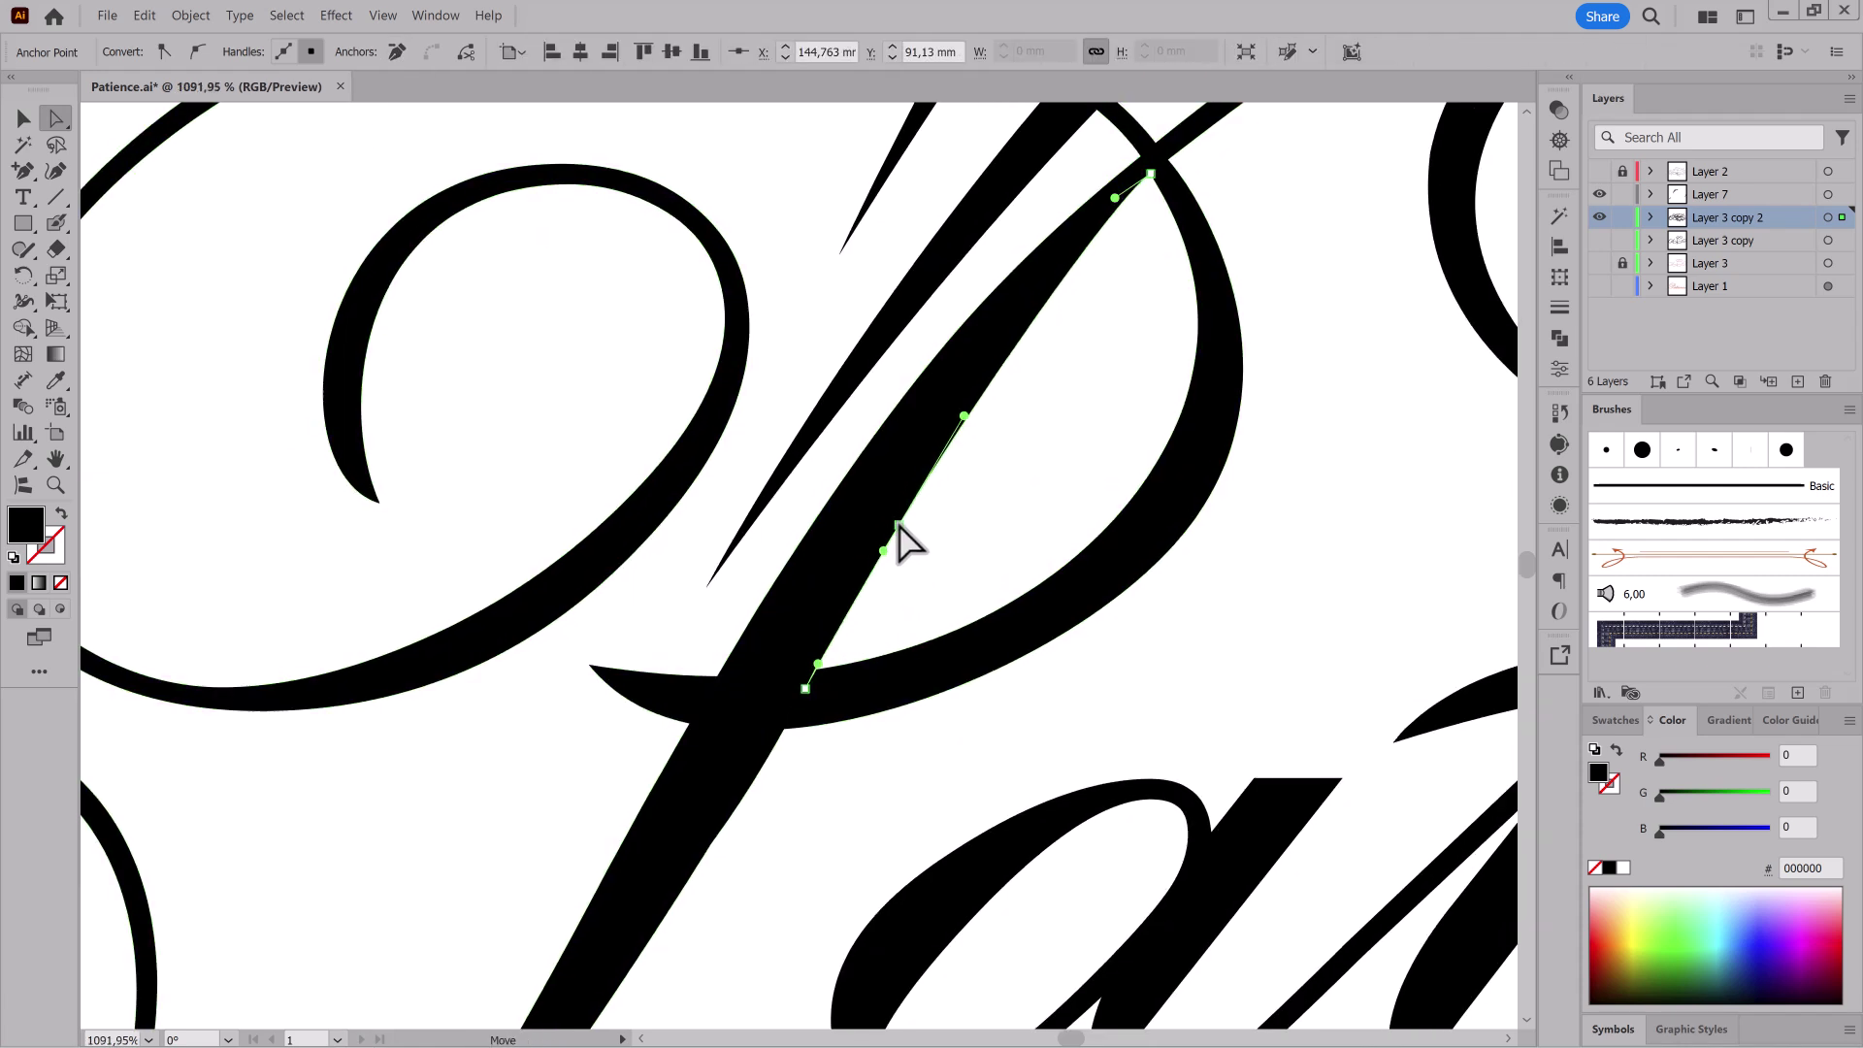
Step: Remove the surplus anchor from the left edge of the P's upper stem and adjust the handle near the crossing
{"action": "left_click_drag", "start_coordinate": [1044, 454], "coordinate": [981, 623]}
{"action": "left_click", "coordinate": [877, 522]}
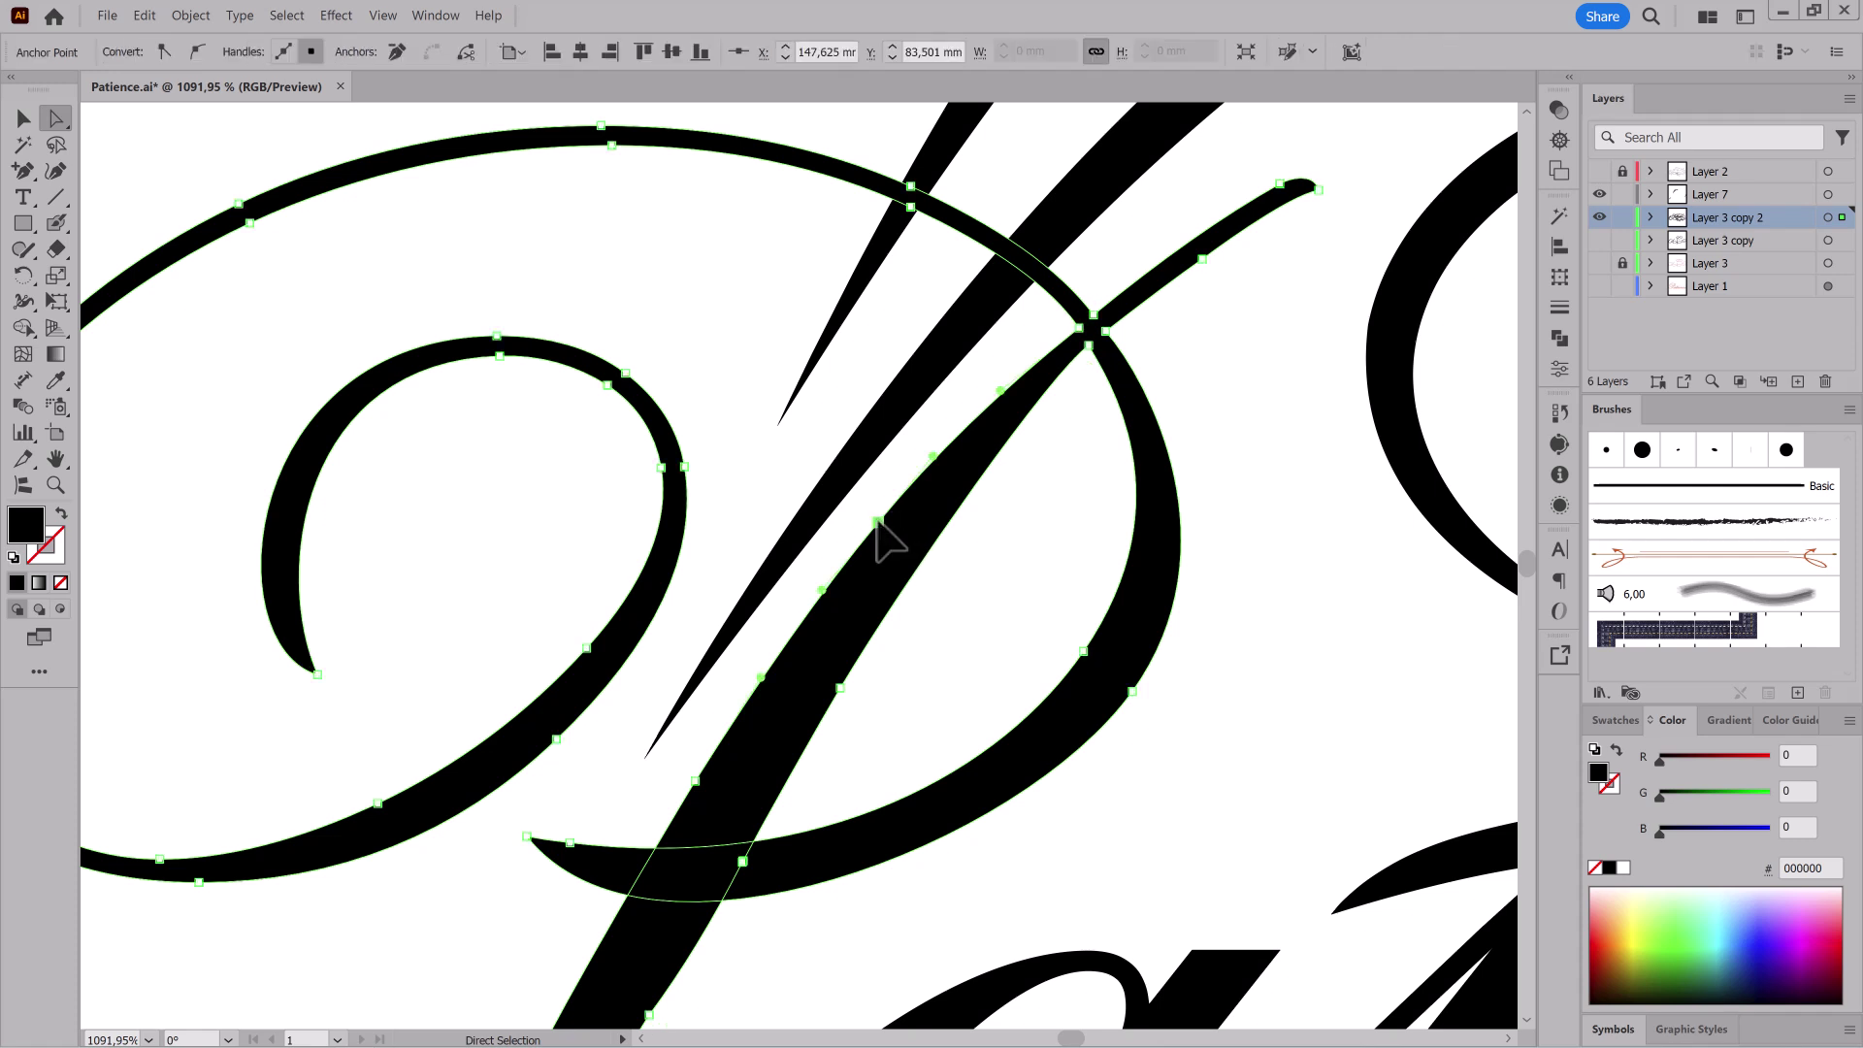
{"action": "left_click", "coordinate": [397, 55]}
{"action": "left_click_drag", "start_coordinate": [1010, 403], "coordinate": [950, 422]}
{"action": "left_click_drag", "start_coordinate": [1111, 337], "coordinate": [1148, 529]}
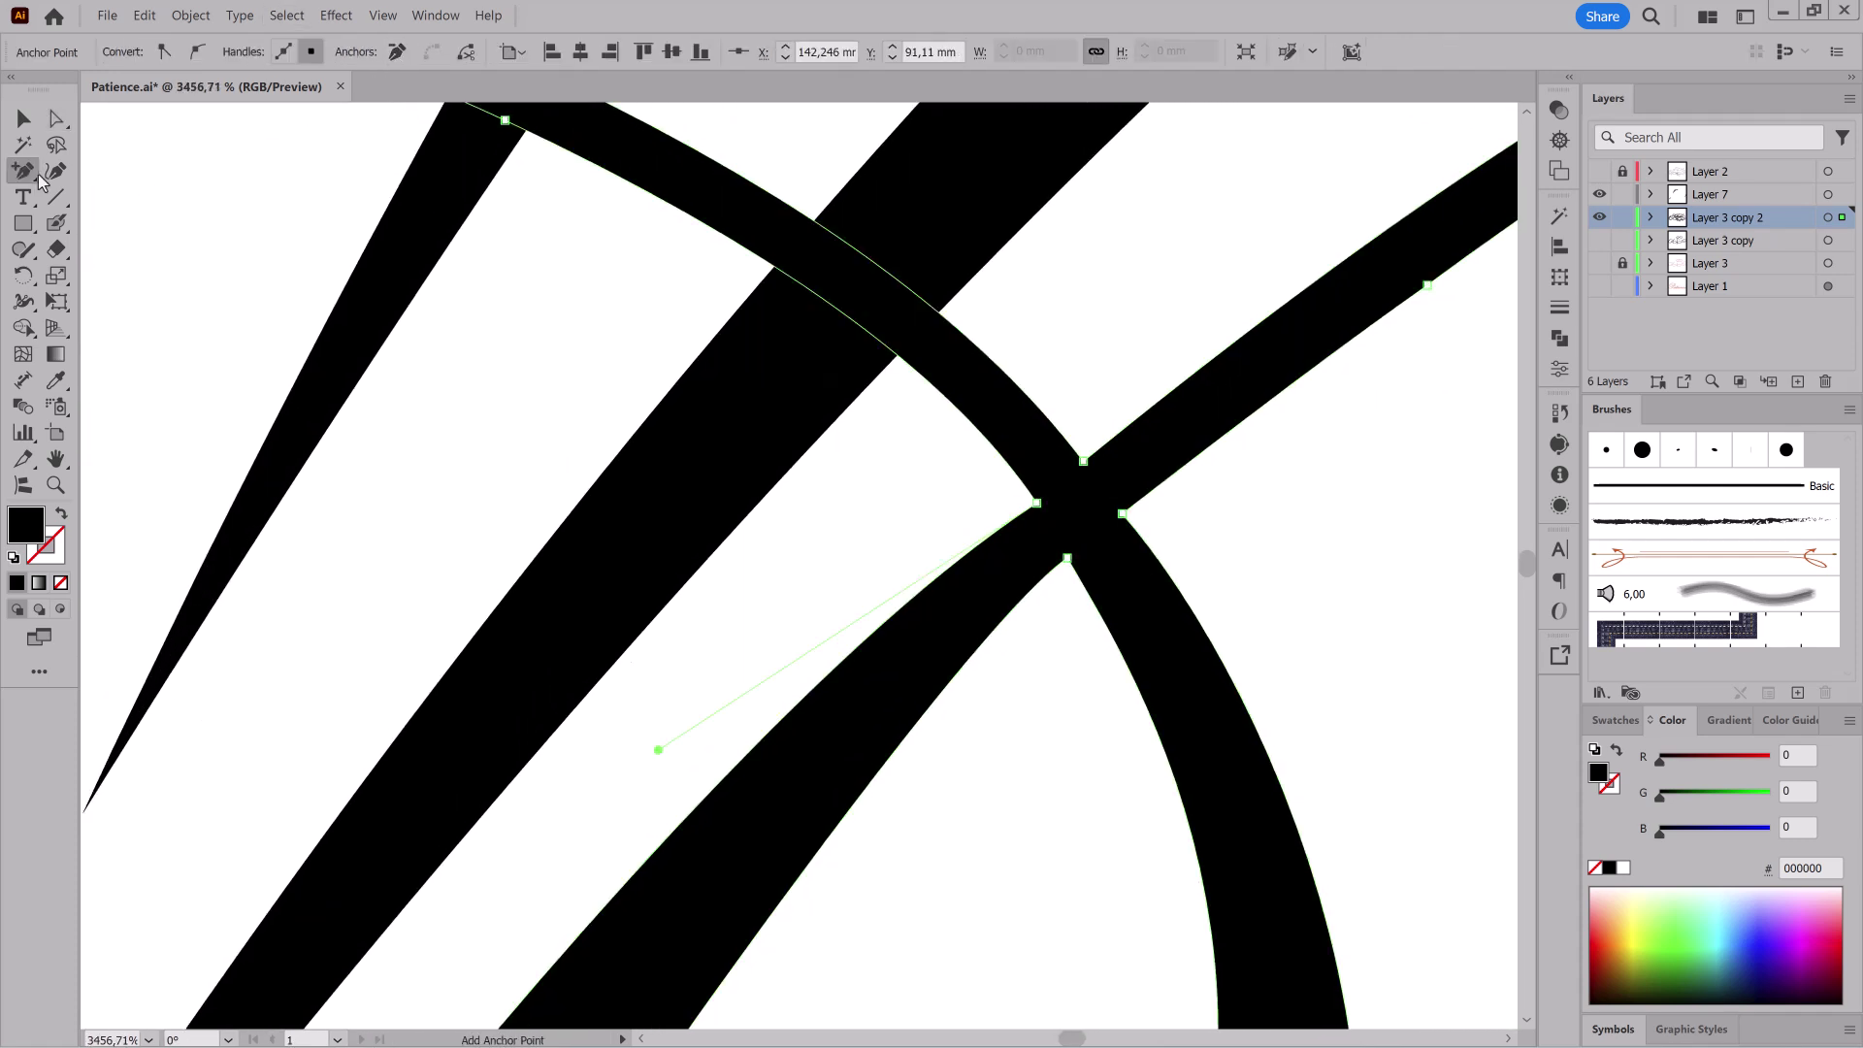
{"action": "left_click", "coordinate": [1036, 504], "text": "shift"}
{"action": "left_click", "coordinate": [399, 54]}
Step: Adjust the anchor and handles on the lower edge of the P's extension above the crossing to smooth its contour
{"action": "left_click_drag", "start_coordinate": [1106, 677], "coordinate": [1133, 696]}
{"action": "left_click_drag", "start_coordinate": [1337, 489], "coordinate": [1115, 484]}
{"action": "left_click_drag", "start_coordinate": [1117, 578], "coordinate": [1110, 570]}
{"action": "left_click_drag", "start_coordinate": [995, 670], "coordinate": [995, 666]}
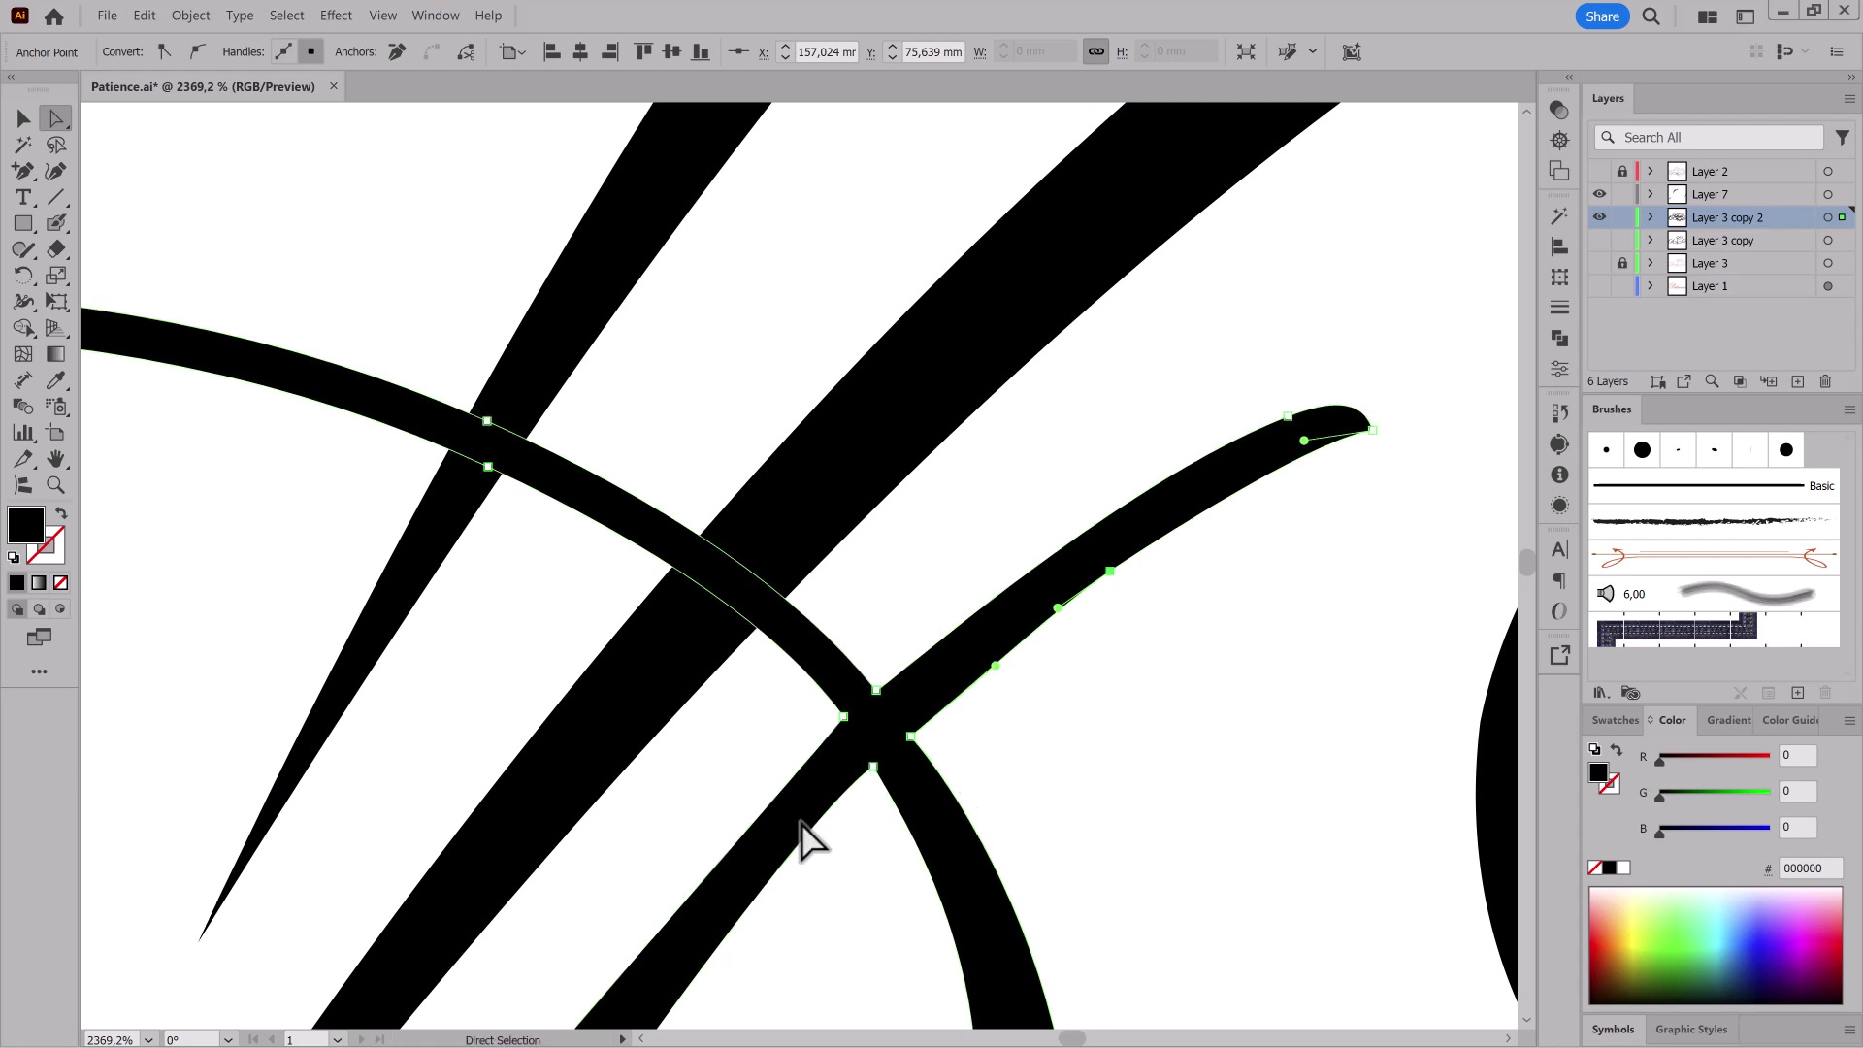
{"action": "left_click_drag", "start_coordinate": [846, 727], "coordinate": [1063, 405]}
{"action": "left_click_drag", "start_coordinate": [977, 743], "coordinate": [931, 757]}
{"action": "left_click_drag", "start_coordinate": [766, 871], "coordinate": [853, 602]}
{"action": "left_click", "coordinate": [670, 784]}
{"action": "left_click", "coordinate": [540, 930]}
{"action": "left_click_drag", "start_coordinate": [639, 765], "coordinate": [872, 439]}
{"action": "left_click_drag", "start_coordinate": [1051, 791], "coordinate": [407, 684]}
Step: Place a tapered accent stroke inside the right loop of the t's upper flourish and rotate it to follow the curve
{"action": "left_click", "coordinate": [745, 536]}
{"action": "left_click_drag", "start_coordinate": [1170, 768], "coordinate": [1135, 621]}
{"action": "left_click_drag", "start_coordinate": [879, 359], "coordinate": [768, 326]}
{"action": "left_click_drag", "start_coordinate": [1122, 780], "coordinate": [594, 398]}
{"action": "left_click", "coordinate": [816, 863]}
{"action": "left_click_drag", "start_coordinate": [1044, 629], "coordinate": [799, 403]}
{"action": "left_click", "coordinate": [56, 302]}
{"action": "left_click_drag", "start_coordinate": [713, 545], "coordinate": [893, 492]}
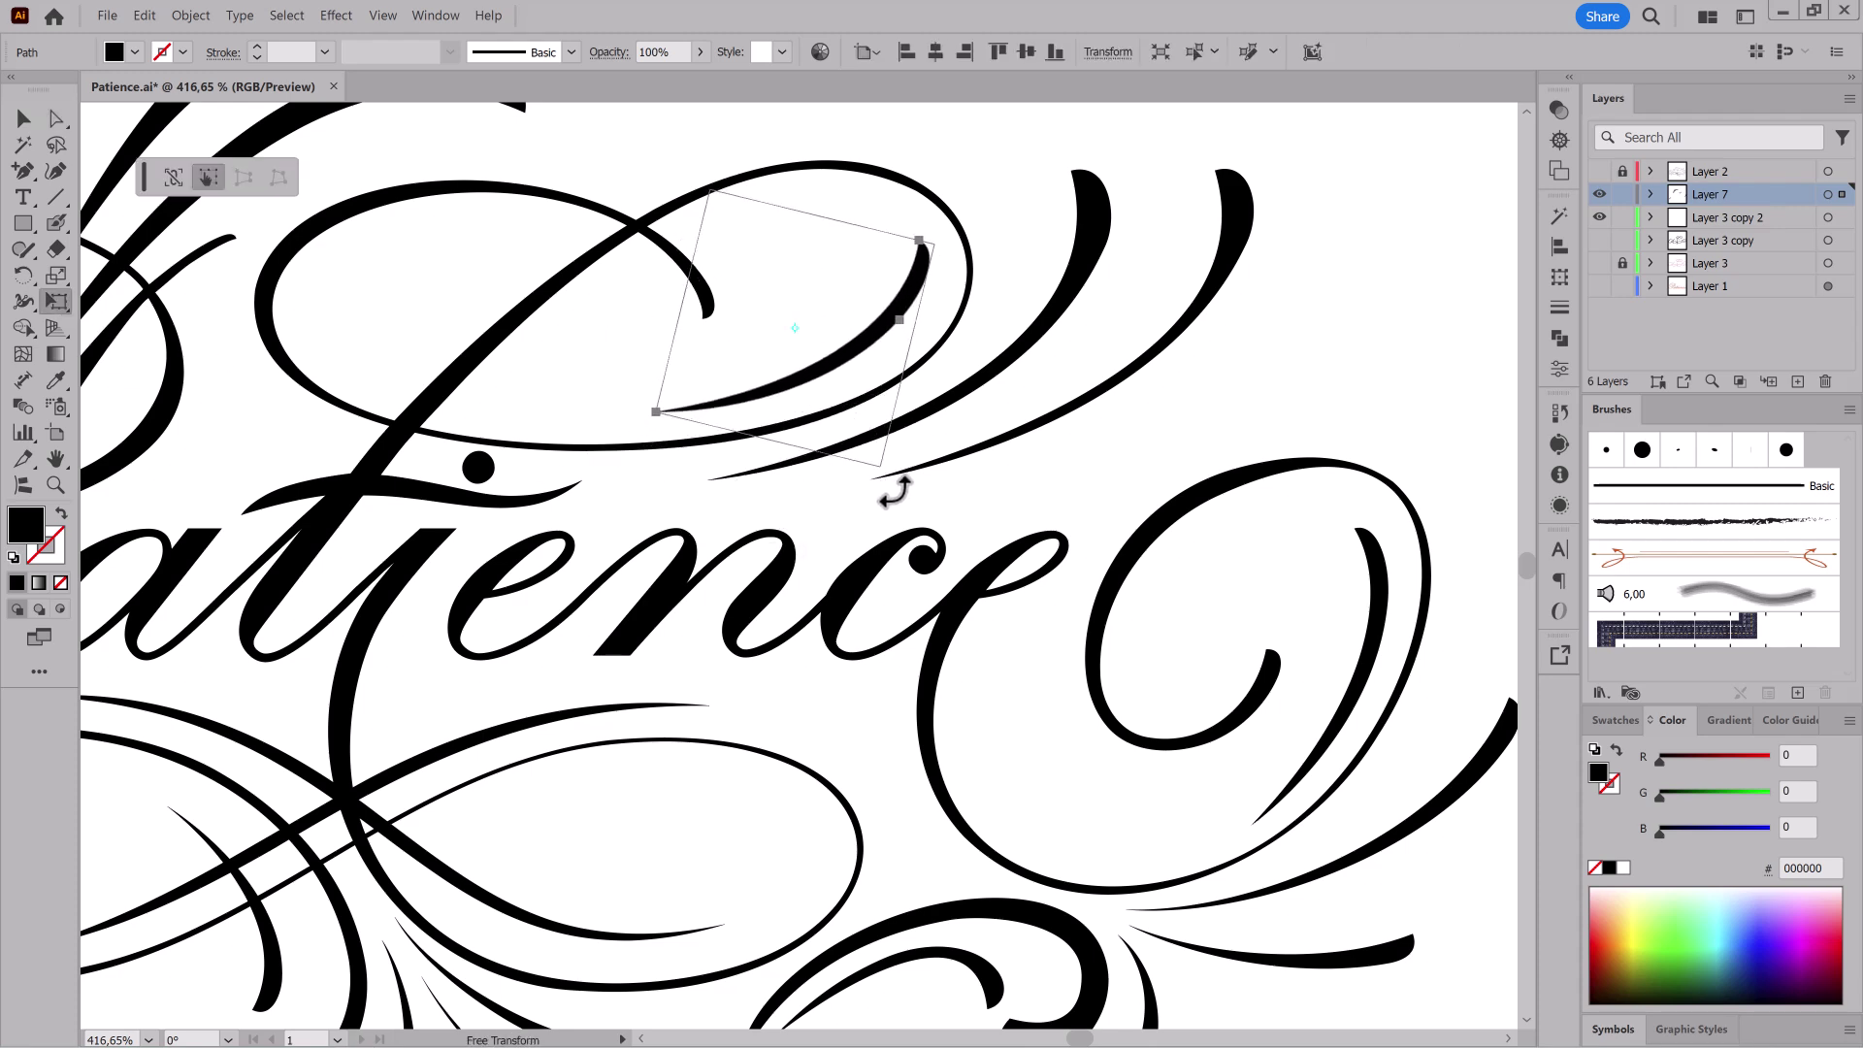
{"action": "left_click_drag", "start_coordinate": [827, 371], "coordinate": [830, 377]}
{"action": "left_click_drag", "start_coordinate": [1320, 558], "coordinate": [1112, 709]}
{"action": "left_click_drag", "start_coordinate": [809, 511], "coordinate": [869, 499]}
Step: Place a tapered accent stroke above the P's left loop, rotating and positioning it to follow the loop's curve
{"action": "left_click_drag", "start_coordinate": [1291, 551], "coordinate": [503, 411]}
{"action": "left_click_drag", "start_coordinate": [606, 498], "coordinate": [390, 271]}
{"action": "left_click_drag", "start_coordinate": [517, 364], "coordinate": [628, 459]}
{"action": "left_click_drag", "start_coordinate": [759, 401], "coordinate": [779, 439]}
{"action": "left_click_drag", "start_coordinate": [628, 419], "coordinate": [646, 409]}
{"action": "left_click_drag", "start_coordinate": [760, 337], "coordinate": [769, 348]}
{"action": "left_click_drag", "start_coordinate": [671, 401], "coordinate": [670, 392]}
{"action": "left_click_drag", "start_coordinate": [805, 390], "coordinate": [807, 397]}
{"action": "left_click", "coordinate": [785, 308], "text": "ctrl"}
Step: Place another tapered accent stroke between the left swirl and the P's stem and rotate it along the stem
{"action": "left_click_drag", "start_coordinate": [1169, 984], "coordinate": [807, 708]}
{"action": "left_click_drag", "start_coordinate": [805, 706], "coordinate": [864, 695]}
{"action": "left_click_drag", "start_coordinate": [722, 630], "coordinate": [900, 637]}
{"action": "left_click", "coordinate": [799, 585], "text": "ctrl"}
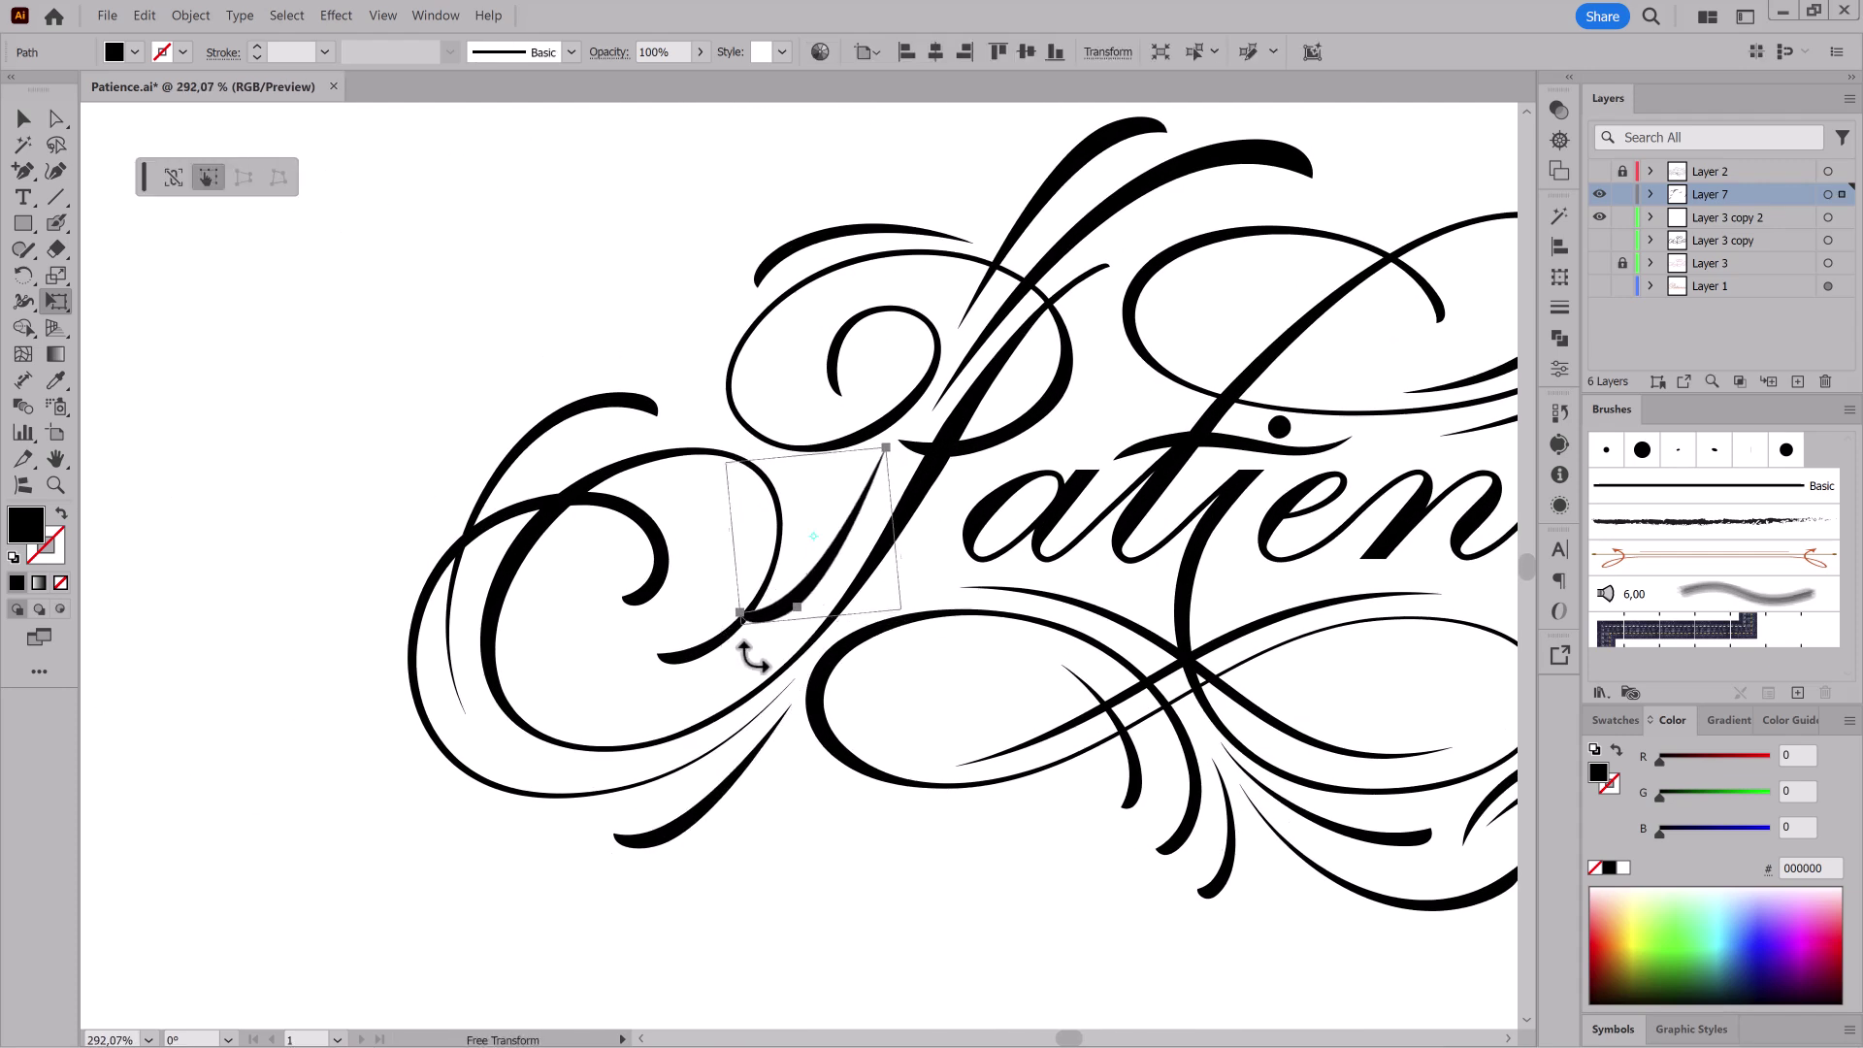
{"action": "mouse_move", "coordinate": [693, 667]}
{"action": "left_mouse_down"}
{"action": "mouse_move", "coordinate": [727, 707]}
{"action": "mouse_move", "coordinate": [698, 695]}
{"action": "mouse_move", "coordinate": [587, 730]}
{"action": "left_mouse_up"}
{"action": "left_click_drag", "start_coordinate": [774, 648], "coordinate": [965, 772]}
Step: Extend the new accent stroke along the P's lower stem by moving its anchors and adjusting its handles
{"action": "left_click", "coordinate": [55, 118]}
{"action": "left_click", "coordinate": [550, 764]}
{"action": "left_click_drag", "start_coordinate": [836, 608], "coordinate": [885, 634]}
{"action": "left_click_drag", "start_coordinate": [550, 764], "coordinate": [630, 857]}
{"action": "left_click", "coordinate": [221, 777]}
{"action": "left_click_drag", "start_coordinate": [816, 504], "coordinate": [861, 527]}
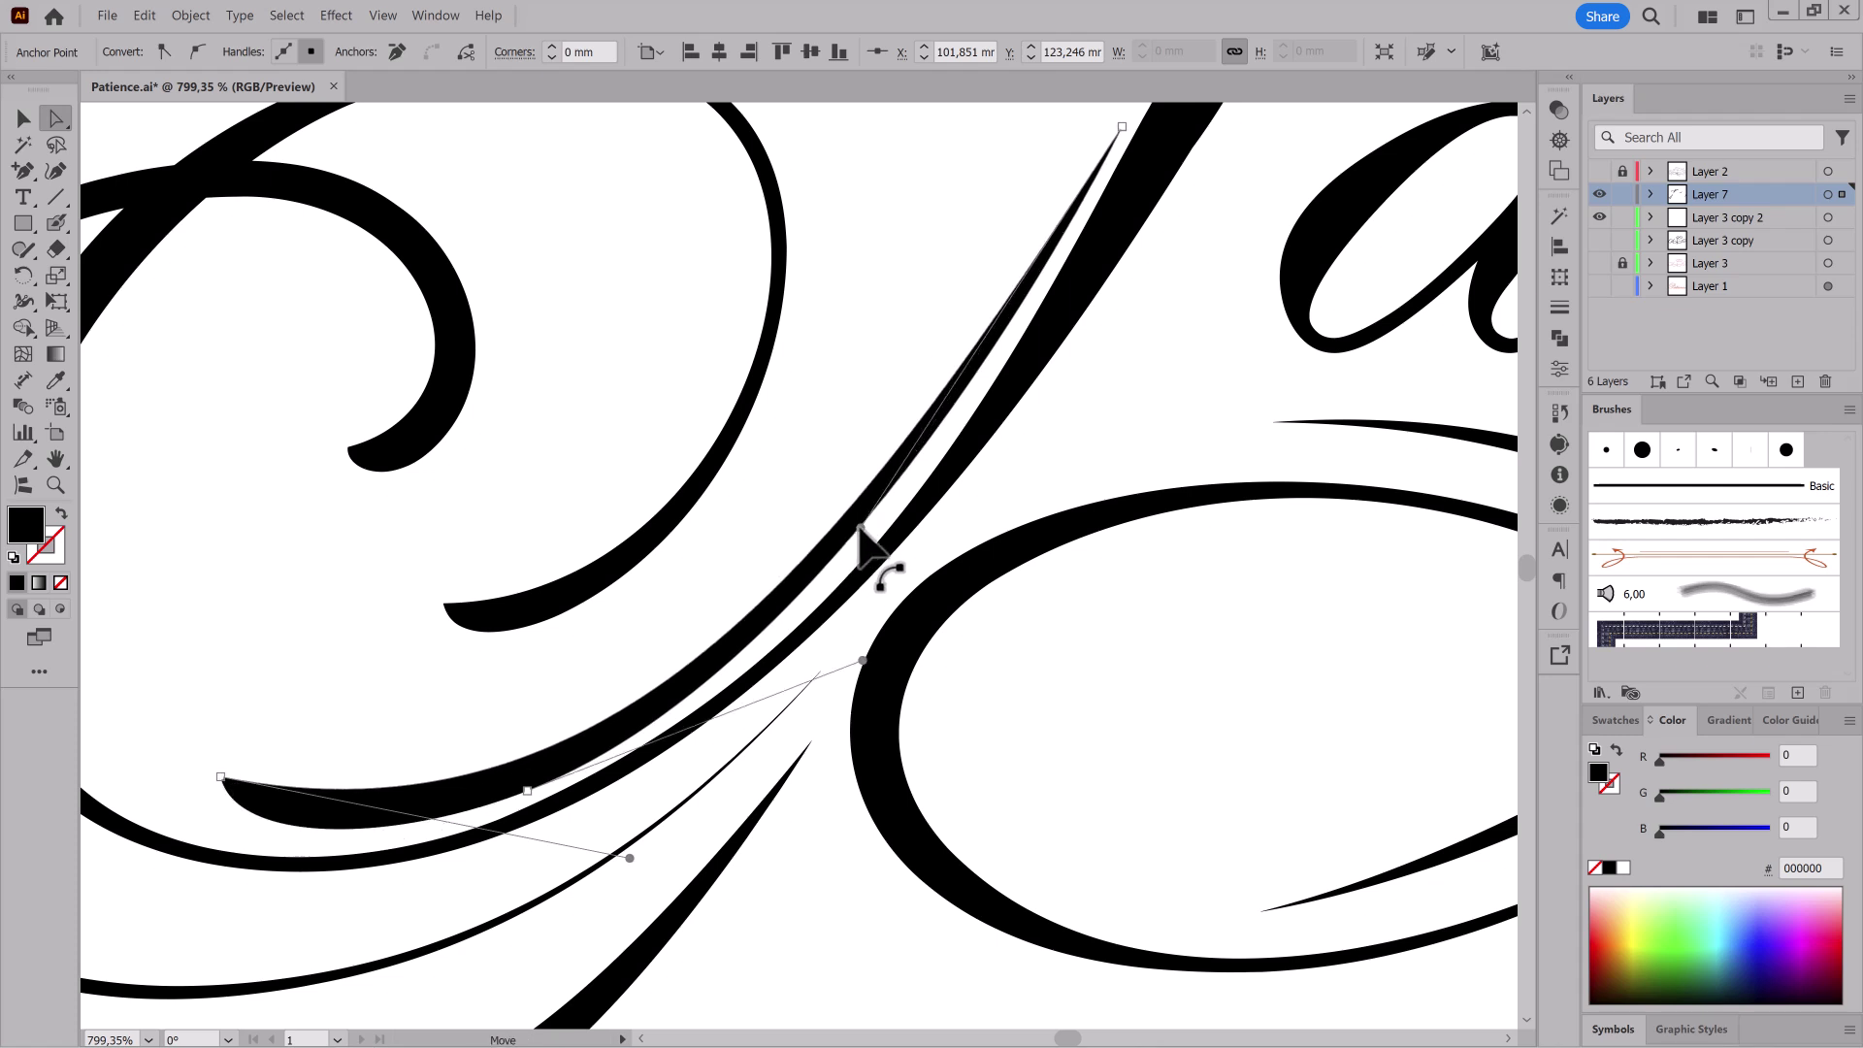
{"action": "left_click", "coordinate": [527, 790]}
{"action": "left_click_drag", "start_coordinate": [1122, 127], "coordinate": [1099, 130]}
{"action": "mouse_move", "coordinate": [838, 530]}
{"action": "left_mouse_down"}
{"action": "mouse_move", "coordinate": [869, 542]}
{"action": "mouse_move", "coordinate": [851, 538]}
{"action": "left_mouse_up"}
{"action": "left_click_drag", "start_coordinate": [629, 857], "coordinate": [602, 860]}
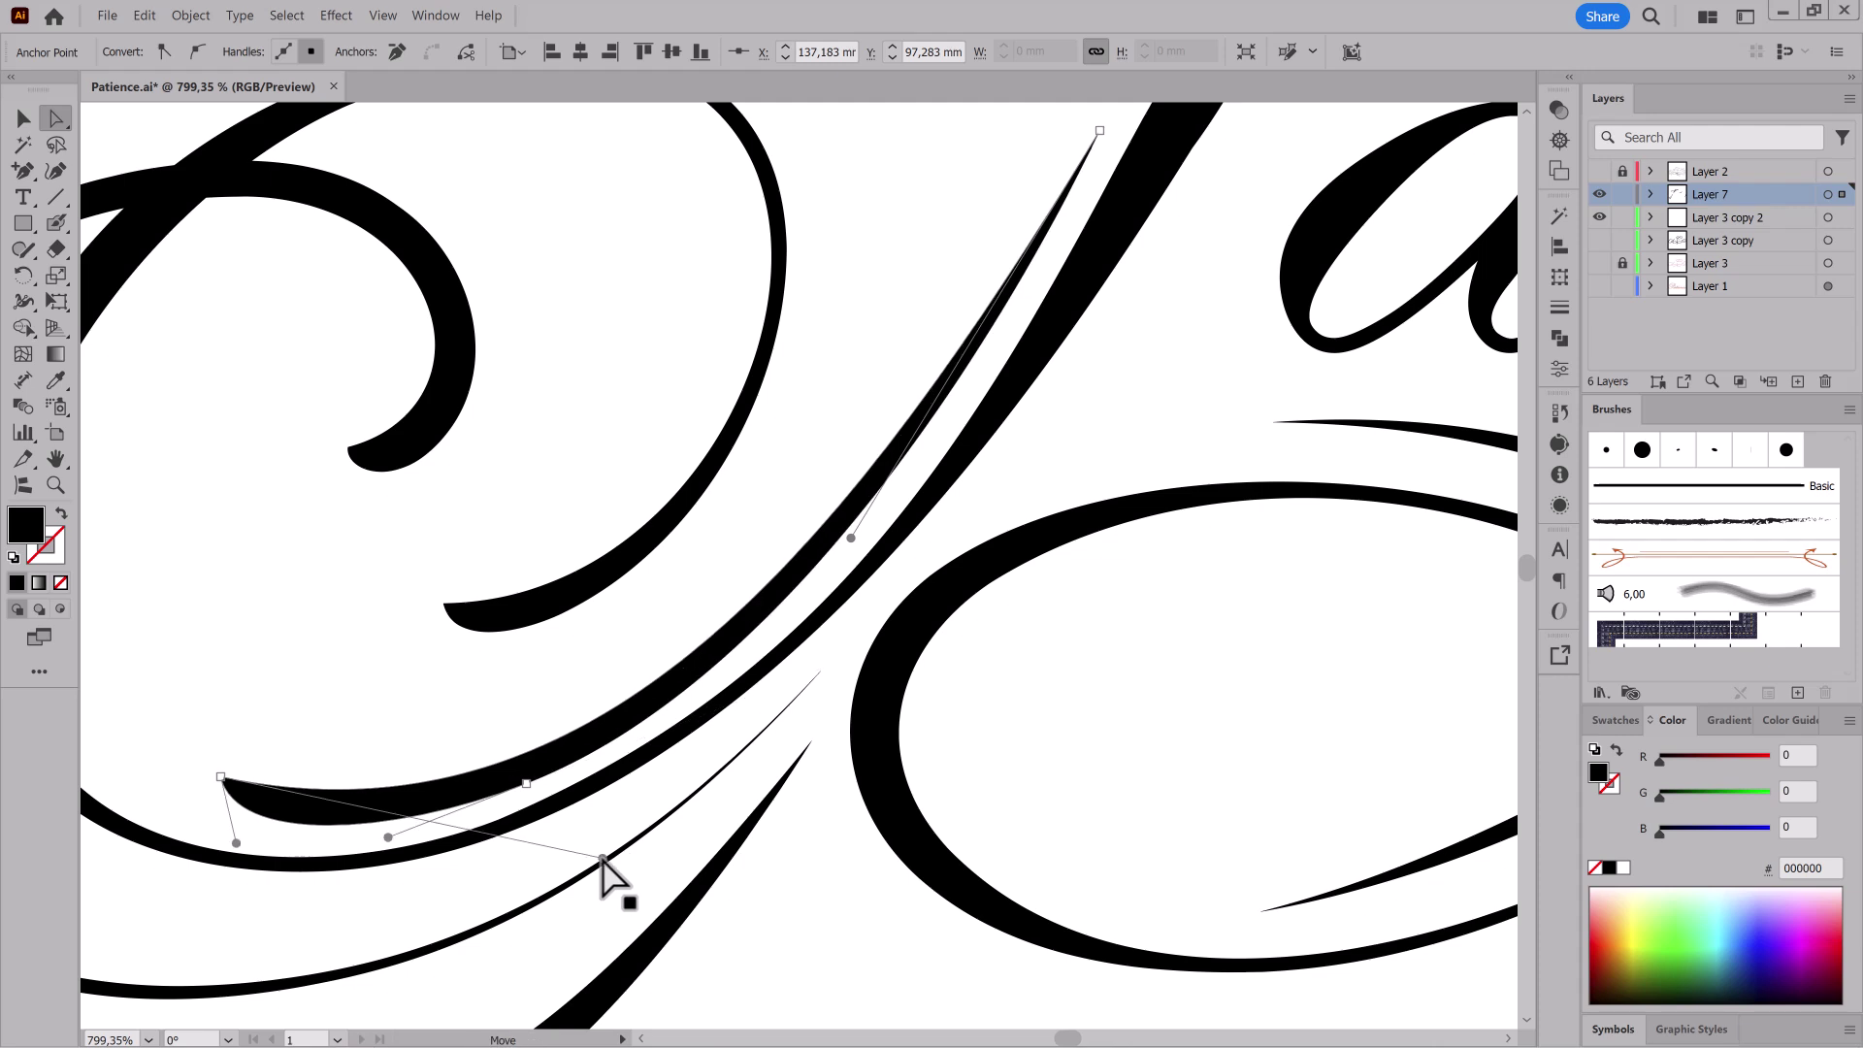
Step: Adjust the curve handle on the left edge of the P's lower stem to refine the gap beside the accent stroke
{"action": "scroll", "coordinate": [640, 815], "scroll_direction": "down", "scroll_amount": 5}
{"action": "left_click", "coordinate": [678, 707]}
{"action": "left_click_drag", "start_coordinate": [1288, 989], "coordinate": [1110, 819]}
{"action": "scroll", "coordinate": [955, 485], "scroll_direction": "up", "scroll_amount": 4}
{"action": "left_click", "coordinate": [936, 485]}
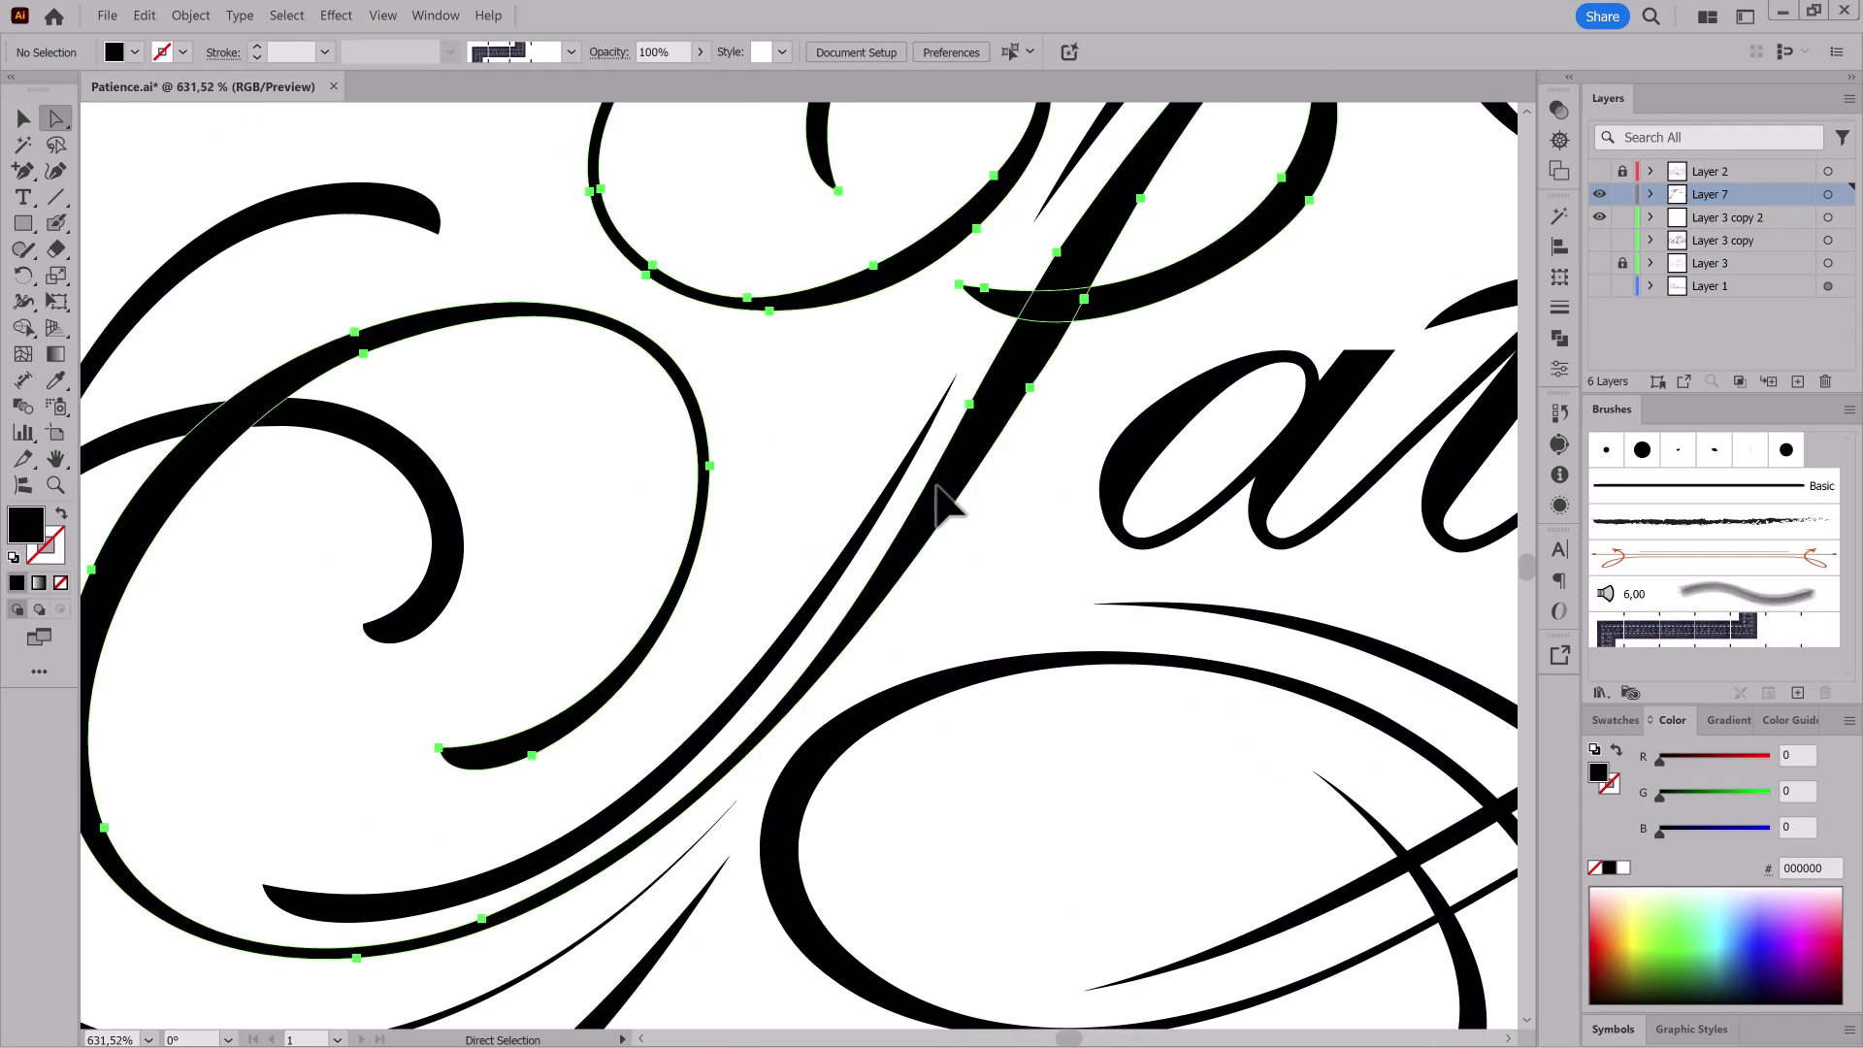
{"action": "left_click", "coordinate": [480, 917]}
{"action": "left_click_drag", "start_coordinate": [841, 637], "coordinate": [866, 586]}
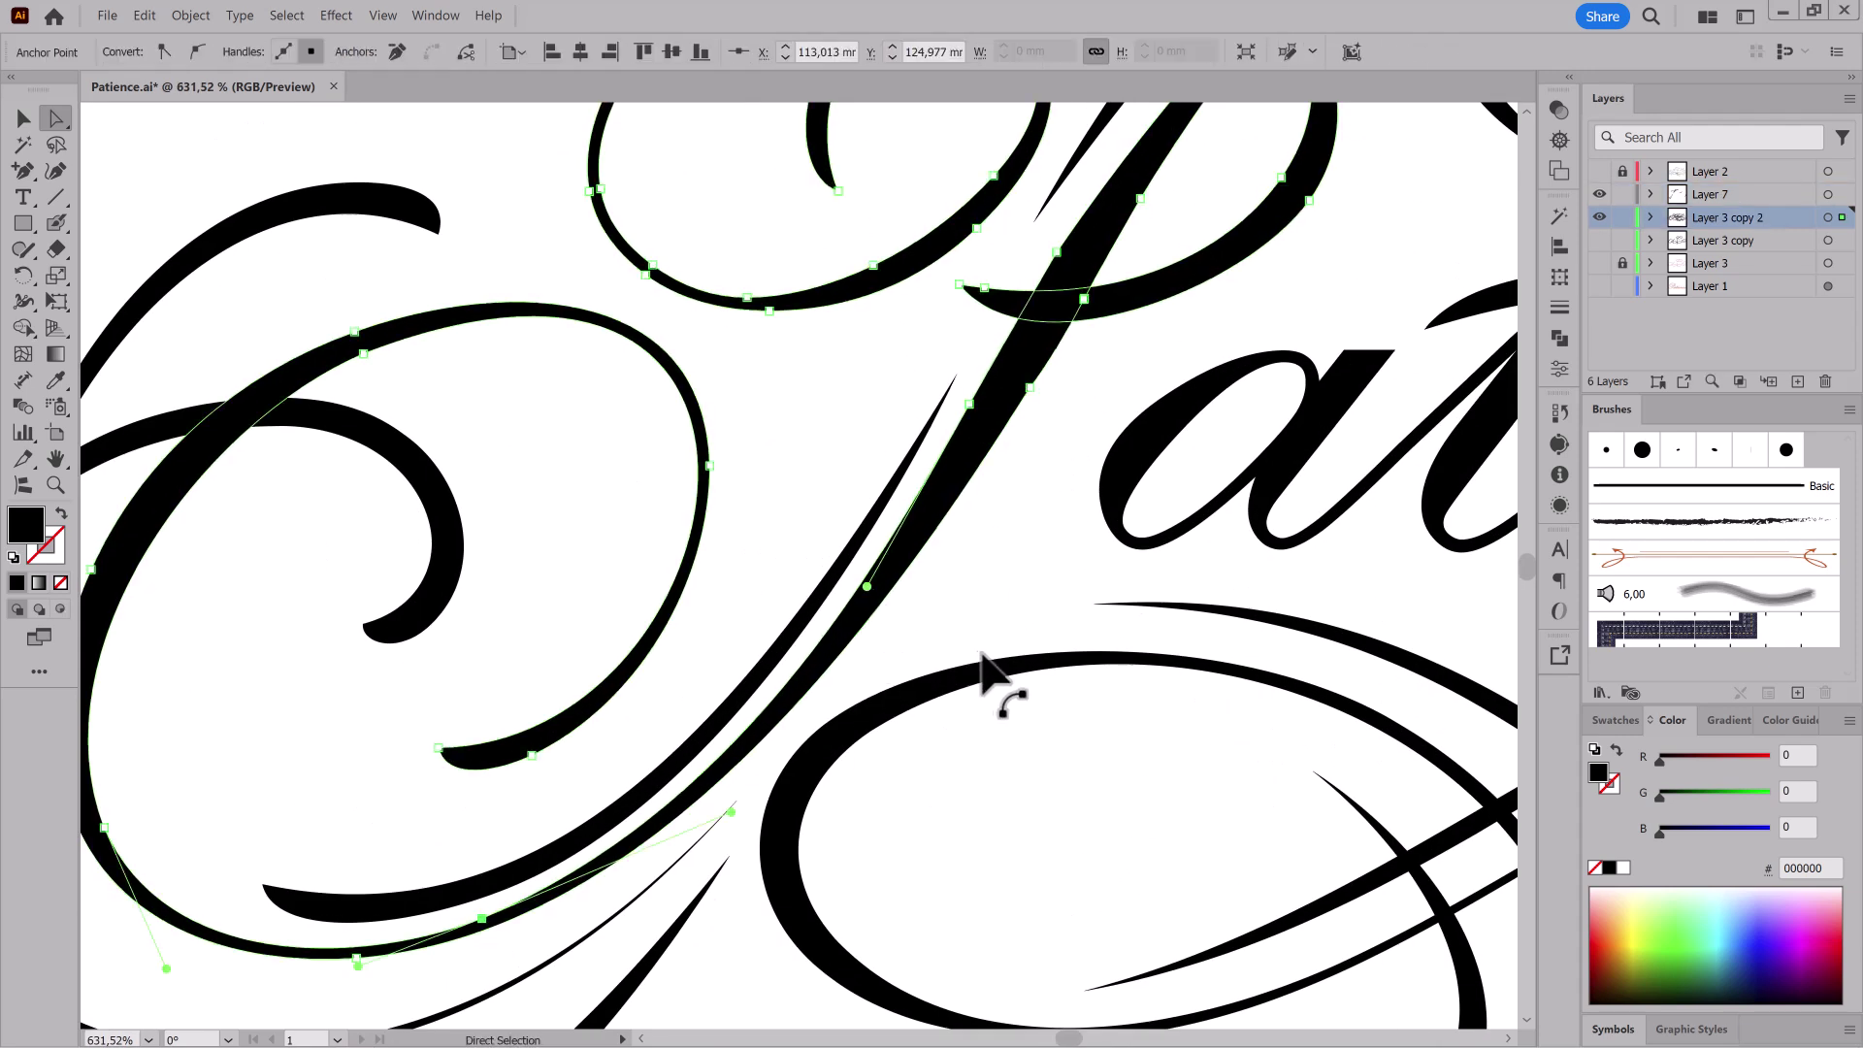
{"action": "left_click_drag", "start_coordinate": [1088, 597], "coordinate": [756, 595]}
{"action": "left_click", "coordinate": [1053, 796]}
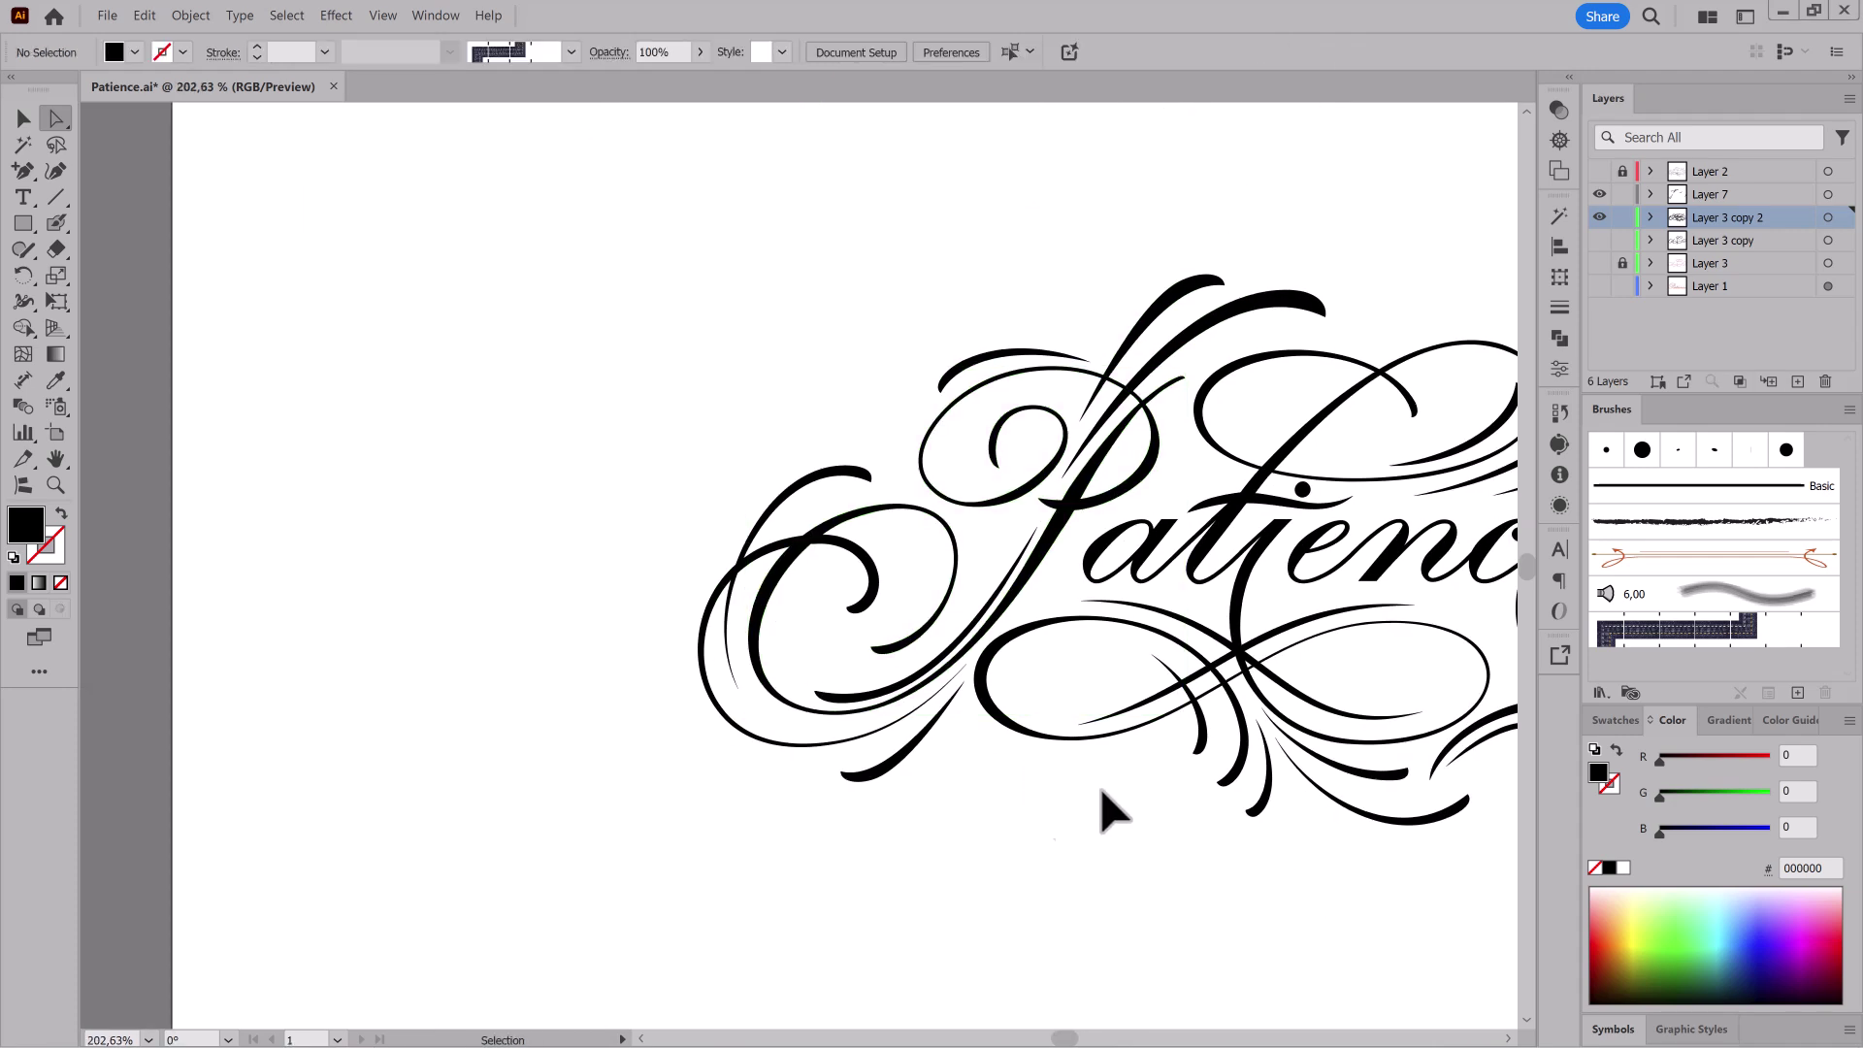
{"action": "left_click_drag", "start_coordinate": [1122, 792], "coordinate": [835, 737]}
{"action": "left_click_drag", "start_coordinate": [1436, 761], "coordinate": [1336, 764]}
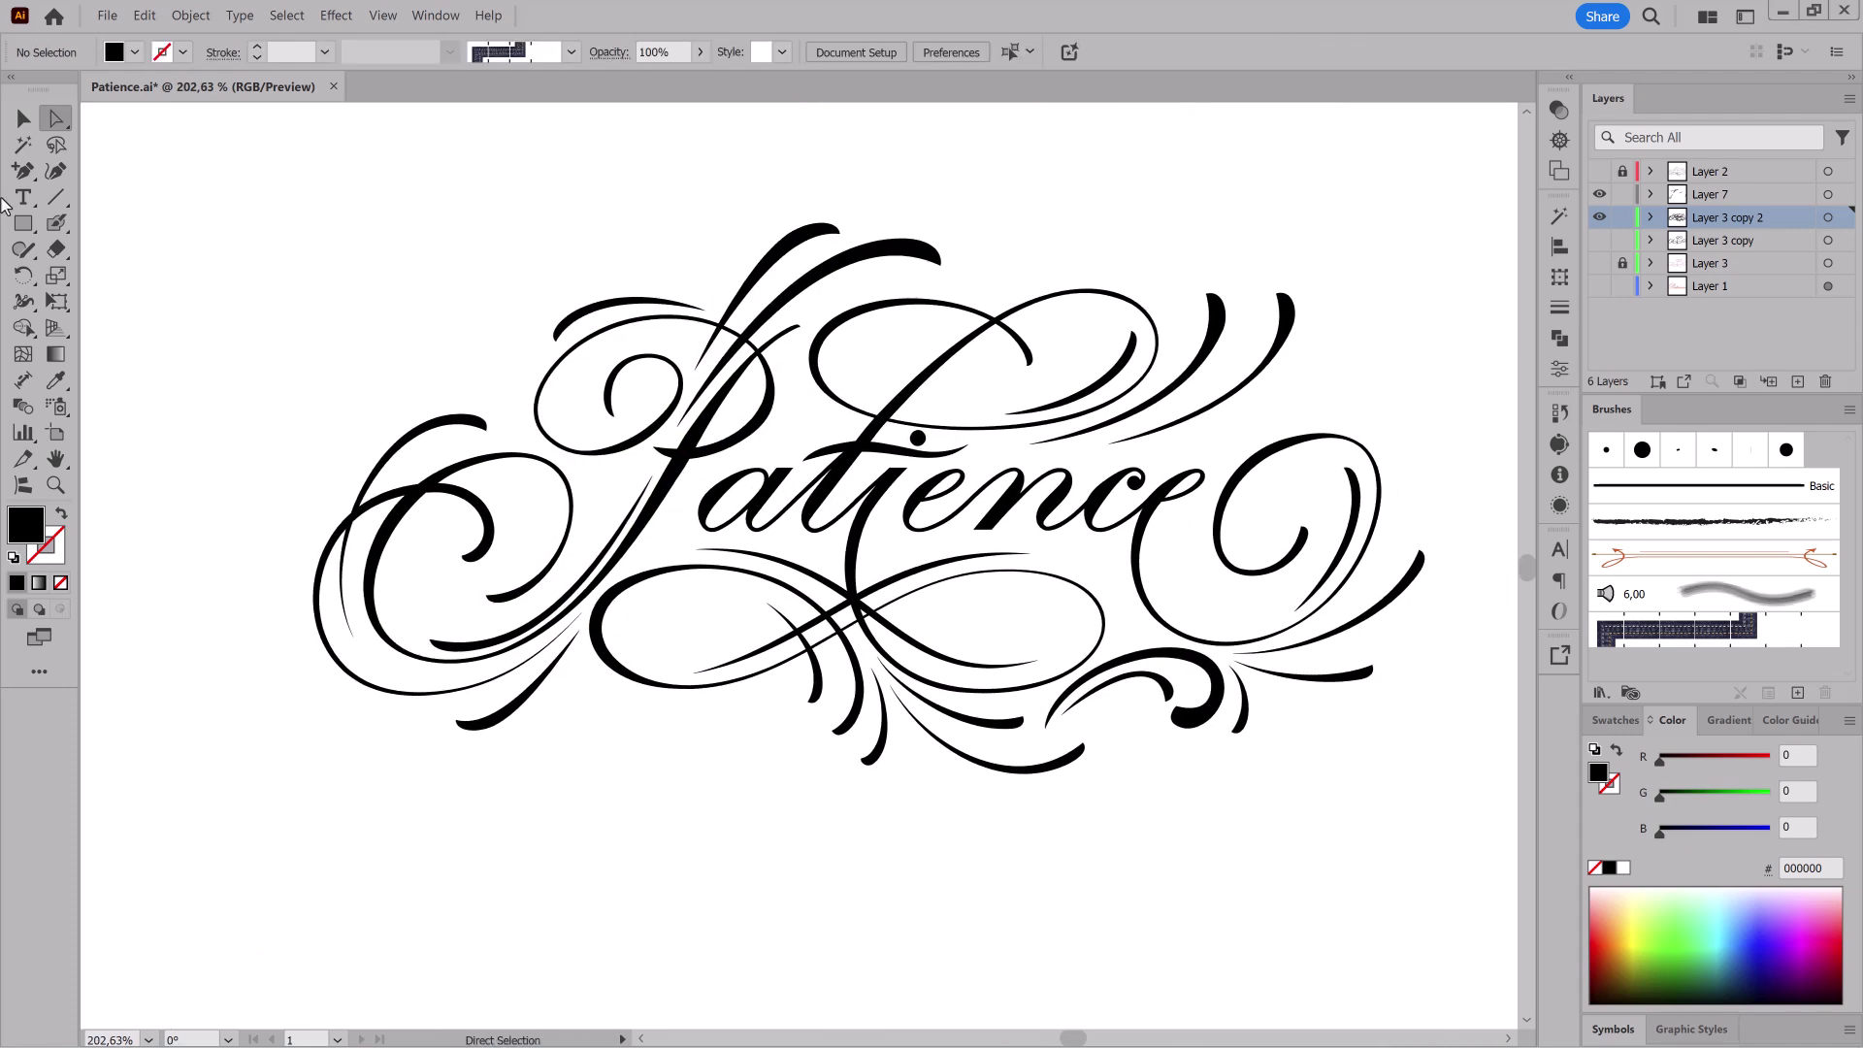
Step: Copy the small tapered accent stroke from beneath the final e's swirl to the lower-left loop, rotating and positioning it there
{"action": "left_click", "coordinate": [1332, 677]}
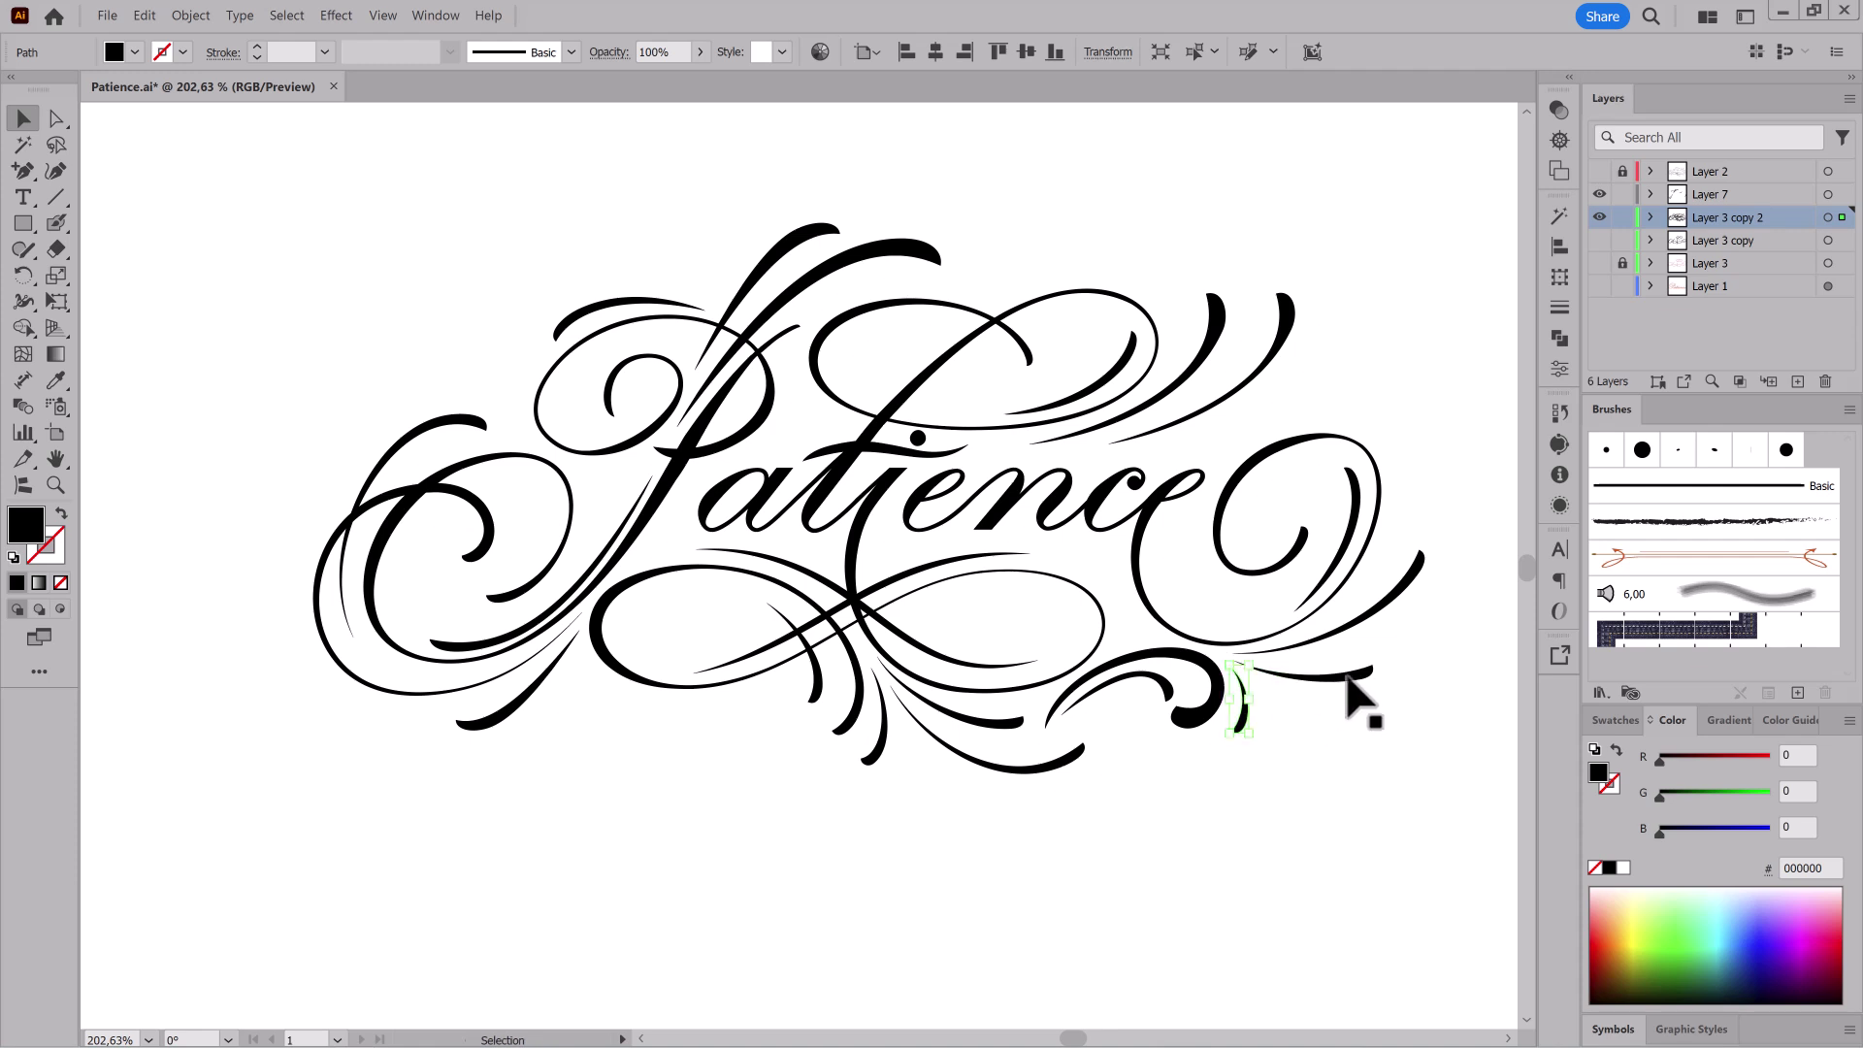
{"action": "left_click_drag", "start_coordinate": [542, 691], "coordinate": [835, 694]}
{"action": "left_click_drag", "start_coordinate": [923, 812], "coordinate": [946, 650]}
{"action": "left_click_drag", "start_coordinate": [1019, 823], "coordinate": [869, 933]}
{"action": "left_click_drag", "start_coordinate": [919, 760], "coordinate": [827, 810]}
{"action": "left_click", "coordinate": [424, 868]}
Step: Duplicate the tapered stroke beside the lower-left loop, reshape it, and flip it horizontally
{"action": "left_click_drag", "start_coordinate": [554, 685], "coordinate": [985, 831]}
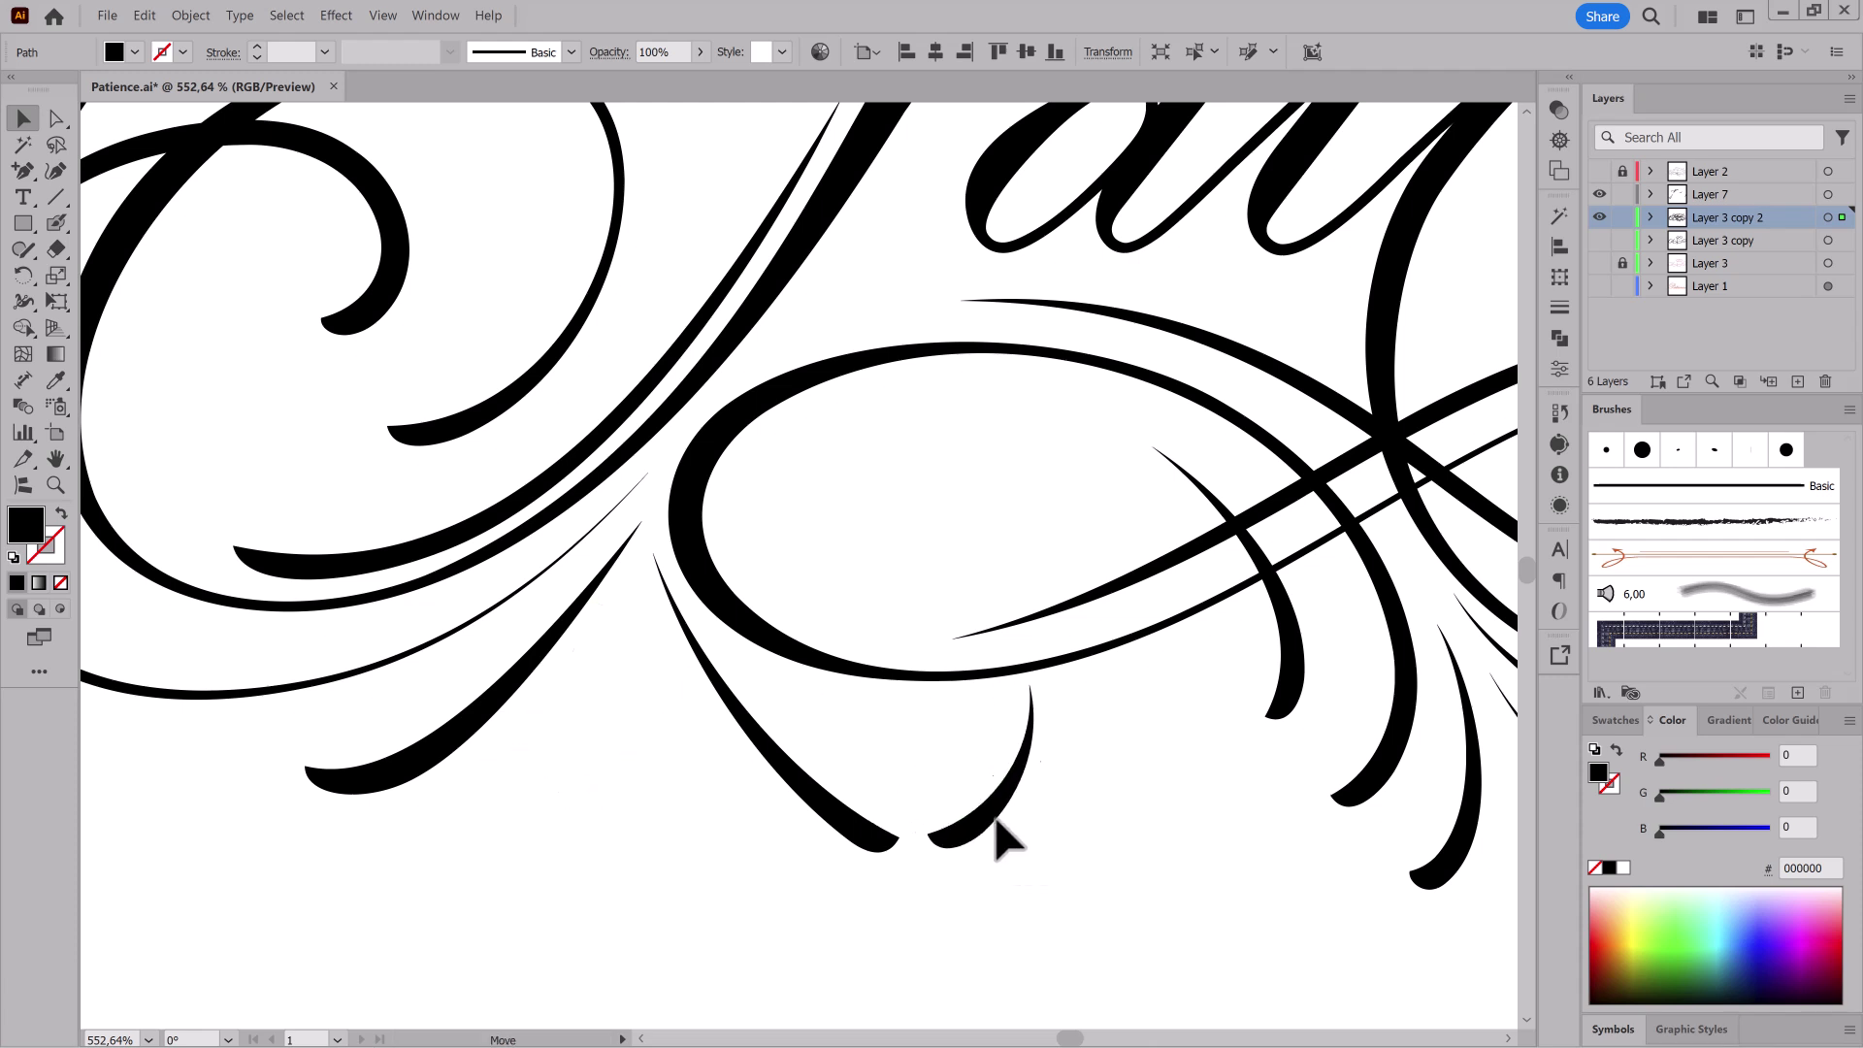
{"action": "left_click_drag", "start_coordinate": [866, 869], "coordinate": [704, 832]}
{"action": "left_click", "coordinate": [992, 813]}
{"action": "left_click", "coordinate": [1559, 277]}
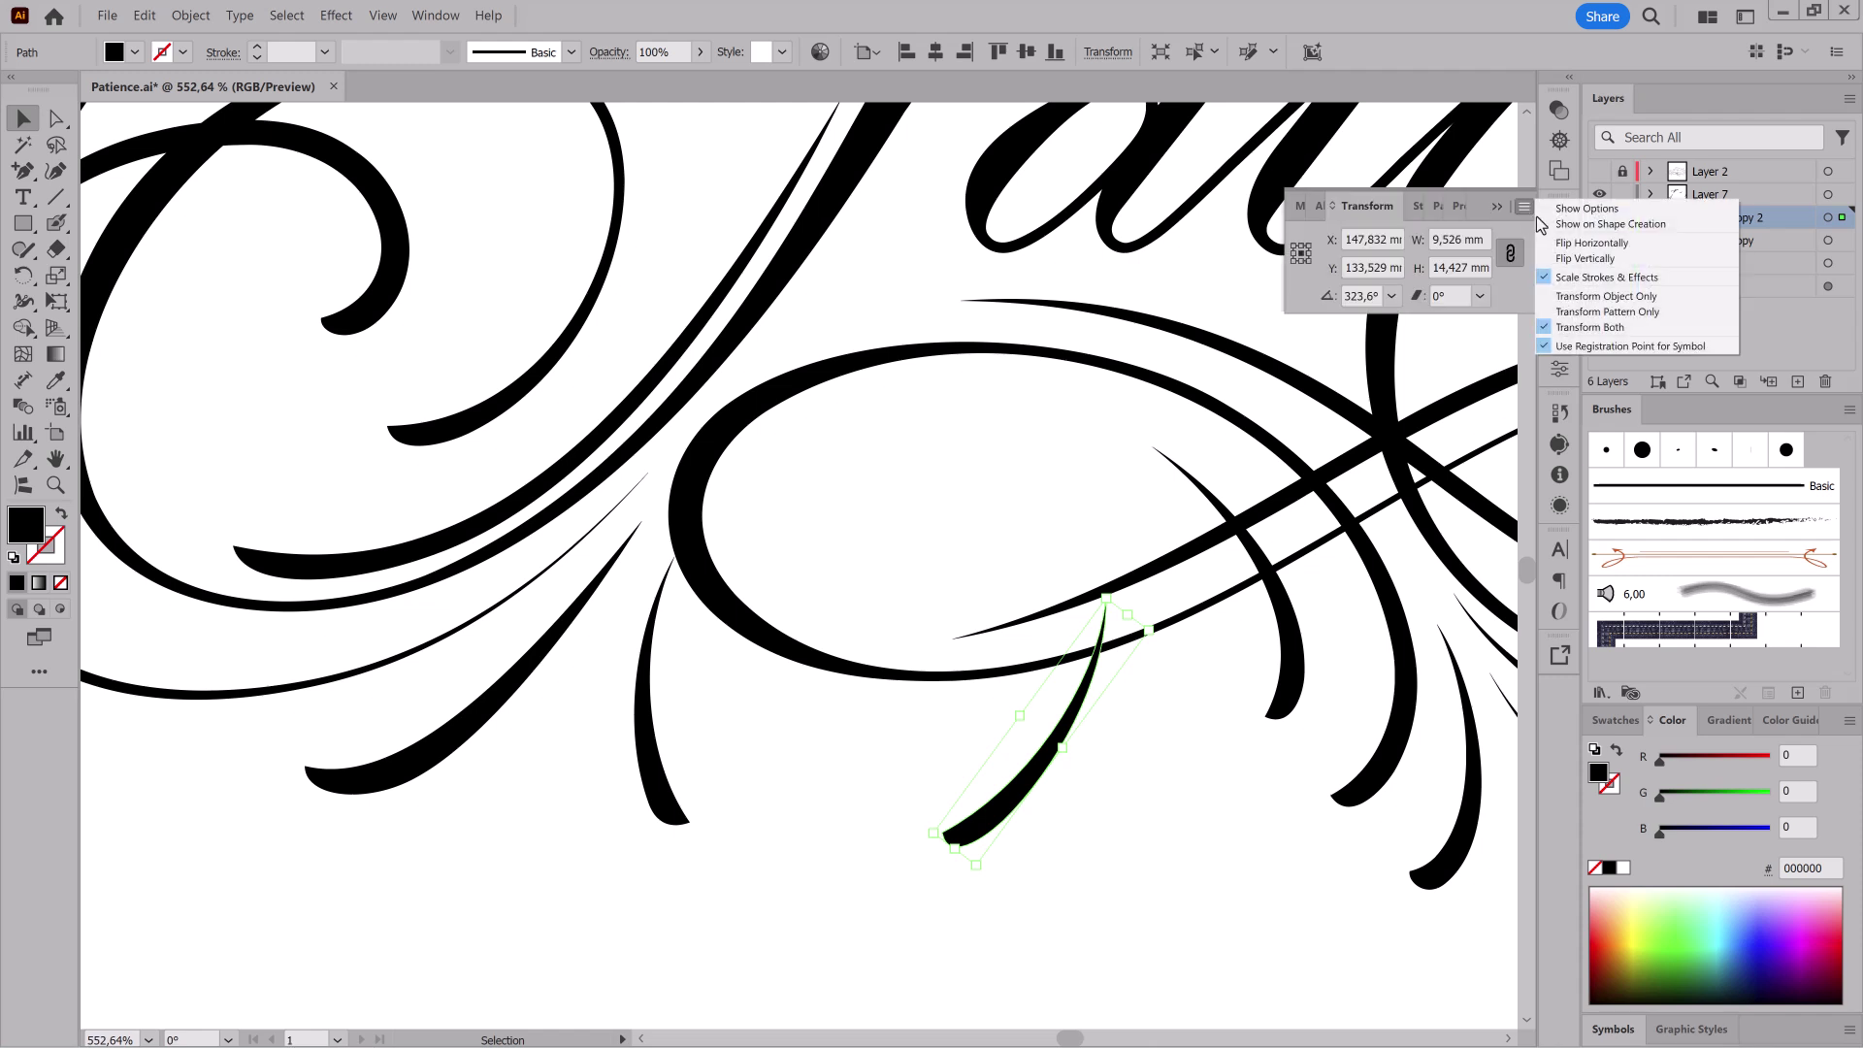
{"action": "left_click_drag", "start_coordinate": [1109, 705], "coordinate": [626, 797]}
{"action": "left_click", "coordinate": [1523, 208]}
{"action": "left_click", "coordinate": [1581, 245]}
Step: Rotate, resize and position the tapered strokes to fan out from the point between the P's stem and the lower-left loop
{"action": "left_click_drag", "start_coordinate": [654, 859], "coordinate": [600, 861]}
{"action": "left_click_drag", "start_coordinate": [608, 777], "coordinate": [568, 752]}
{"action": "left_click_drag", "start_coordinate": [619, 696], "coordinate": [601, 691]}
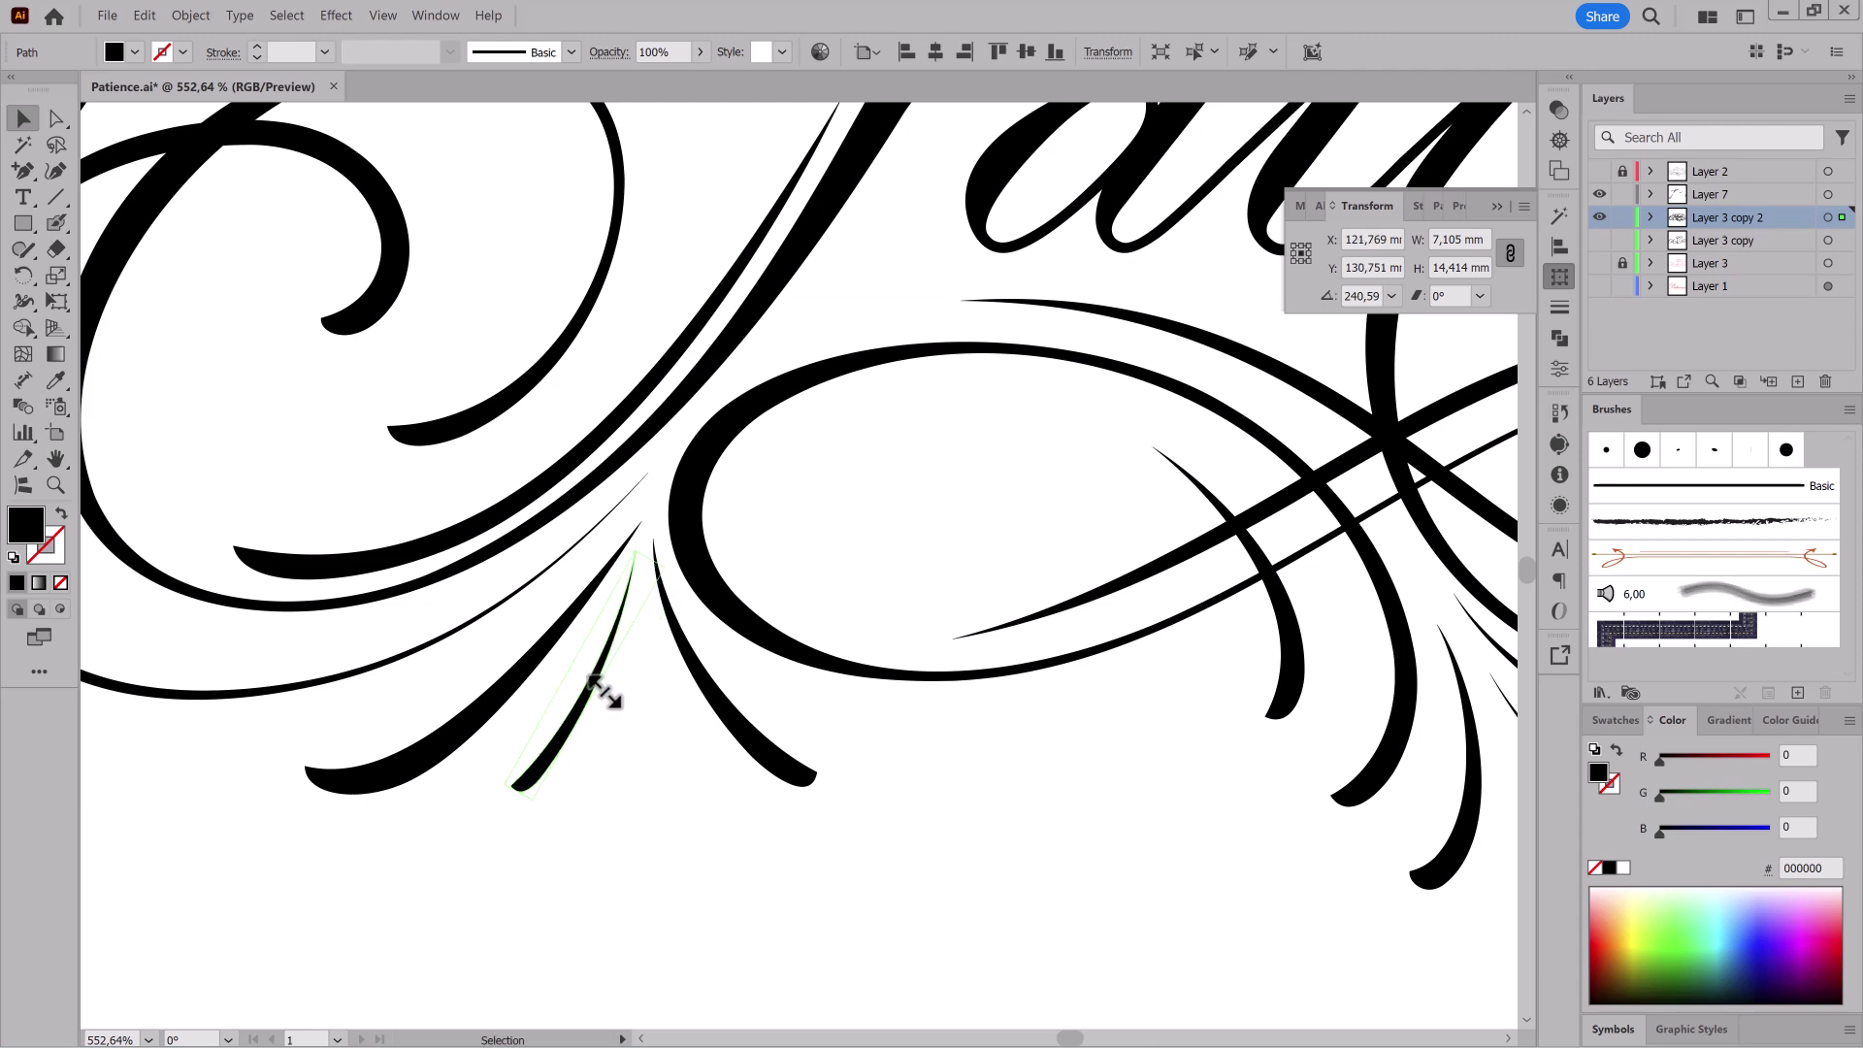
{"action": "left_click_drag", "start_coordinate": [850, 842], "coordinate": [479, 853]}
{"action": "left_click", "coordinate": [479, 853]}
Step: Rotate the outer of the two large accent strokes above the final letters to follow its neighbor
{"action": "left_click_drag", "start_coordinate": [1339, 917], "coordinate": [1120, 838]}
{"action": "left_click_drag", "start_coordinate": [1125, 472], "coordinate": [1106, 411]}
{"action": "left_click", "coordinate": [1106, 399]}
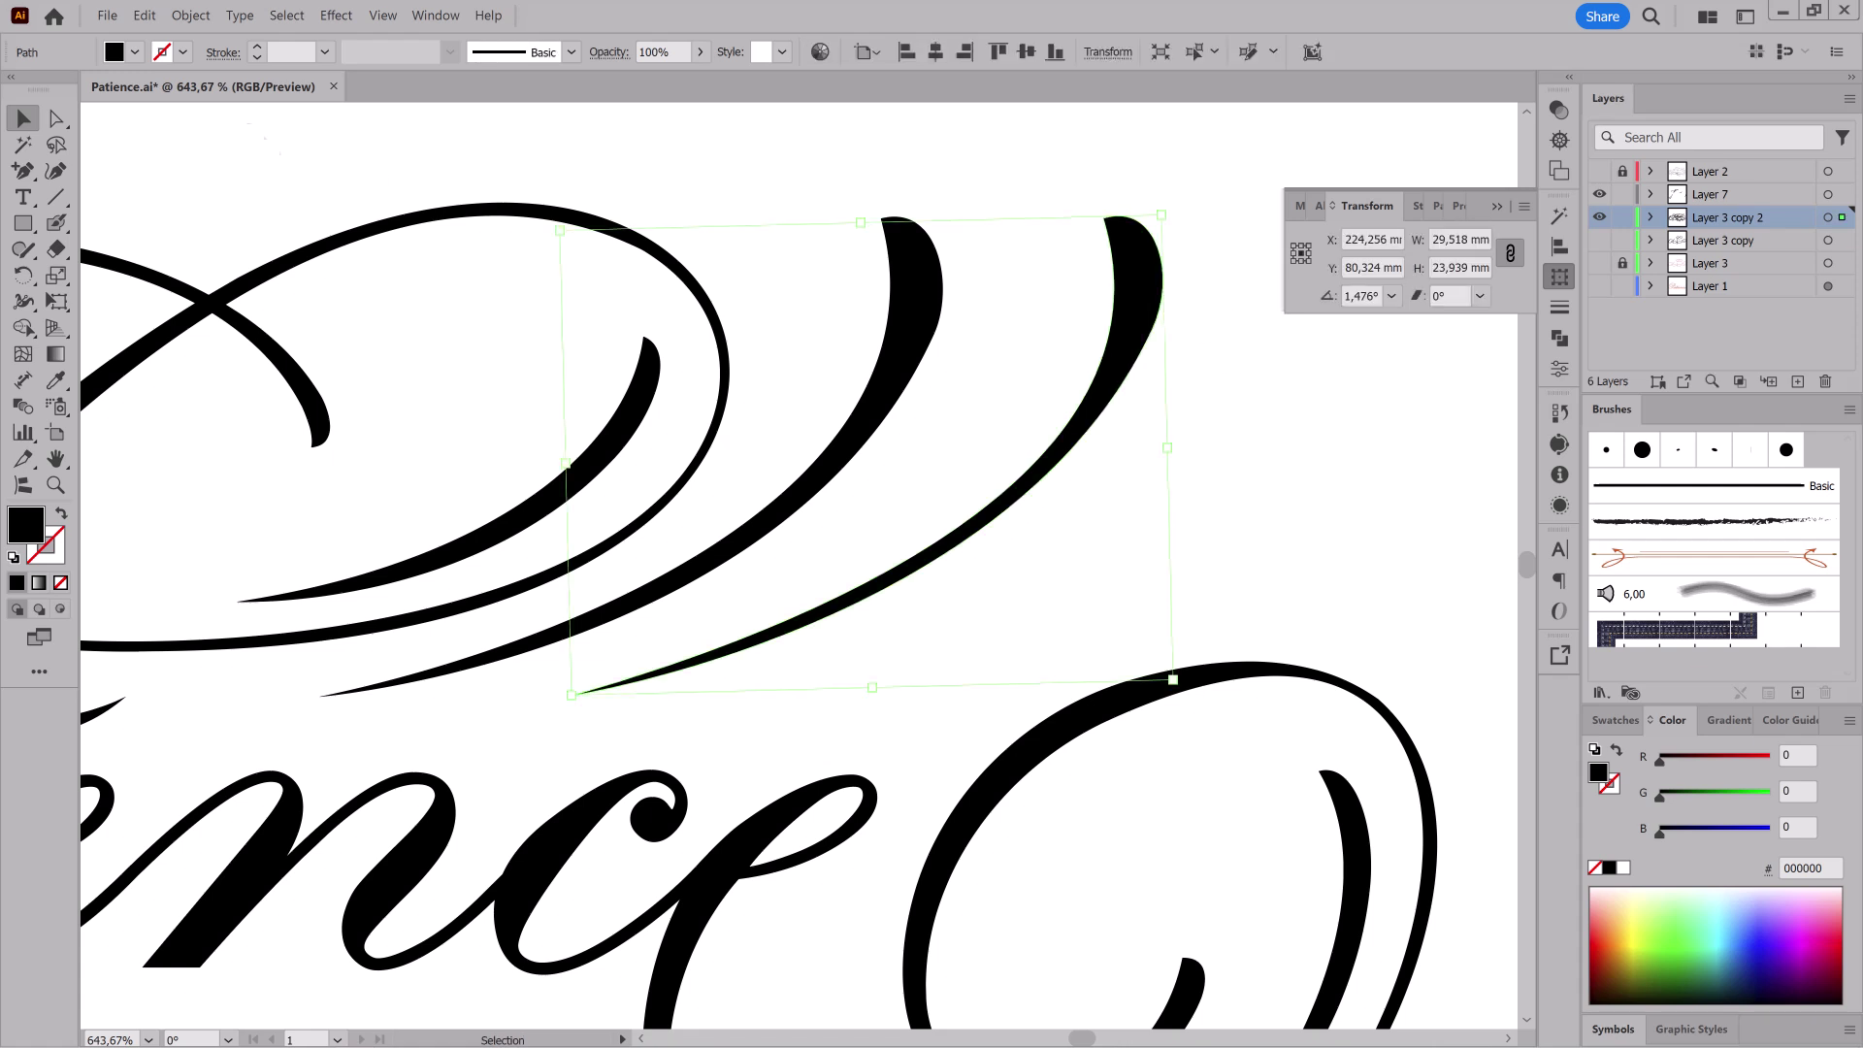
Step: Refine the curves near the teardrop tips of the two large accent strokes above the final letters by adjusting their anchors and handles
{"action": "left_click", "coordinate": [56, 119]}
{"action": "left_click", "coordinate": [1156, 332]}
{"action": "left_click_drag", "start_coordinate": [1183, 276], "coordinate": [1174, 274]}
{"action": "left_click", "coordinate": [939, 333]}
{"action": "left_click", "coordinate": [934, 335]}
{"action": "left_click_drag", "start_coordinate": [955, 289], "coordinate": [951, 287]}
{"action": "left_click_drag", "start_coordinate": [1106, 640], "coordinate": [883, 642]}
{"action": "left_click_drag", "start_coordinate": [1238, 789], "coordinate": [644, 676]}
{"action": "left_click_drag", "start_coordinate": [644, 676], "coordinate": [809, 568]}
{"action": "left_click", "coordinate": [1145, 821], "text": "ctrl"}
Step: Move Layer 7 into Layer 3 copy 2 and select its artwork
{"action": "left_click", "coordinate": [1651, 217]}
{"action": "left_click_drag", "start_coordinate": [1731, 195], "coordinate": [1739, 221]}
{"action": "left_click", "coordinate": [1814, 217]}
{"action": "left_click", "coordinate": [195, 19]}
{"action": "left_click", "coordinate": [196, 21]}
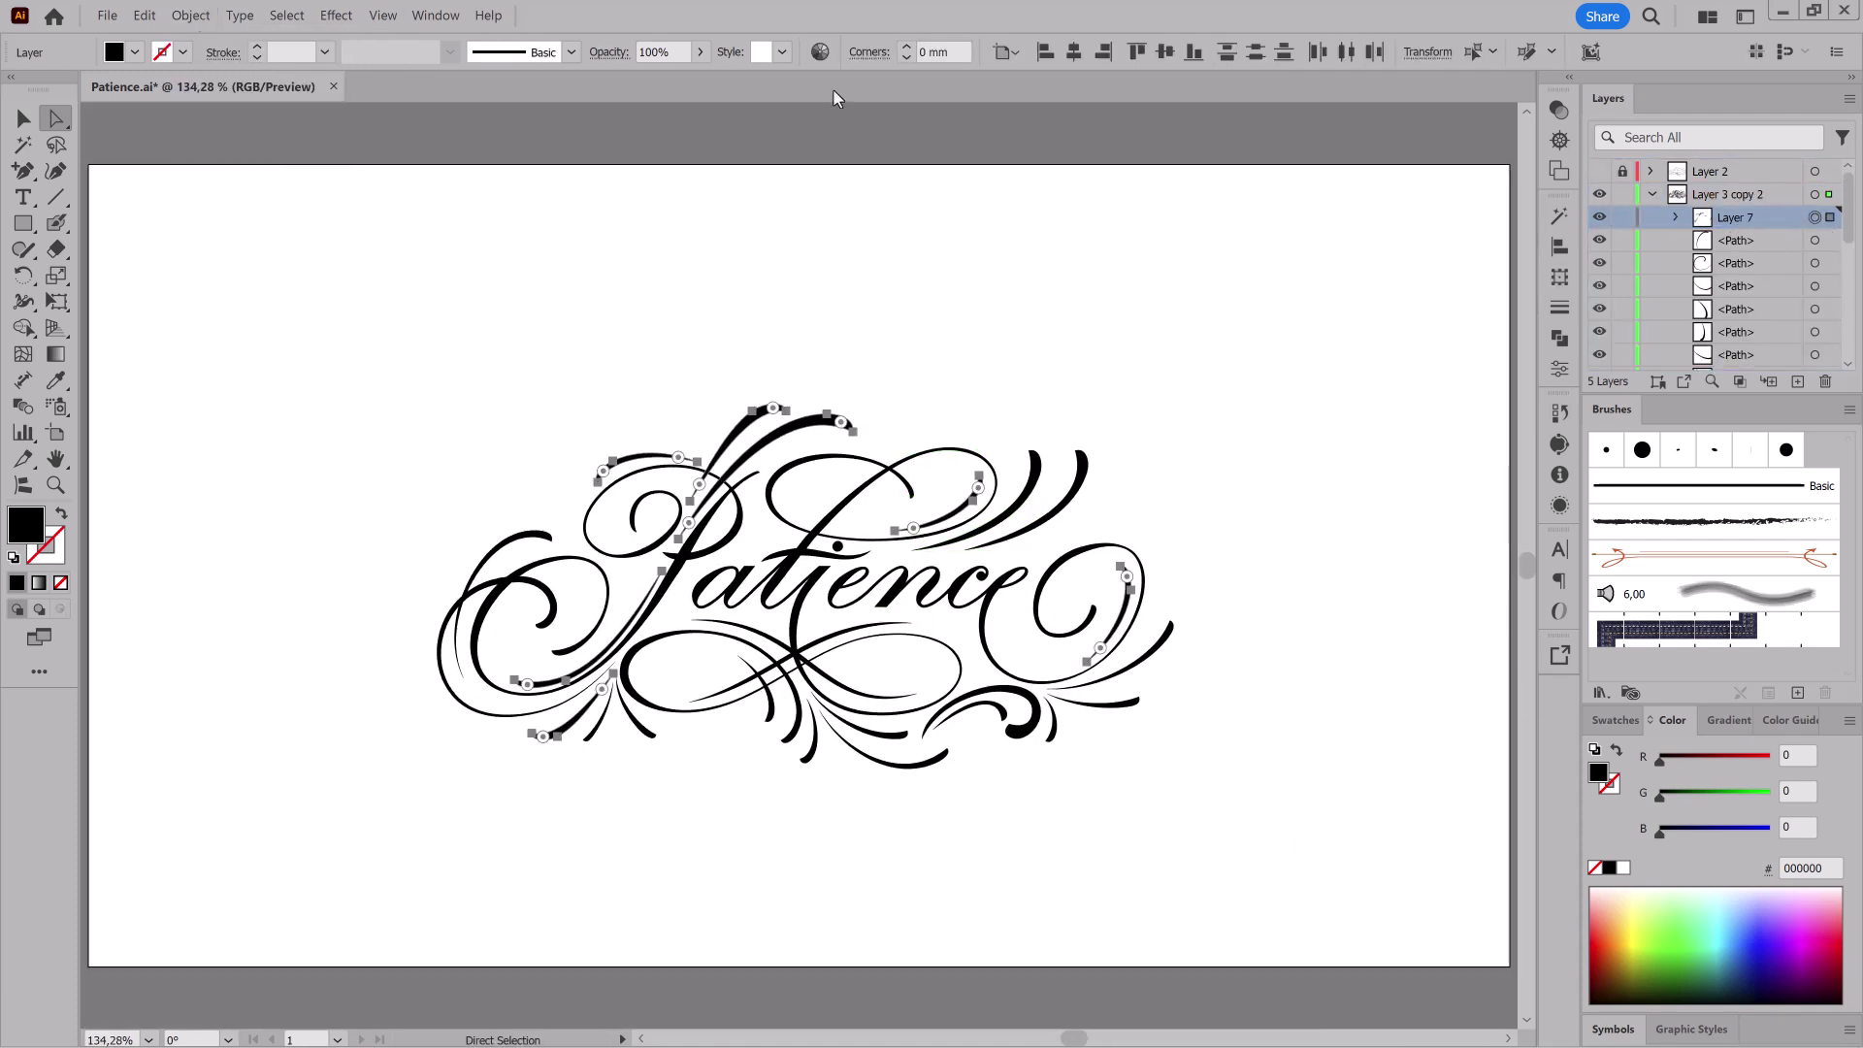
Step: Duplicate the combined Layer 3 copy 2, including the paths merged from Layer 7
{"action": "left_click", "coordinate": [1762, 238]}
{"action": "scroll", "coordinate": [1761, 243], "scroll_direction": "down", "scroll_amount": 1}
{"action": "left_click", "coordinate": [1762, 308], "text": "shift"}
{"action": "scroll", "coordinate": [1762, 291], "scroll_direction": "up", "scroll_amount": 1}
{"action": "left_click_drag", "start_coordinate": [1762, 242], "coordinate": [1799, 382]}
{"action": "left_click", "coordinate": [1770, 254]}
{"action": "left_click", "coordinate": [1652, 195]}
Step: Select all artwork on Layer 3 copy 2 and expand it into plain filled shapes
{"action": "left_click", "coordinate": [1828, 218]}
{"action": "left_click", "coordinate": [194, 24]}
{"action": "left_click", "coordinate": [194, 24]}
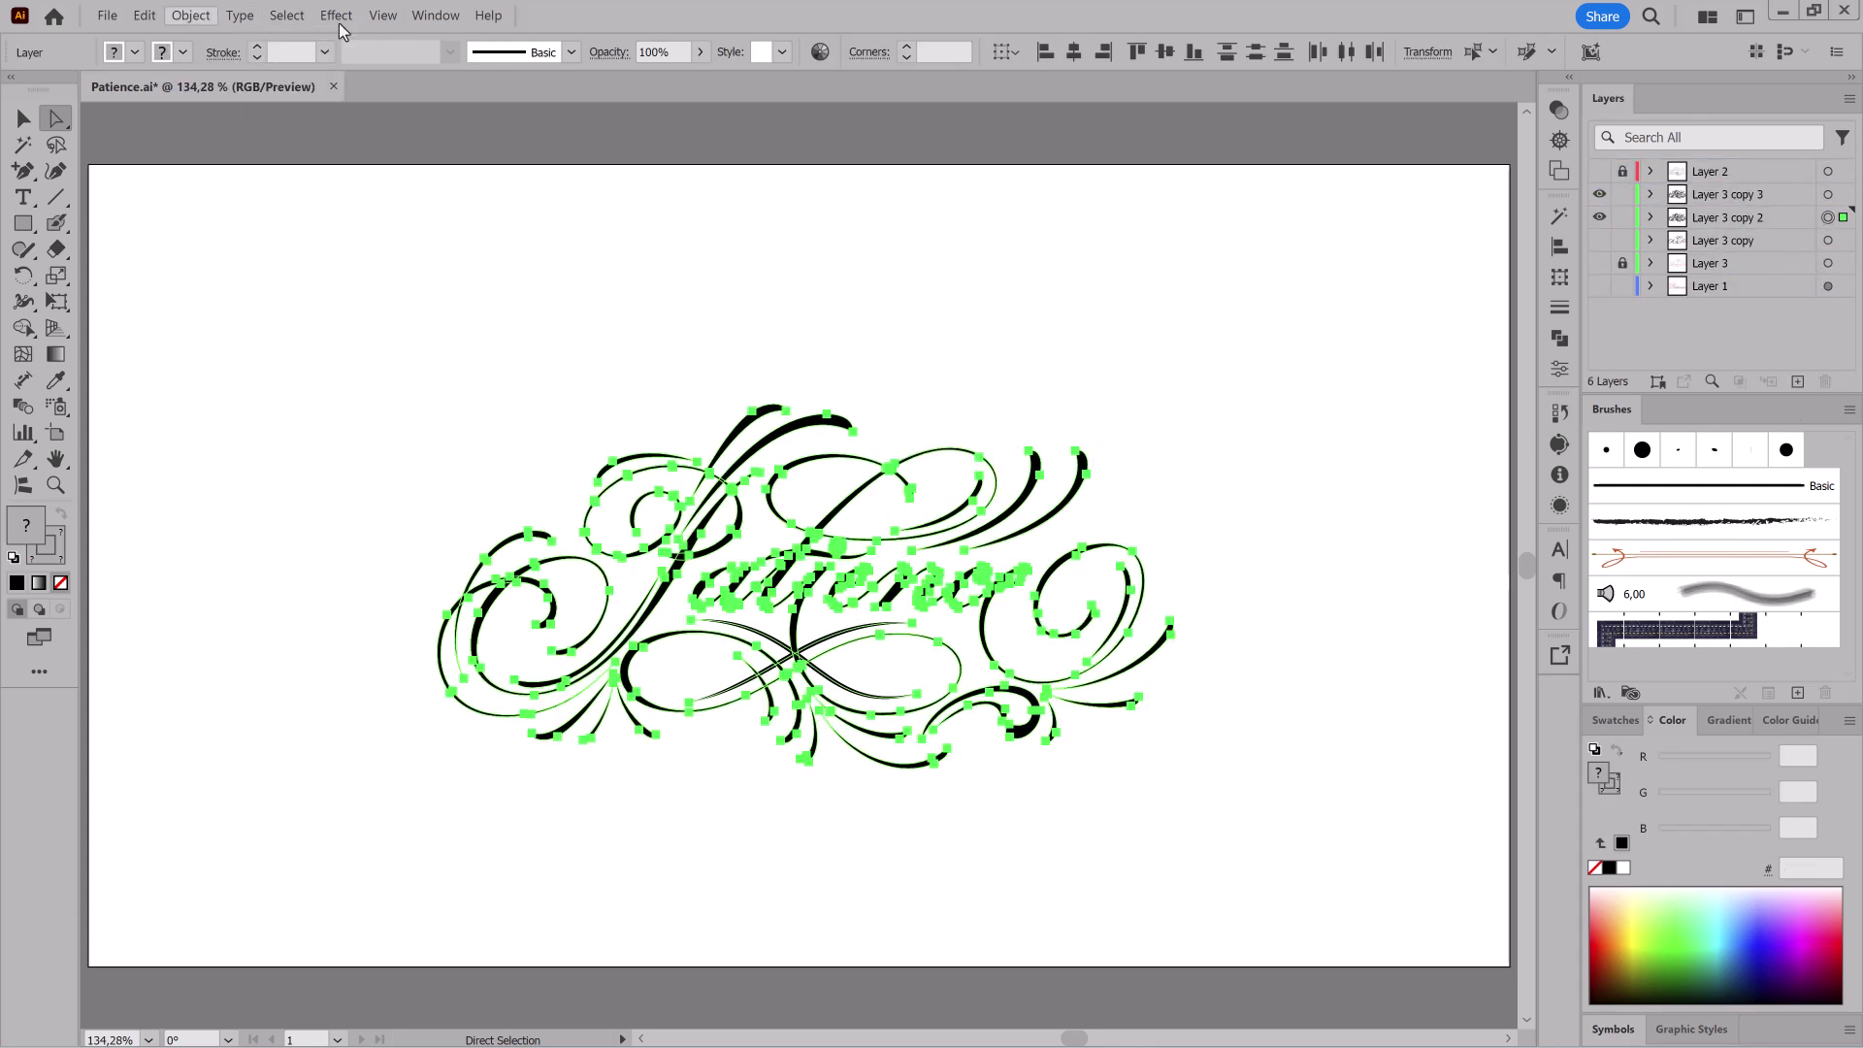
{"action": "left_click", "coordinate": [184, 22]}
{"action": "left_click", "coordinate": [216, 212]}
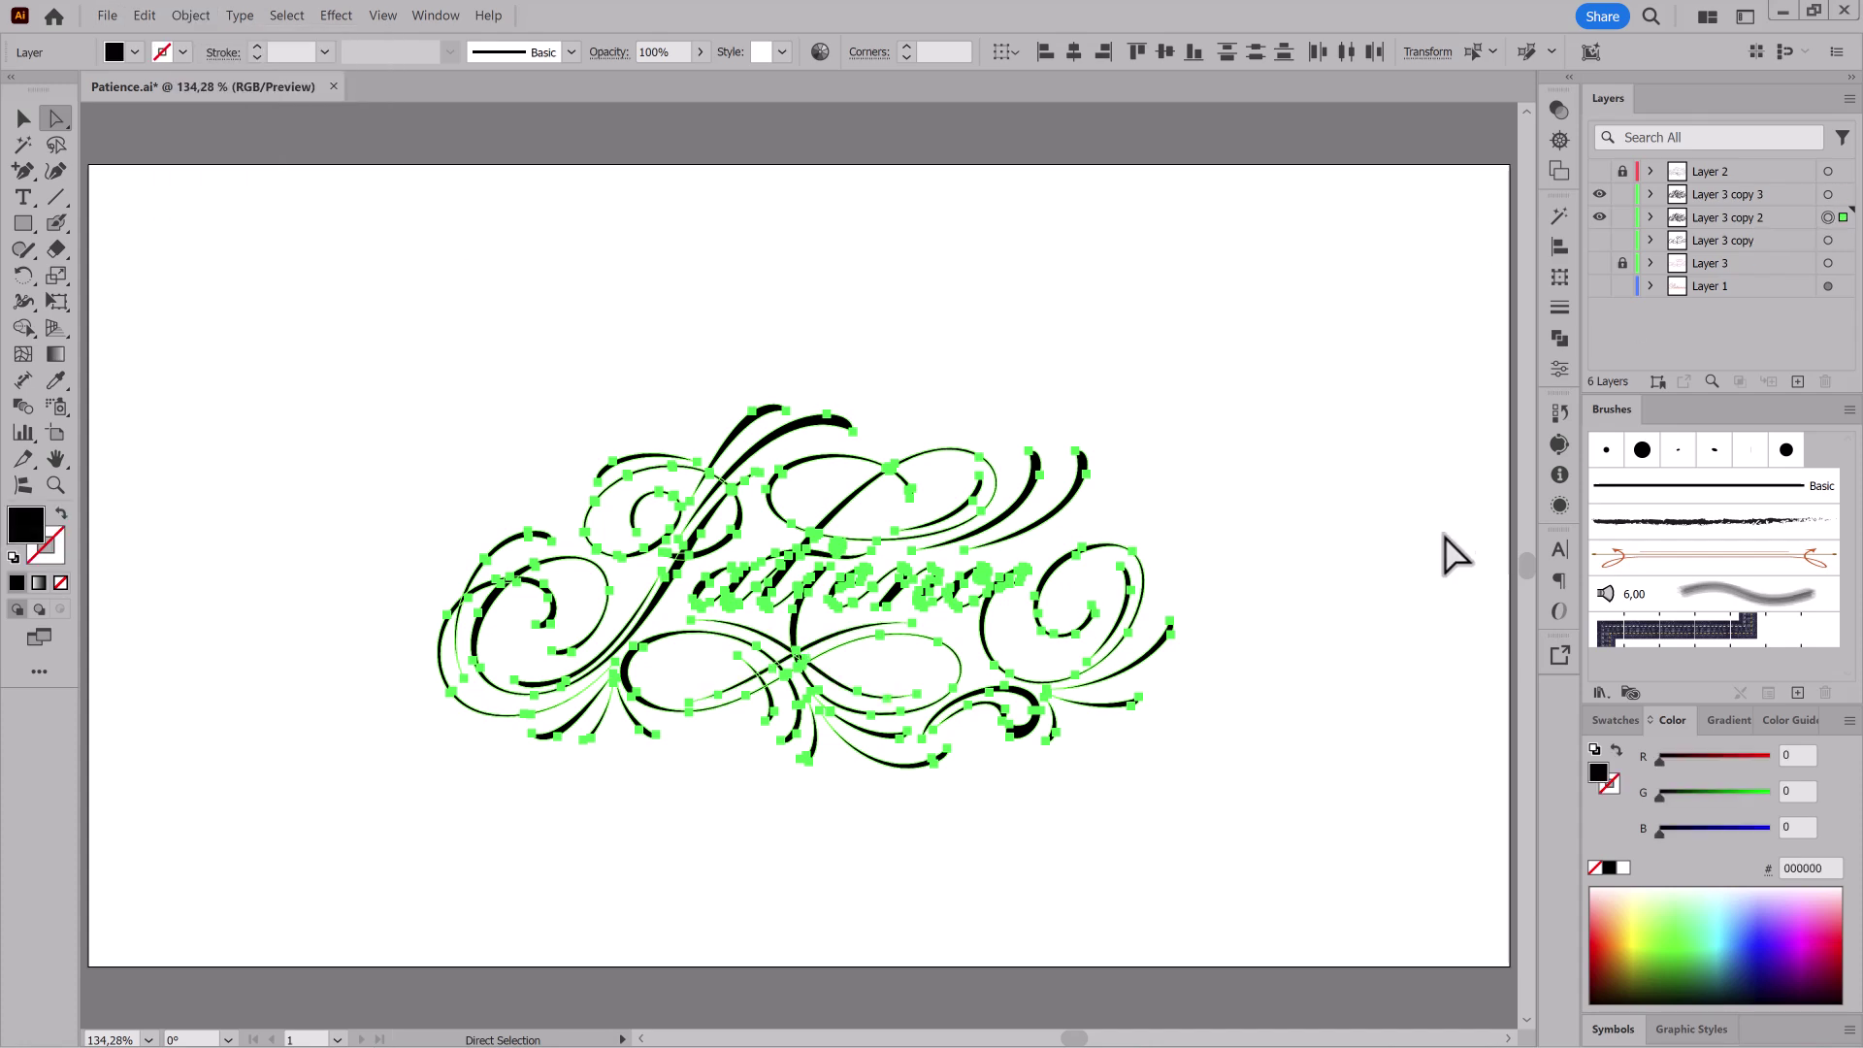
Step: Enlarge the Layer 3 copy 2 lettering with Free Transform to nearly fill the artboard behind the original
{"action": "left_click", "coordinate": [1614, 721]}
{"action": "left_click", "coordinate": [56, 302]}
{"action": "left_click_drag", "start_coordinate": [1169, 405], "coordinate": [1440, 231]}
{"action": "left_click", "coordinate": [382, 15]}
{"action": "left_click", "coordinate": [550, 437]}
Step: Fill the enlarged background lettering with the lightest gray swatch and deselect it
{"action": "left_click", "coordinate": [1749, 837]}
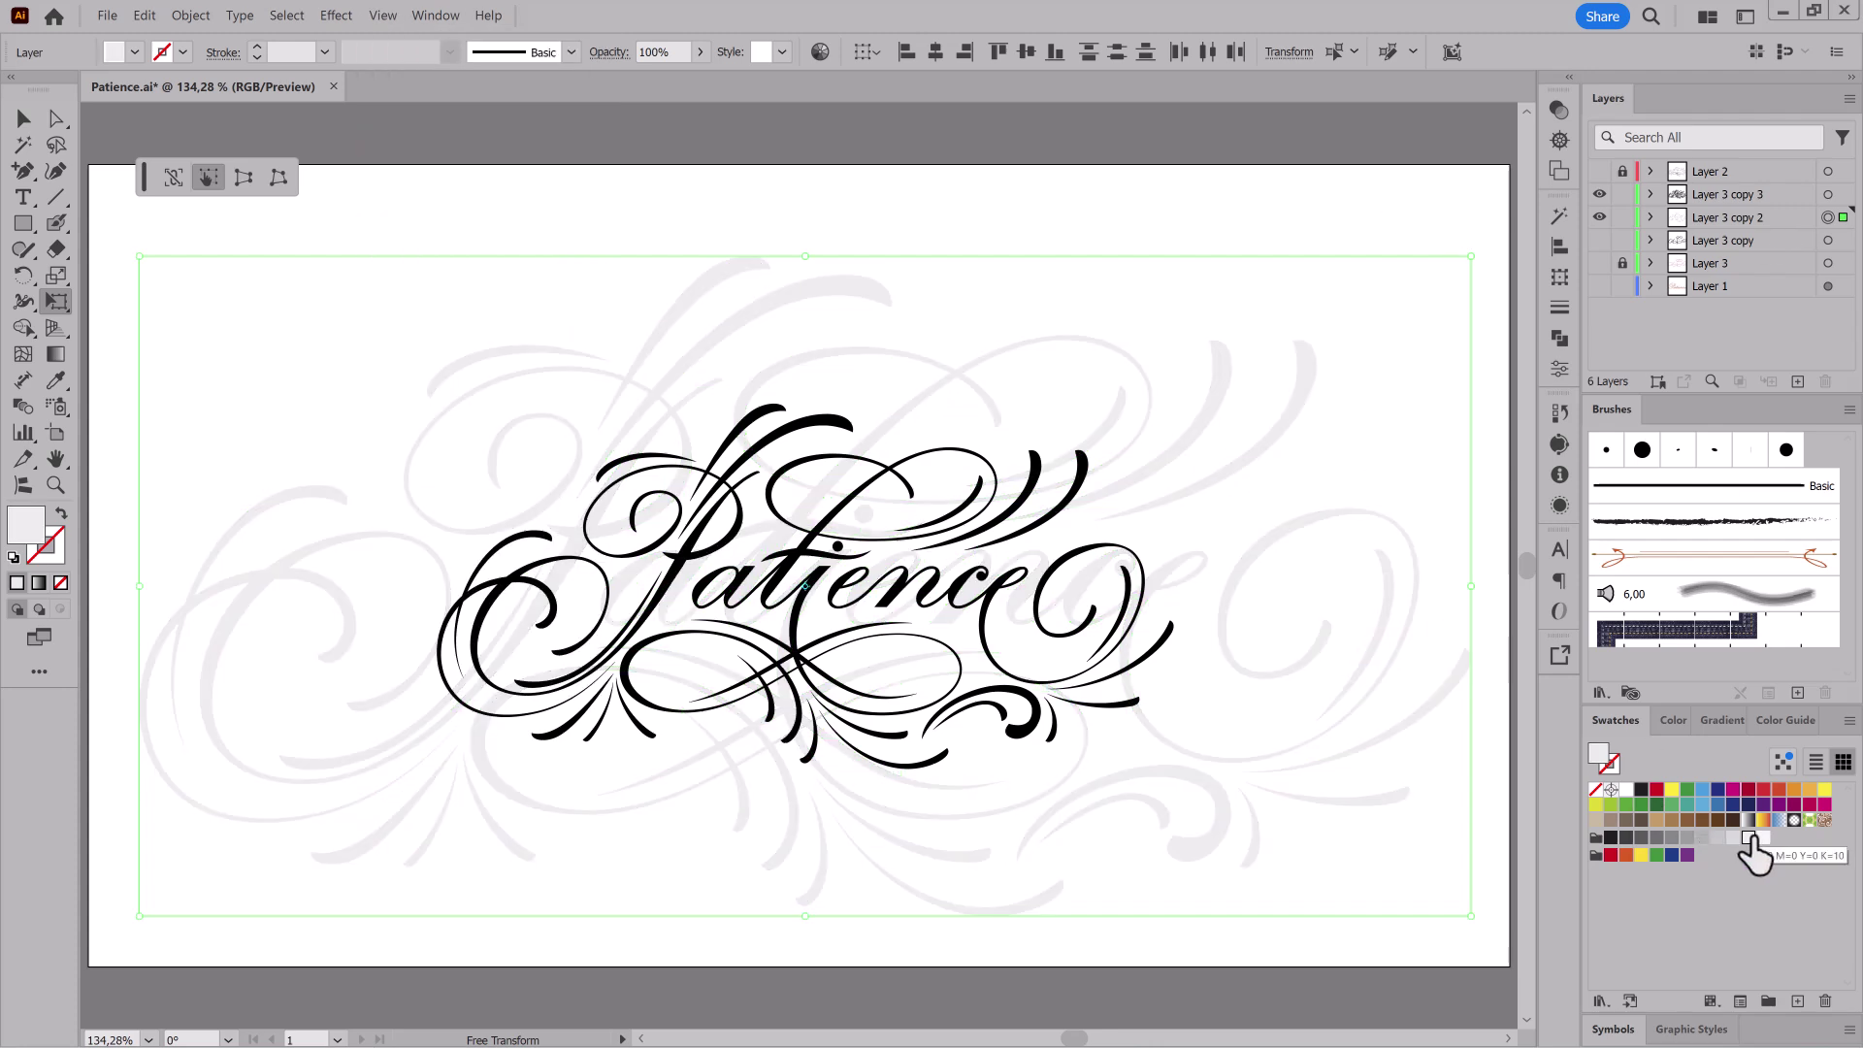
{"action": "left_click", "coordinate": [1764, 837]}
{"action": "key", "text": "ctrl+shift+a"}
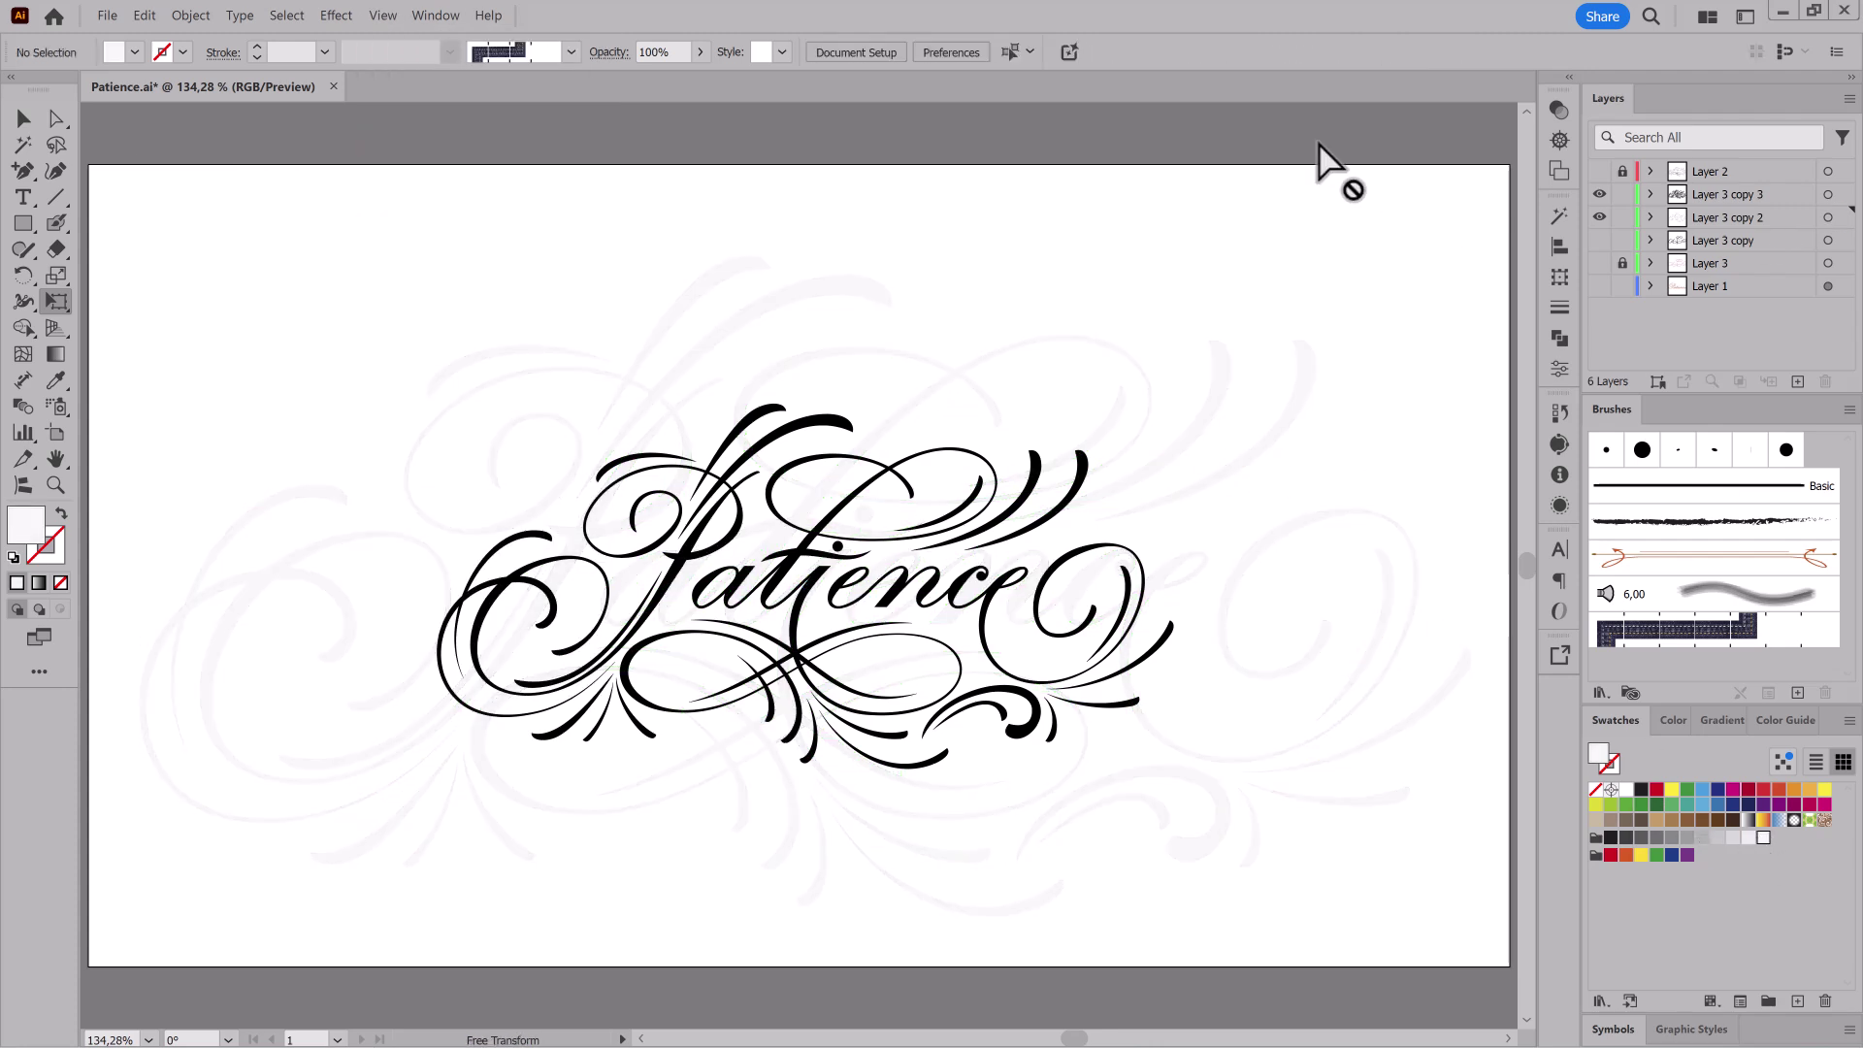